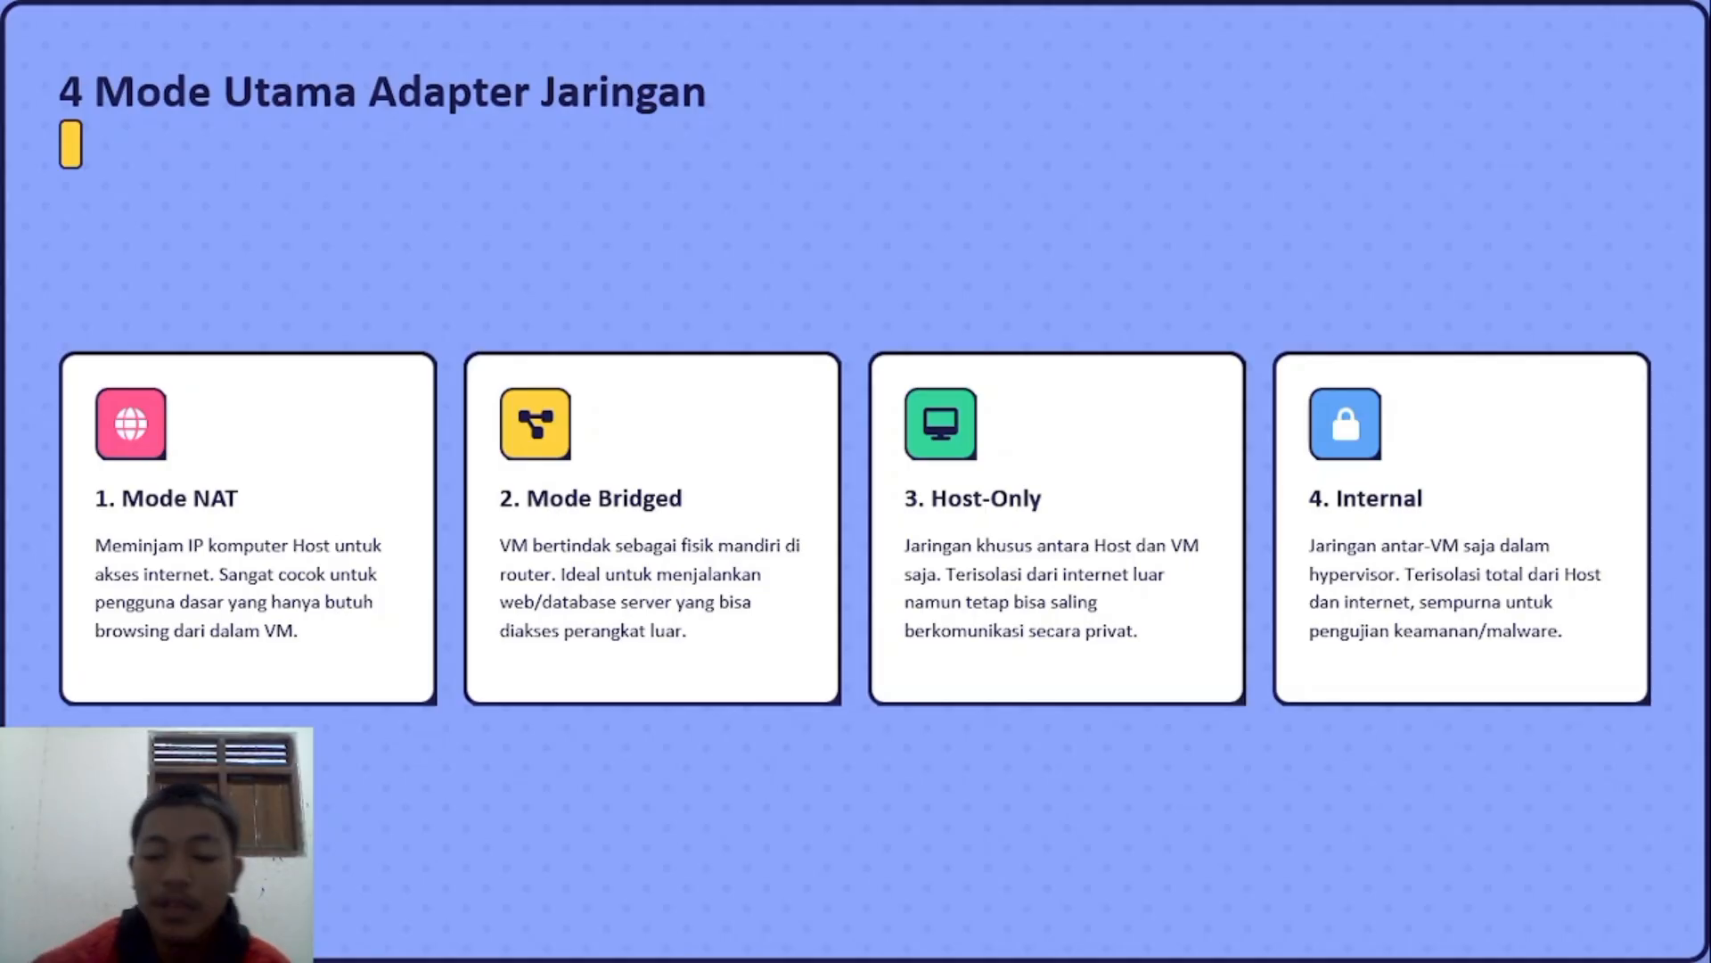
Step: Step back and forth between the four adapter modes slide and the Mode NAT slide, ending on Mode NAT
left_click(1399, 570)
key("Left")
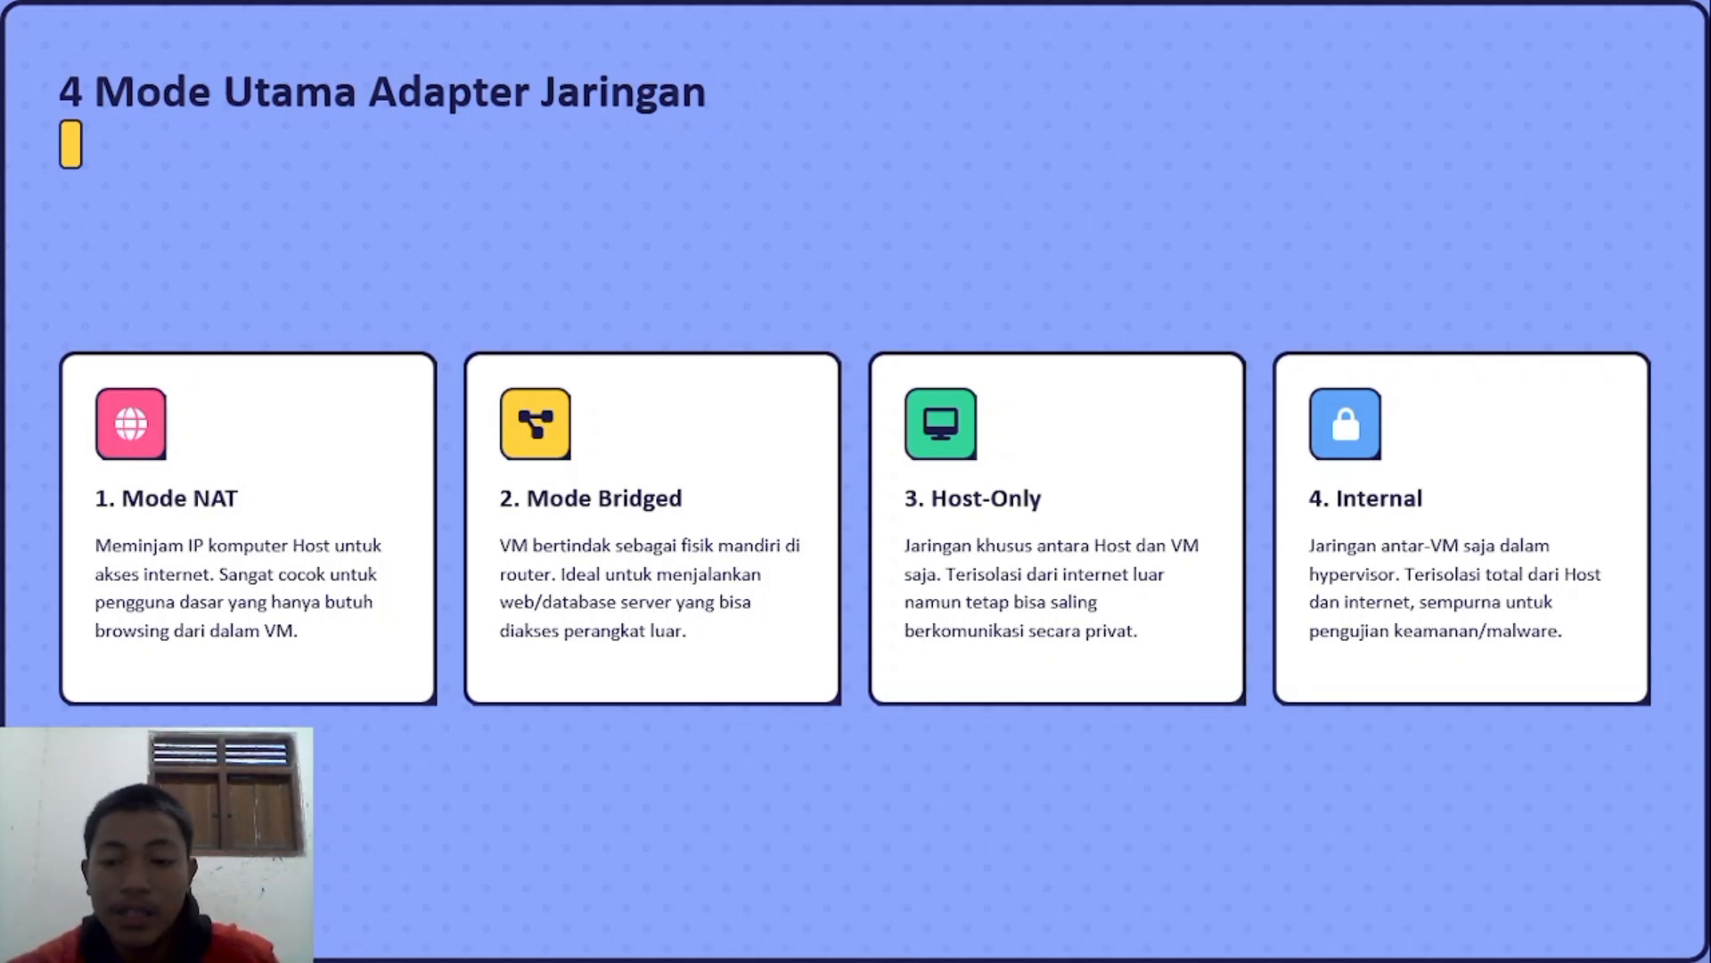
key("Right")
key("Left")
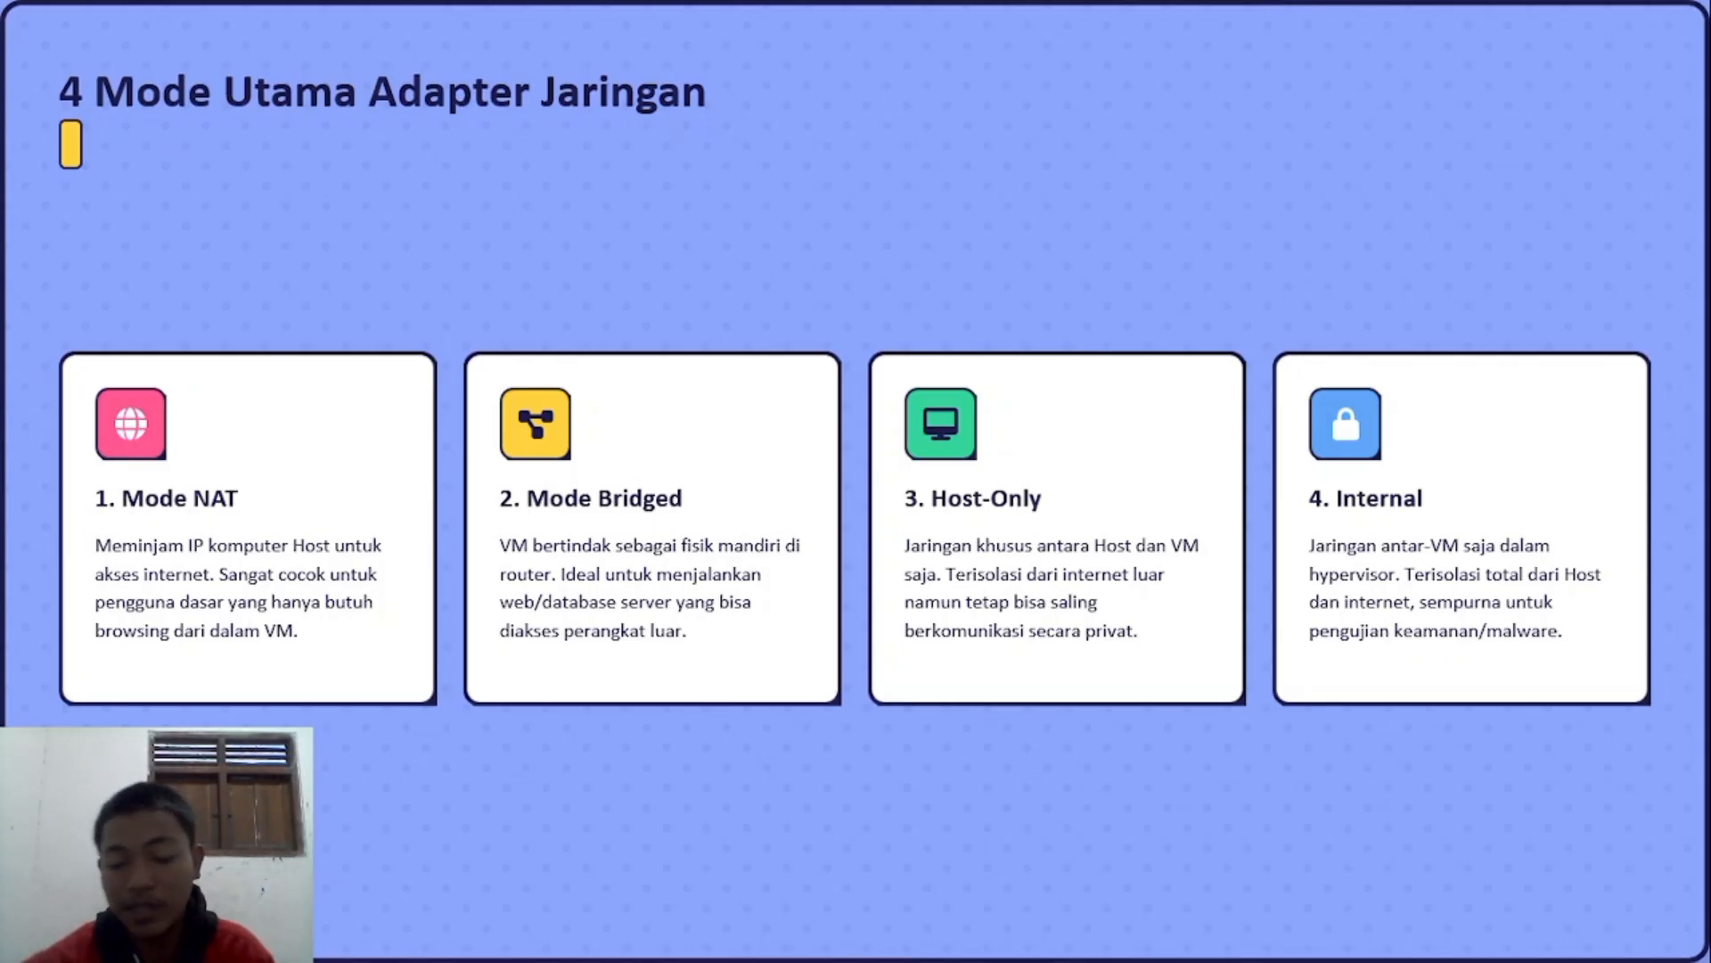
key("Right")
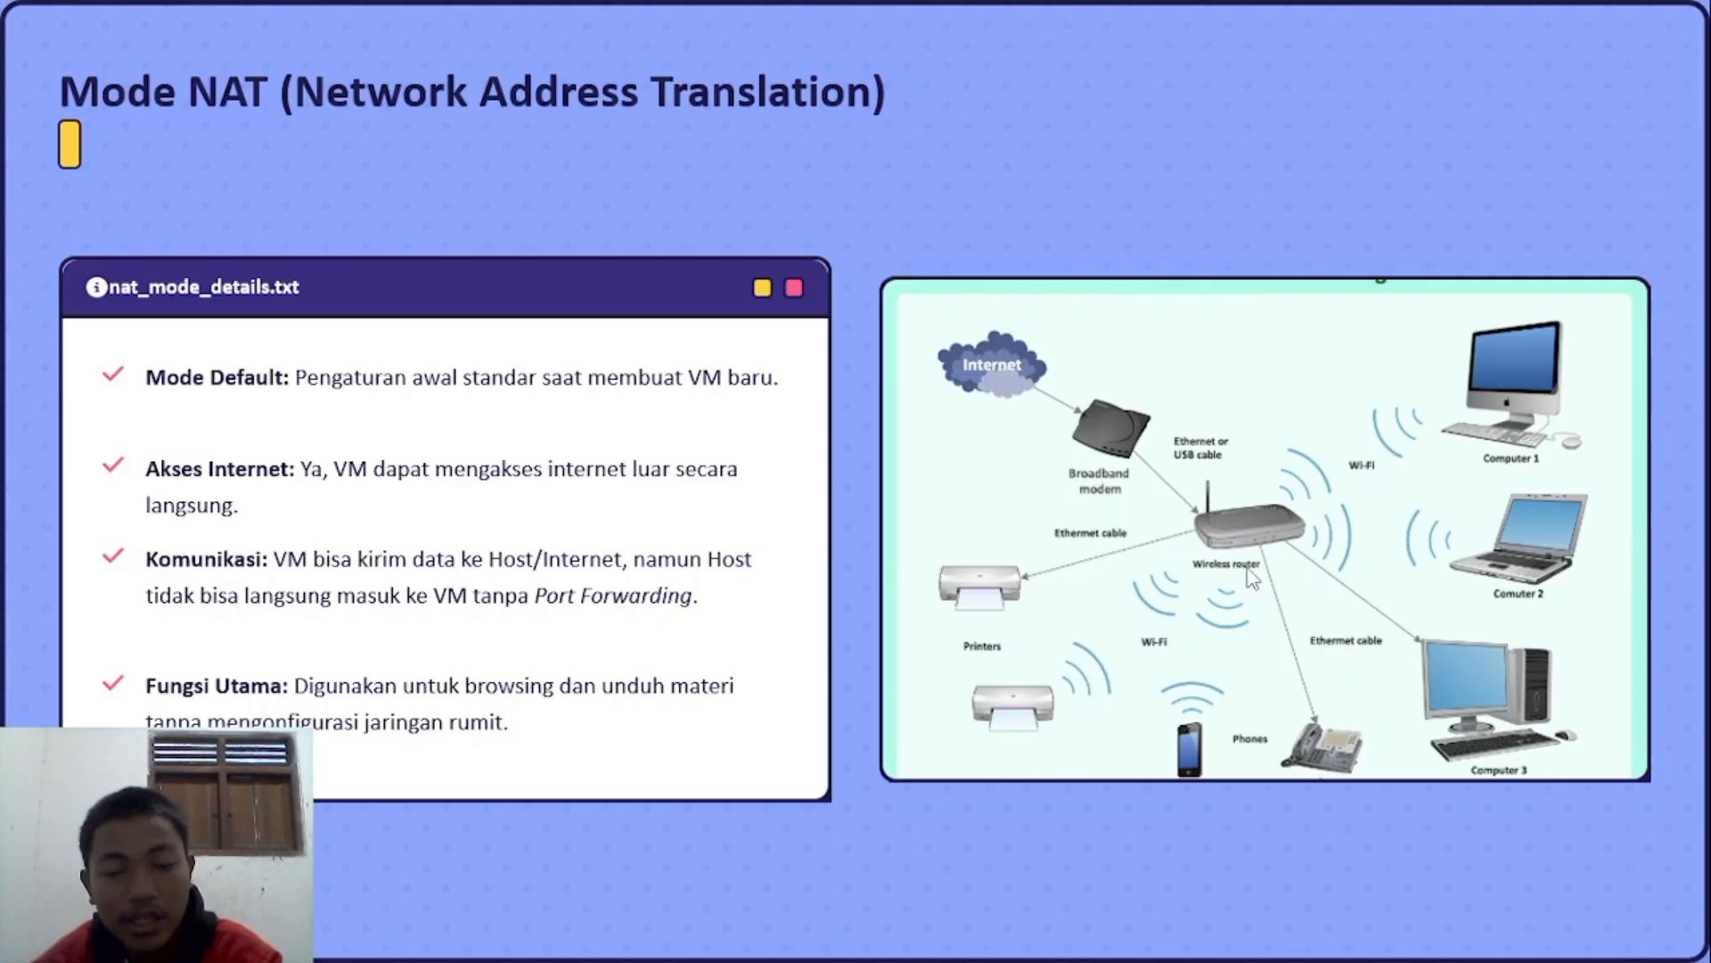
Step: End the slide show, minimize PowerPoint and bring the VirtualBox Manager forward
key("Escape")
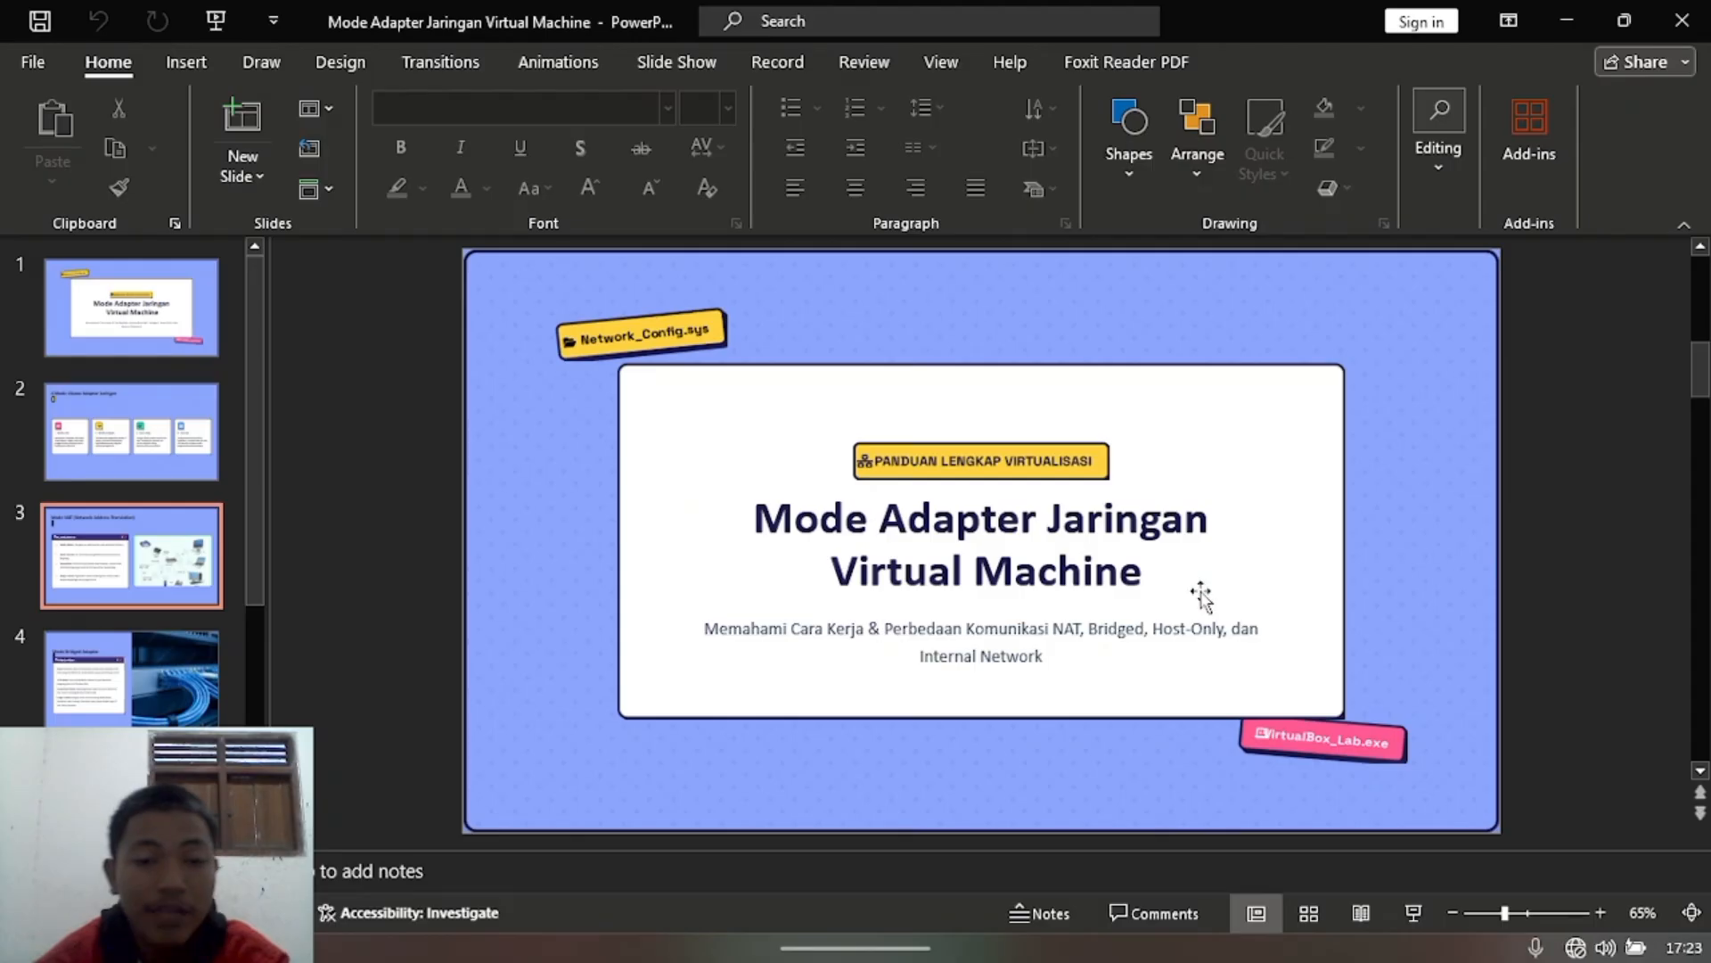
left_click(1560, 34)
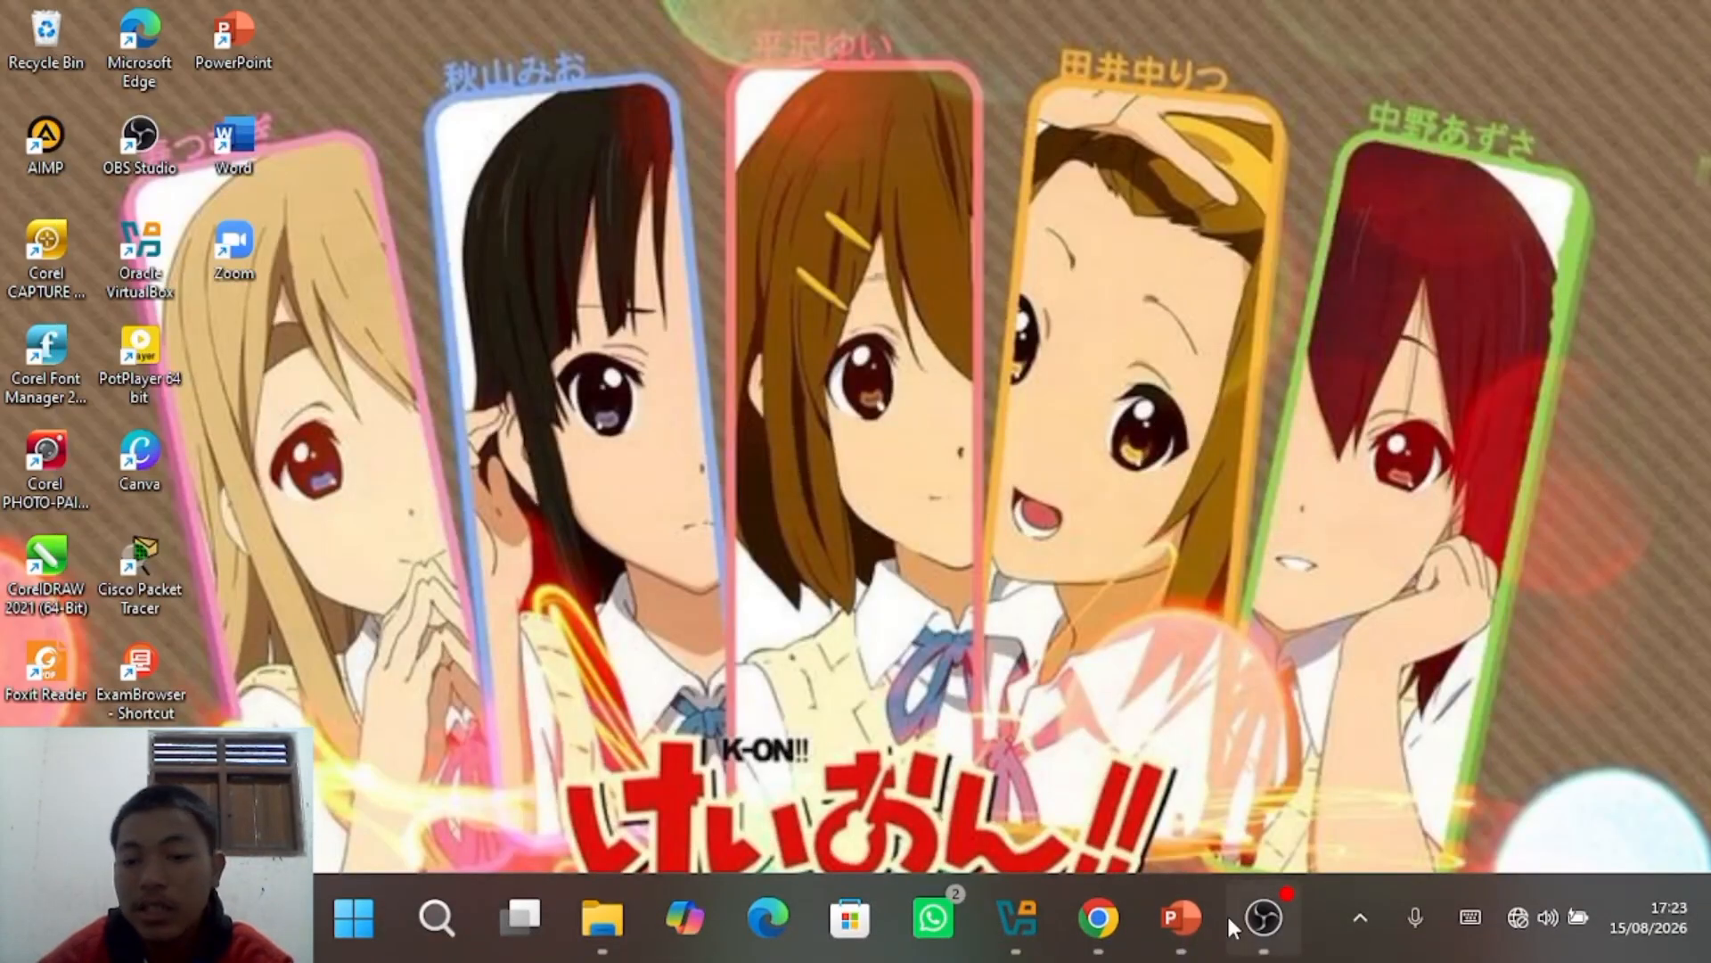
left_click(1027, 922)
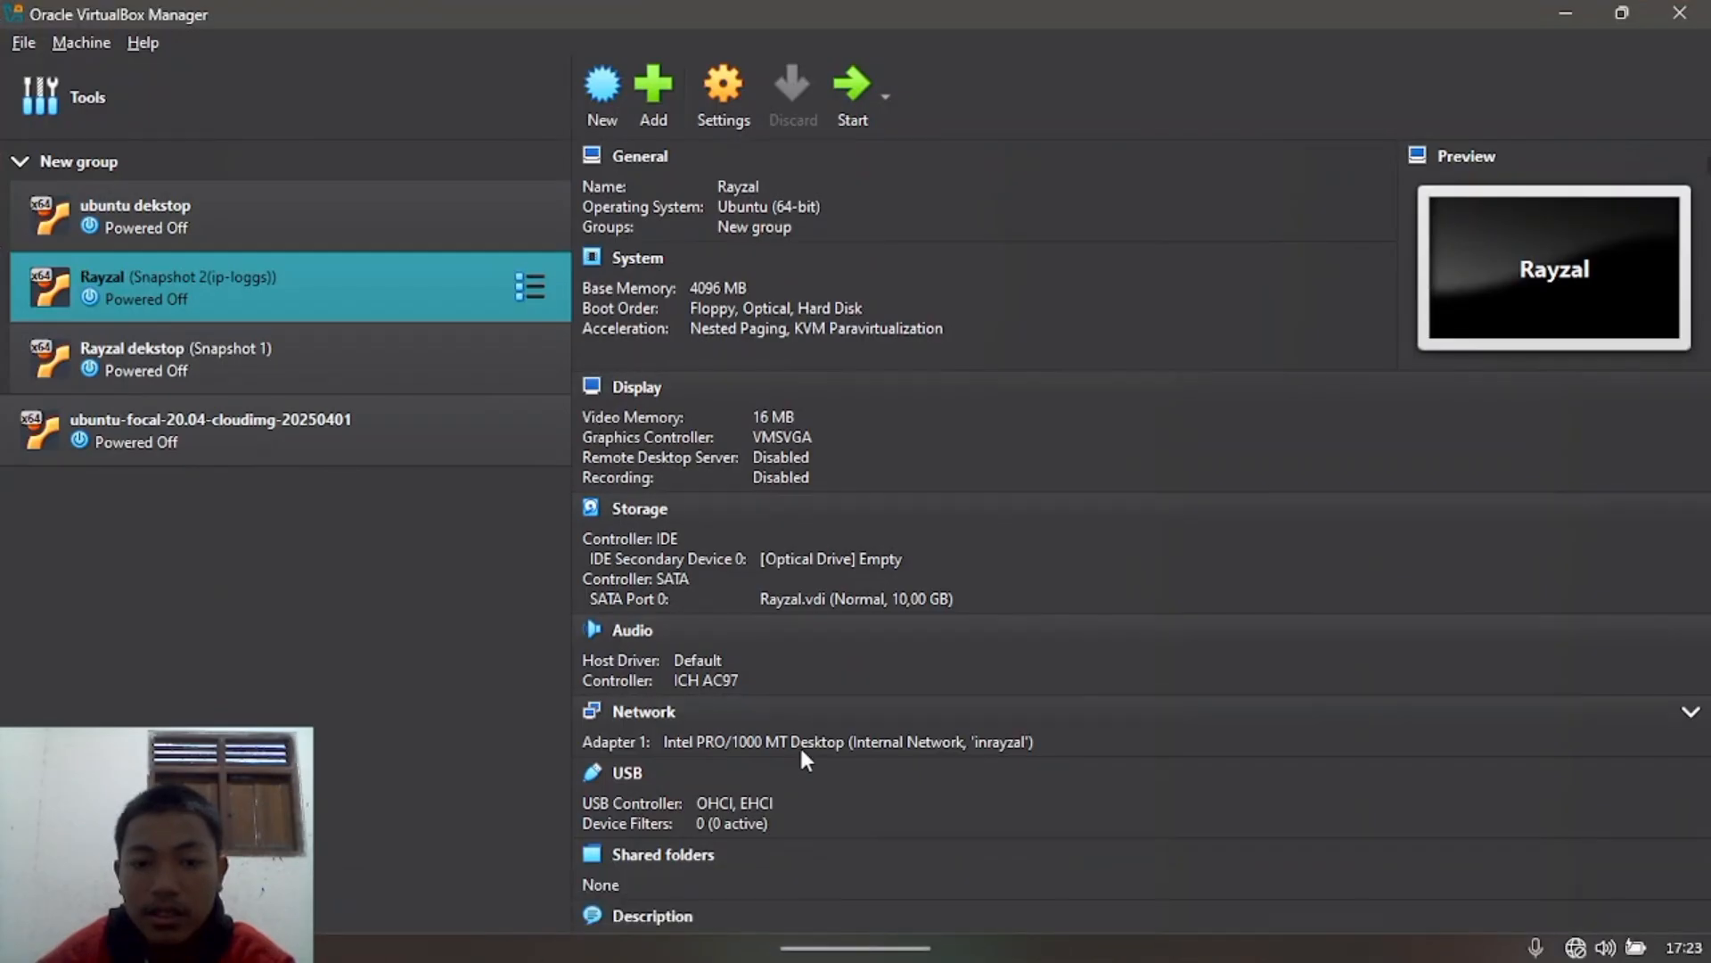
Step: Attach the Rayzal VM's Adapter 1 to NAT and save the settings
left_click(716, 130)
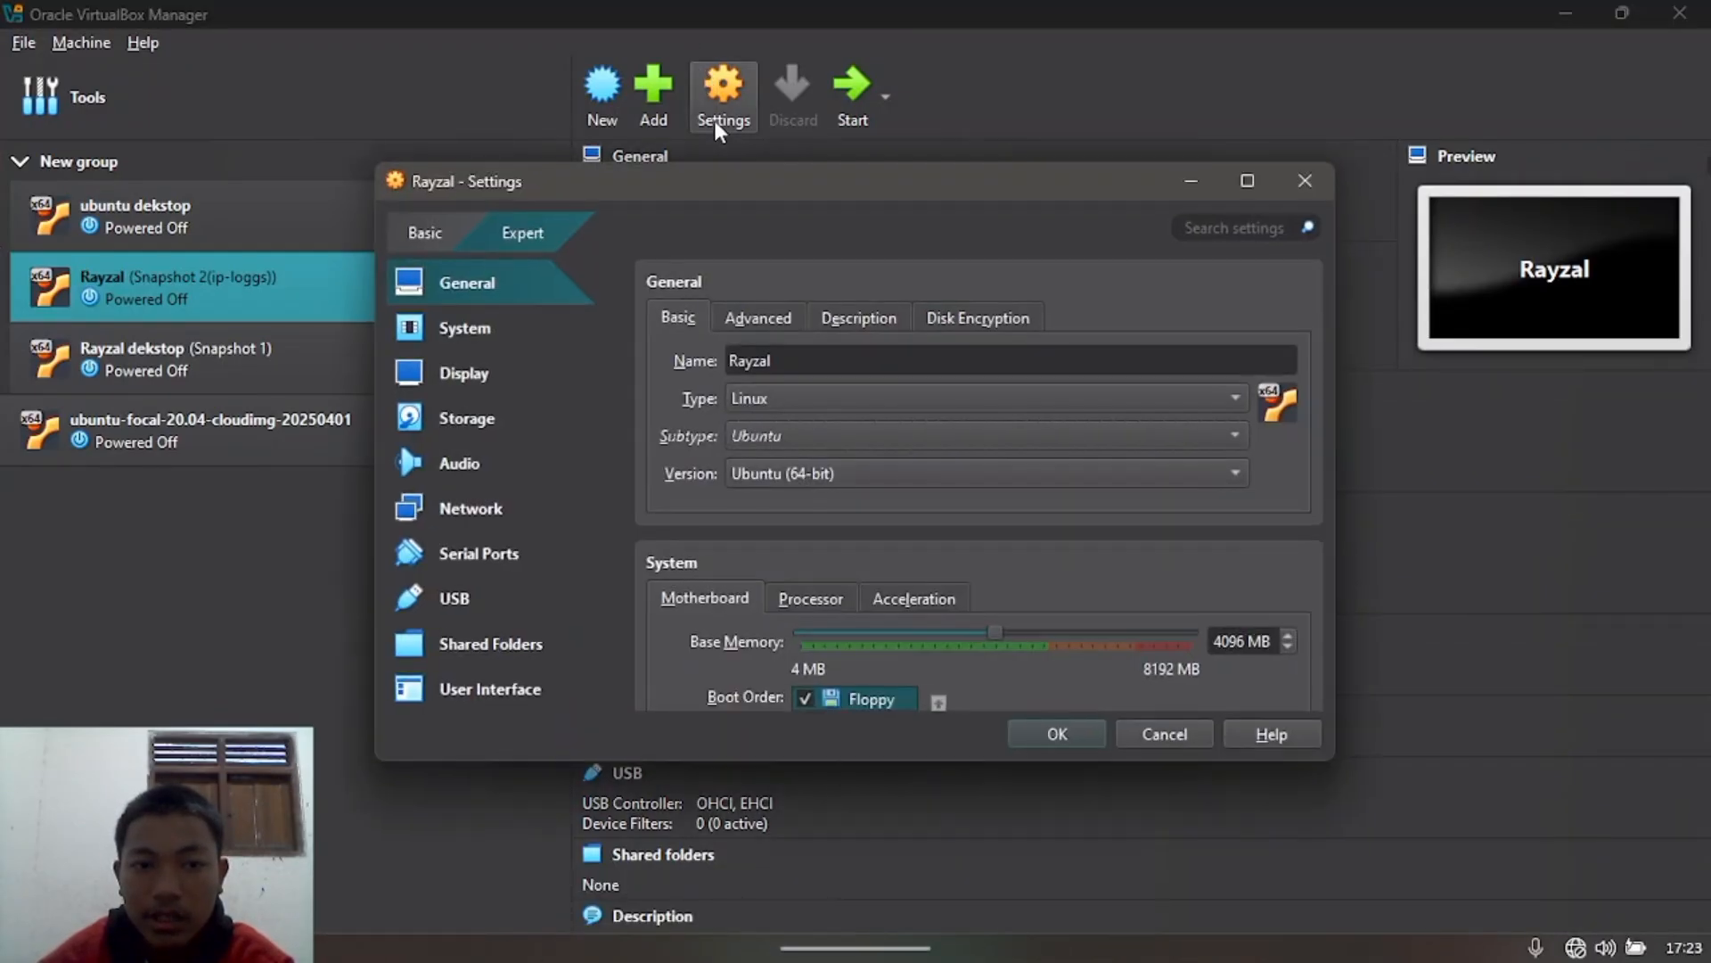
left_click(490, 501)
left_click(1009, 397)
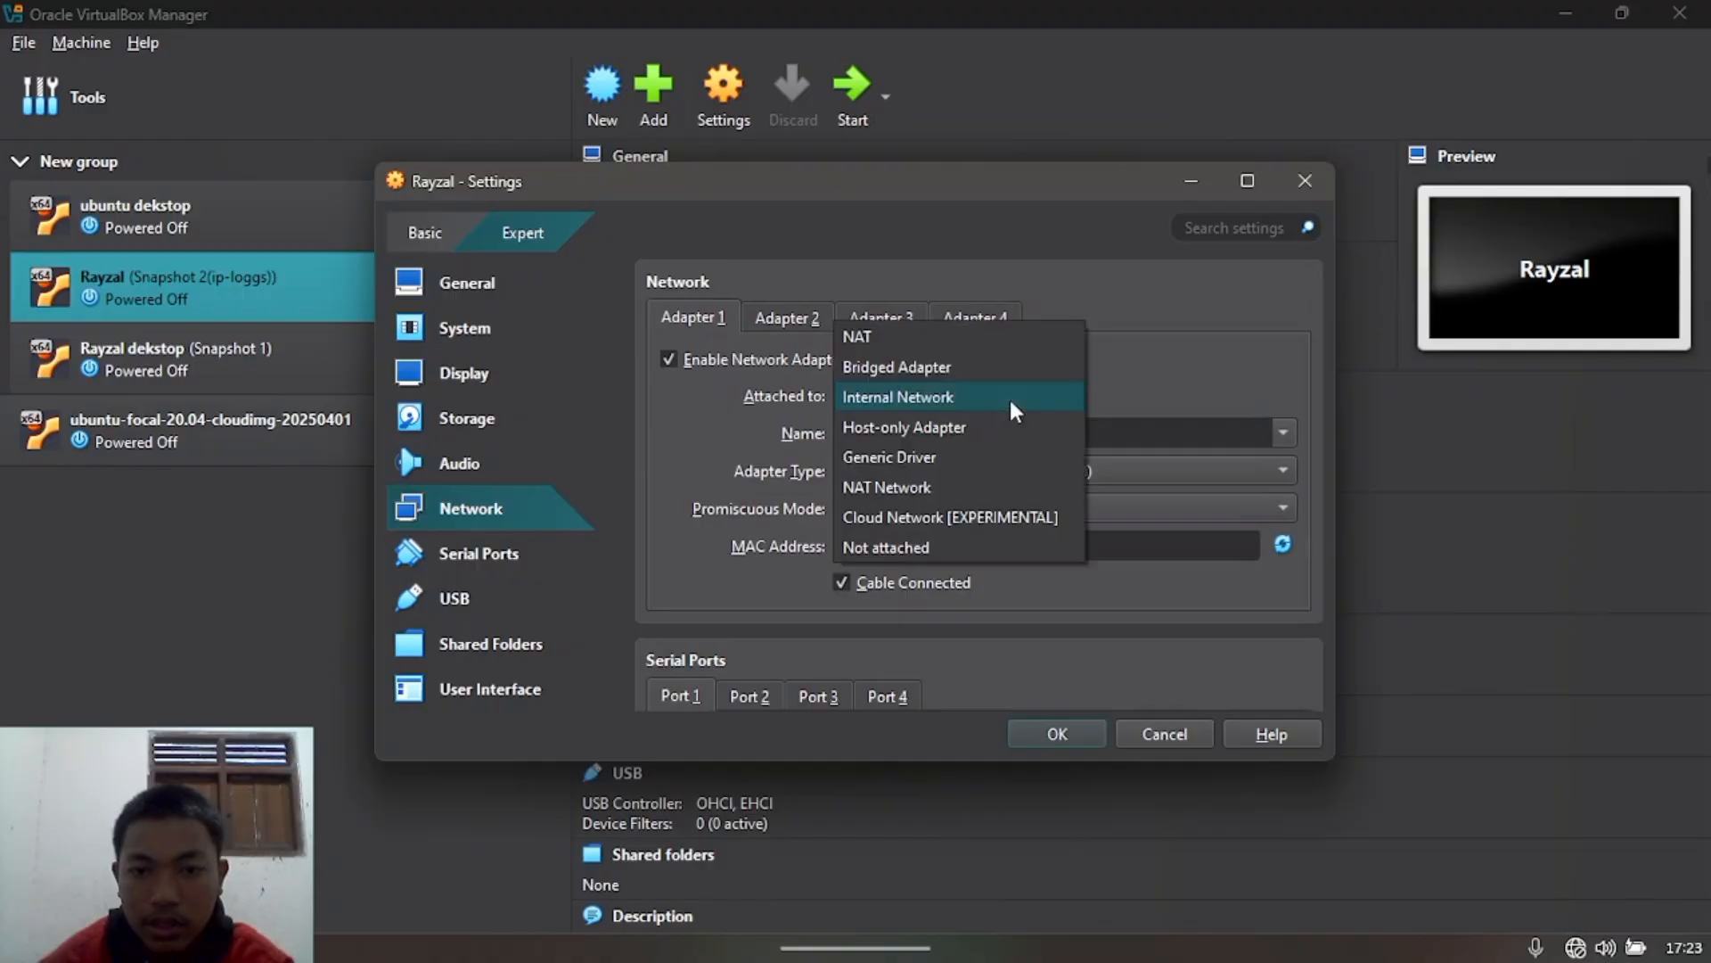
left_click(1002, 328)
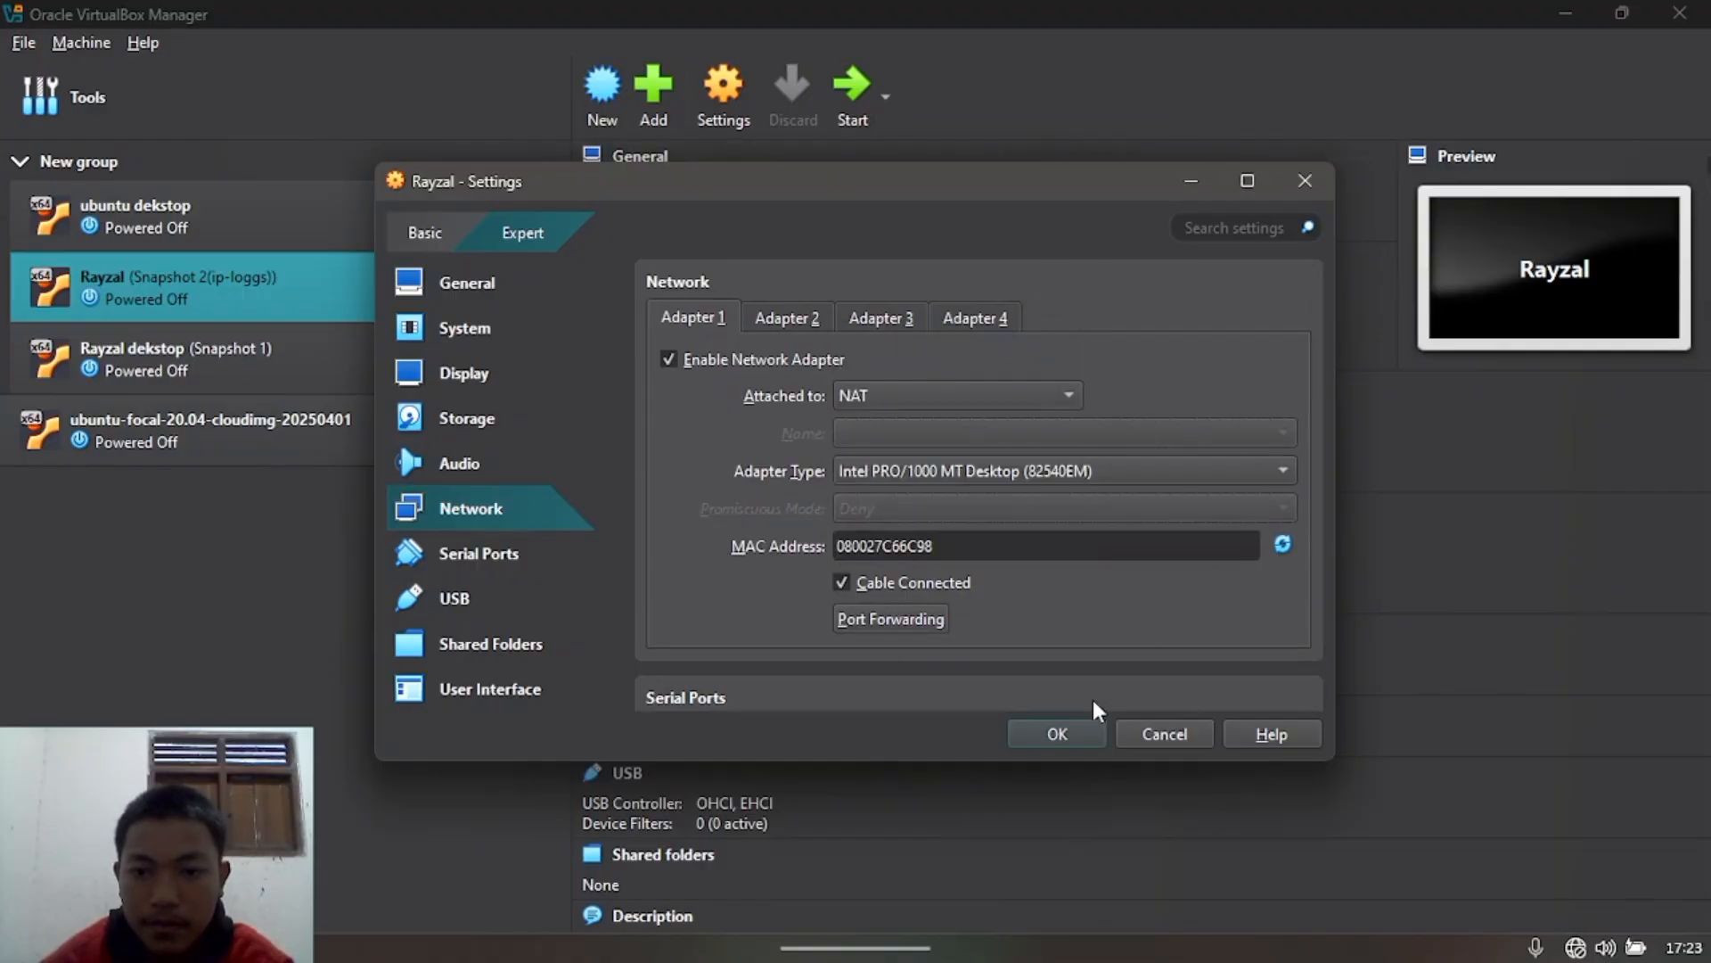
left_click(1073, 729)
Step: Attach the Rayzal dekstop VM's Adapter 1 to NAT and save
left_click(388, 391)
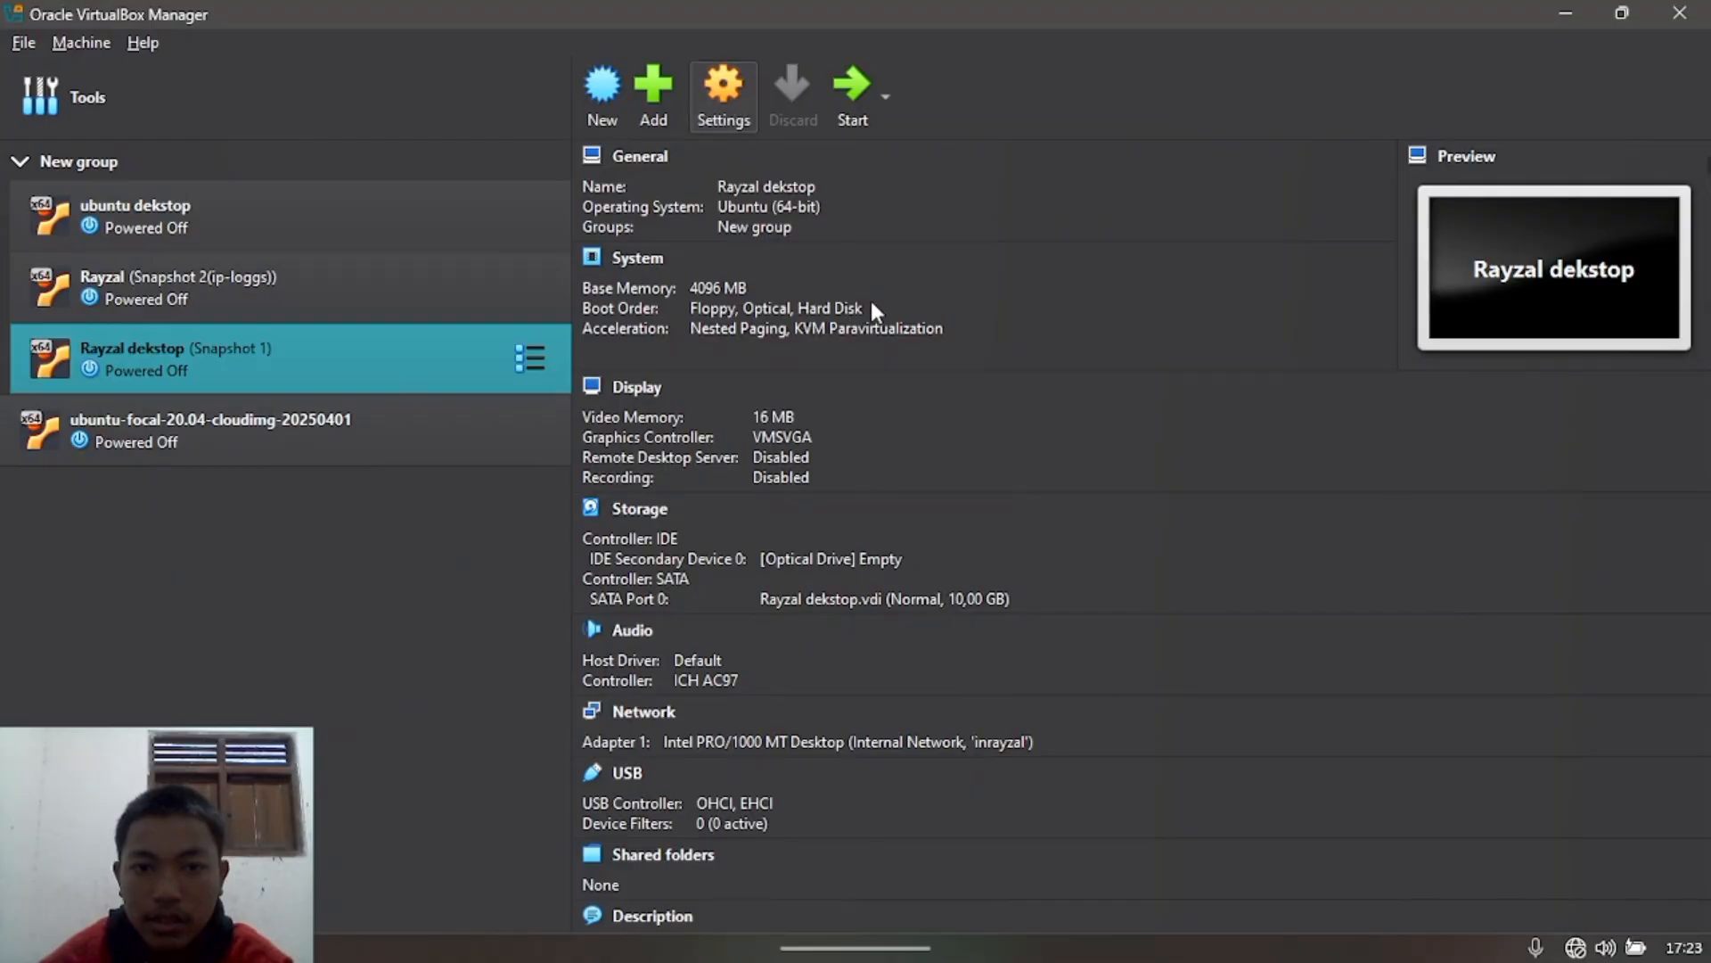
left_click(492, 517)
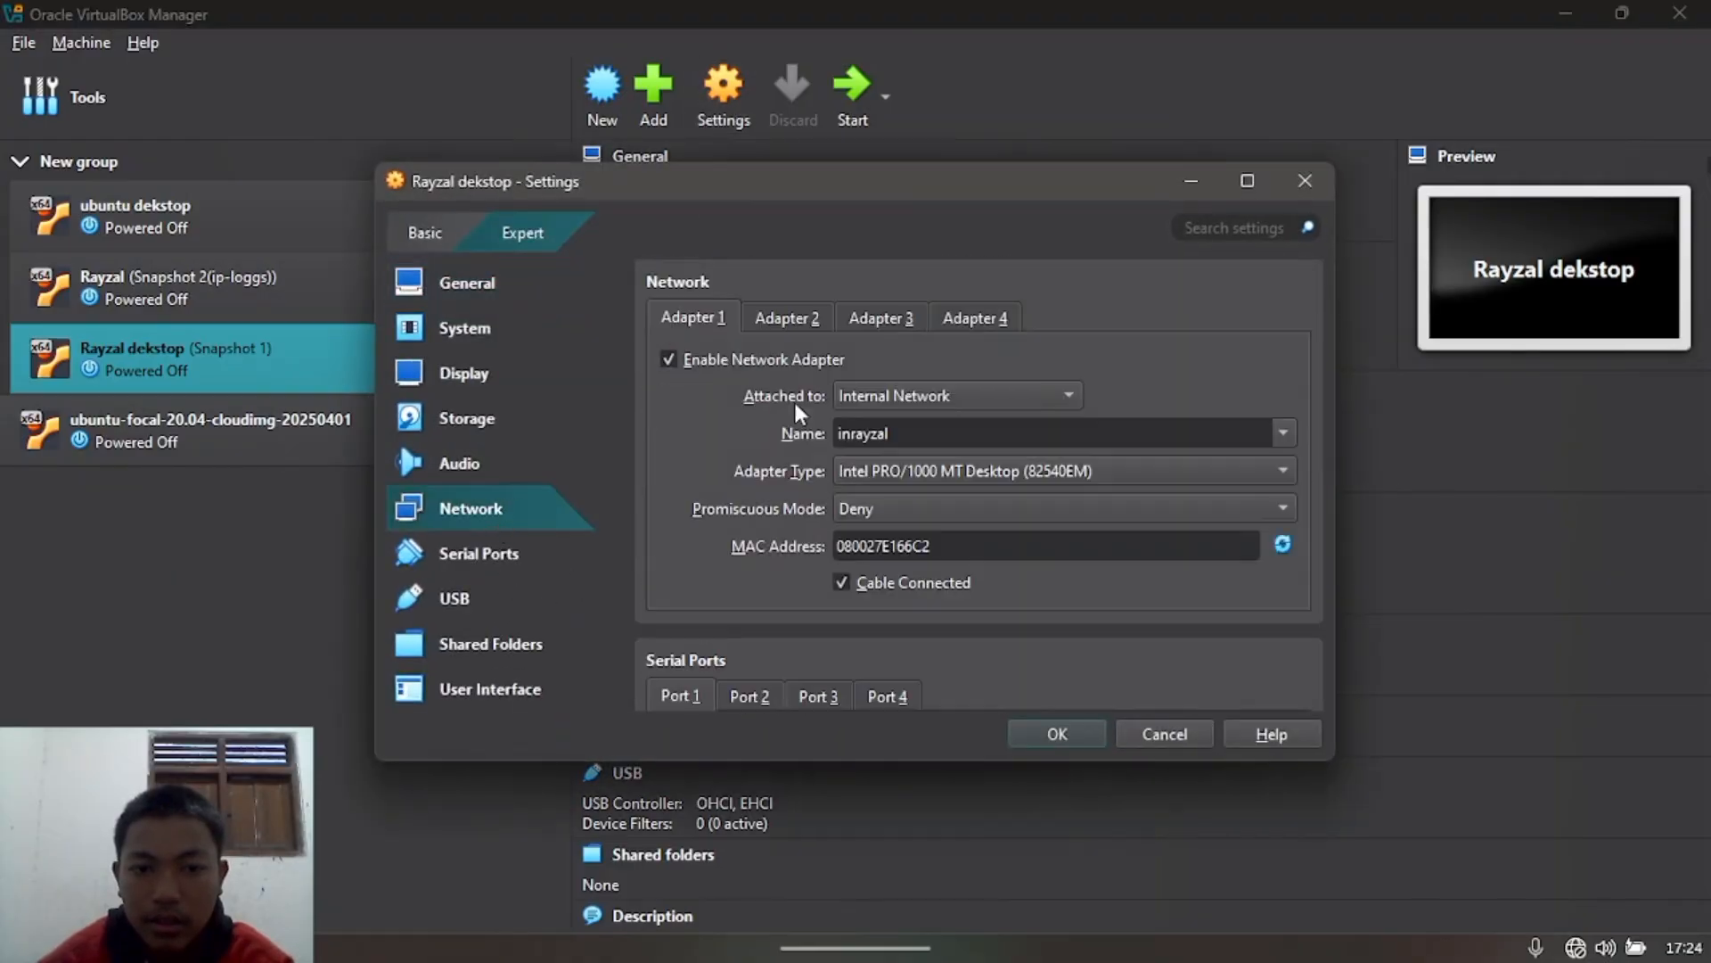
left_click(928, 401)
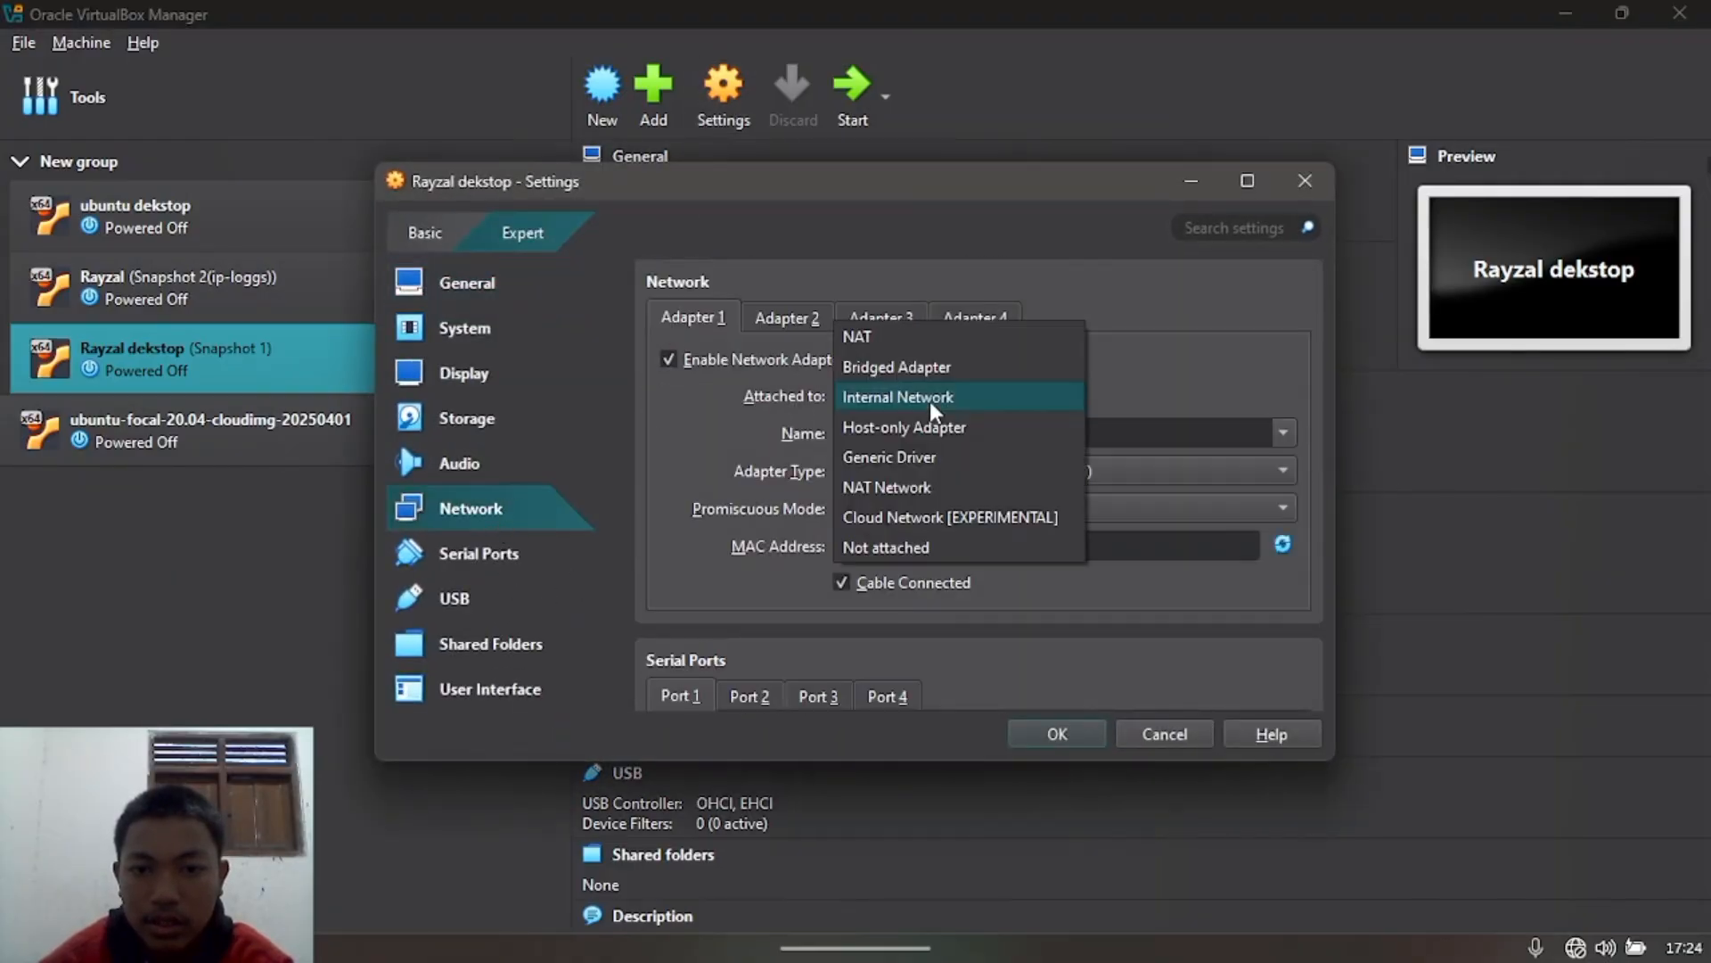
left_click(948, 343)
left_click(1033, 728)
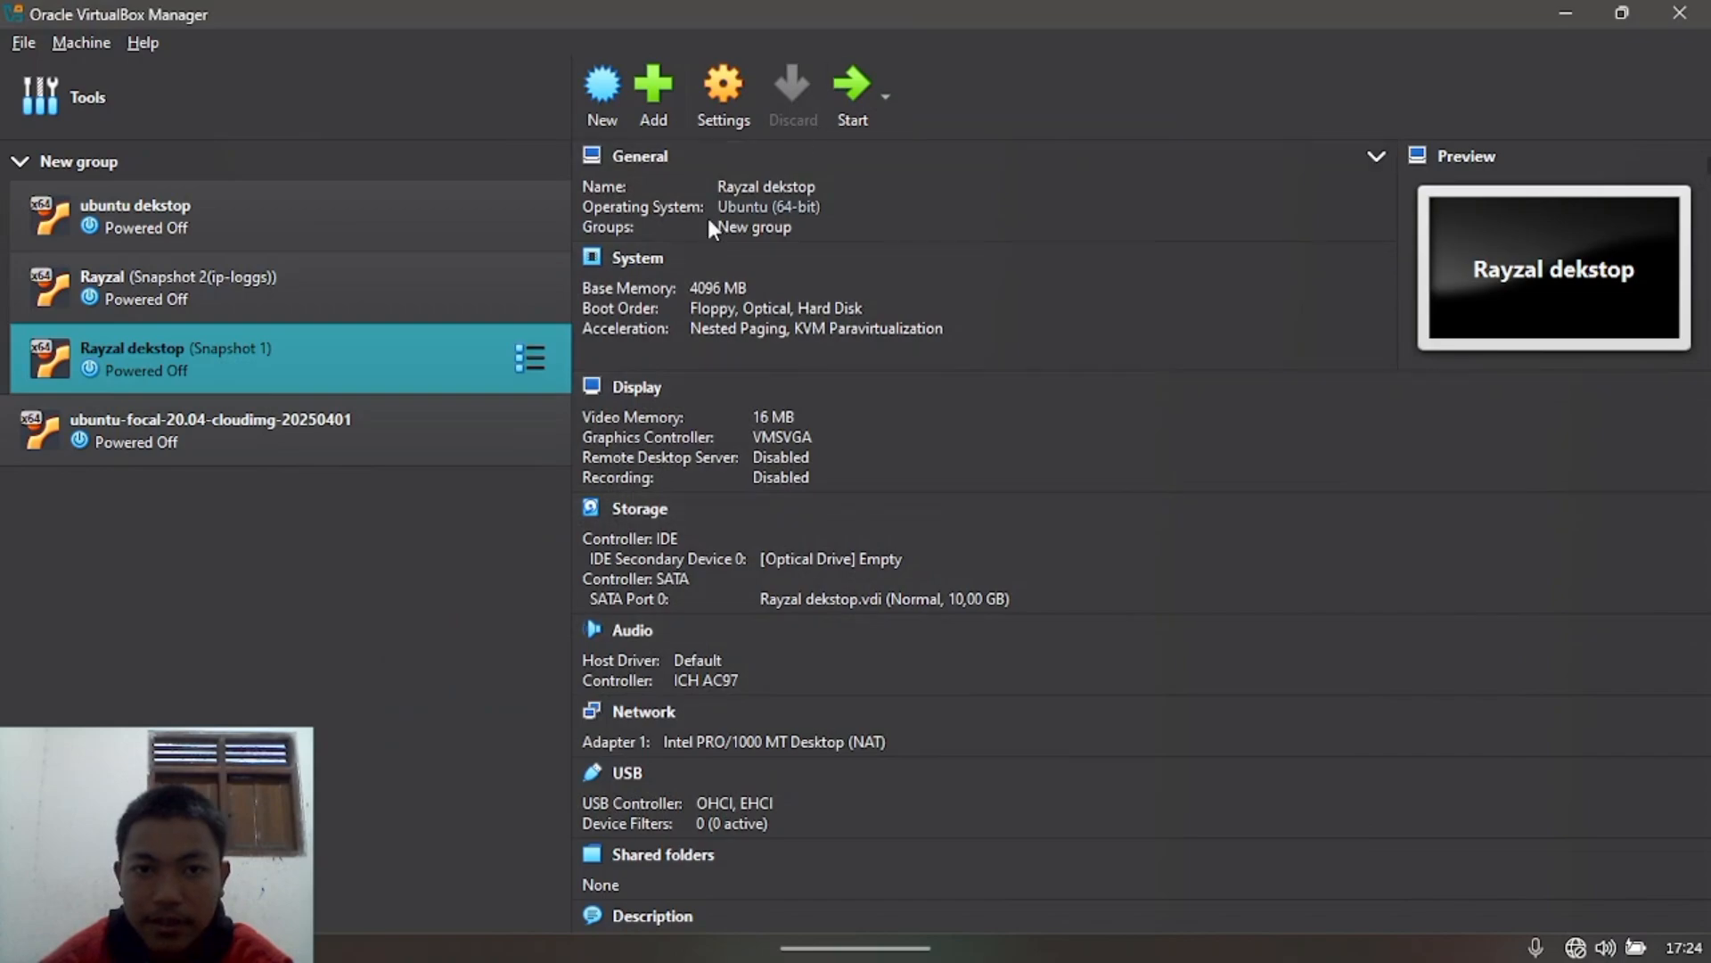
Step: Select the Rayzal dekstop VM and start it
left_click(479, 296)
left_click(420, 343)
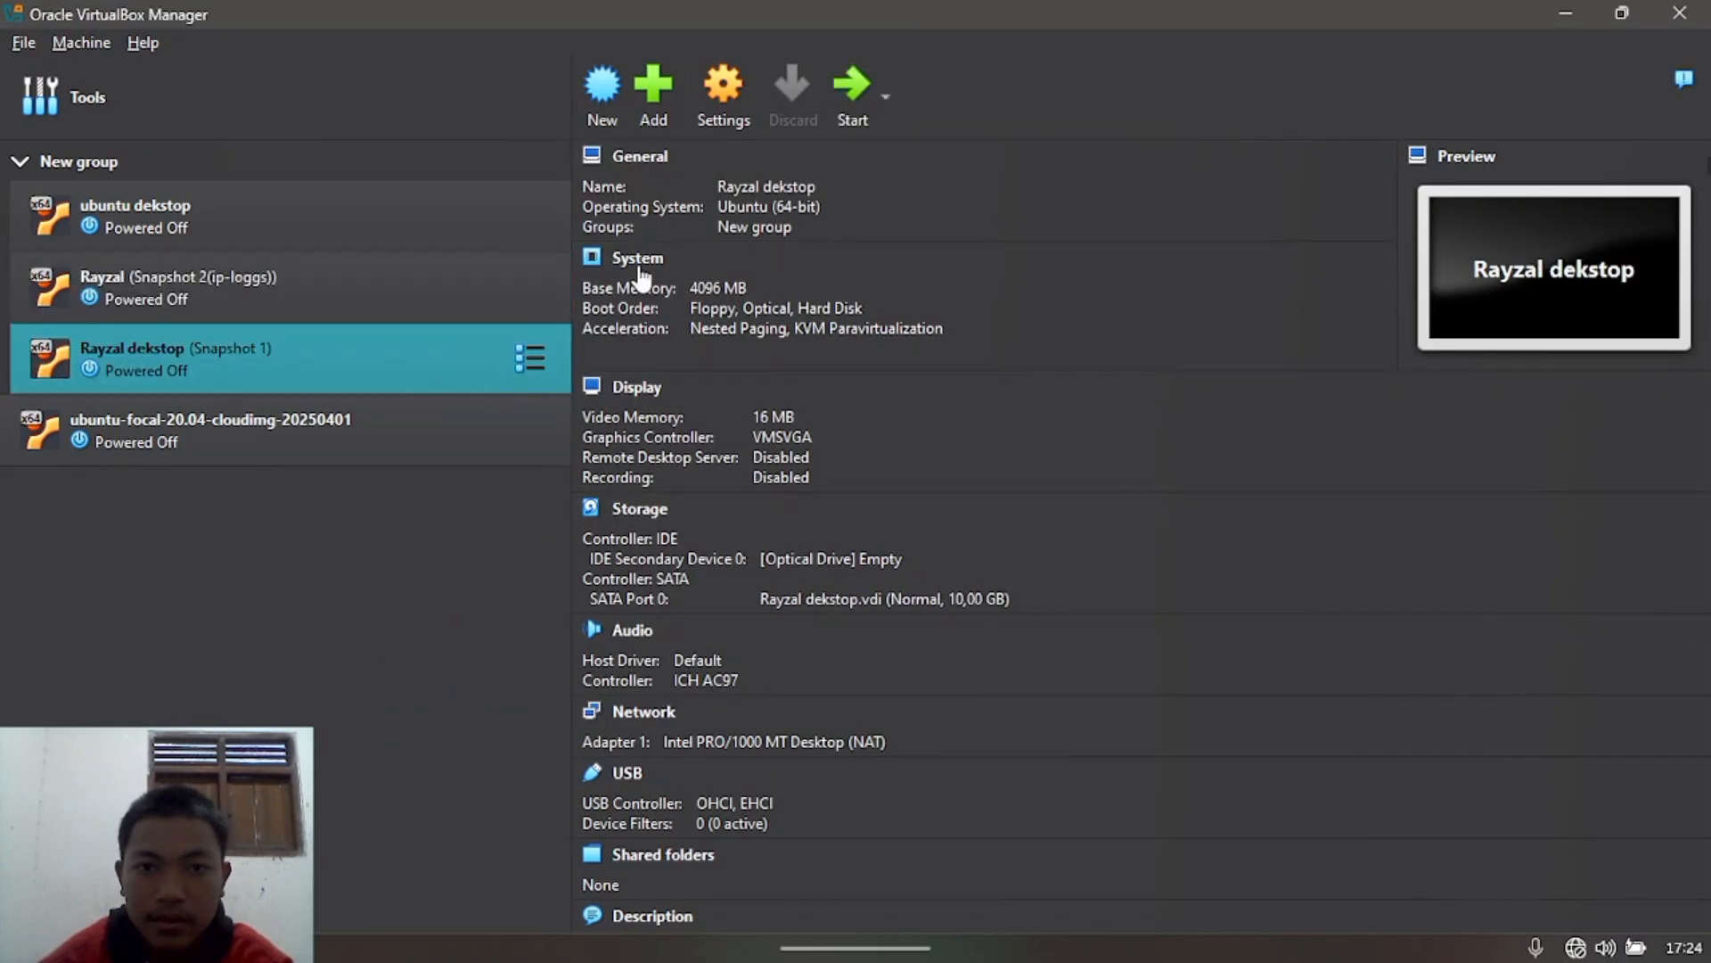
left_click(838, 107)
Step: Minimize the manager and recording windows to bring the Rayzal server VM console forward
left_click(1566, 13)
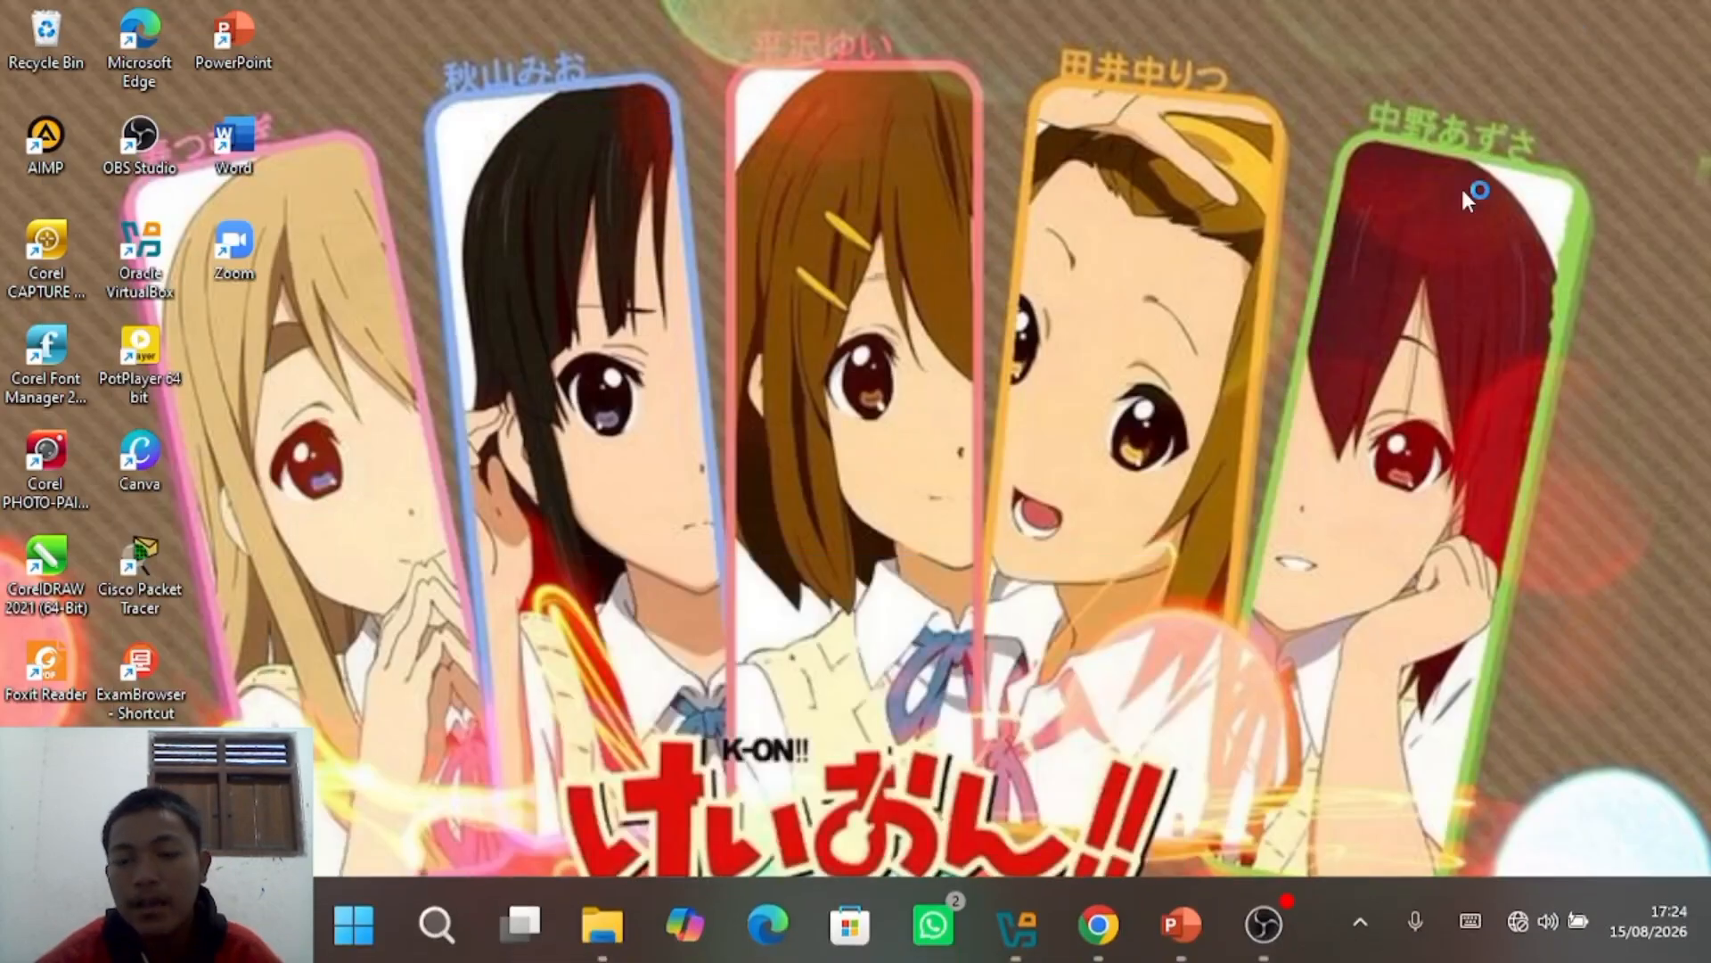
mouse_move(1266, 932)
mouse_move(1181, 914)
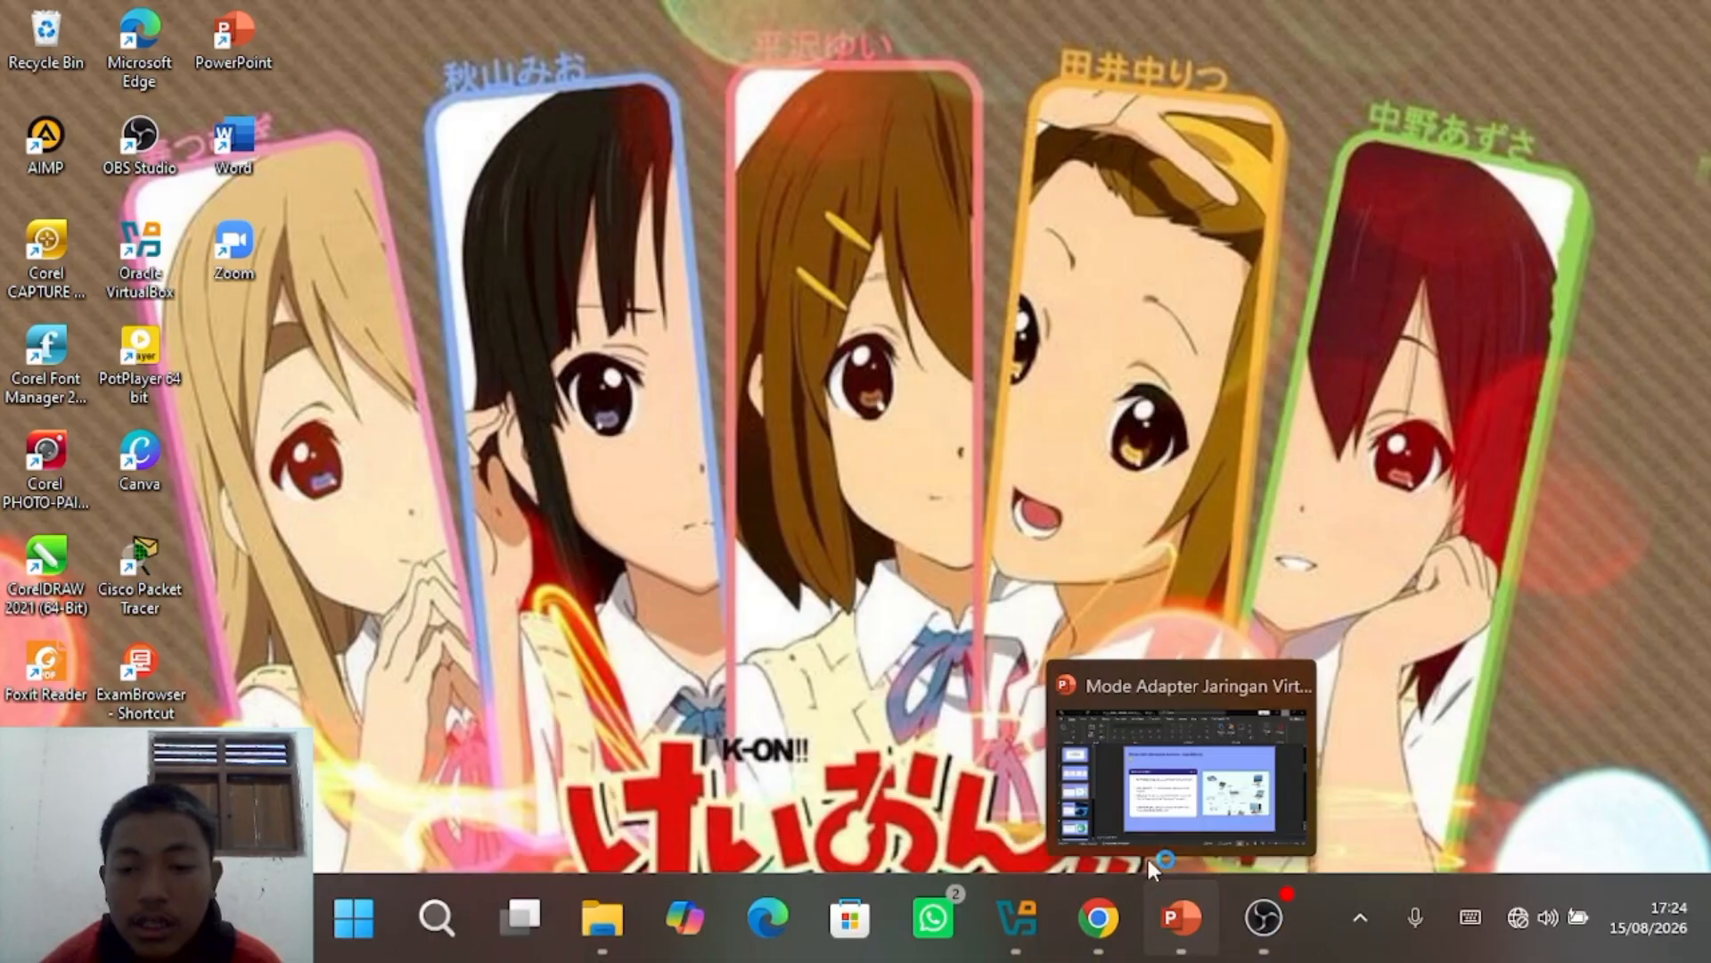
left_click(1264, 918)
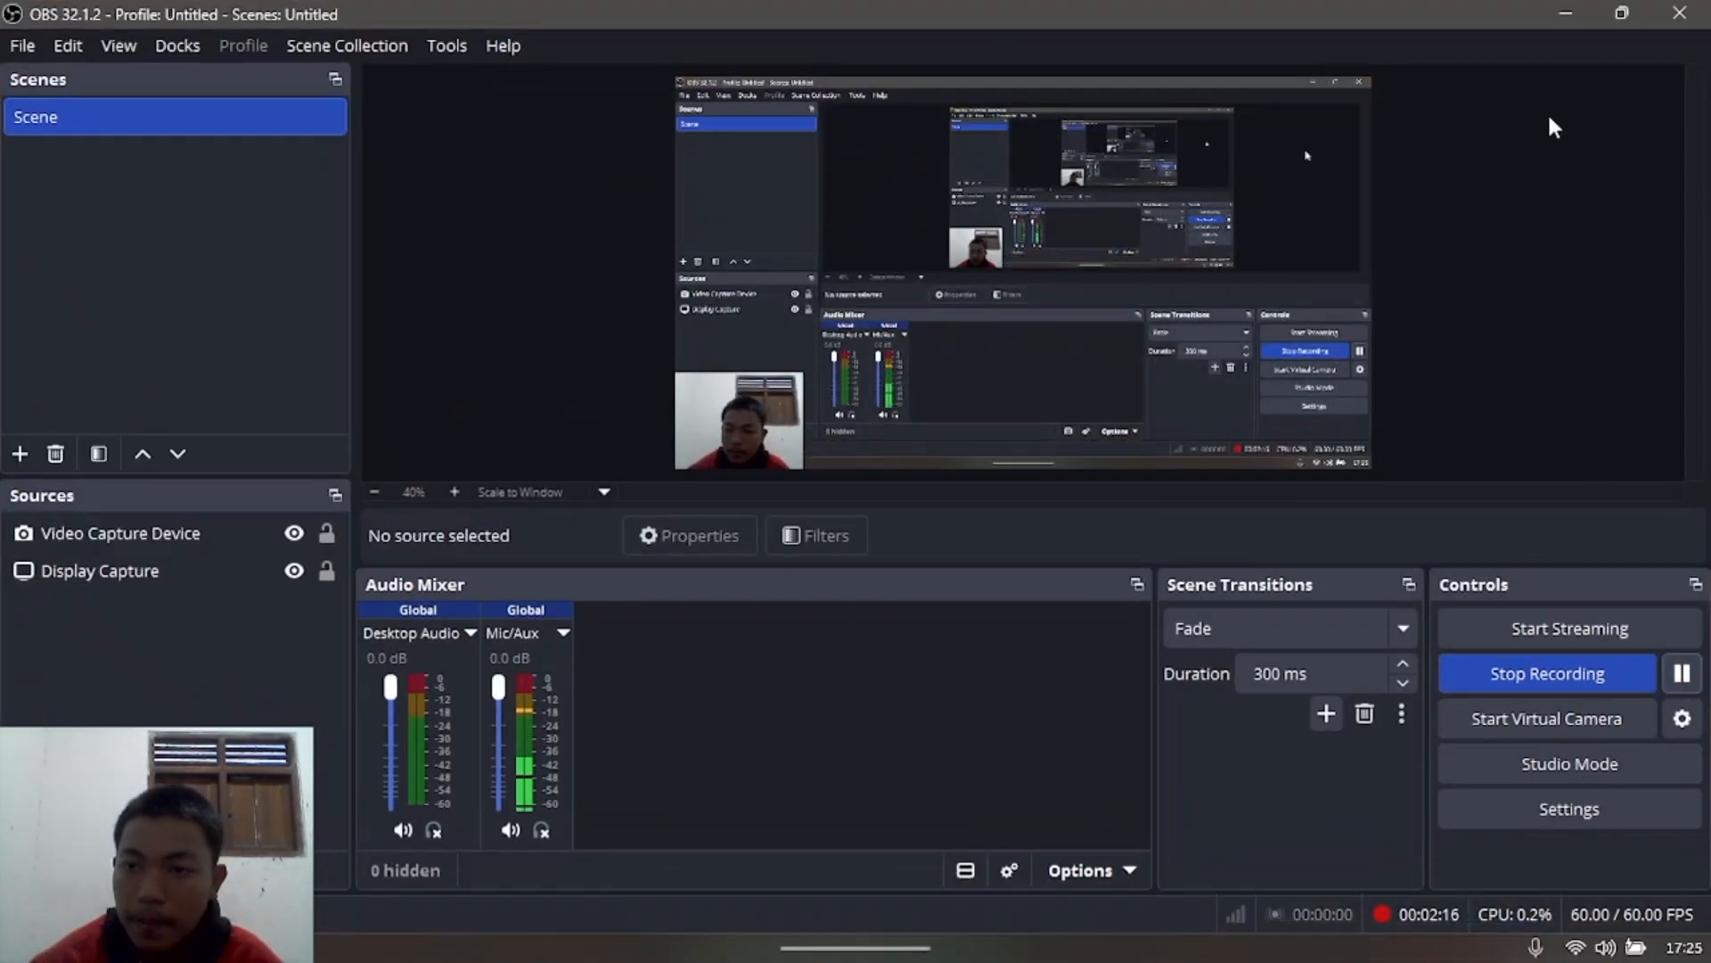
left_click(1566, 13)
mouse_move(1264, 918)
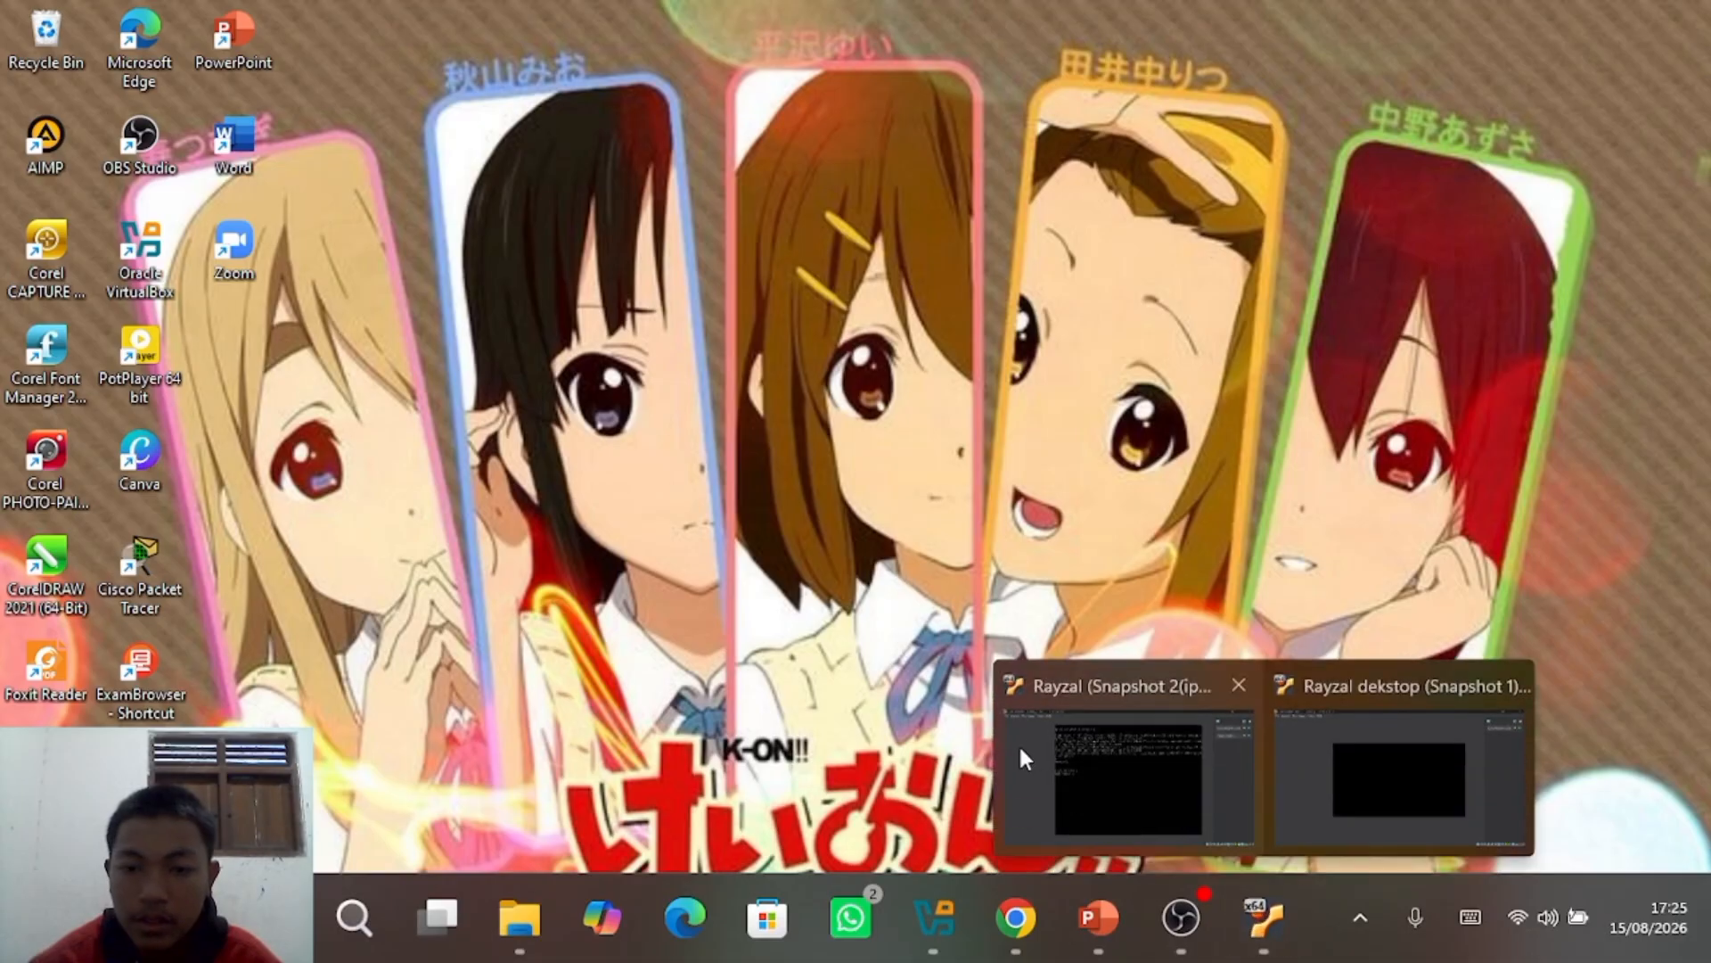
left_click(1023, 753)
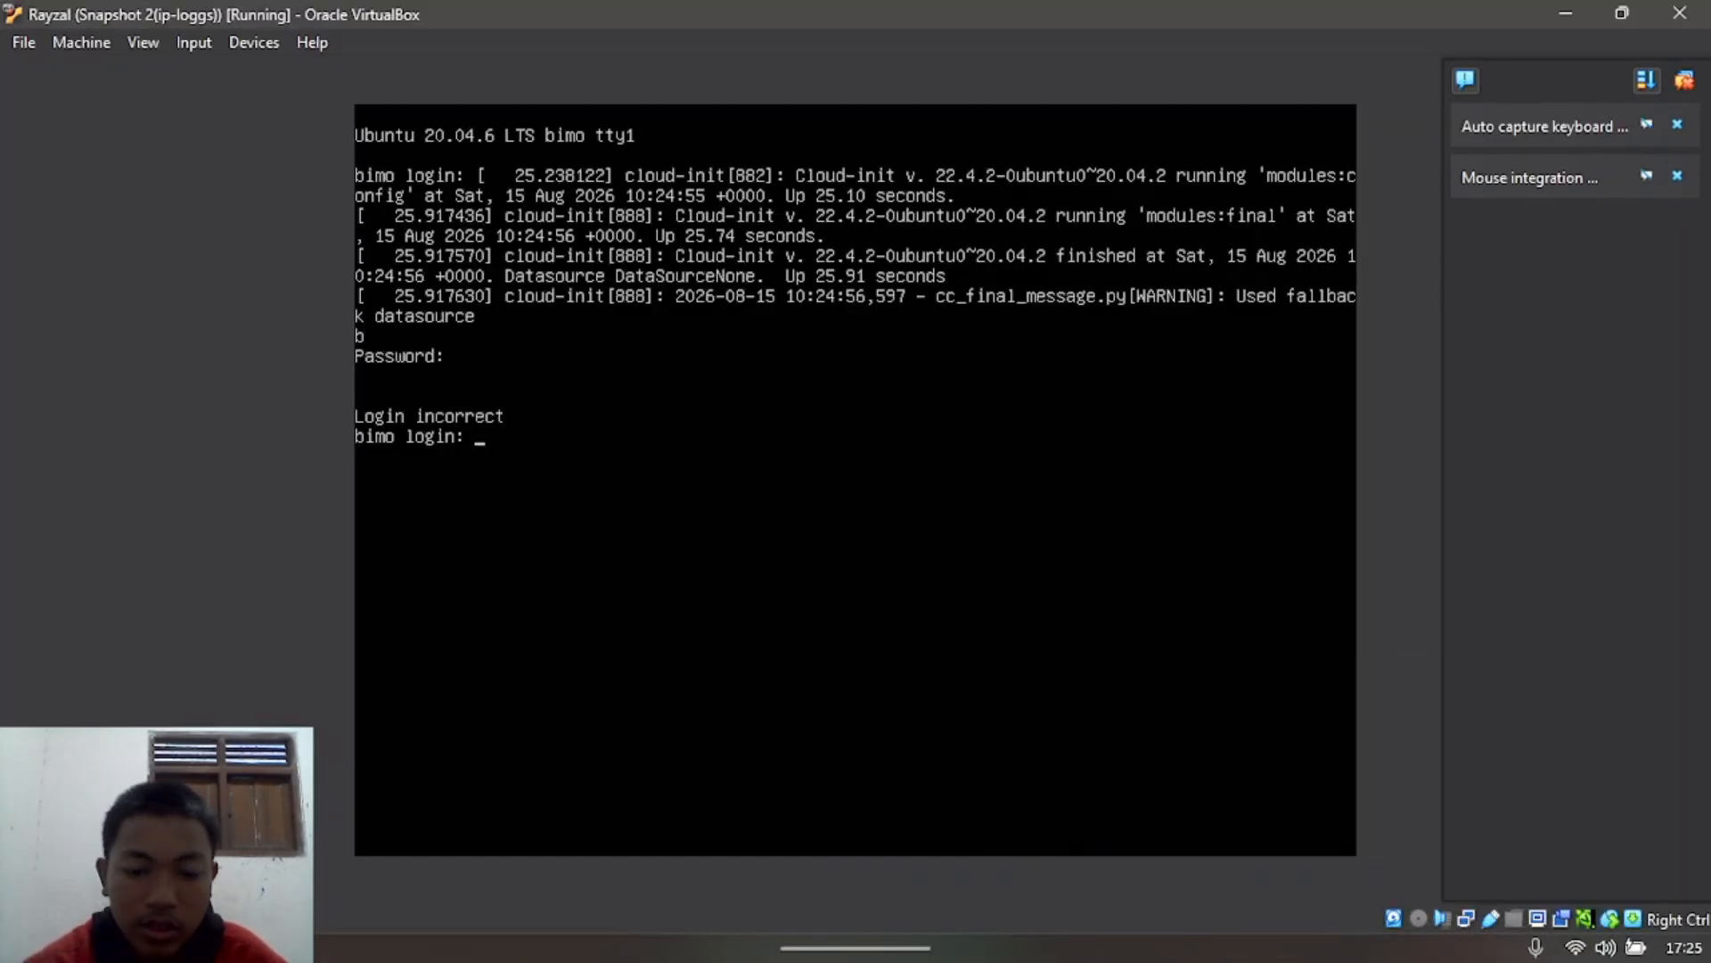
Step: Enter the login username on the server VM and list its interfaces with ip a
type("bimo12")
key("Return")
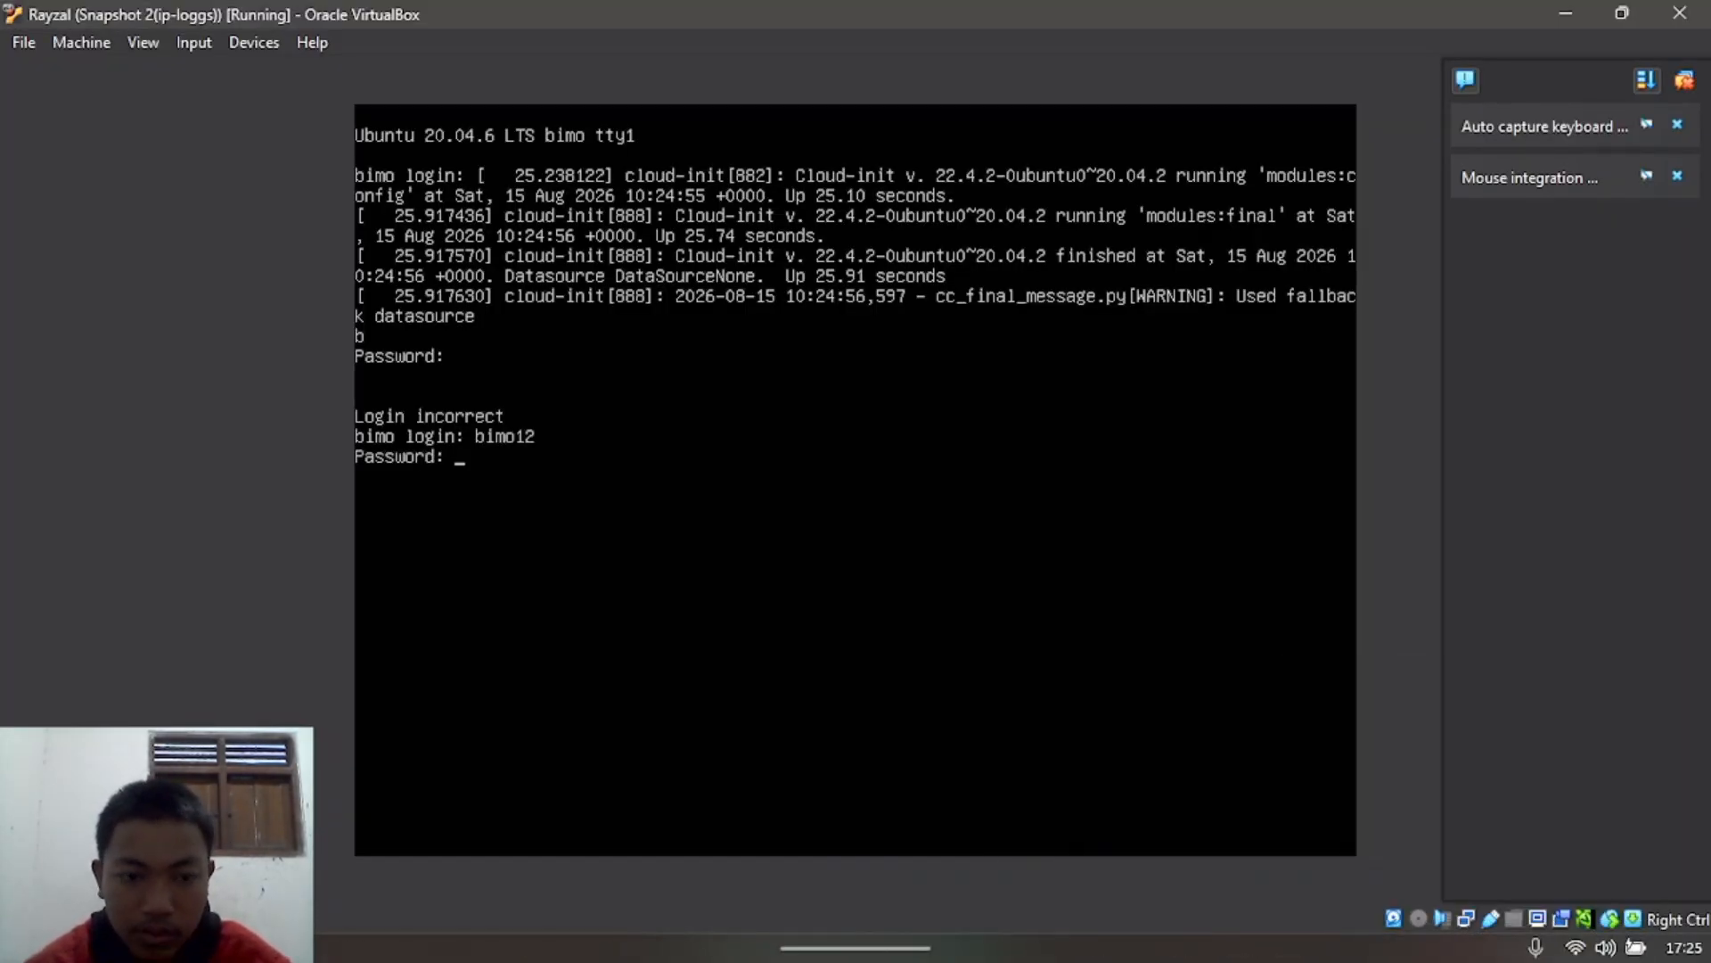
type("ip a")
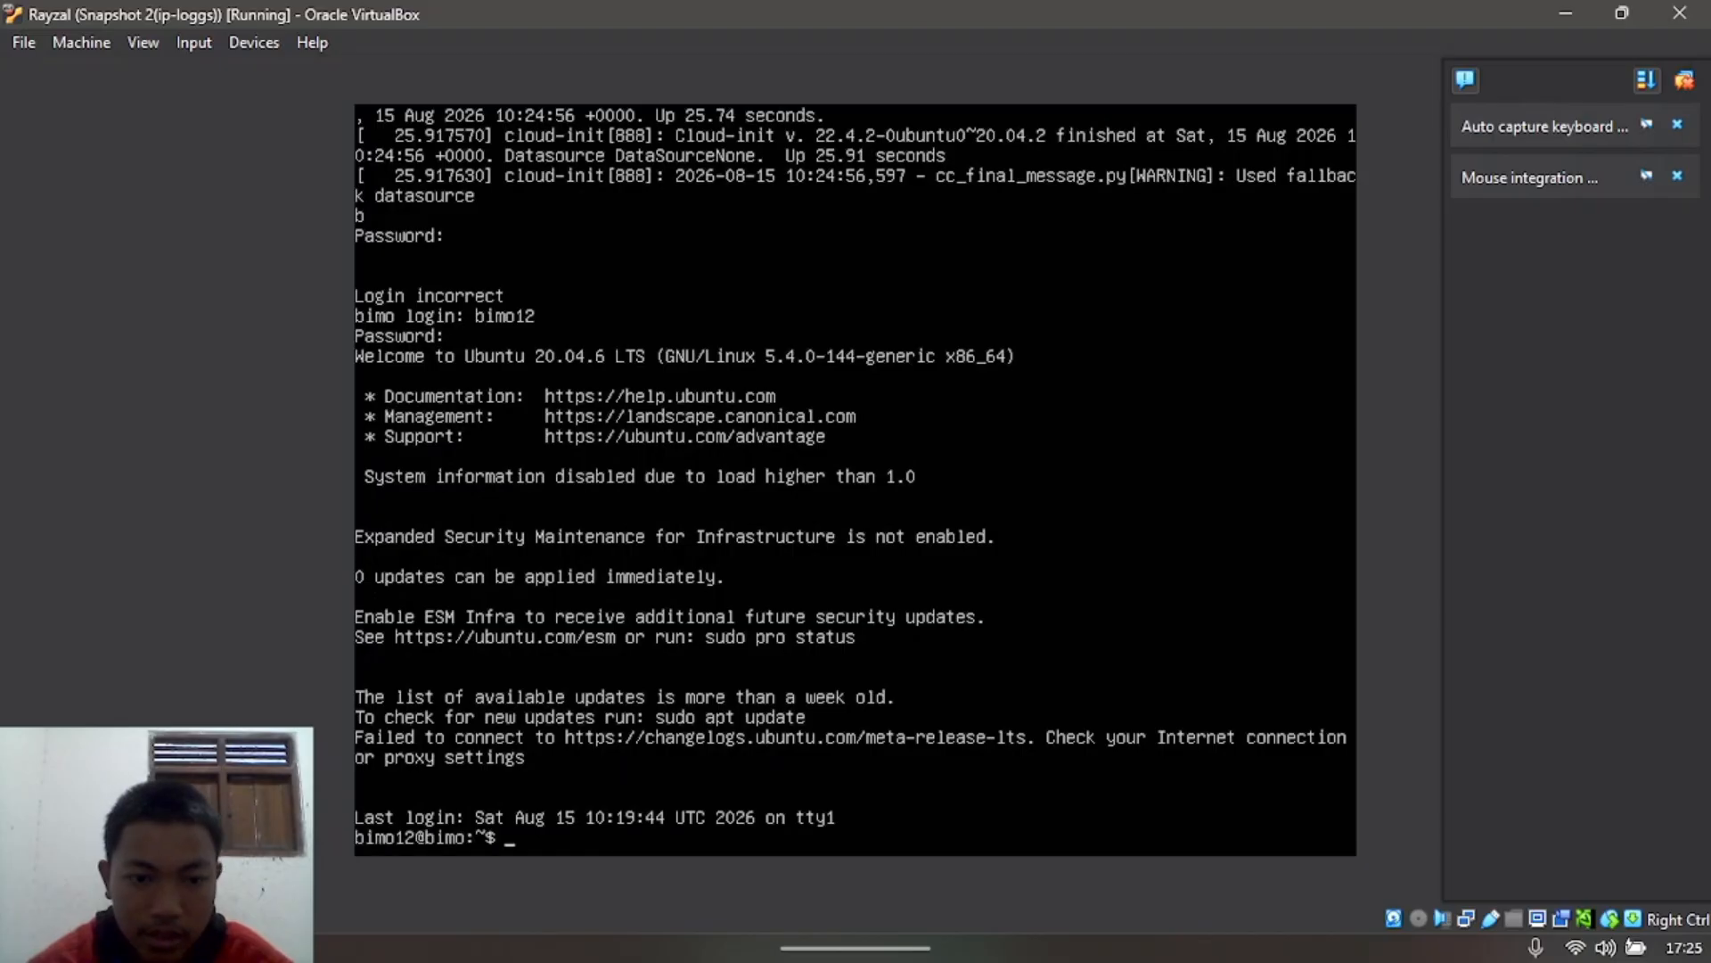
key("Return")
Step: Release the enp0s3 DHCP lease with sudo dhclient -r enp0s3, entering the sudo password
type("sudo ")
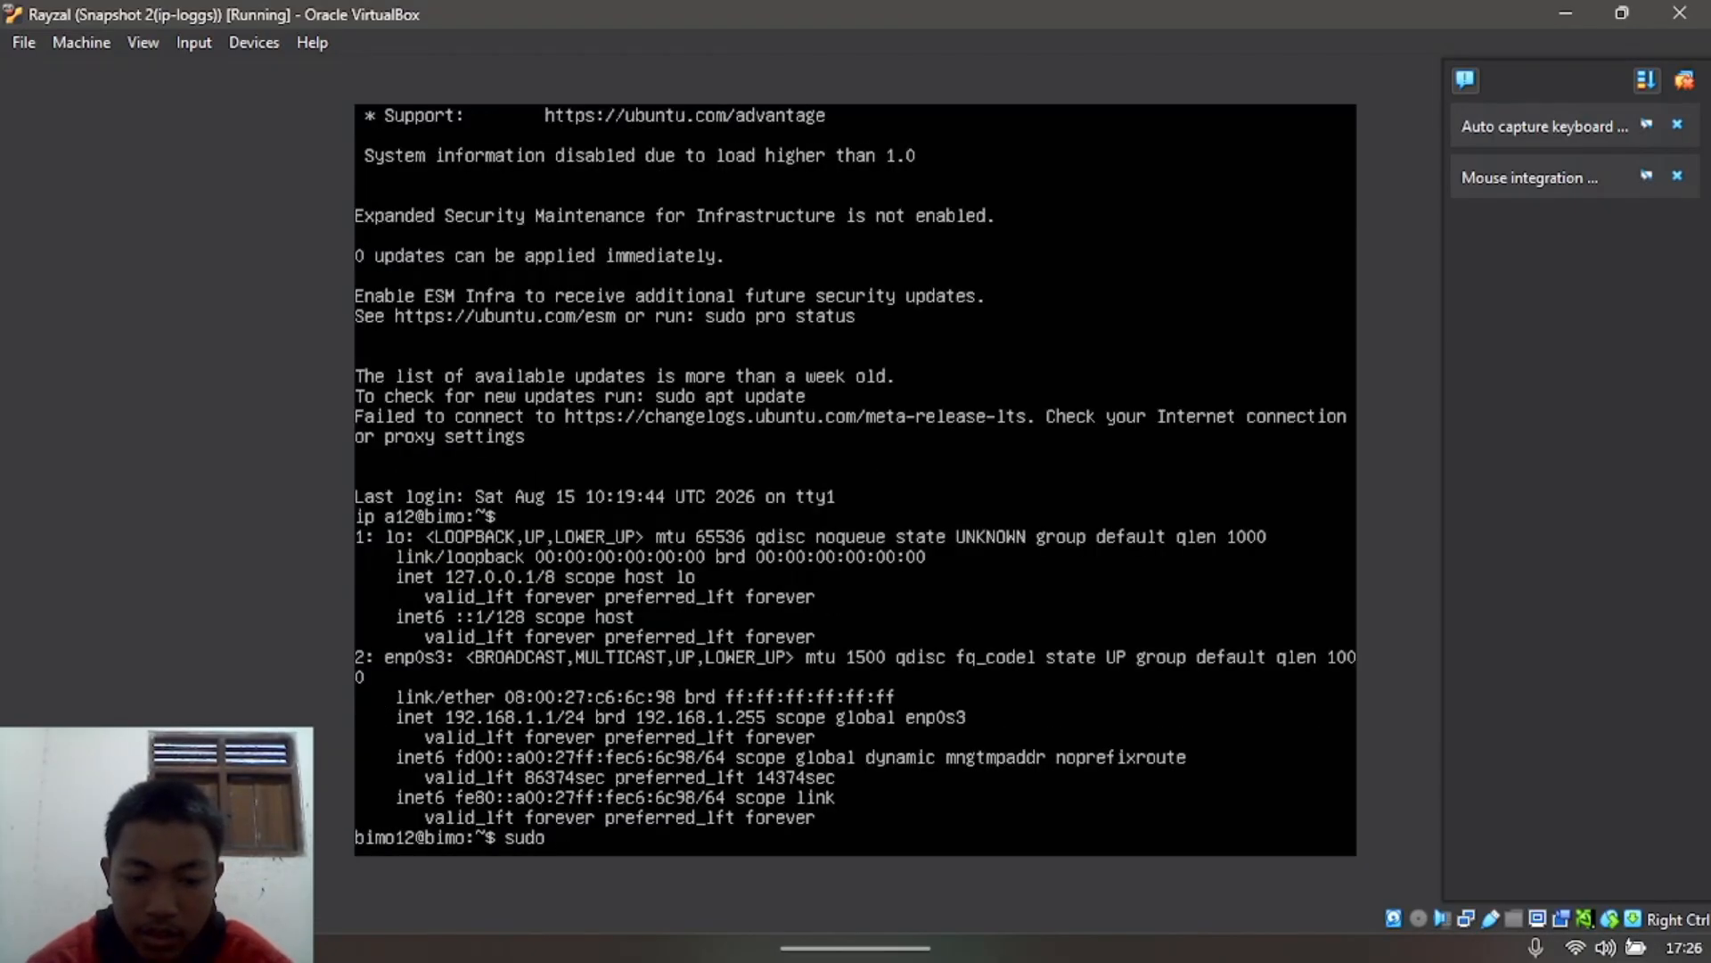
type("dhclient")
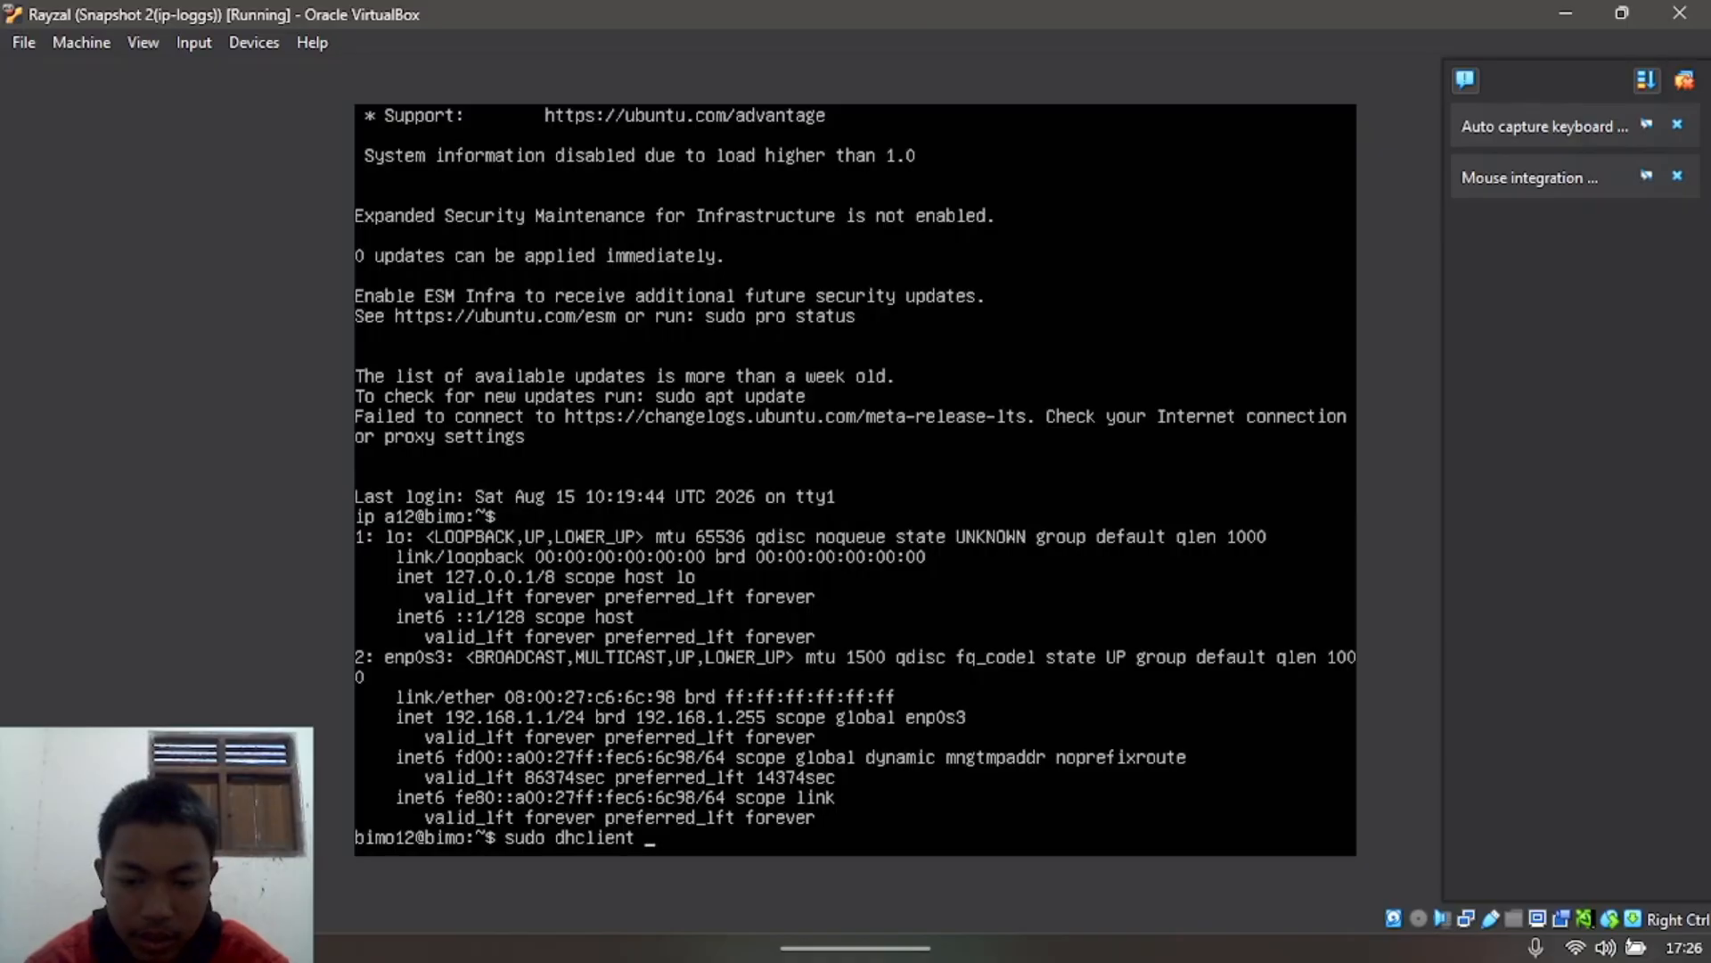
type(" -r")
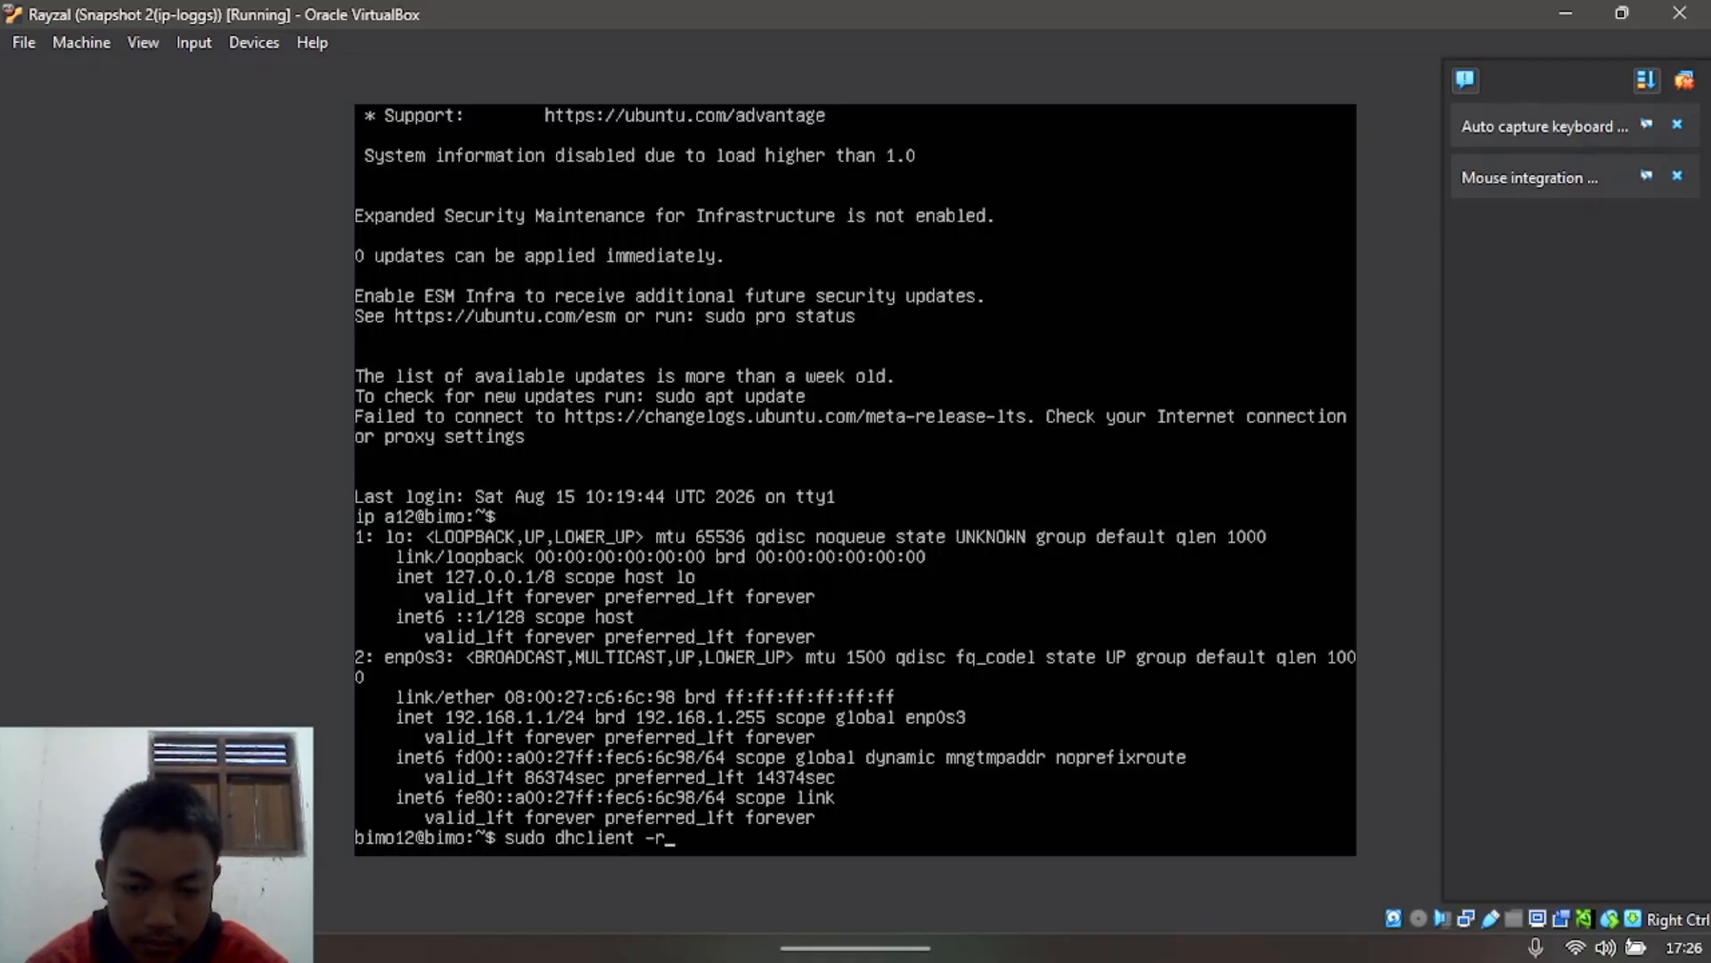
type(" enp0")
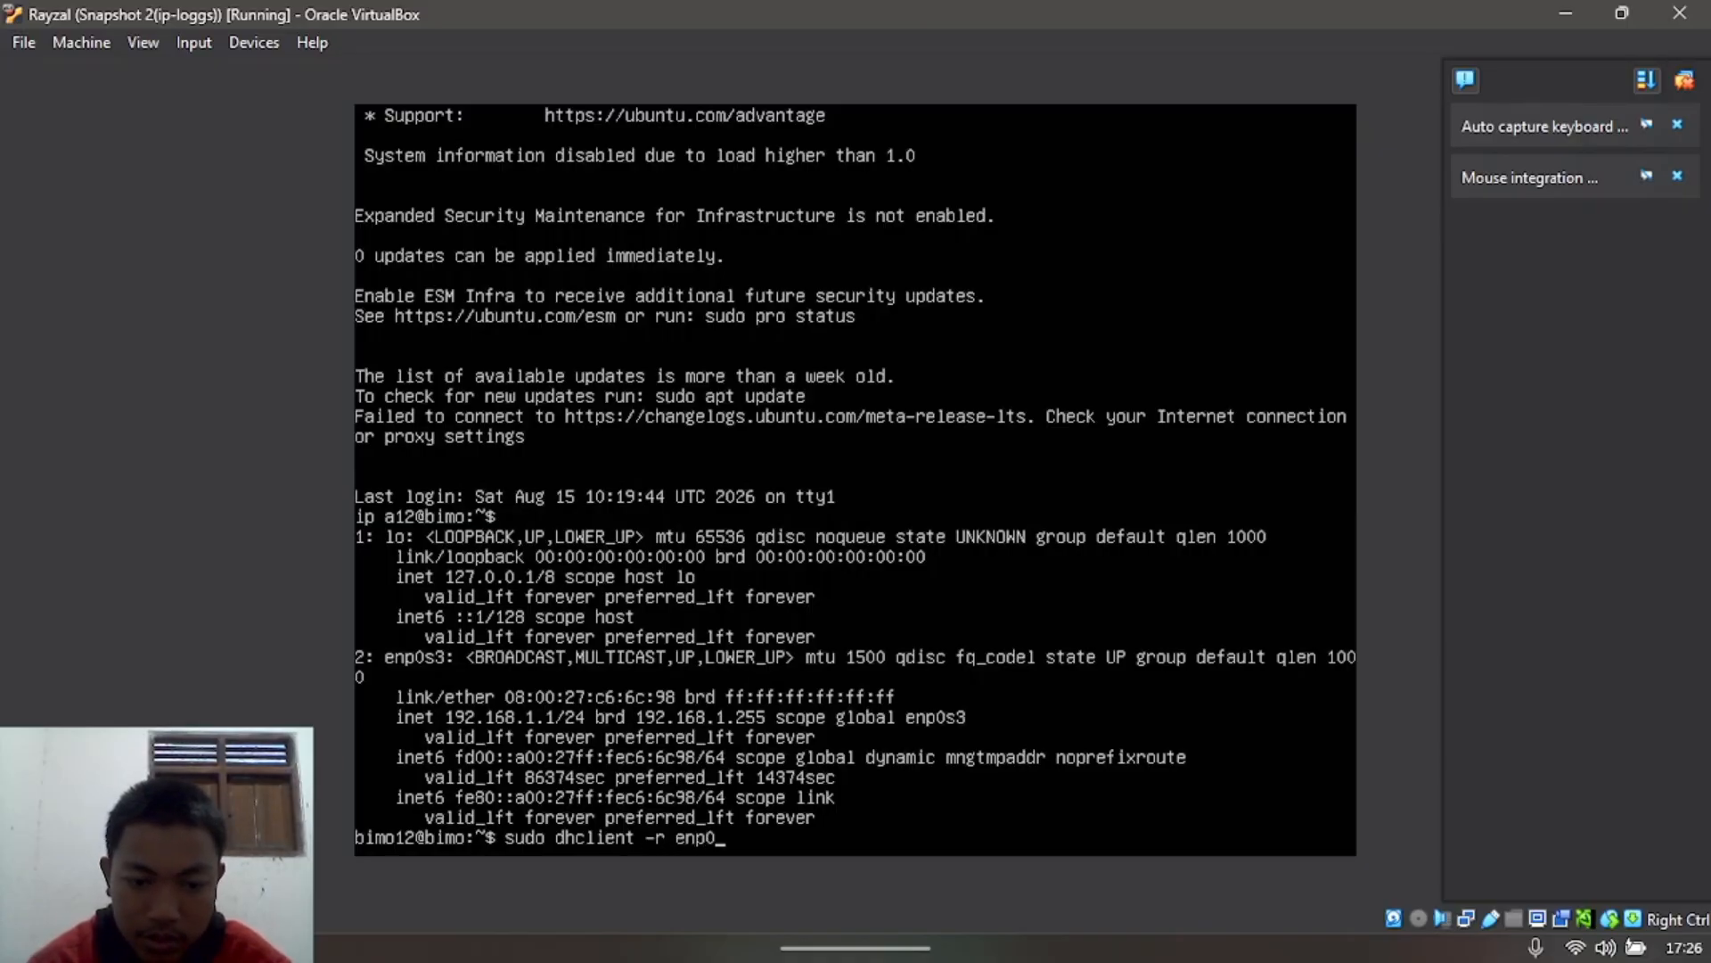
type("s3")
key("Return")
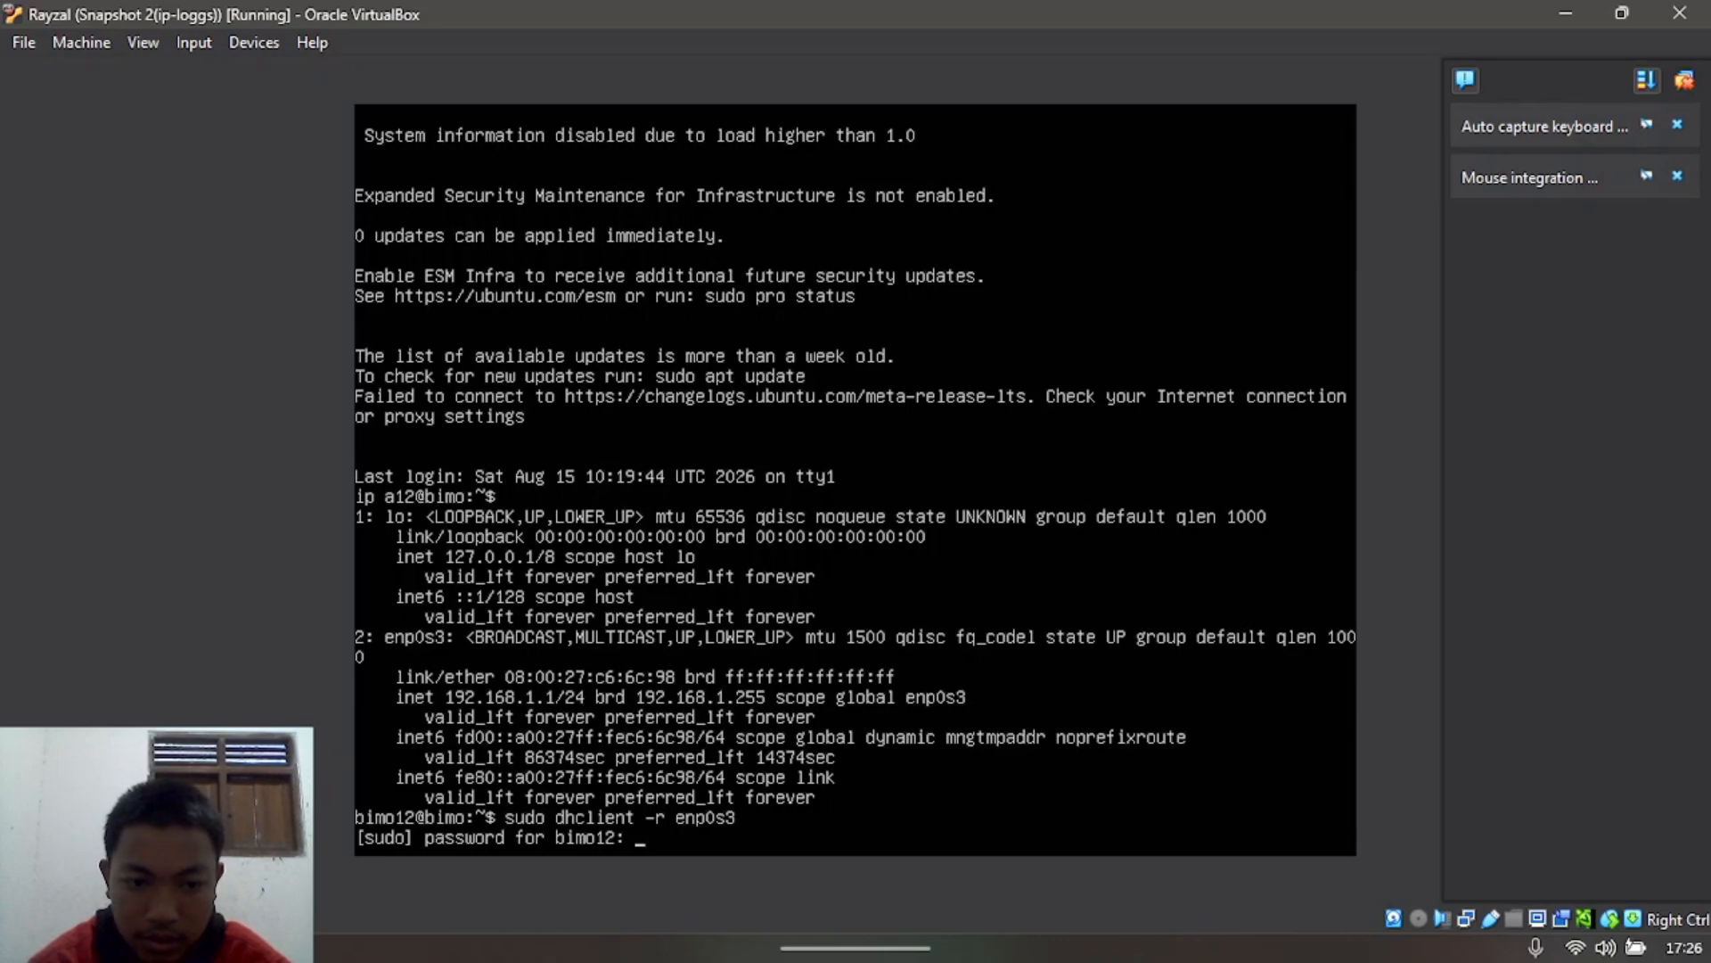
key("Return")
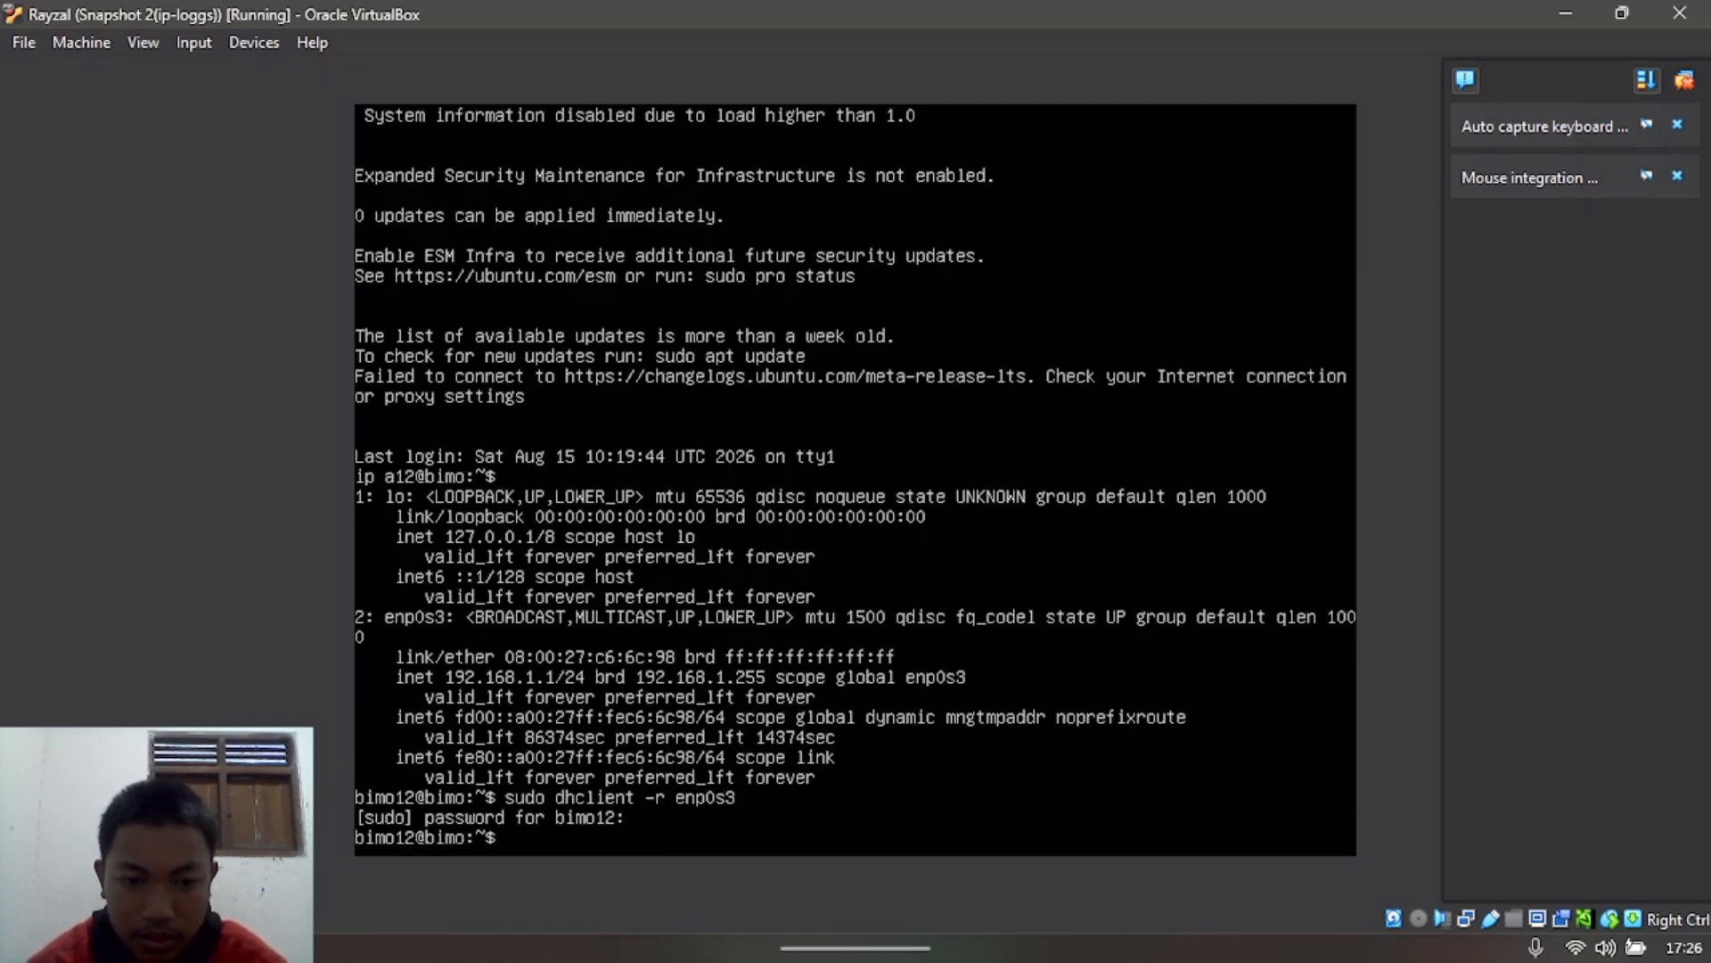
Step: Renew the lease with sudo dhclient enp0s3 and run ip a twice to confirm 10.0.2.15
type("sudo ")
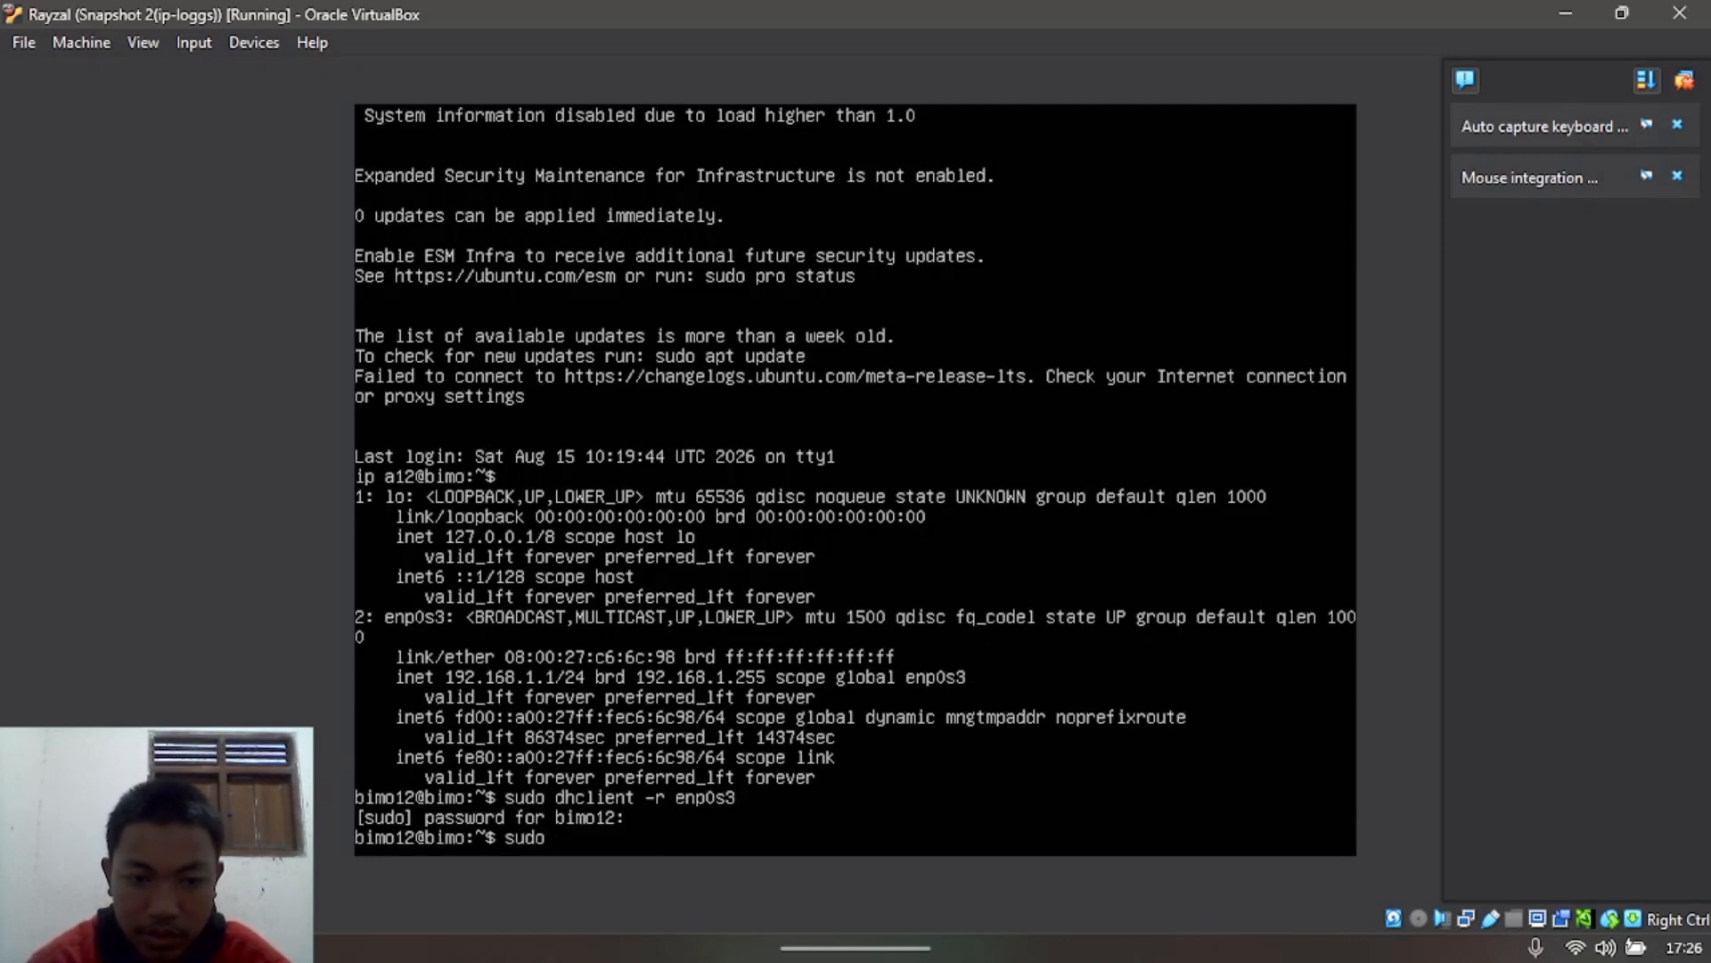
type("dhc")
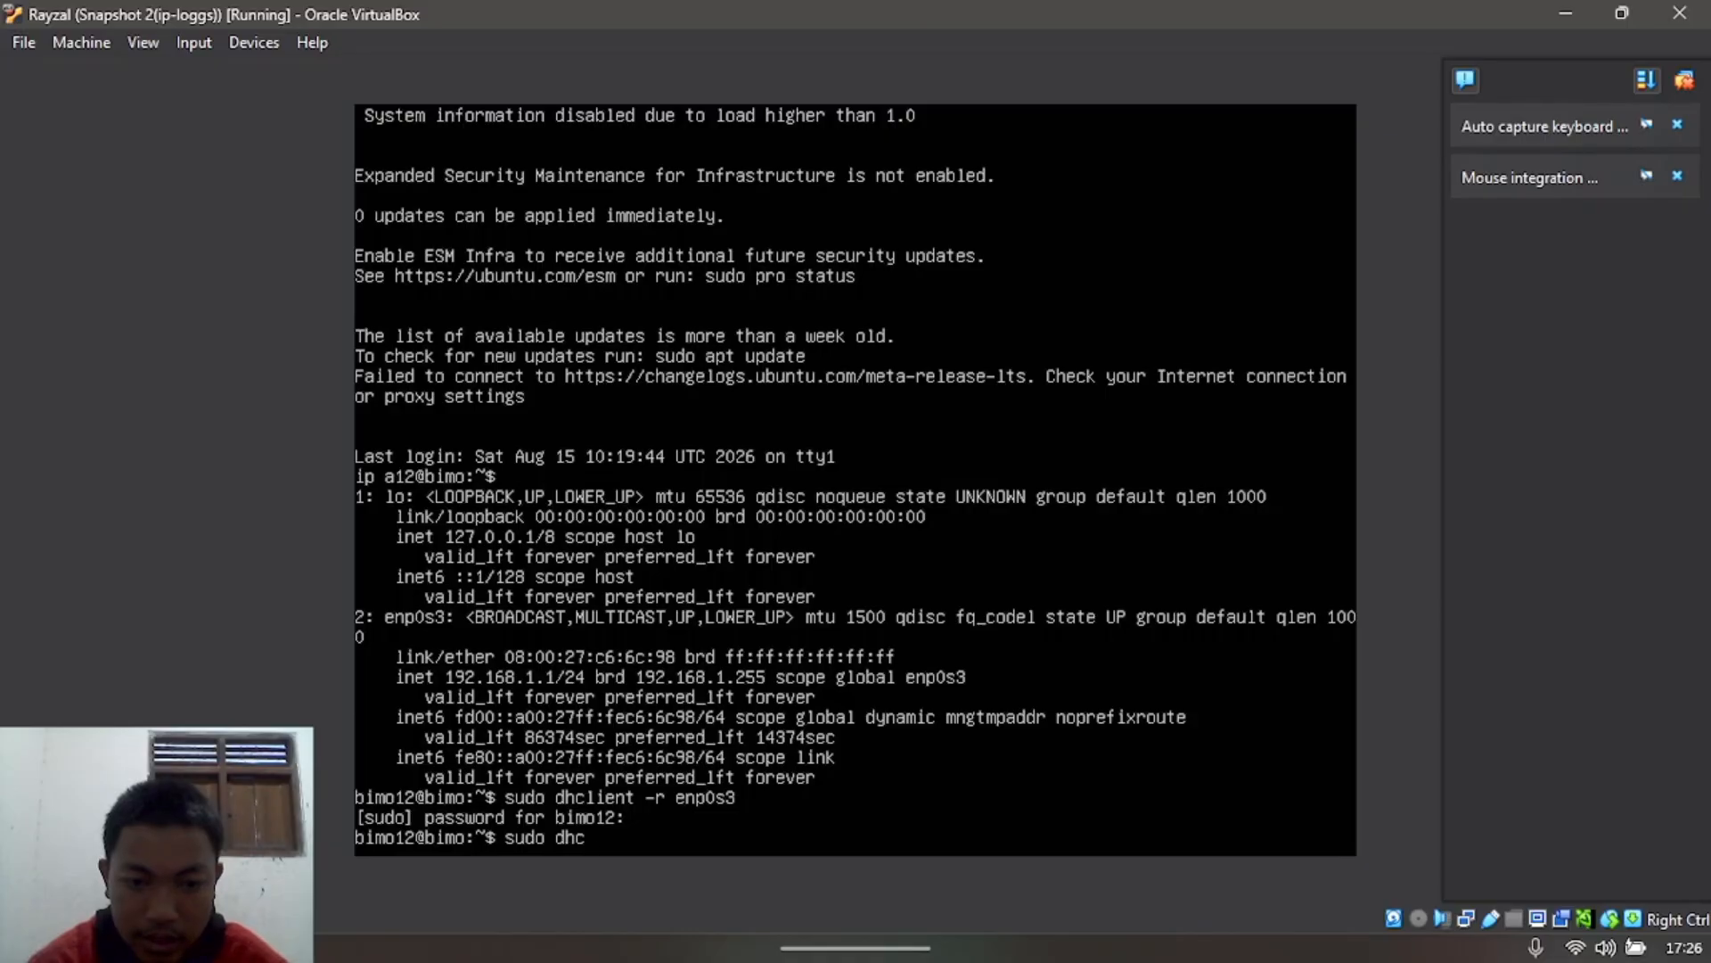
type("lient ")
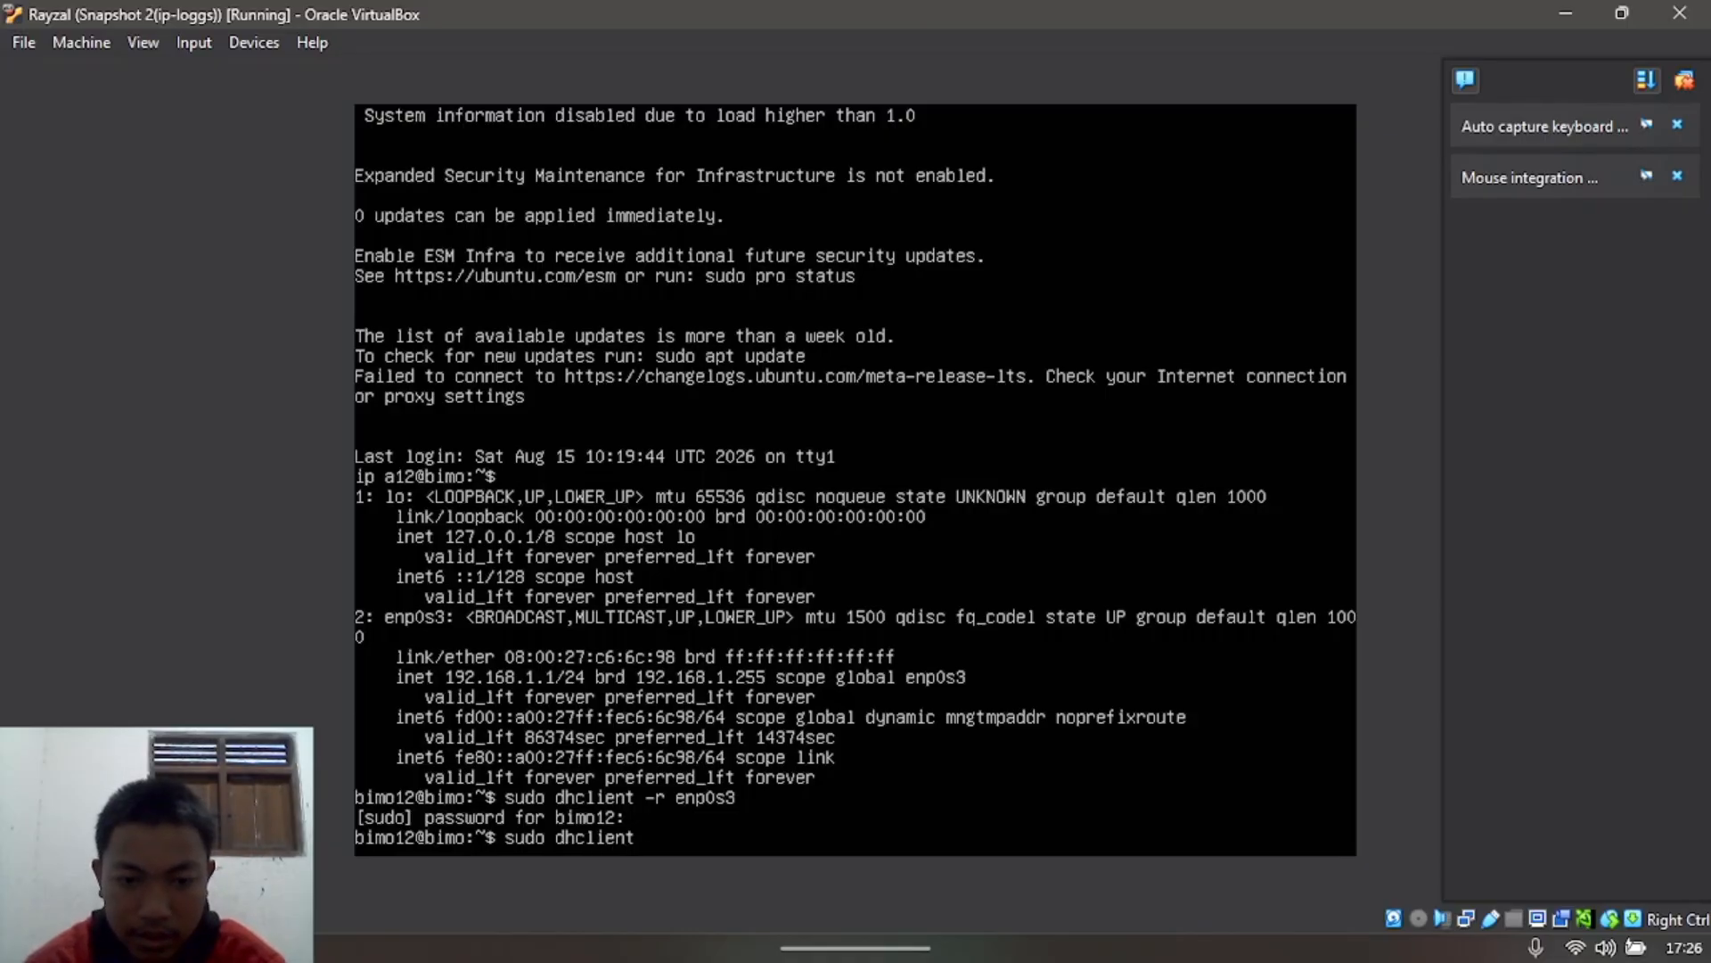
type("en")
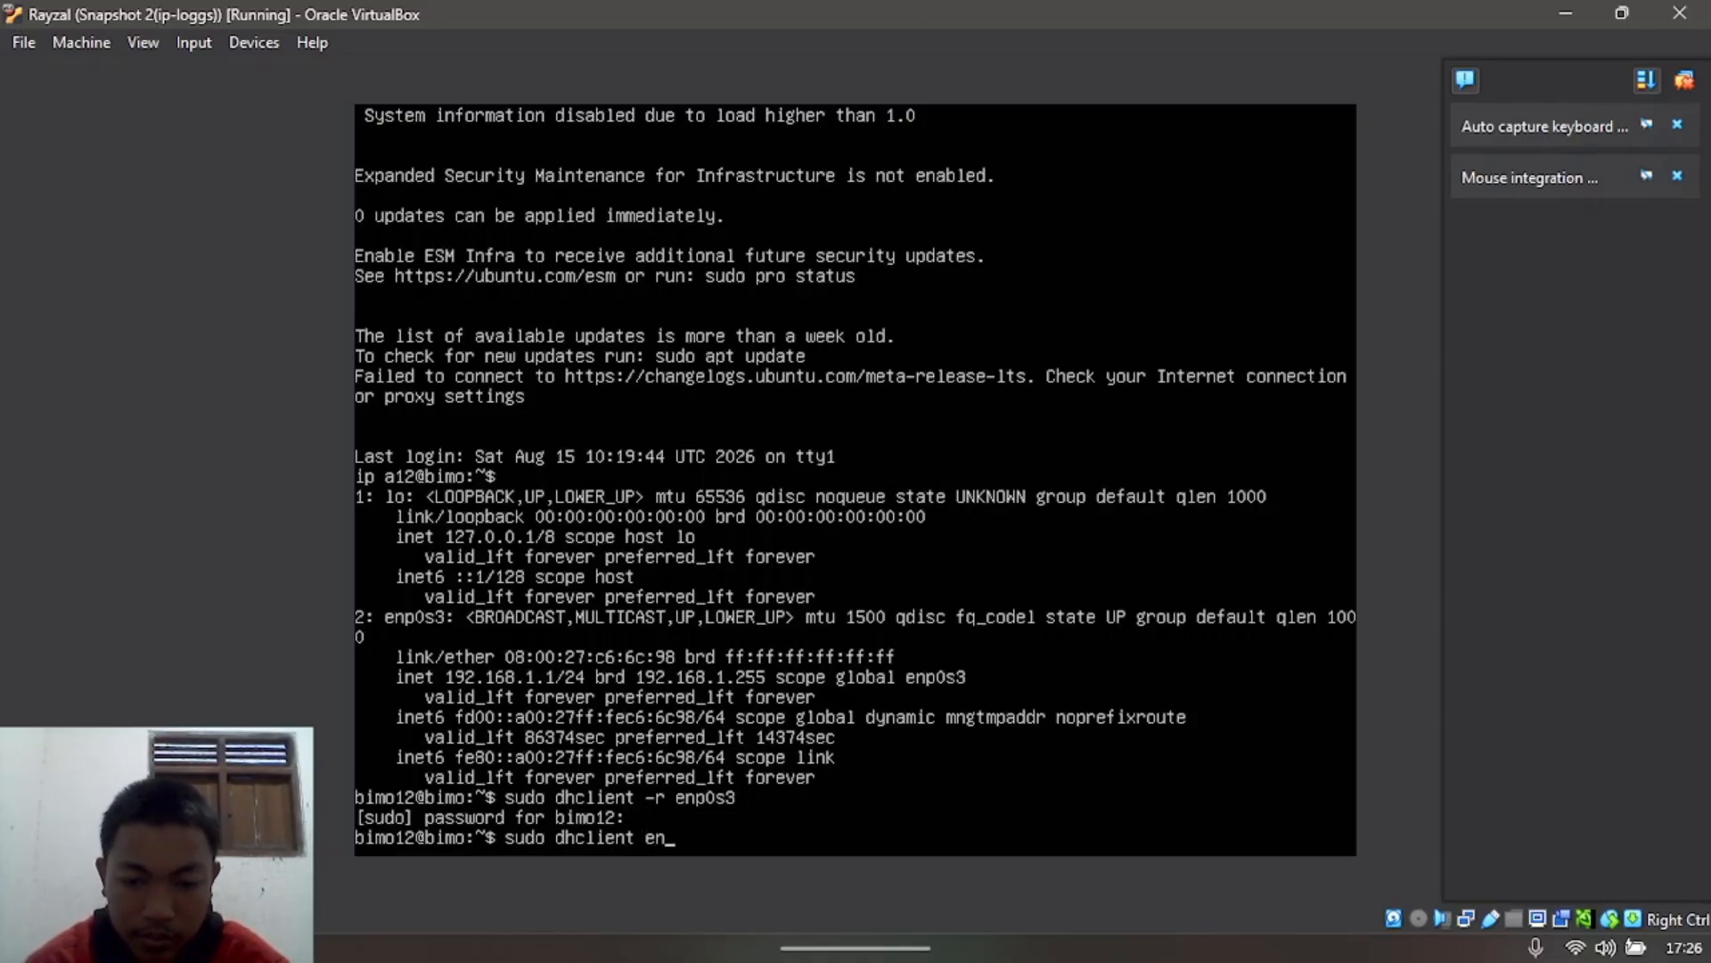
type("p0s3")
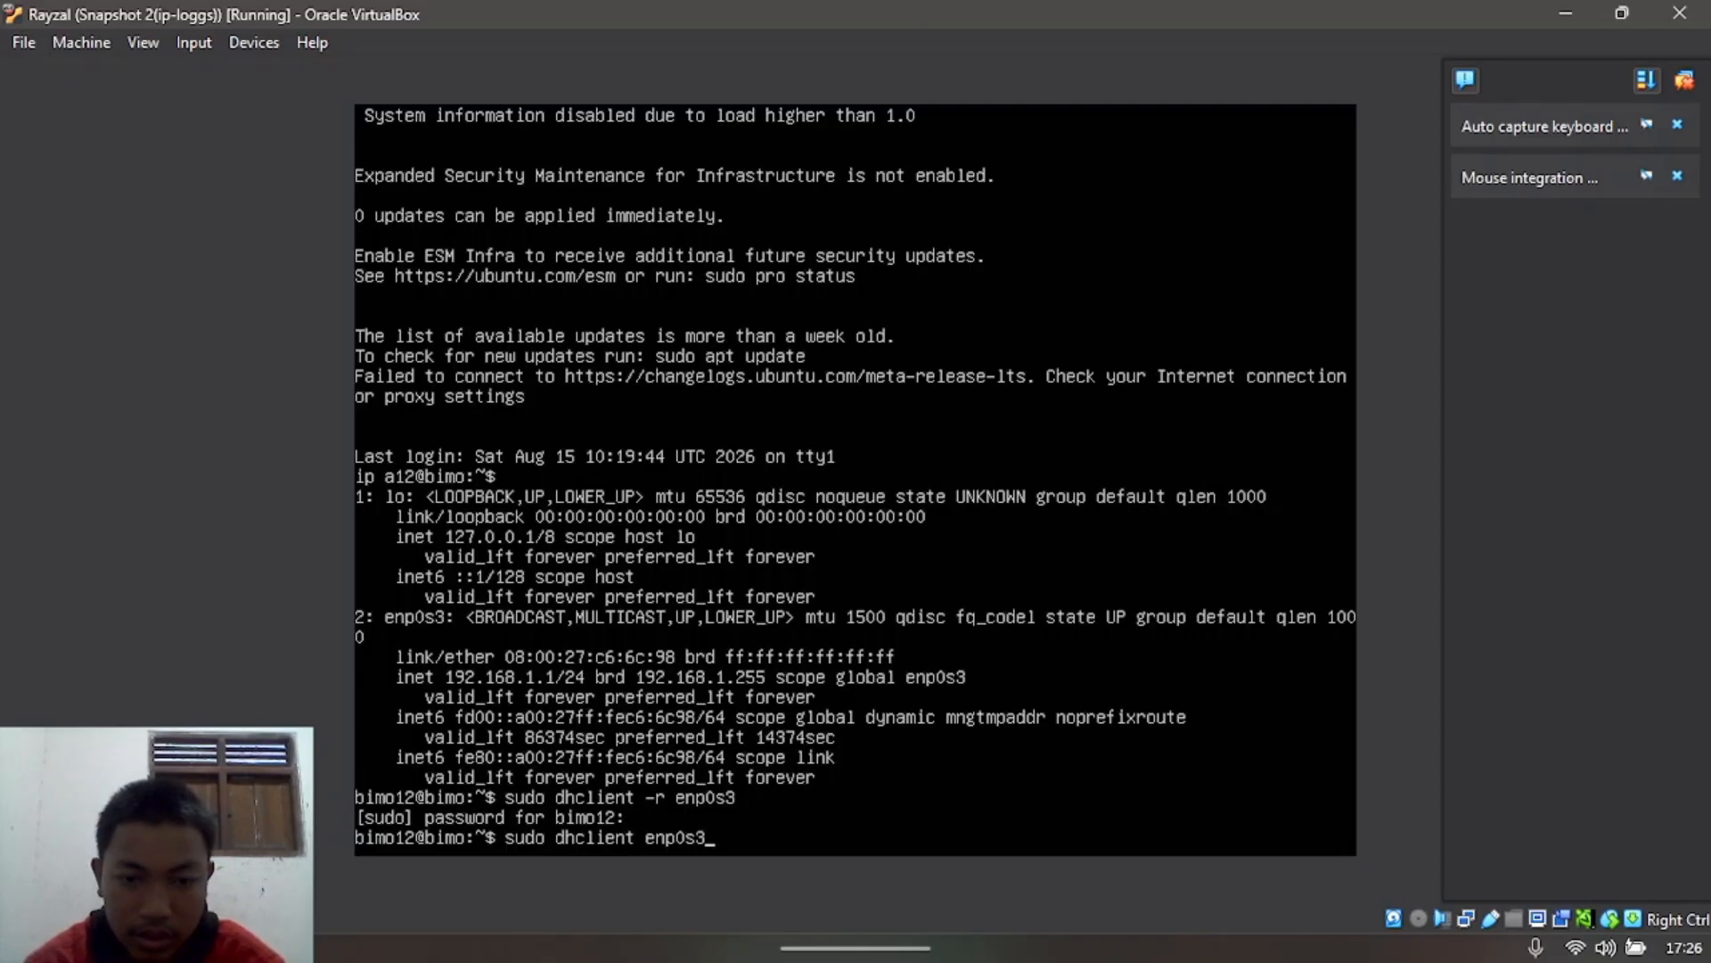
key("Return")
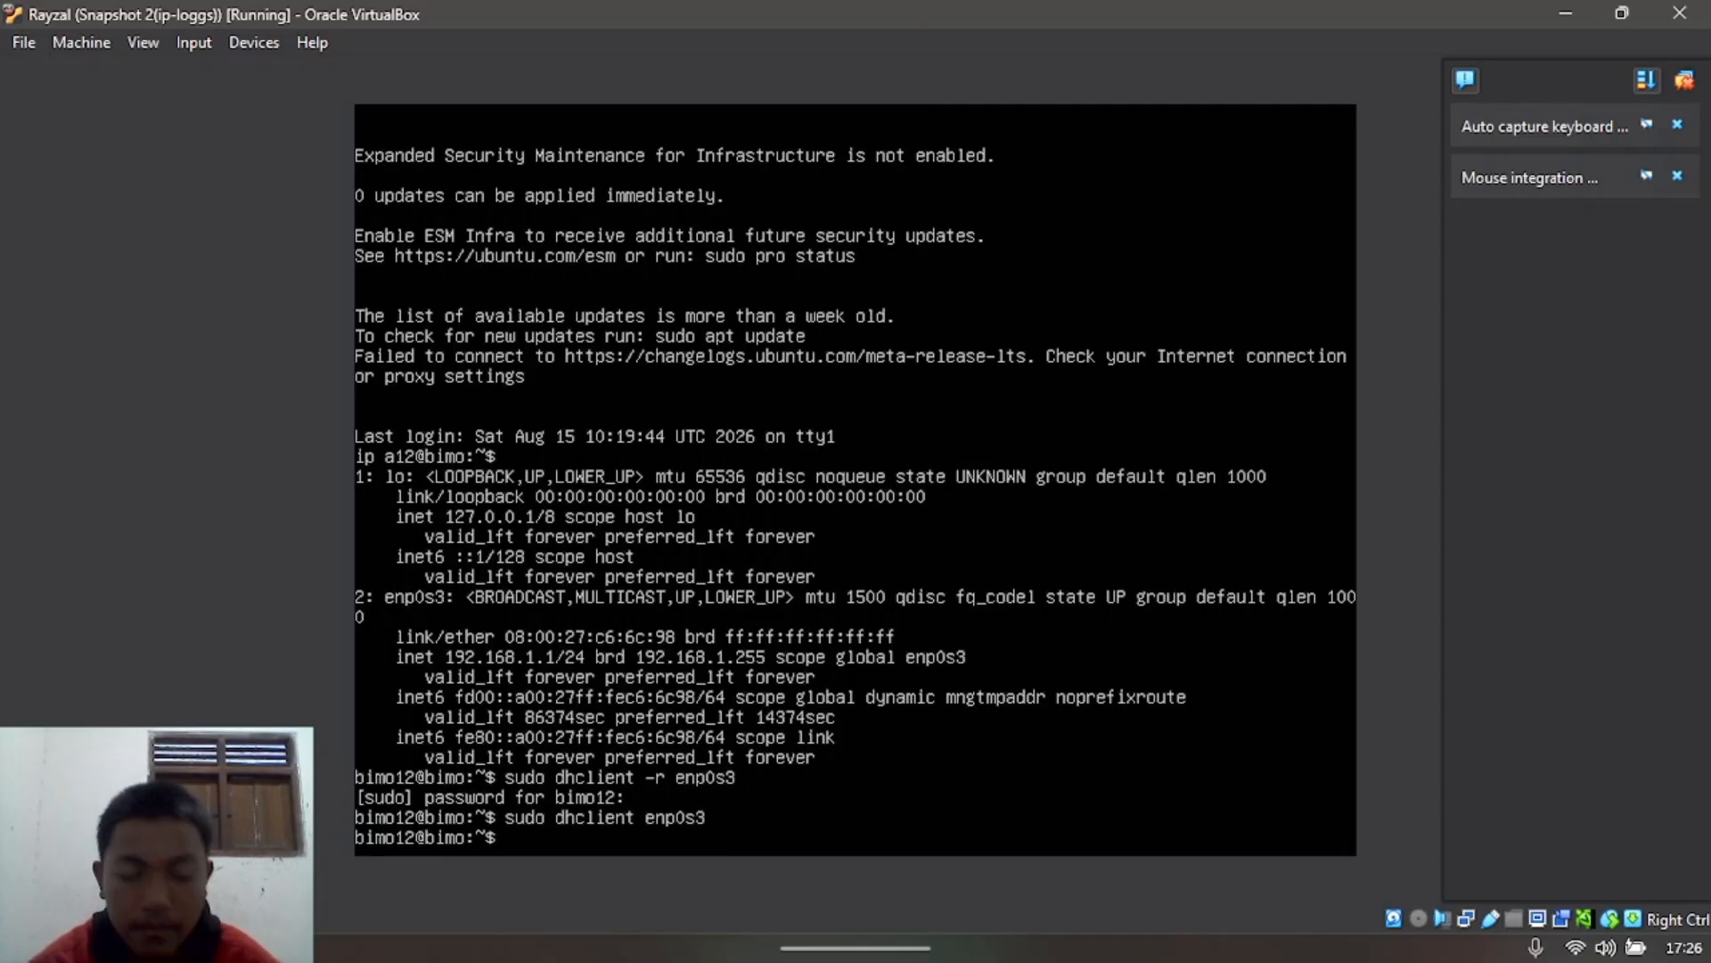
type("ip a")
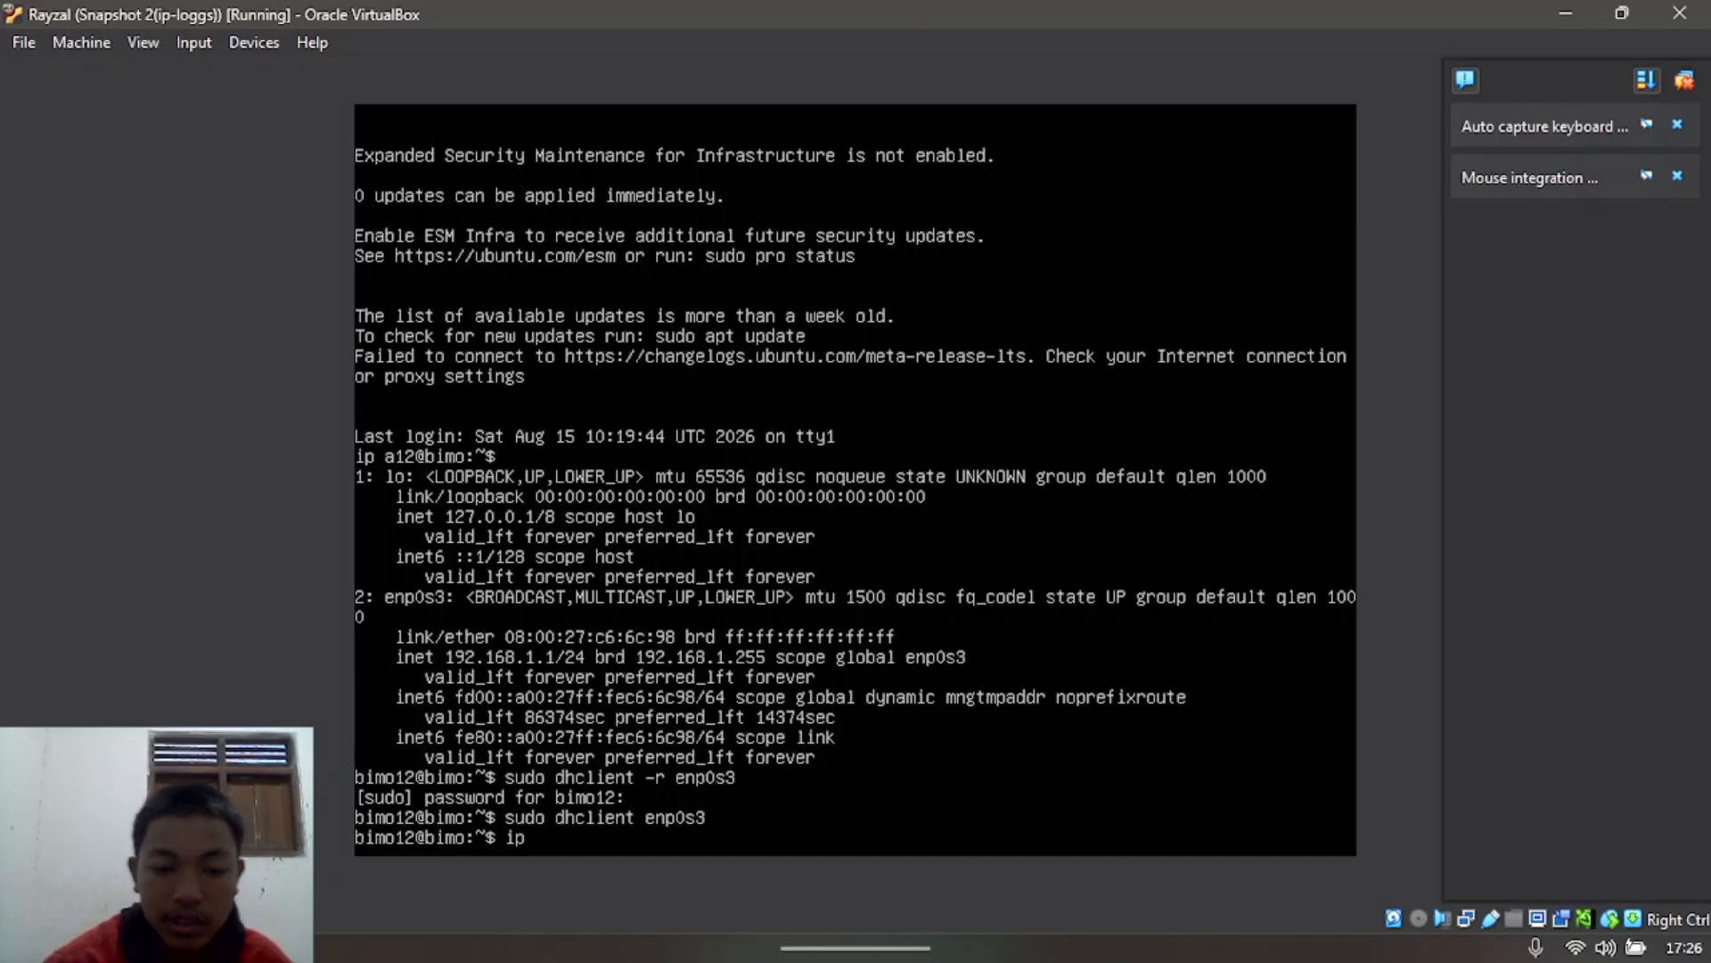
key("Return")
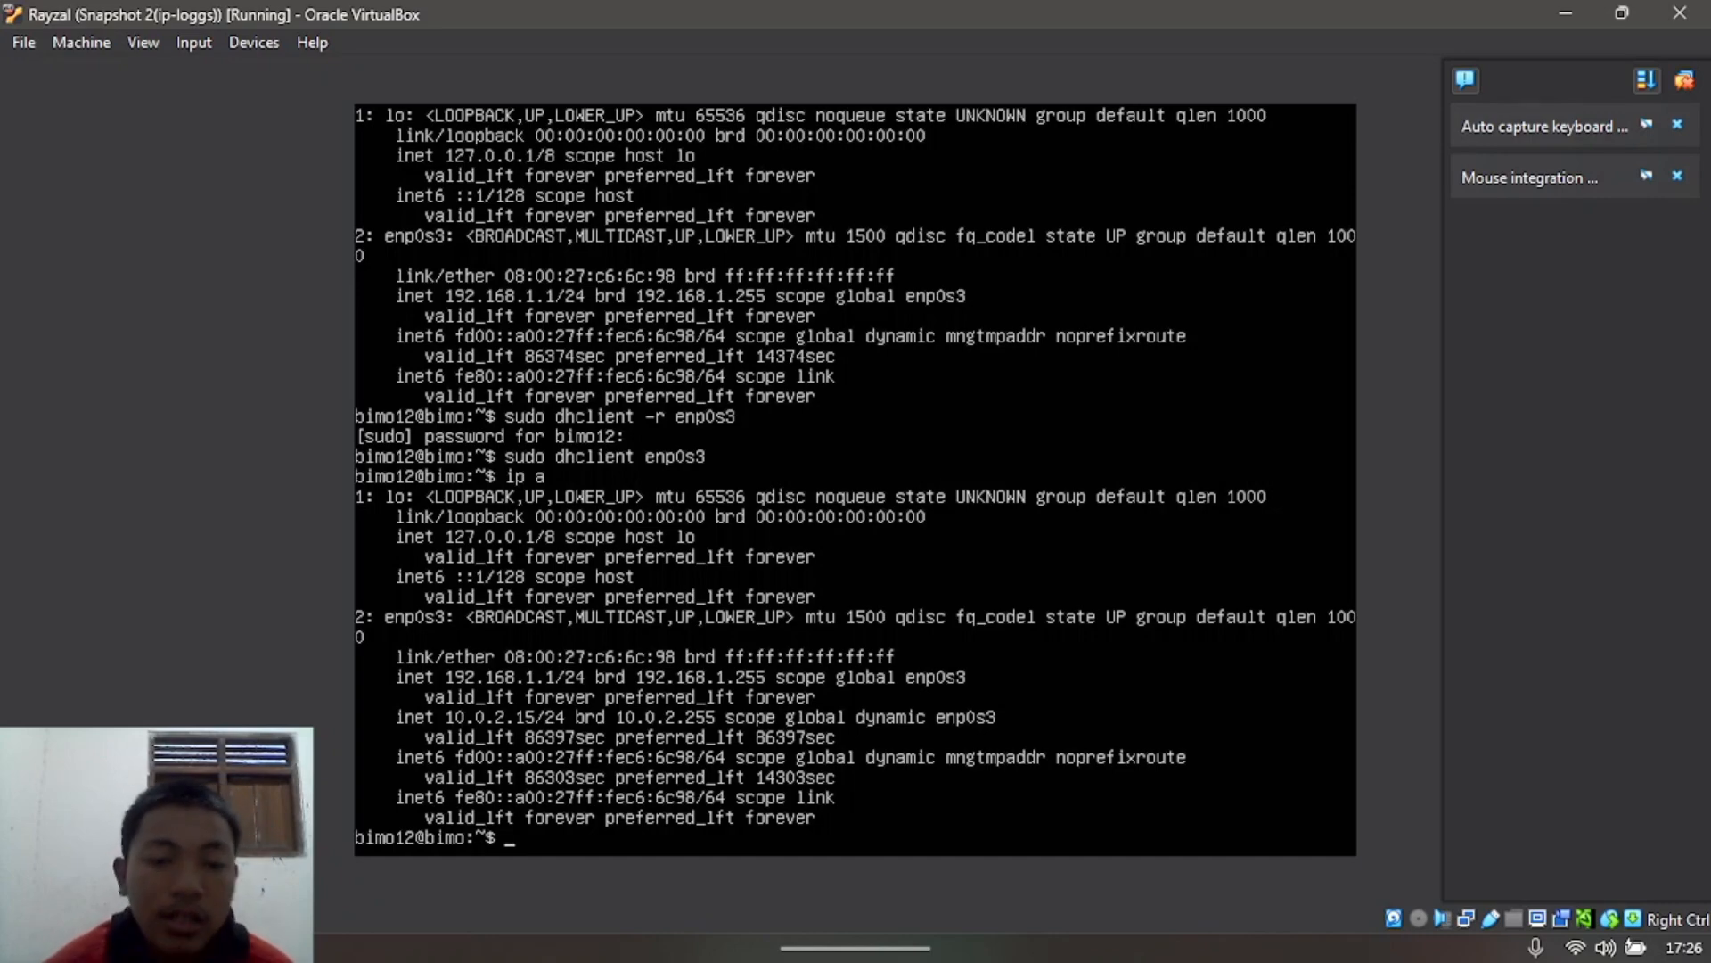
type("ip a")
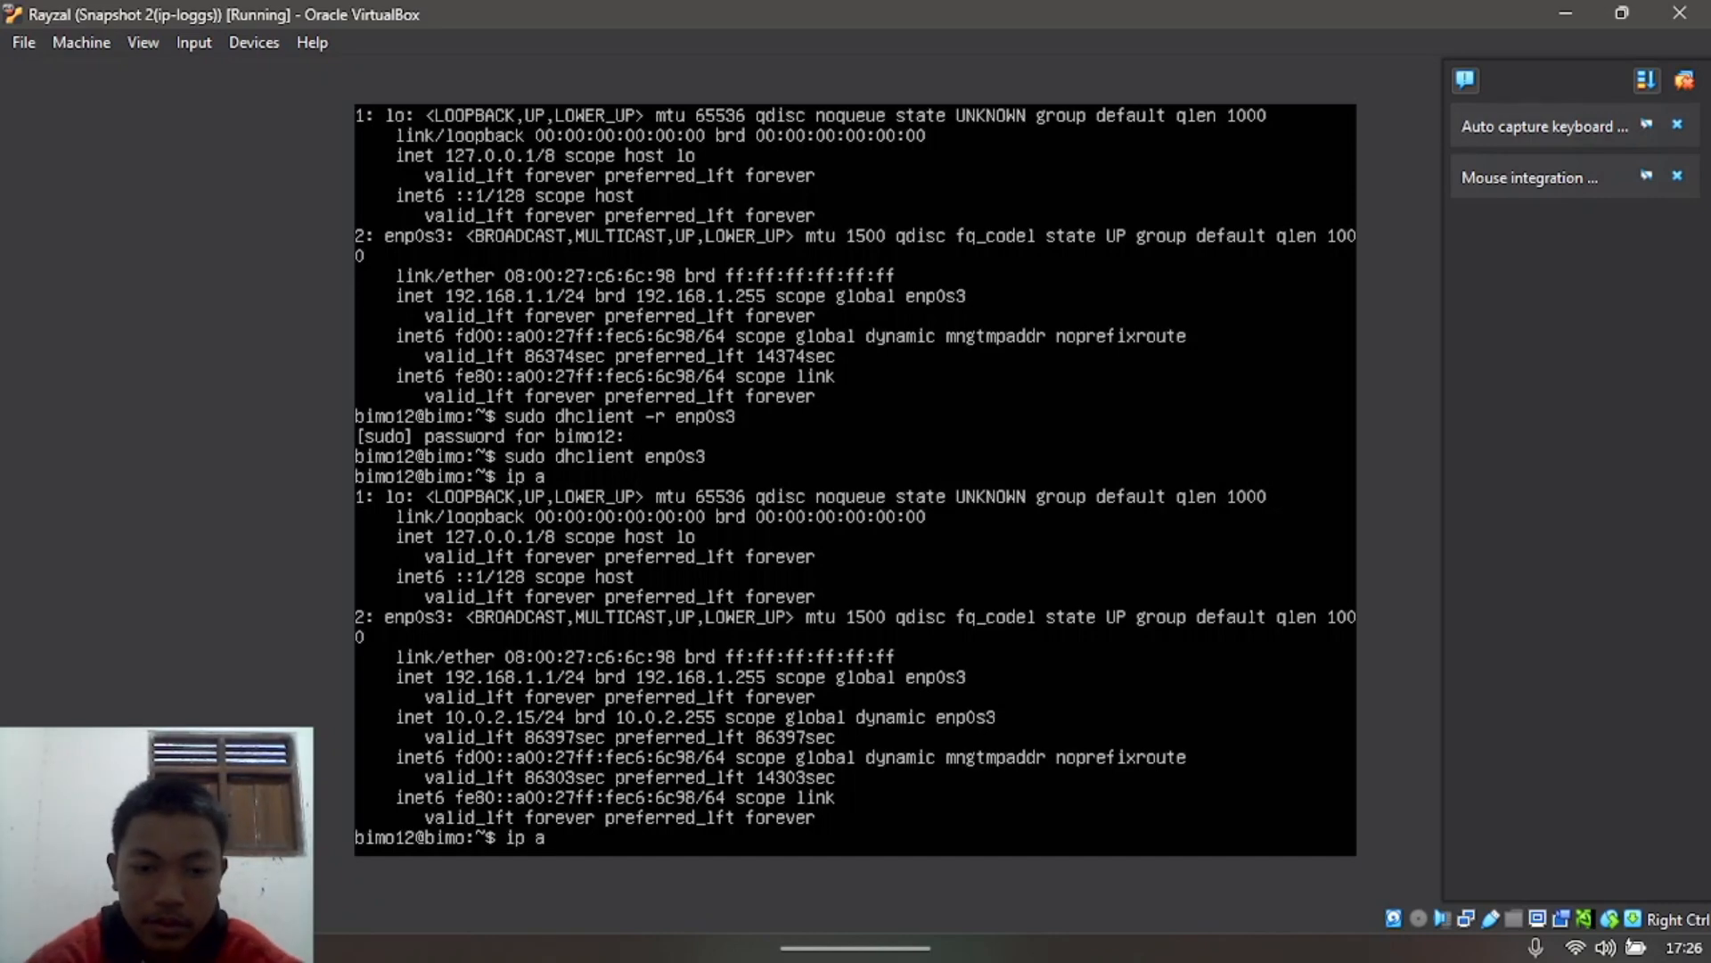
key("Return")
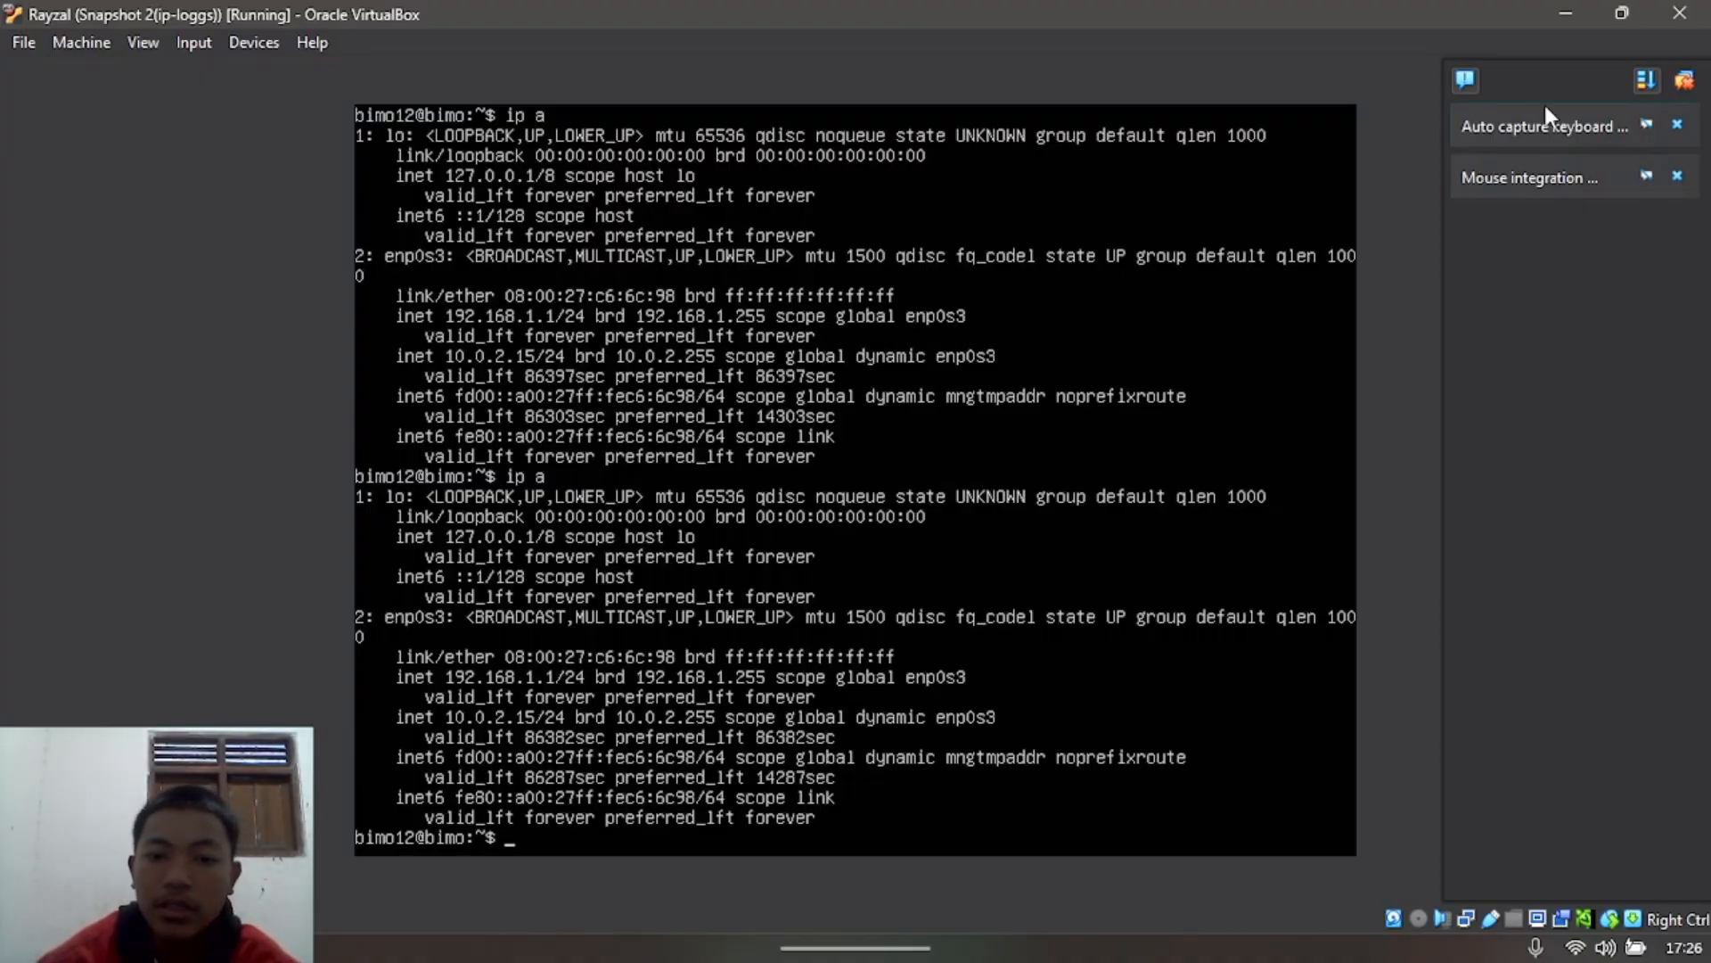
Step: Switch to the Rayzal dekstop VM and log in with the user account's password
left_click(1568, 13)
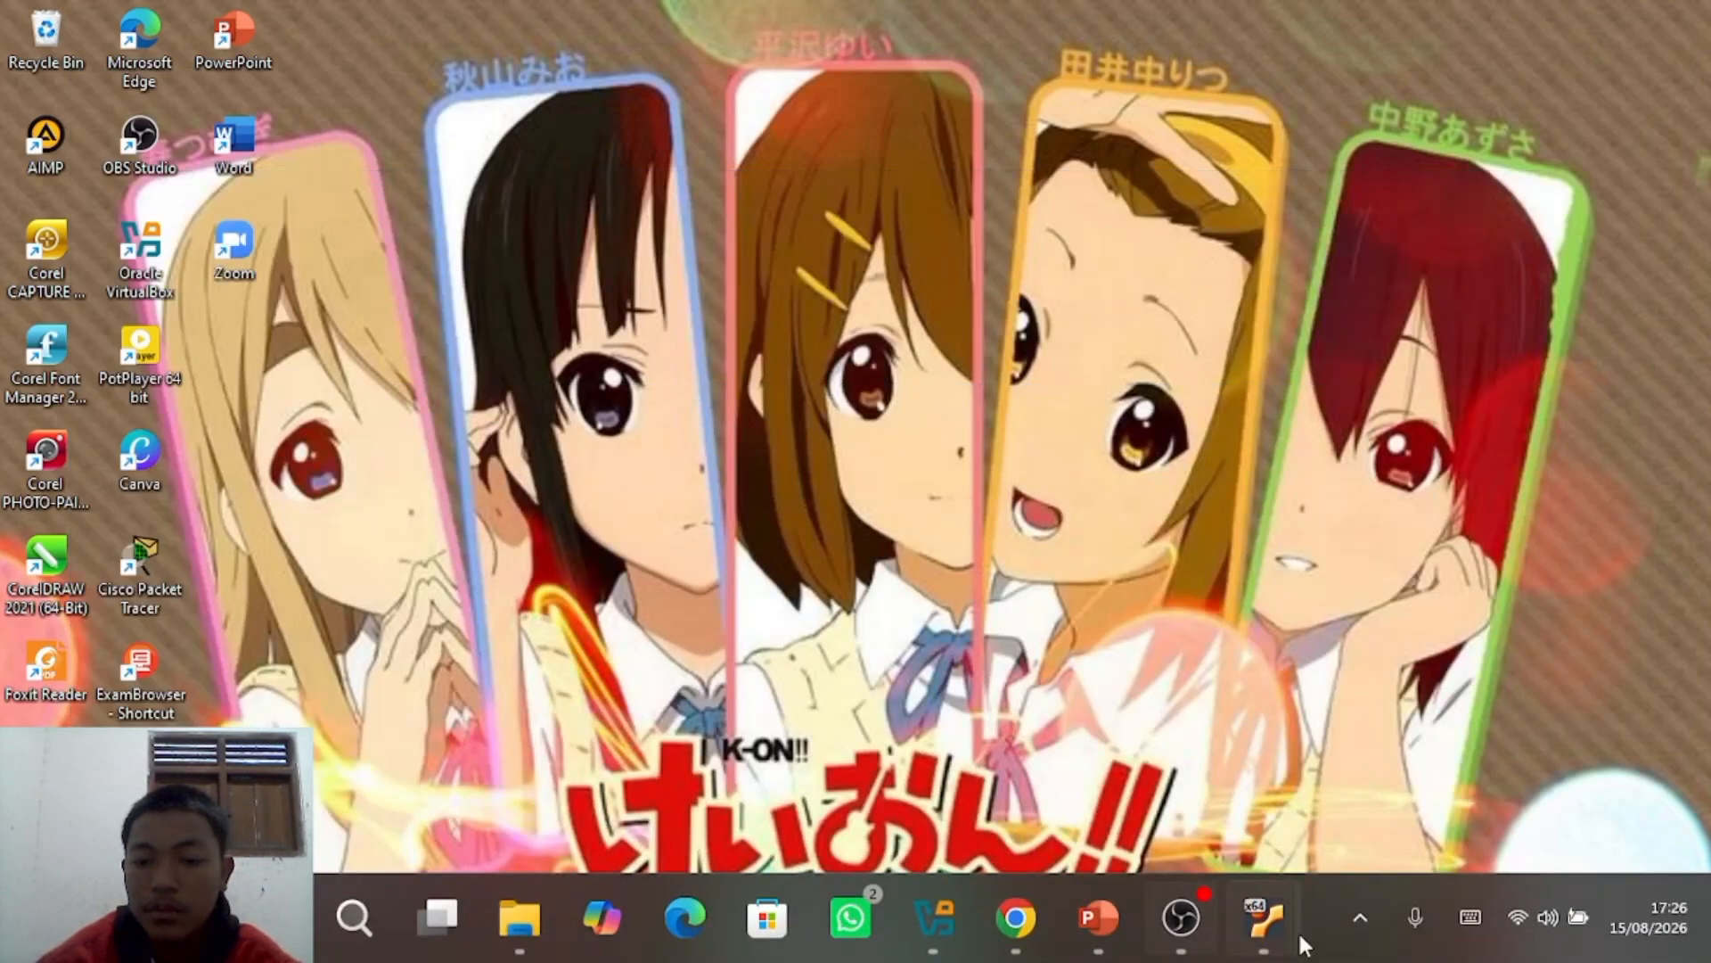
mouse_move(1298, 927)
left_click(1387, 778)
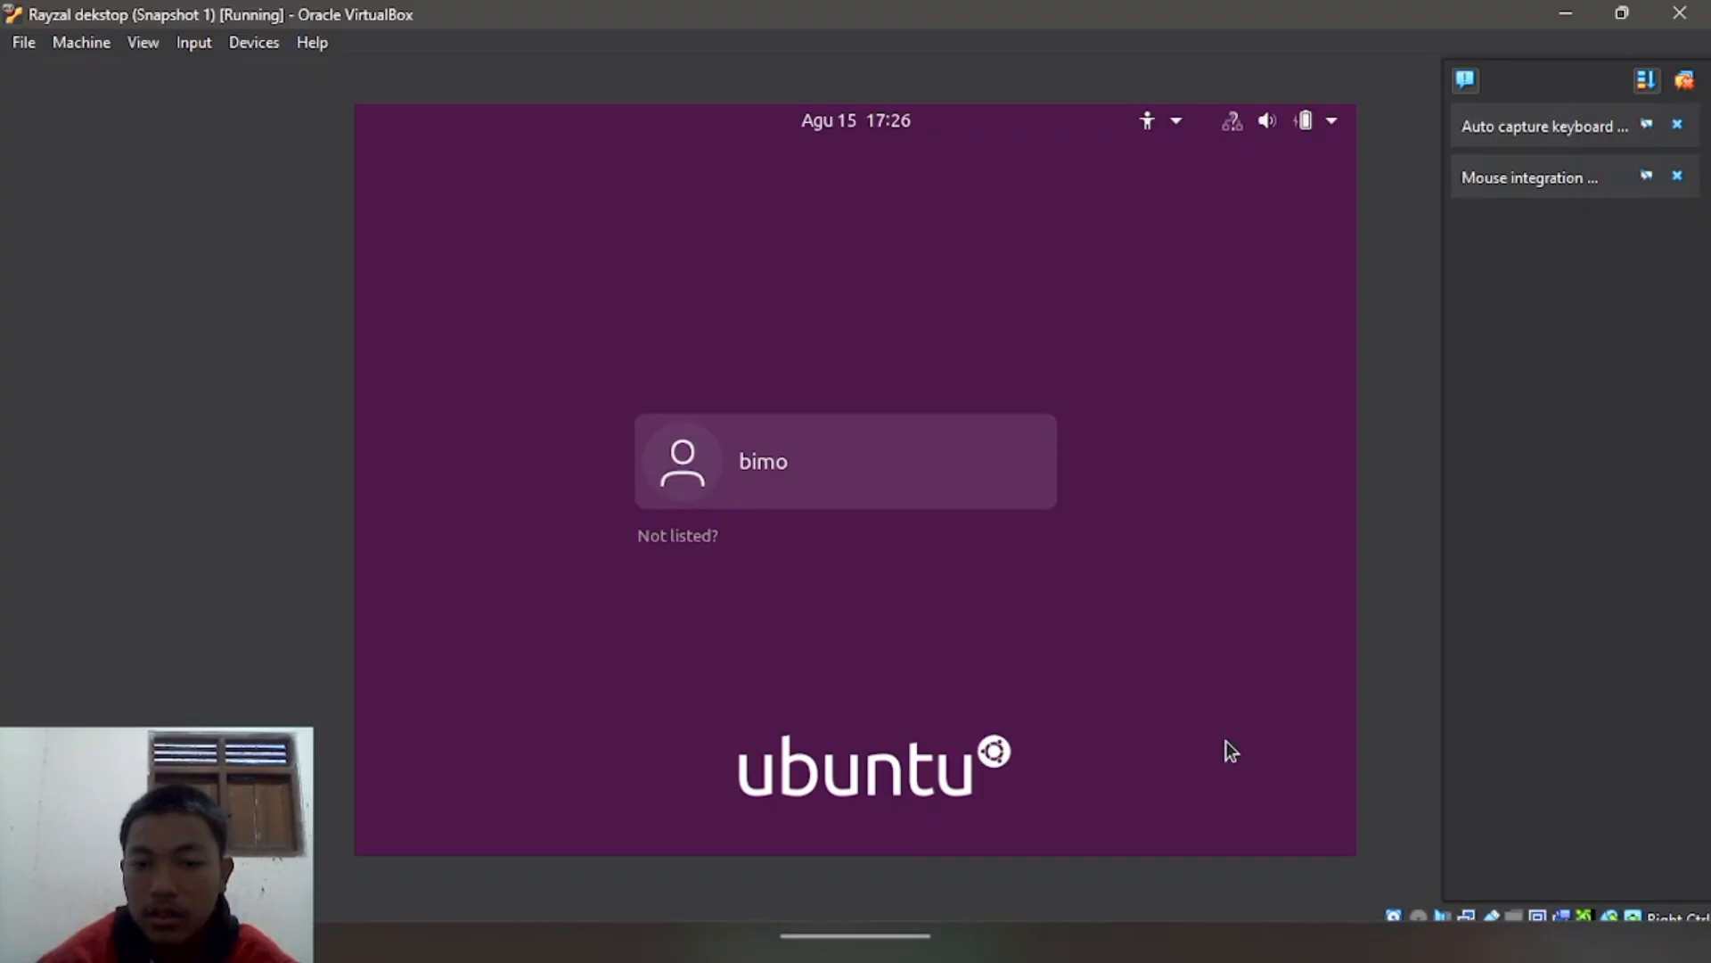
left_click(902, 475)
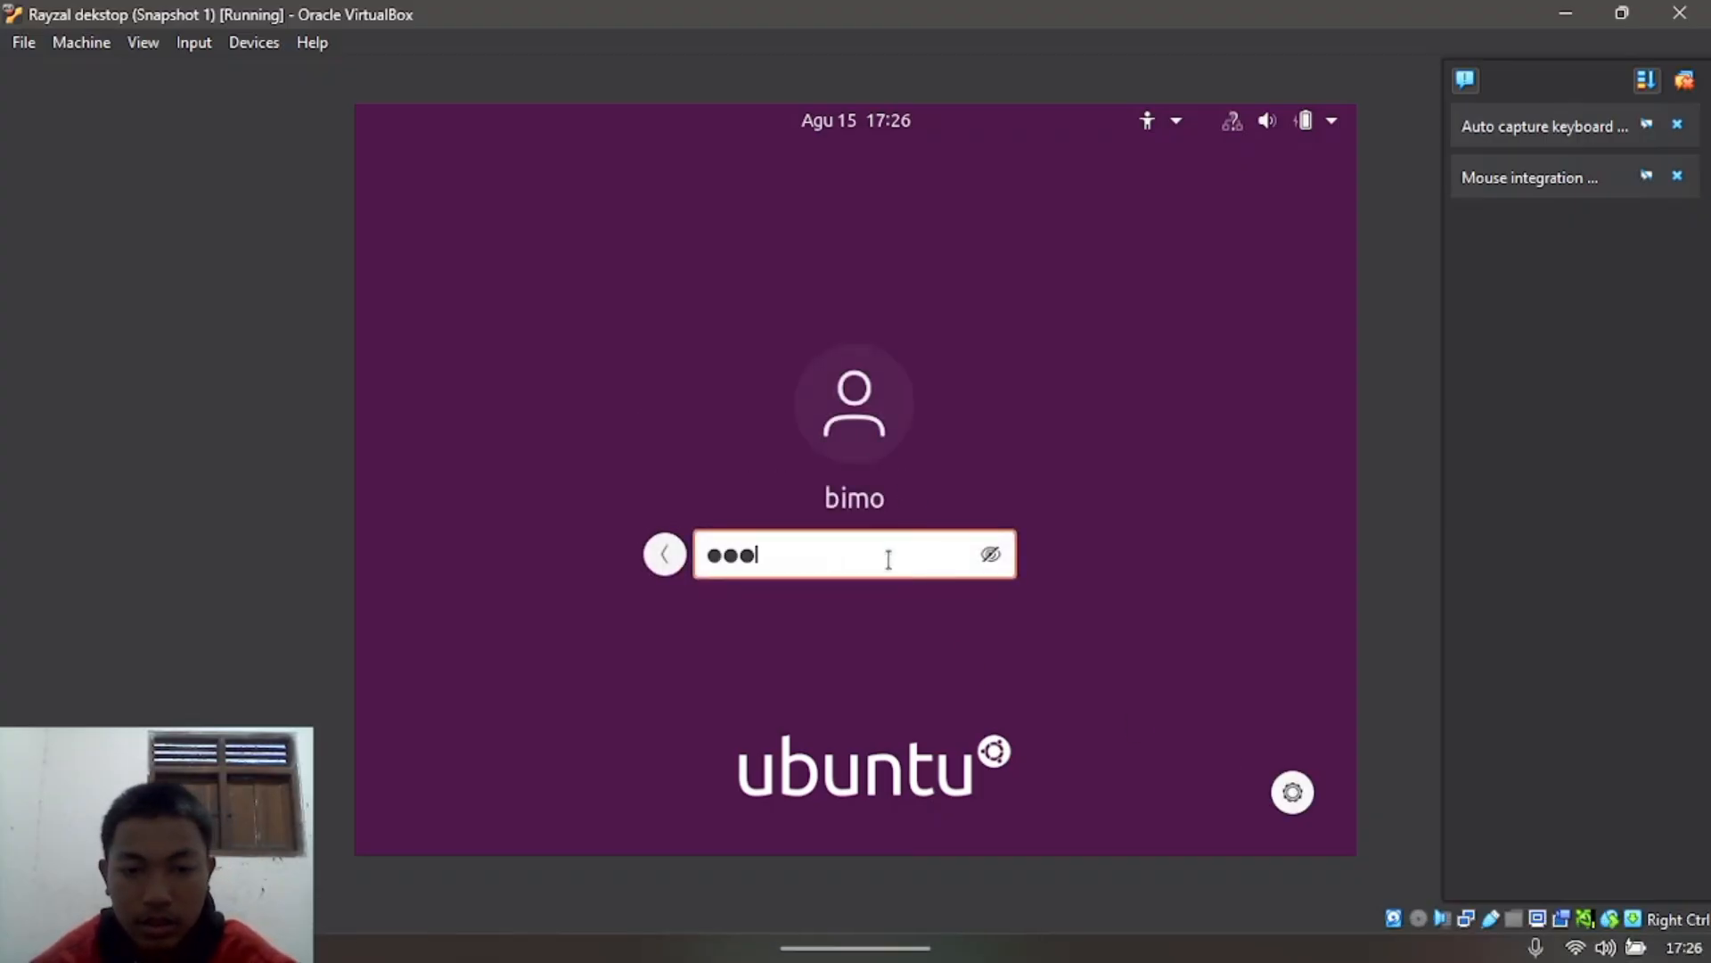
key("Return")
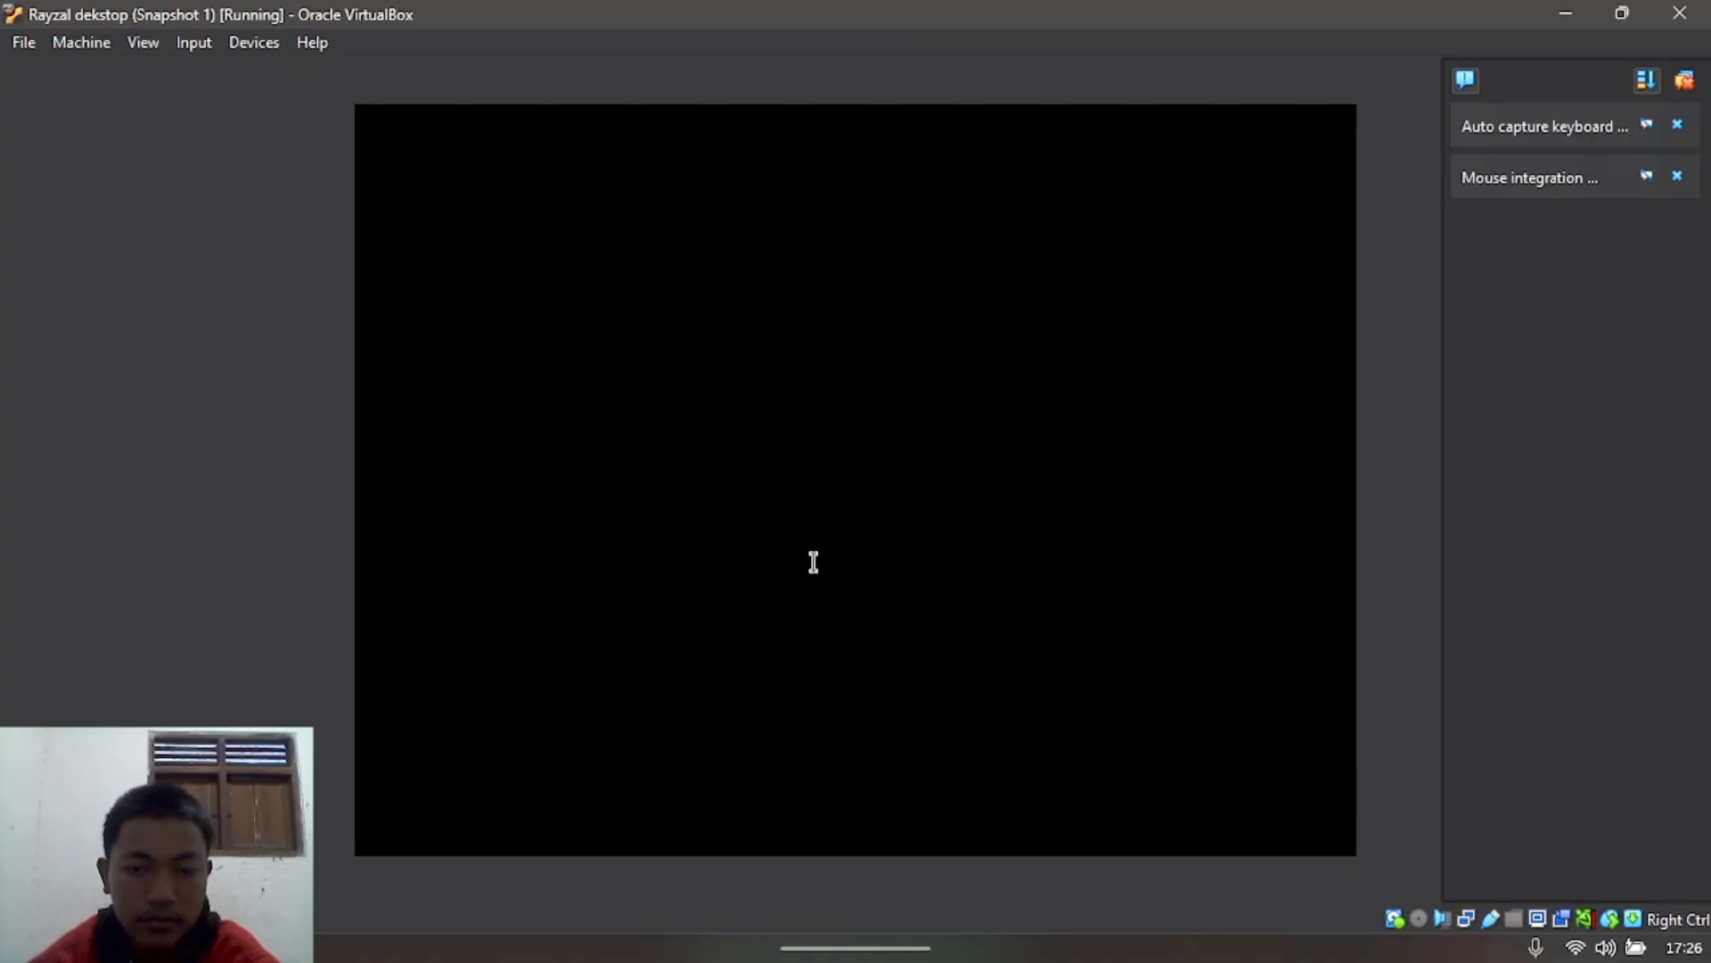
Step: Restore the desktop VM window and launch Terminal from the application search
left_click(1563, 11)
left_click(1563, 11)
mouse_move(1264, 918)
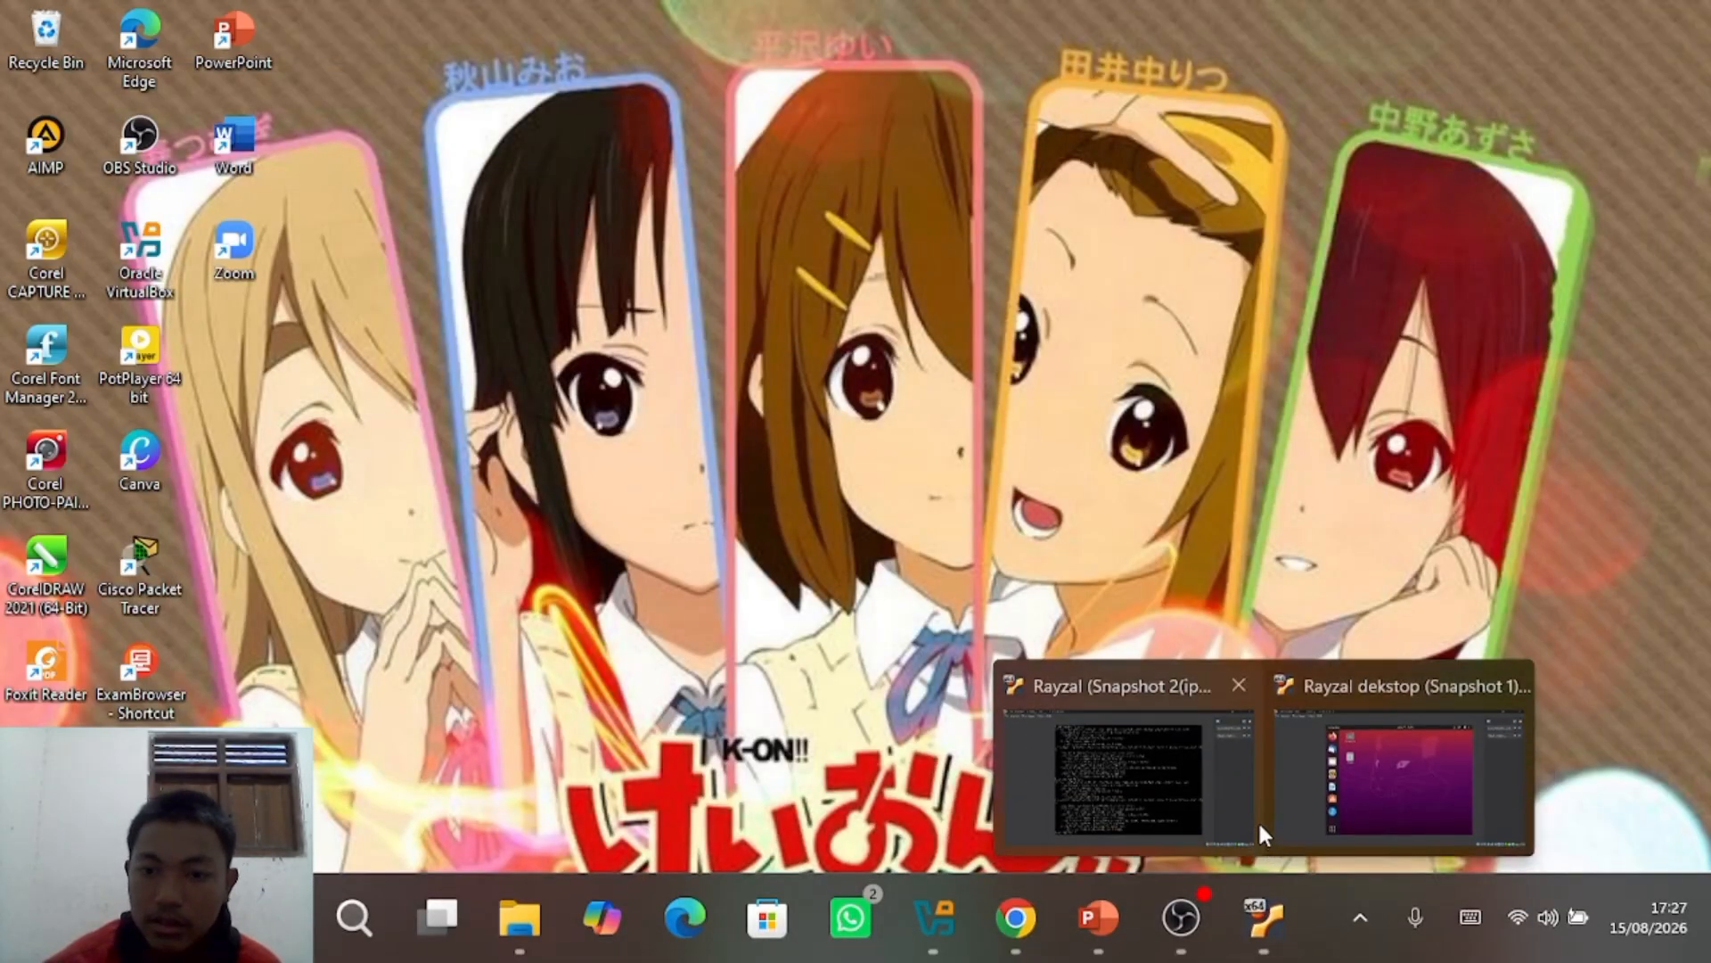
left_click(1319, 804)
left_click(426, 802)
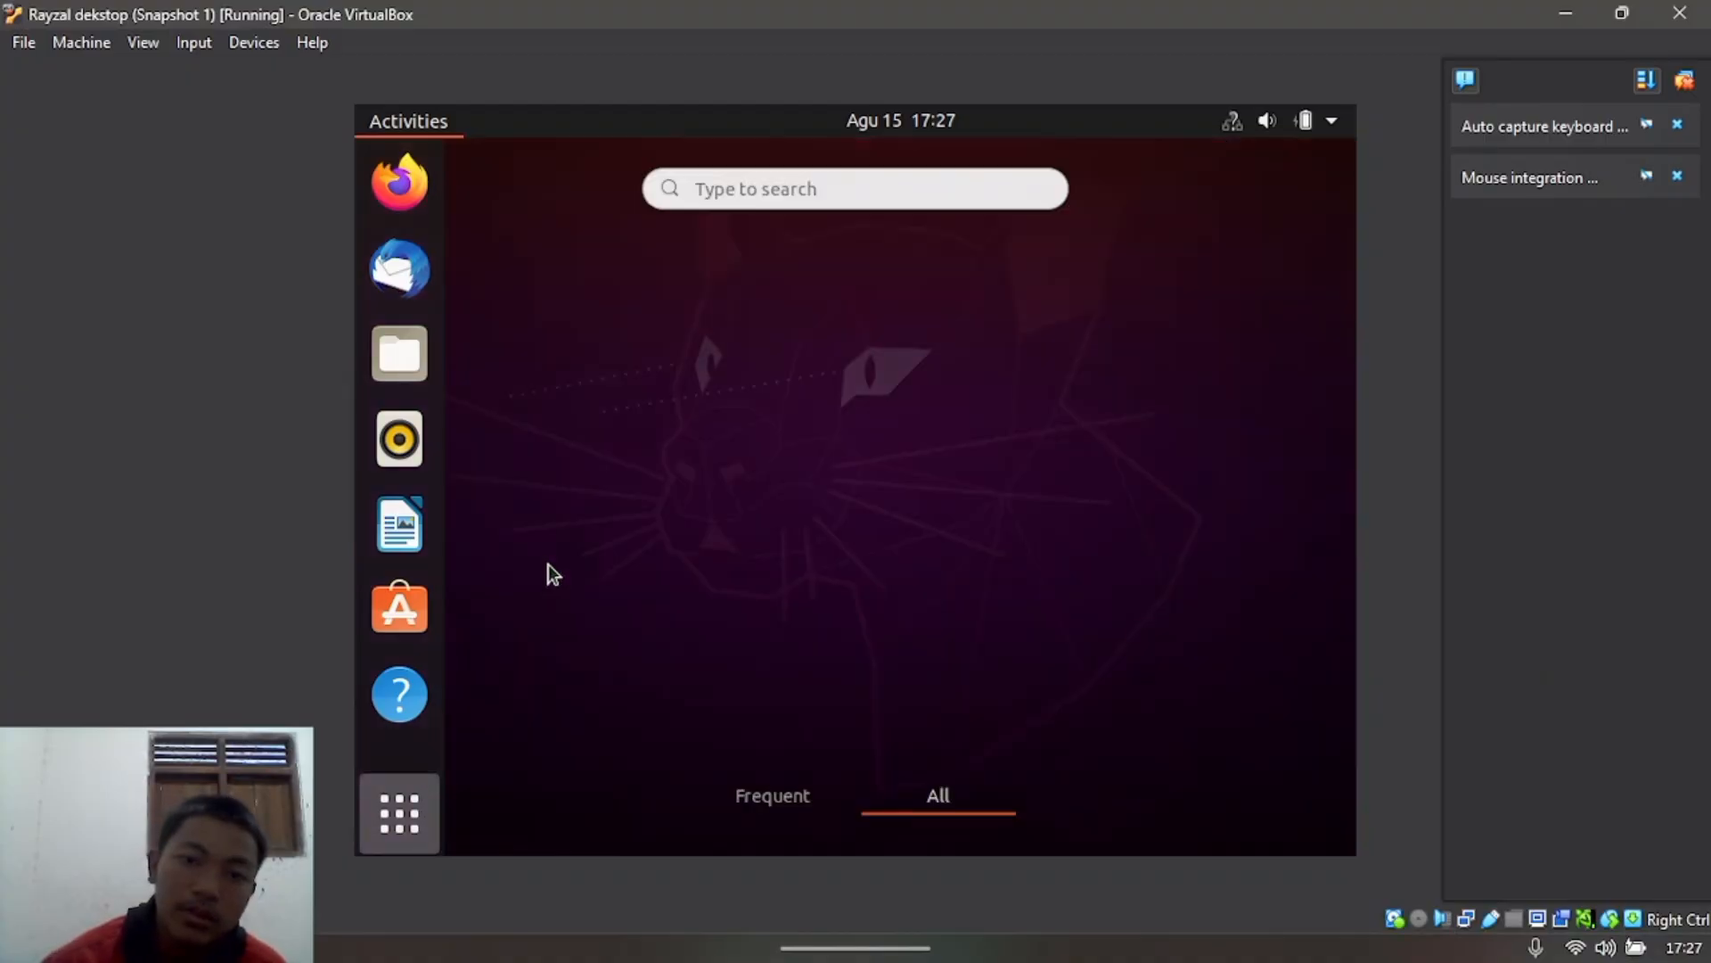
left_click(759, 187)
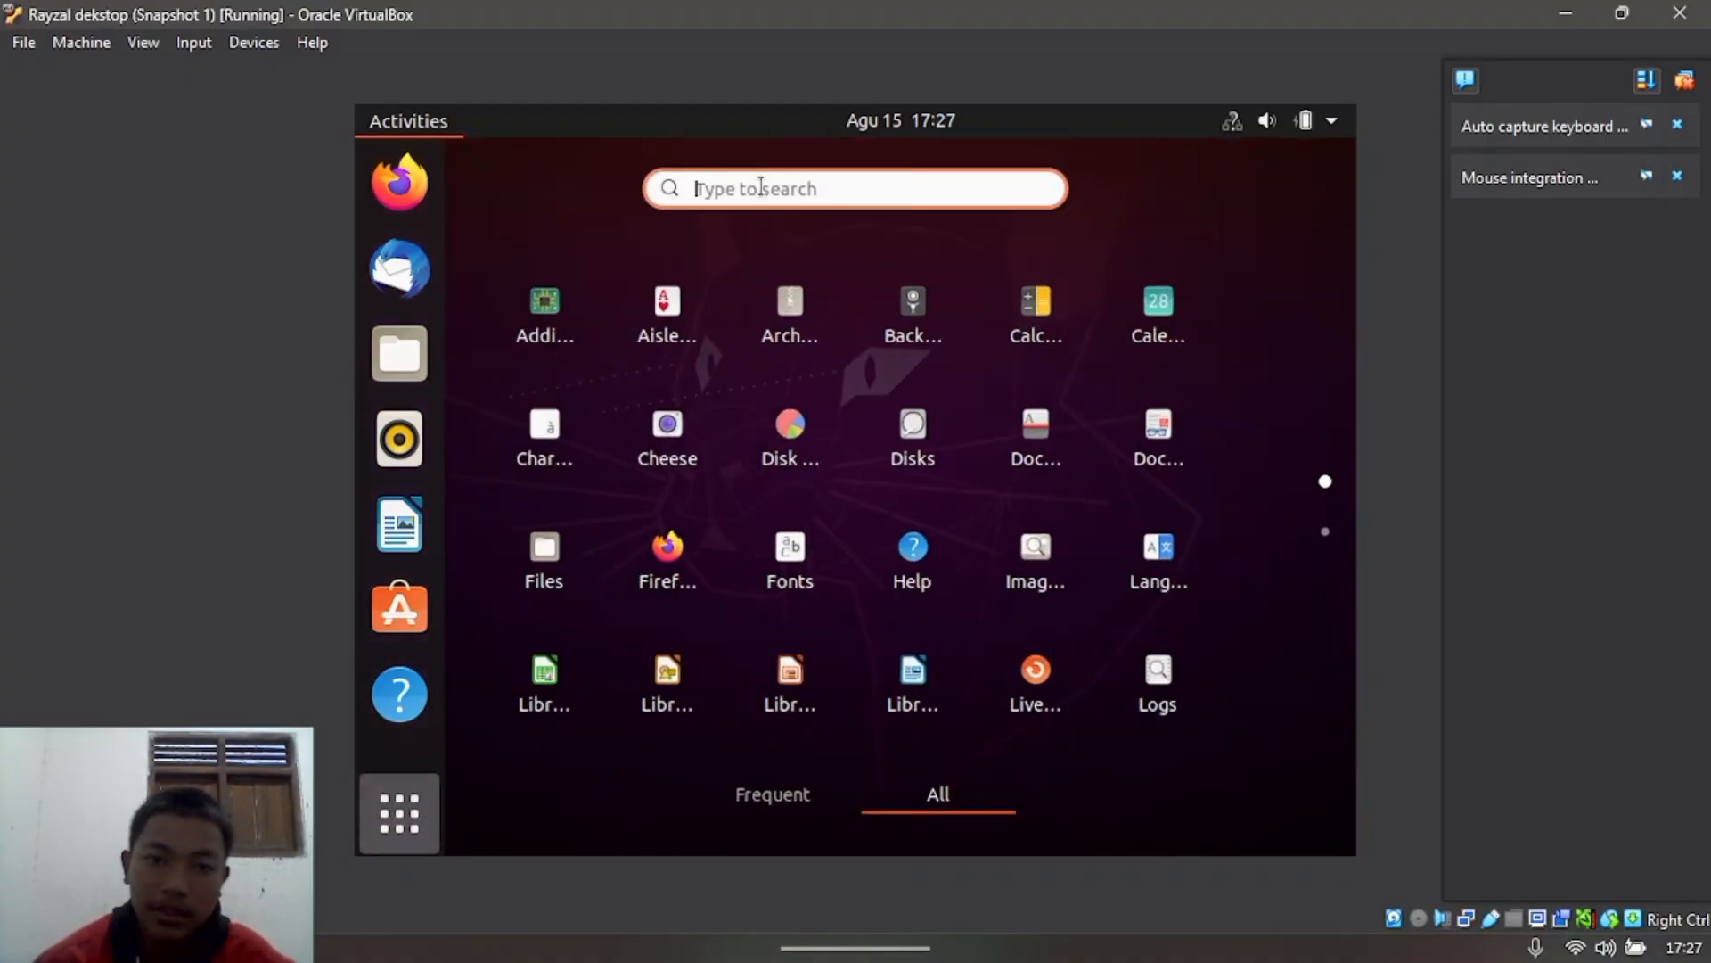
type("terminal")
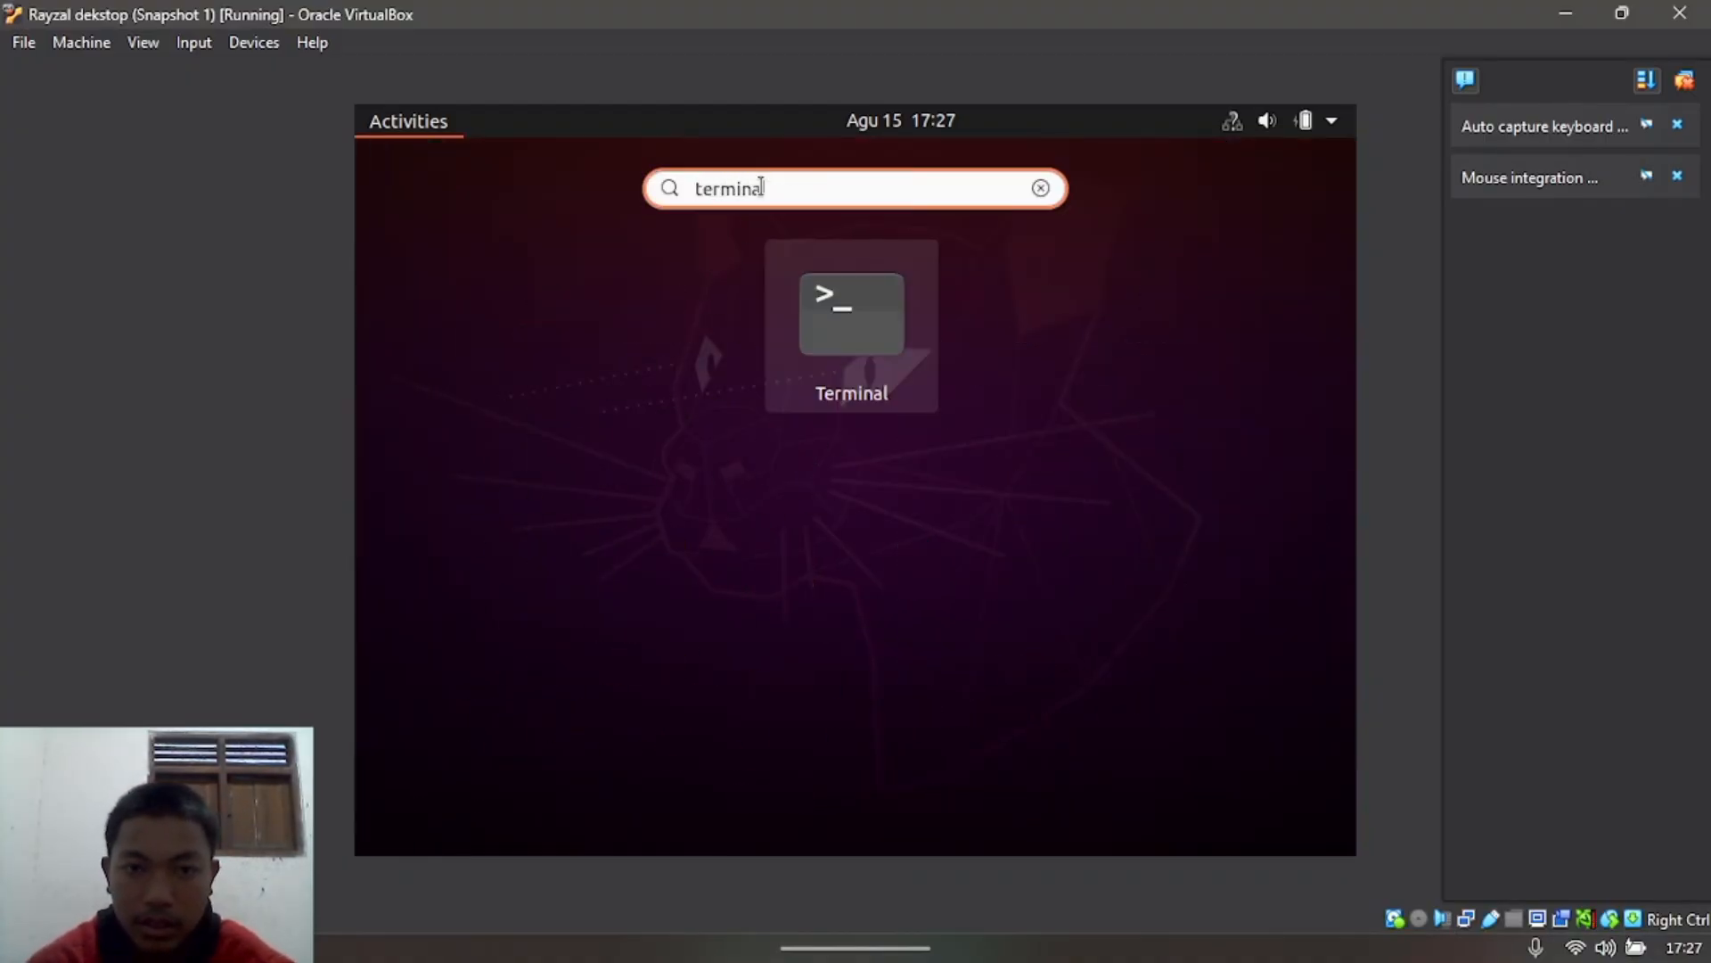
left_click(818, 298)
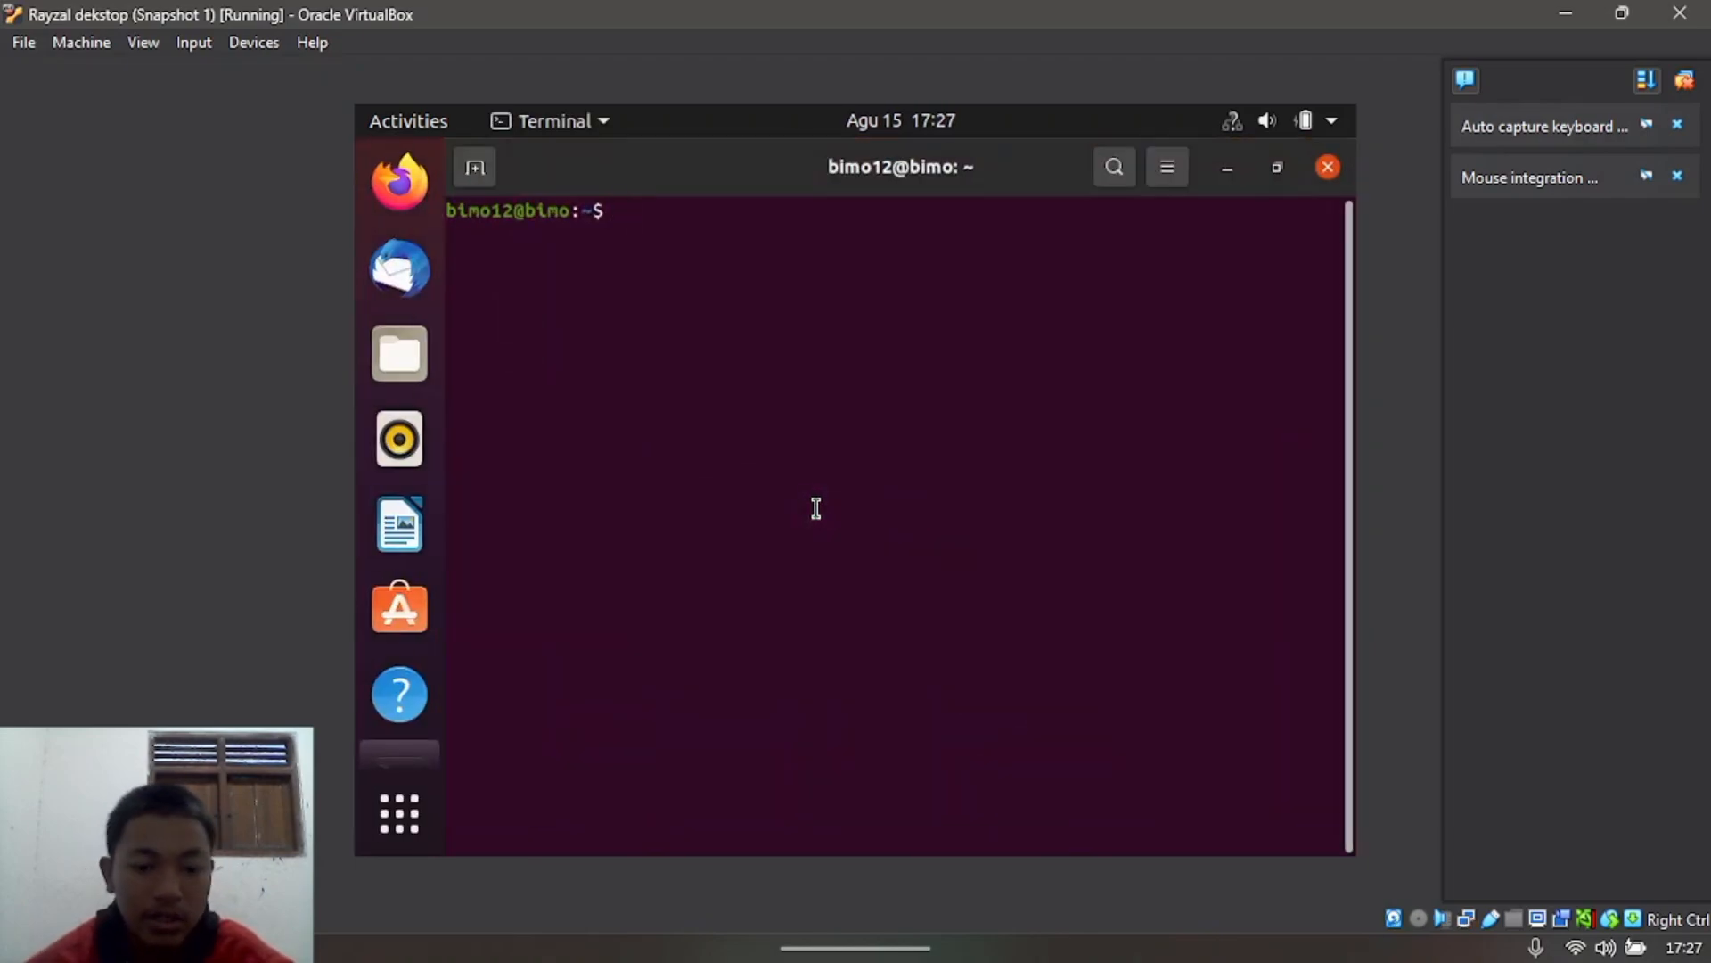
Step: Run ip a to show 192.168.1.2 on enp0s3, then type sudo dhclient -r enp0s3
type("ip a")
key("Return")
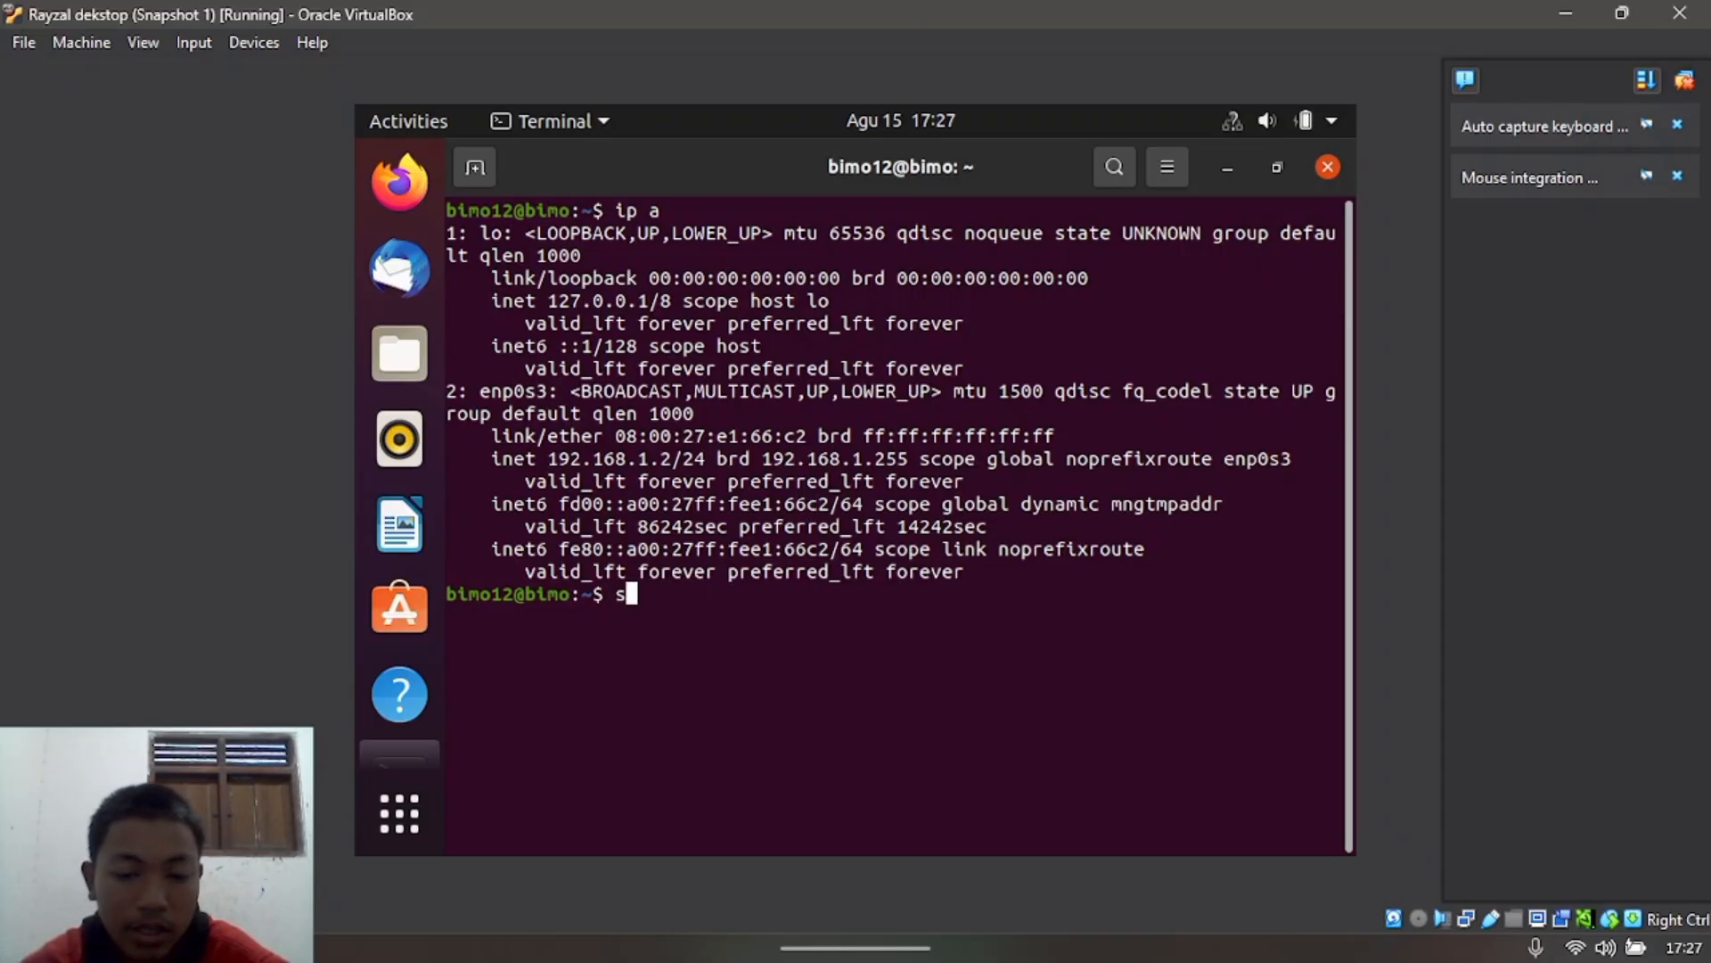
type("sudo dh")
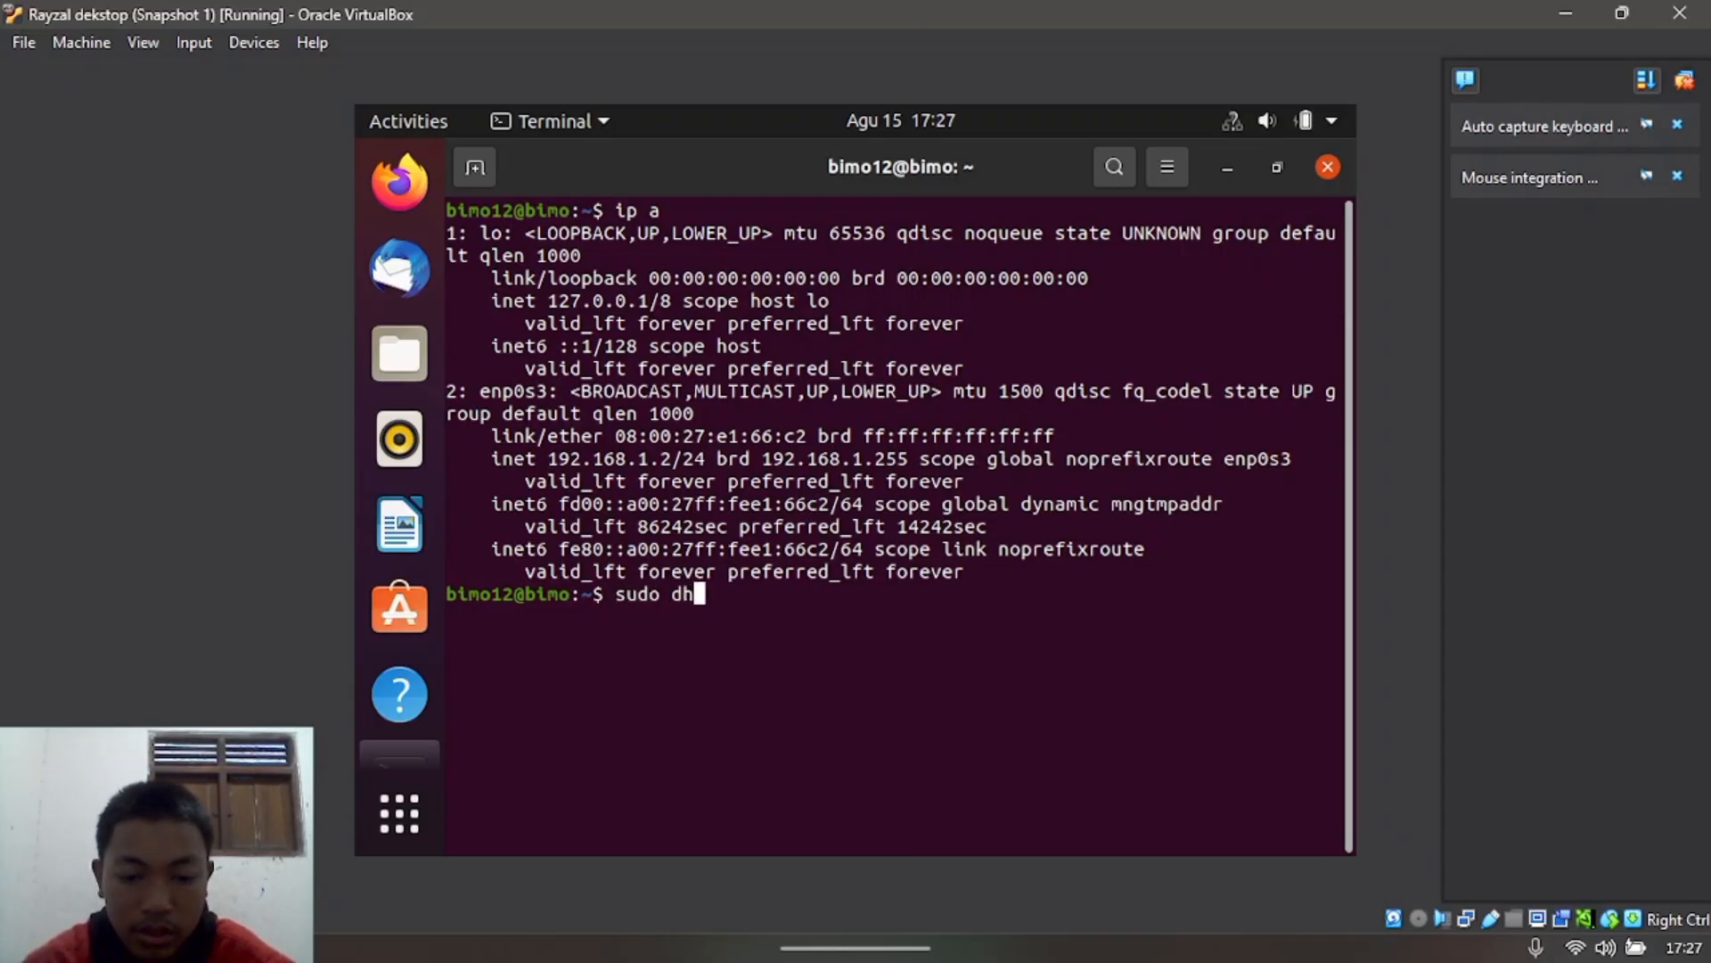
type("client")
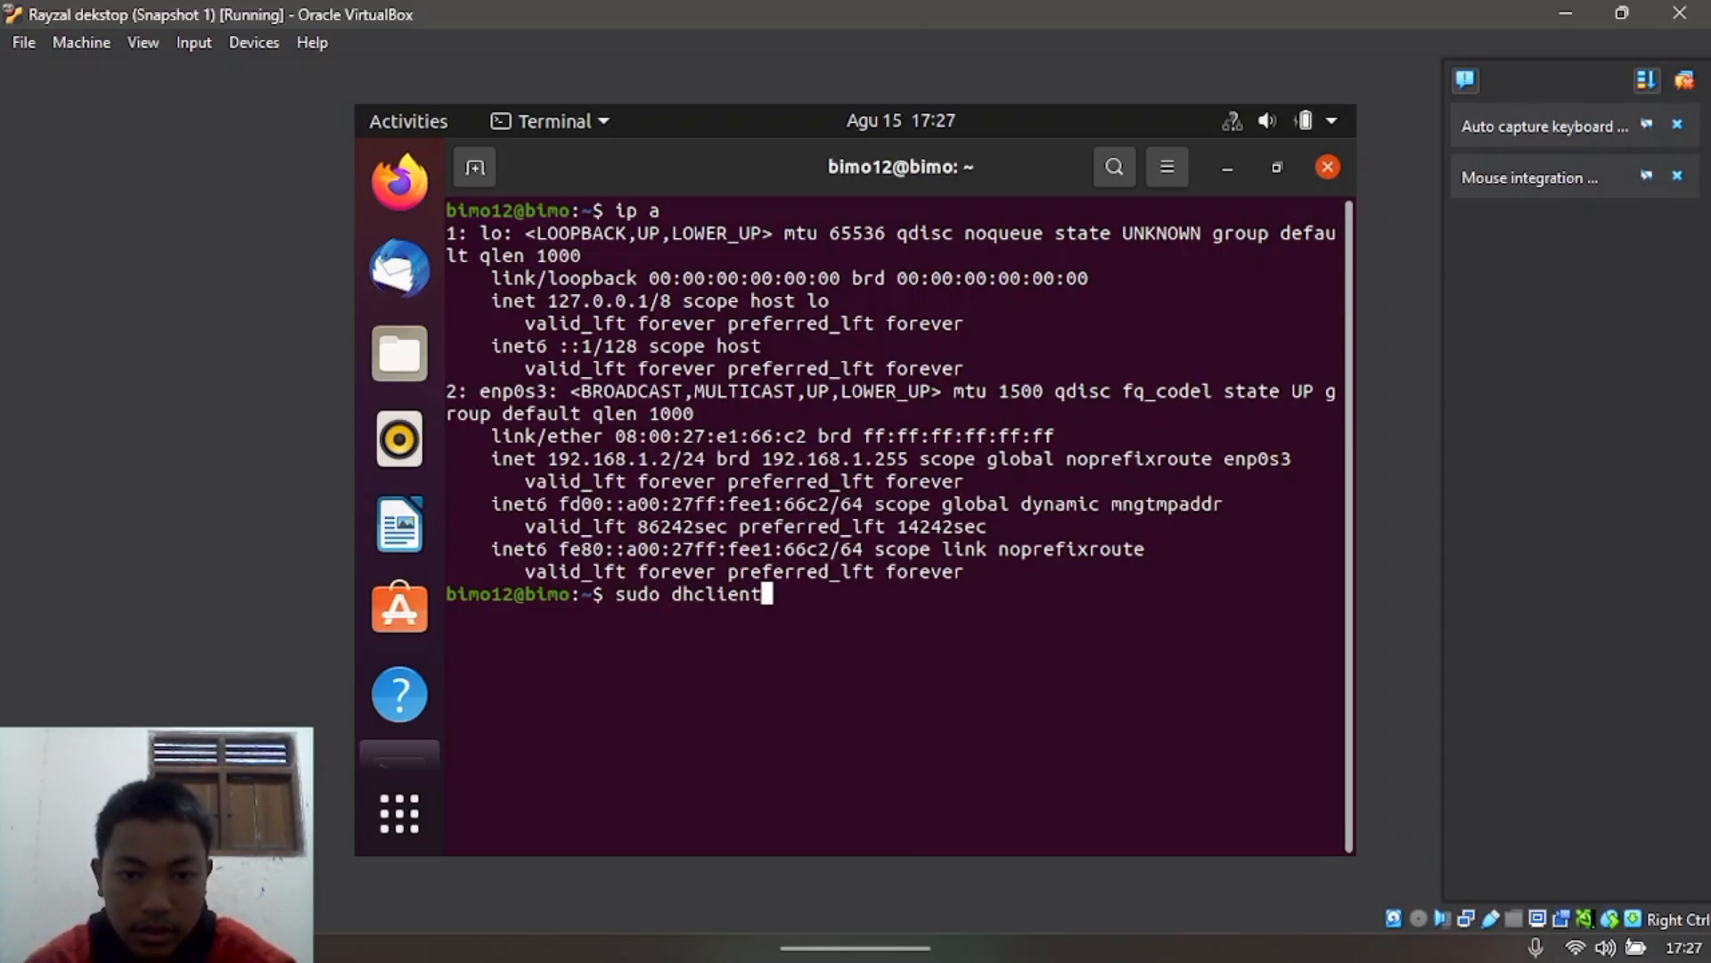
type(" -")
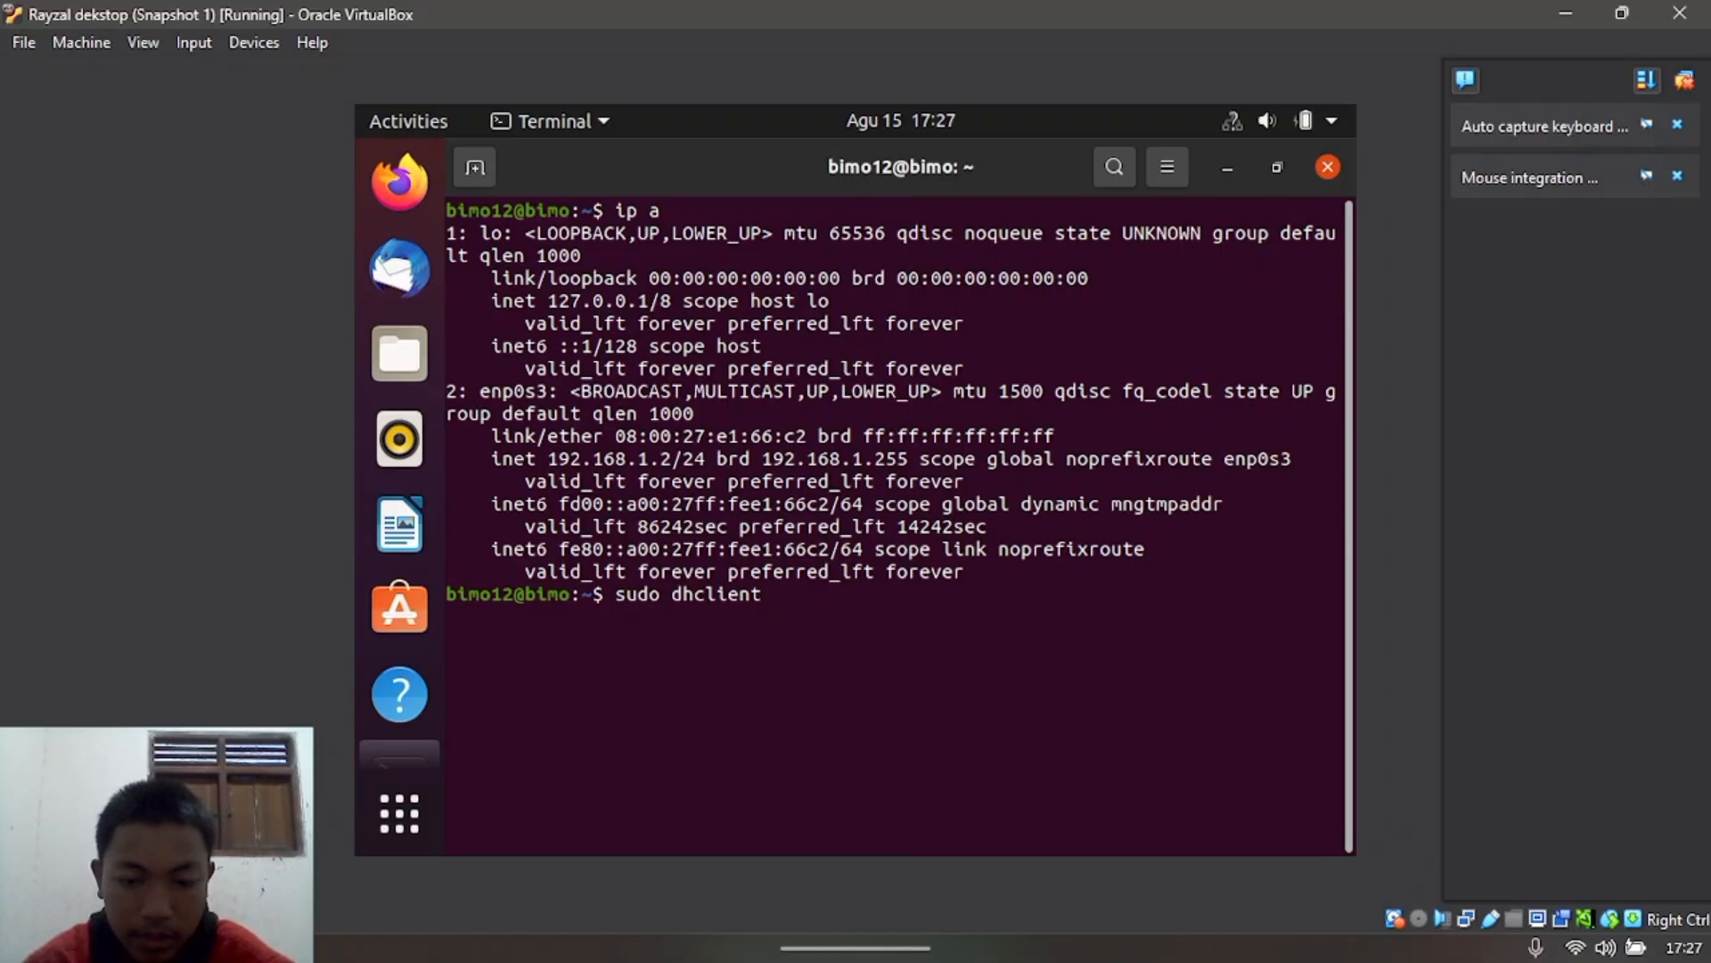
type("r ")
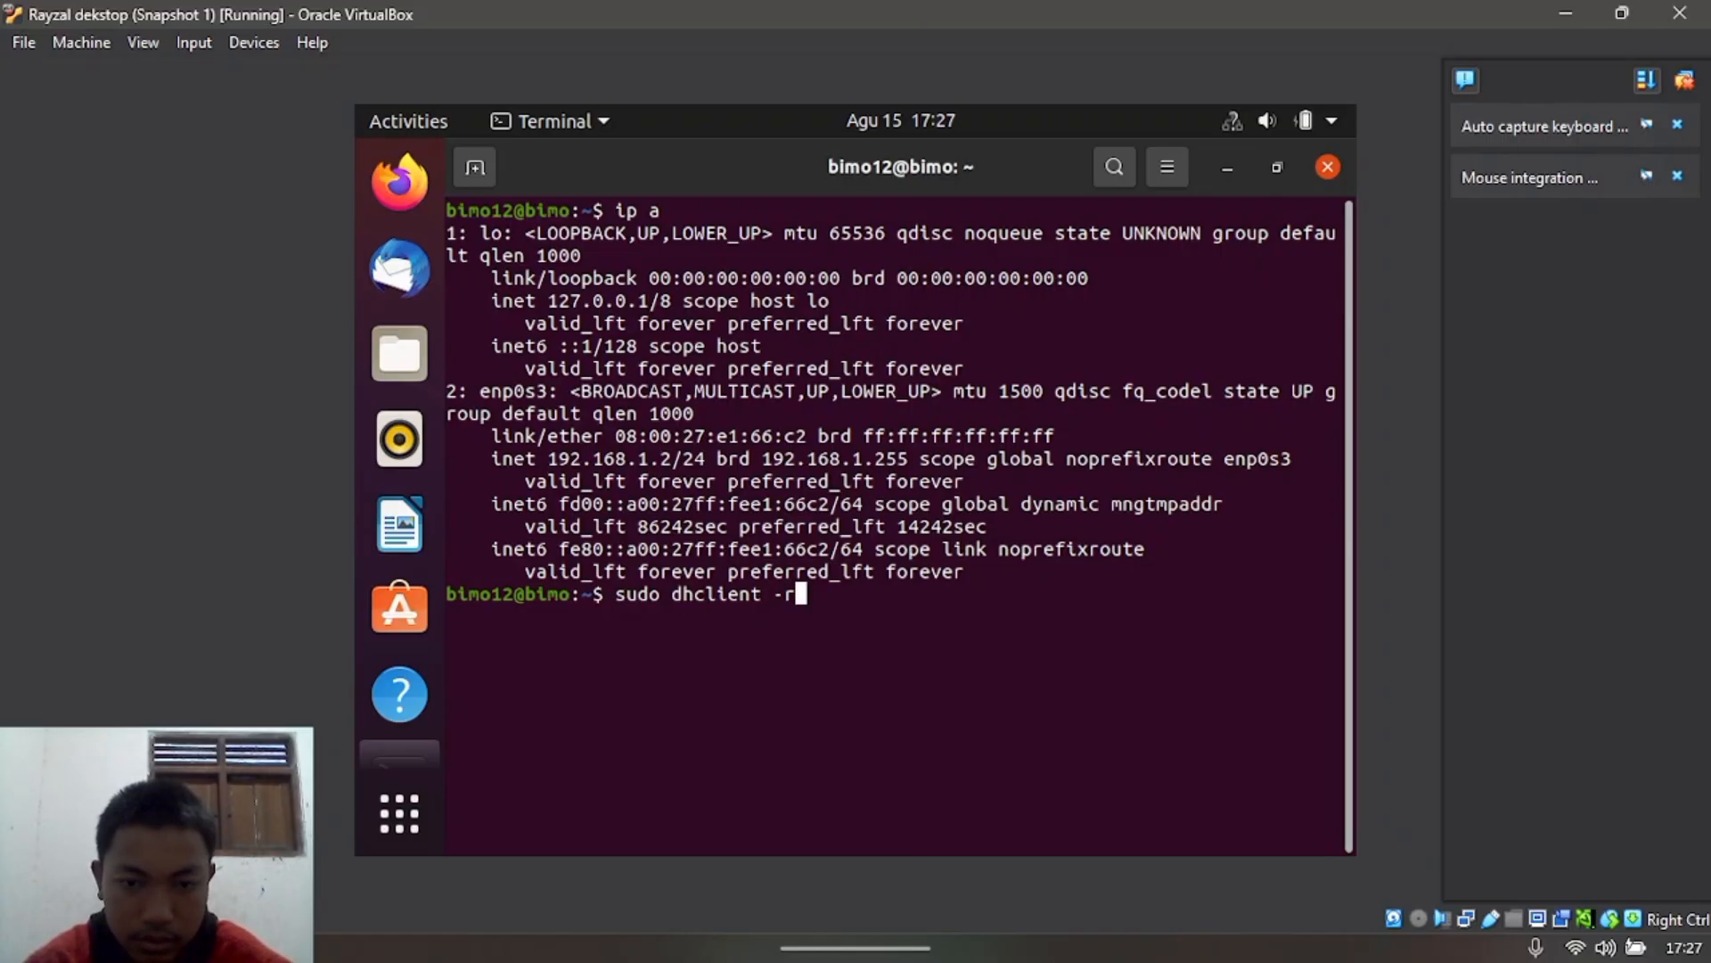
type("enp")
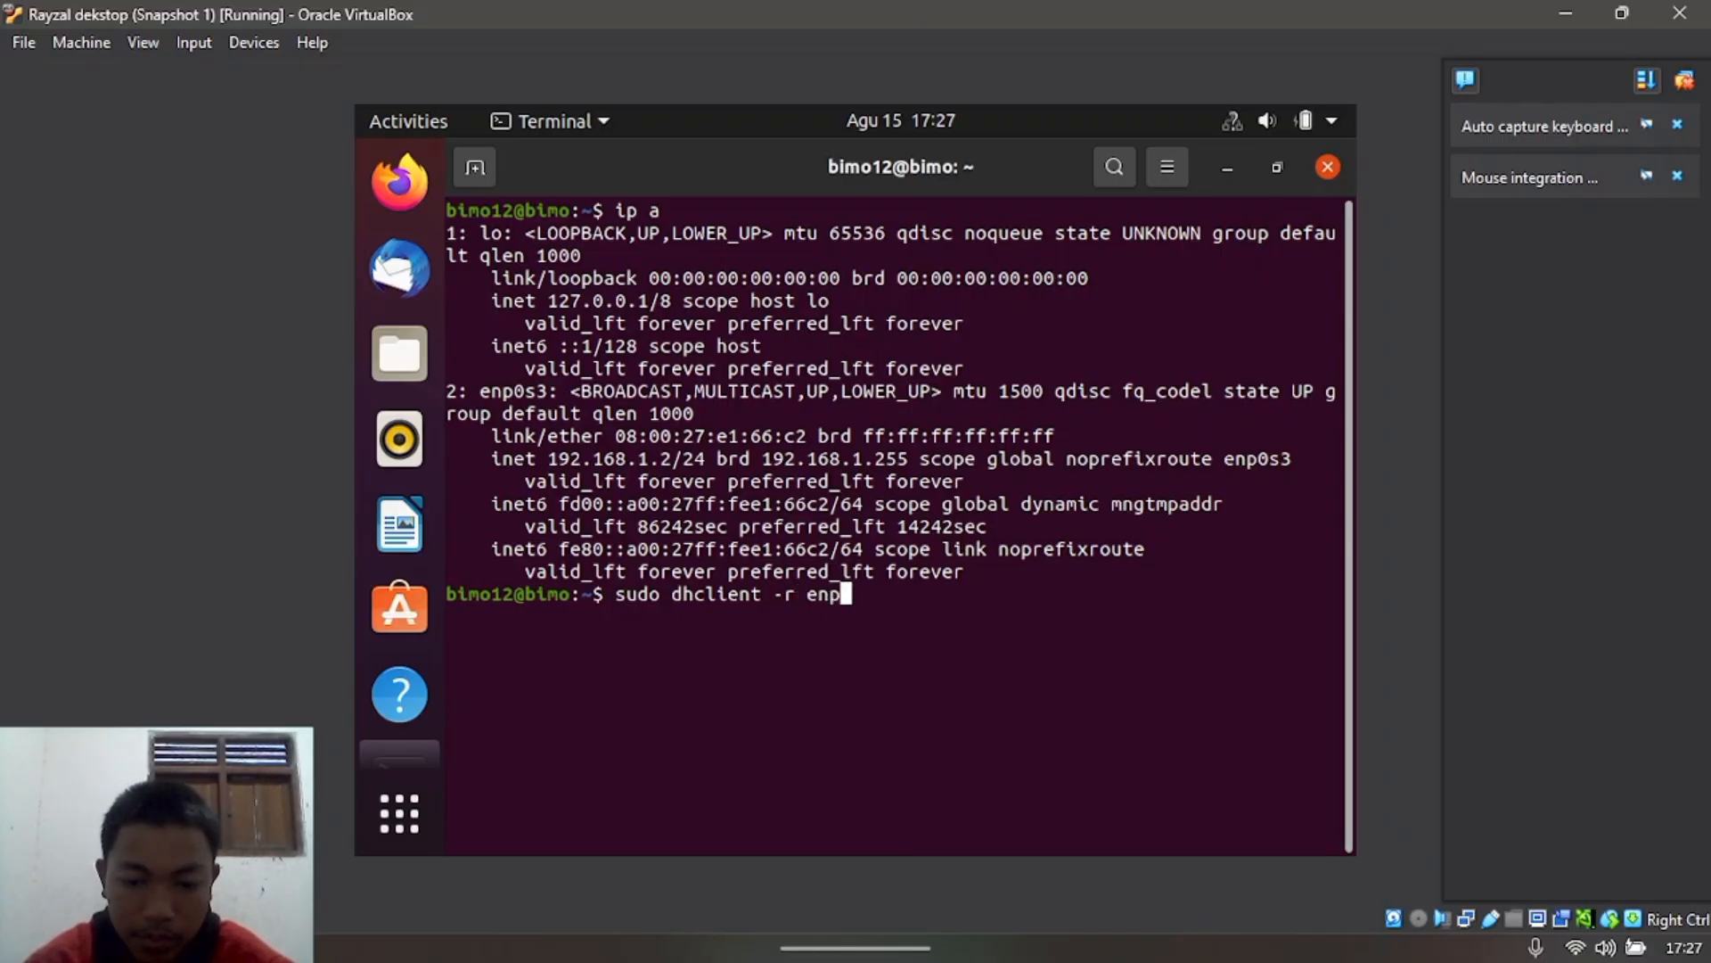
type("0s3")
Step: Release enp0s3 with the sudo password, then fix the typo and run sudo dhclient enp0s3
key("Return")
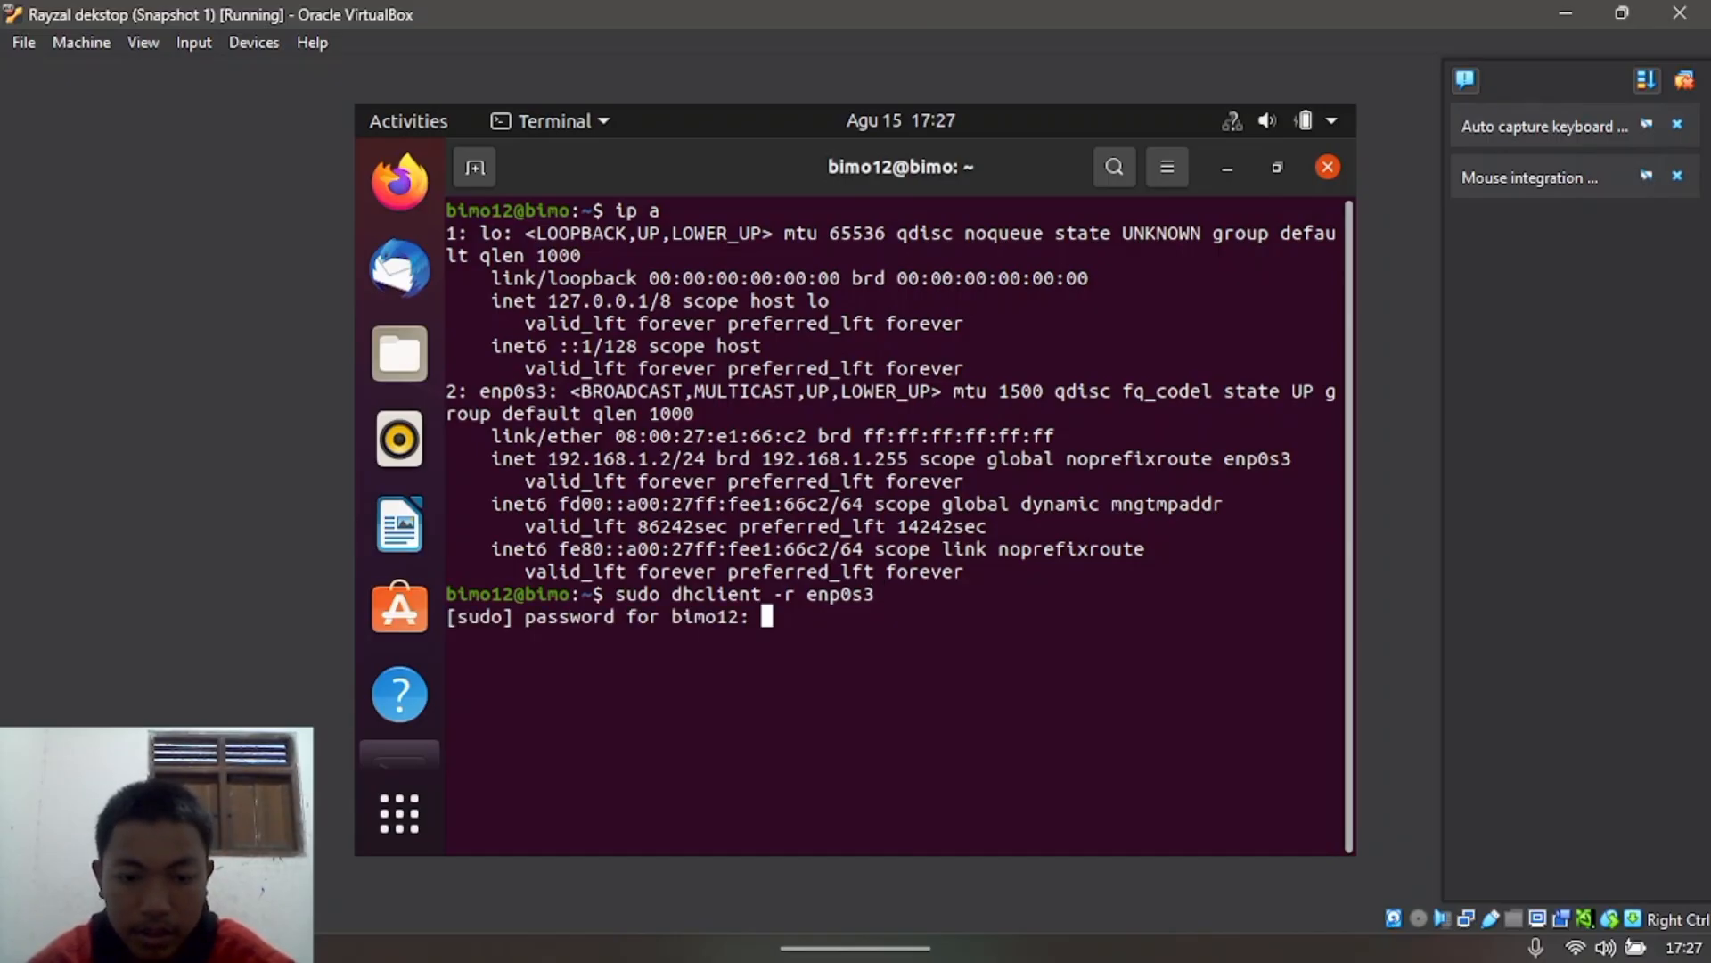
key("Return")
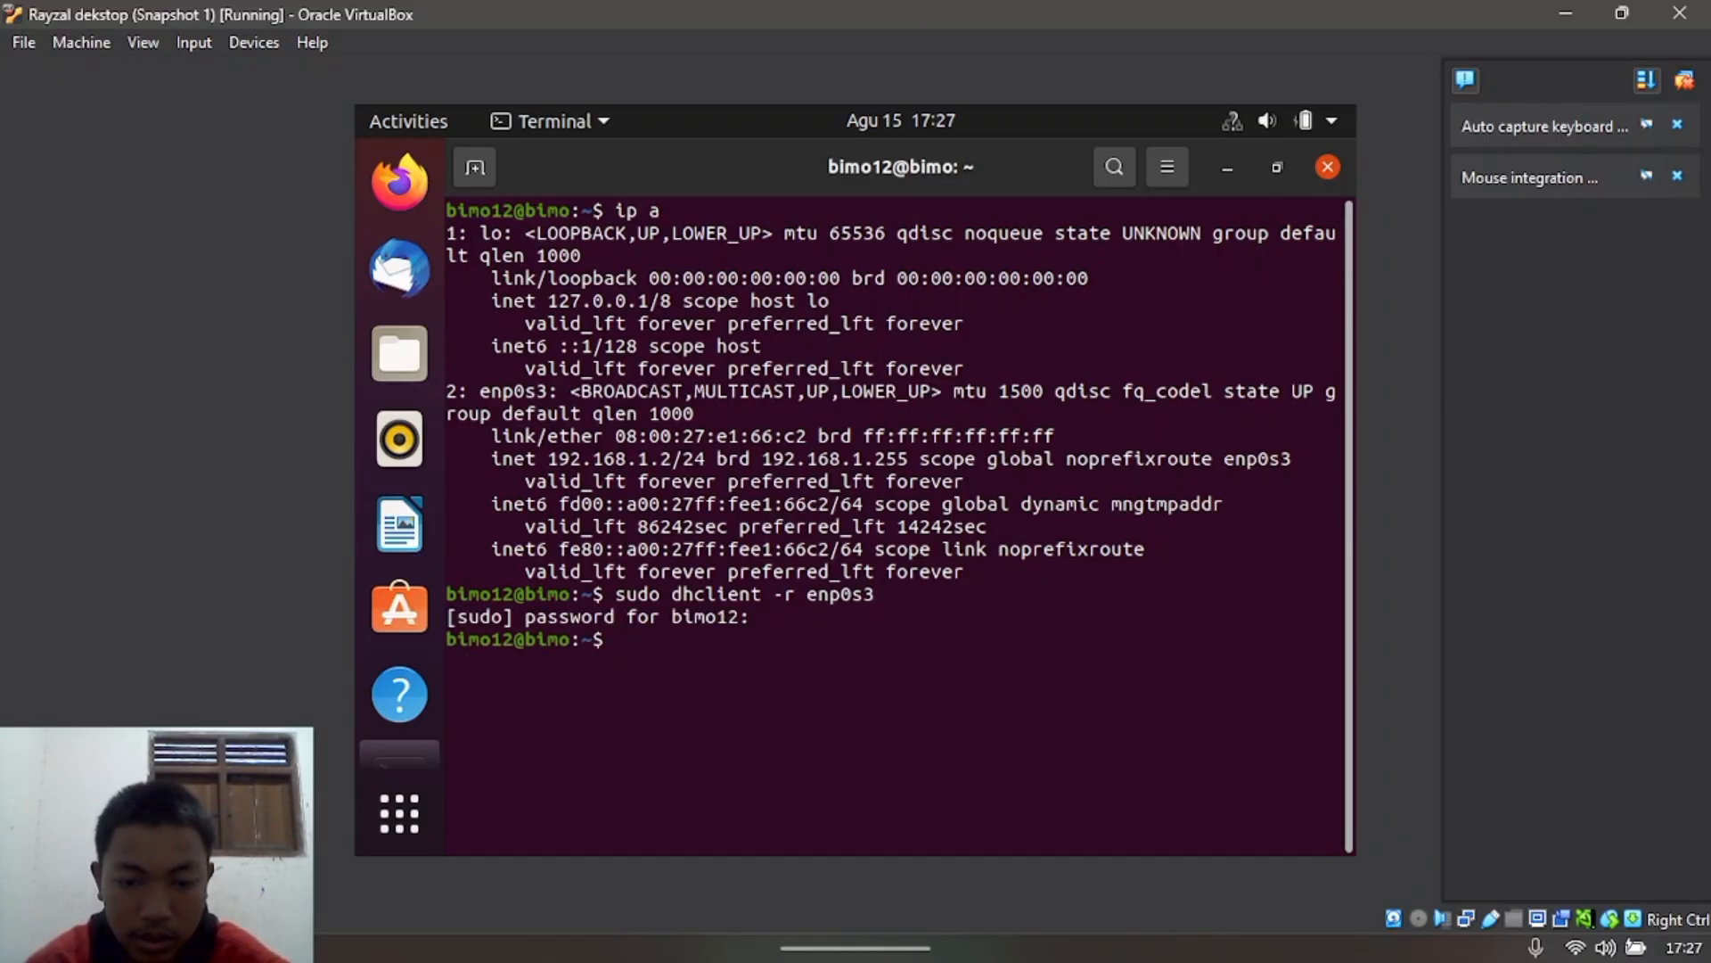
type("sudo")
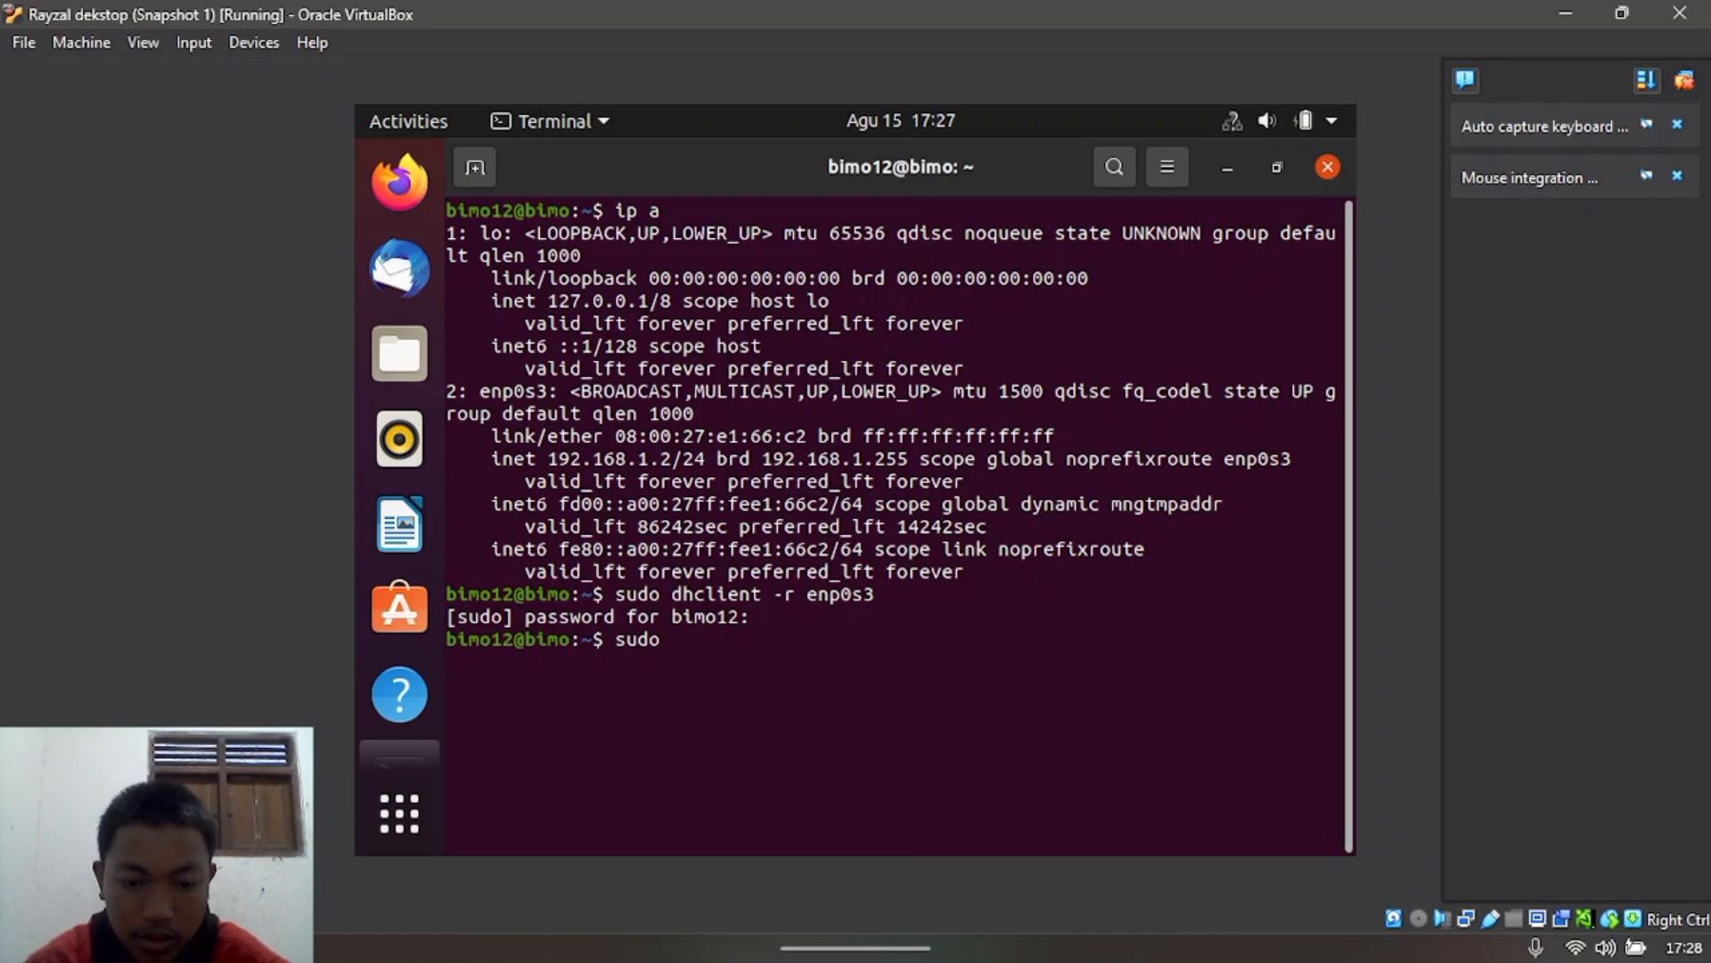
type(" dhccli")
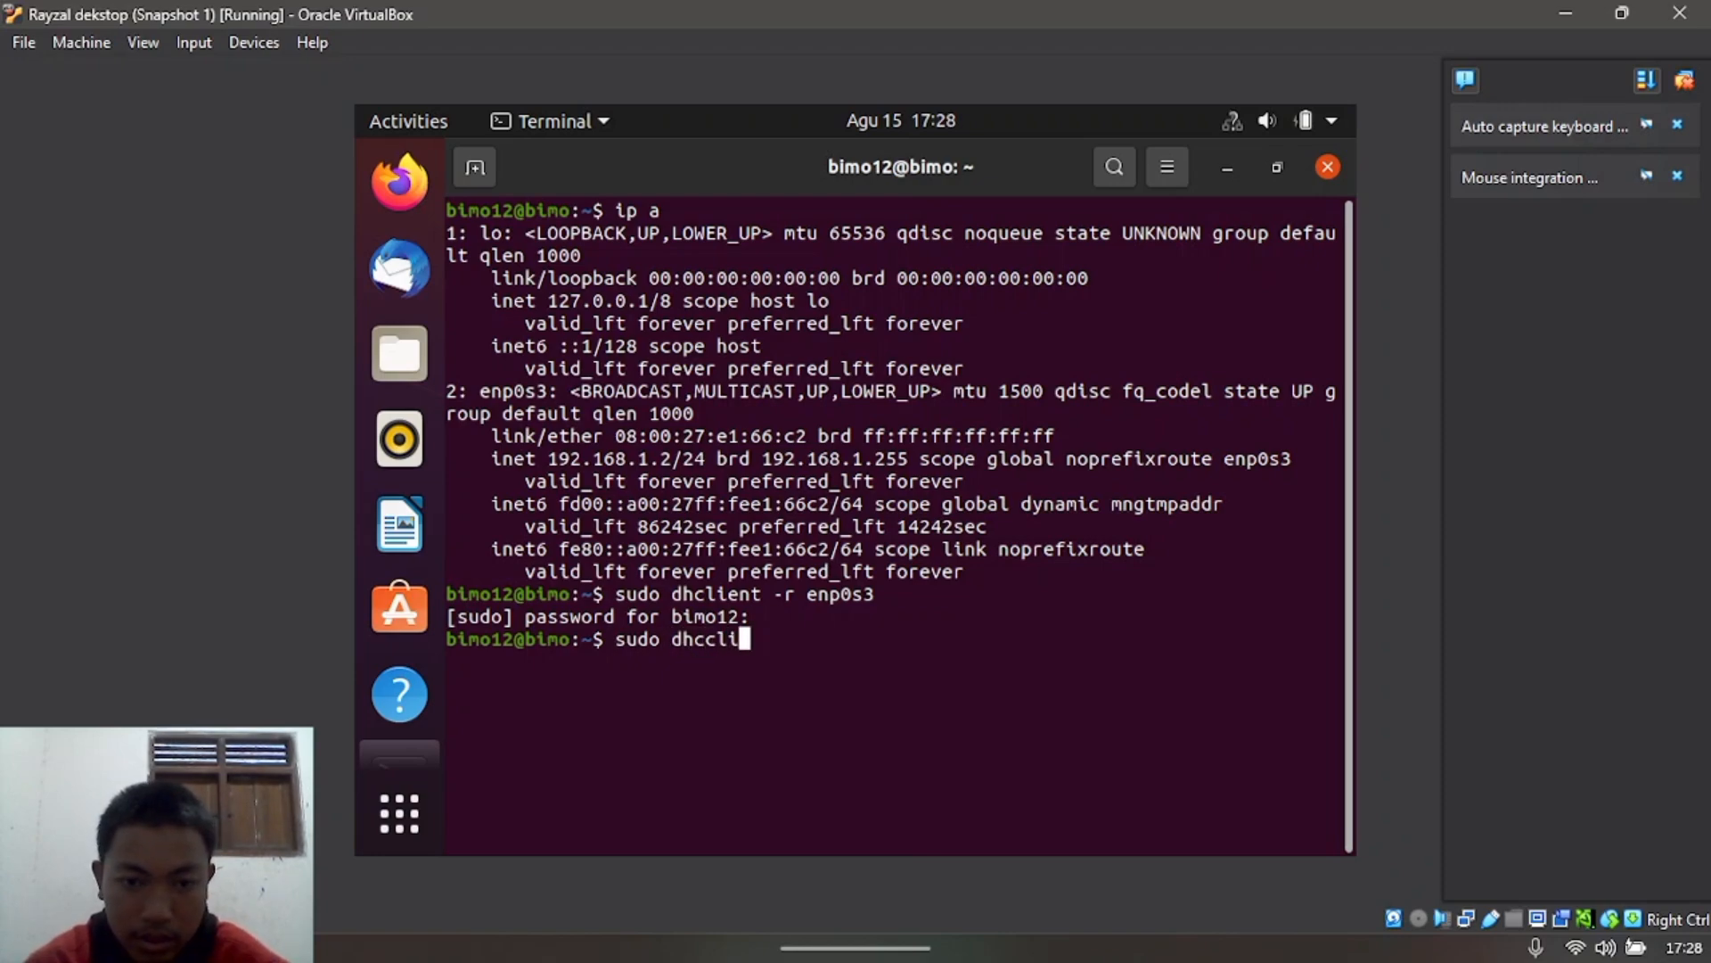
type("en")
key("BackSpace")
key("BackSpace")
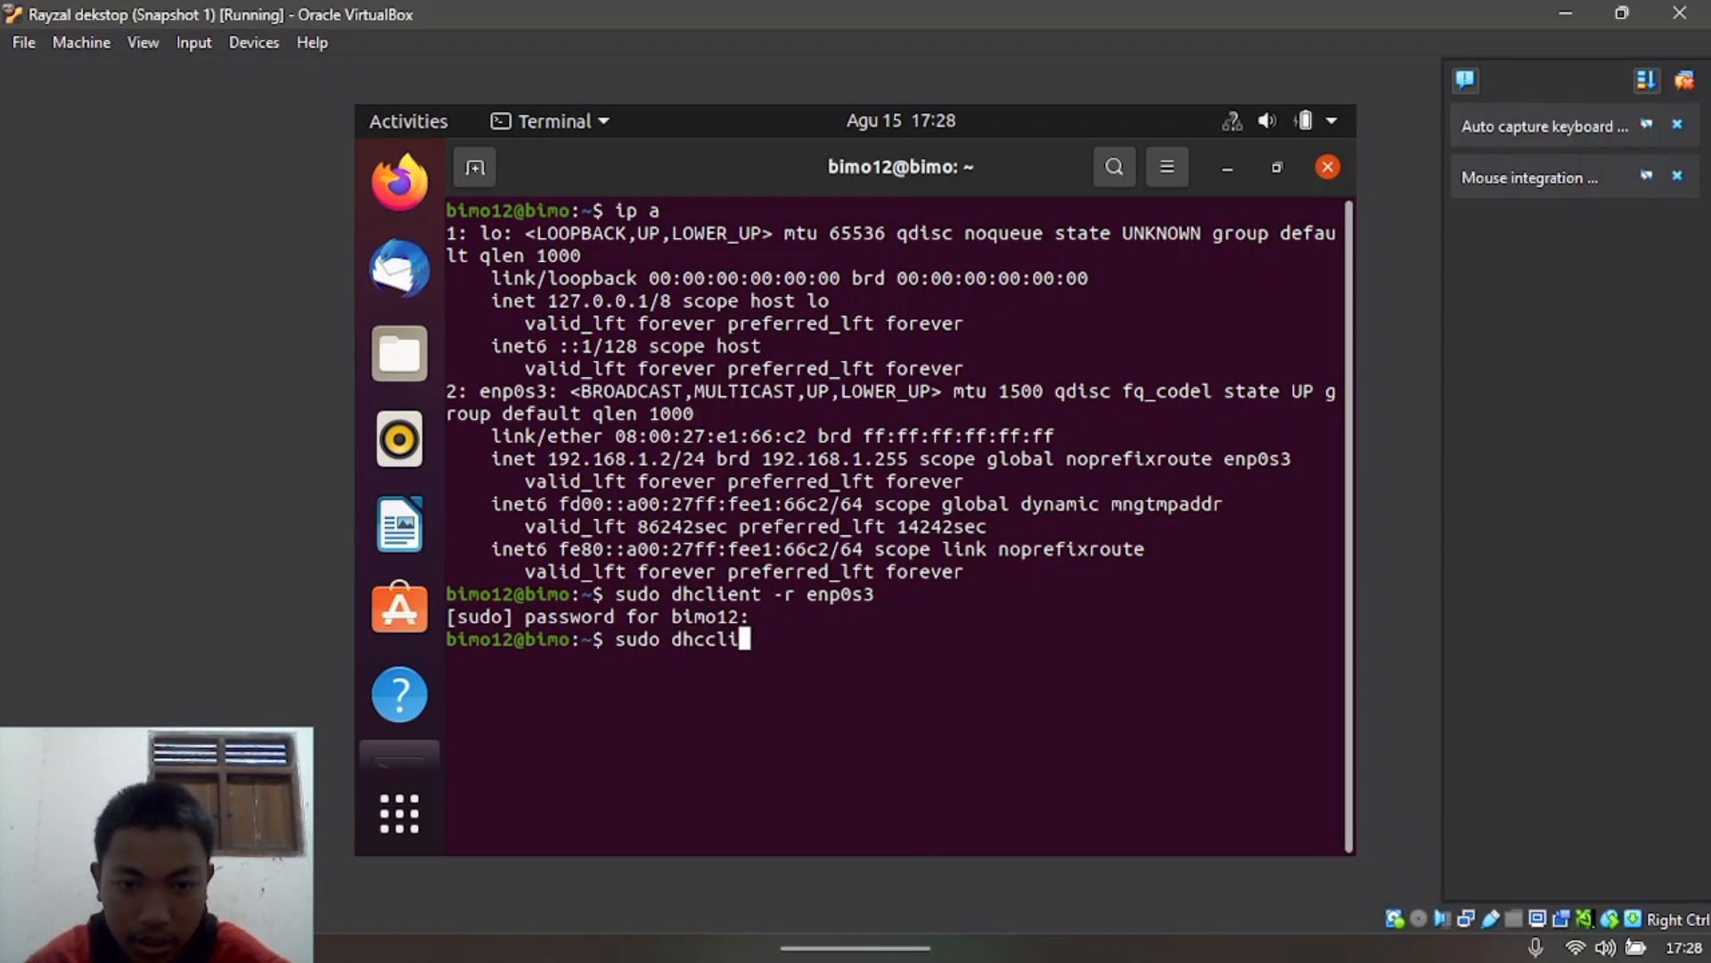
key("BackSpace")
key("BackSpace")
key("BackSpace")
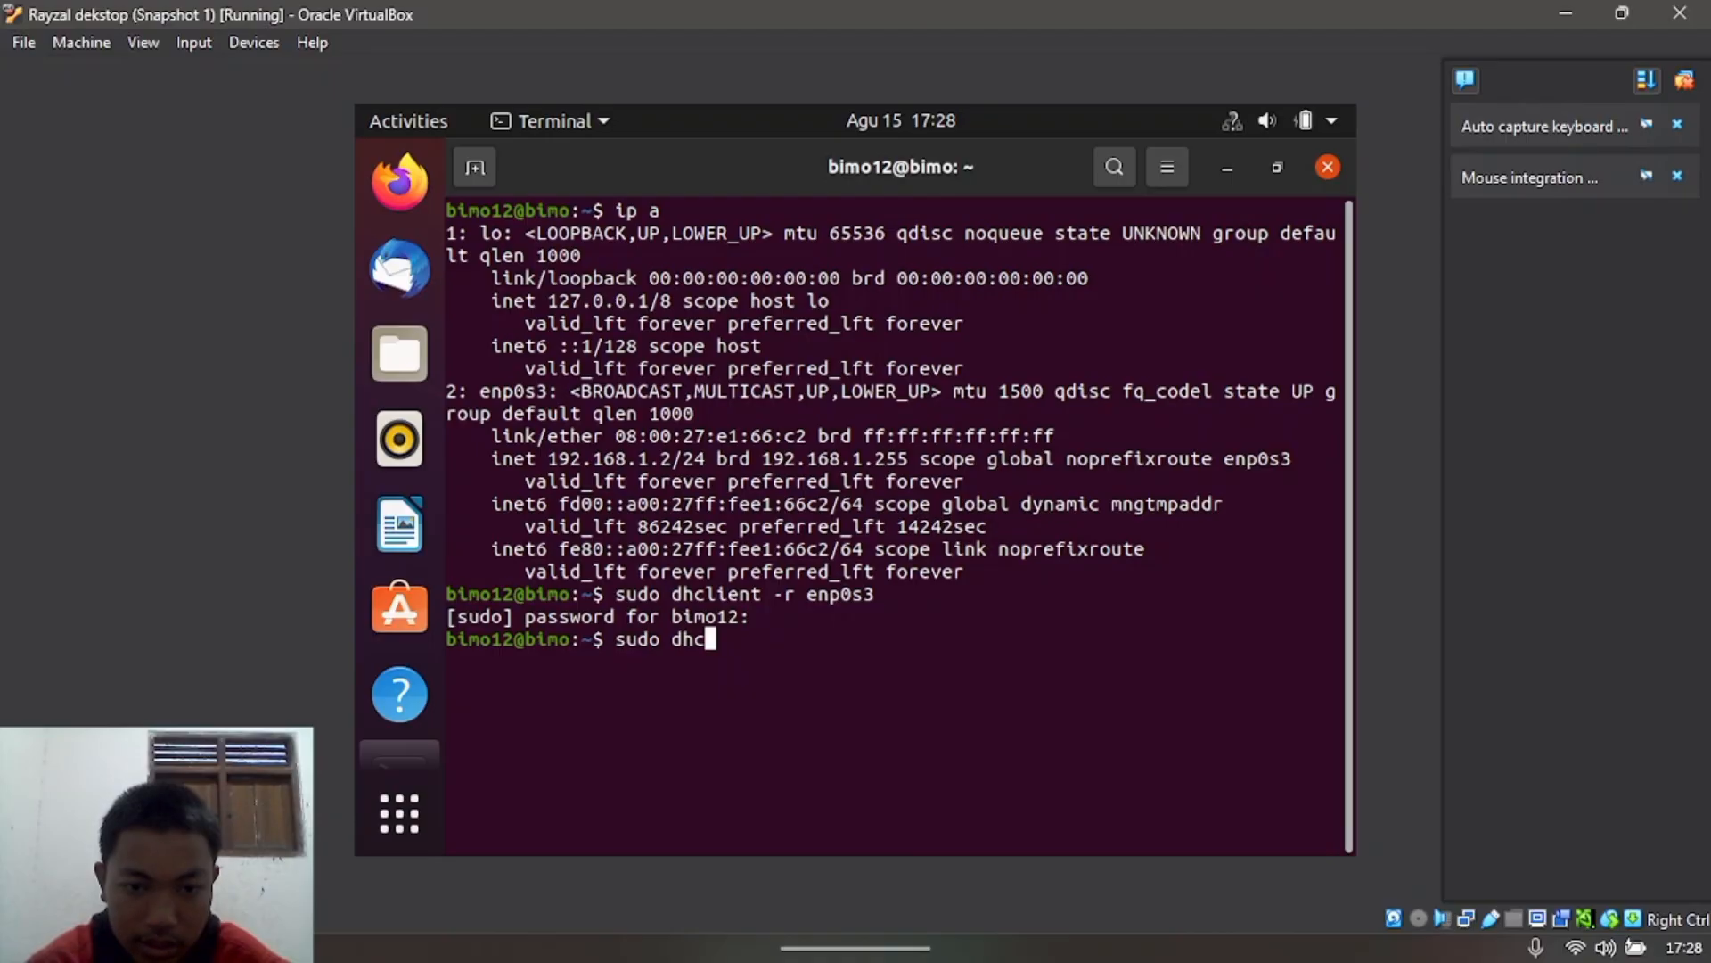
type("lien")
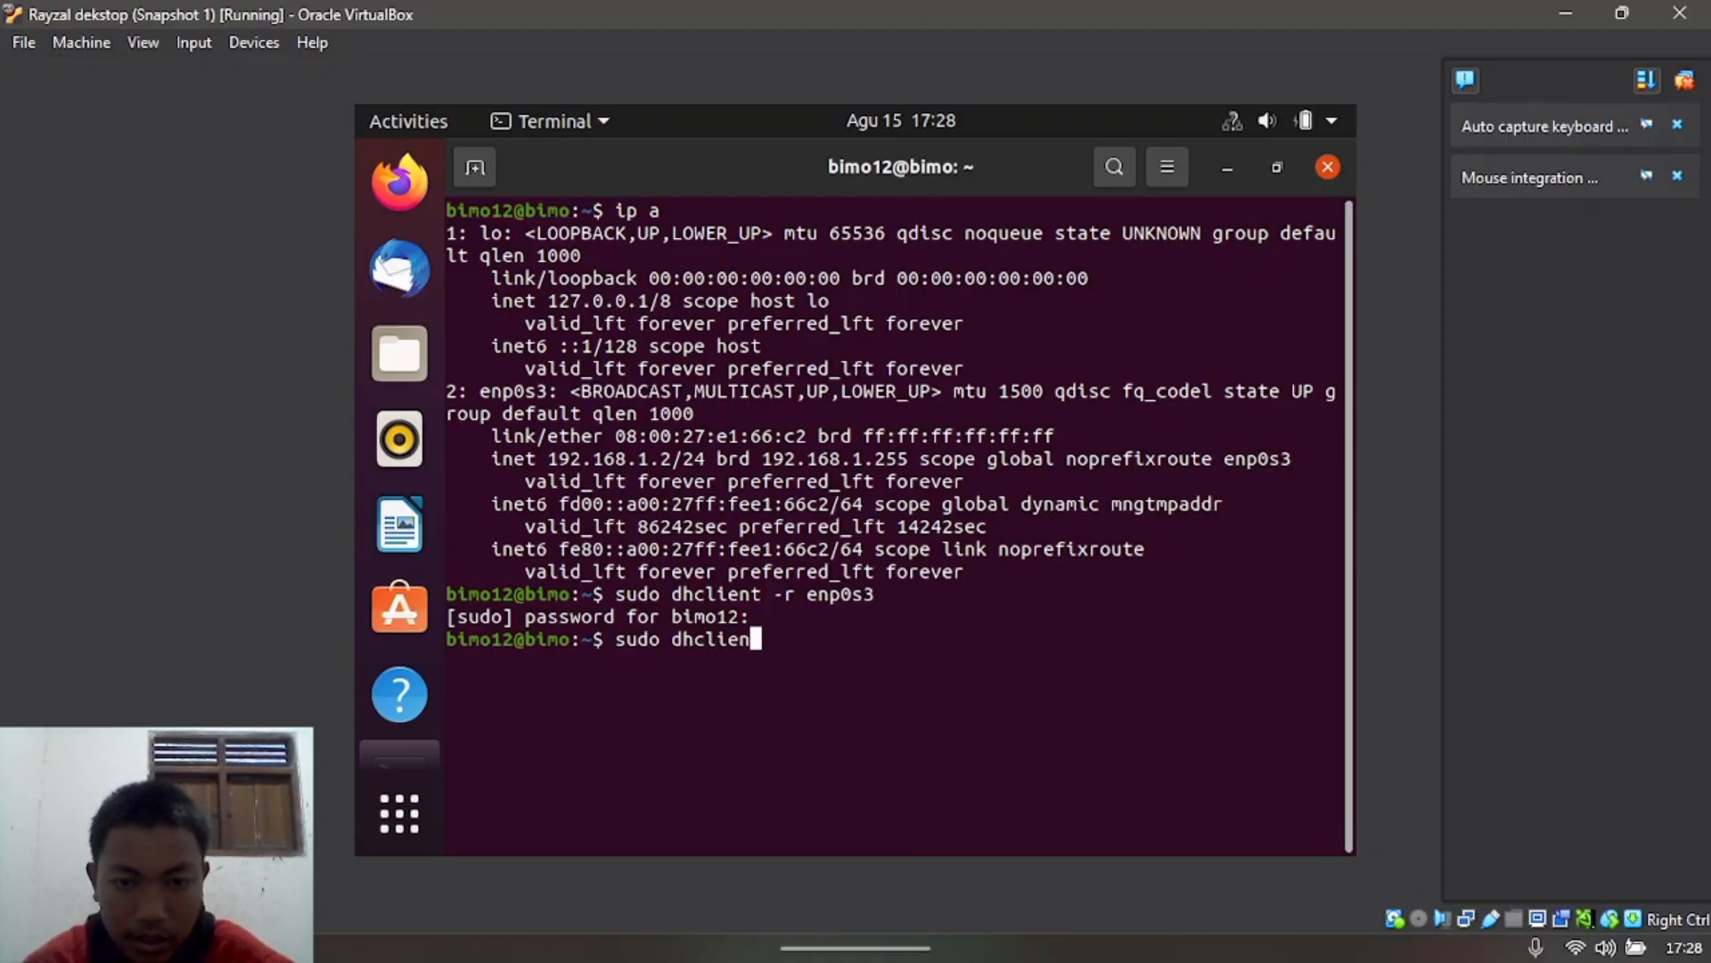
type("t enp0s3")
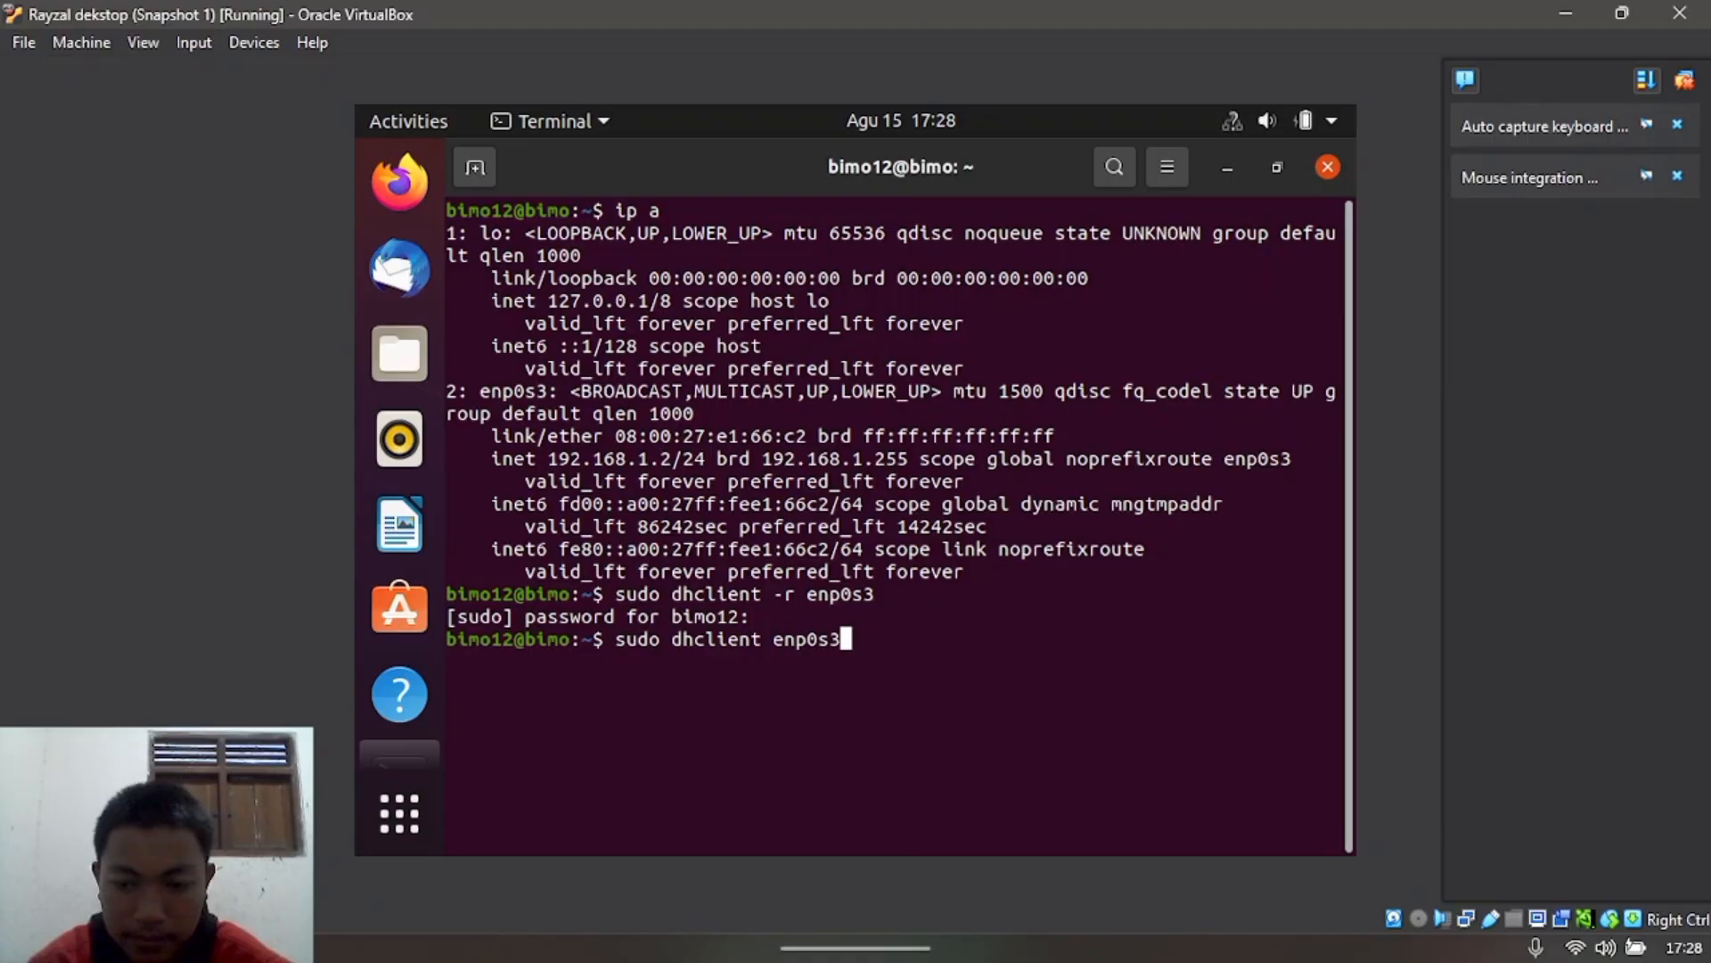
key("Return")
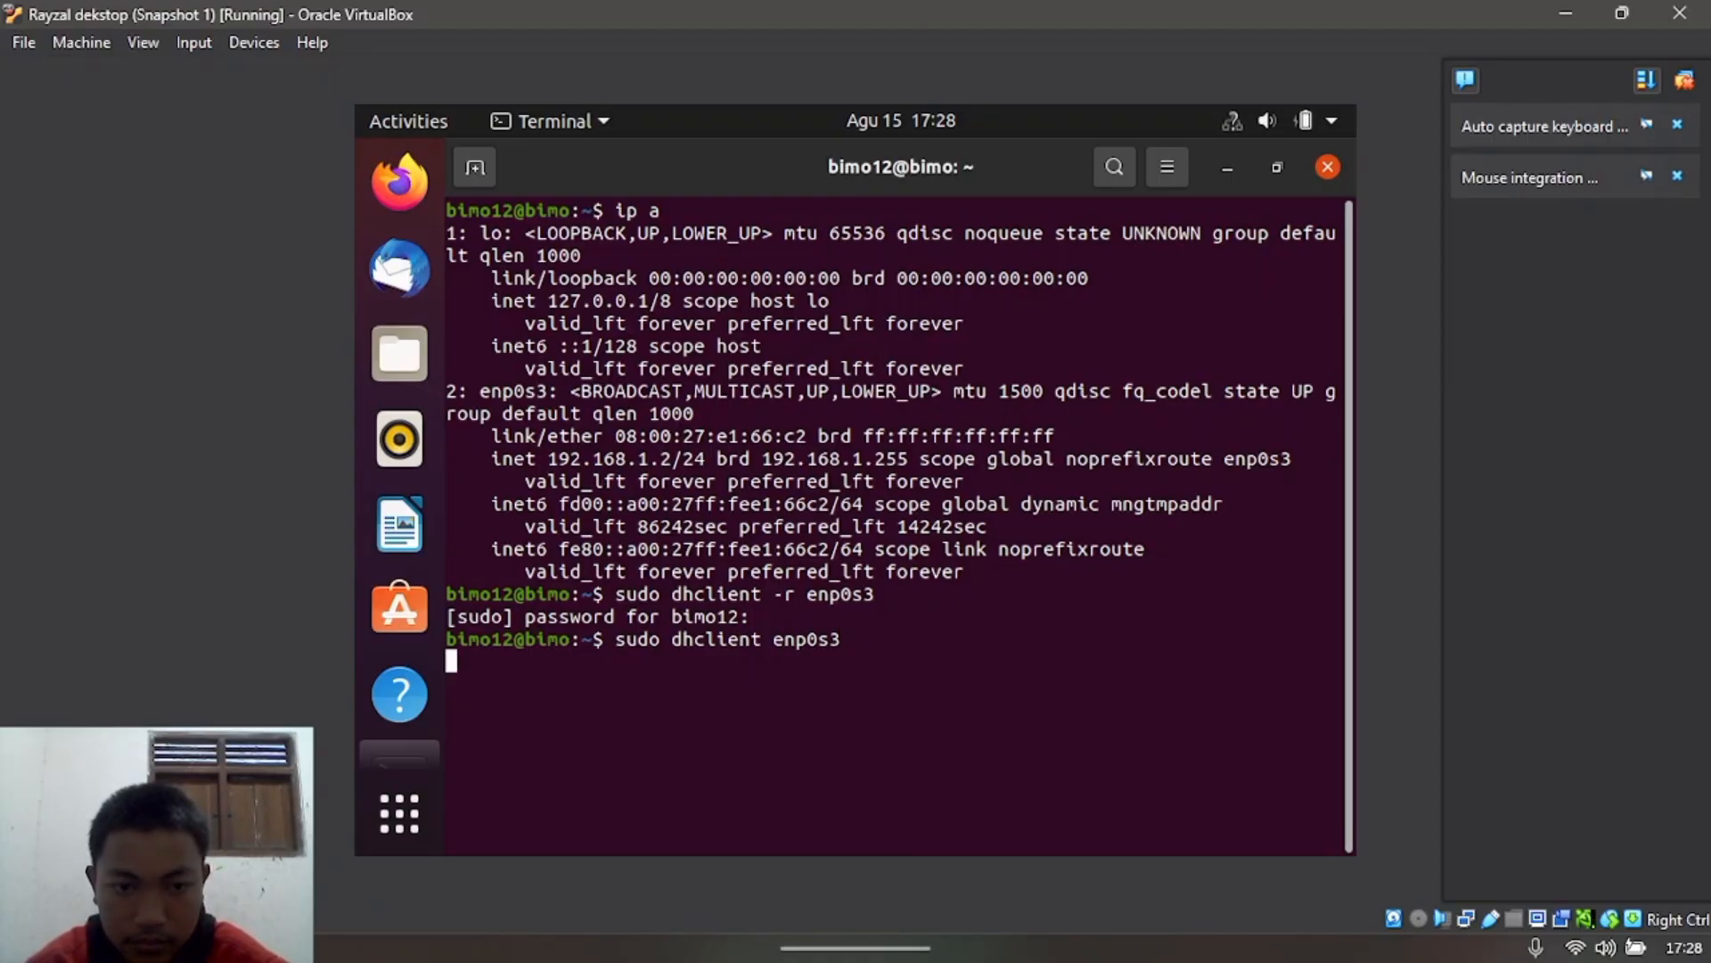
key("Return")
key("Return")
Step: Ping 8.8.8.8 from the desktop VM until replies arrive with 0% loss, then hide its window
key("Return")
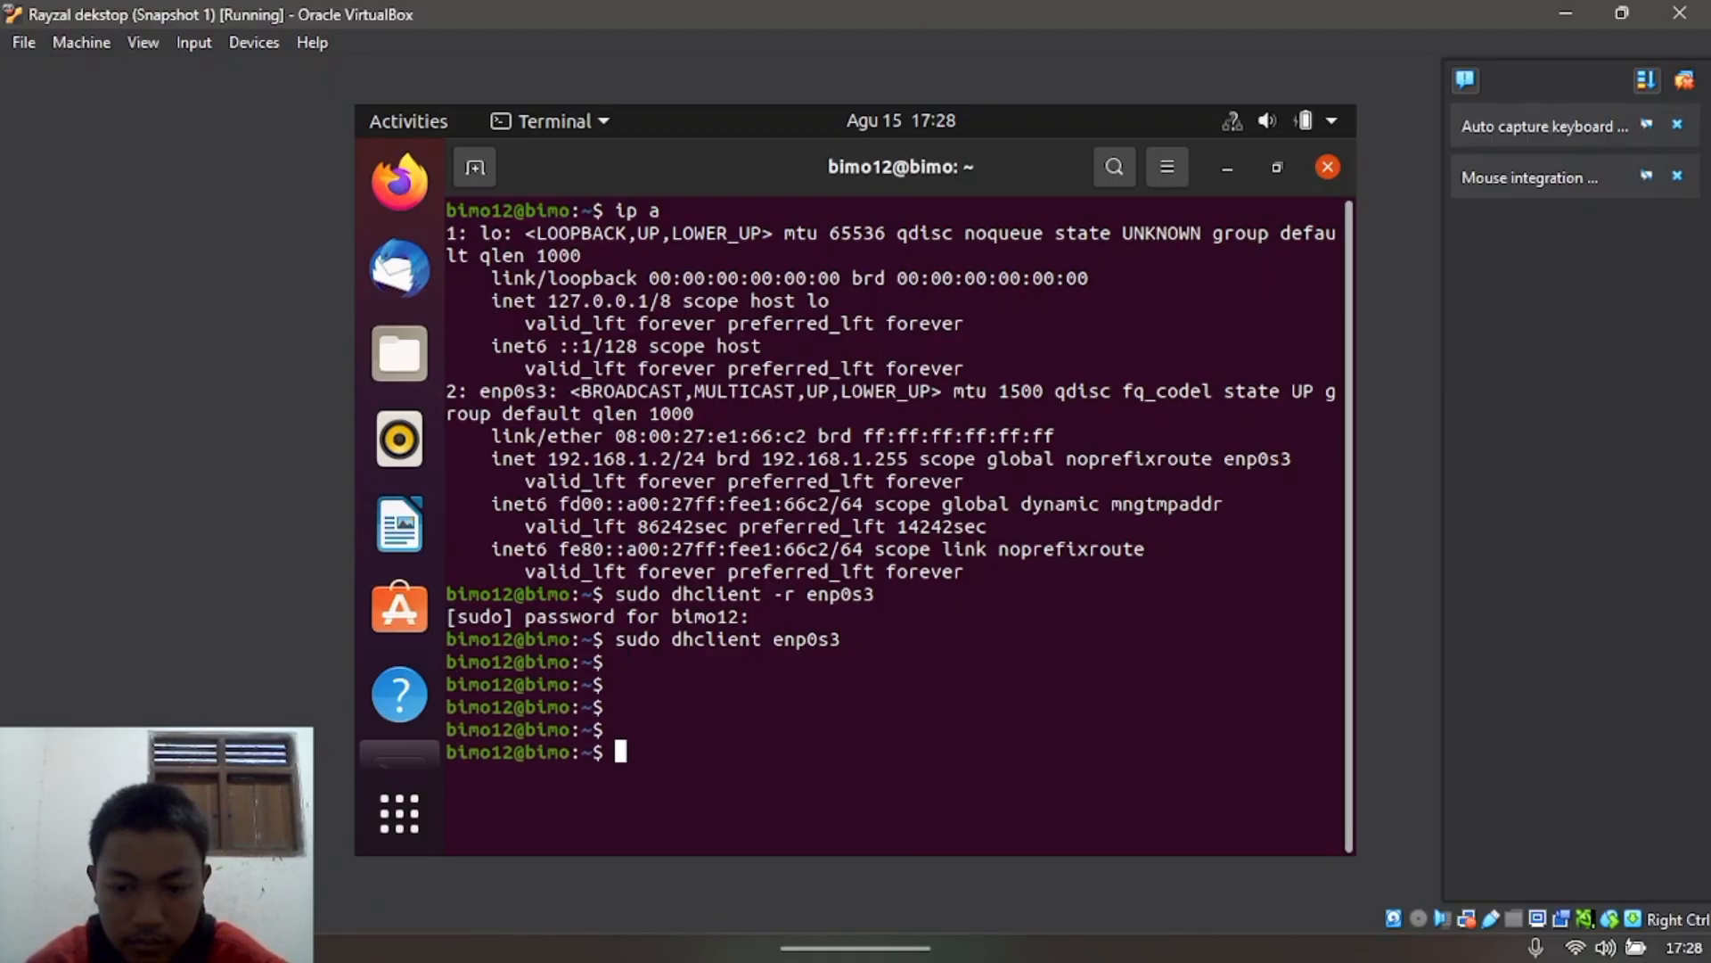
type("ip a")
key("Return")
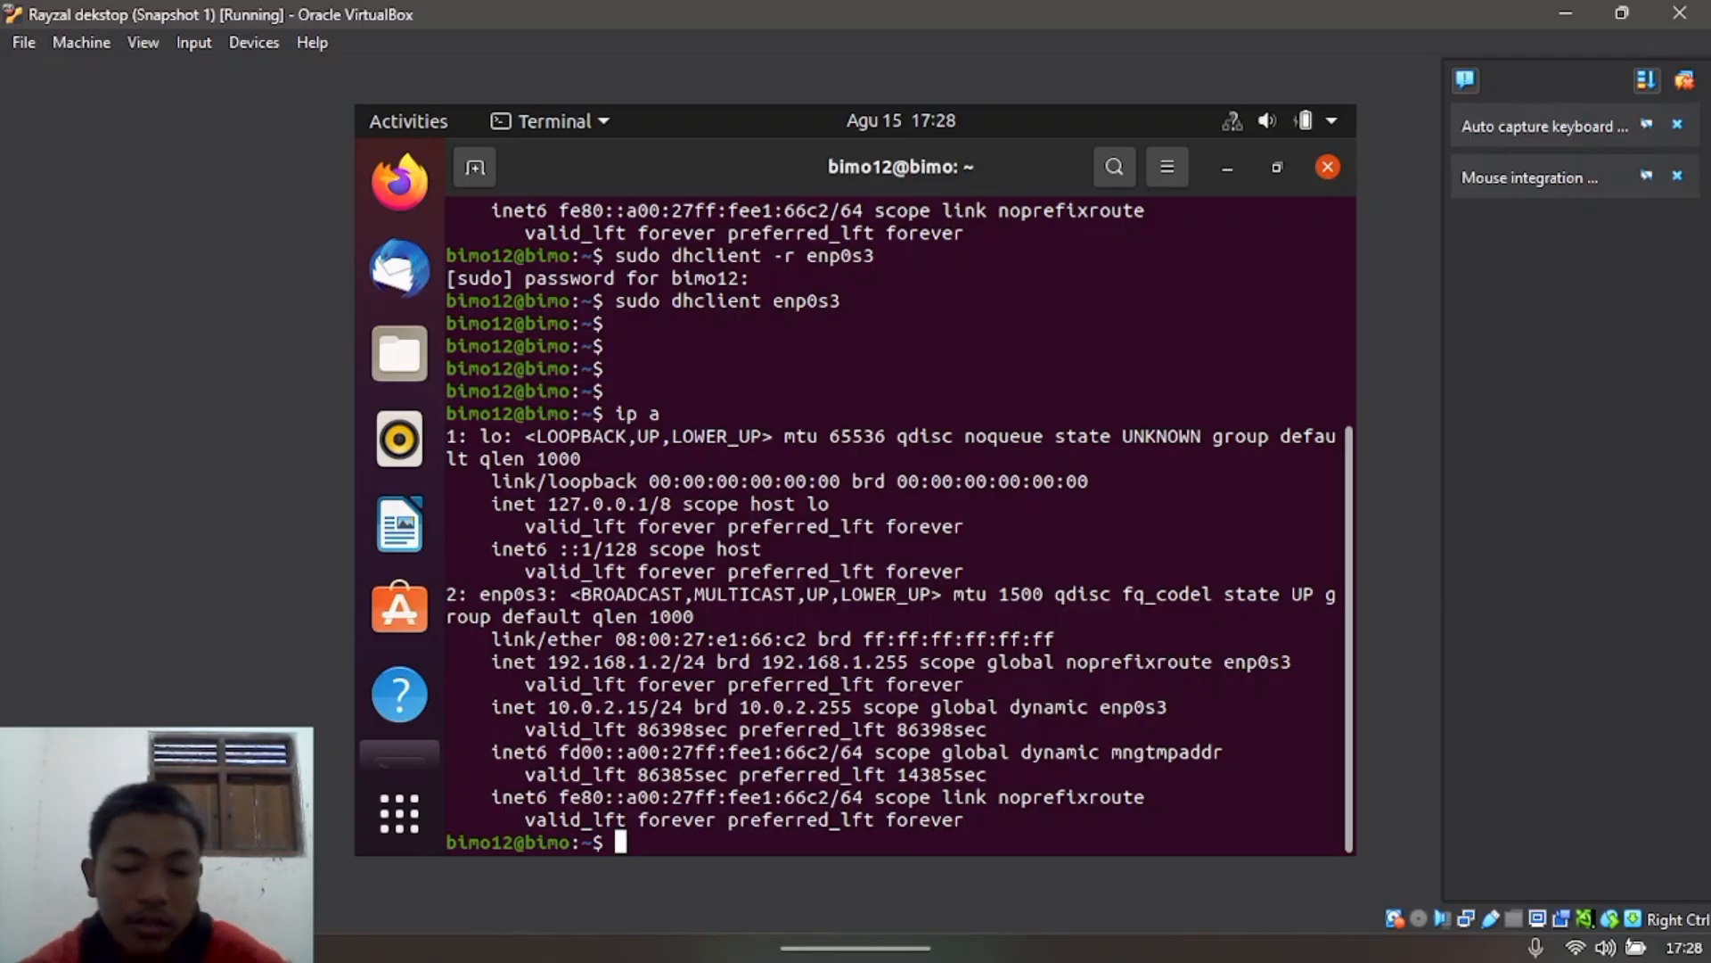
type("ping ")
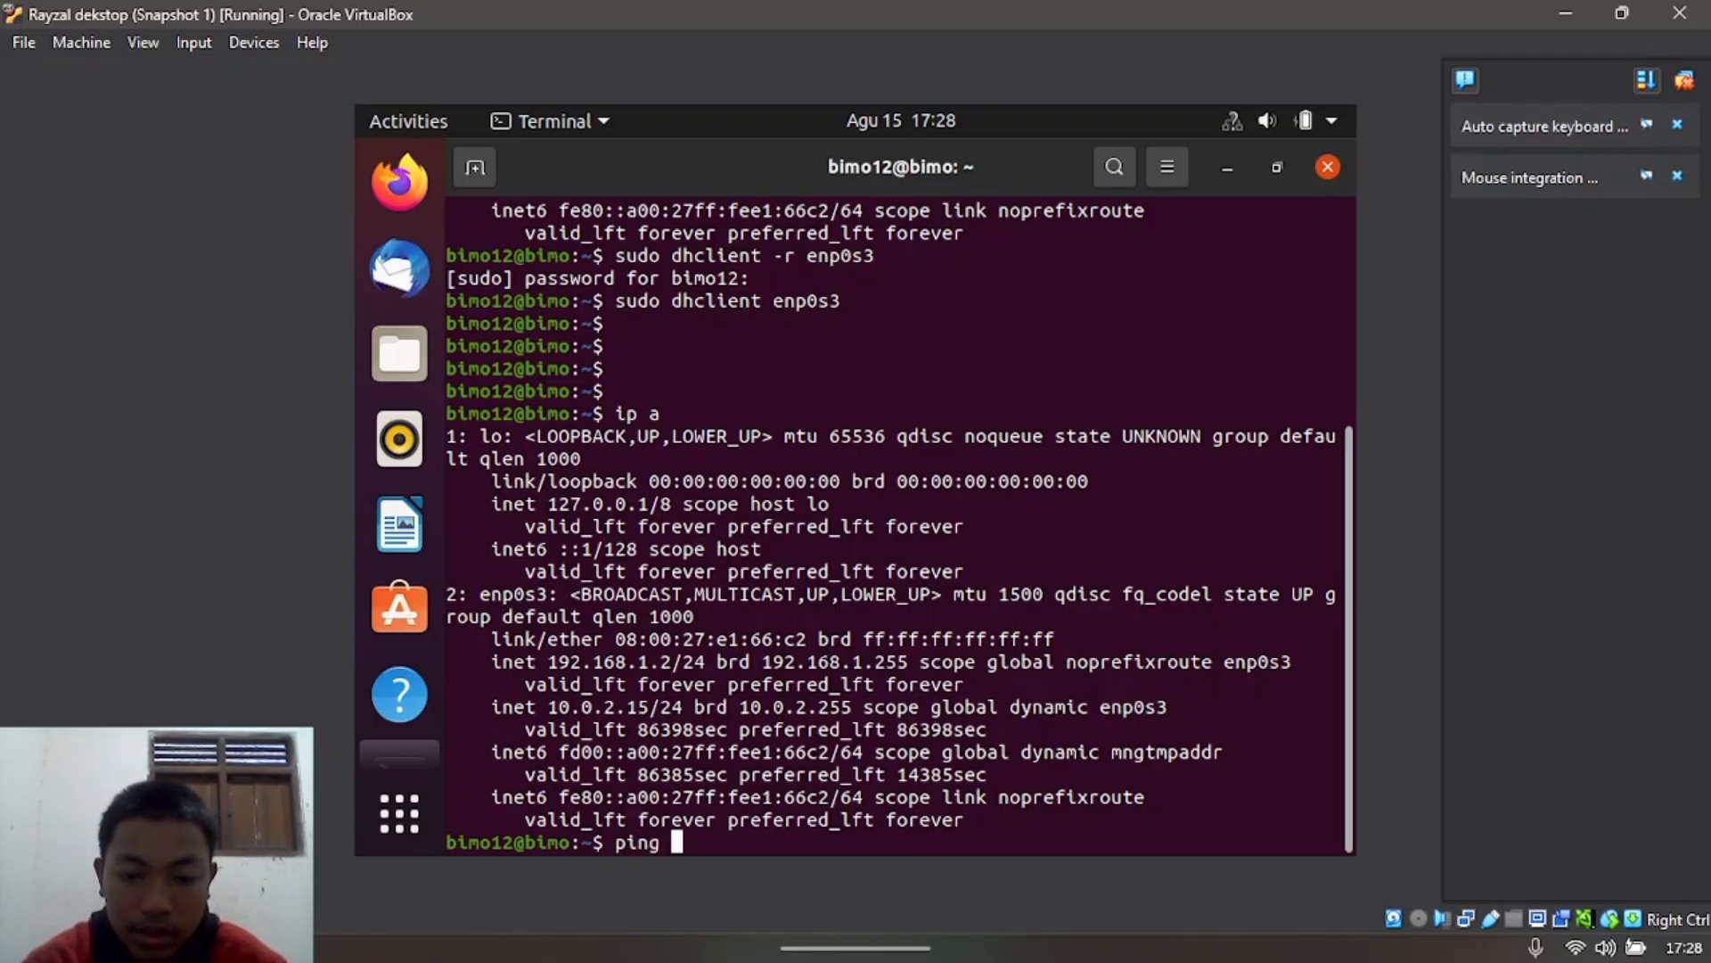
type("8.8.8.8")
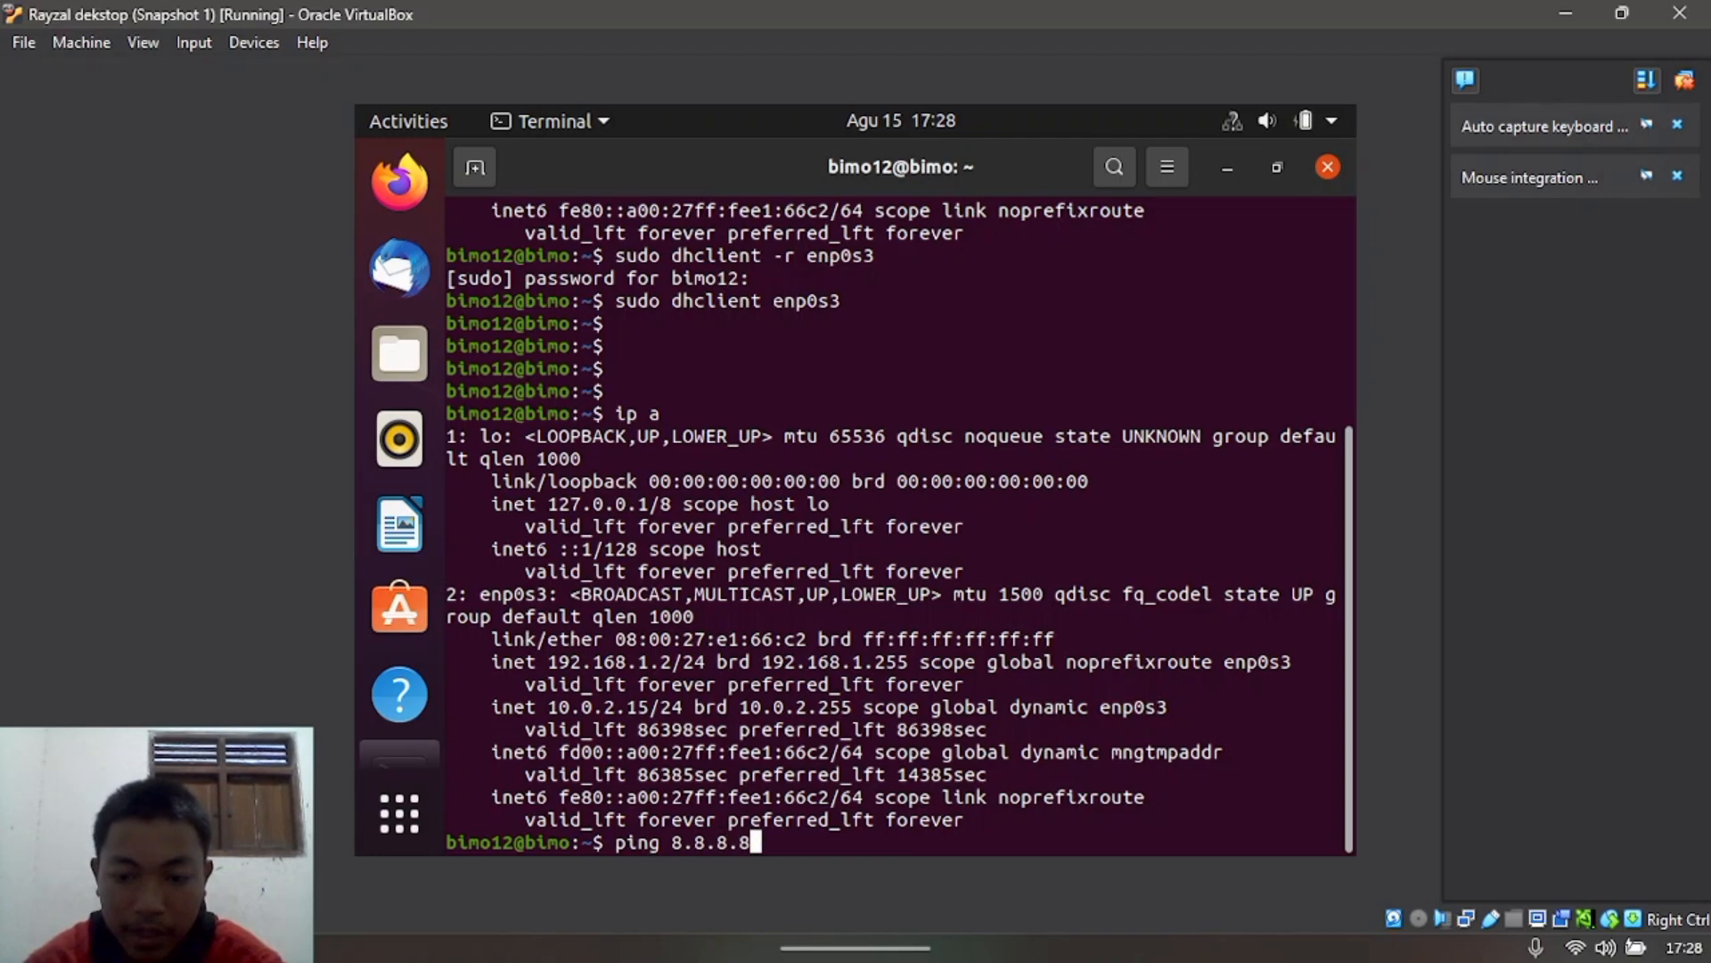
key("Return")
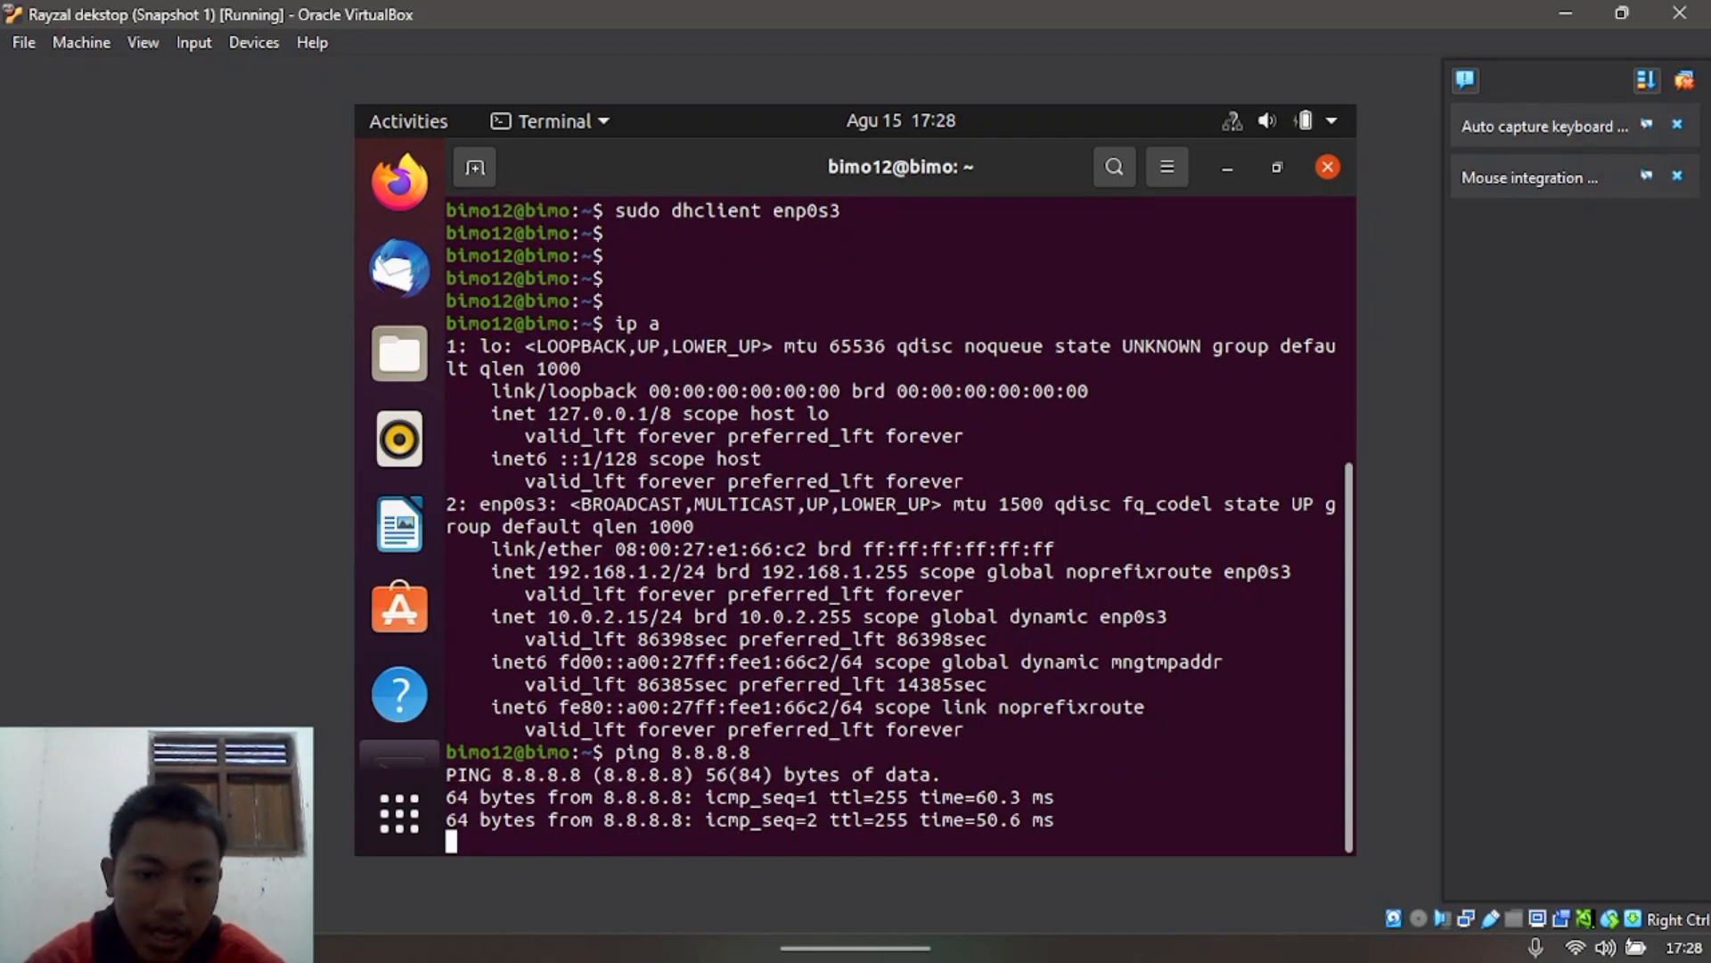
key("ctrl+c")
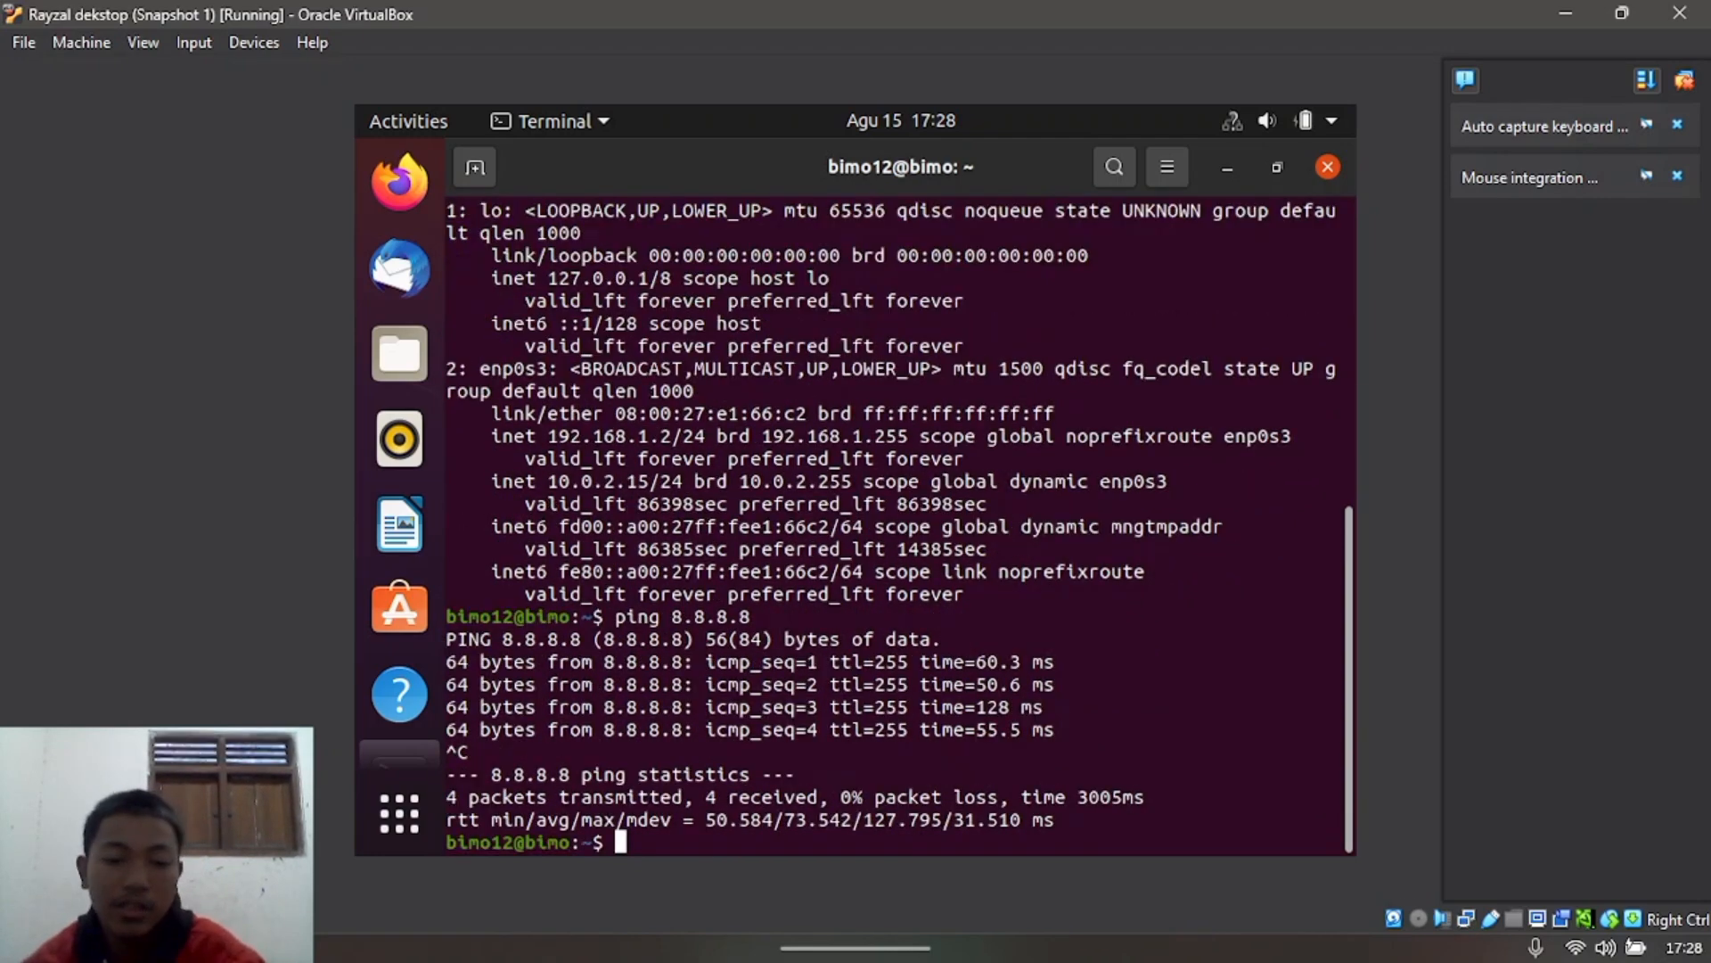
left_click(1566, 13)
Step: In the Snapshot 2 VM console, ping 8.8.8.8 and stop after three replies with 0% loss
mouse_move(1264, 918)
left_click(1150, 785)
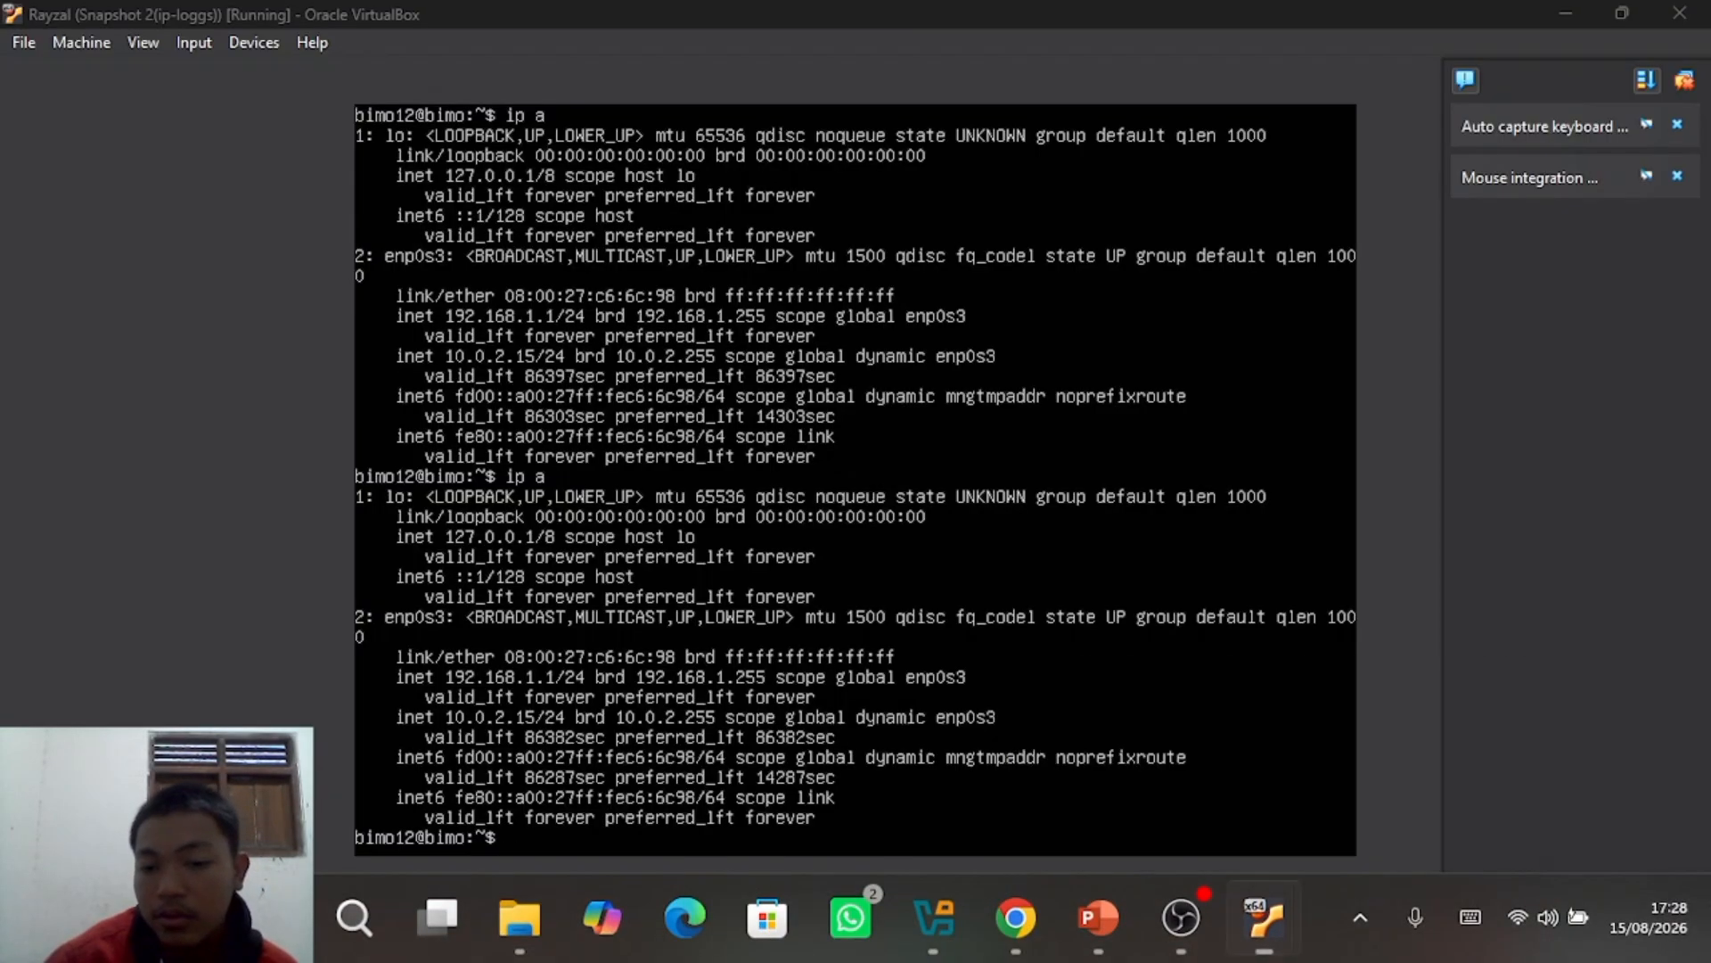
type("pin")
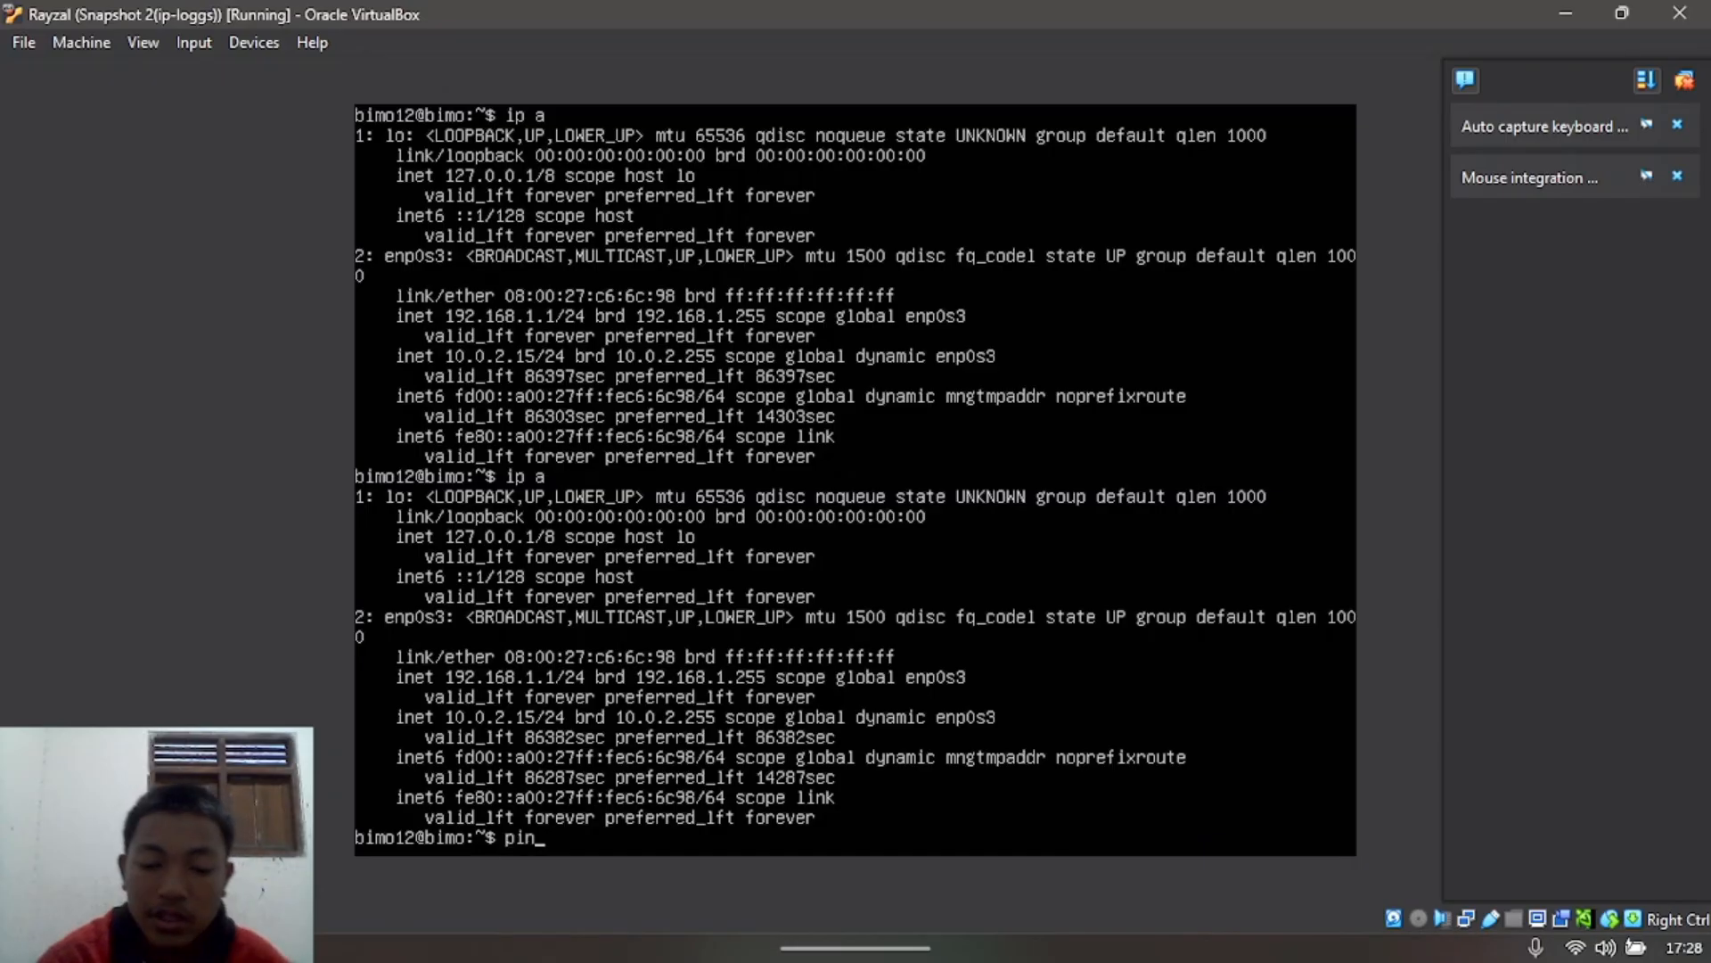
type("g 8.88.8")
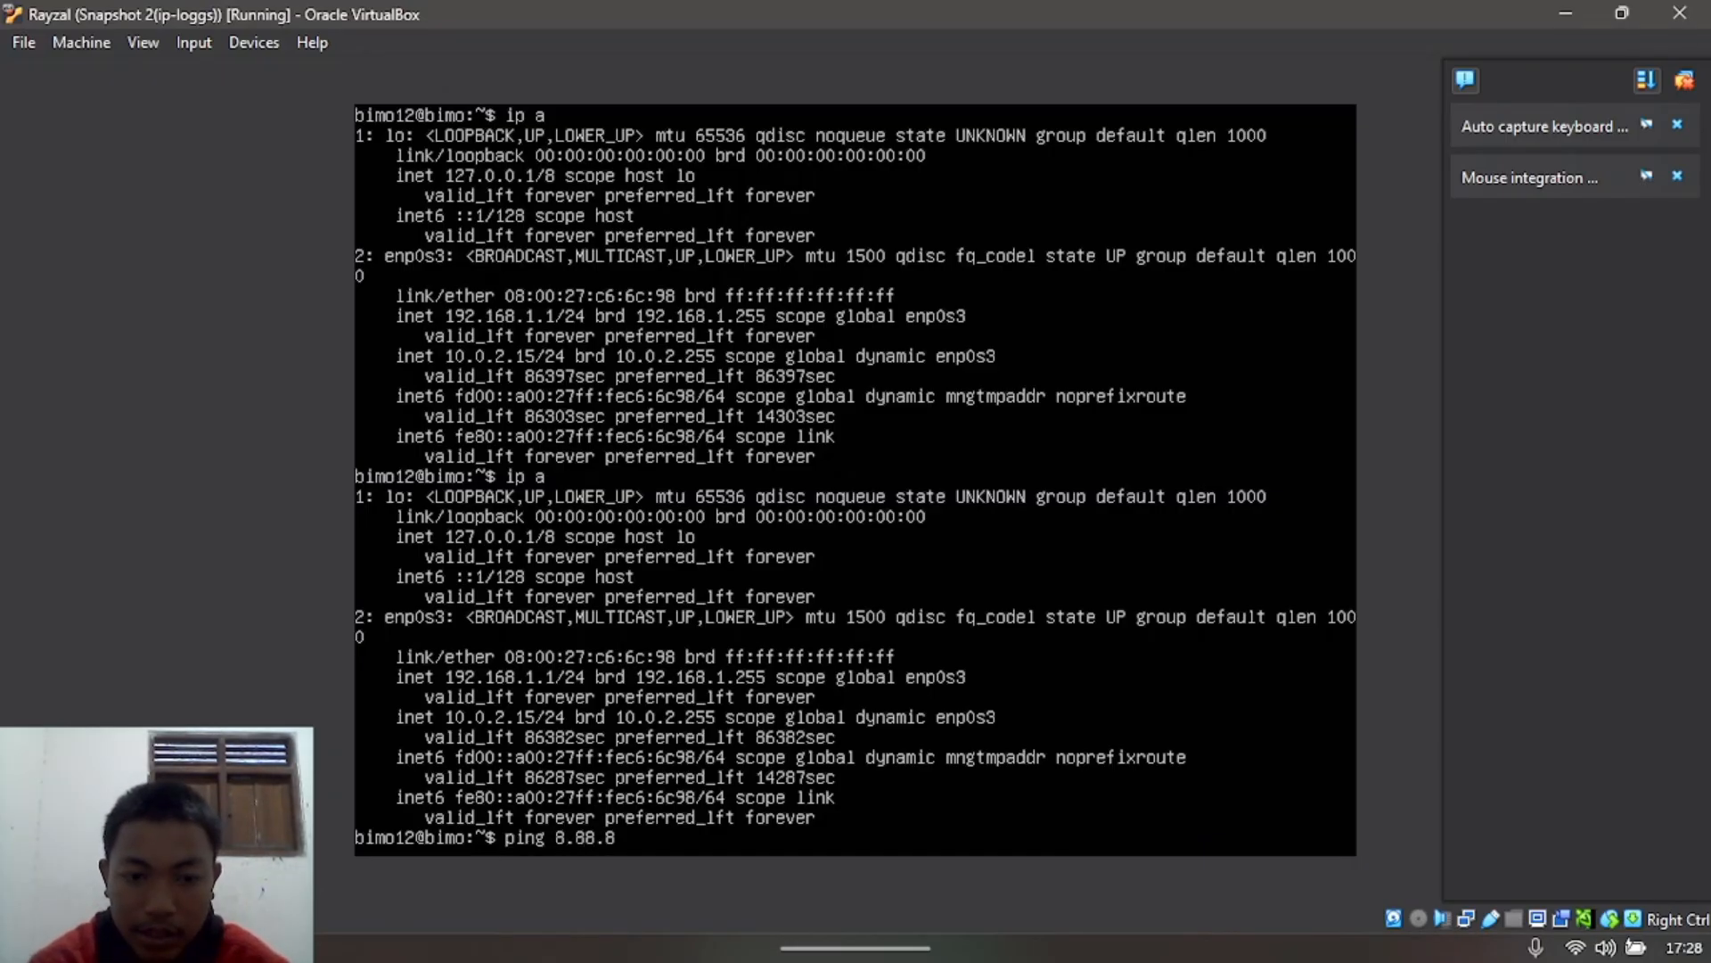
key("BackSpace")
key("BackSpace")
key("BackSpace")
type(".8")
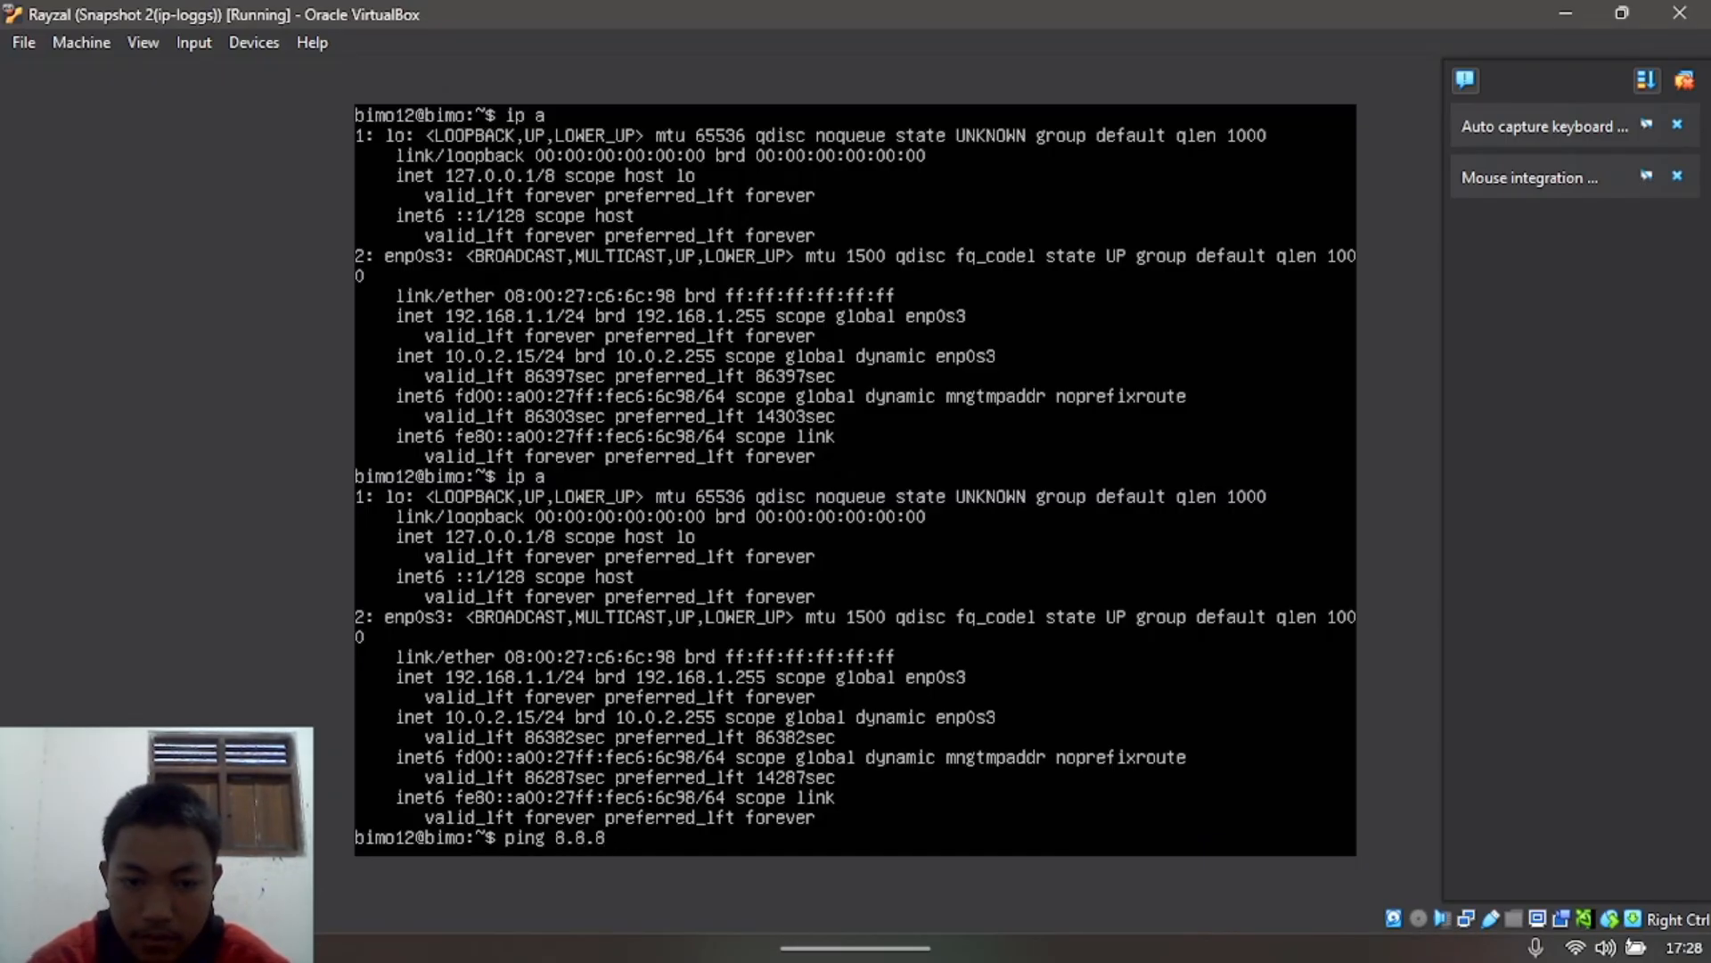
key("Return")
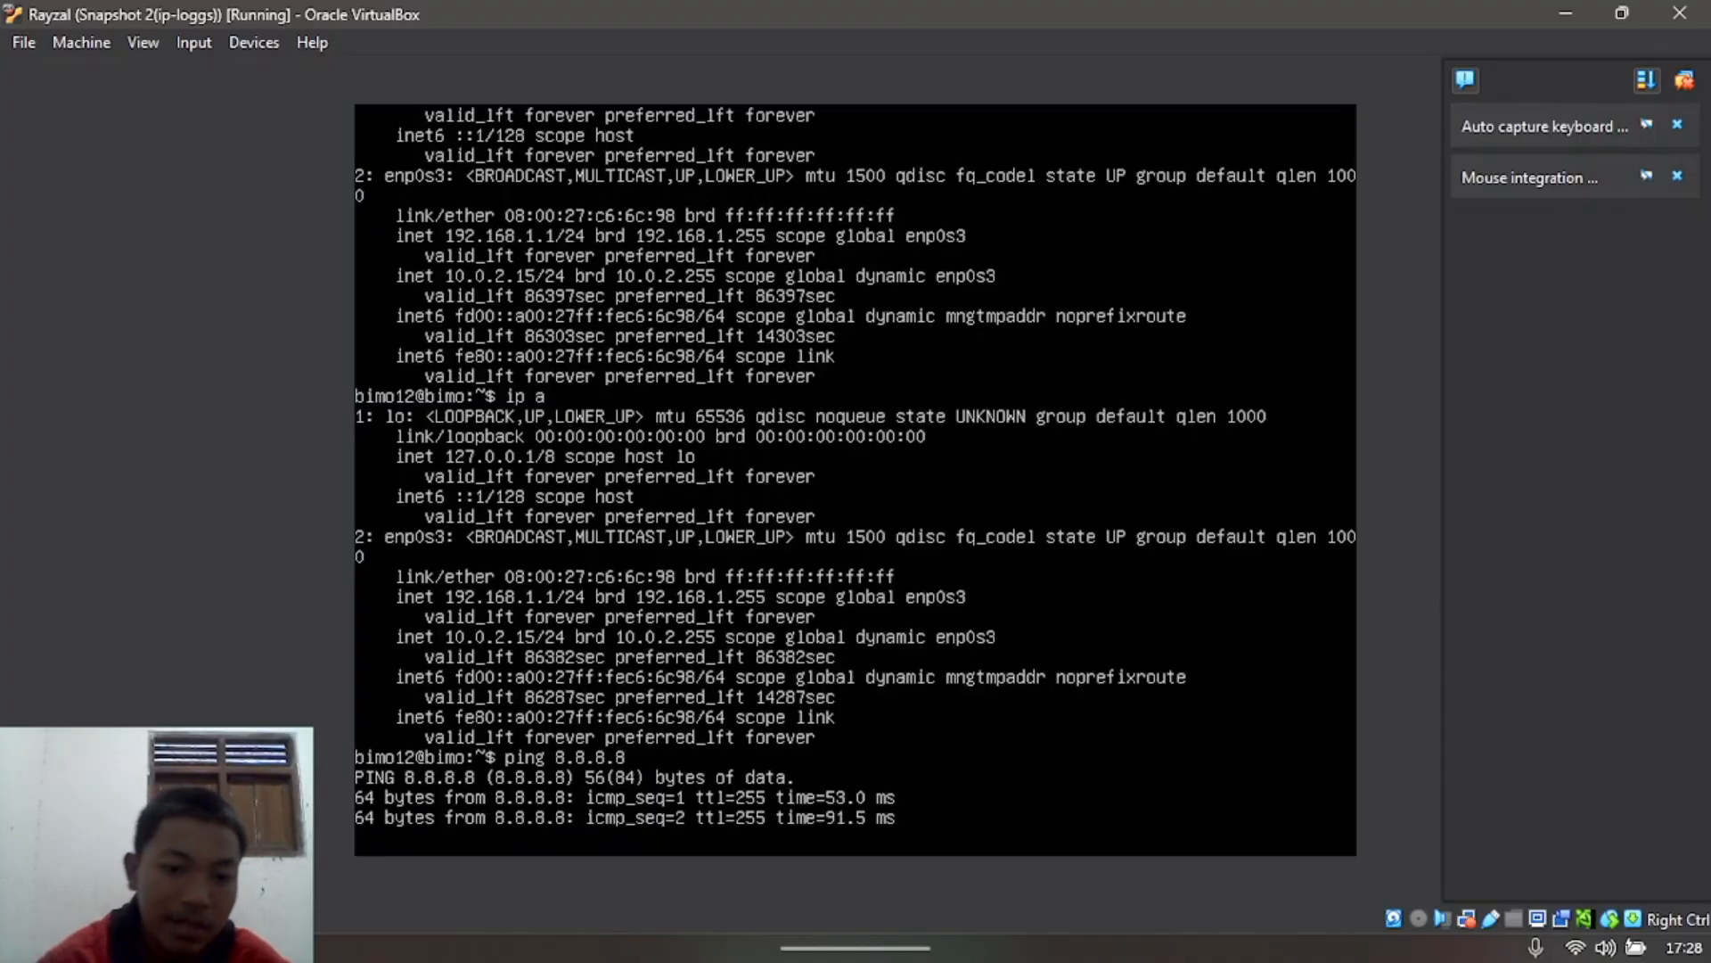
key("ctrl+c")
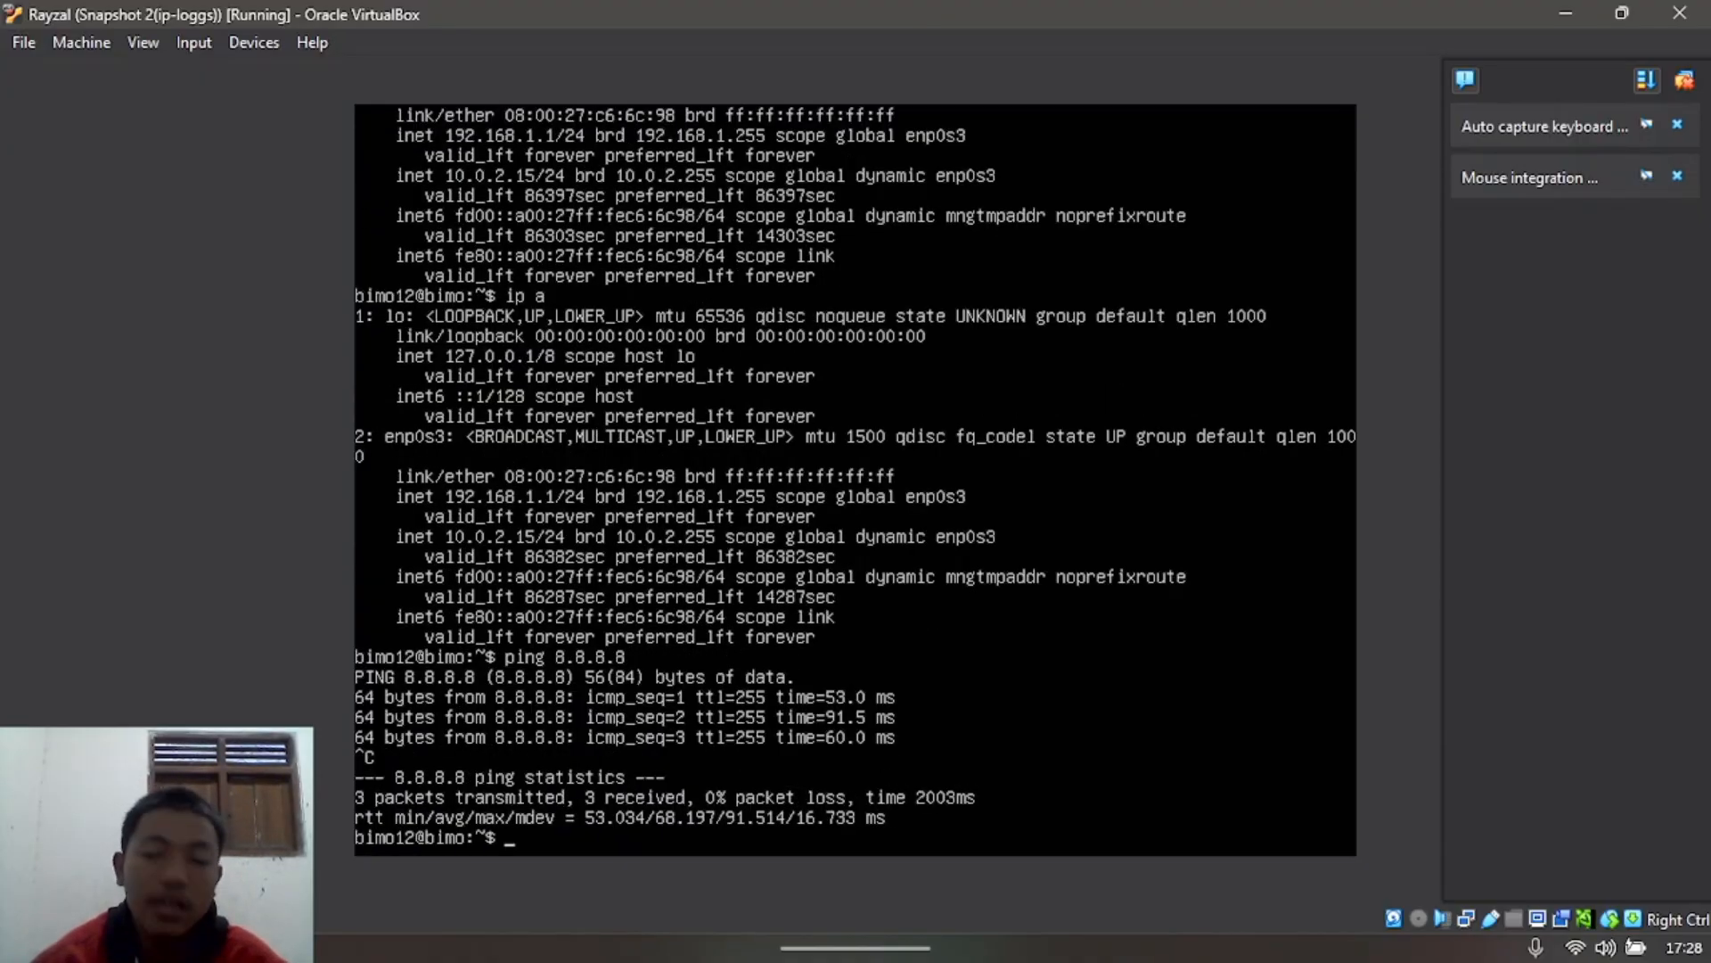
Step: Present the deck from slide 1 to slide 4 'Mode Bridged Adapter', then end and minimize PowerPoint
left_click(1571, 12)
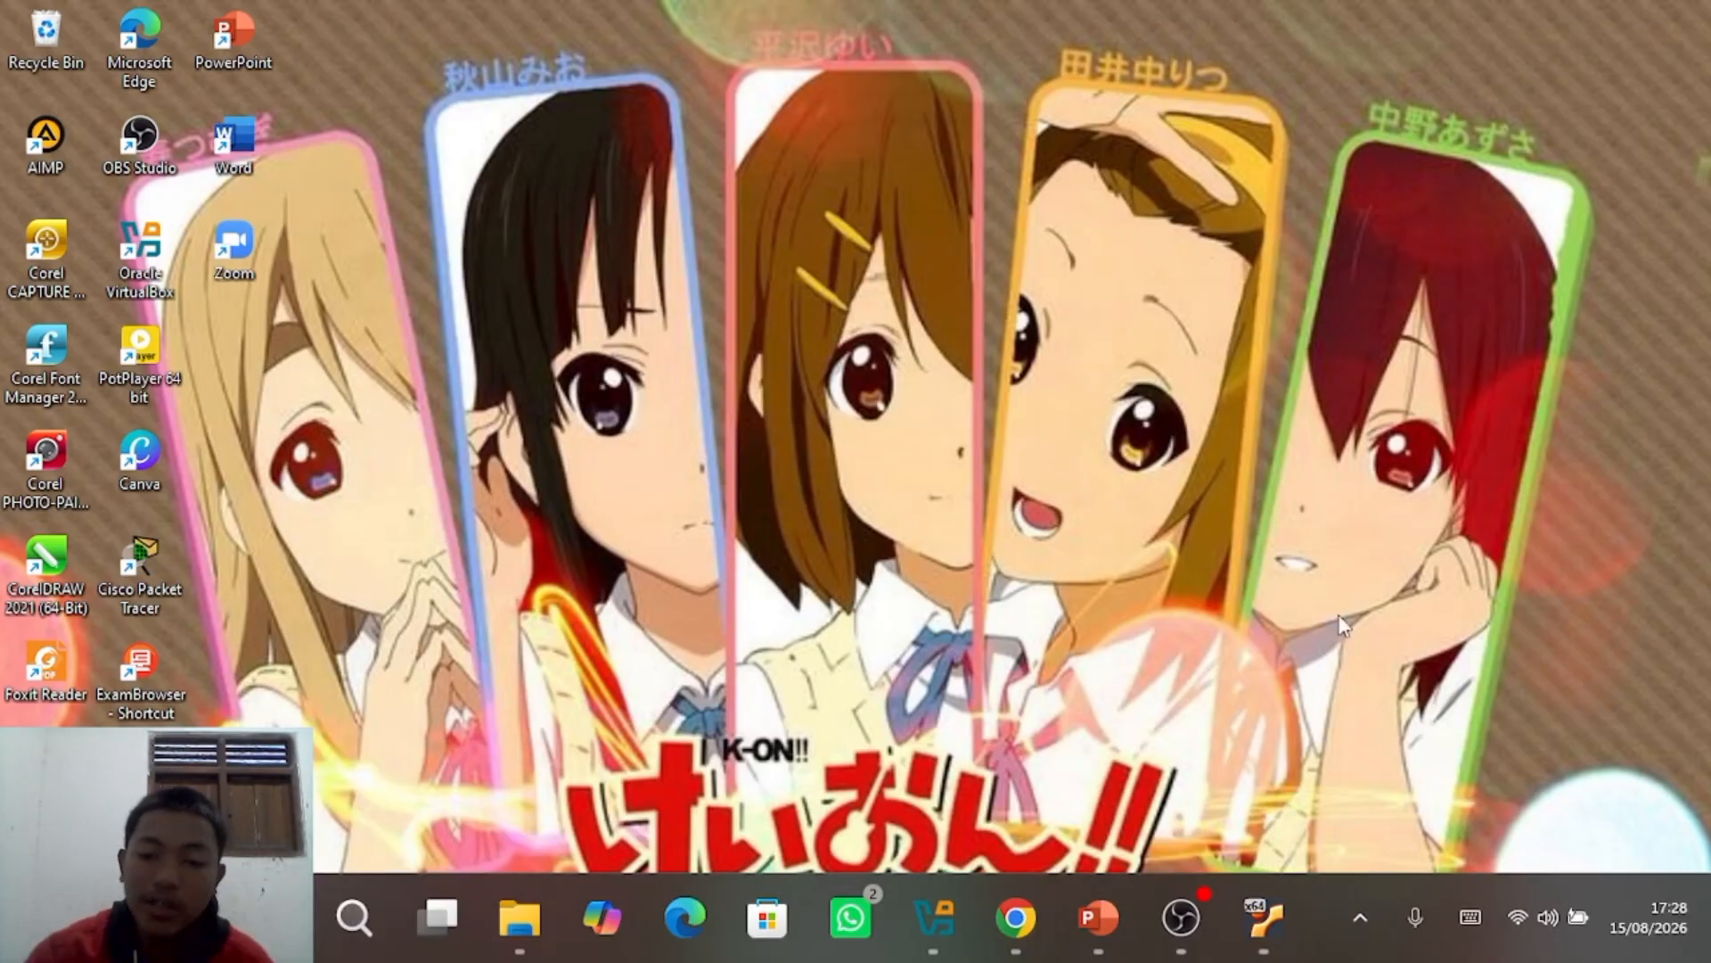
left_click(1125, 901)
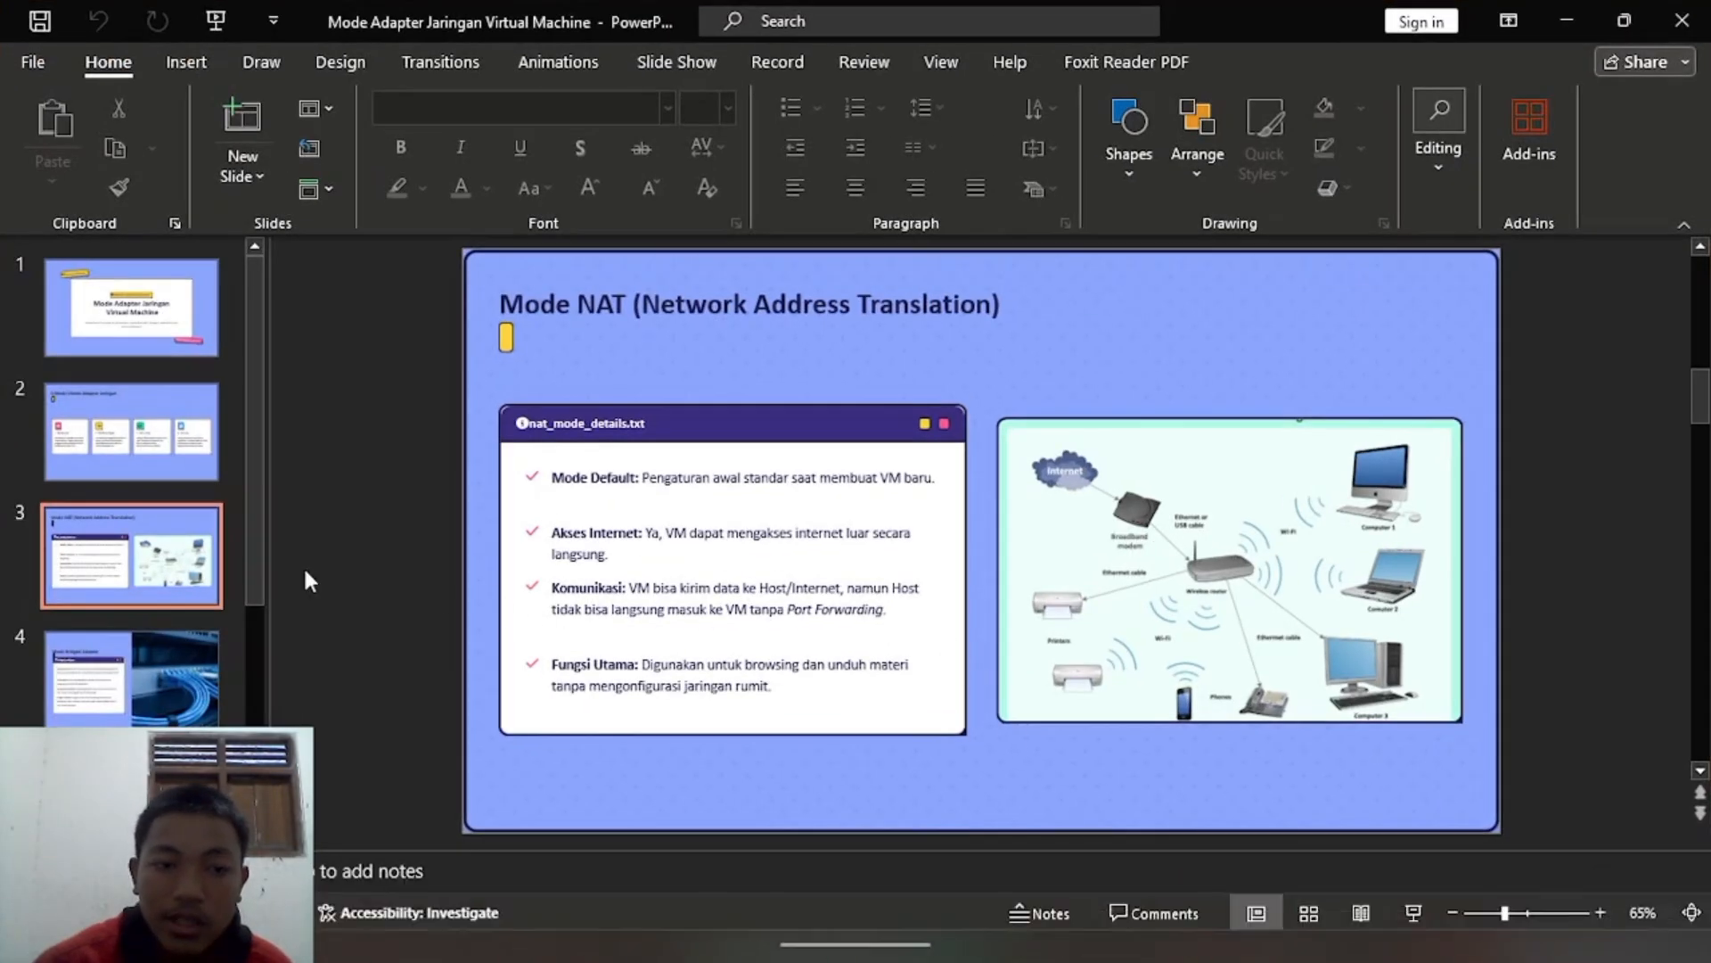
key("F5")
key("Right")
key("Right")
key("Right")
key("Right")
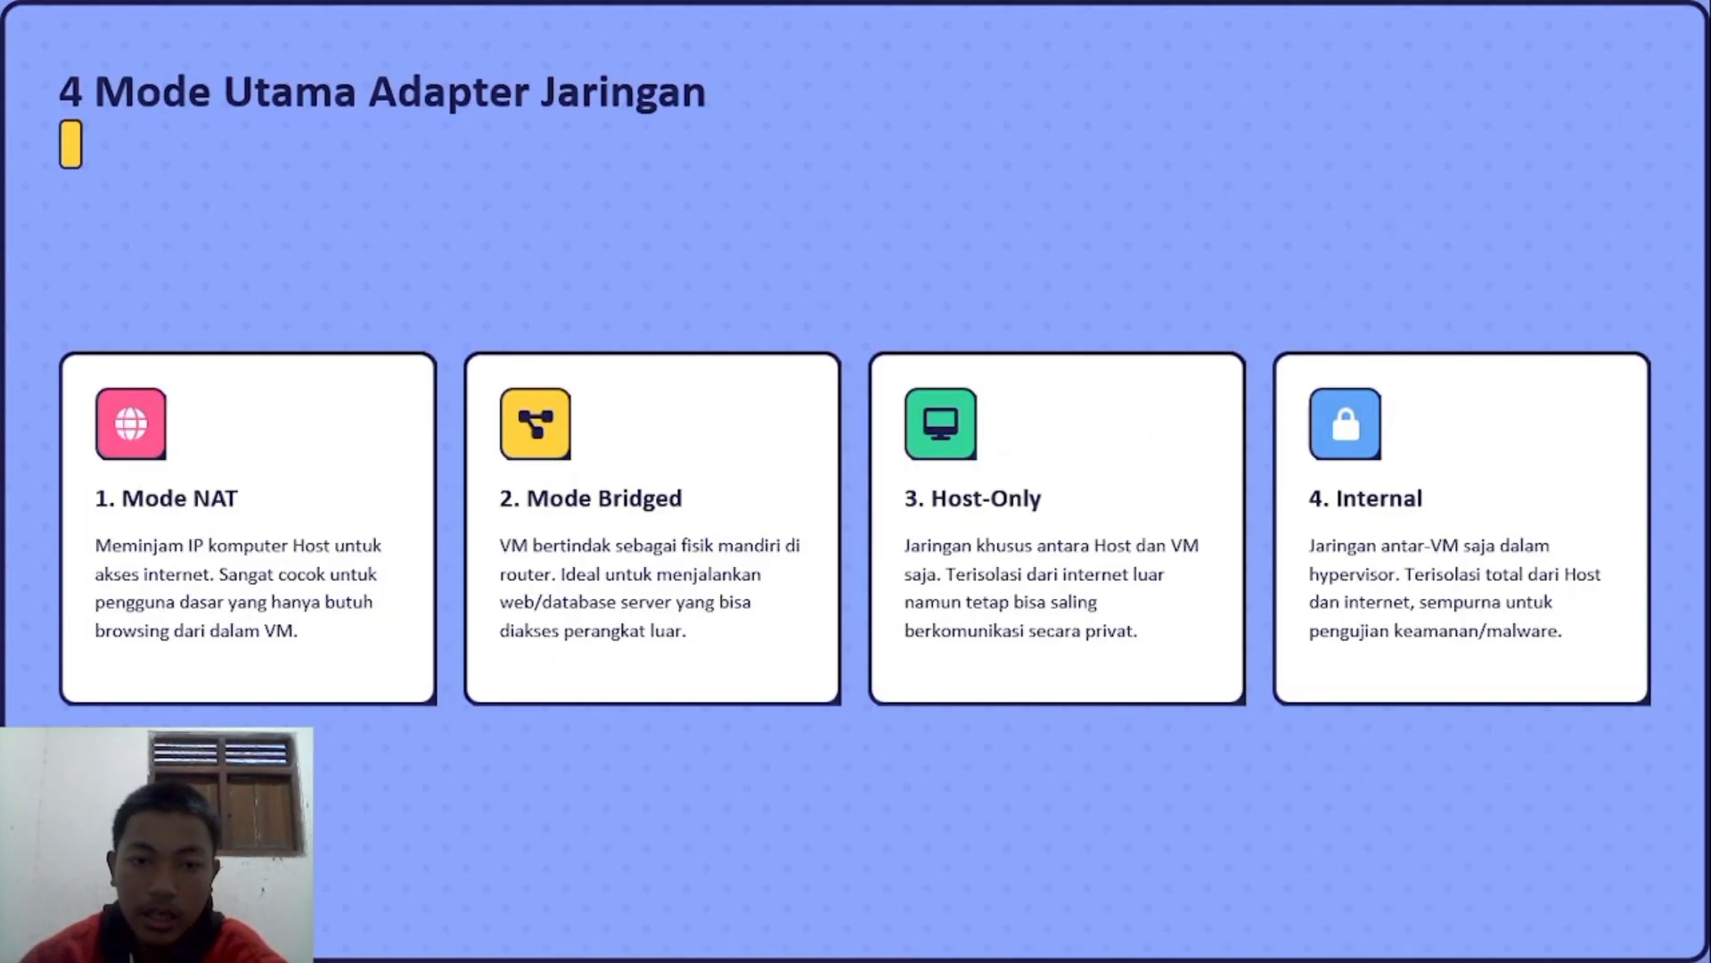
key("Right")
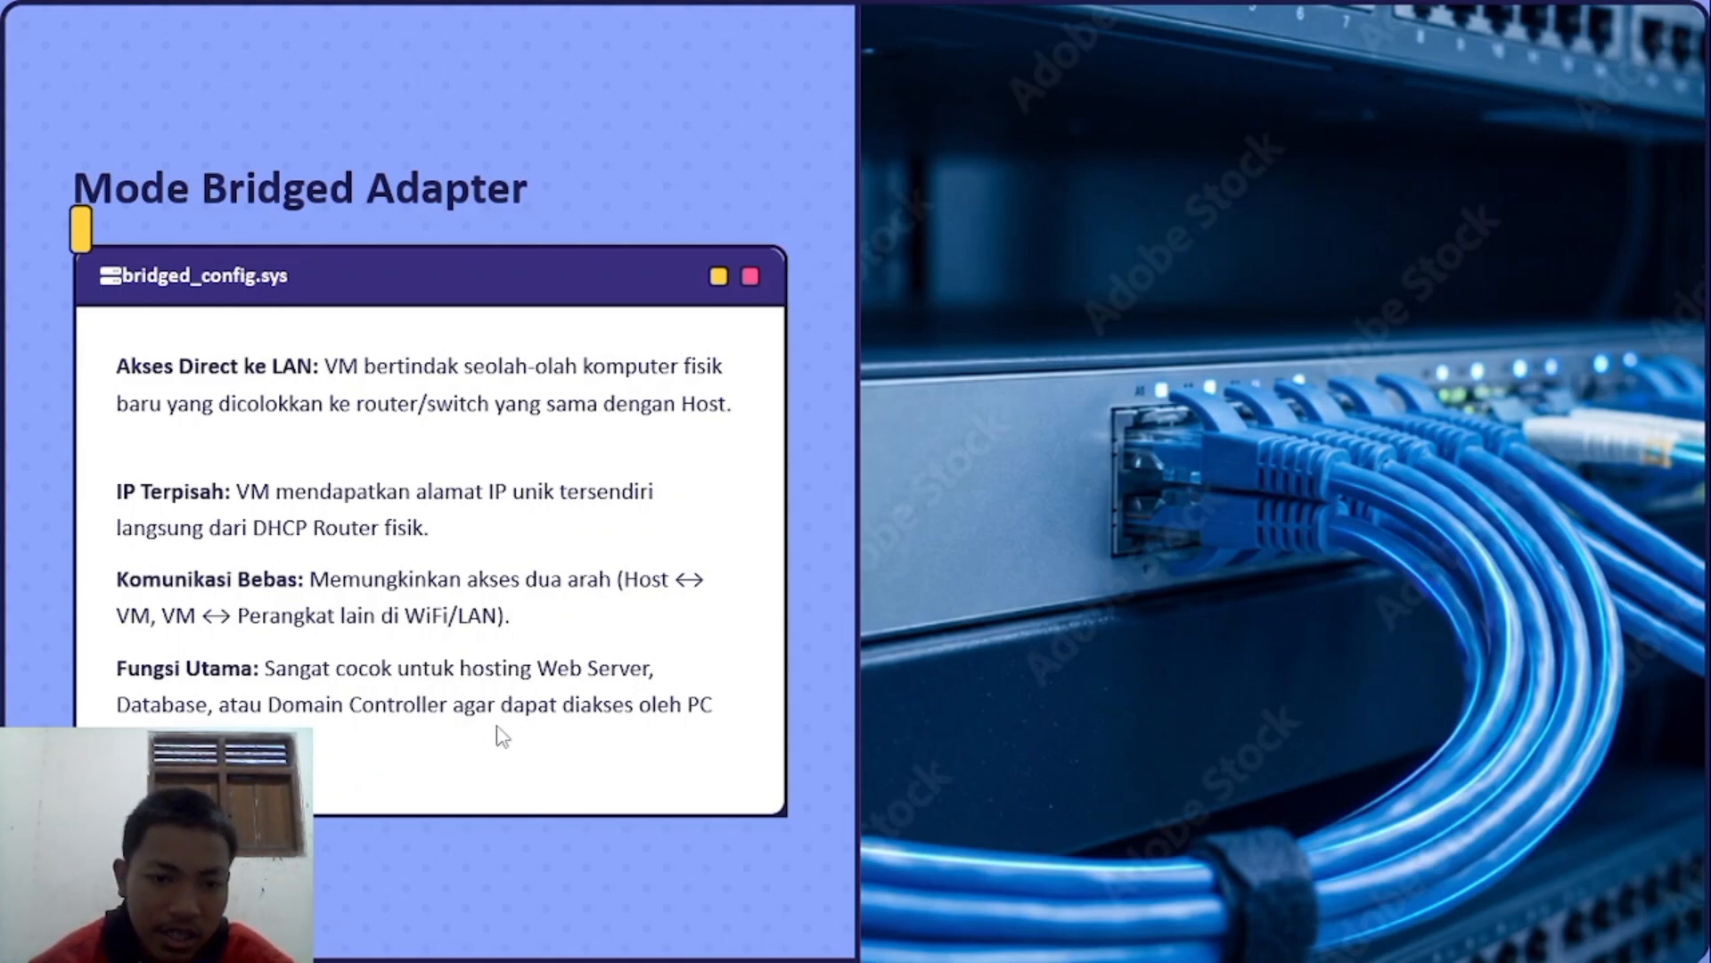
key("Escape")
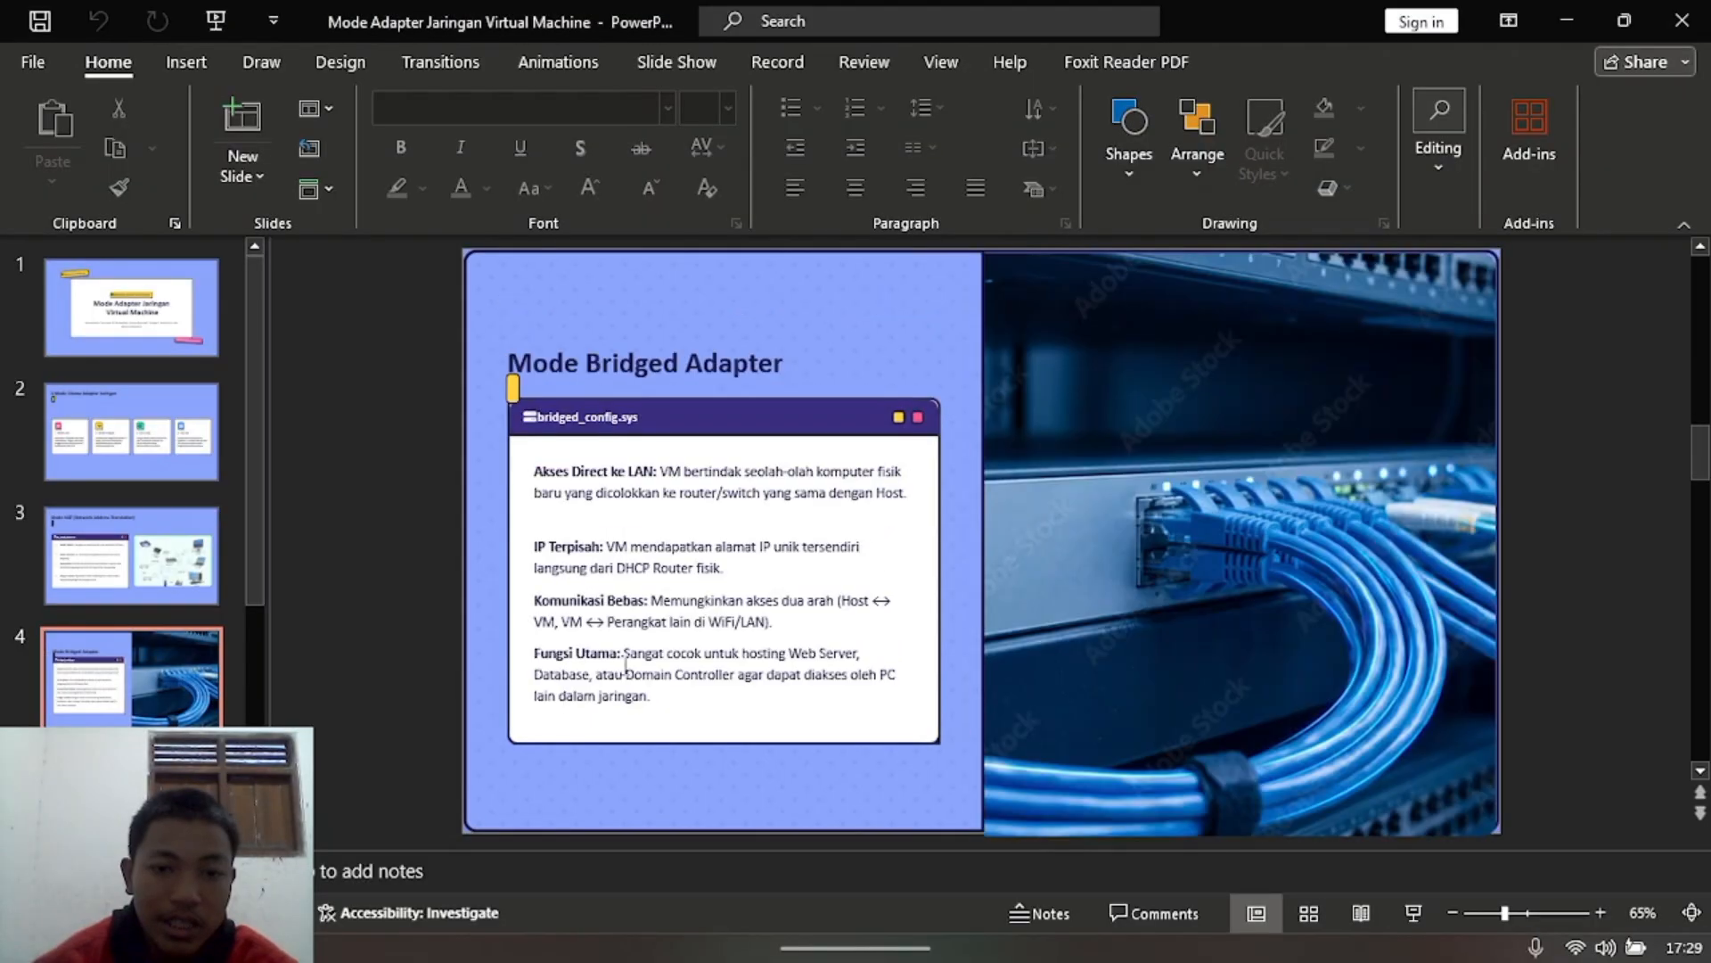
left_click(1562, 14)
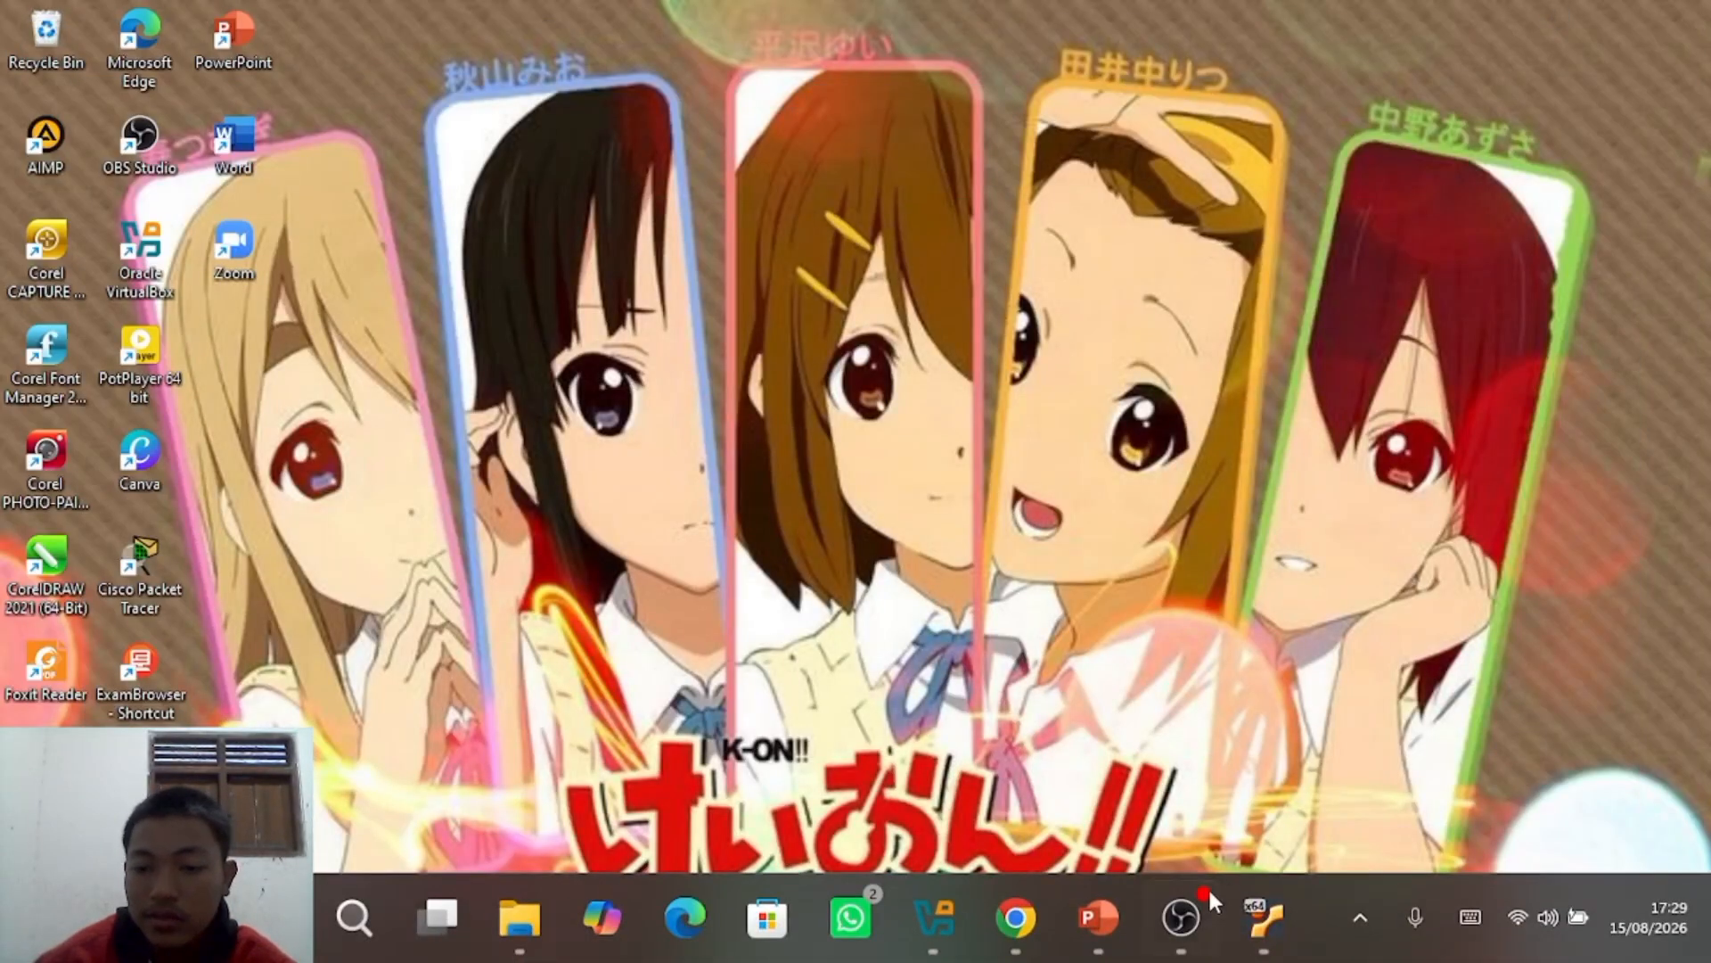
Step: Attach the Snapshot 2 VM's Adapter 1 to Bridged Adapter and save
left_click(953, 911)
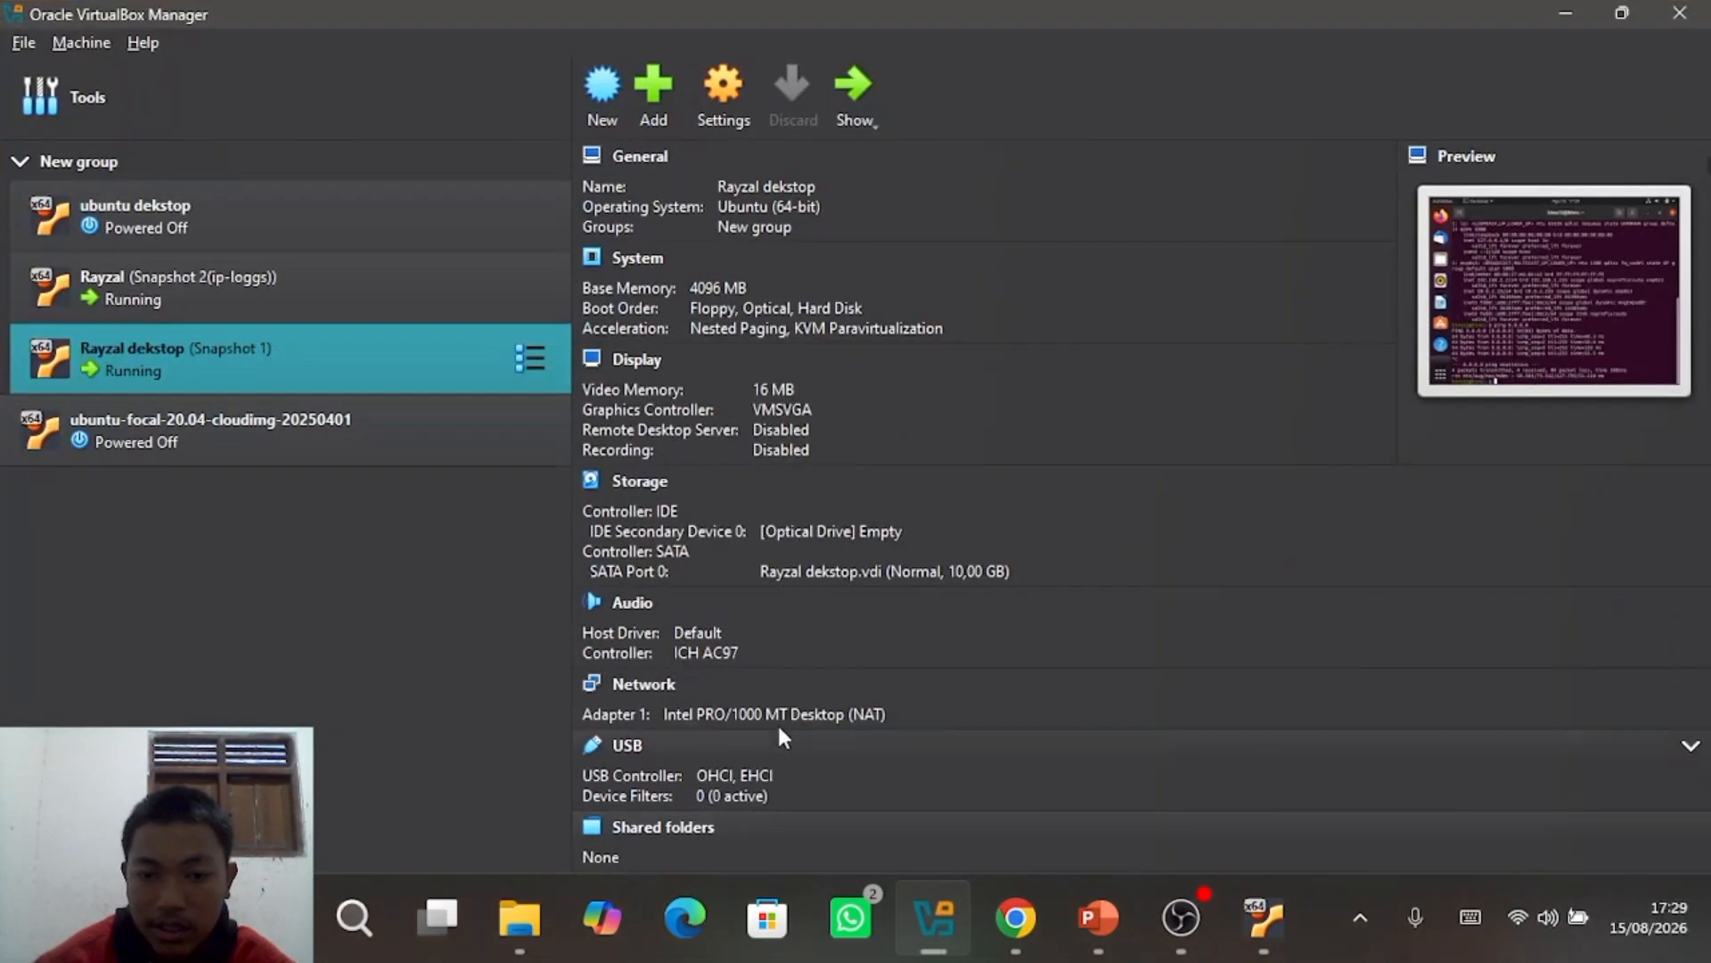
left_click(471, 301)
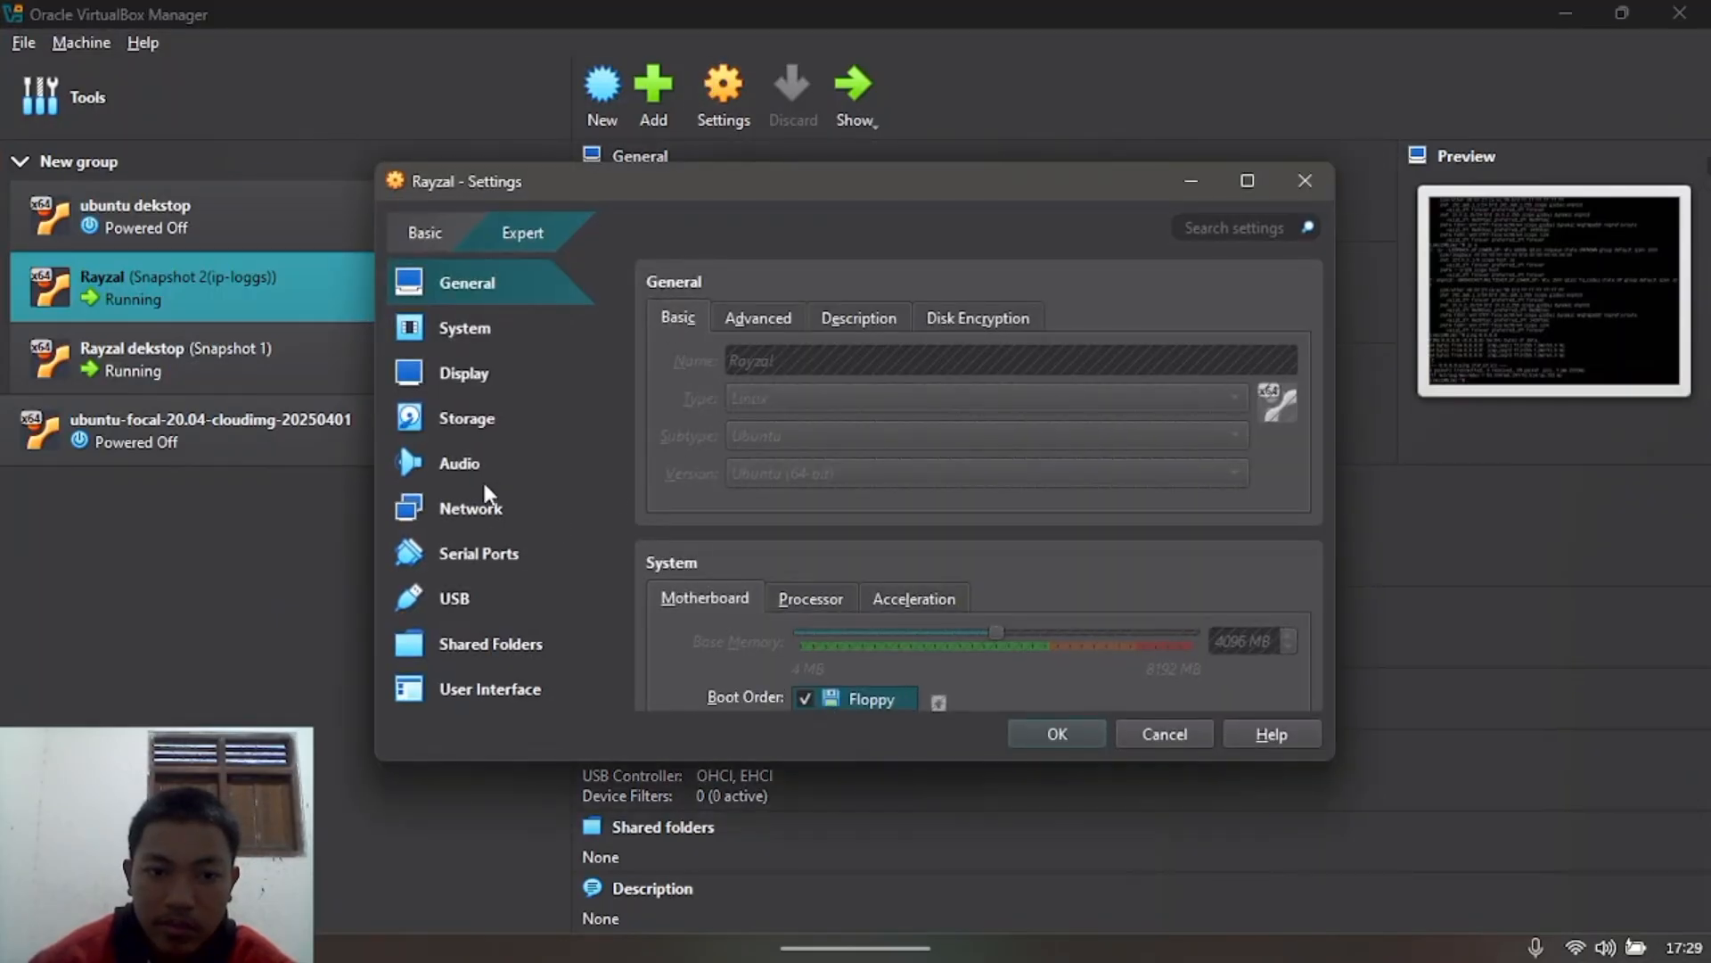
left_click(481, 506)
left_click(902, 395)
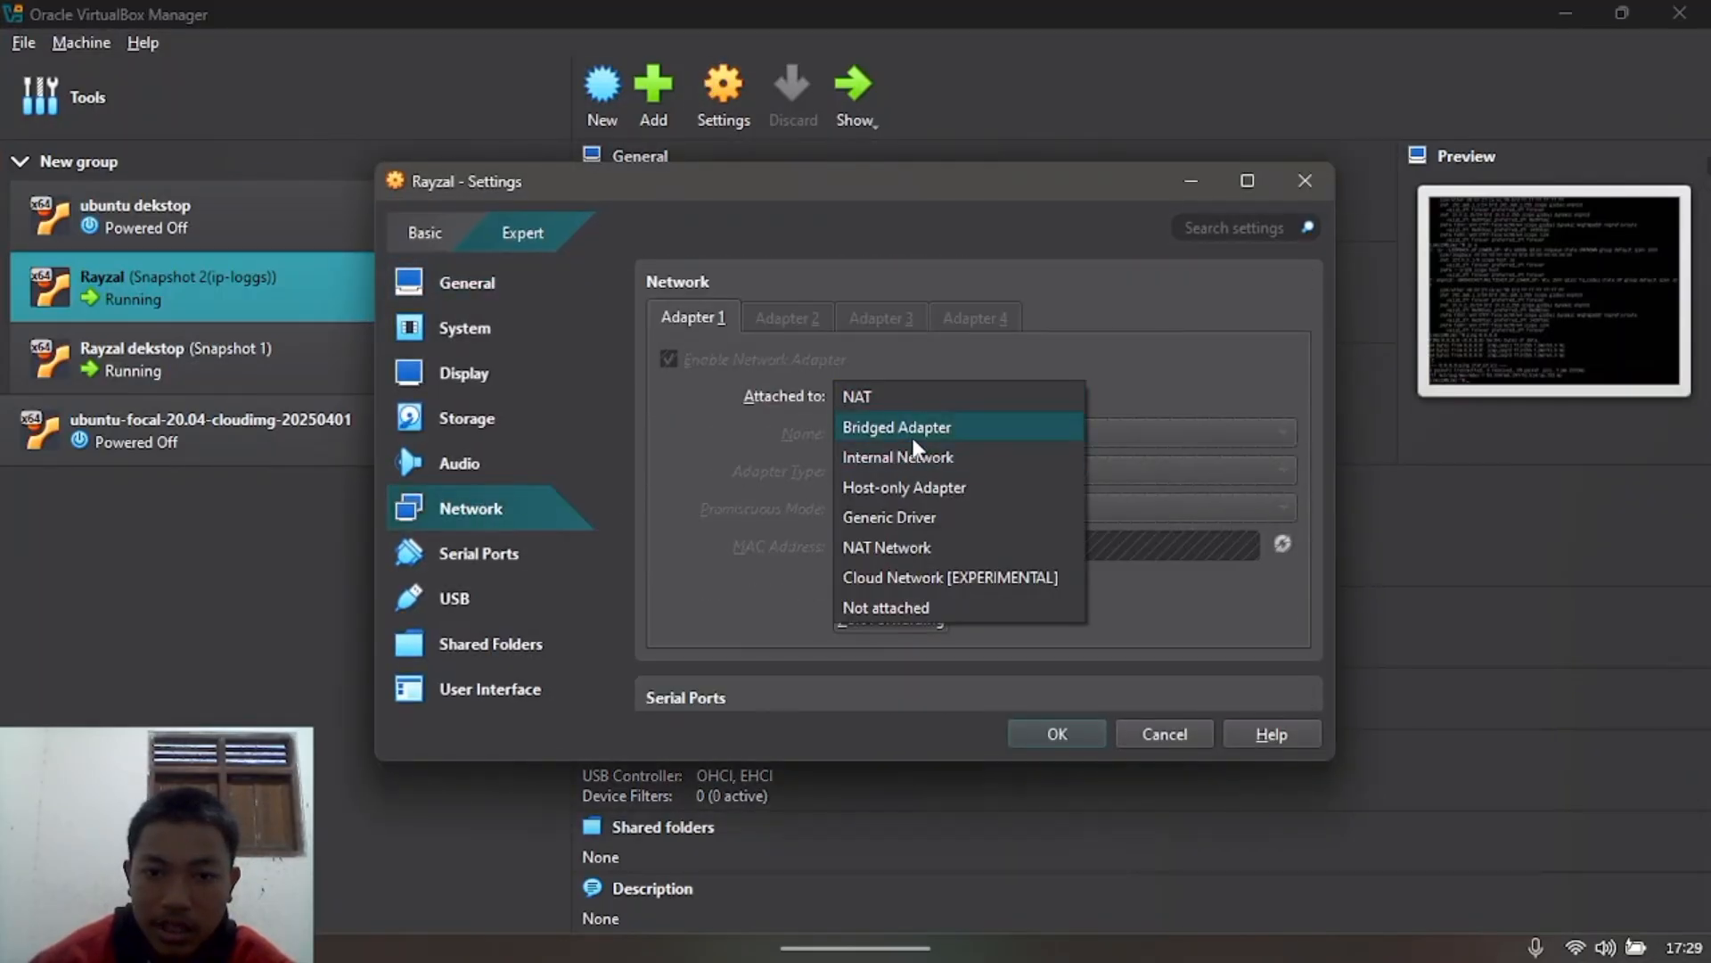
left_click(913, 431)
left_click(1051, 733)
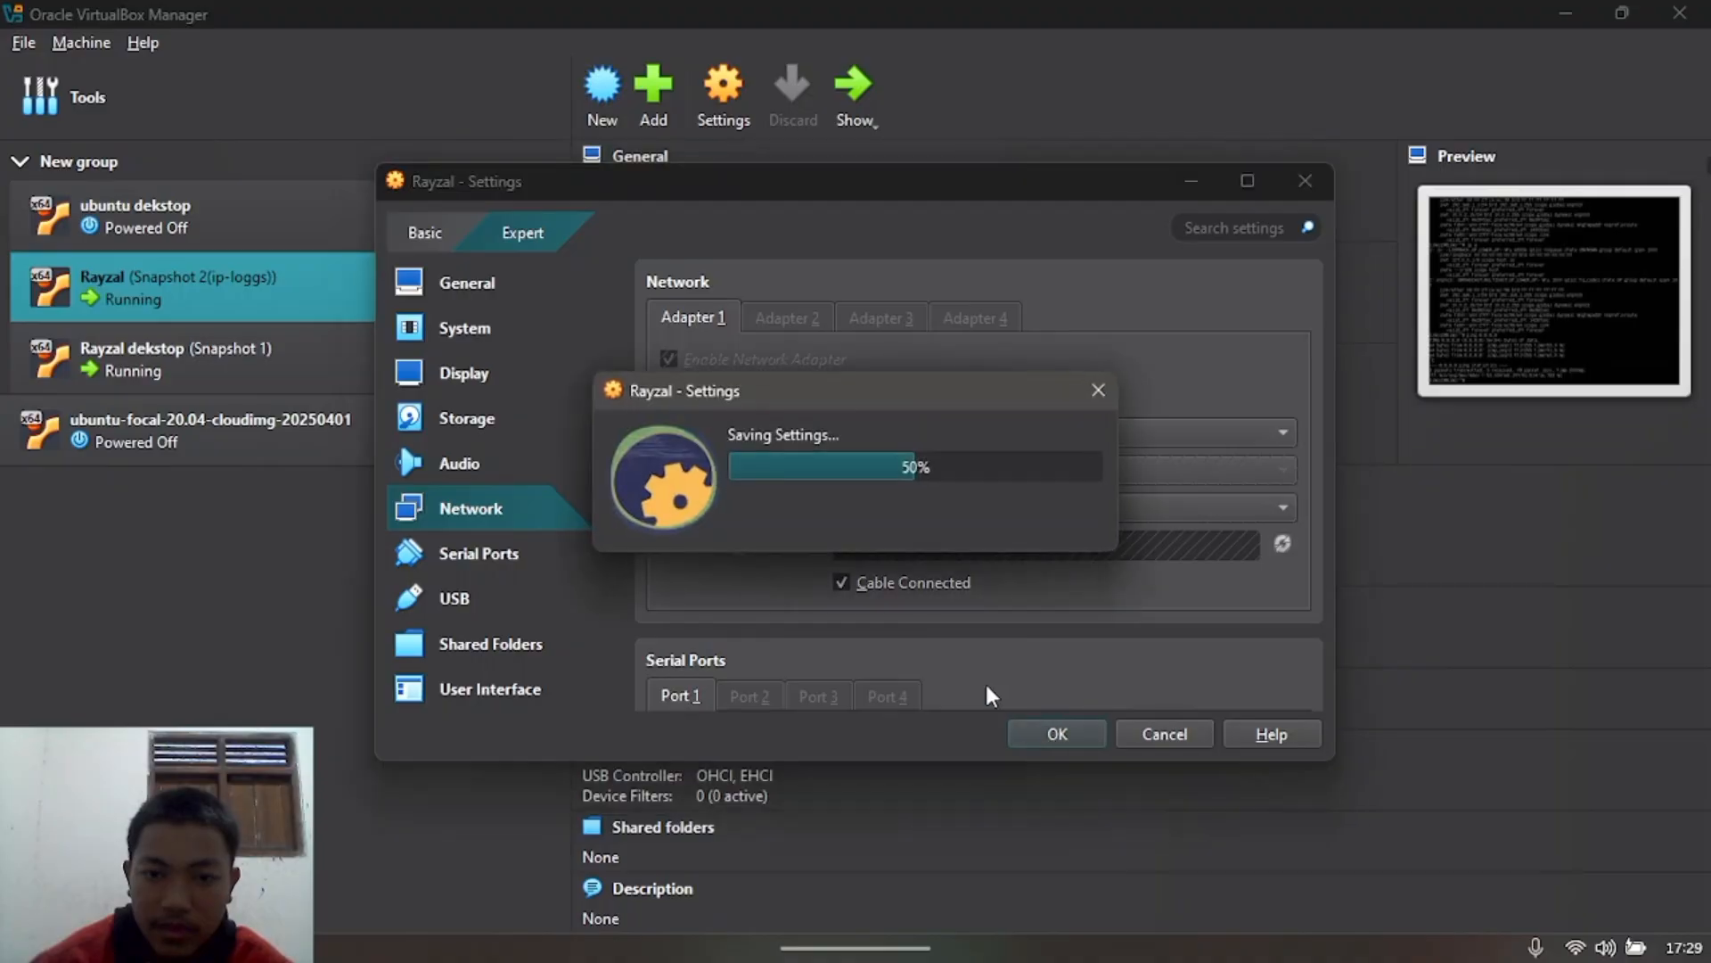
Step: Attach the desktop VM's Adapter 1 to Bridged Adapter, save, and minimize the manager
left_click(344, 362)
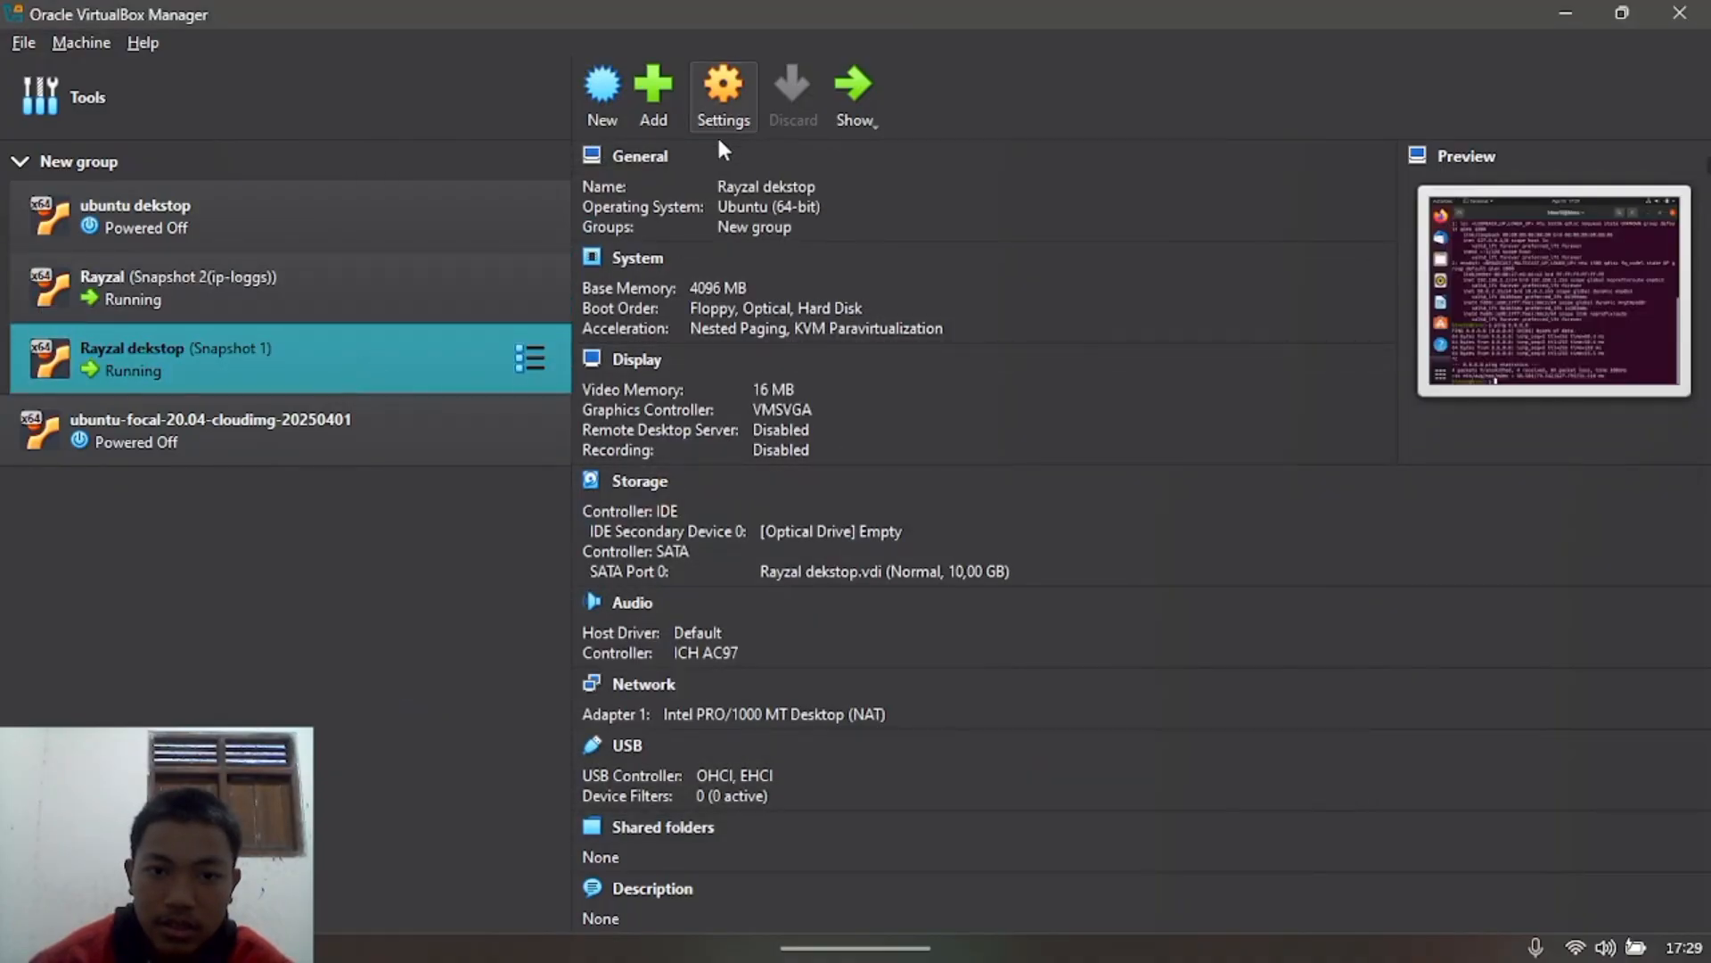
left_click(723, 89)
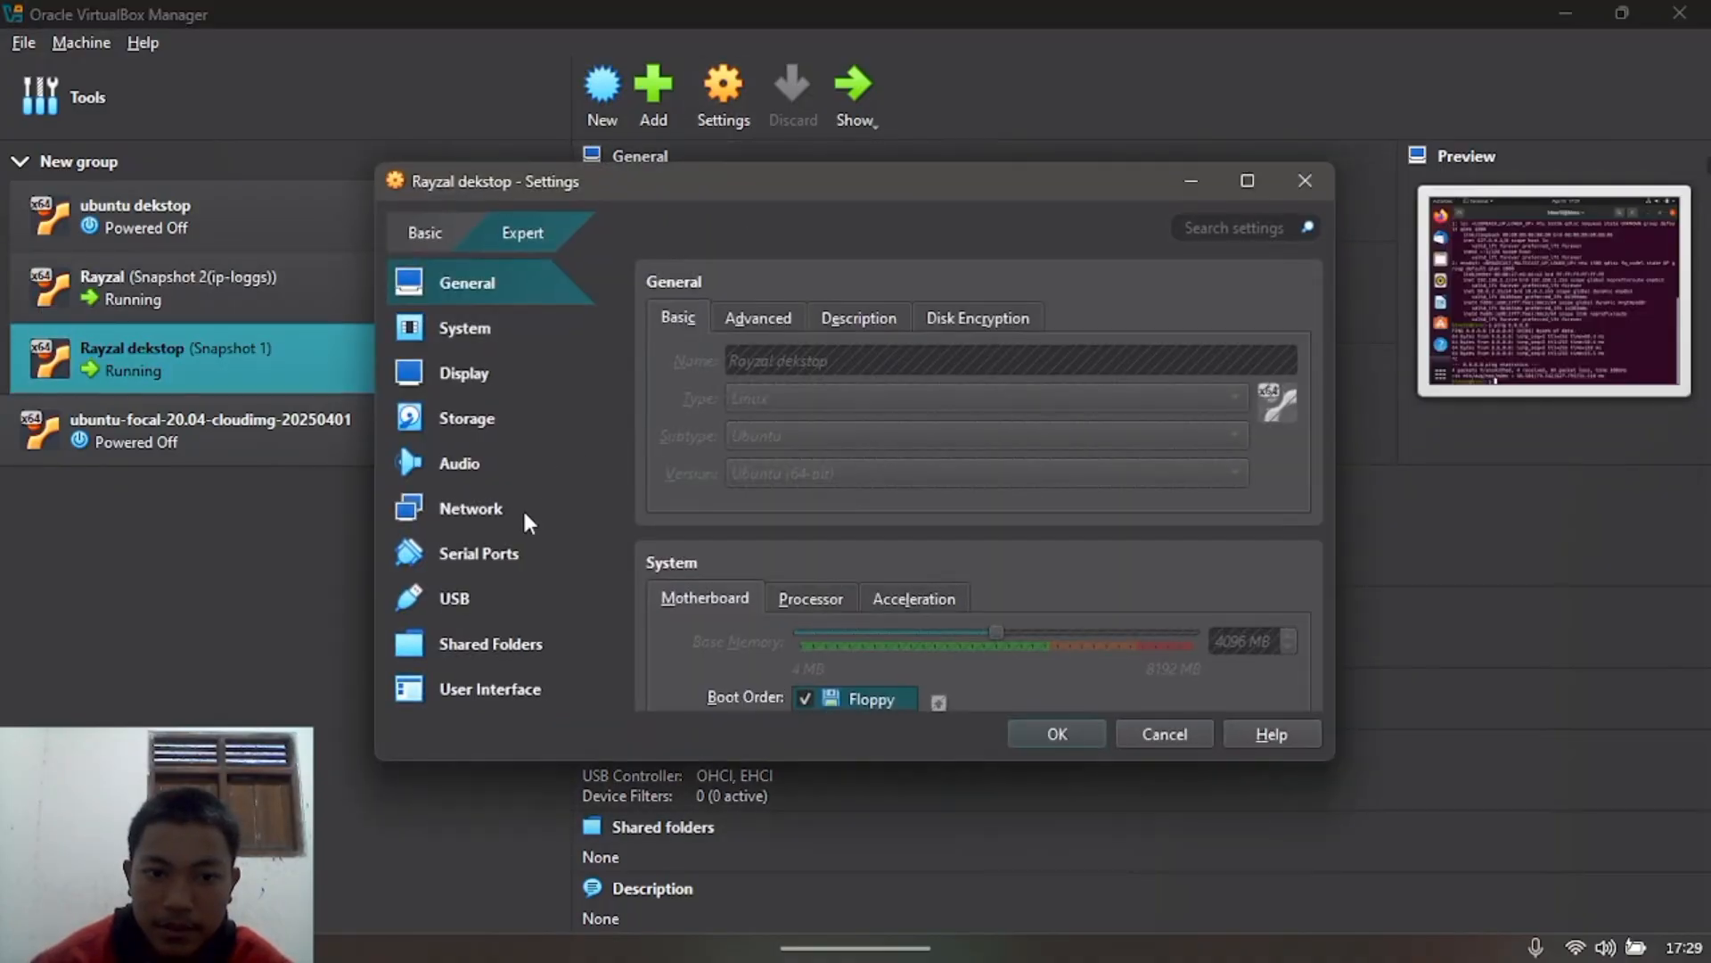
left_click(511, 517)
left_click(1009, 396)
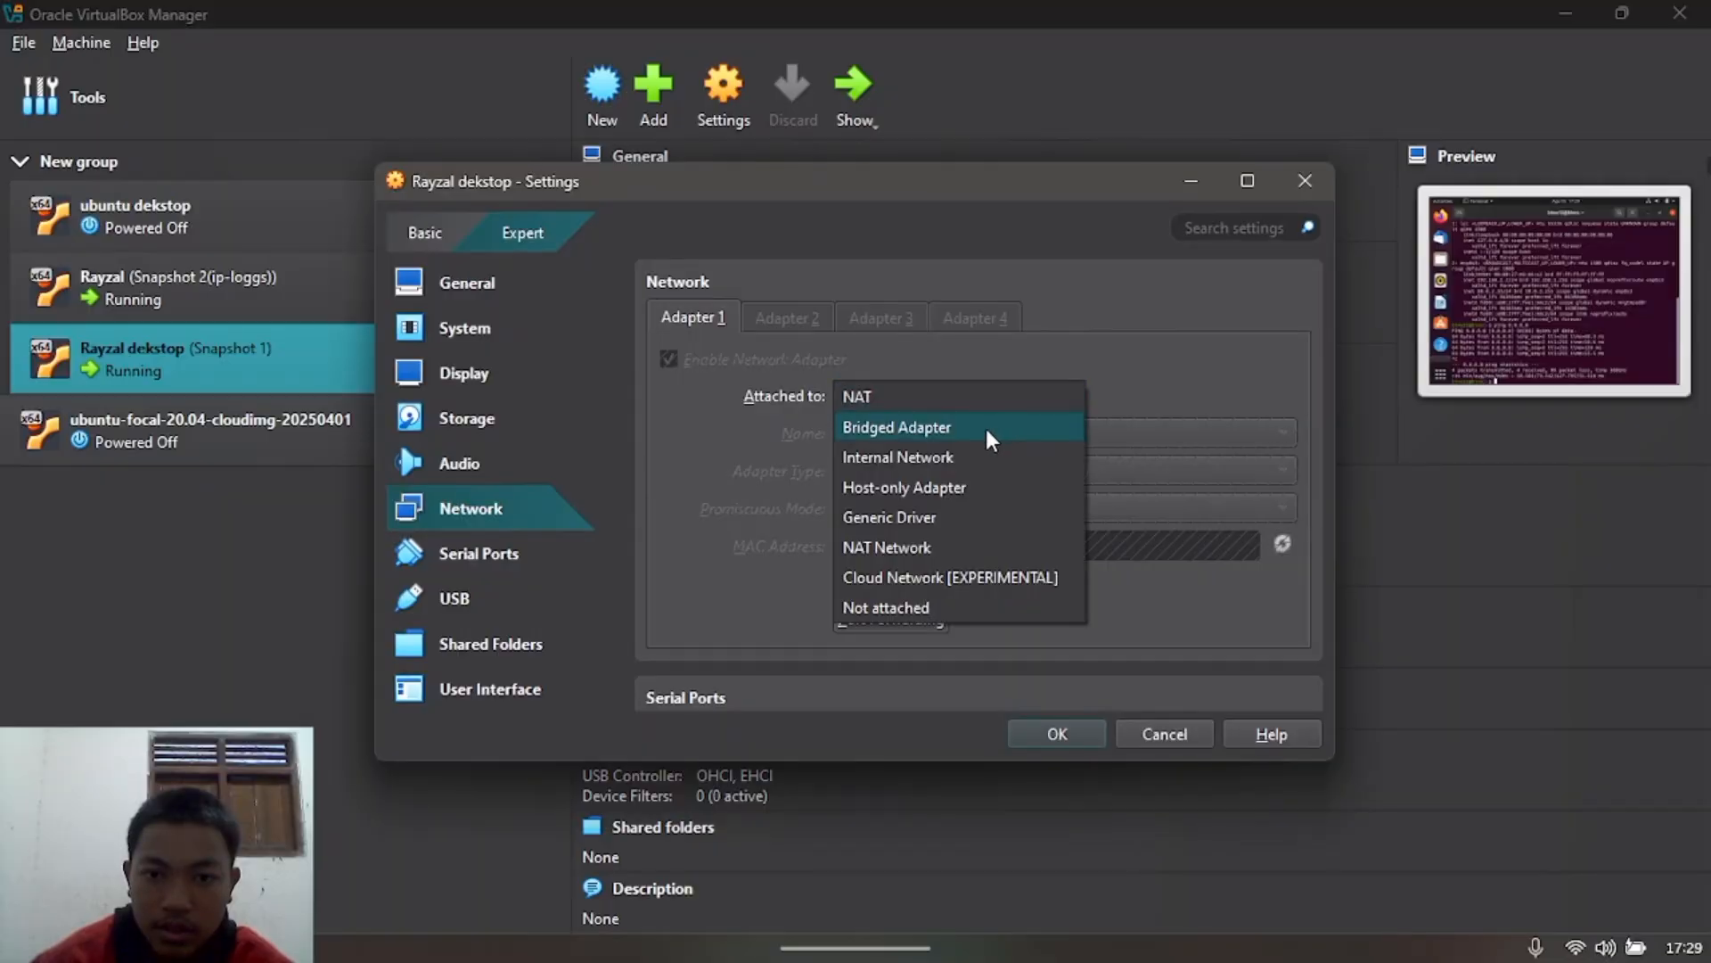
left_click(986, 427)
left_click(1038, 733)
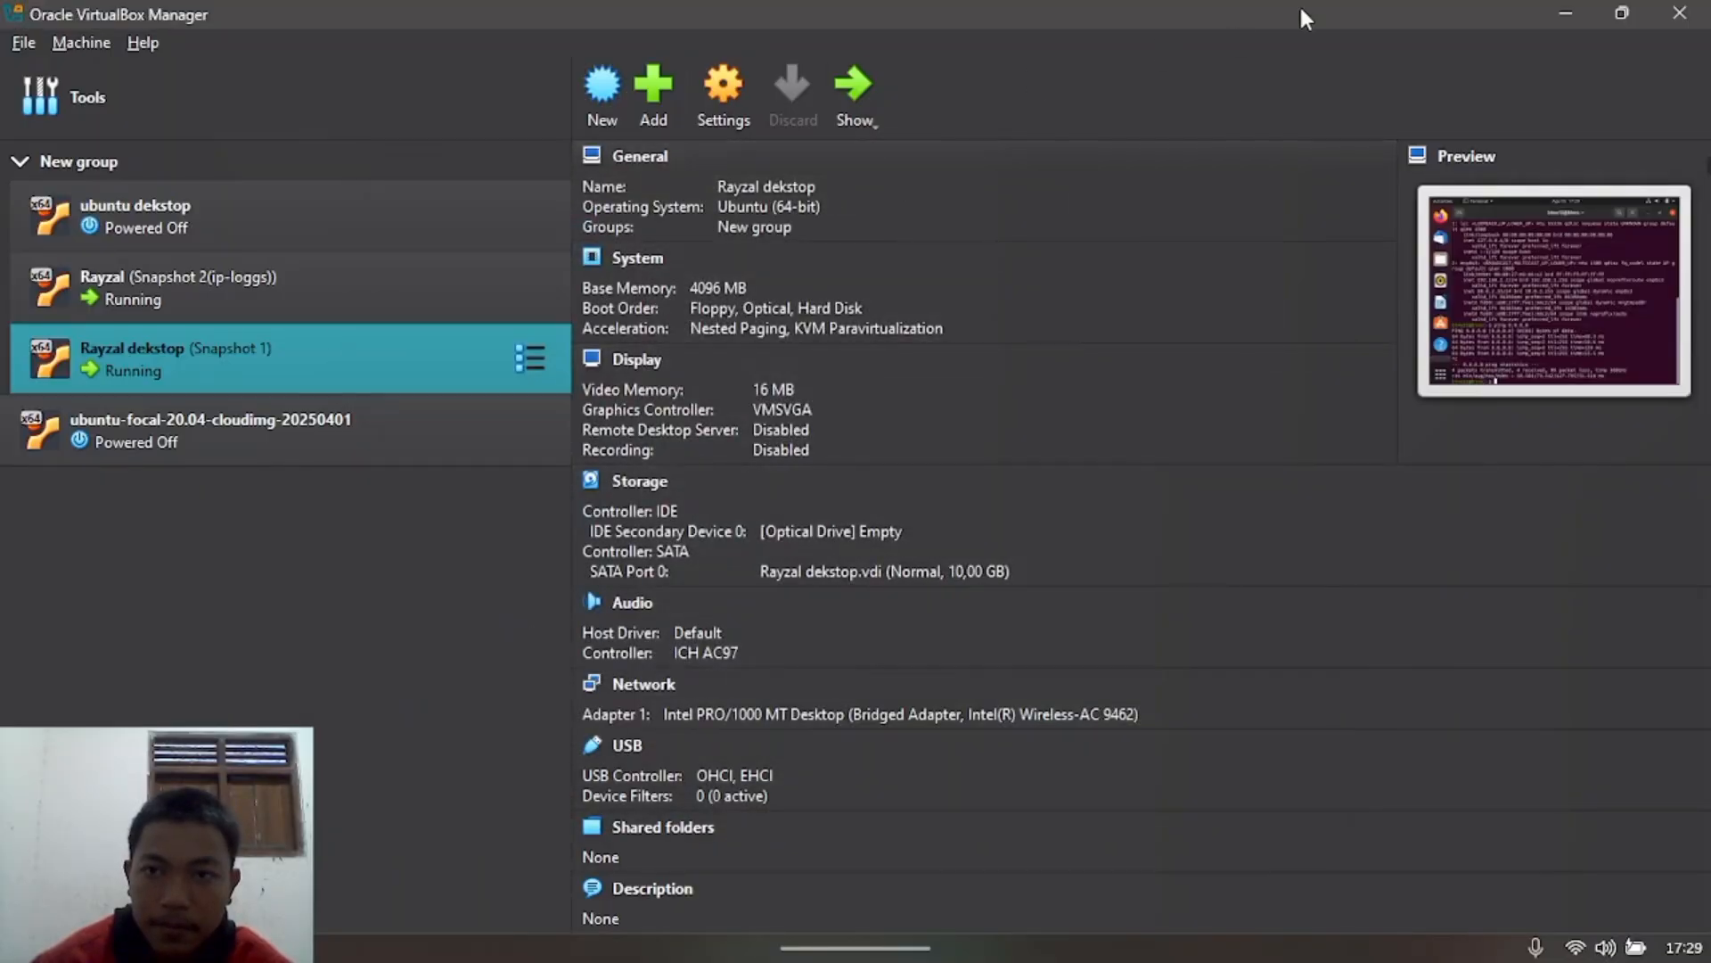
left_click(1592, 15)
Step: In the Snapshot 2 VM console, list interfaces with ip a and release the enp0s3 lease
mouse_move(1264, 918)
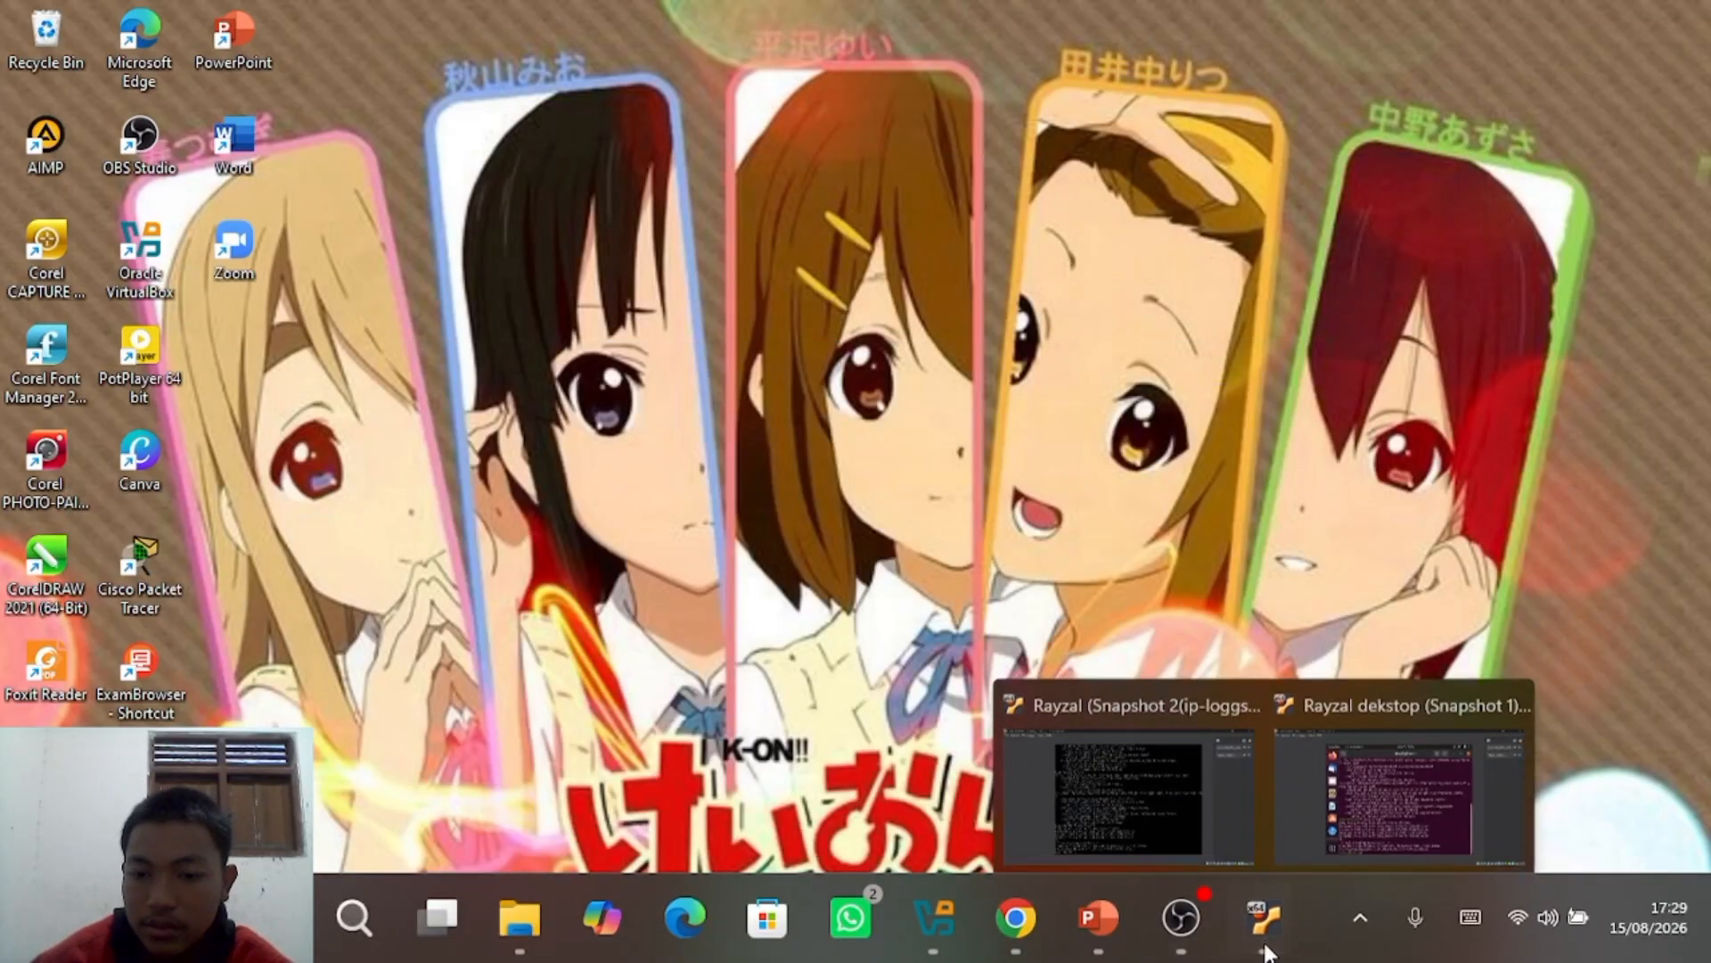
left_click(1123, 785)
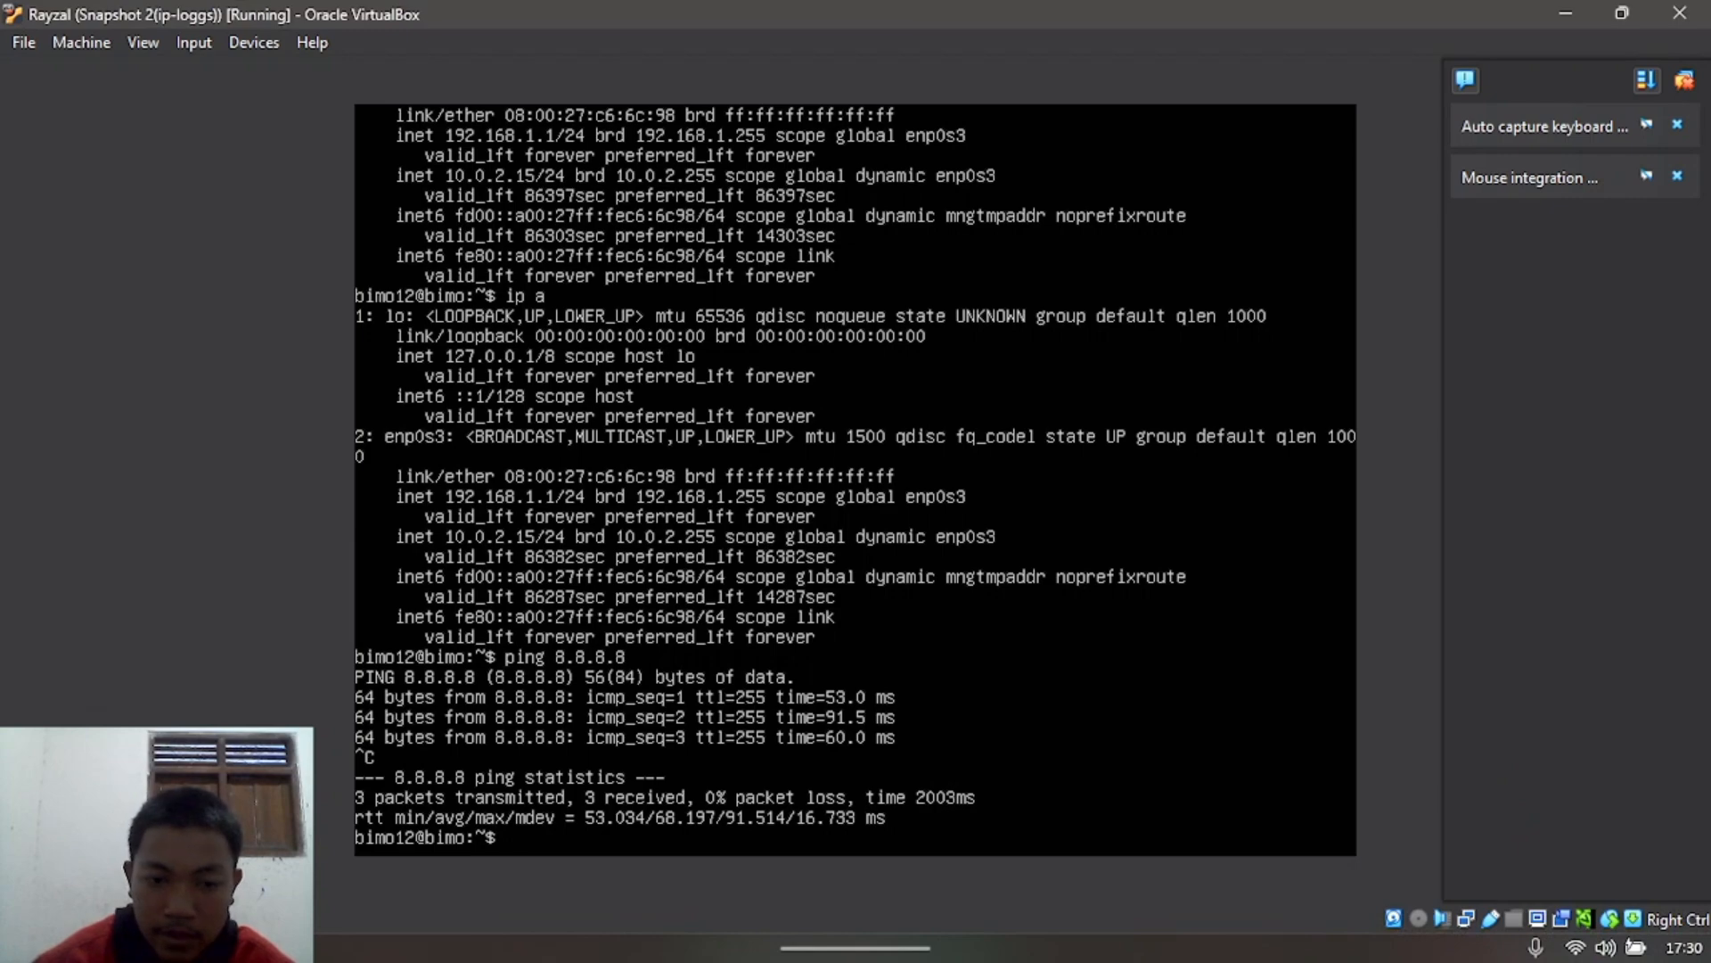
type("ip a")
key("Return")
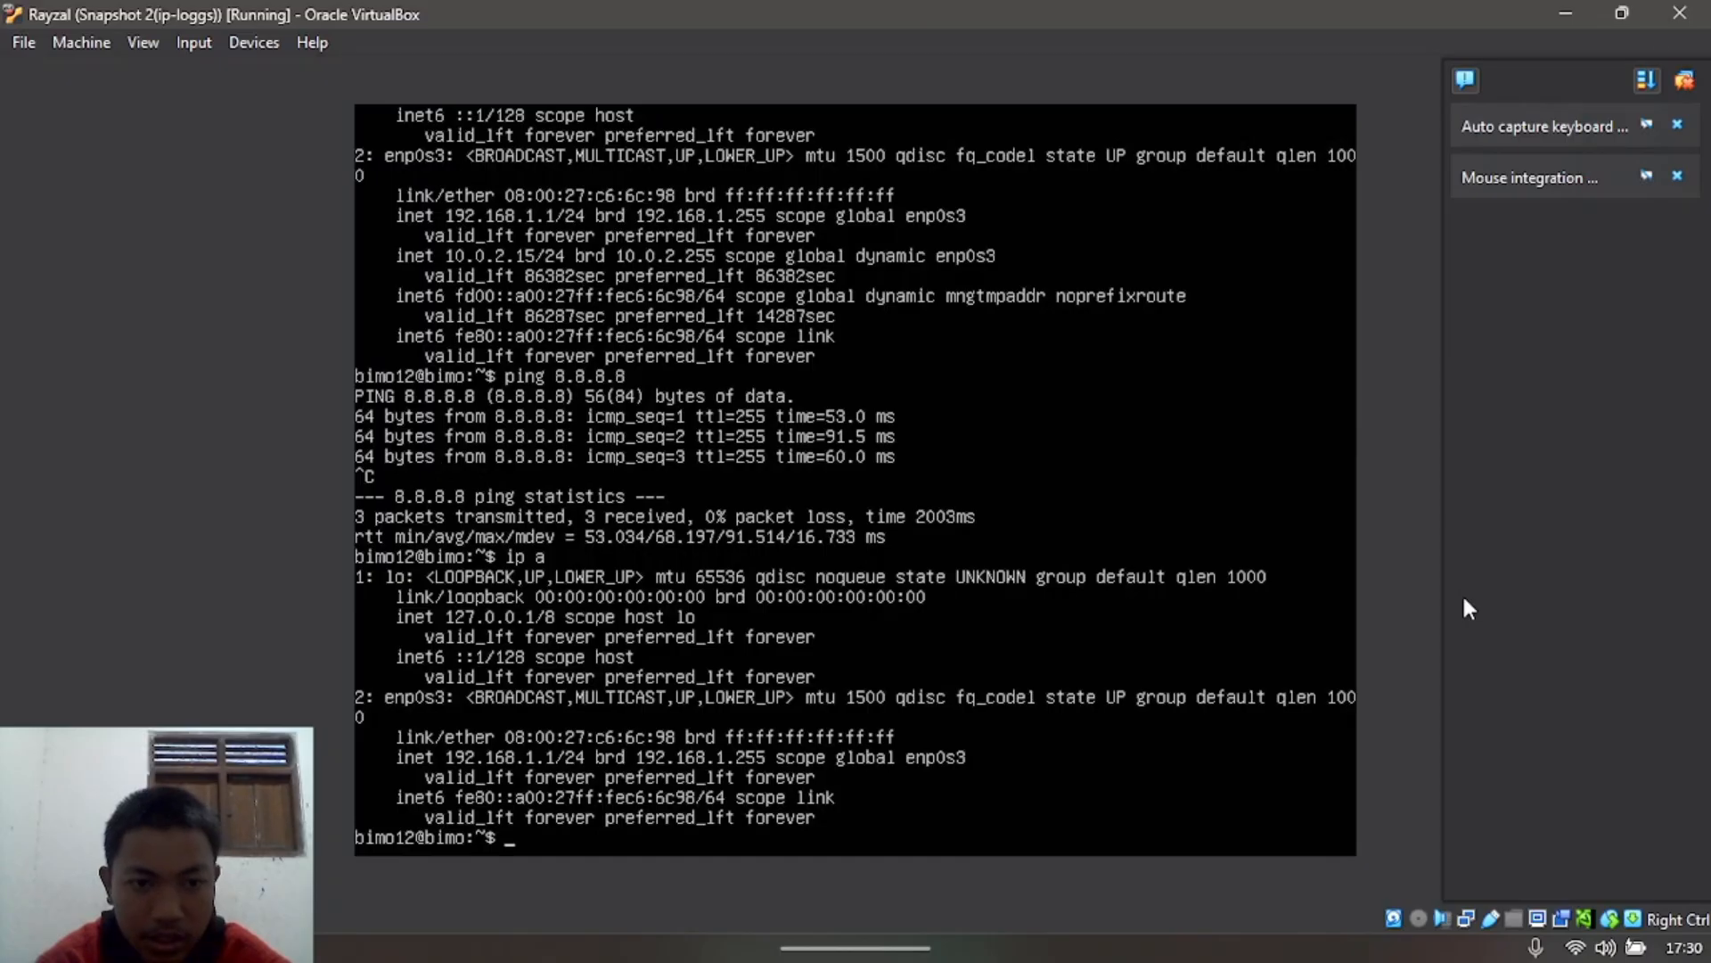
type("su")
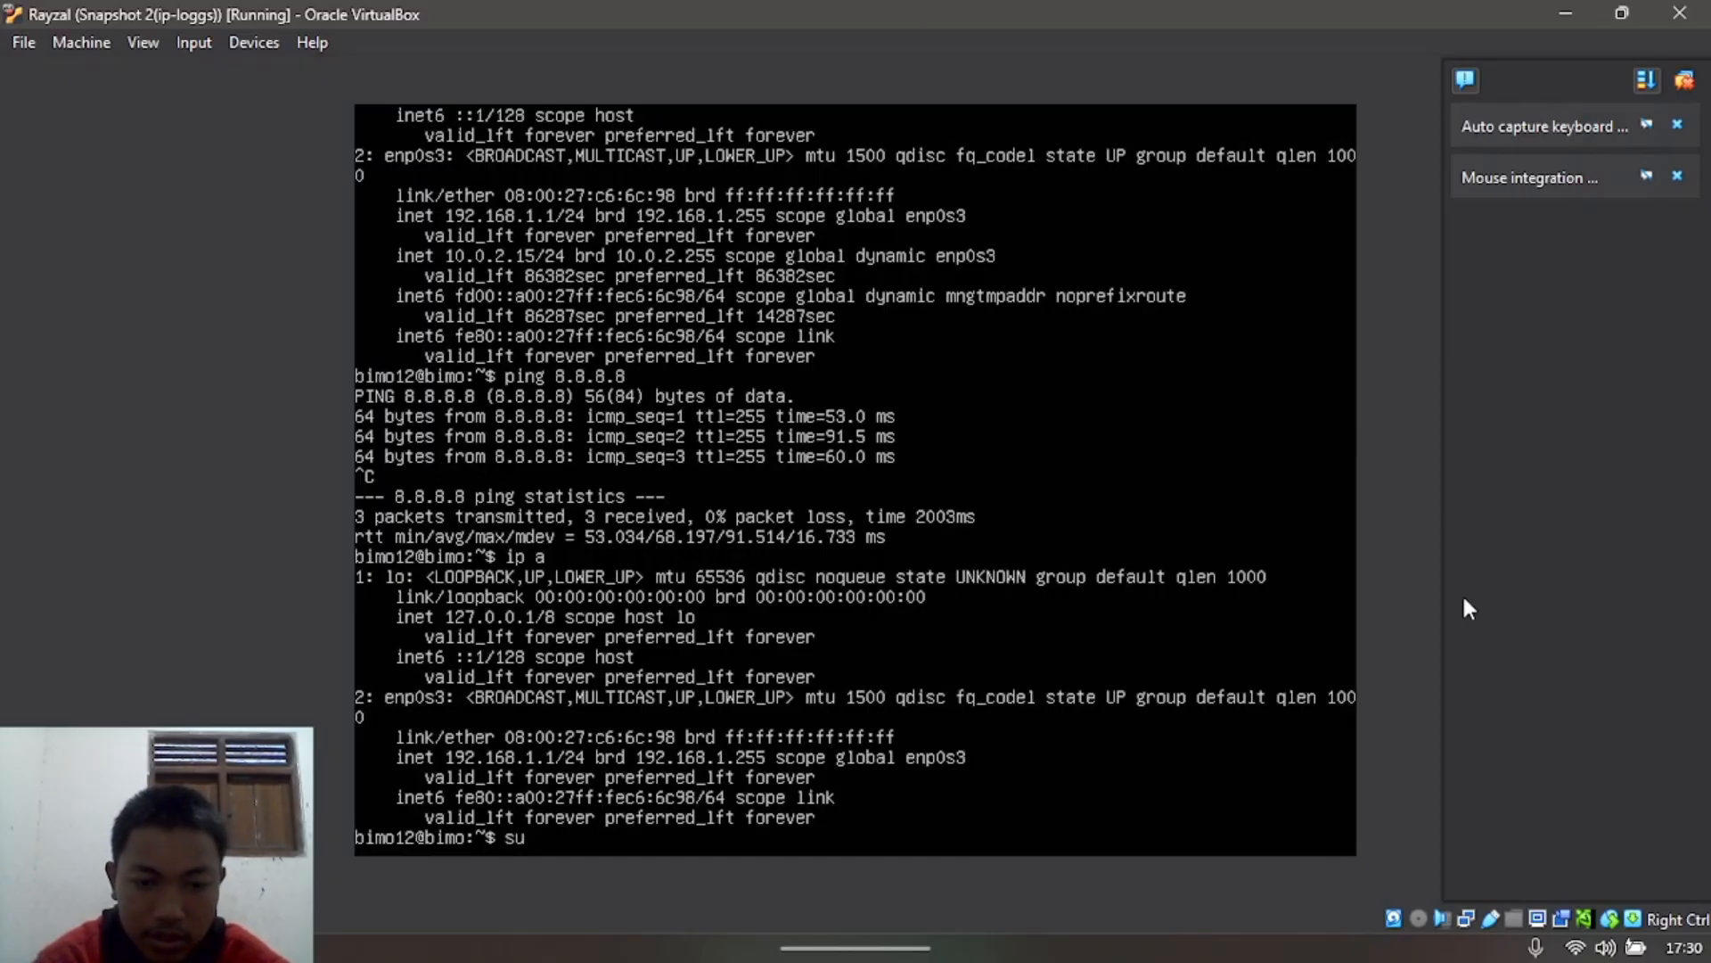
type("do dhclin")
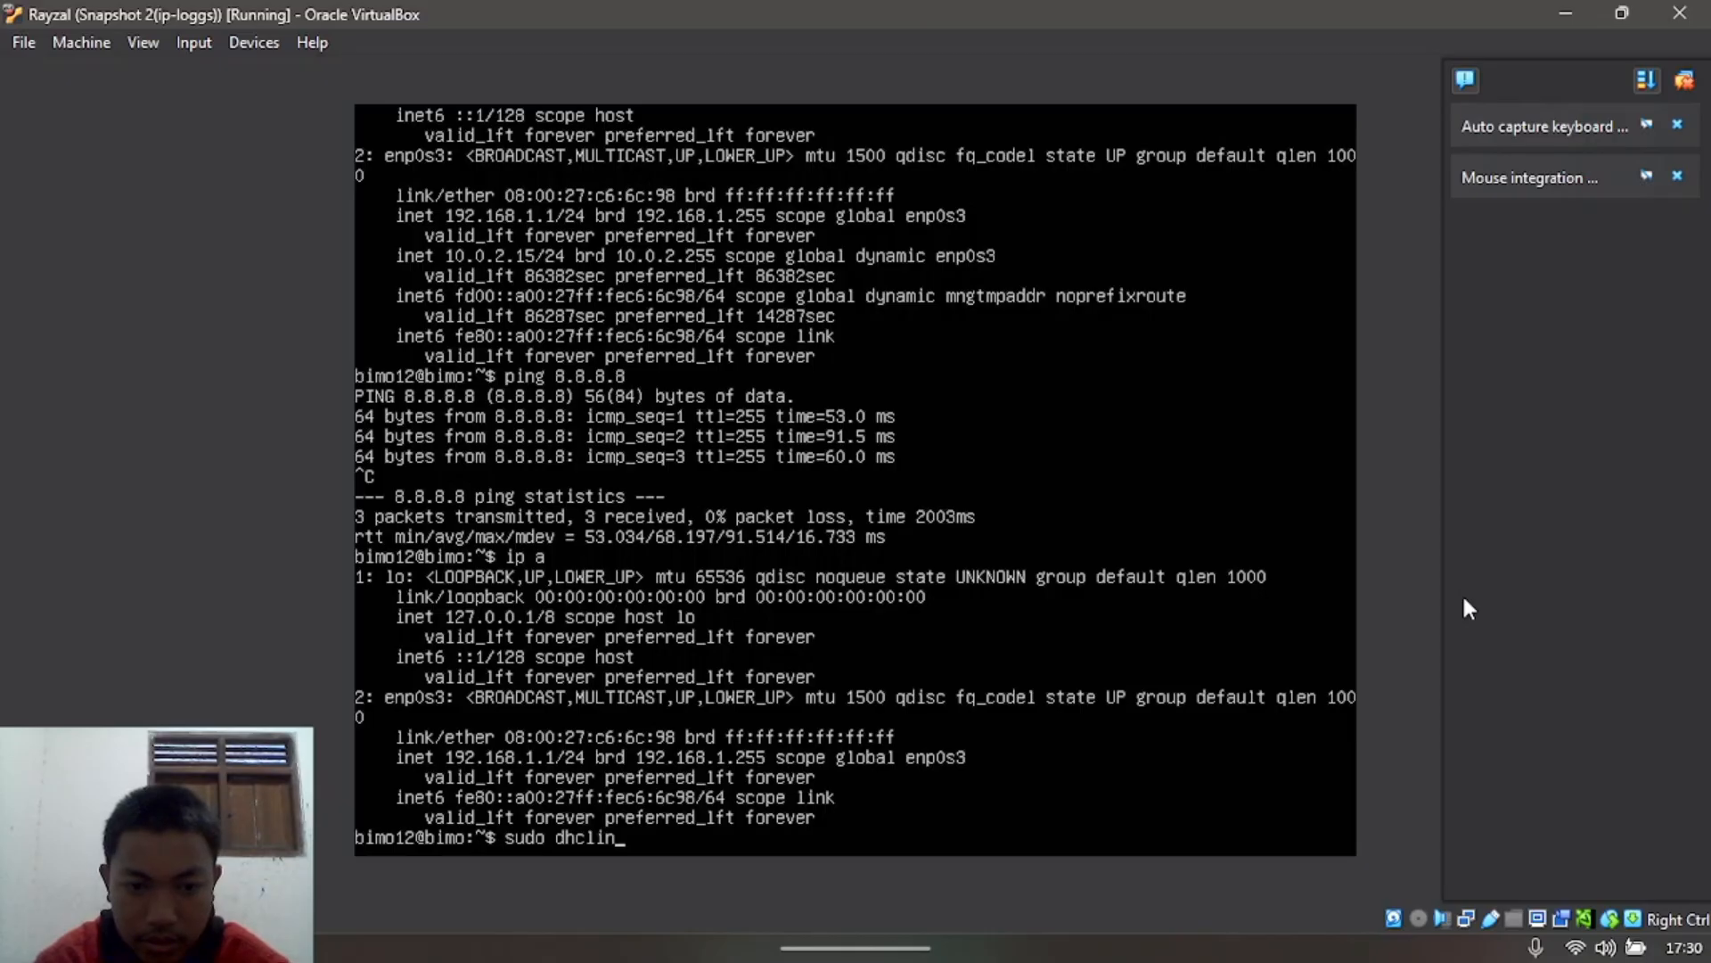
key("BackSpace")
type("ent")
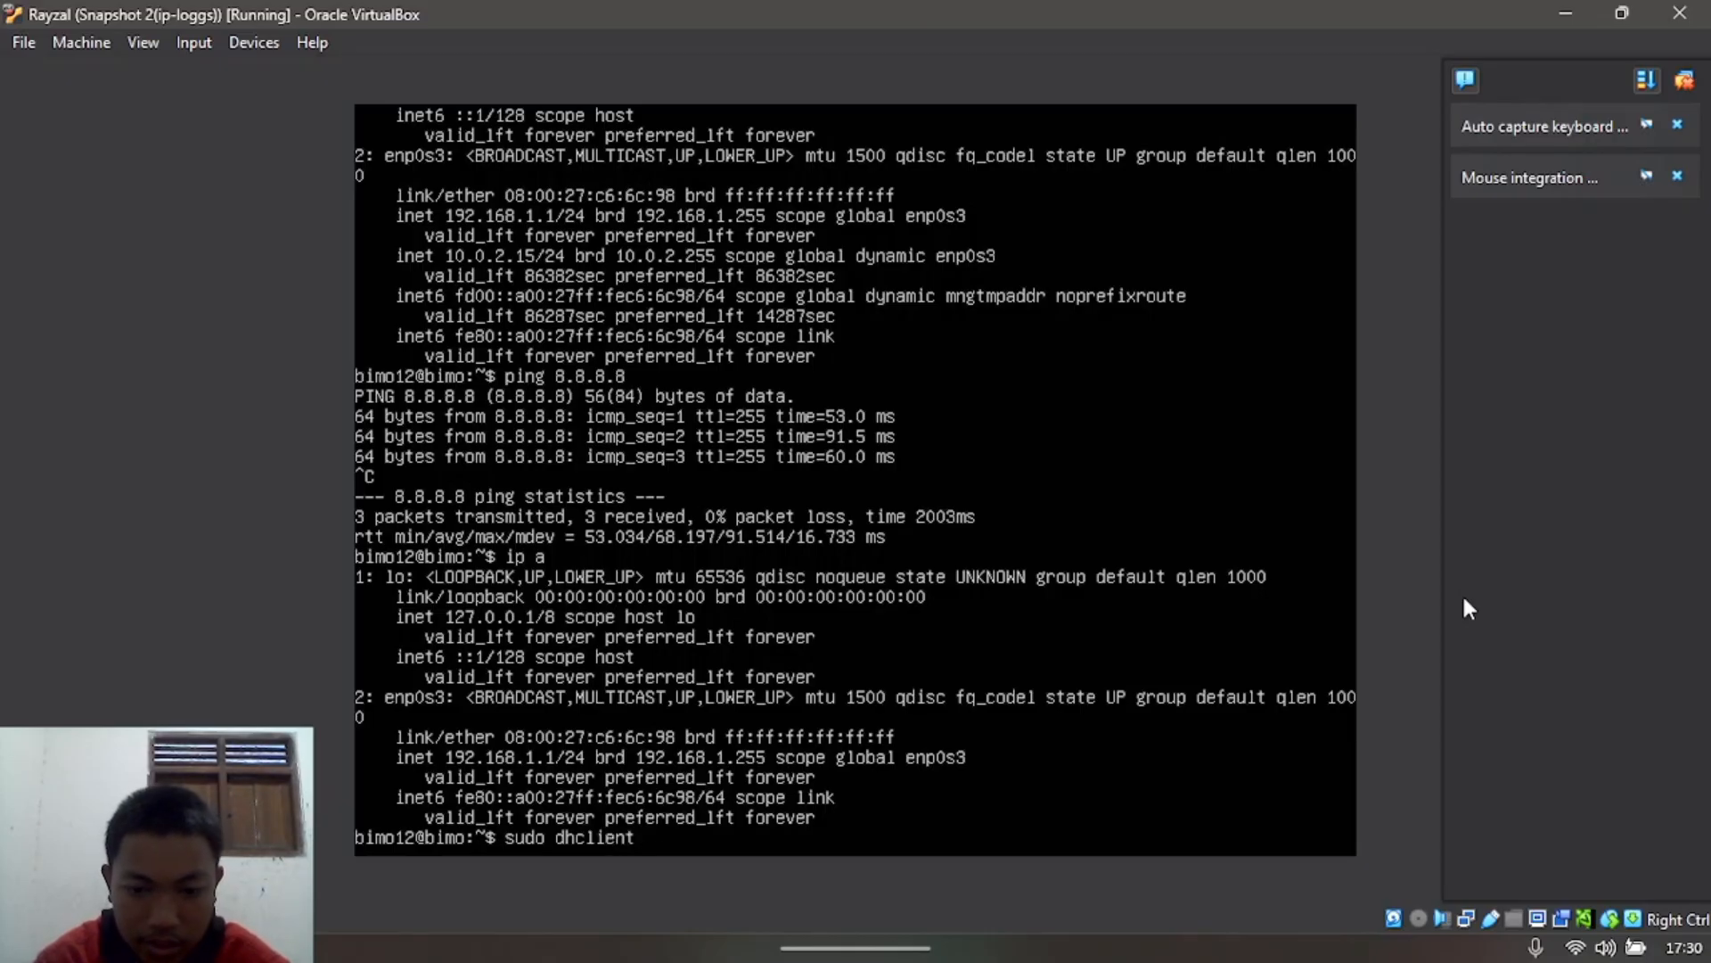
type(" -r")
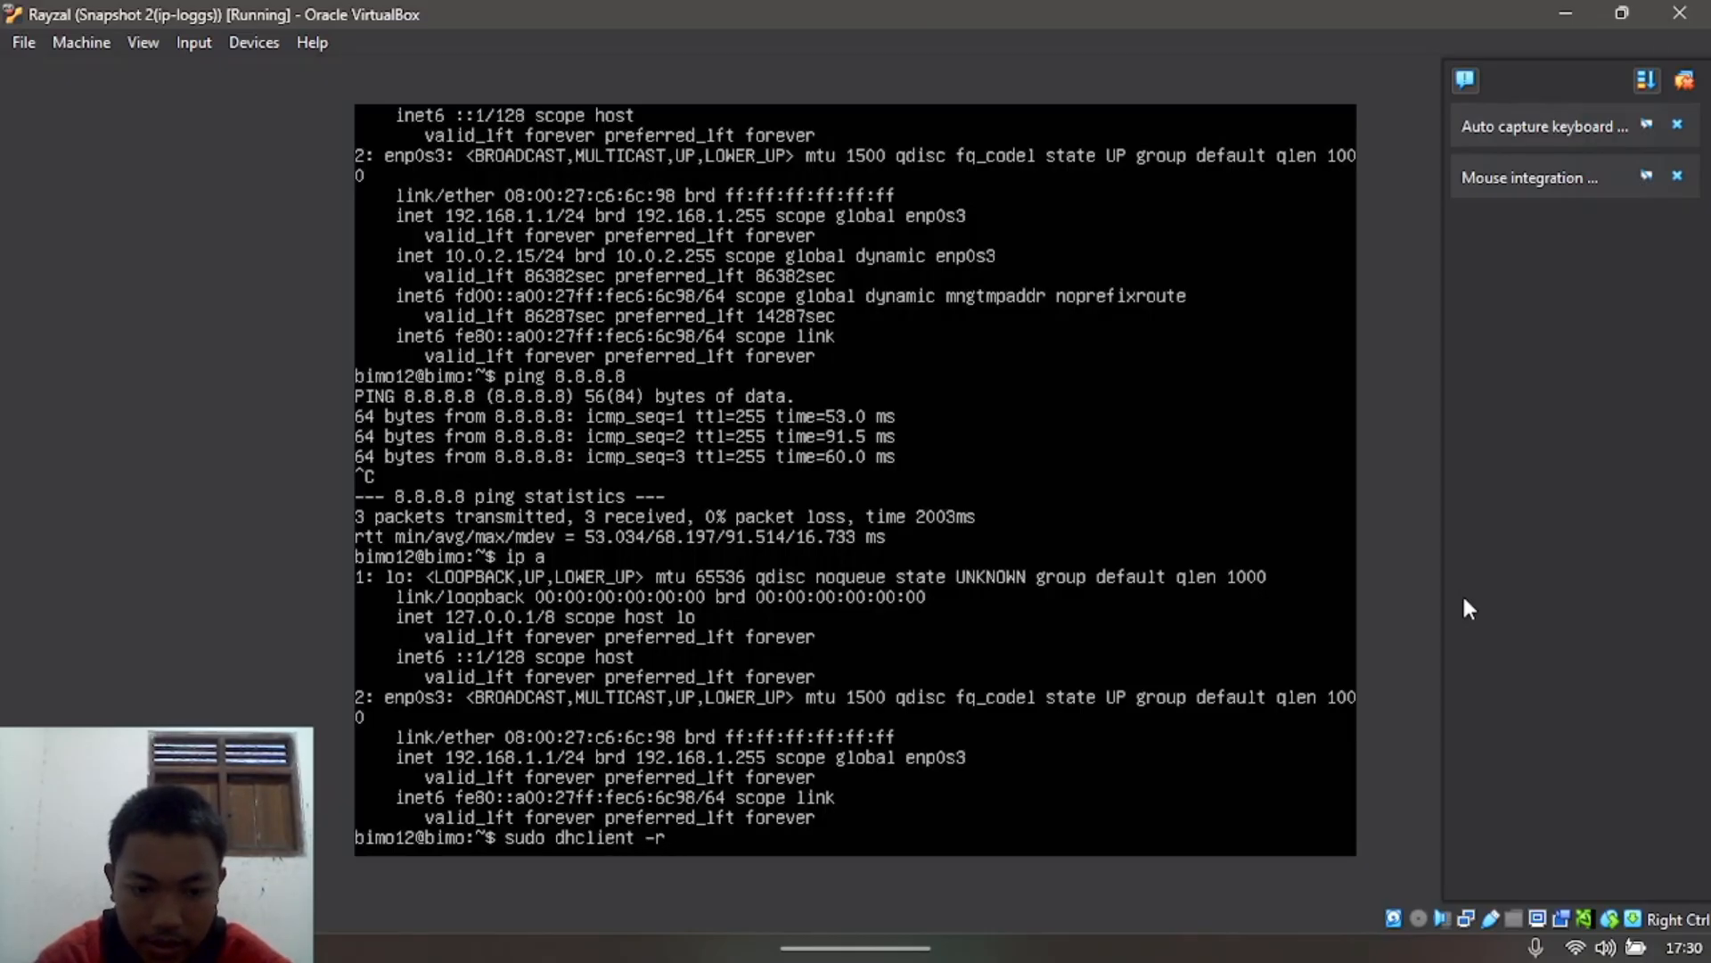
type(" enp0s")
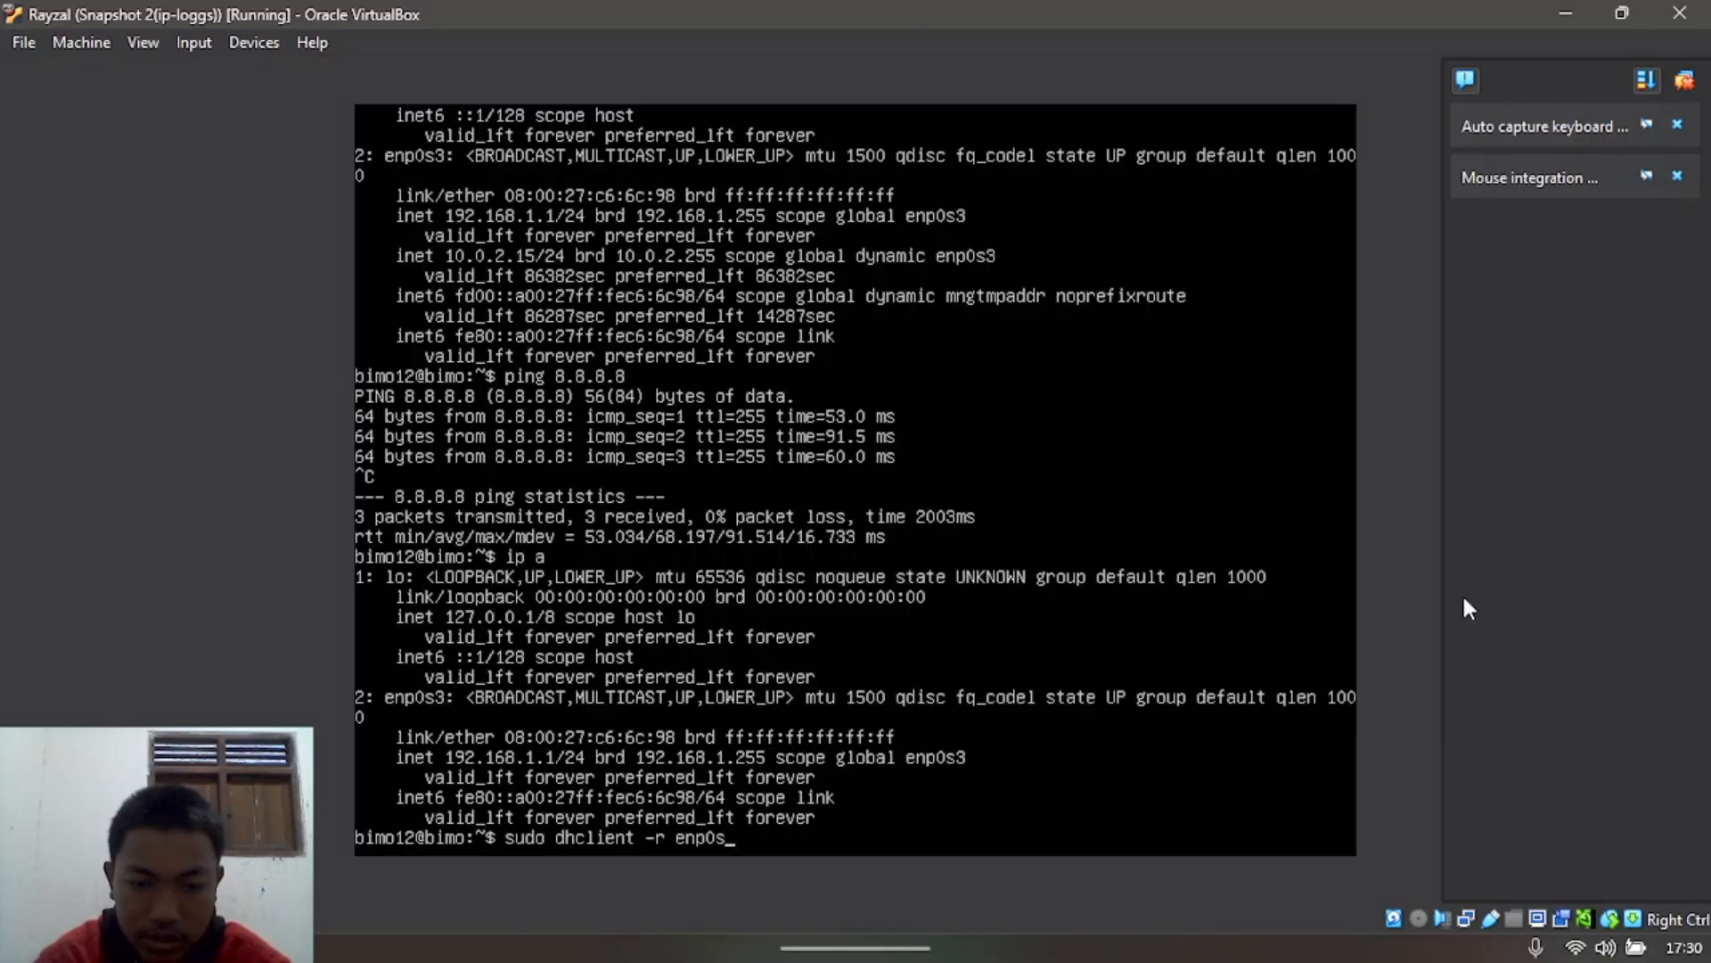
type("3")
key("Return")
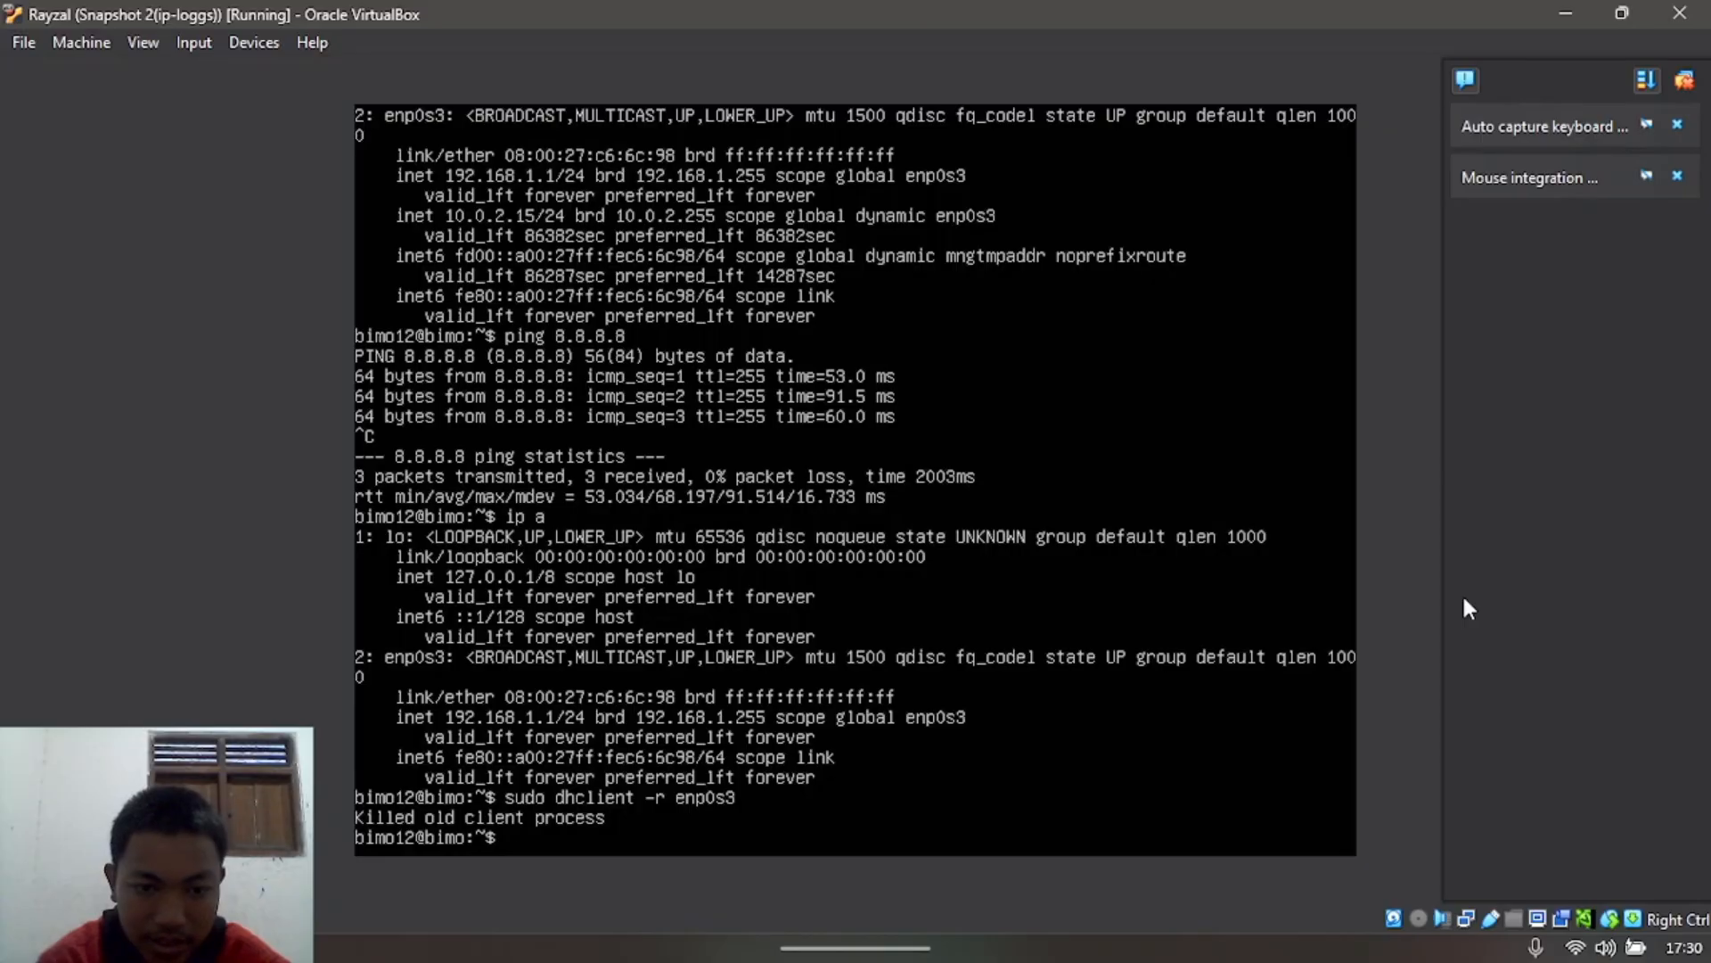
Step: Request a fresh enp0s3 address with sudo dhclient enp0s3, then type ip a at a clean prompt
type("sudo ")
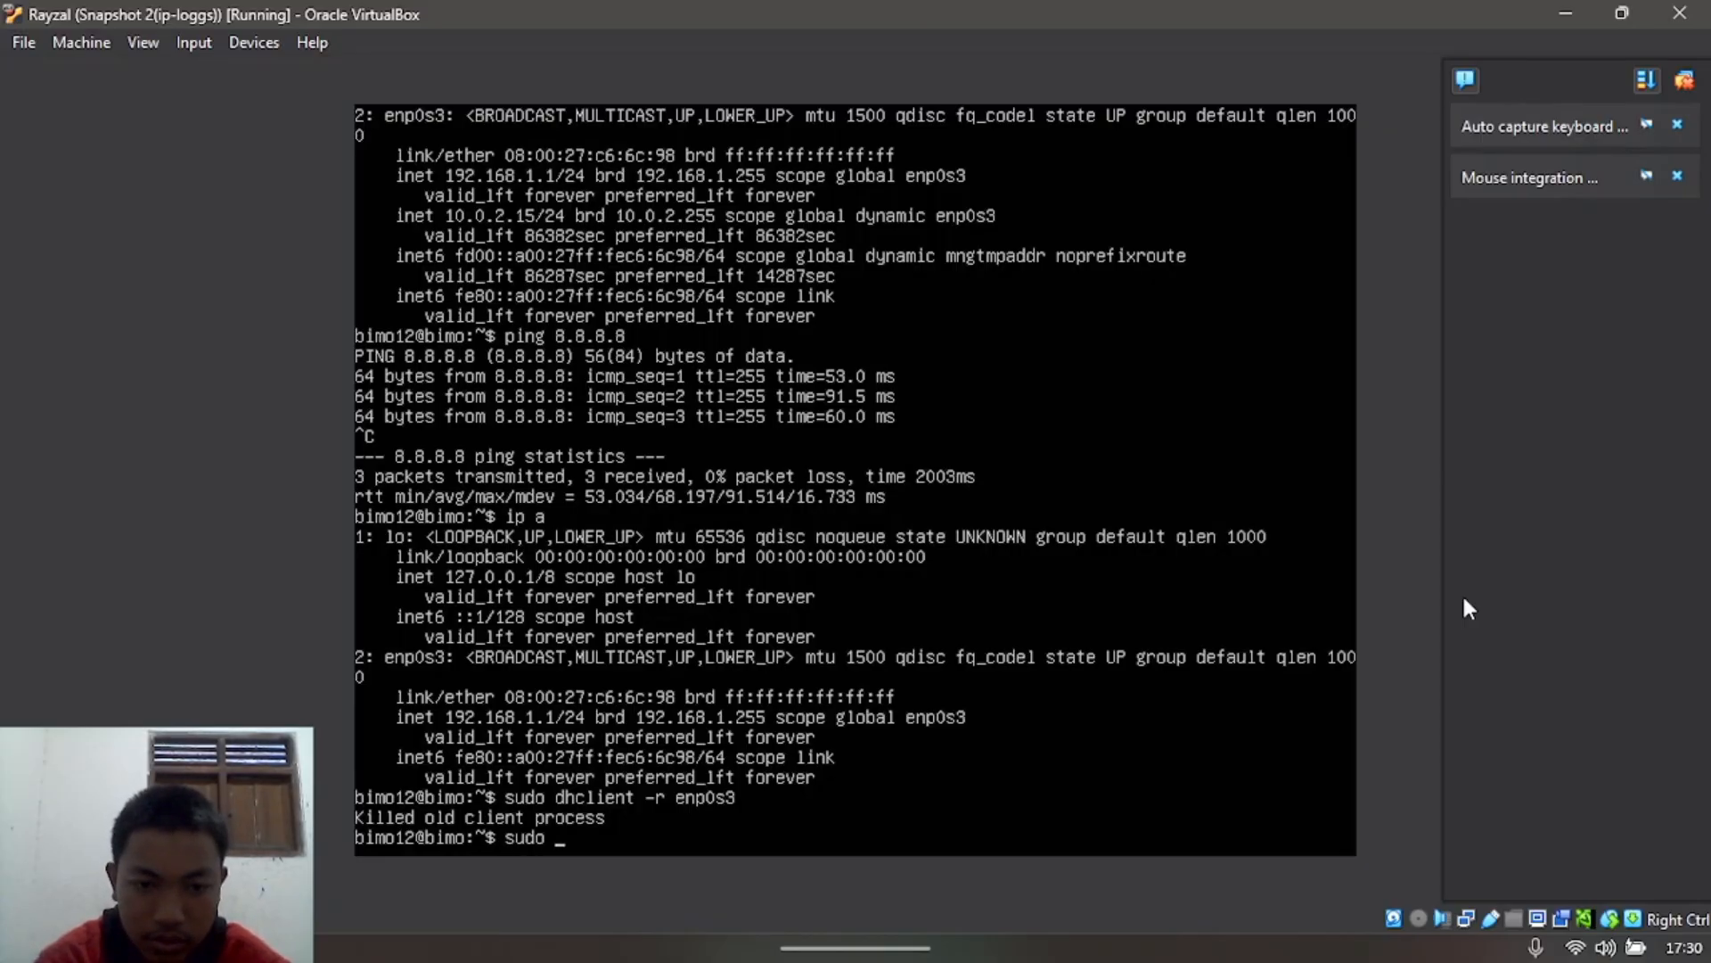
type("dhc")
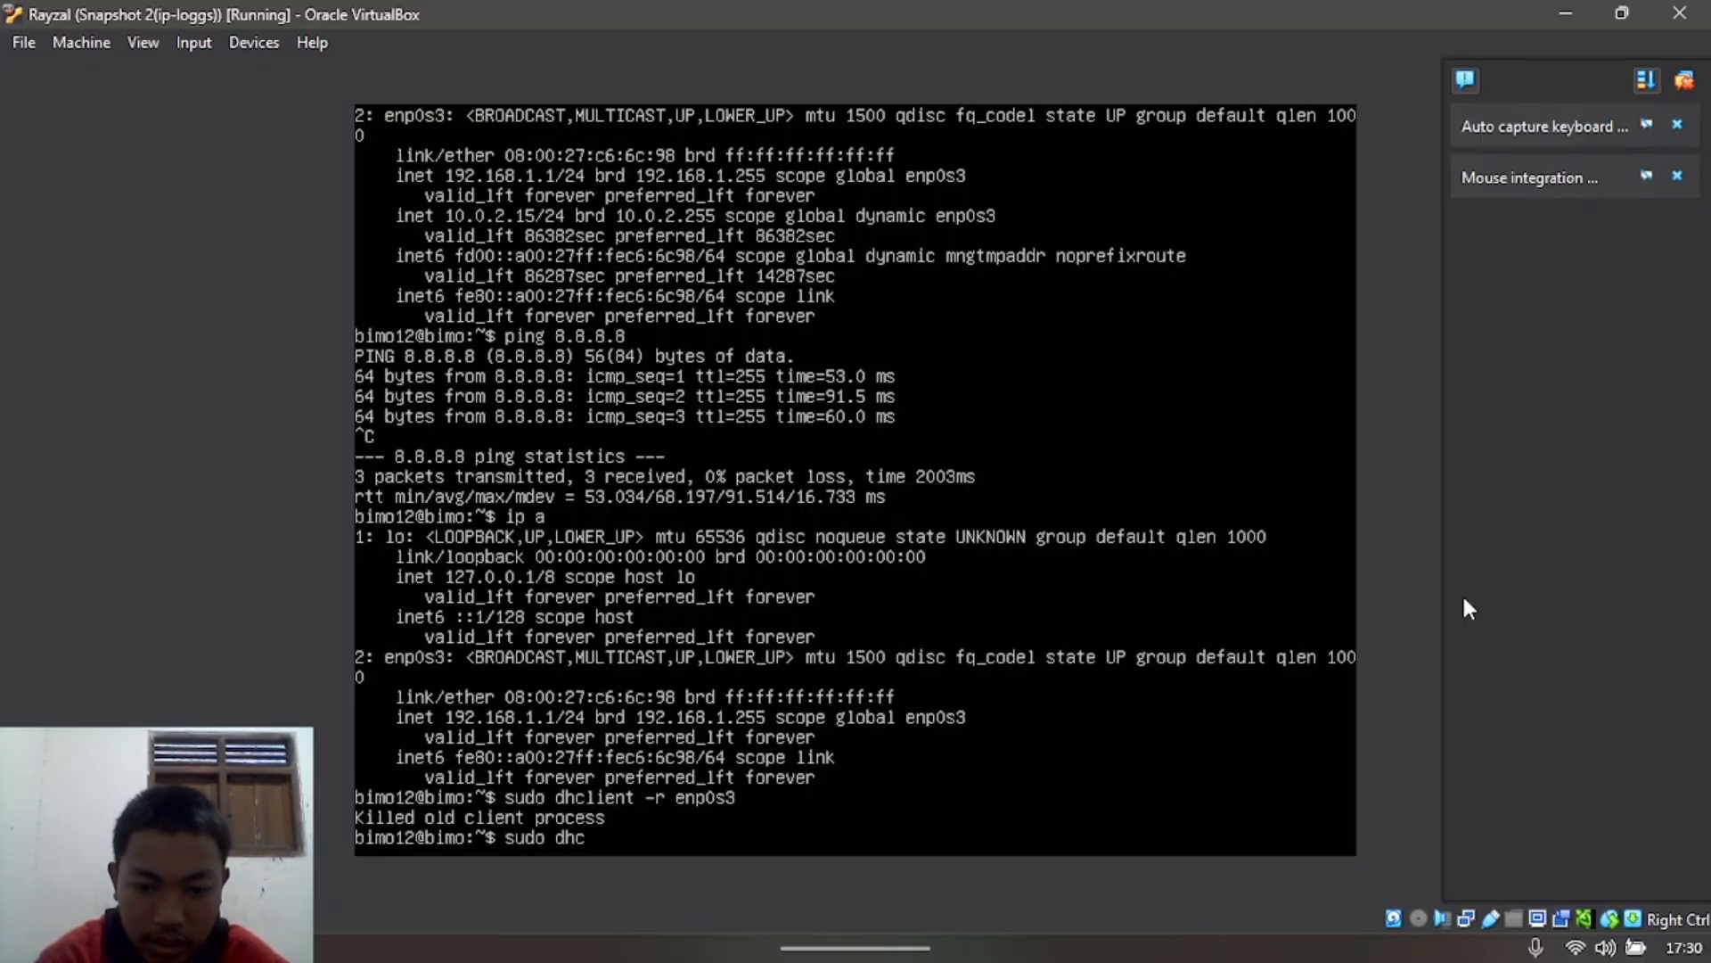
type("lient")
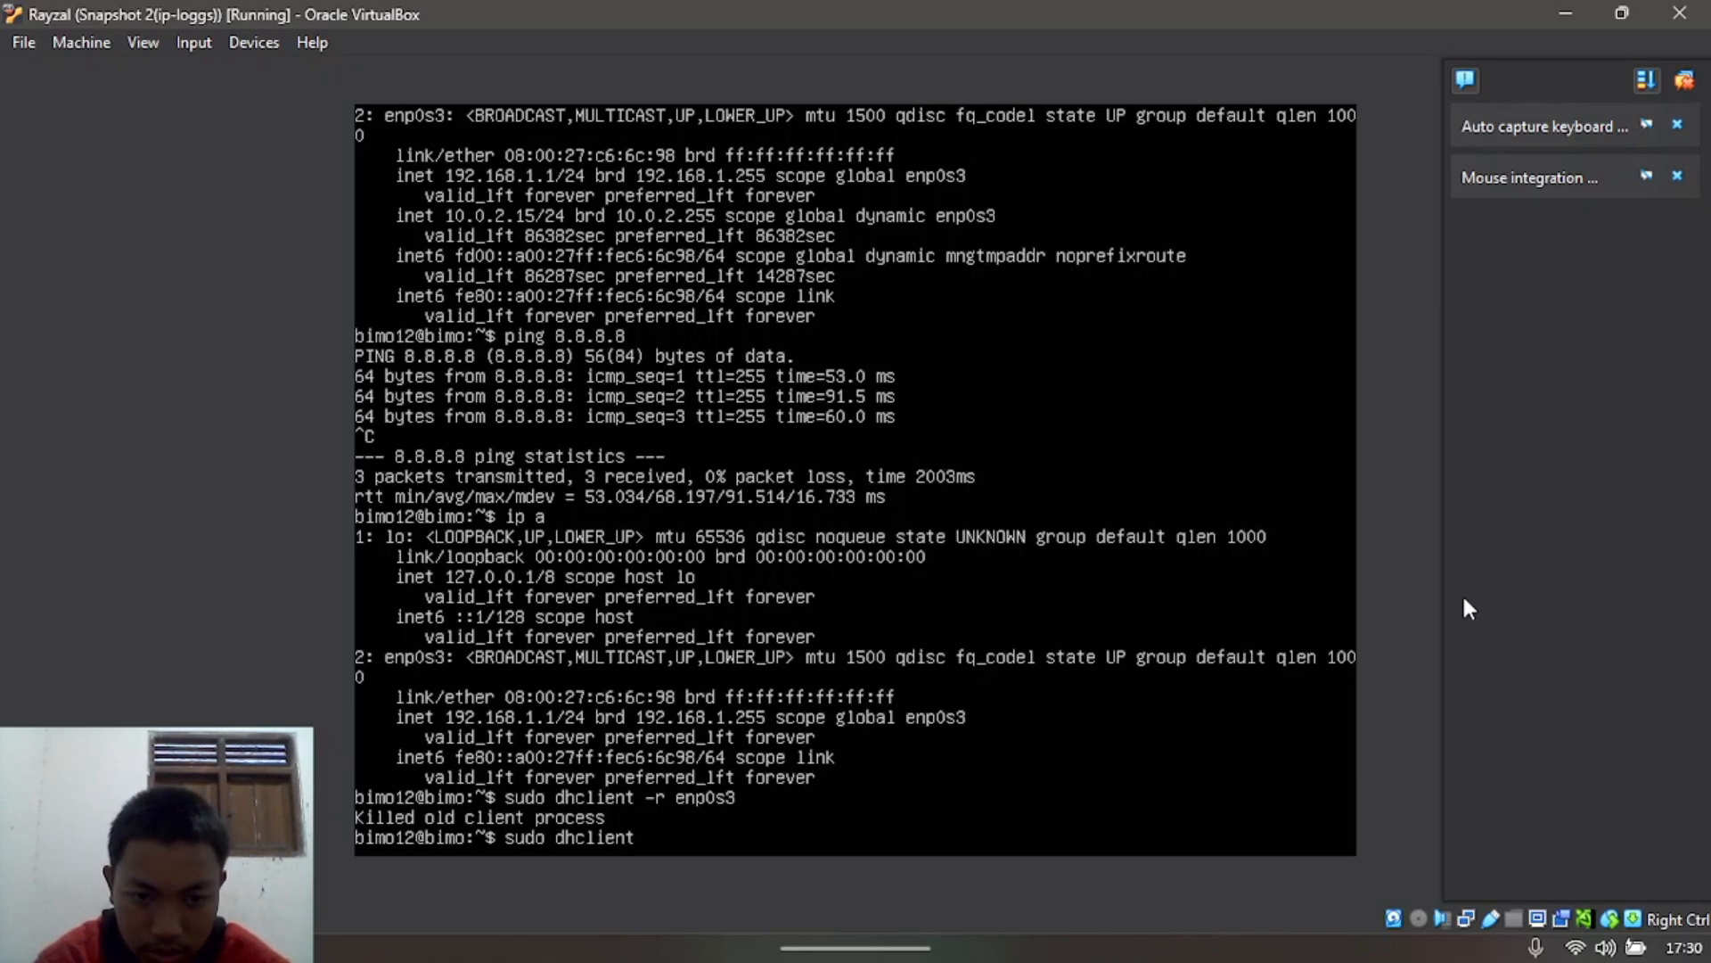
type(" enp")
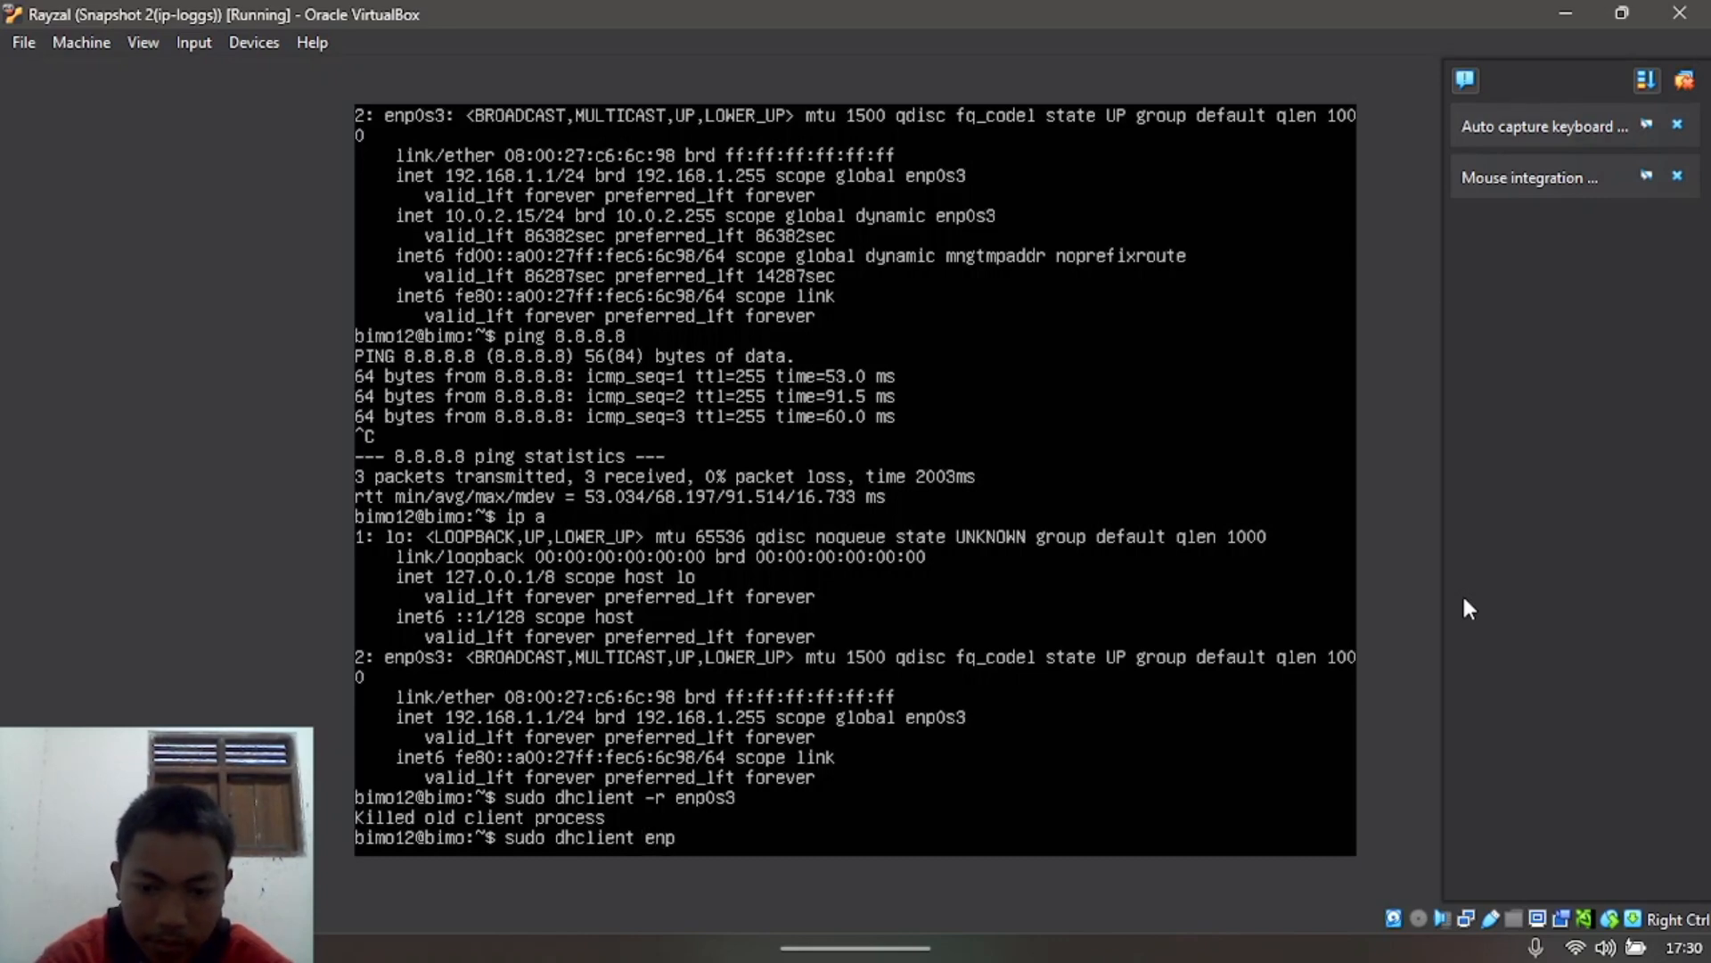
type("0s3")
key("Return")
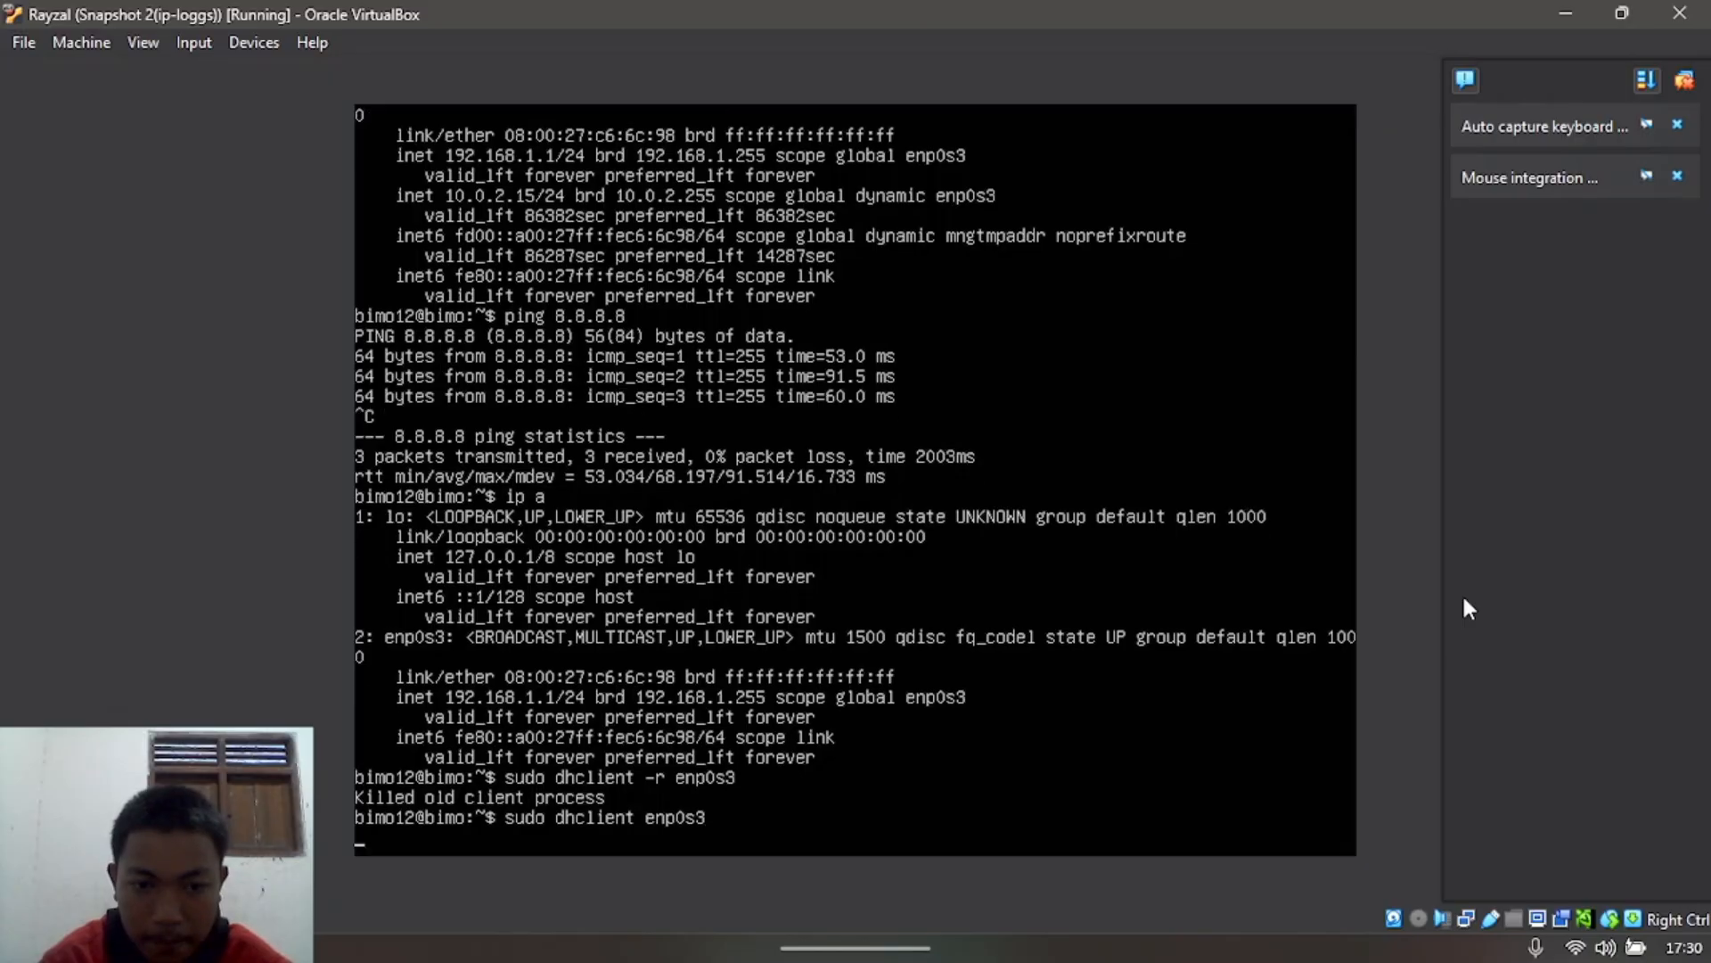
type("ls")
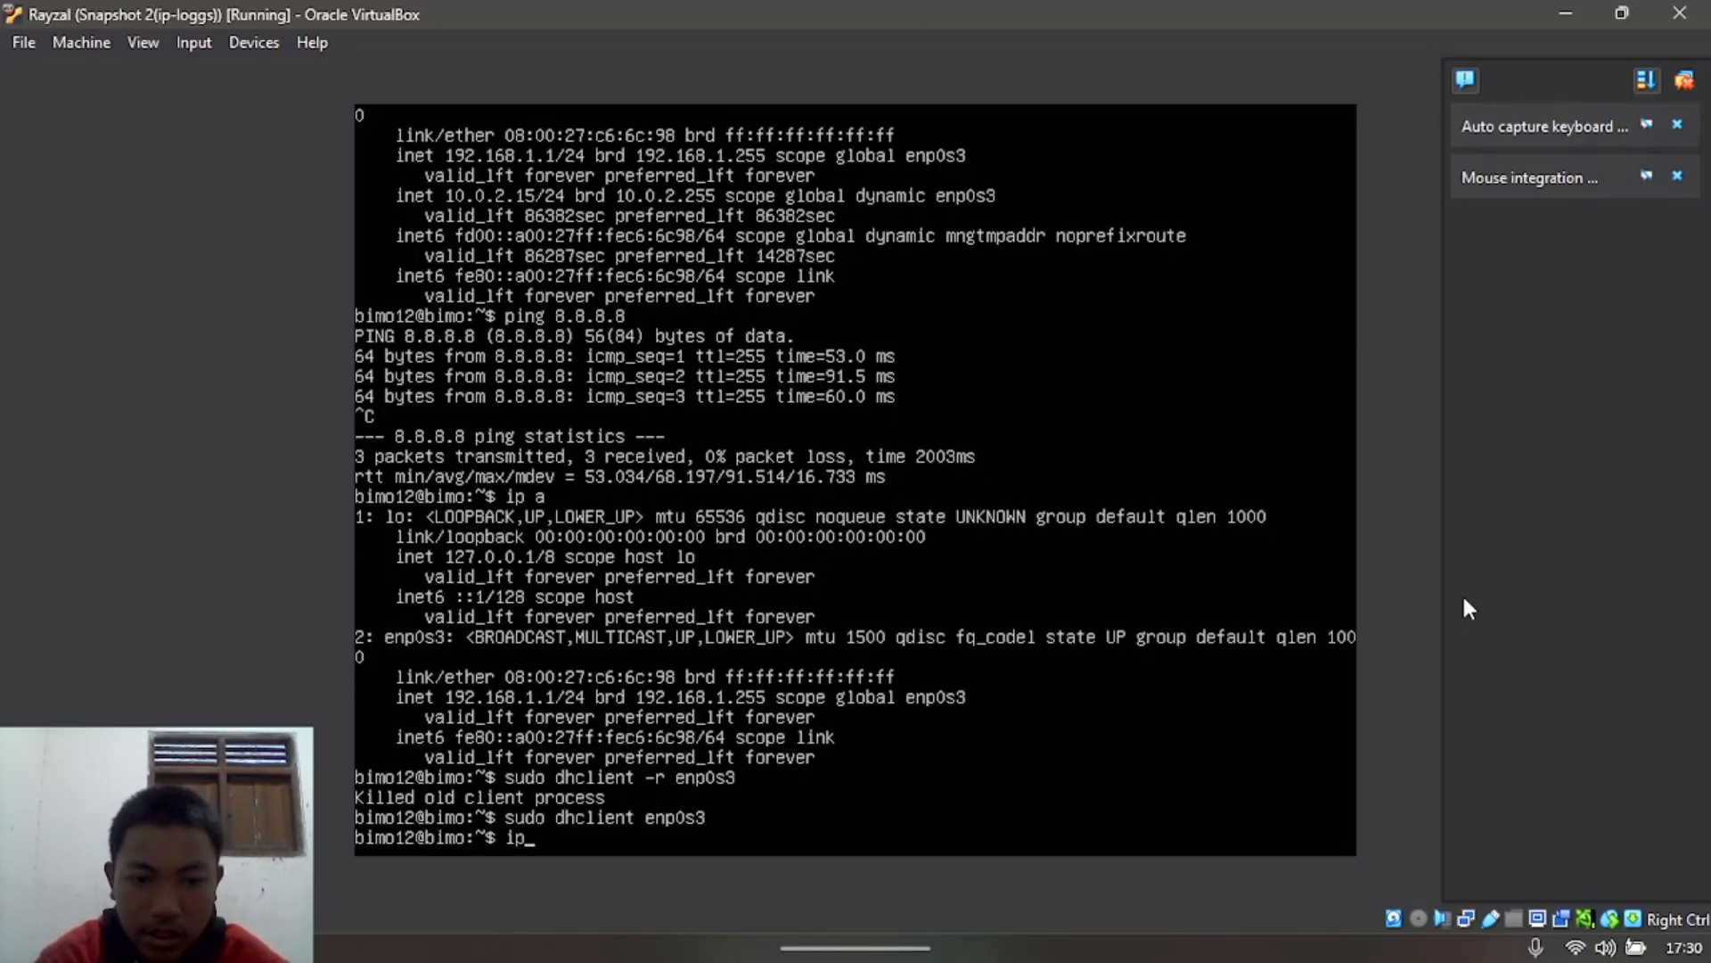
key("BackSpace")
key("BackSpace")
key("Return")
key("Return")
key("Return")
type("ip a")
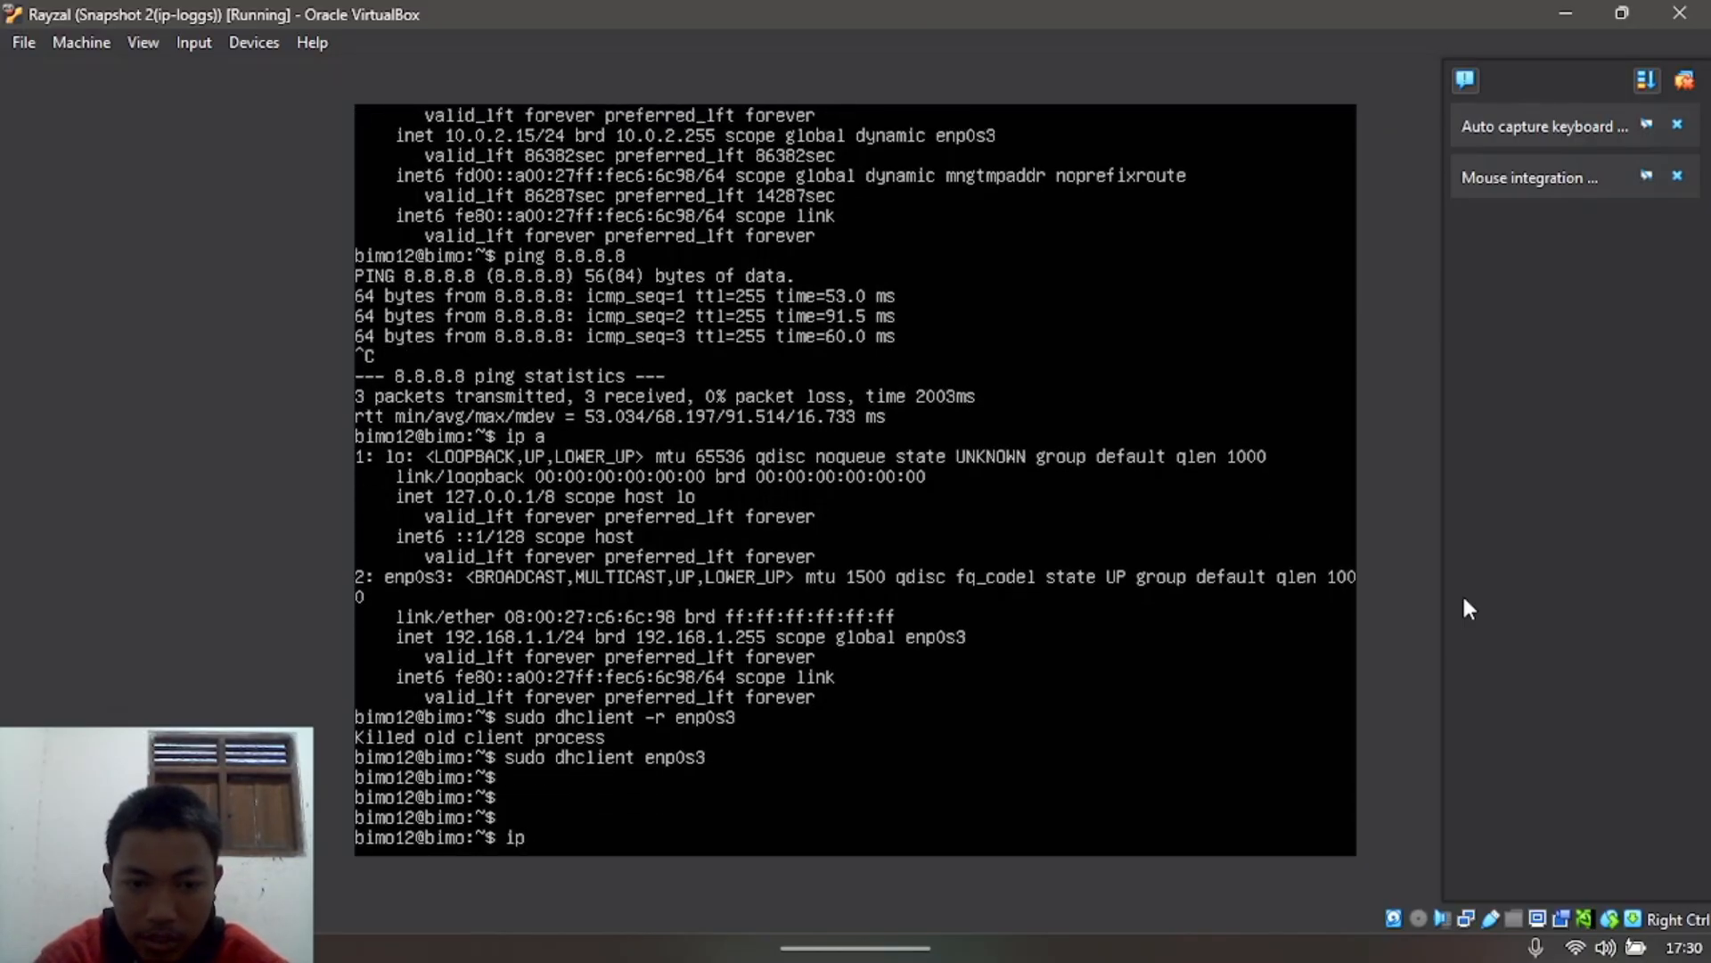
key("Return")
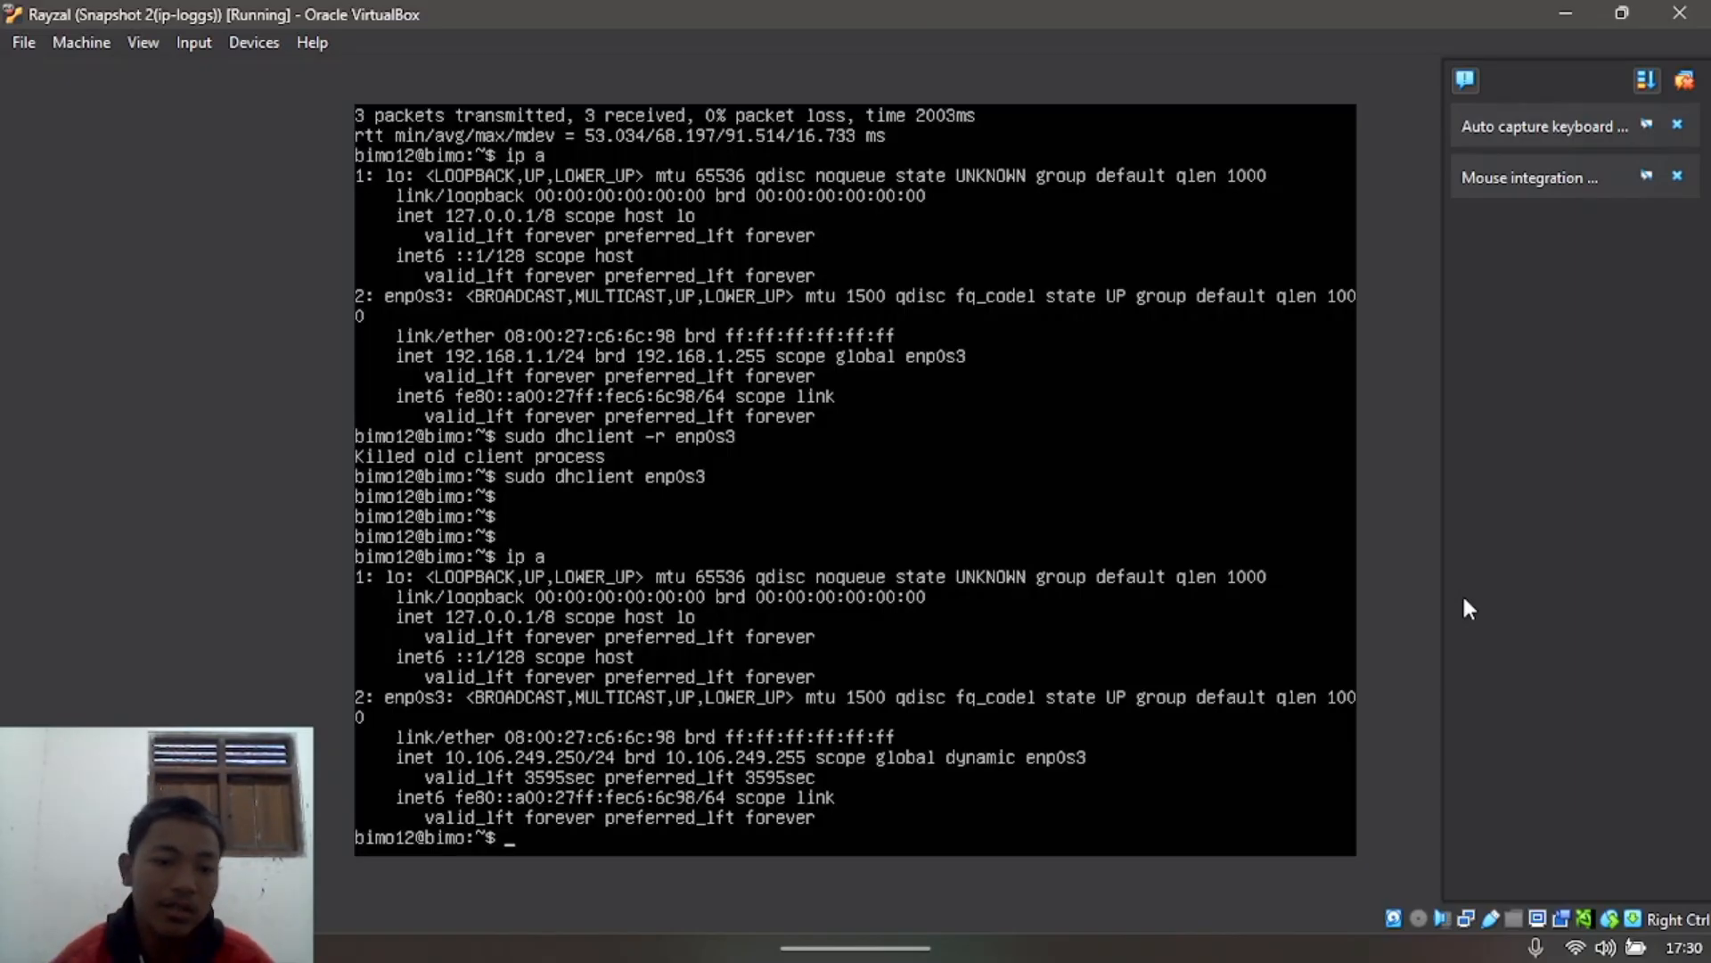
Step: Open the Wi-Fi 2 connection details in Control Panel, showing host IPv4 10.106.249.231
left_click(1567, 12)
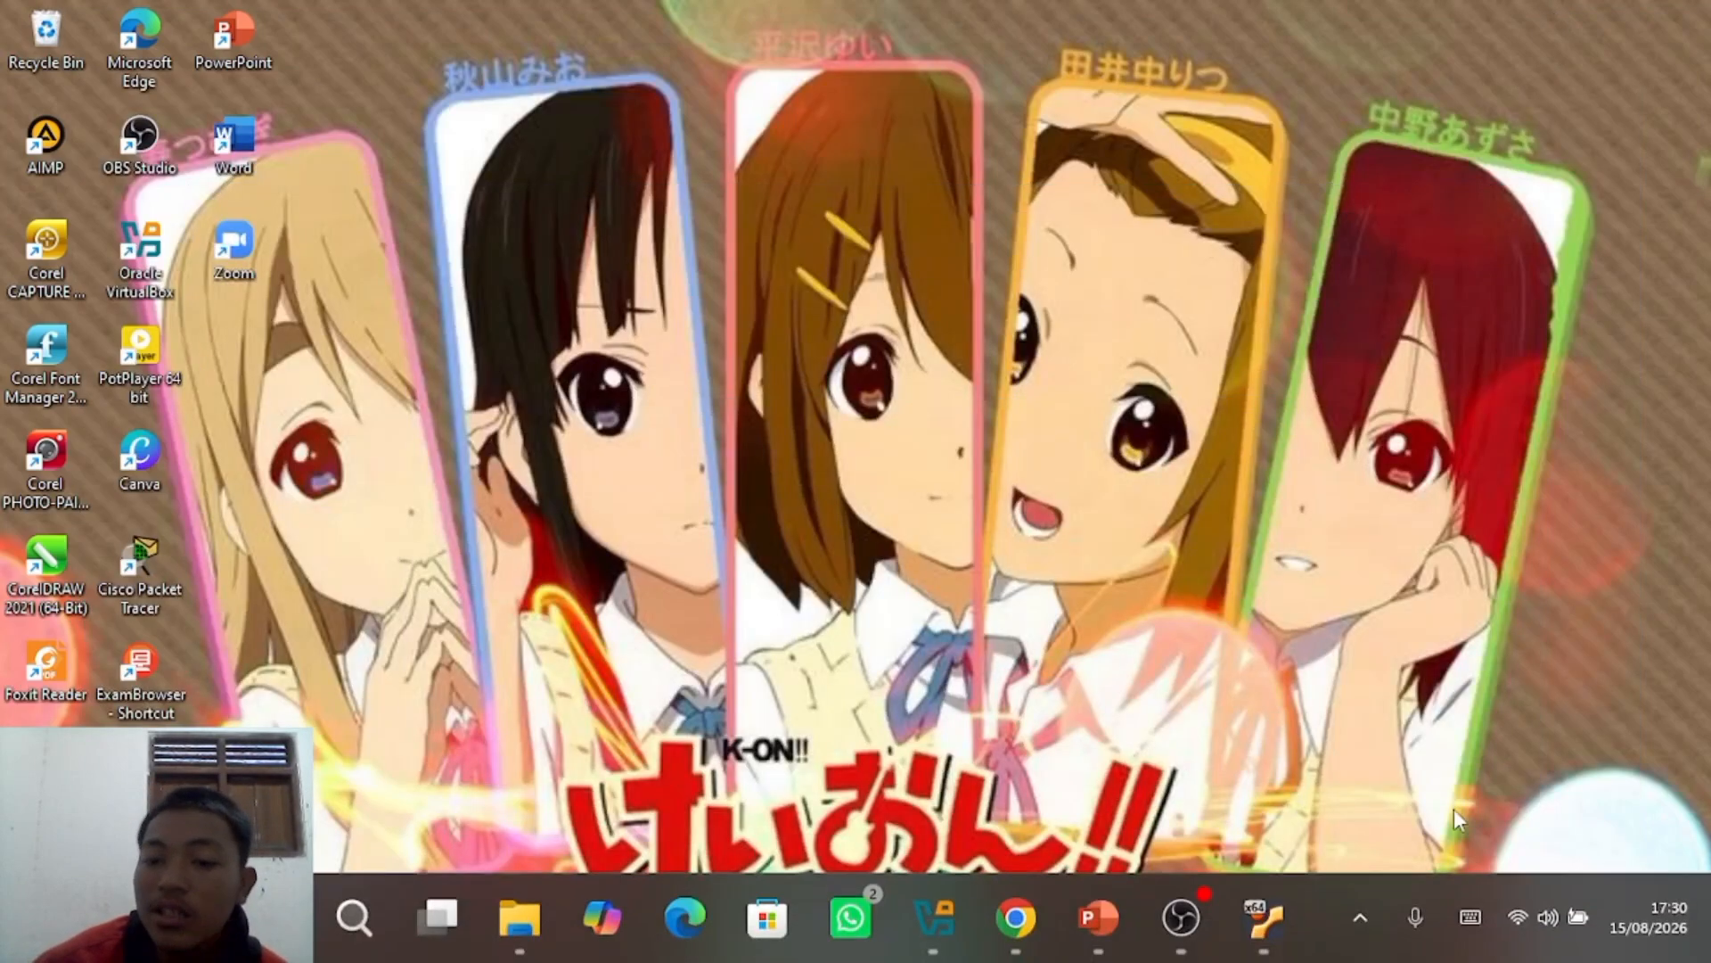
left_click(1528, 906)
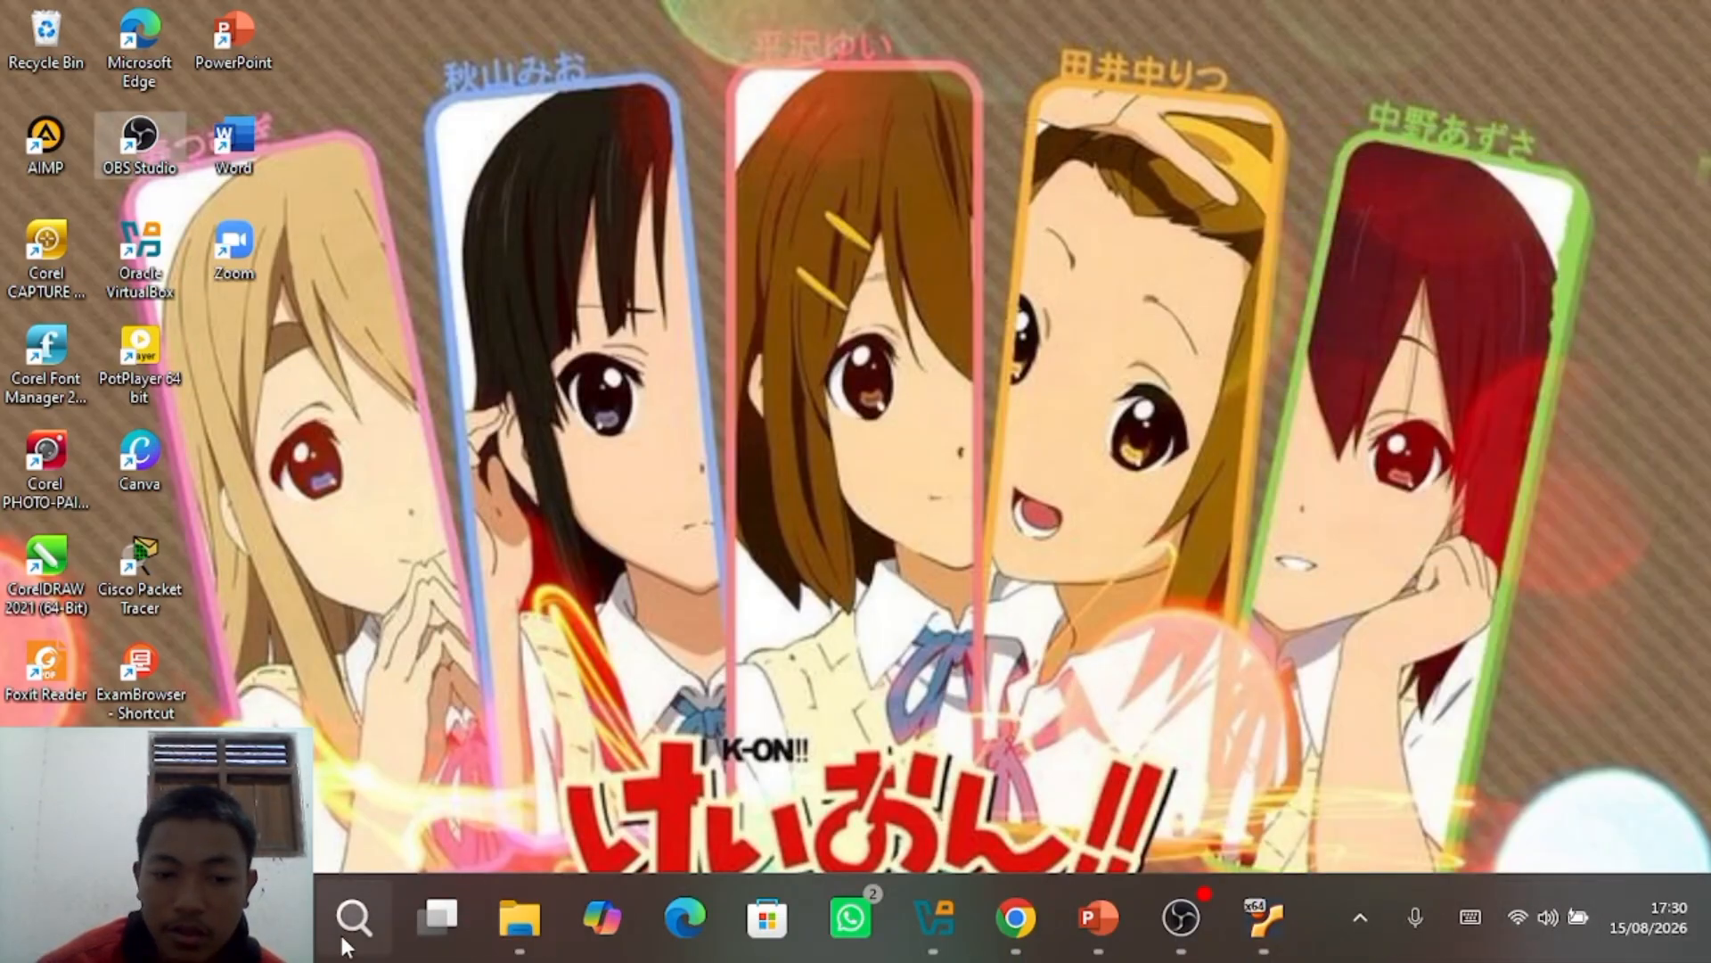
left_click(354, 916)
left_click(500, 263)
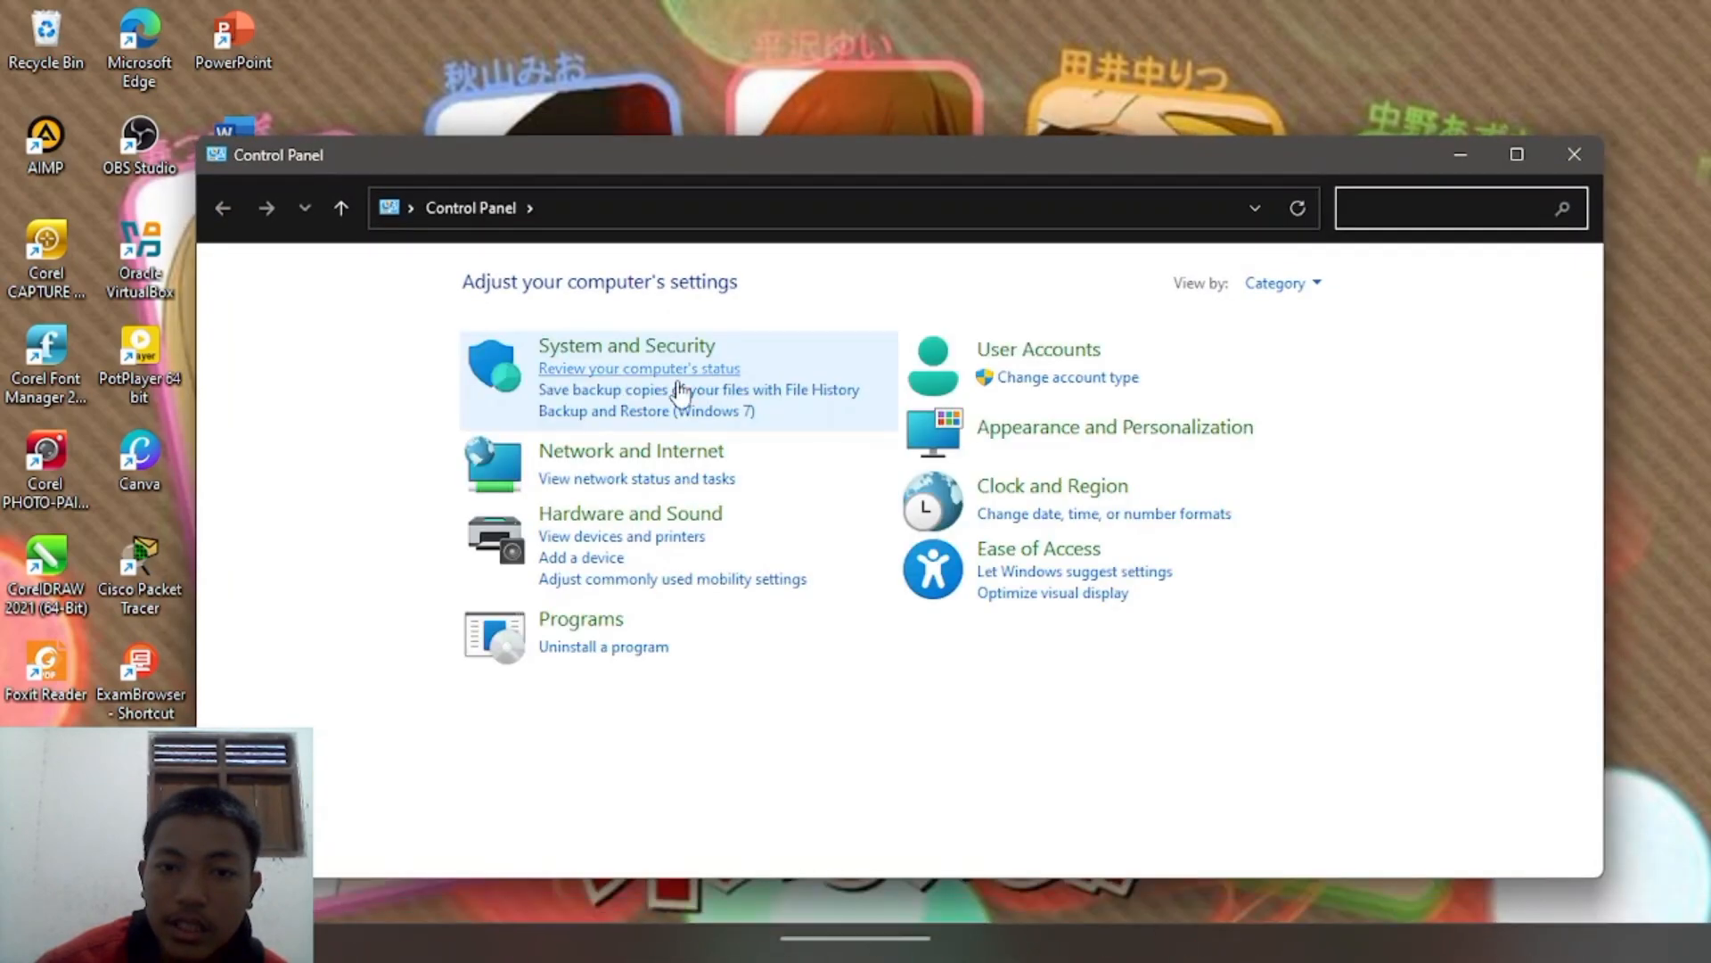
left_click(580, 451)
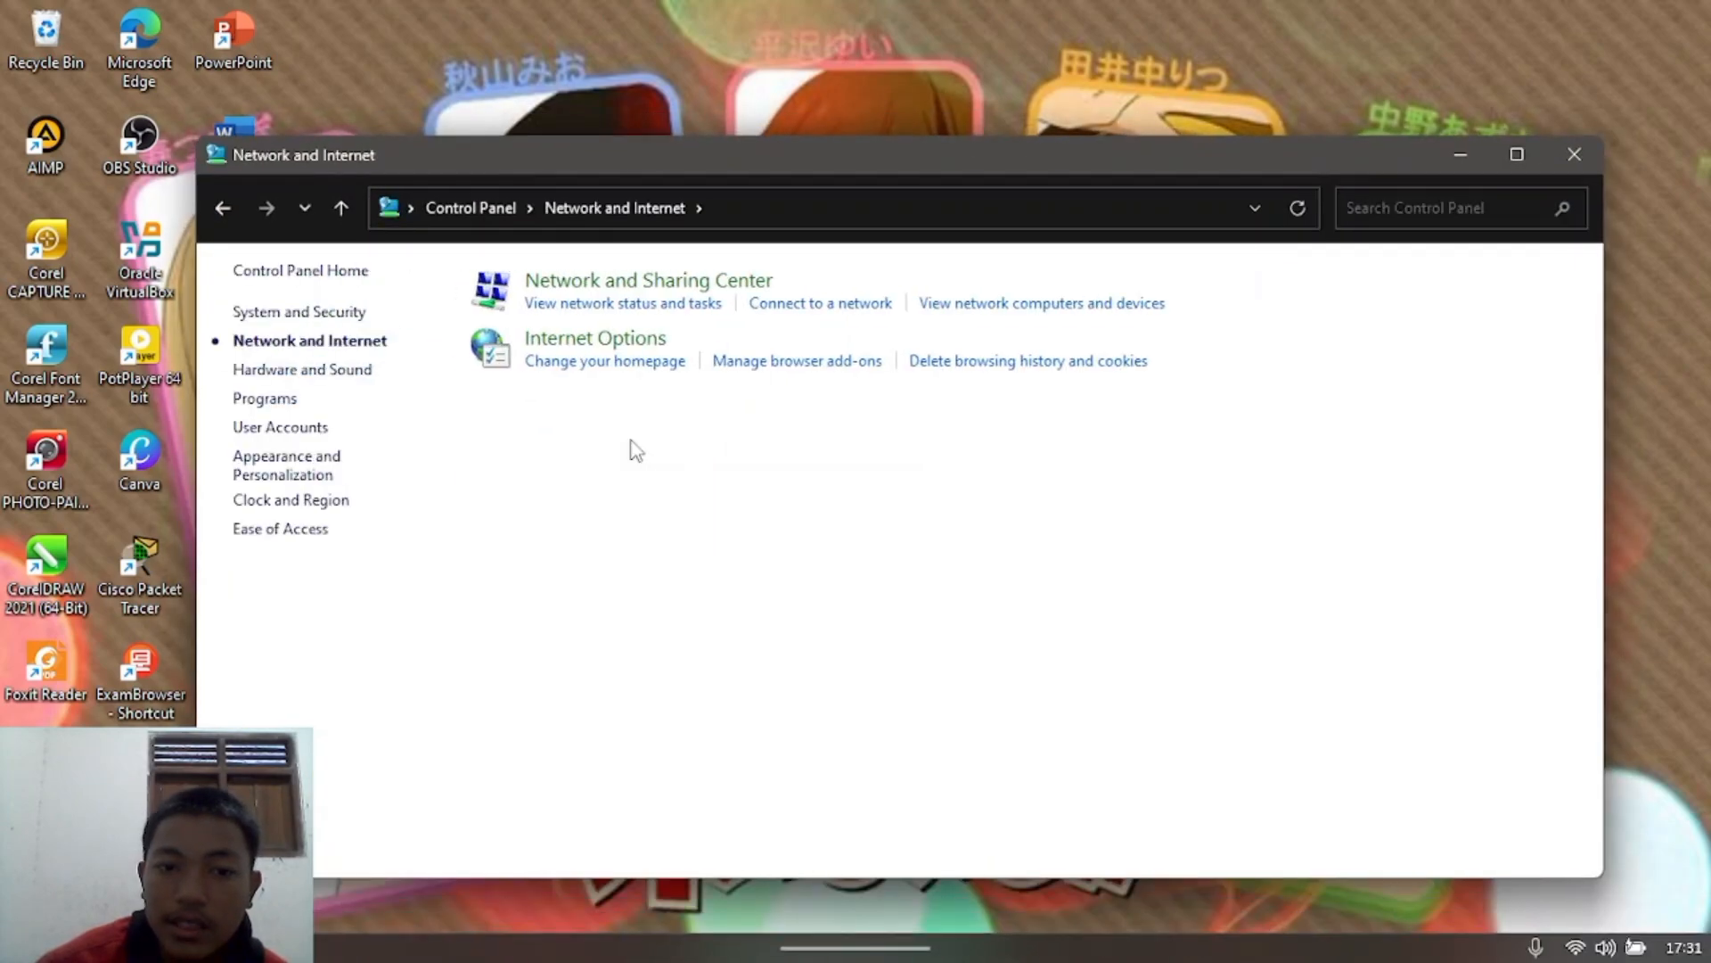
left_click(618, 283)
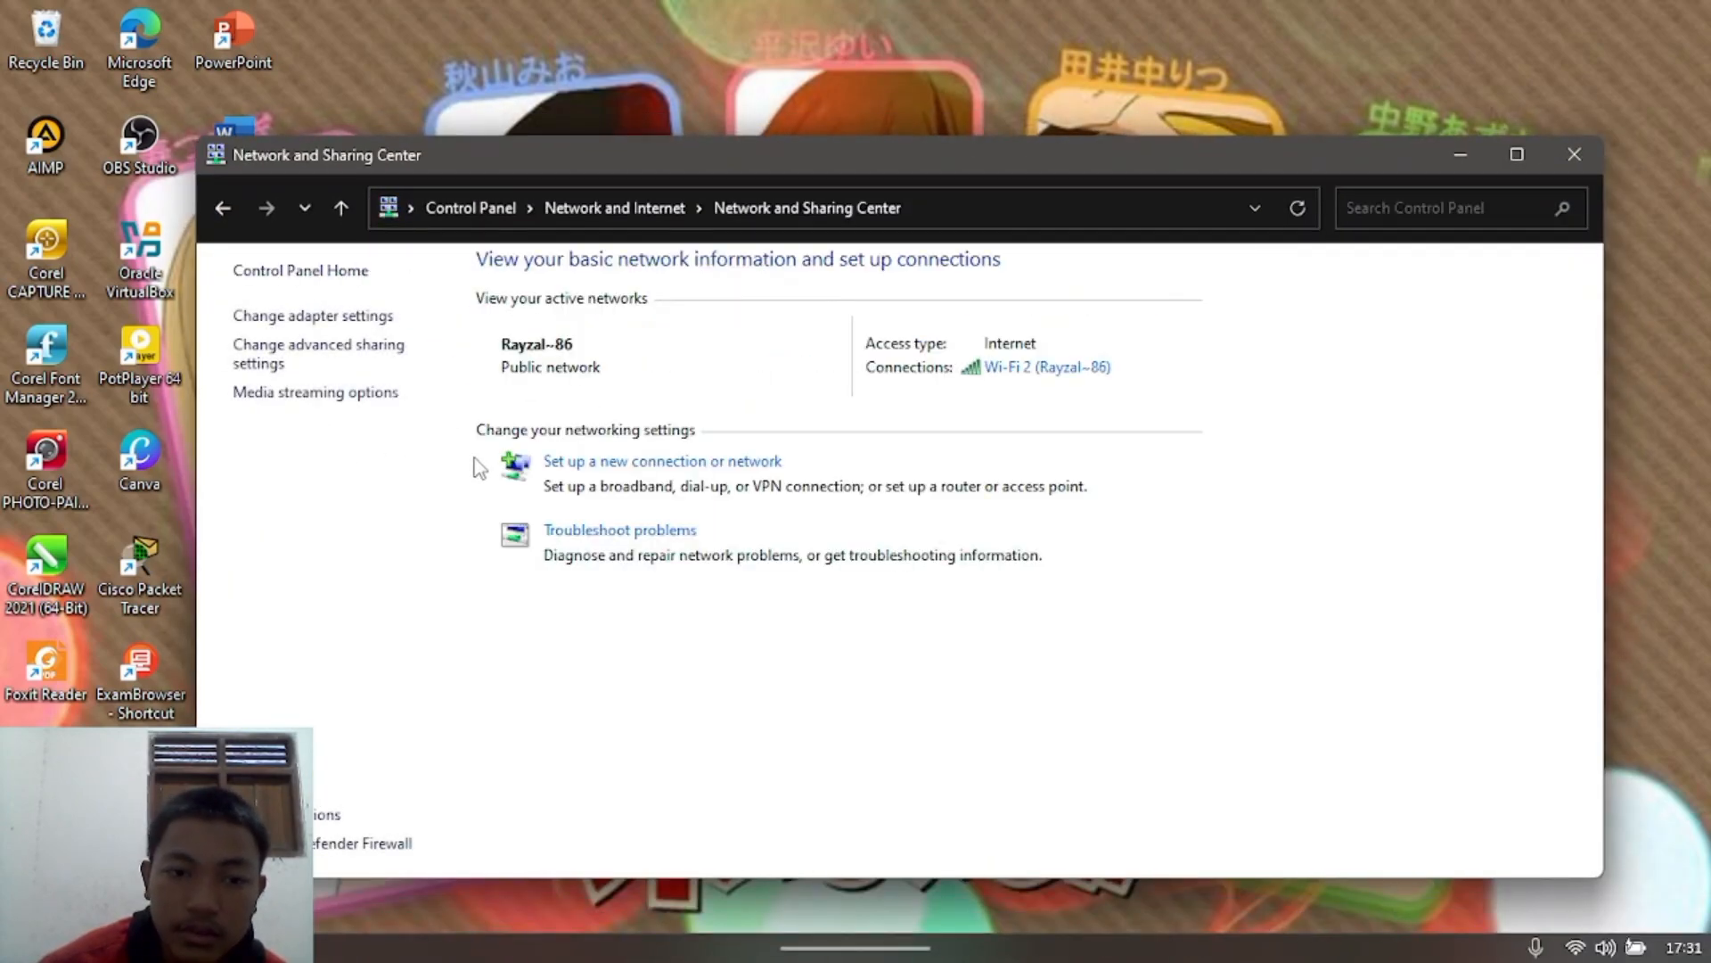
left_click(371, 316)
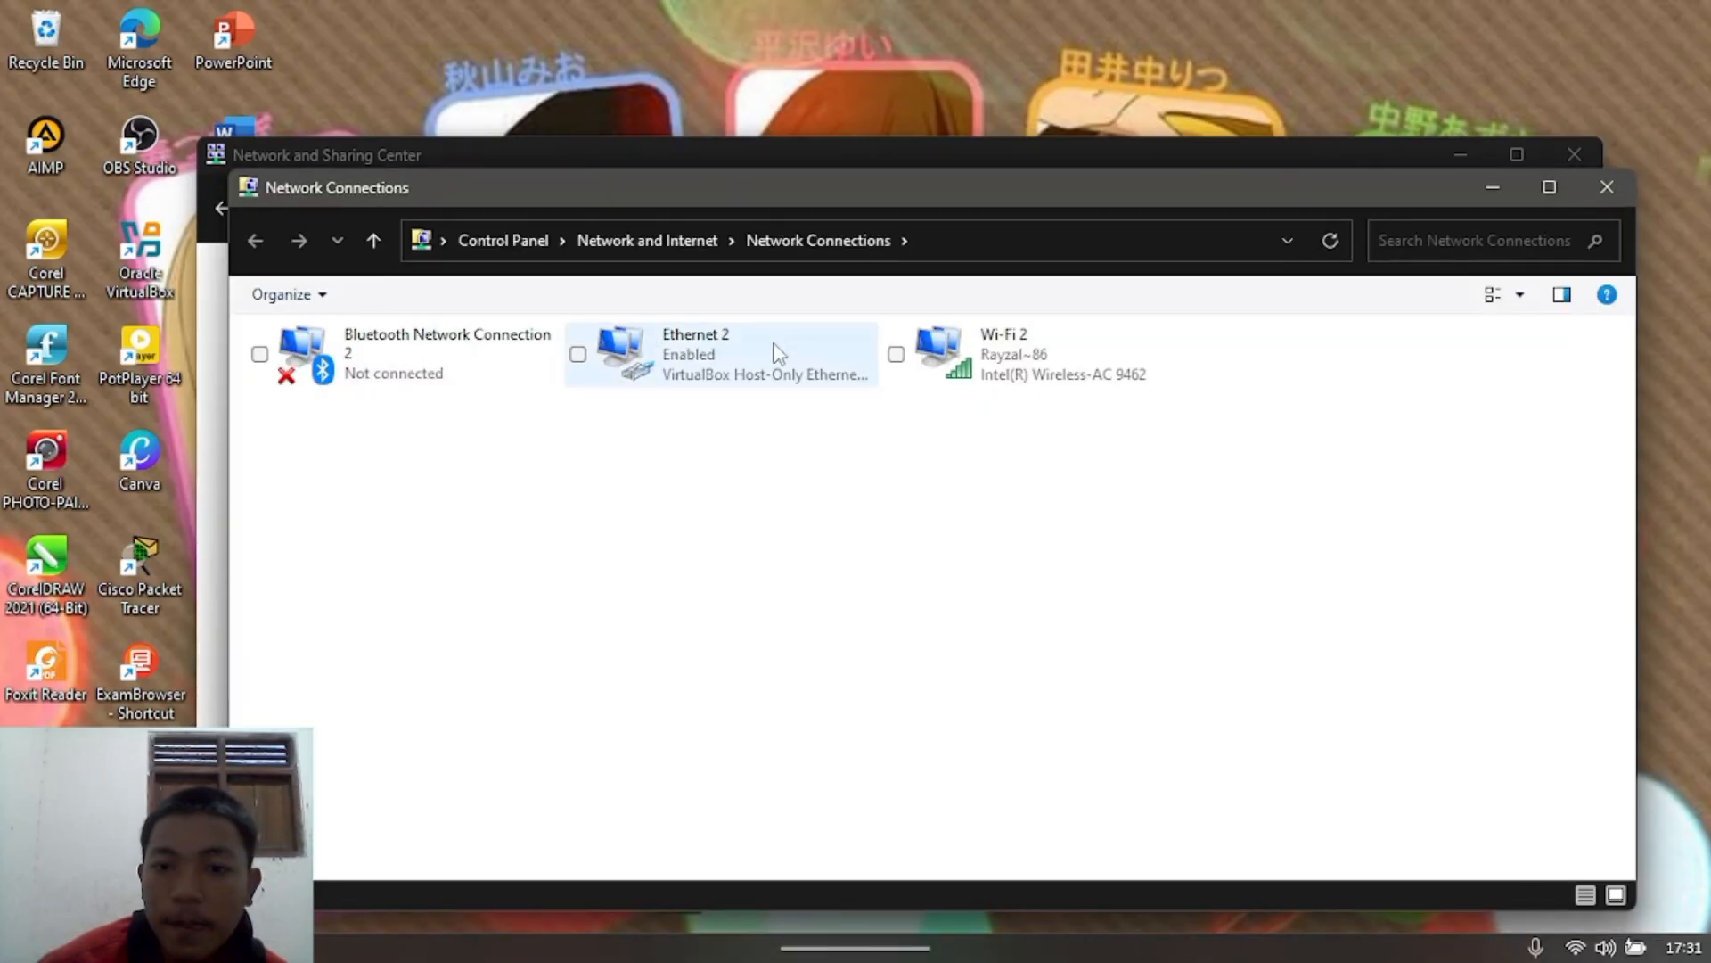
double_click(992, 379)
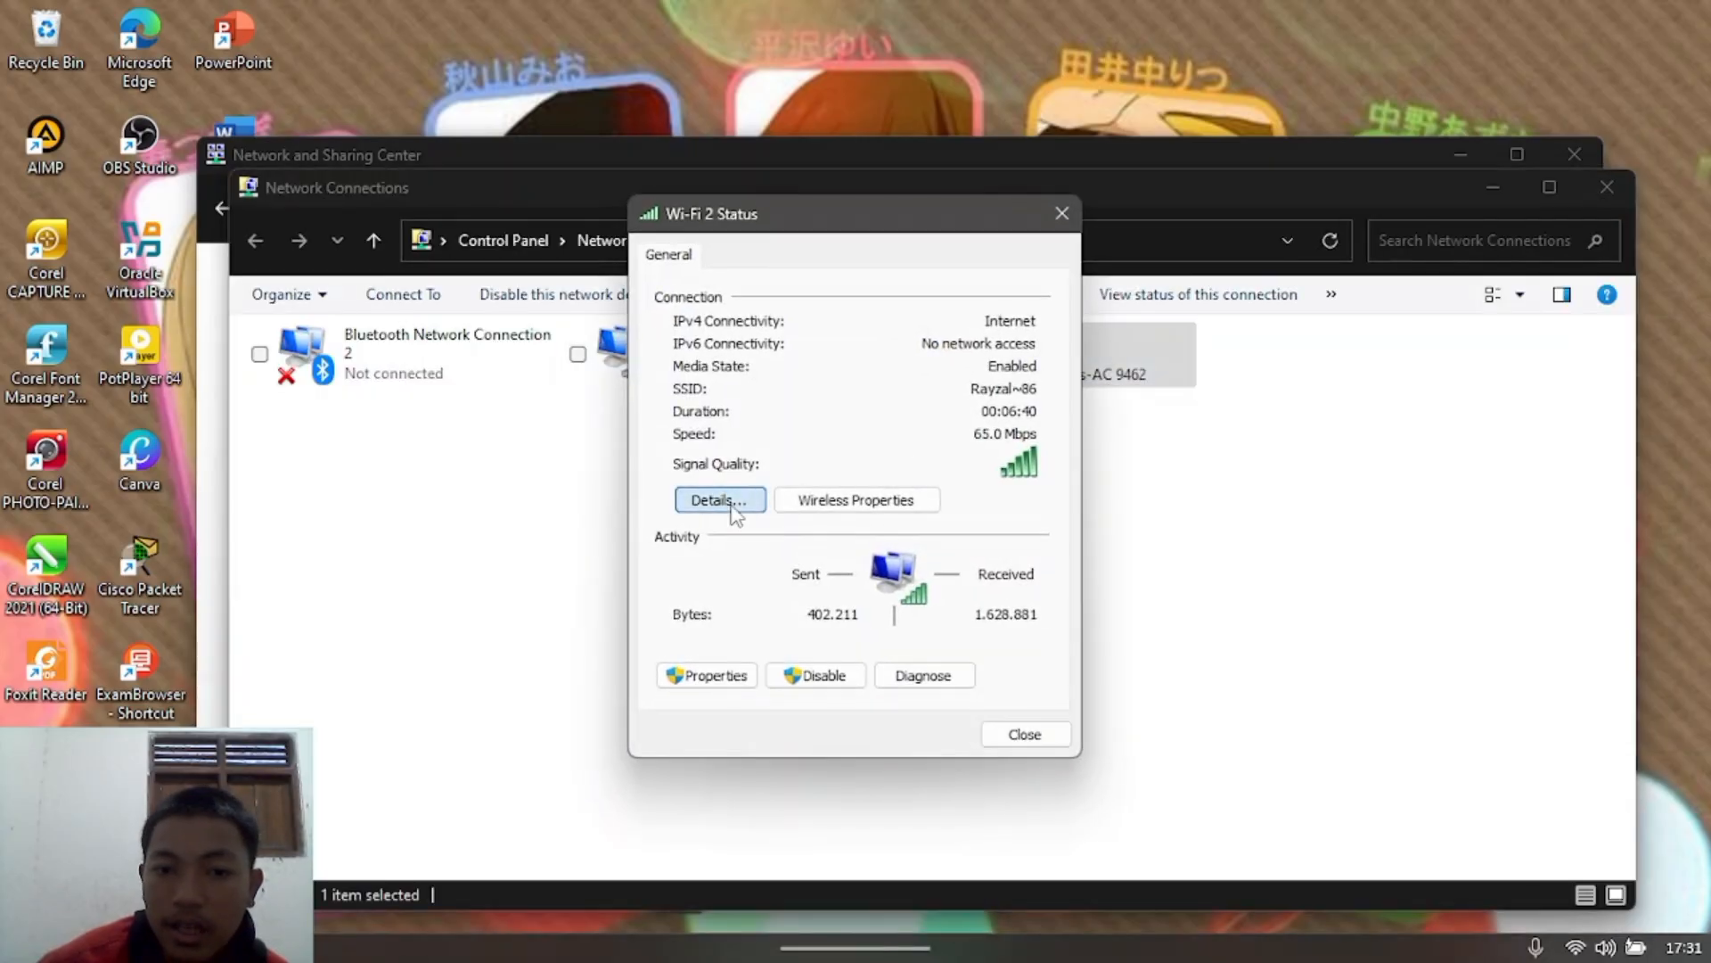
left_click(713, 498)
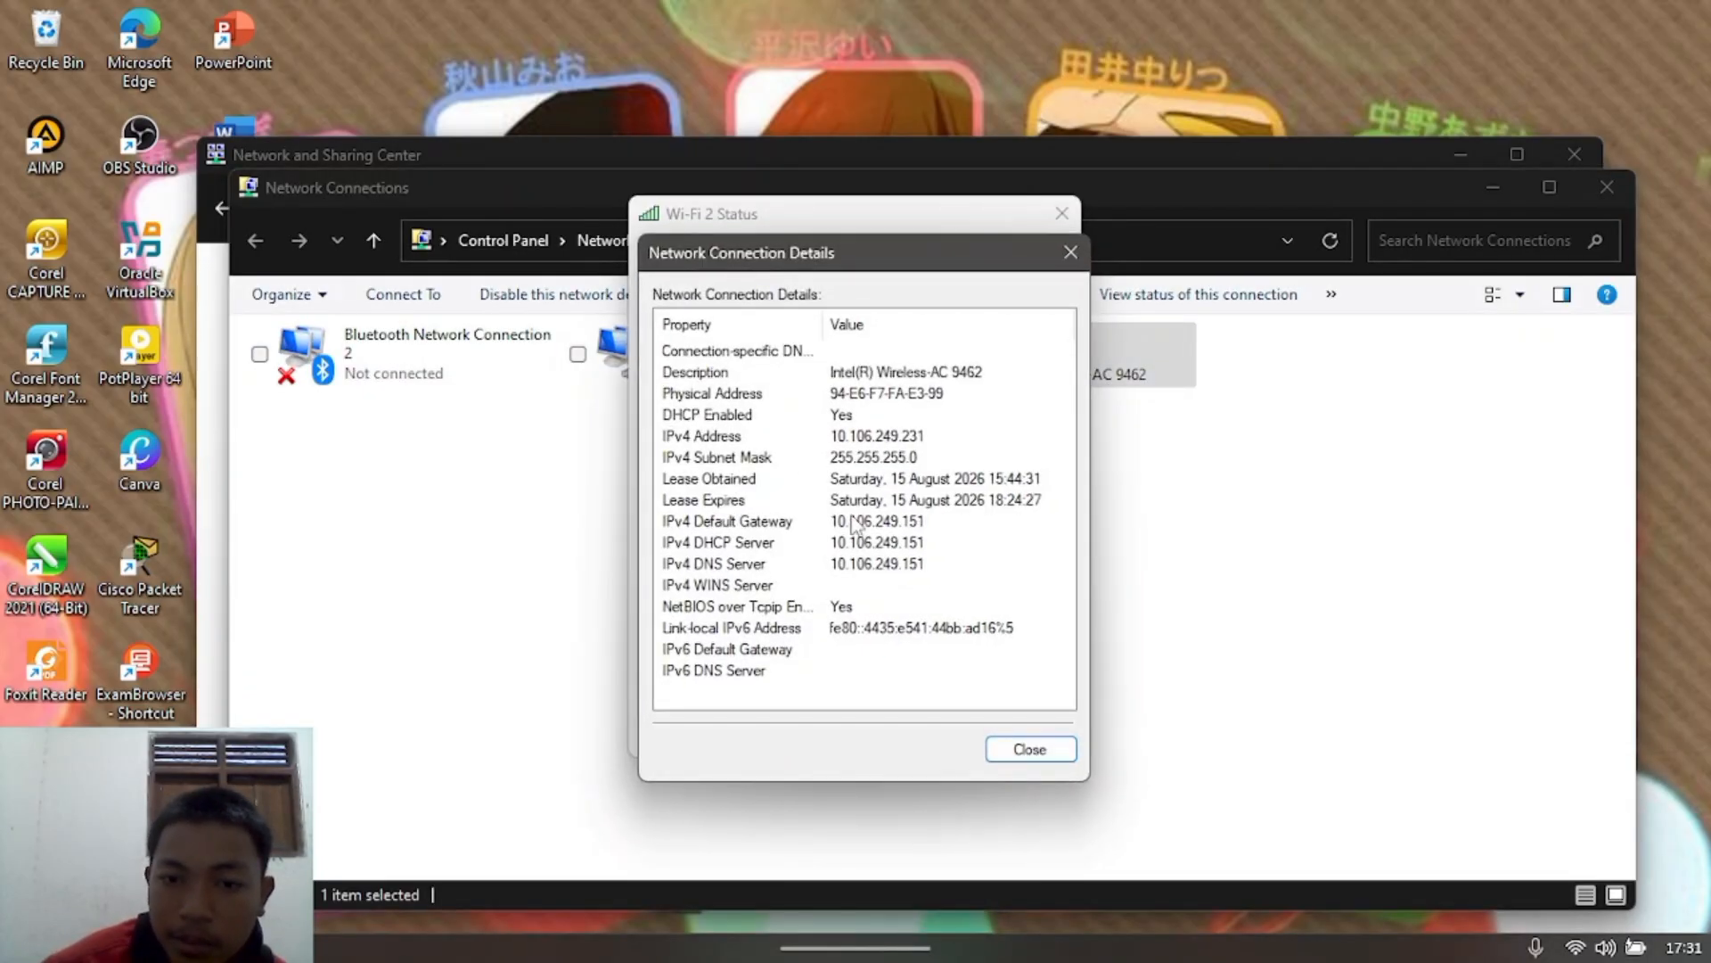
Step: Close the network windows and return to the first VM's window
left_click(1070, 252)
left_click(1068, 218)
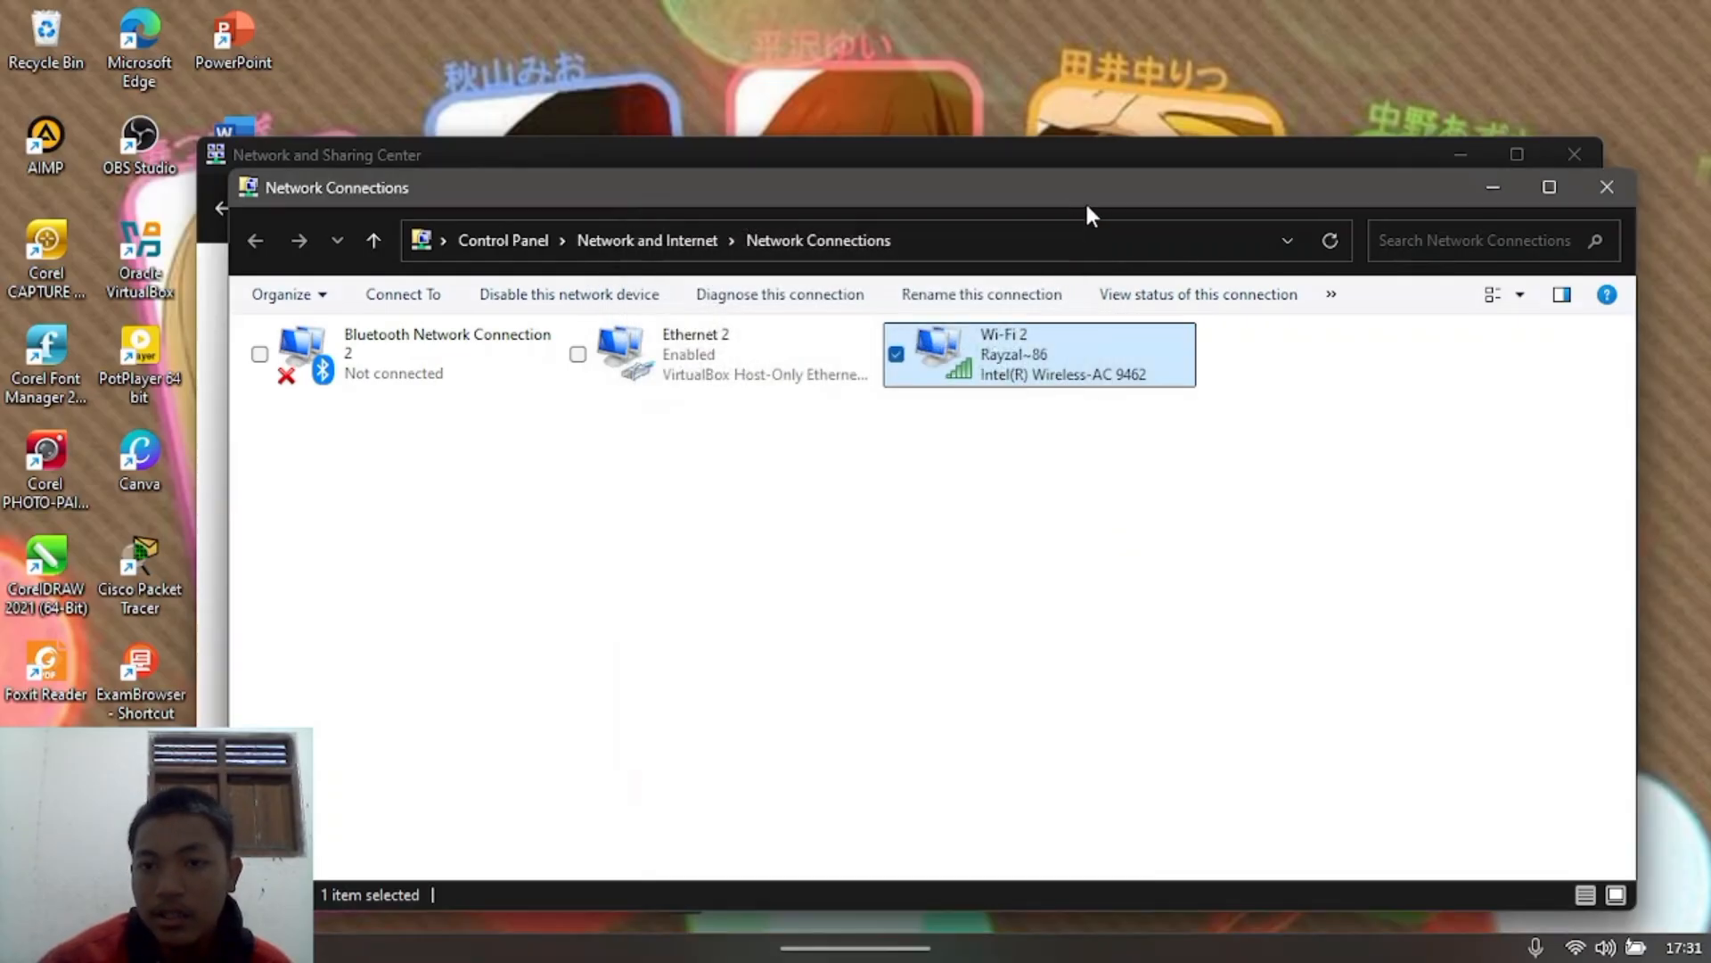
left_click(1608, 190)
left_click(1585, 155)
mouse_move(1241, 909)
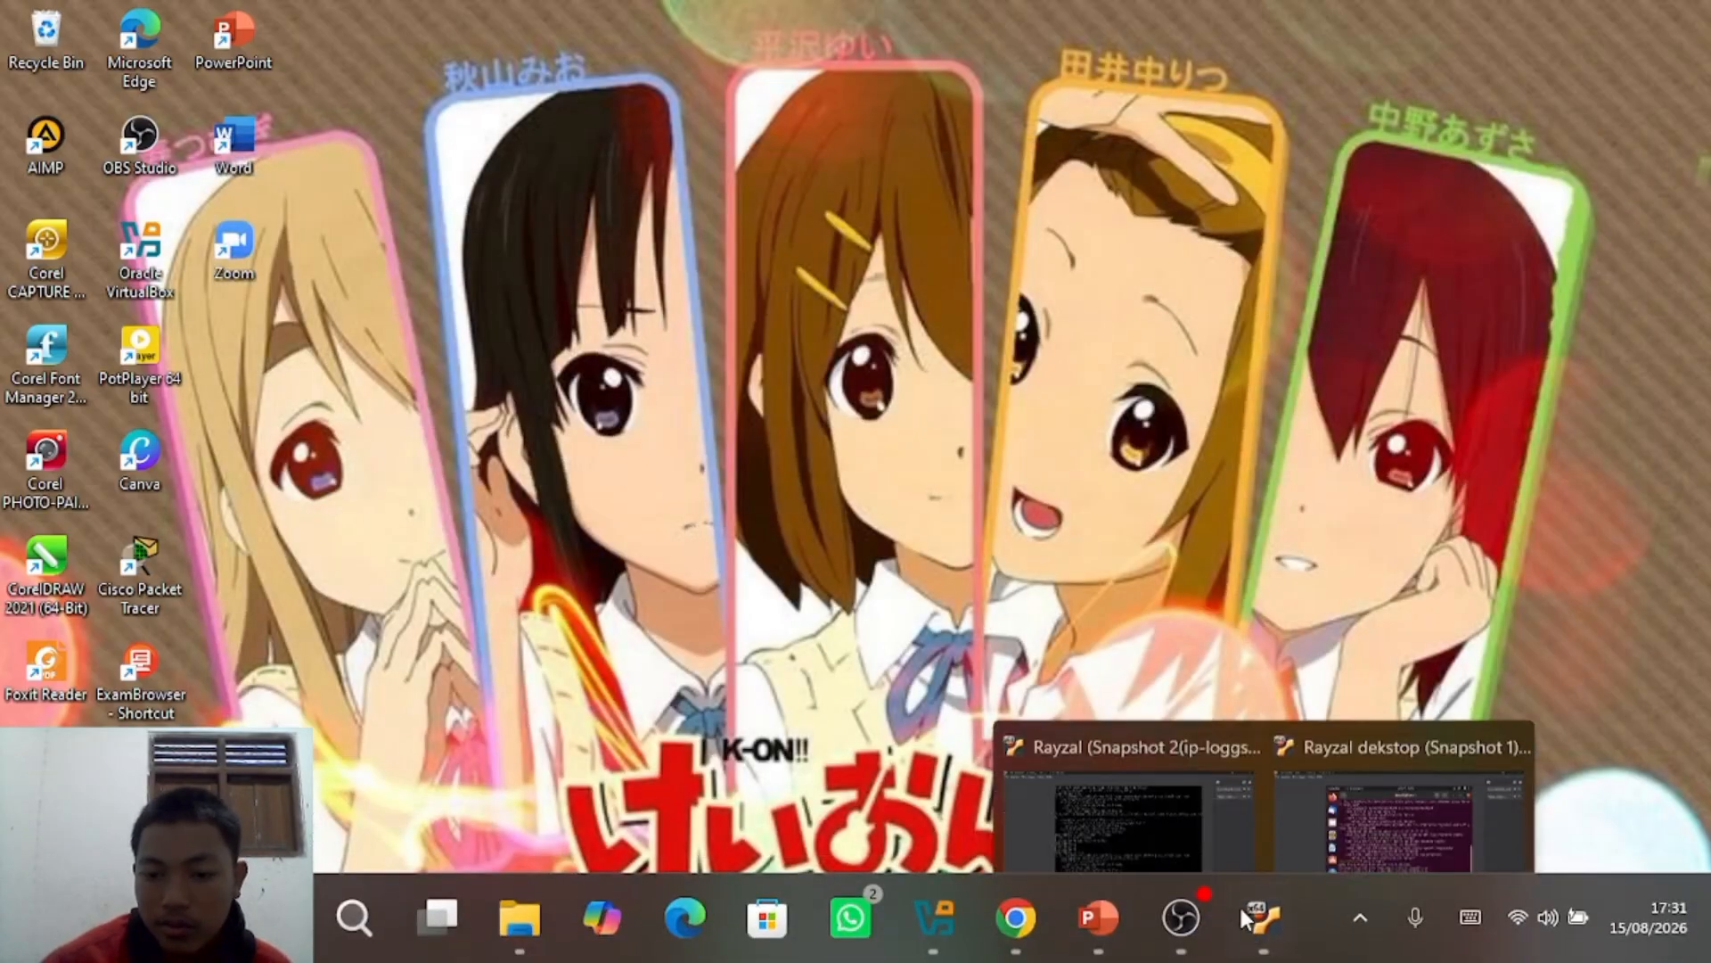
left_click(1159, 820)
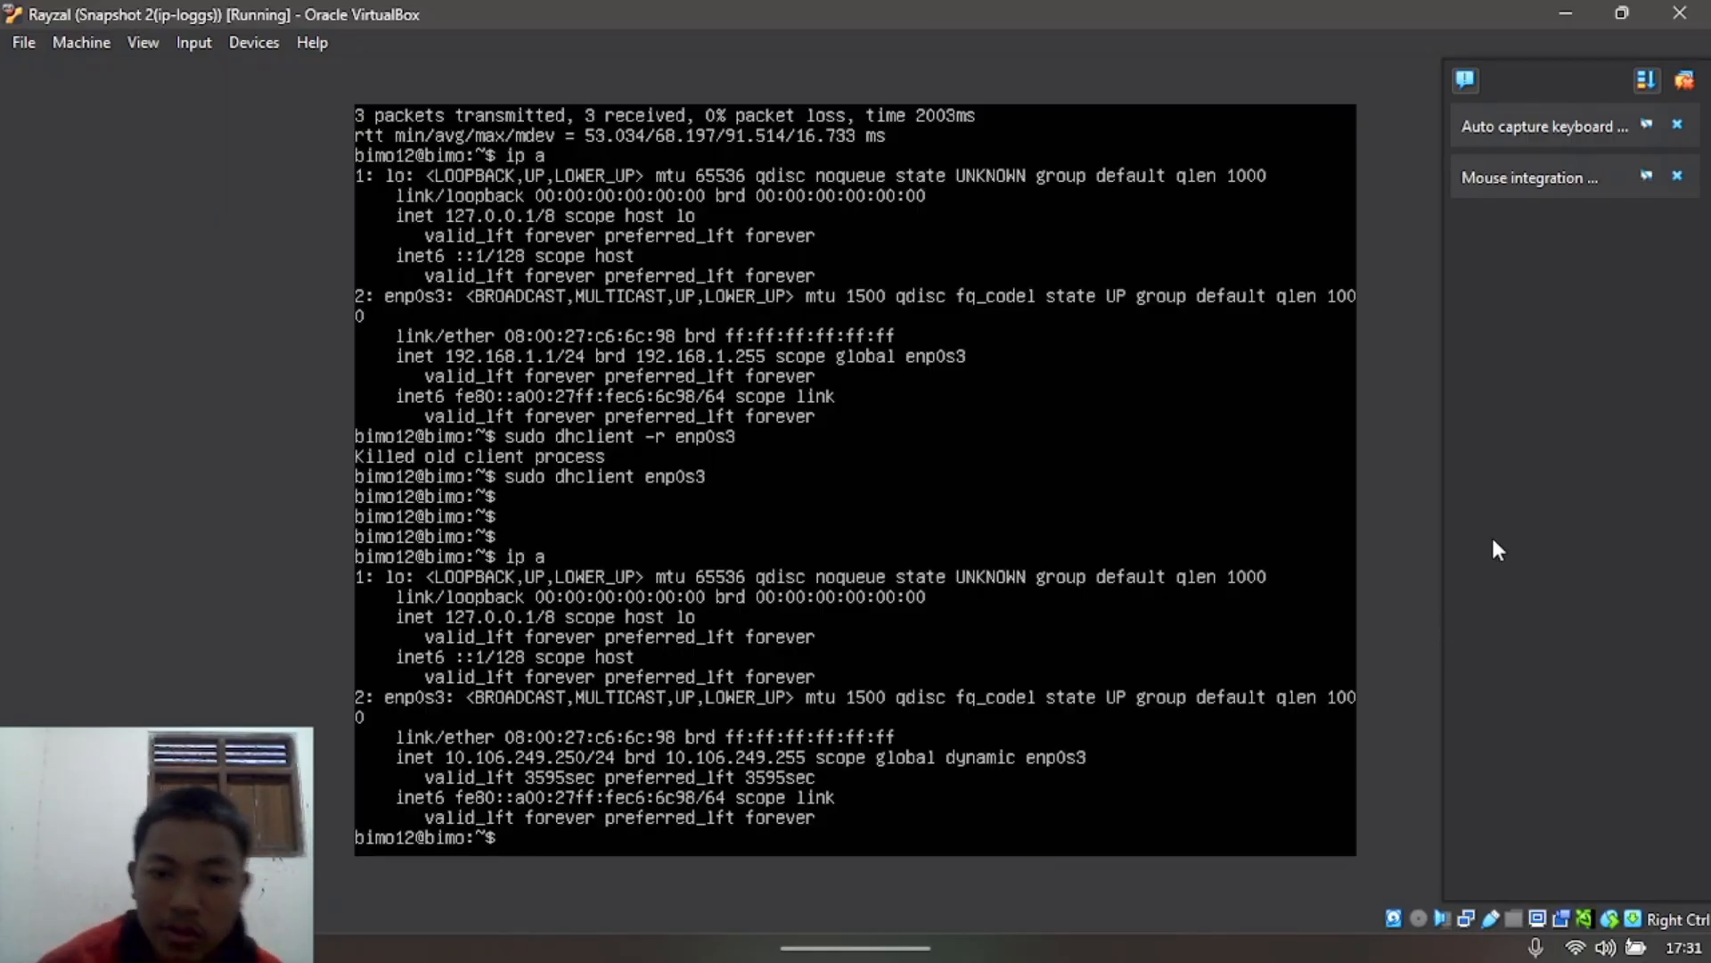
Step: Switch to the other VM and release enp0s3's DHCP lease with sudo dhclient -r
left_click(1567, 13)
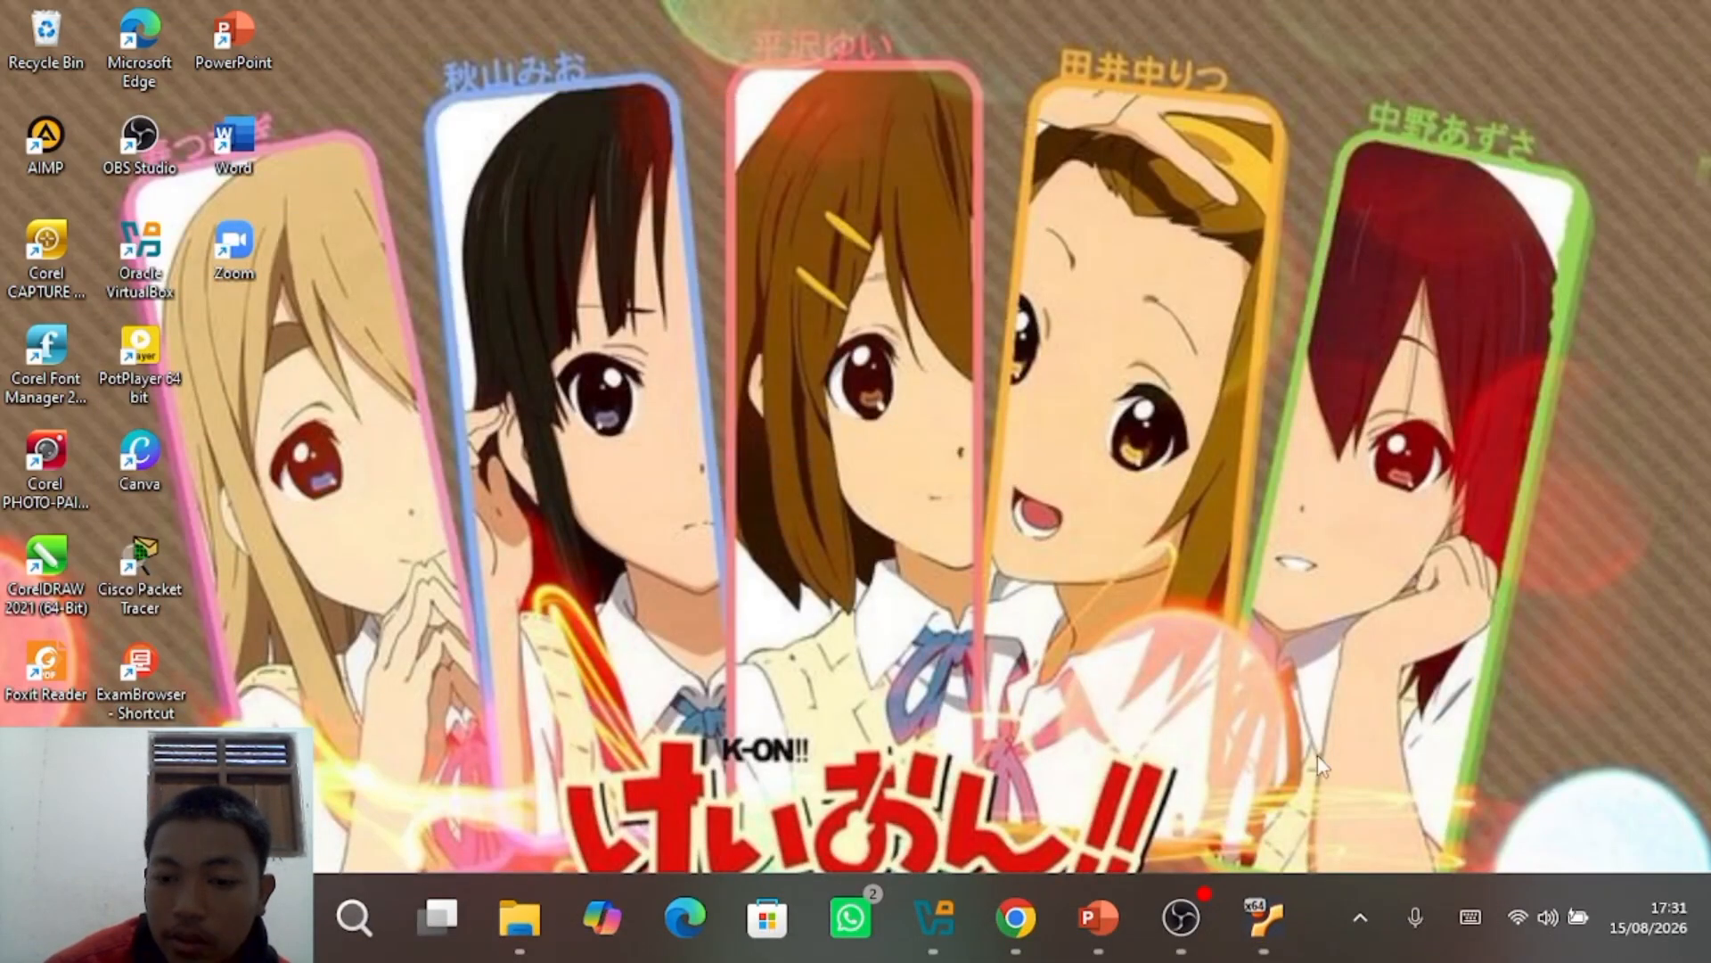
mouse_move(1257, 918)
left_click(1334, 788)
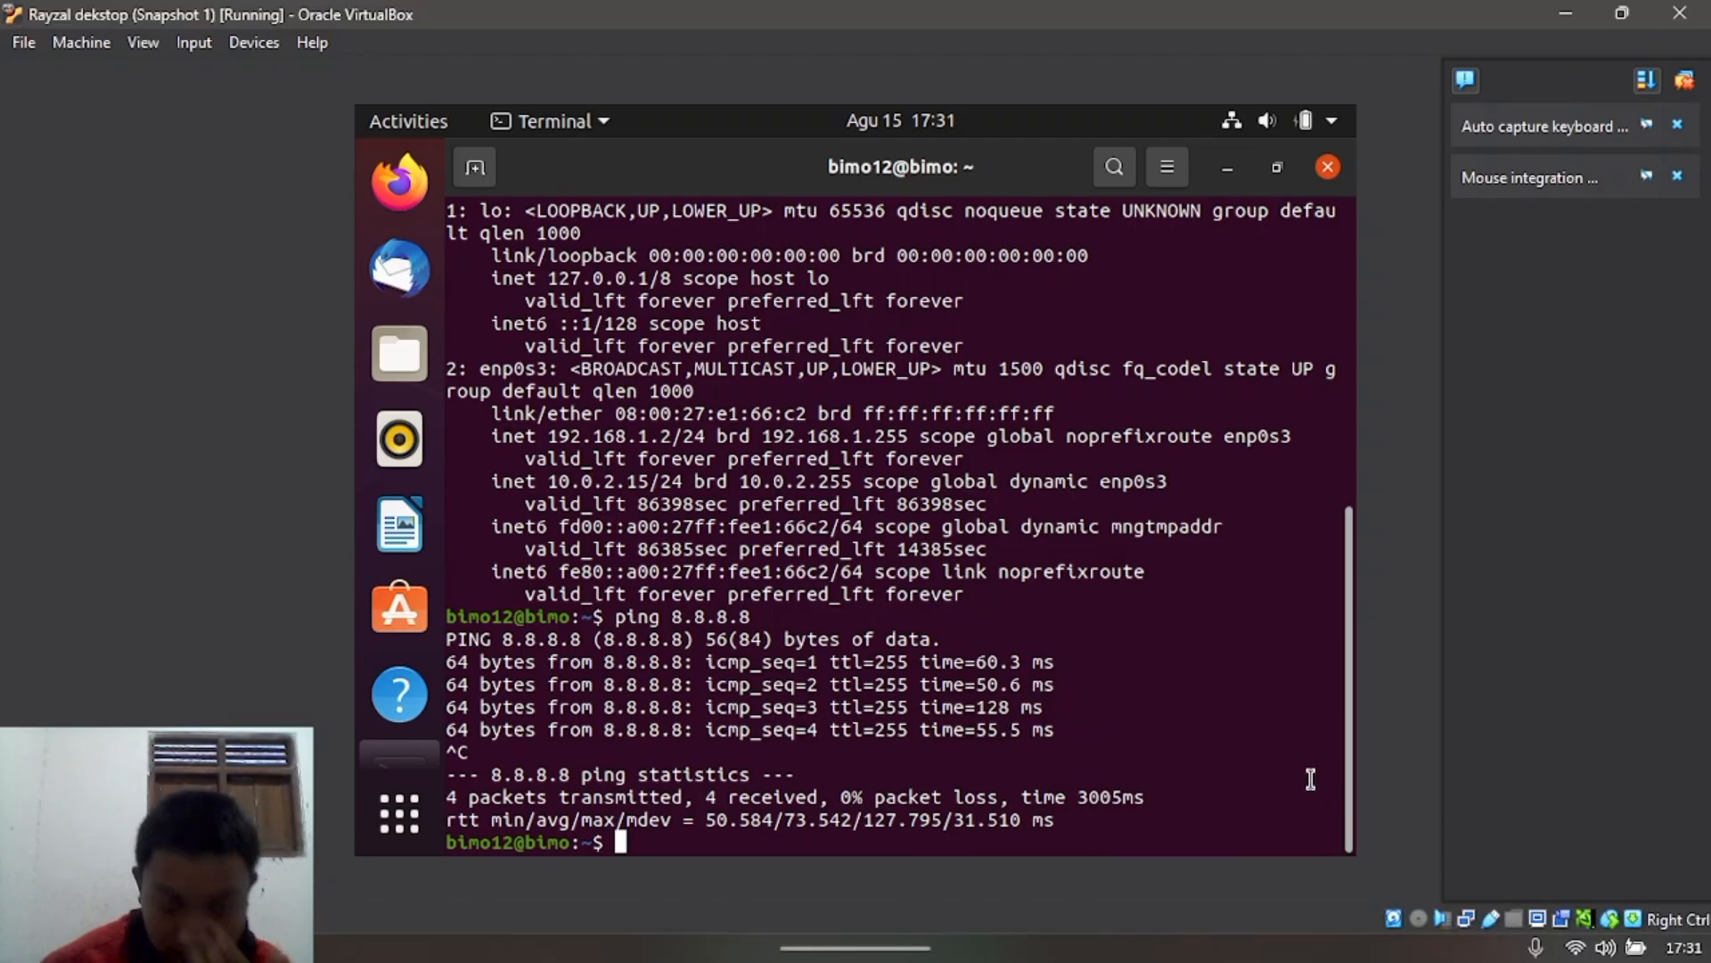
type("sud")
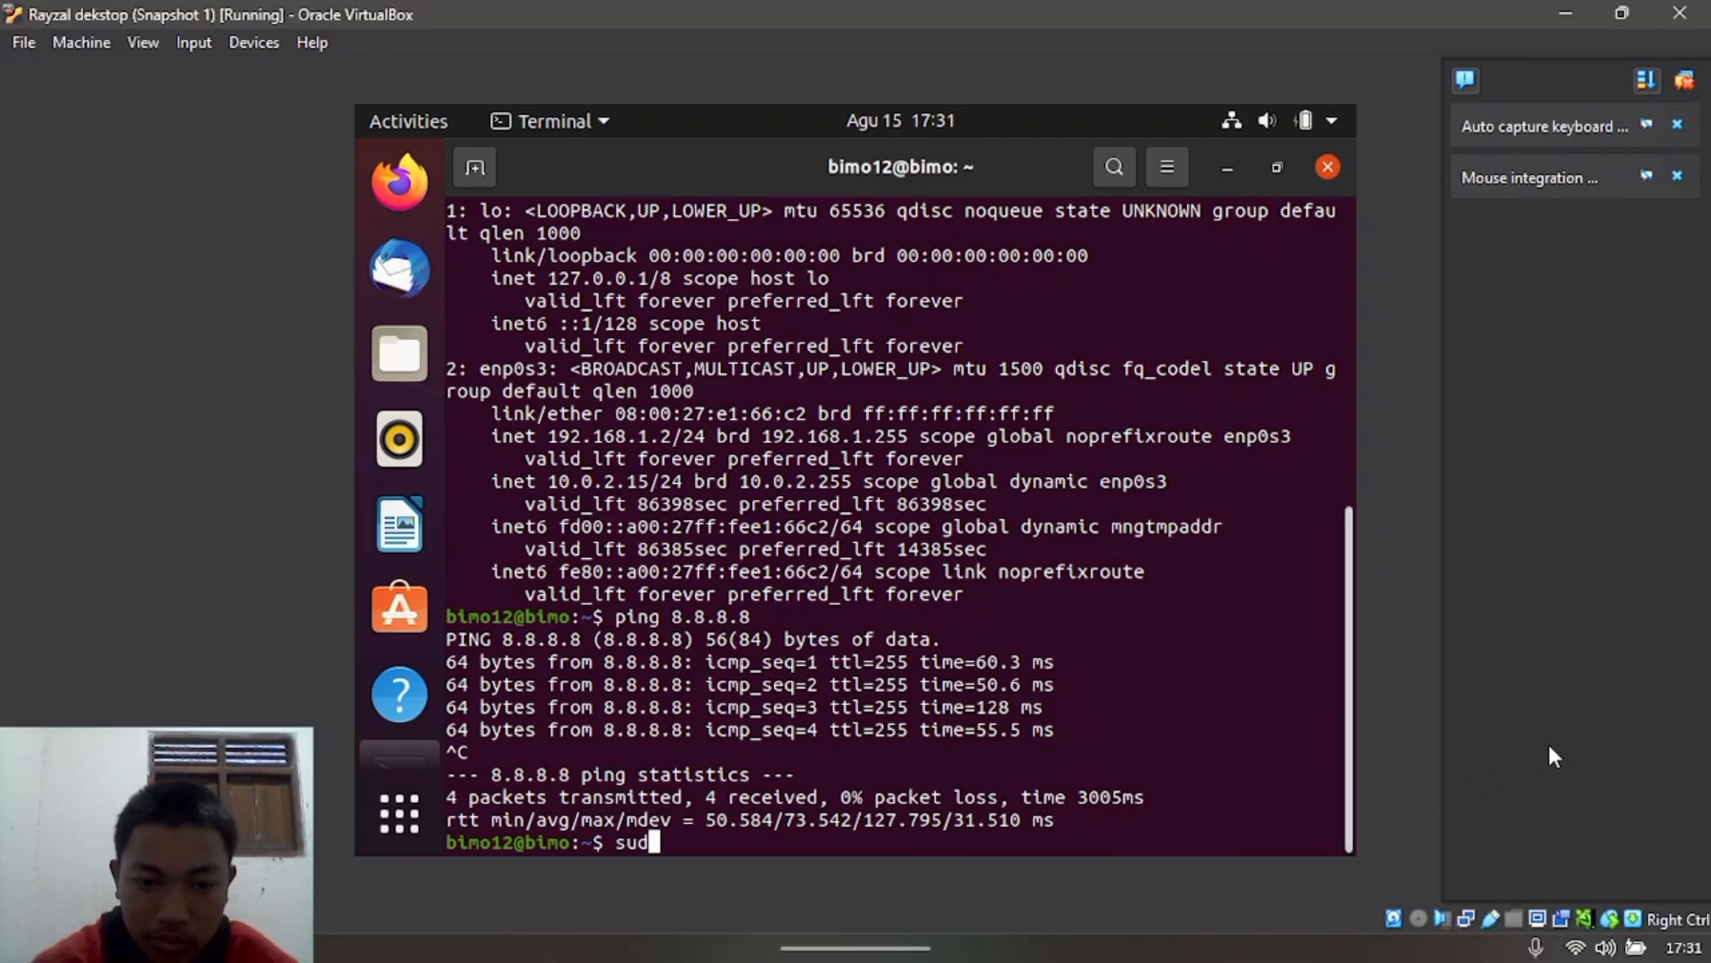
type("o dhc")
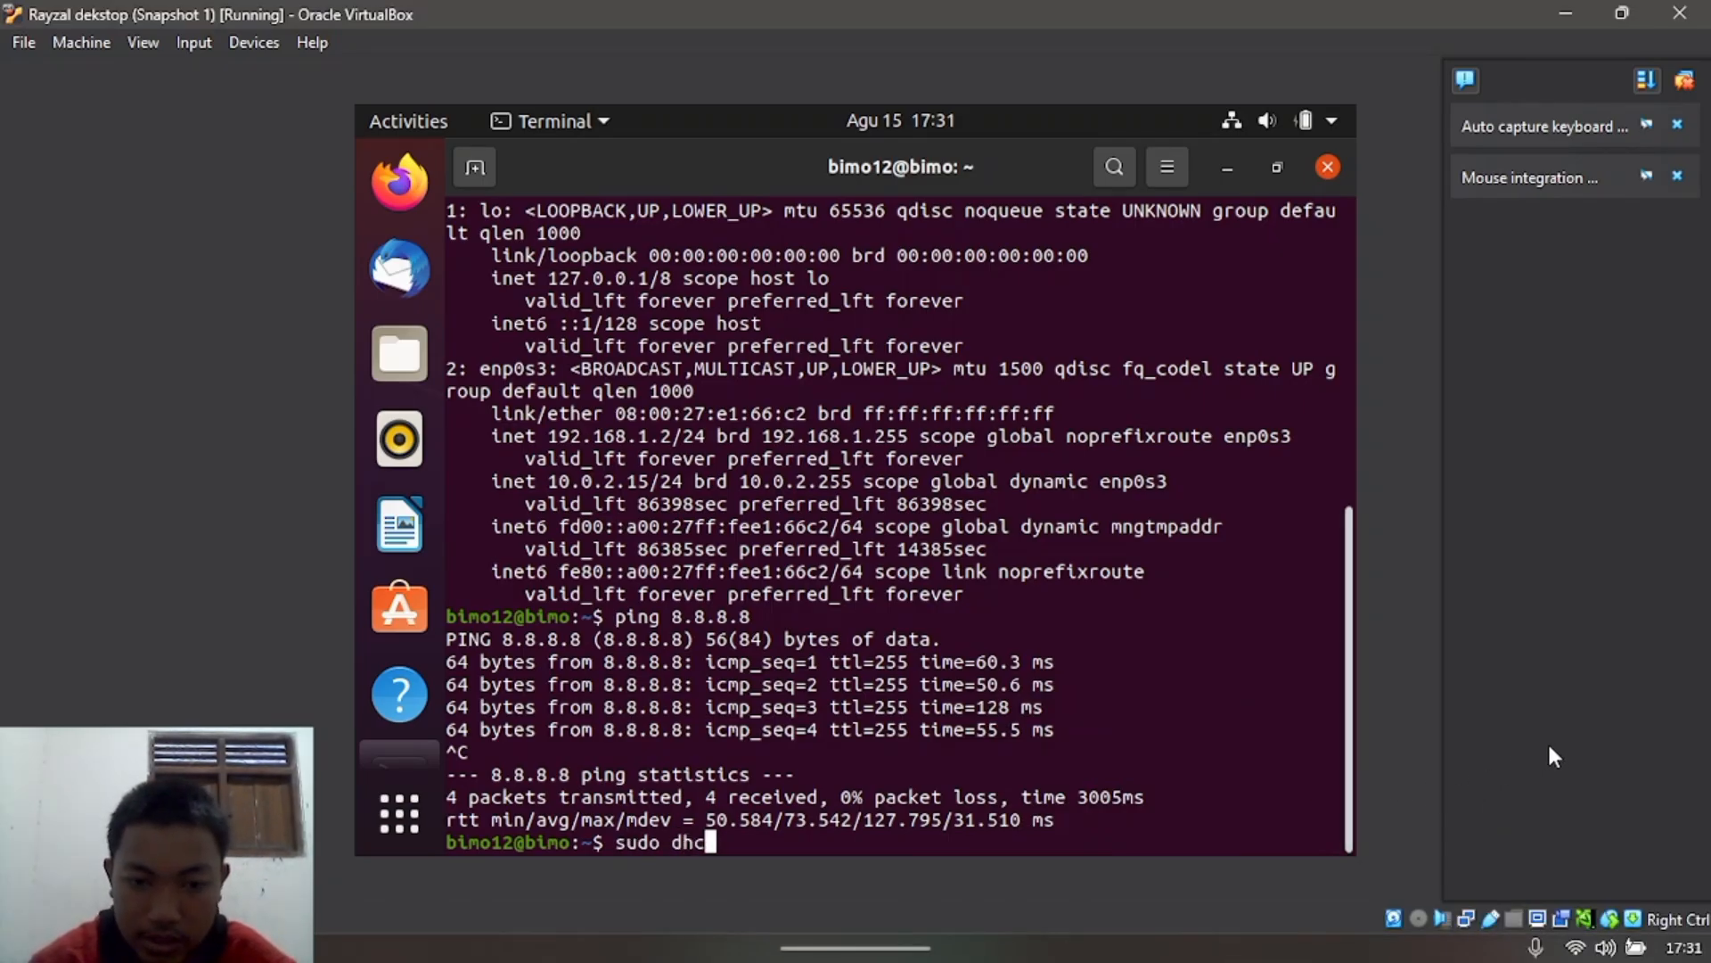
type(";")
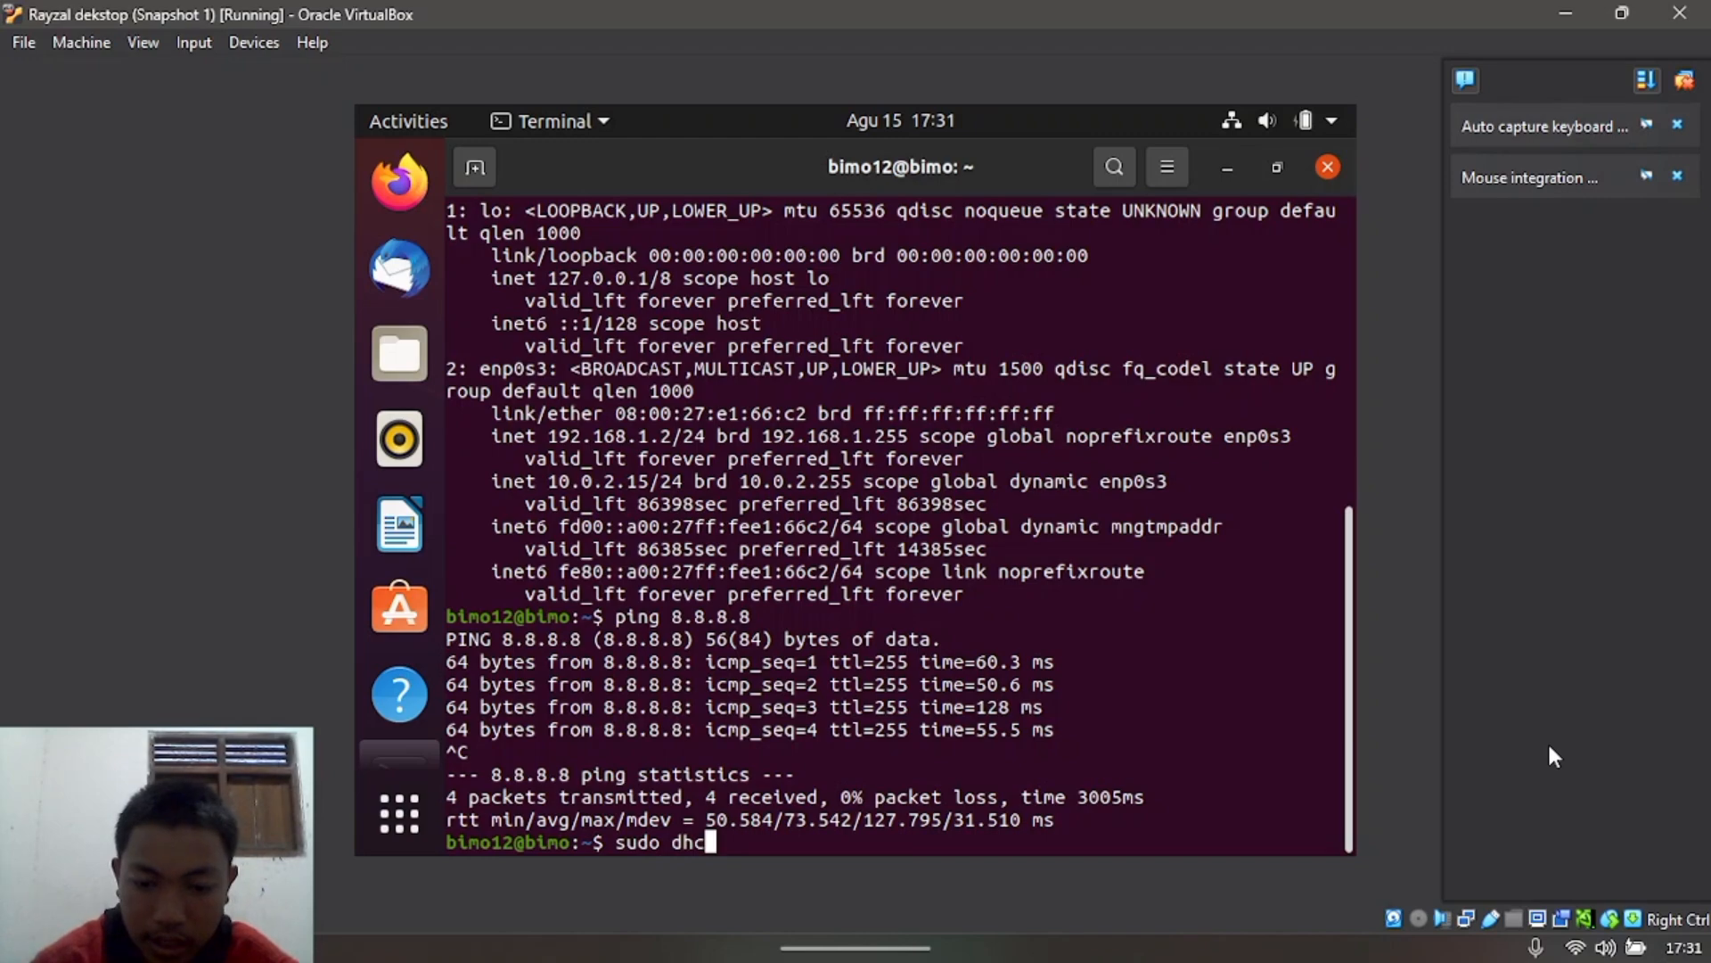
type("lient -r")
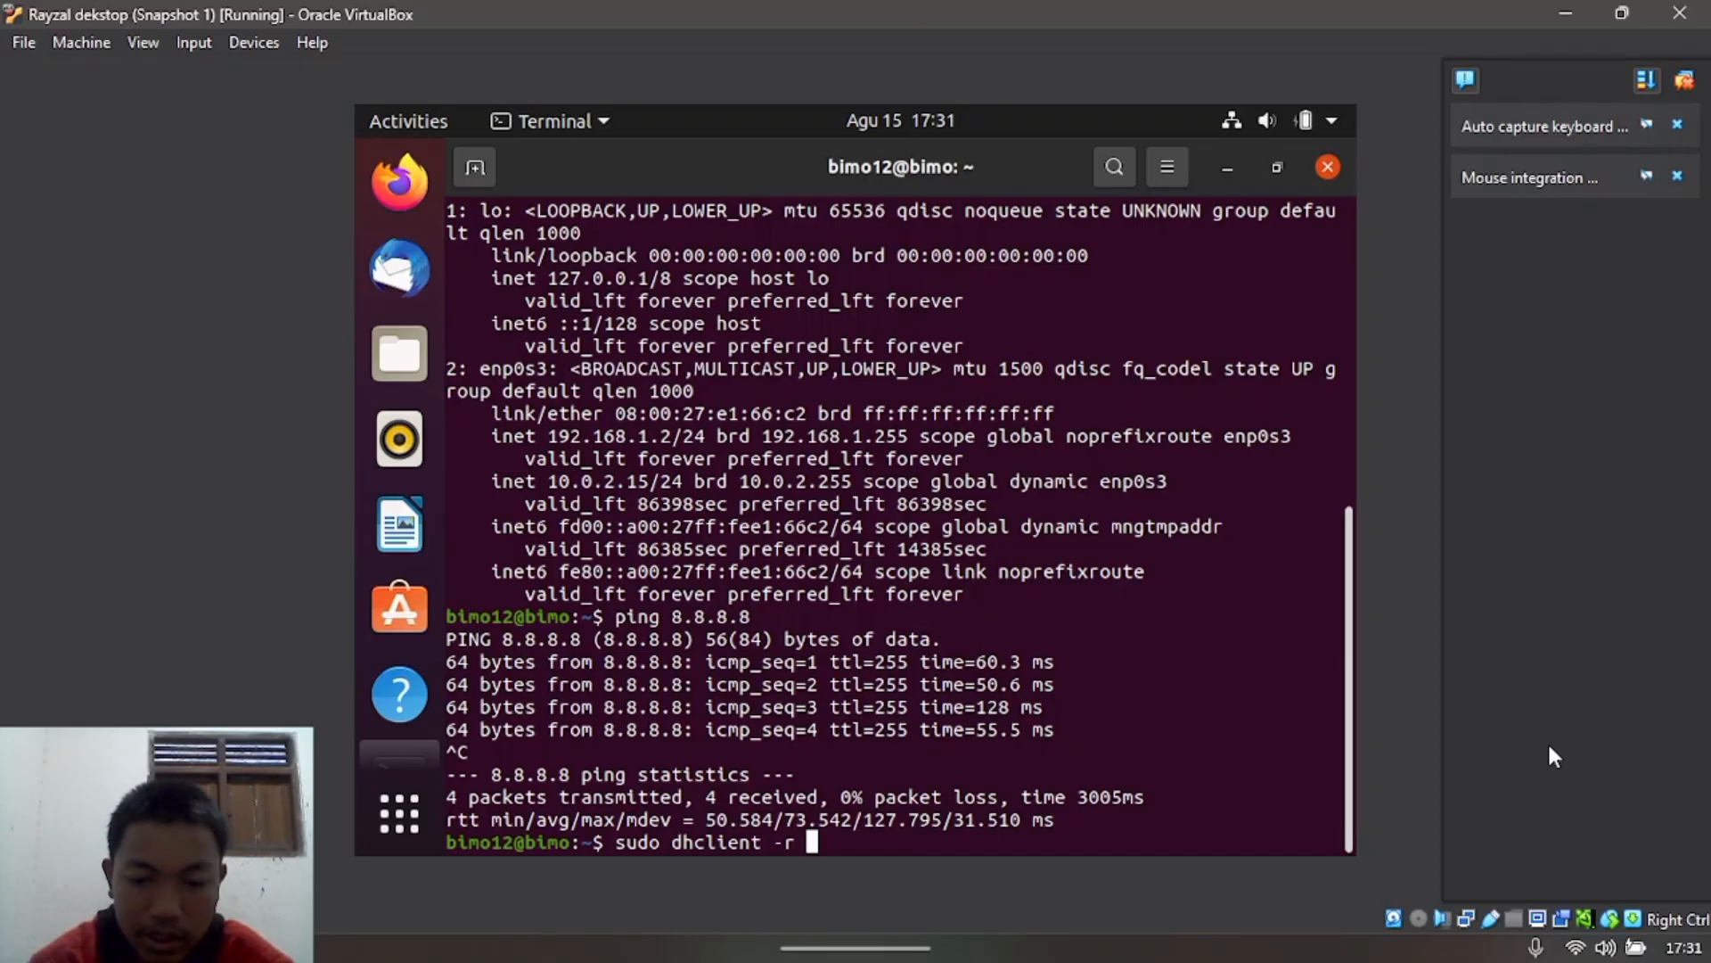
type("enp0s")
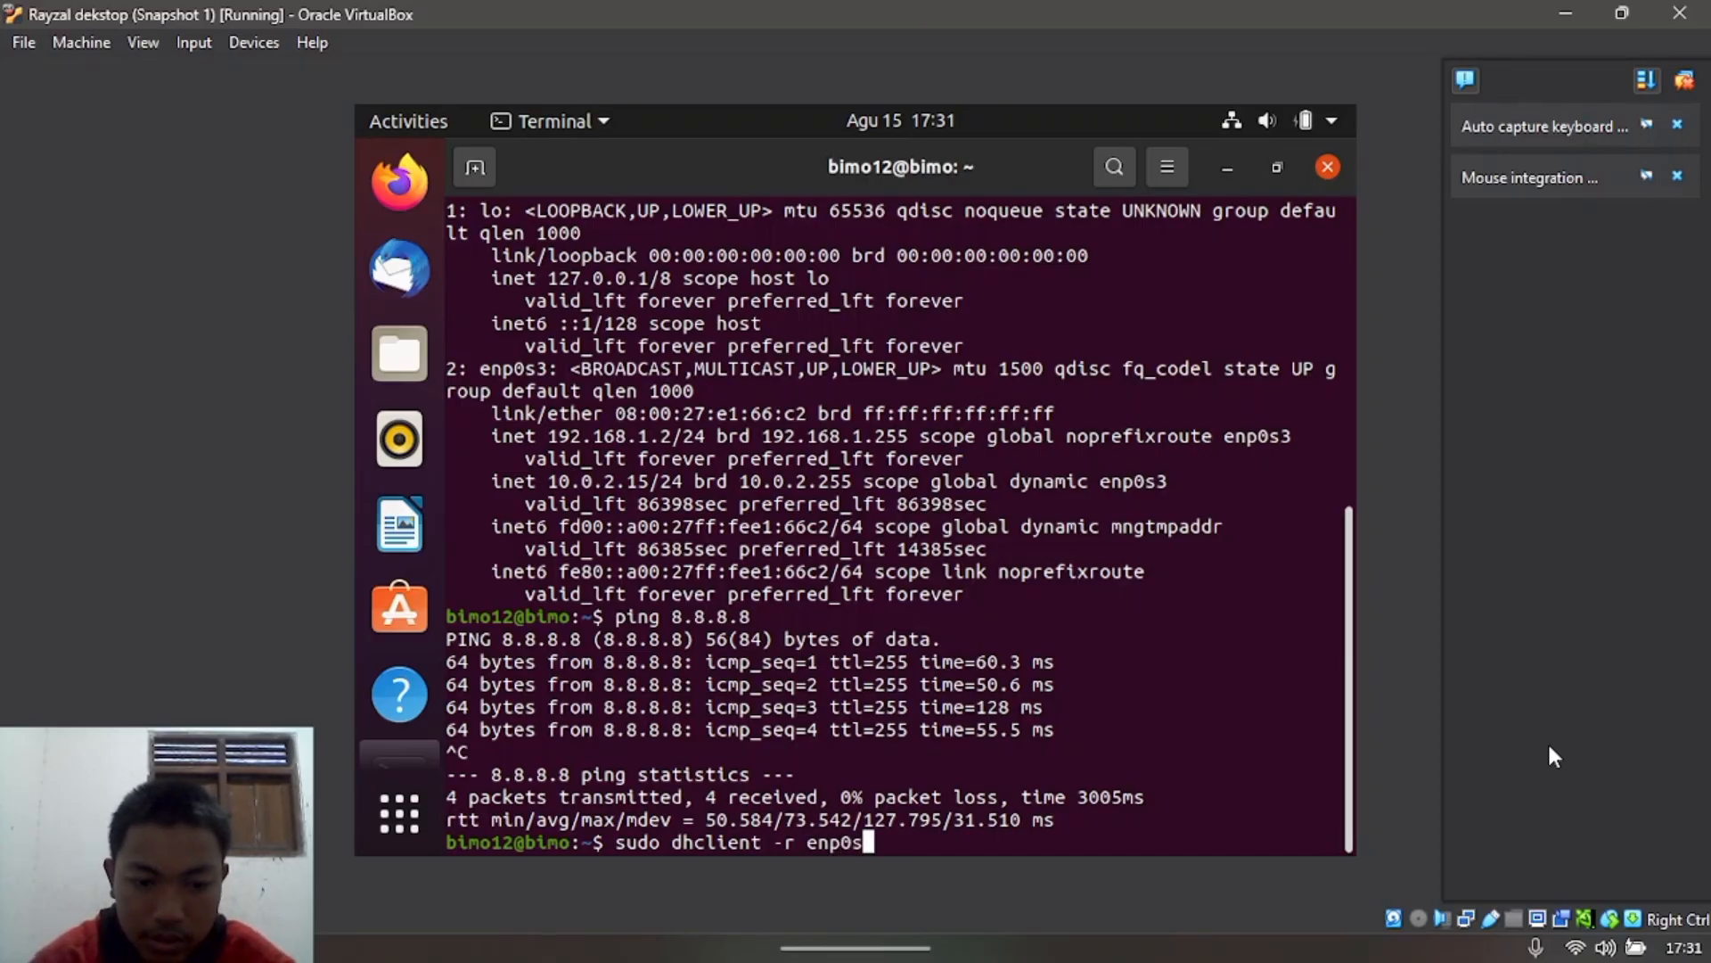
type("3")
key("Return")
key("Return")
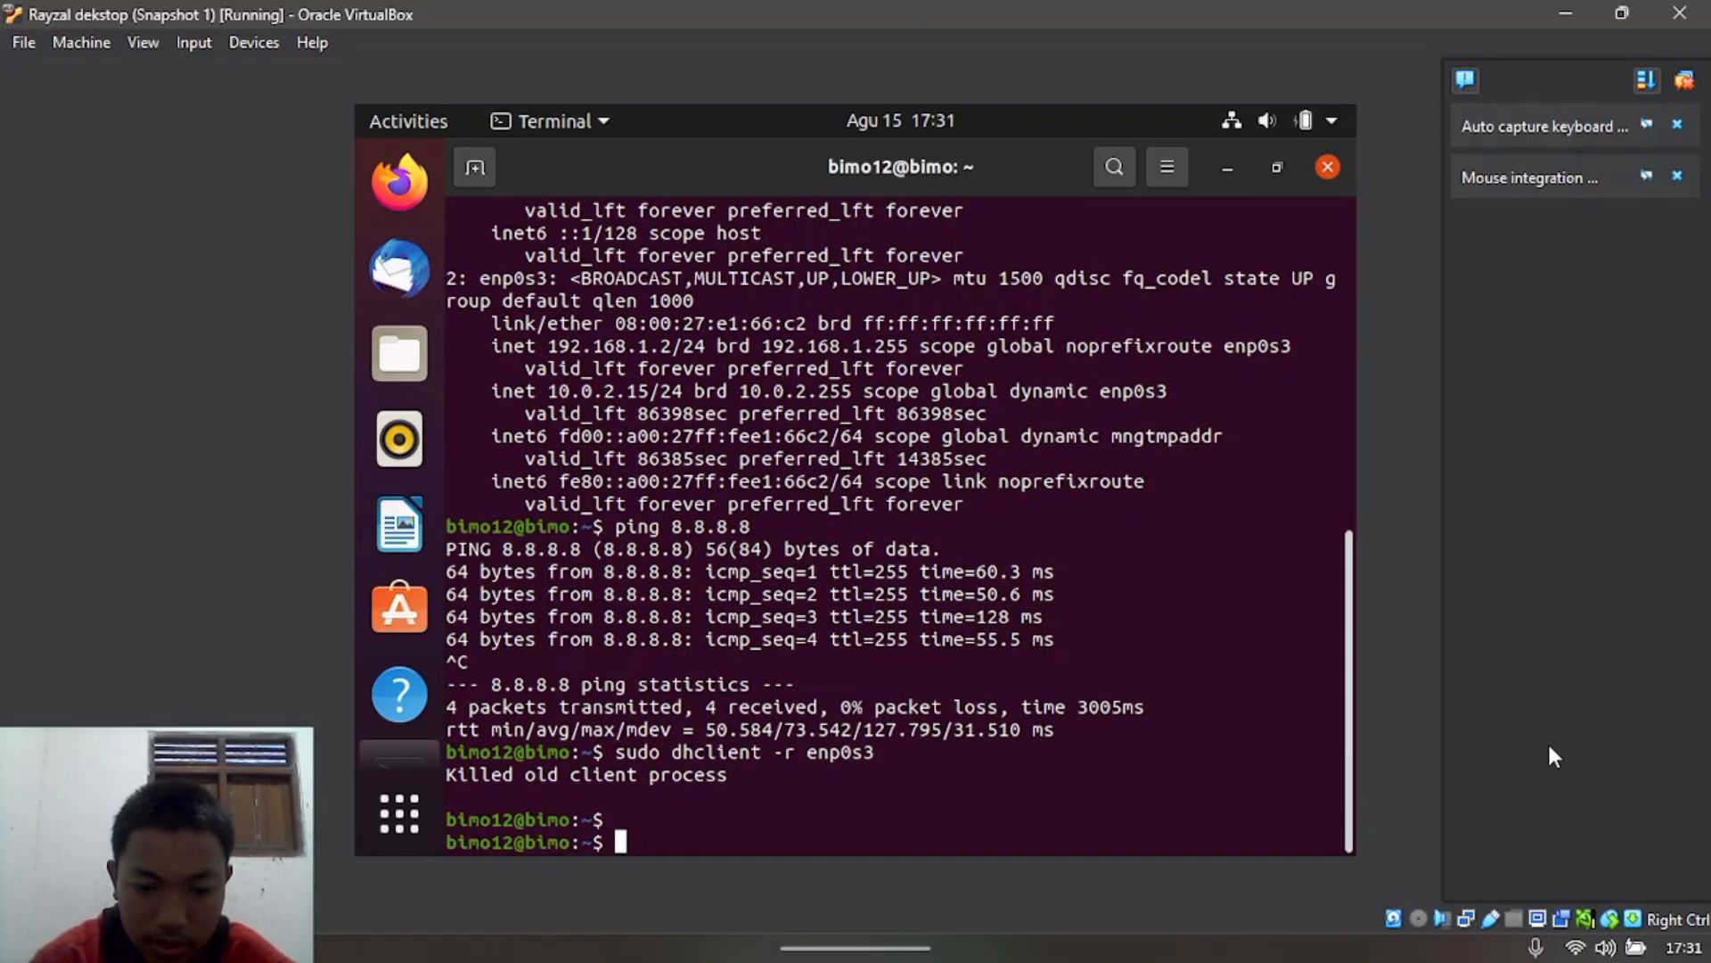
Step: Renew enp0s3 with sudo dhclient and list interfaces with ip a, showing 10.106.249.57
type("sudo dhc")
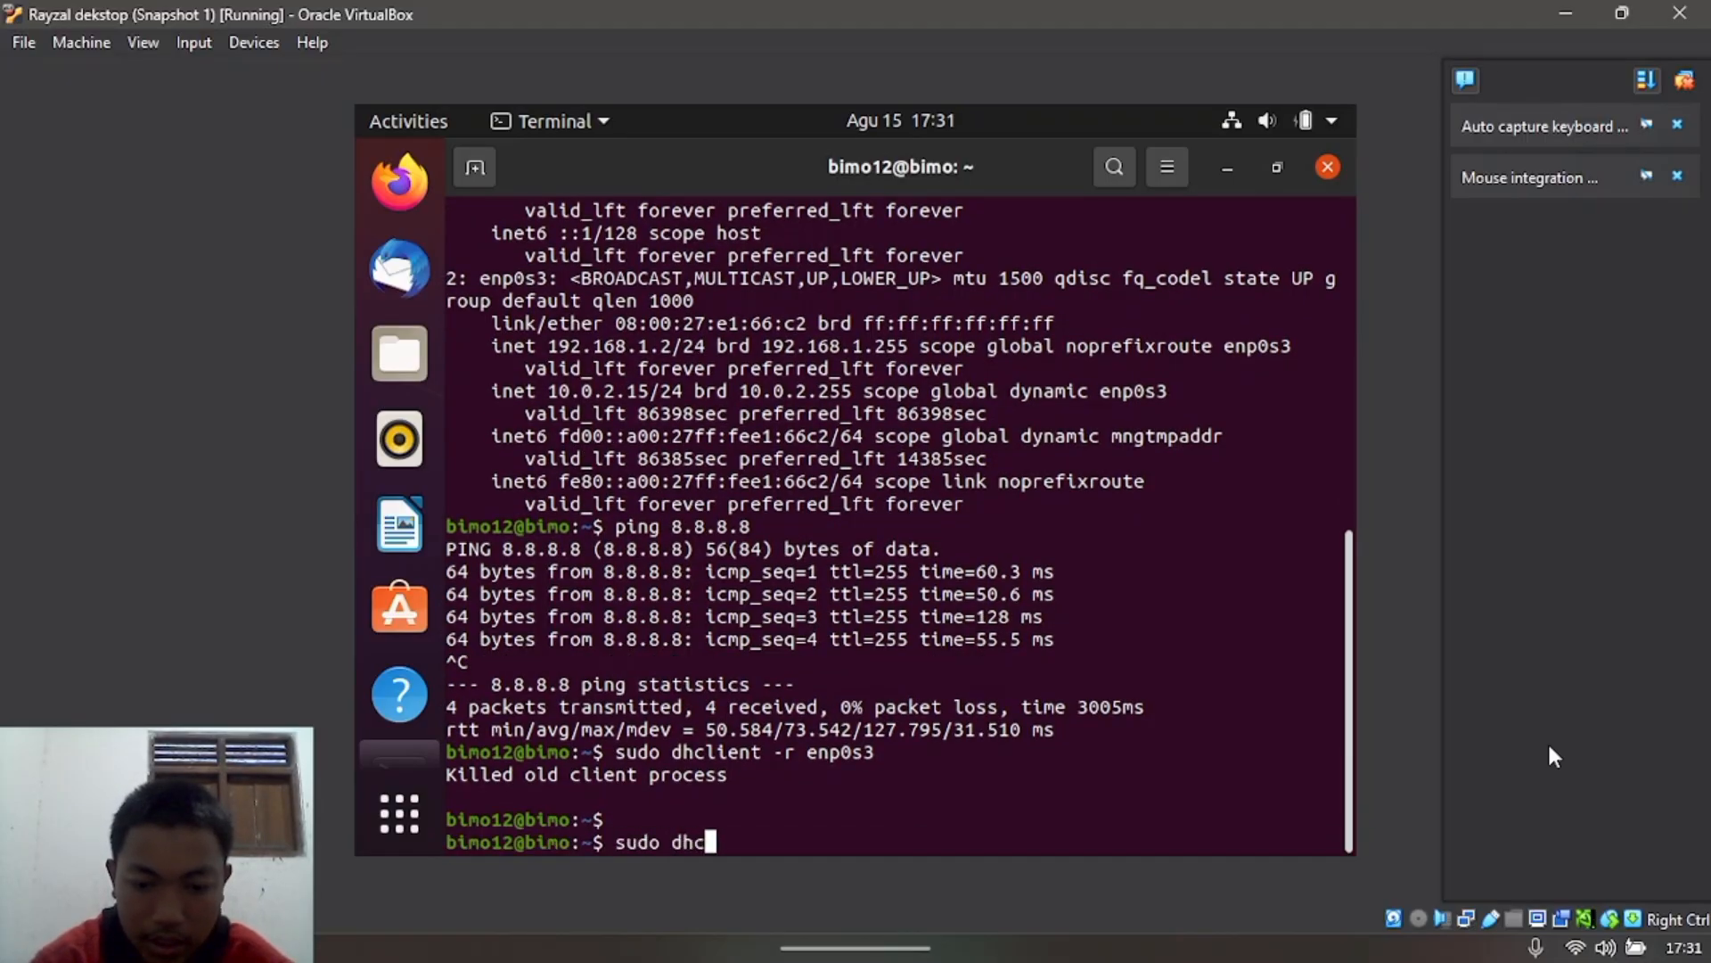
type("lire")
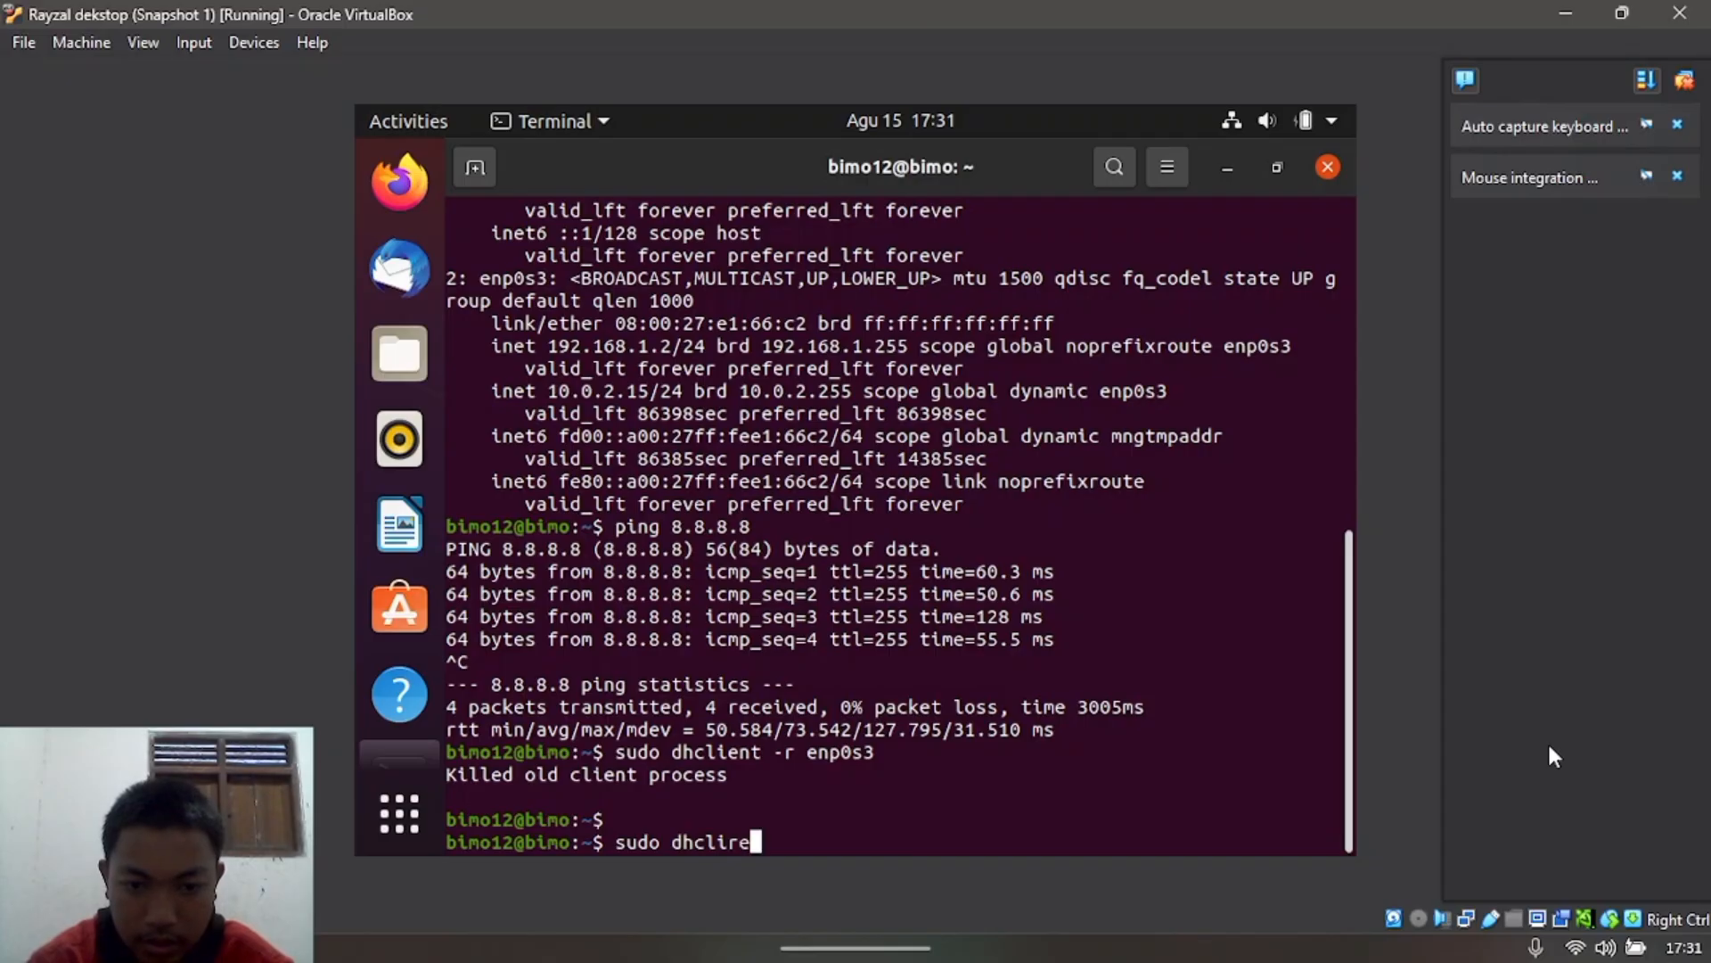
key("BackSpace")
key("BackSpace")
type("ent")
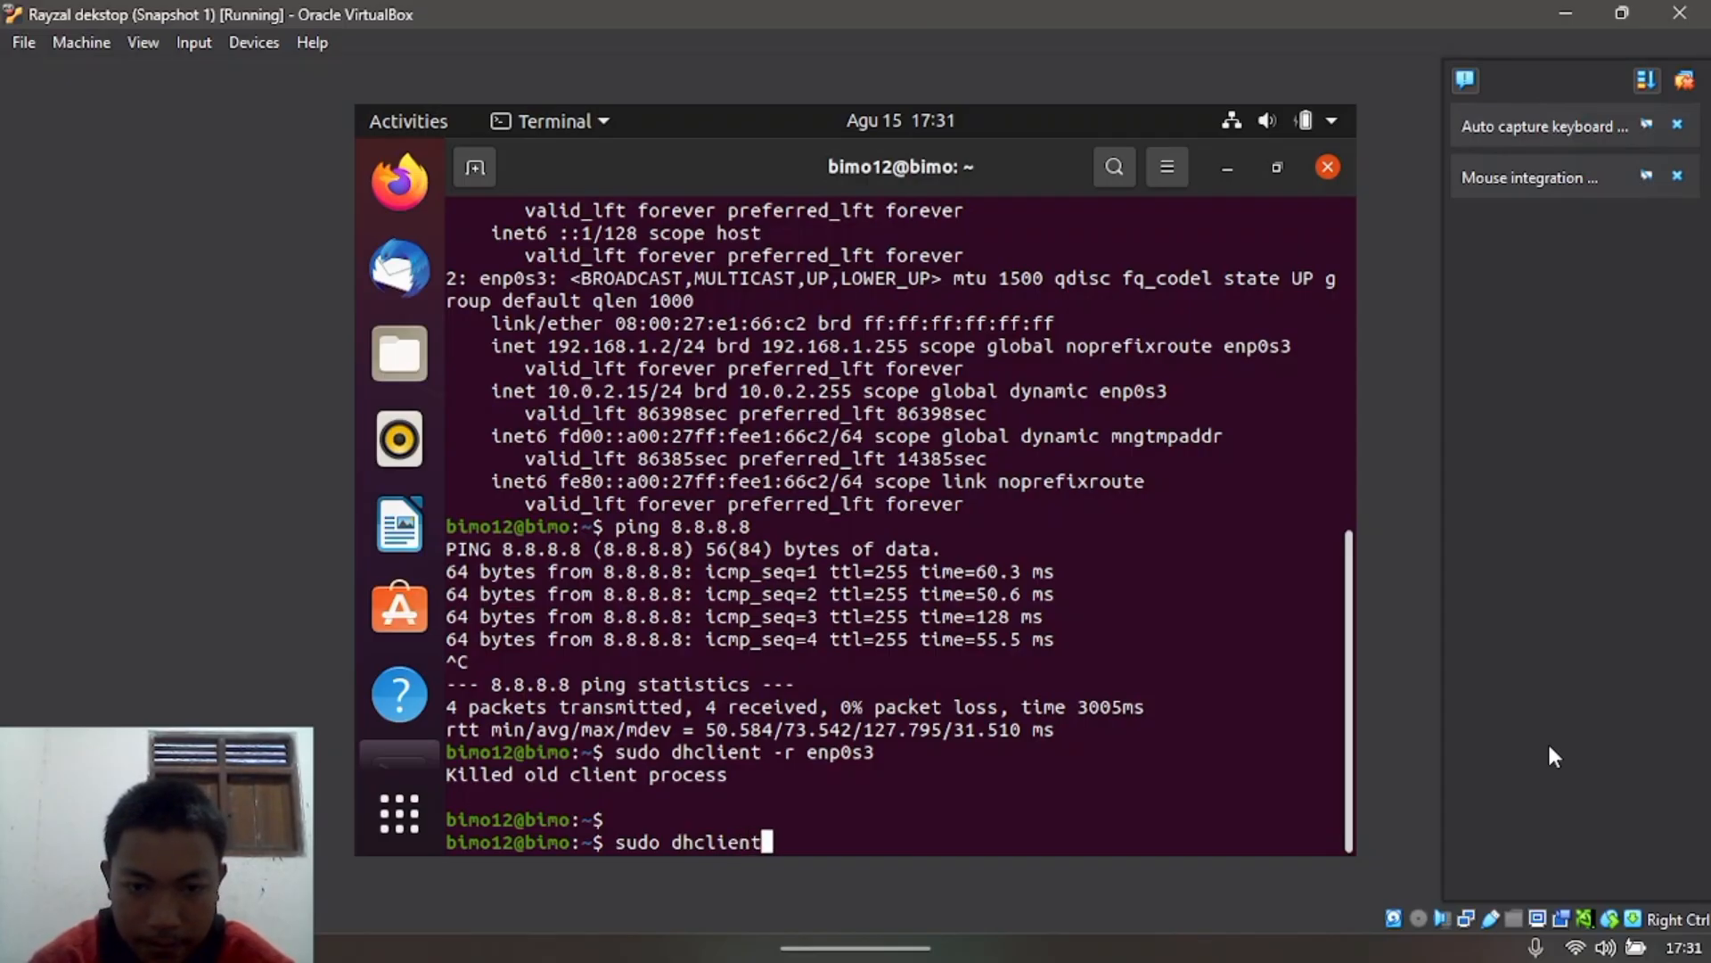
type(" enp0s")
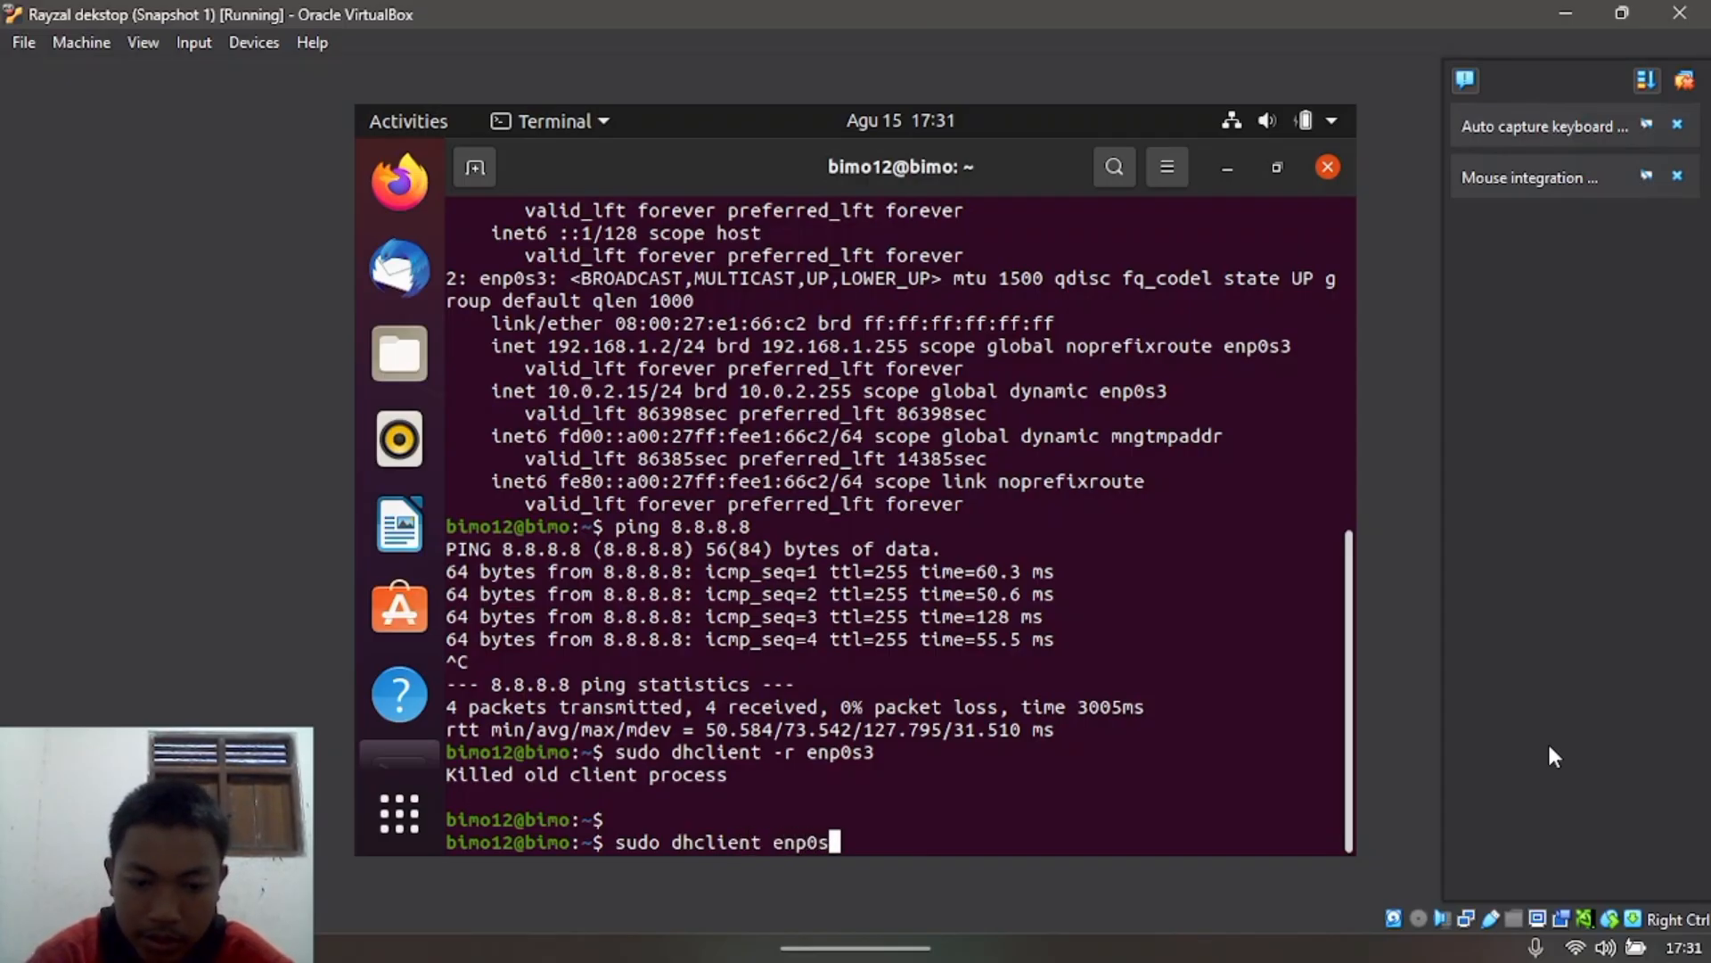
type("3")
key("Return")
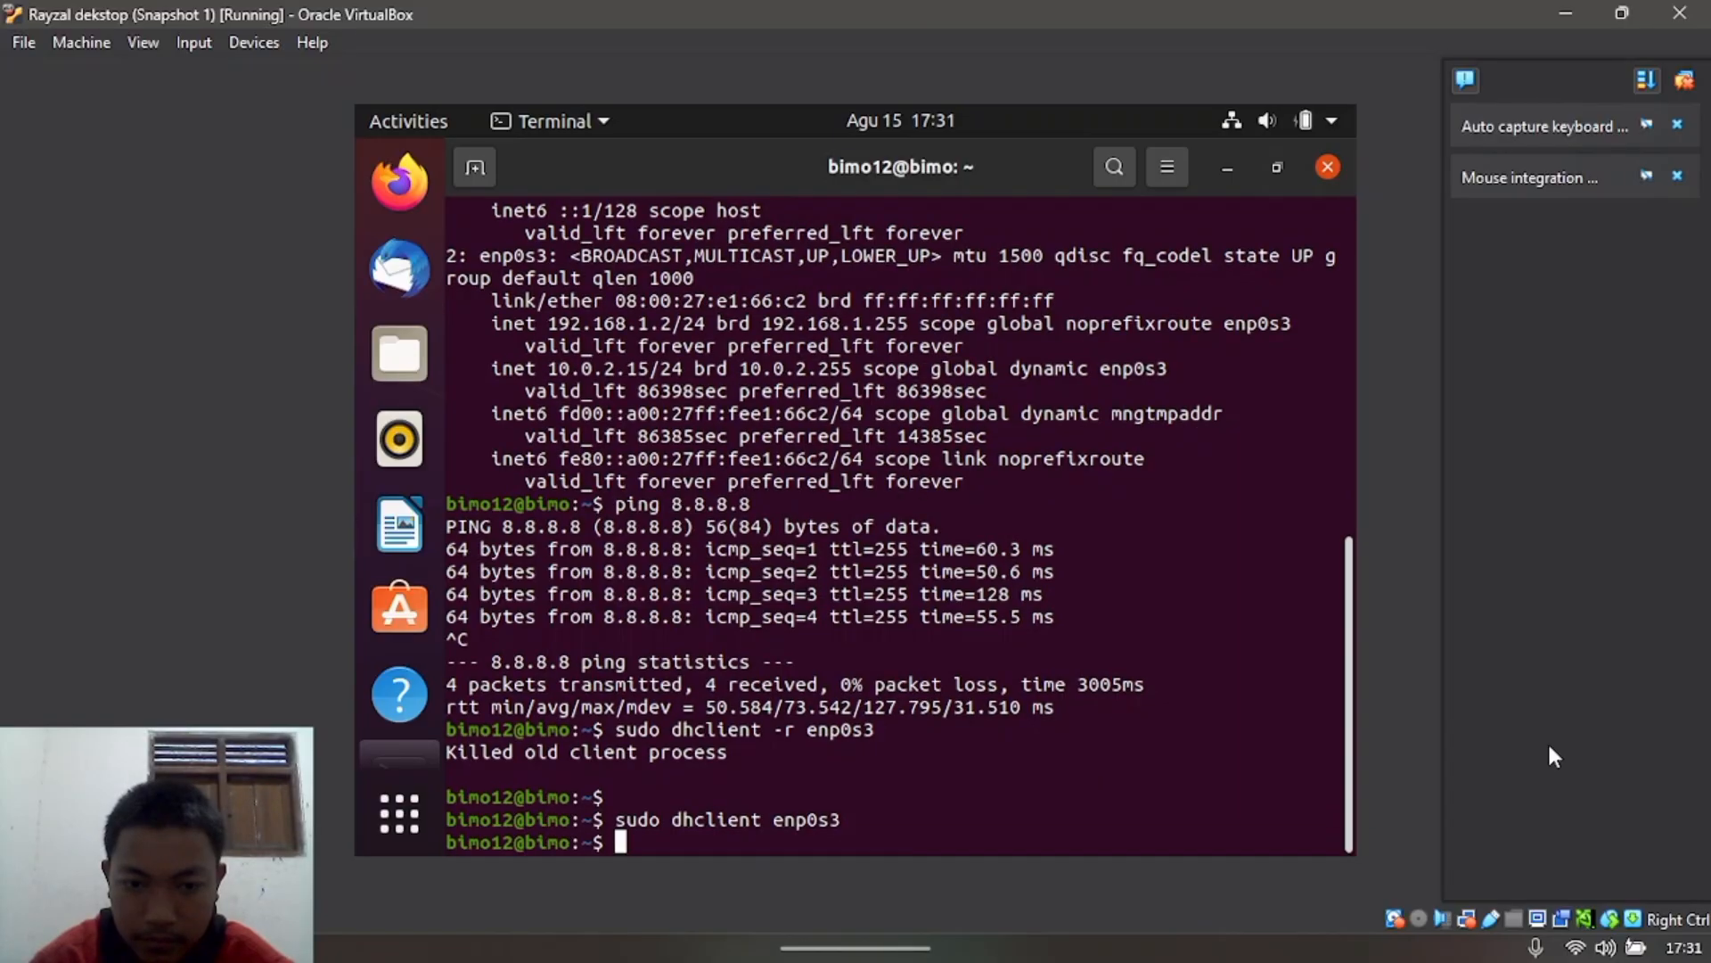
type("ipa")
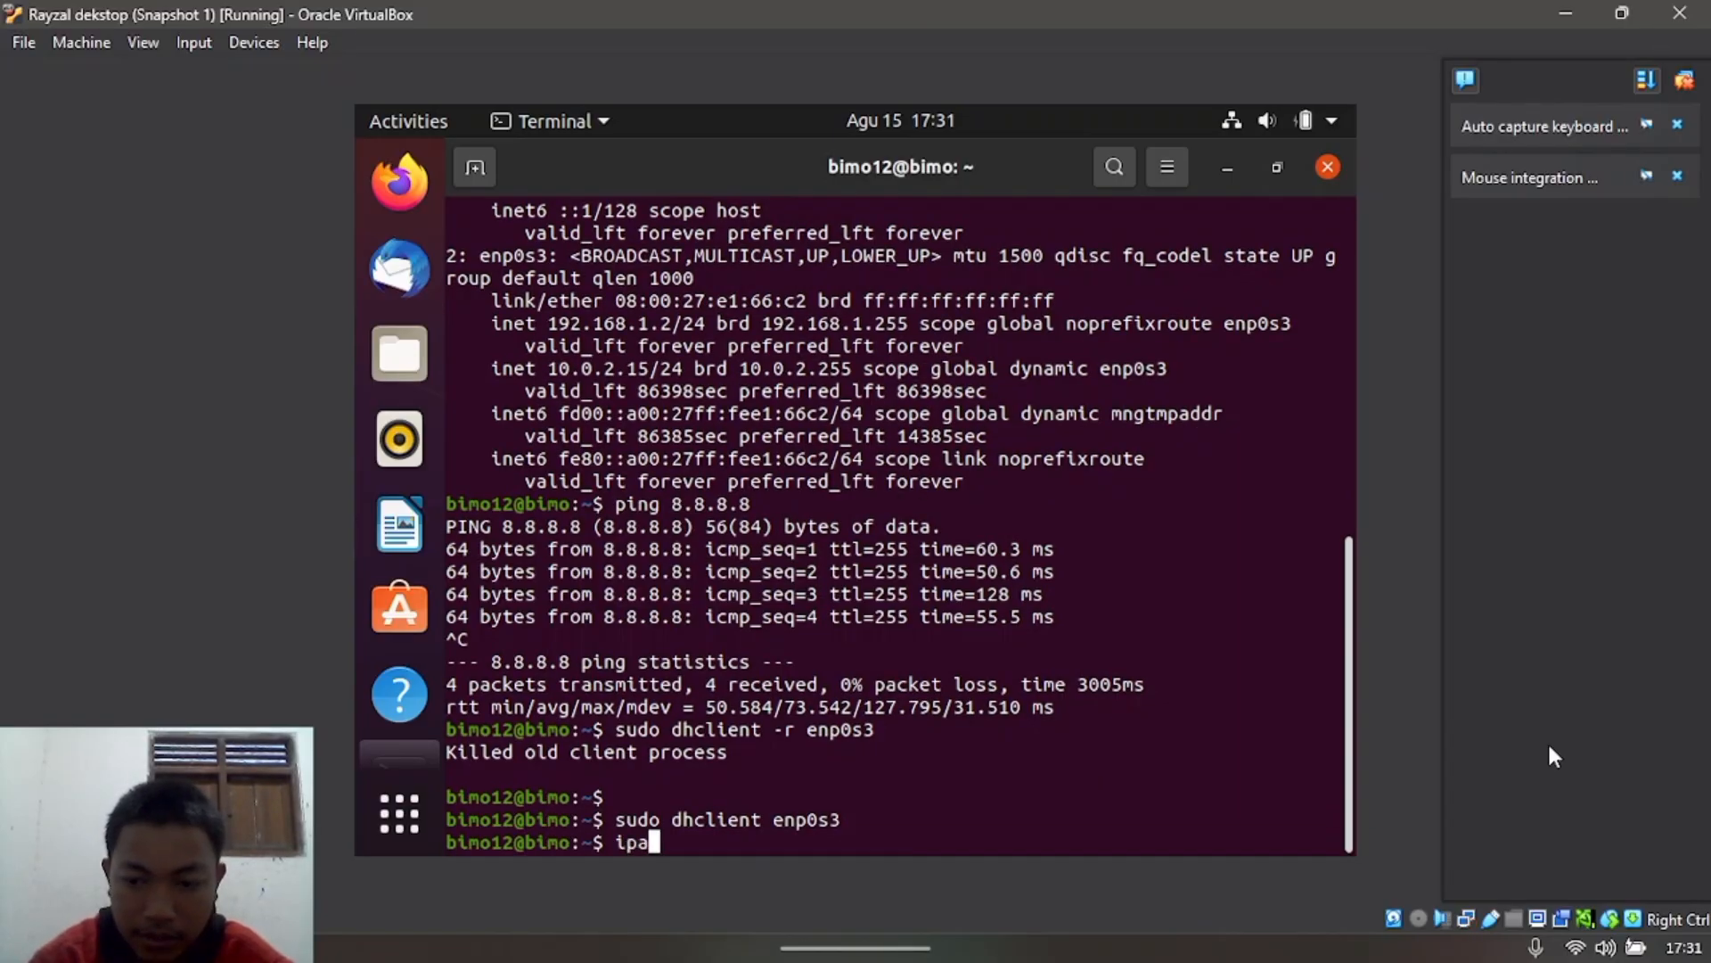
key("Left")
key("Return")
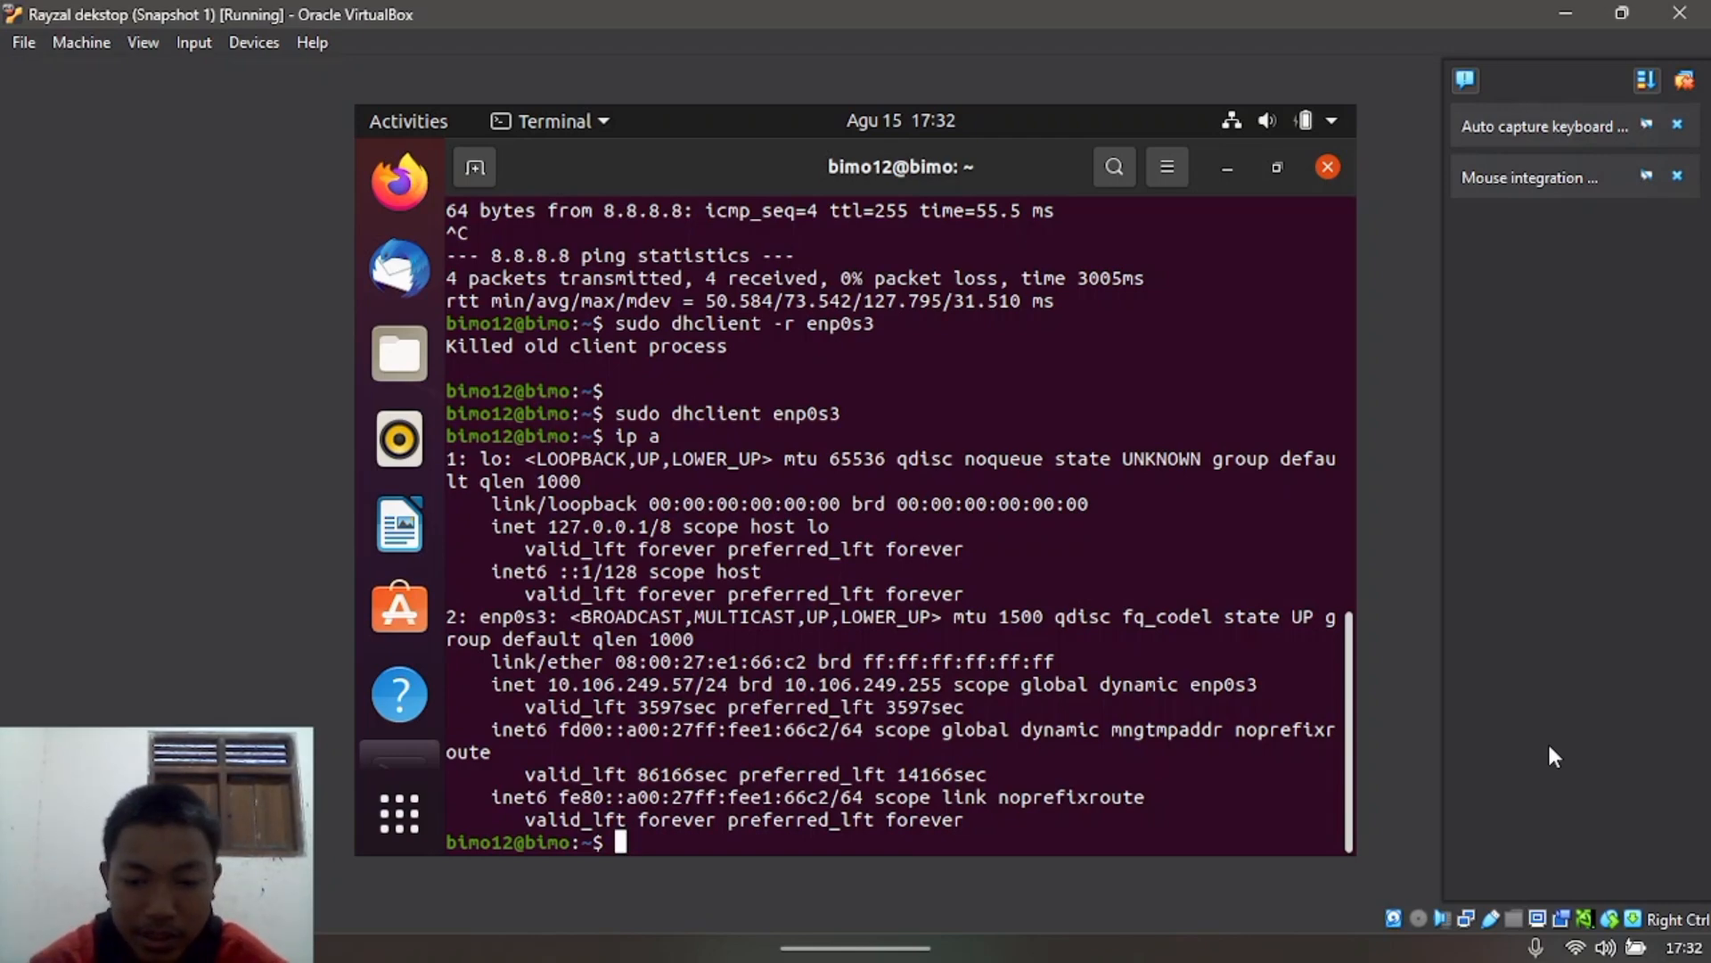
Step: Start typing a ping to 10.106.249 in the first VM's terminal
type("pin")
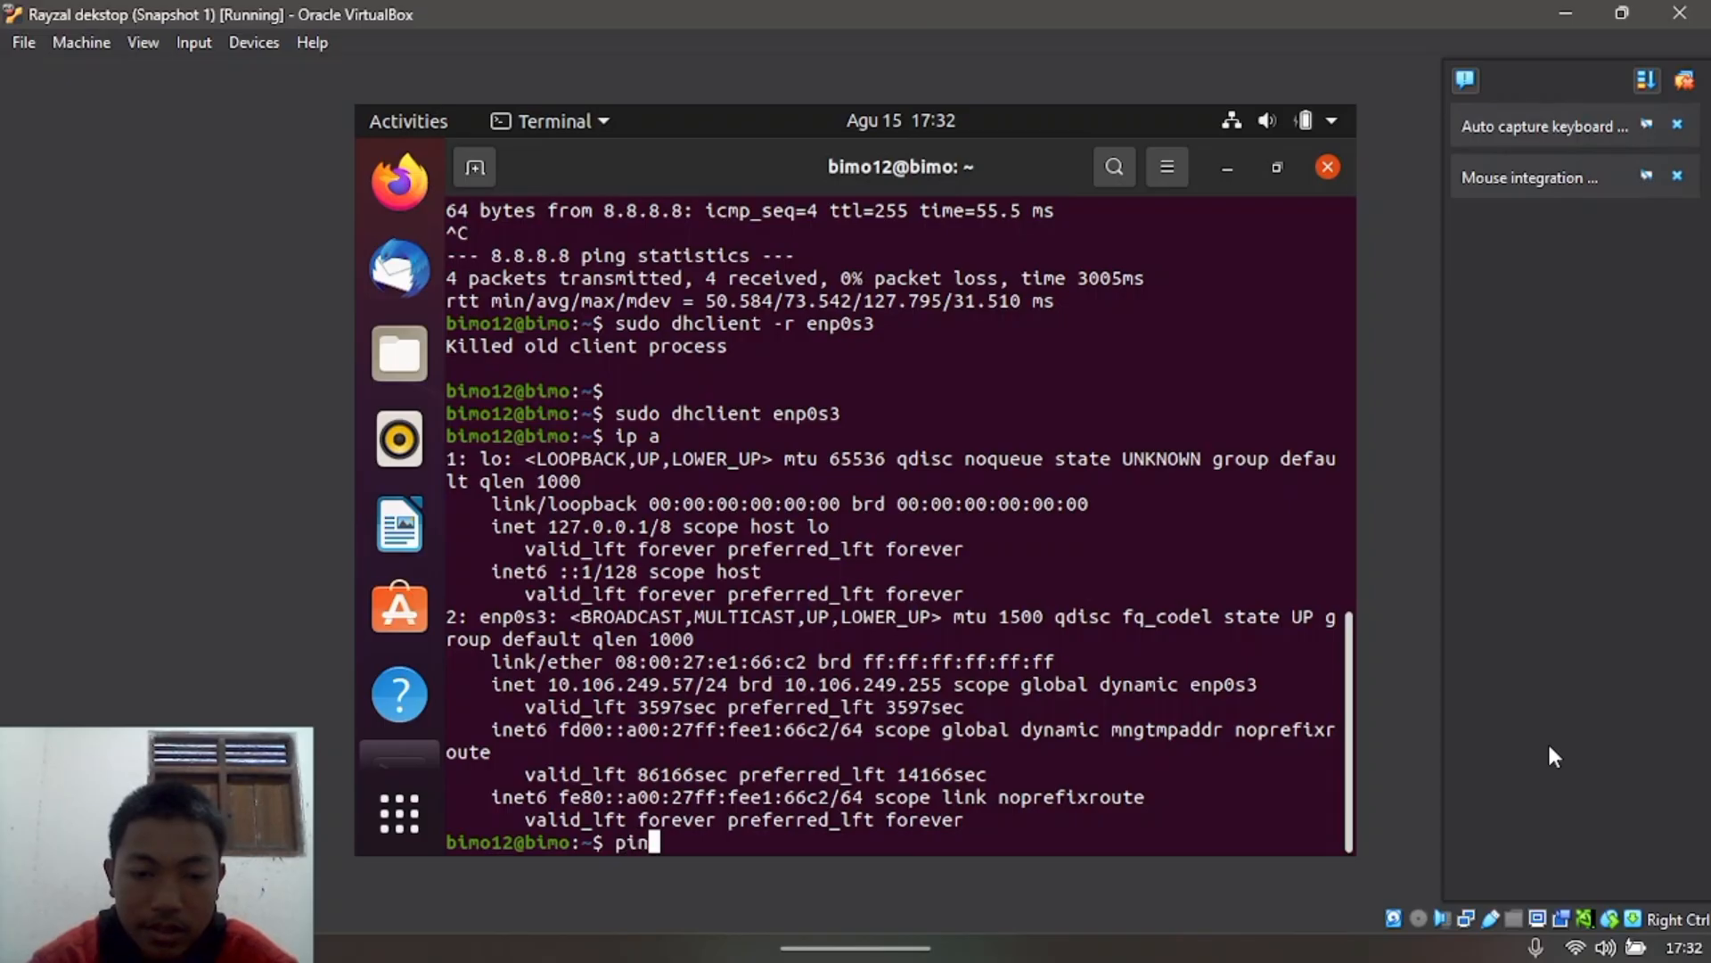
type("g 192")
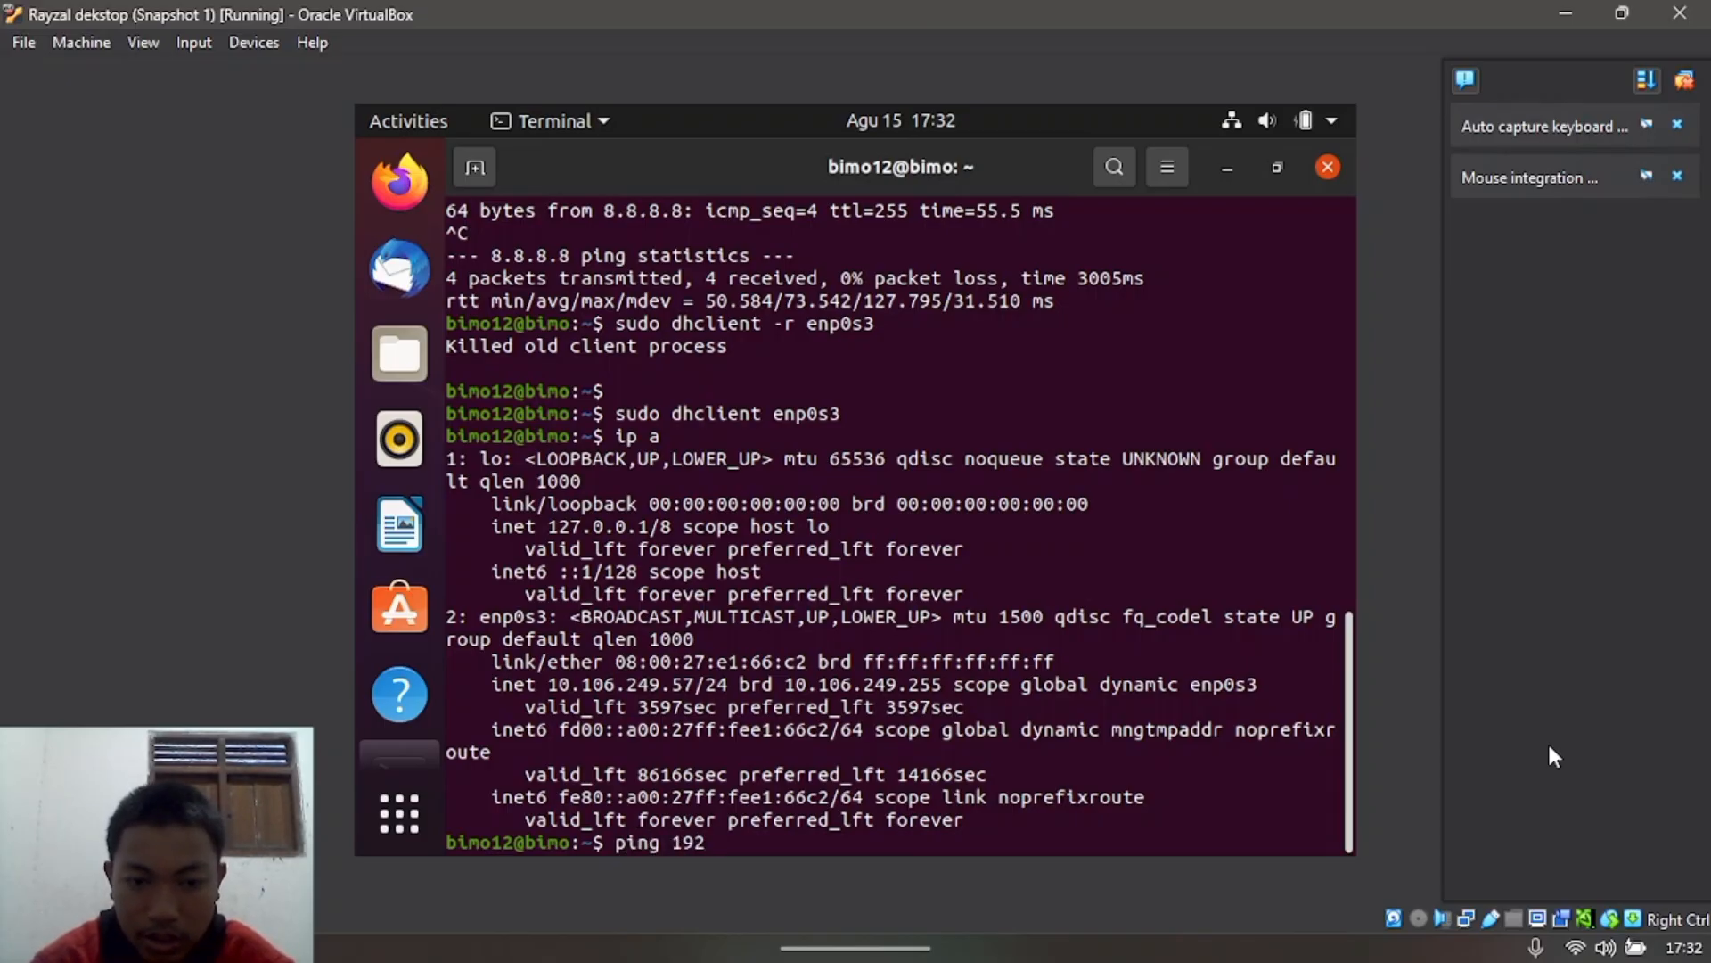
key("BackSpace")
key("BackSpace")
type("0.")
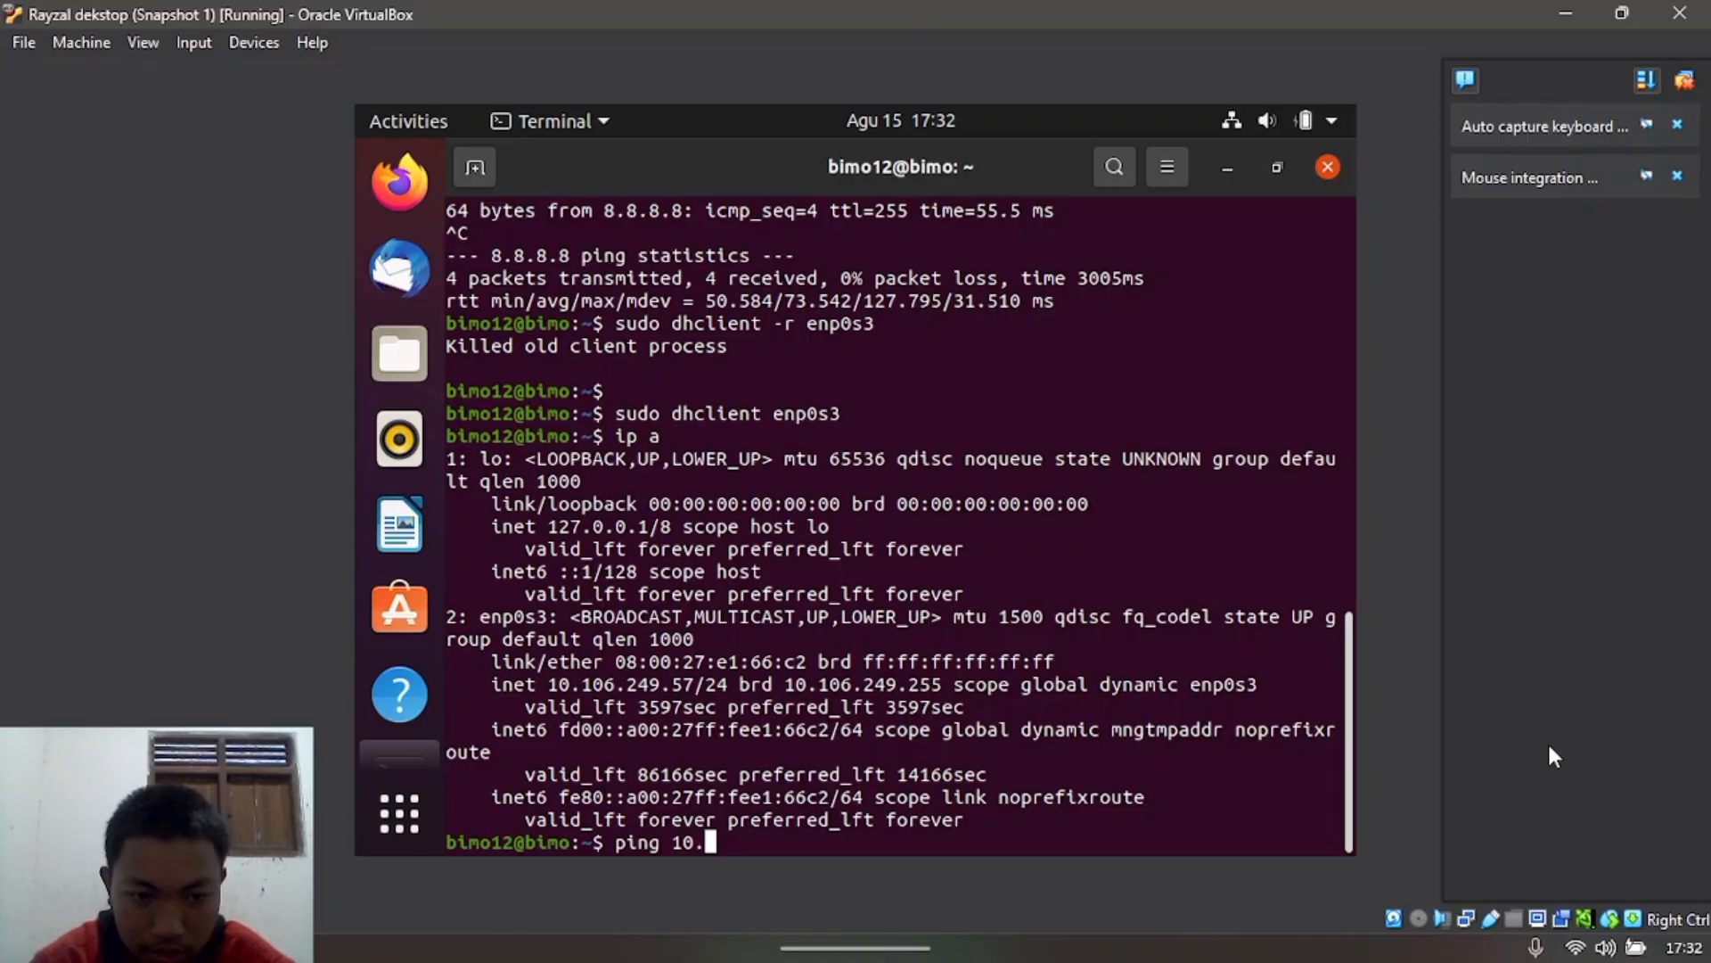
type("102")
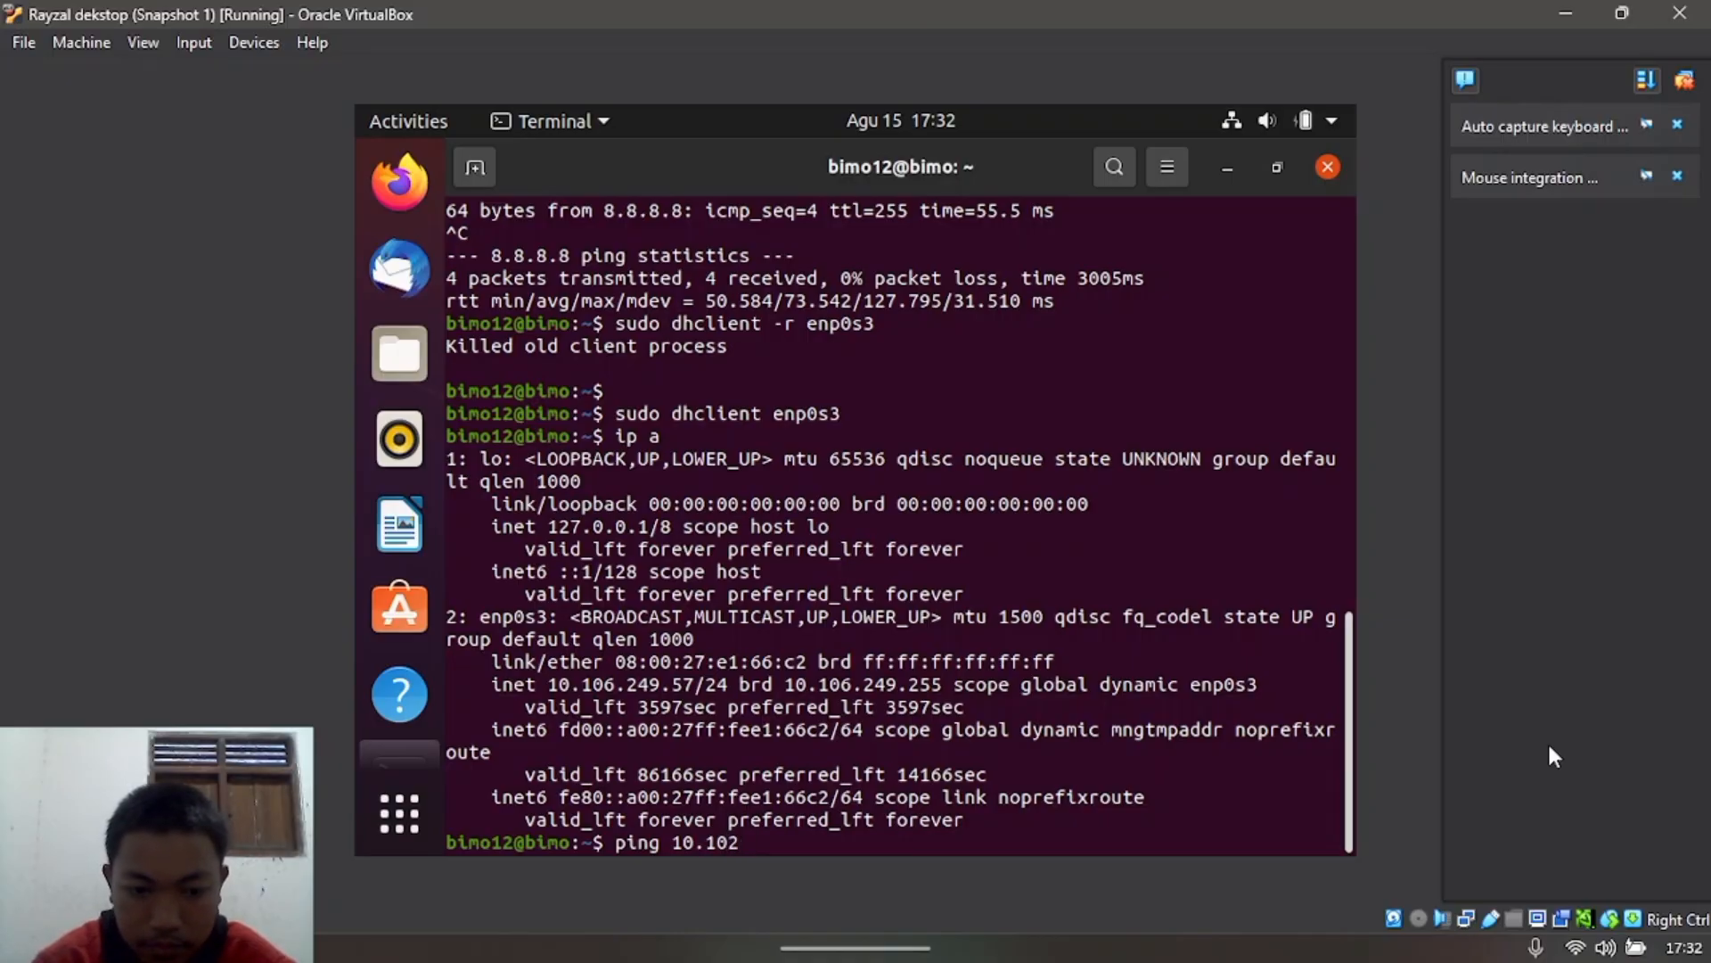
key("BackSpace")
type("6.")
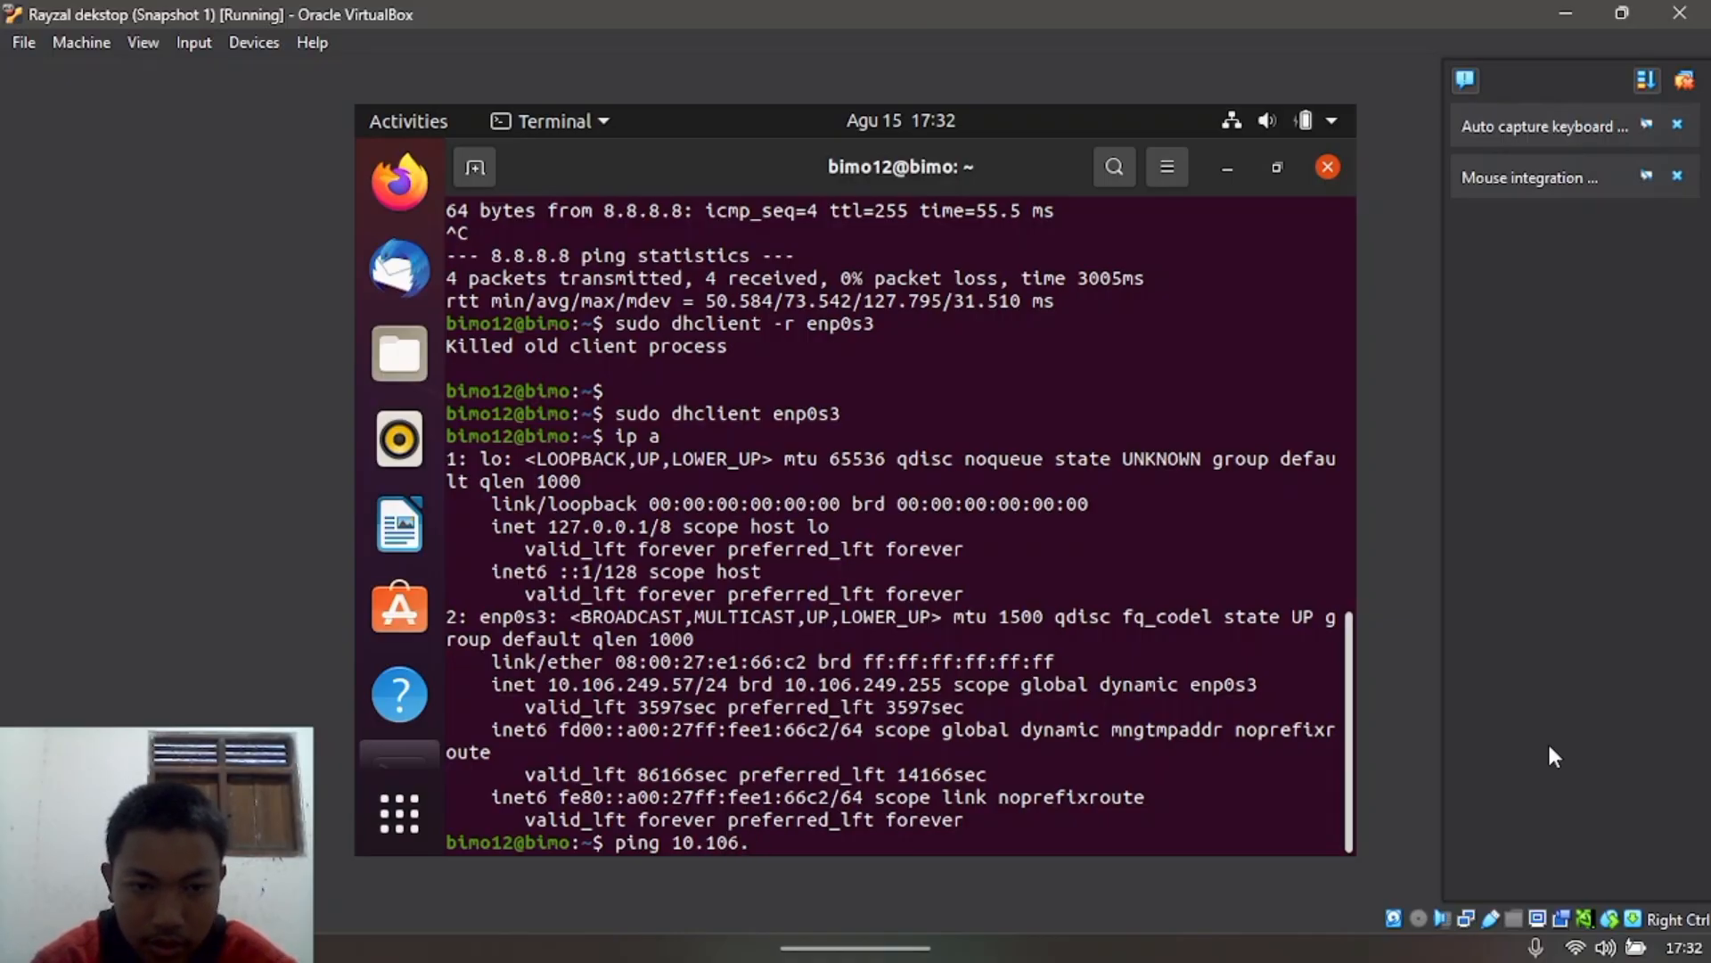
type("249.")
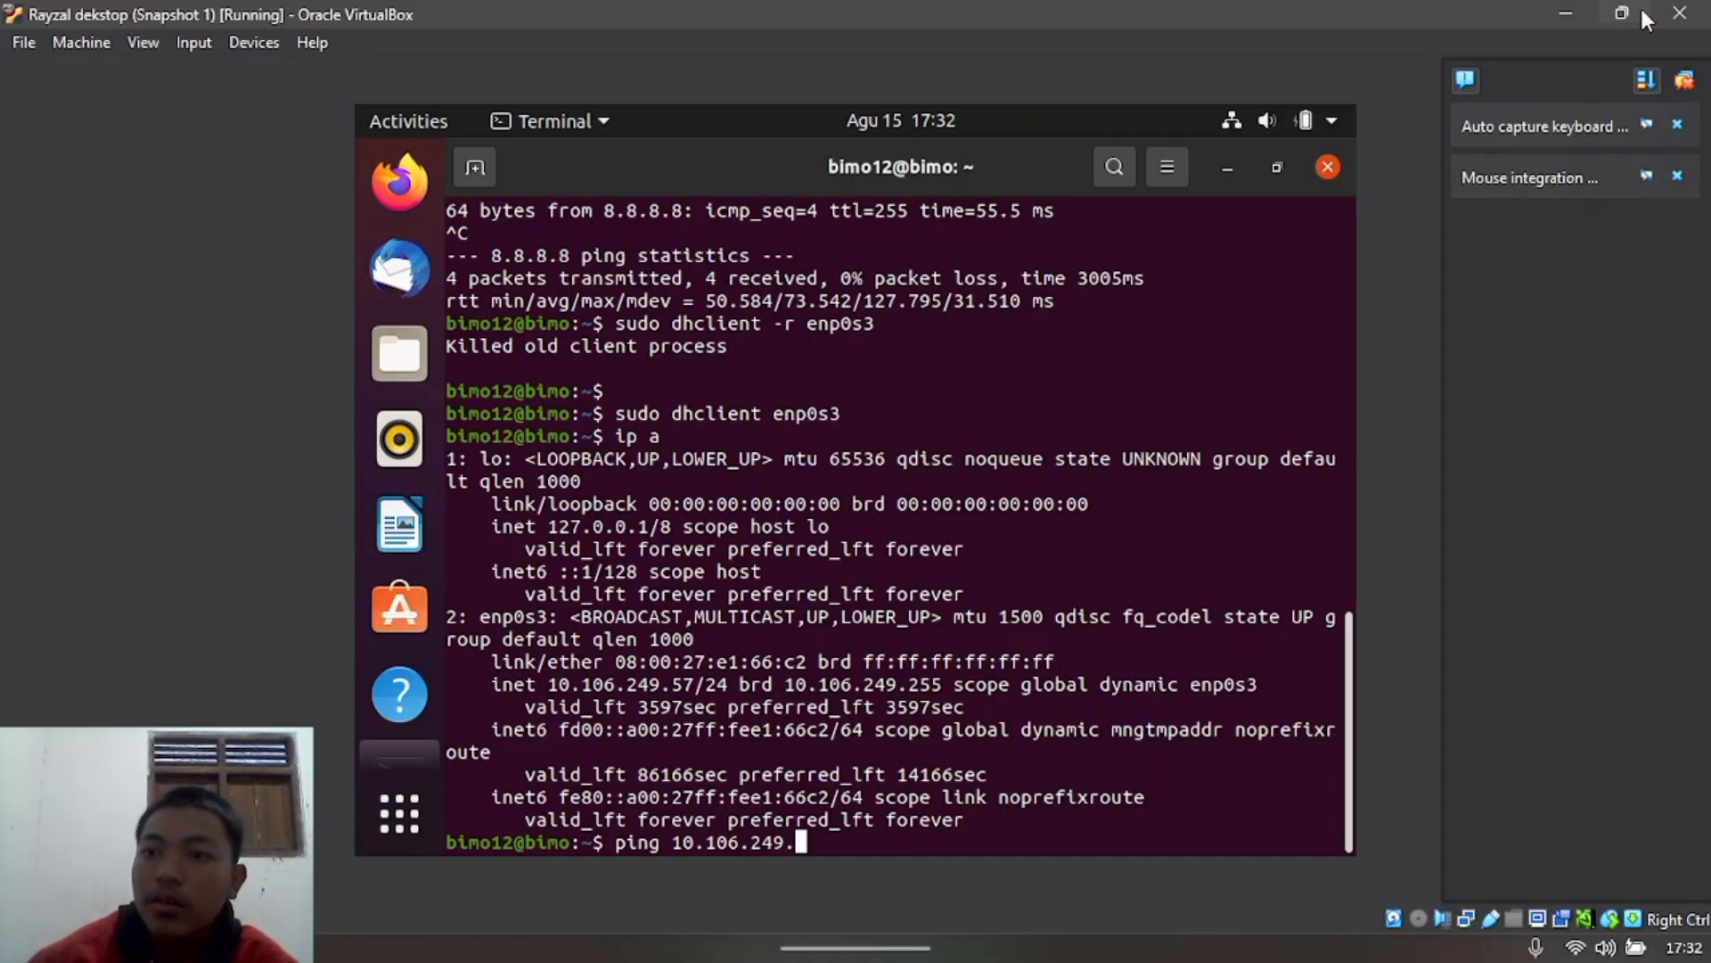
Step: Switch between the two VM windows to check the second VM's IP address
left_click(1640, 8)
mouse_move(1264, 918)
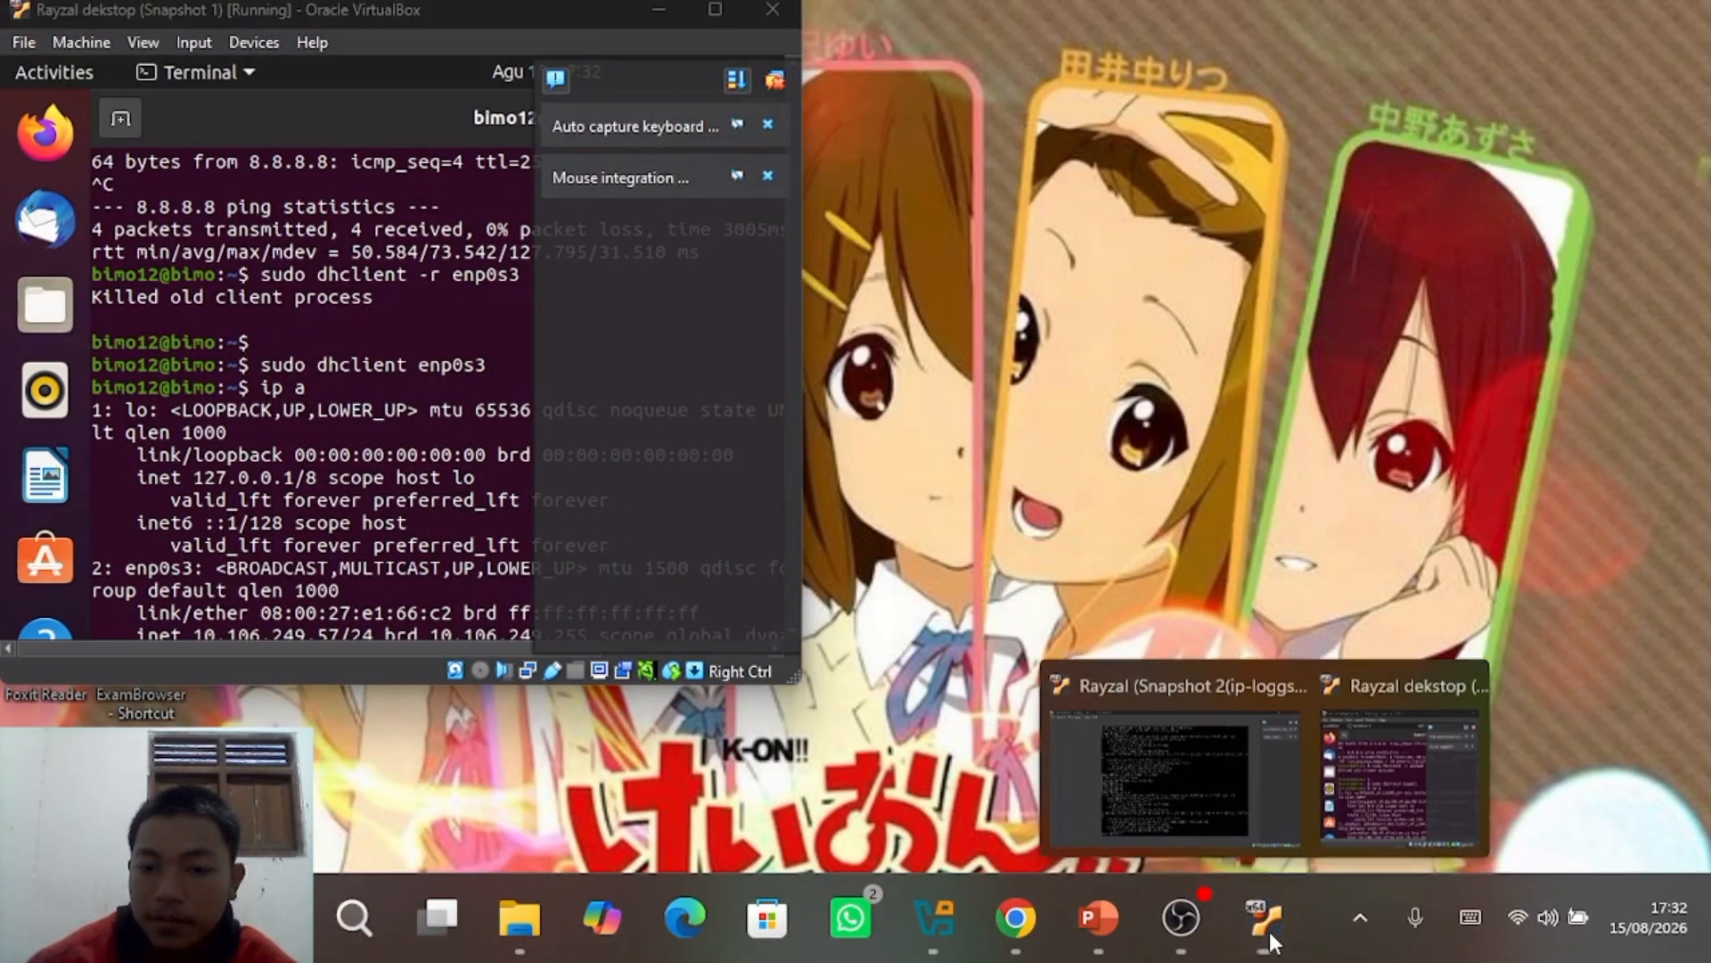
left_click(1145, 763)
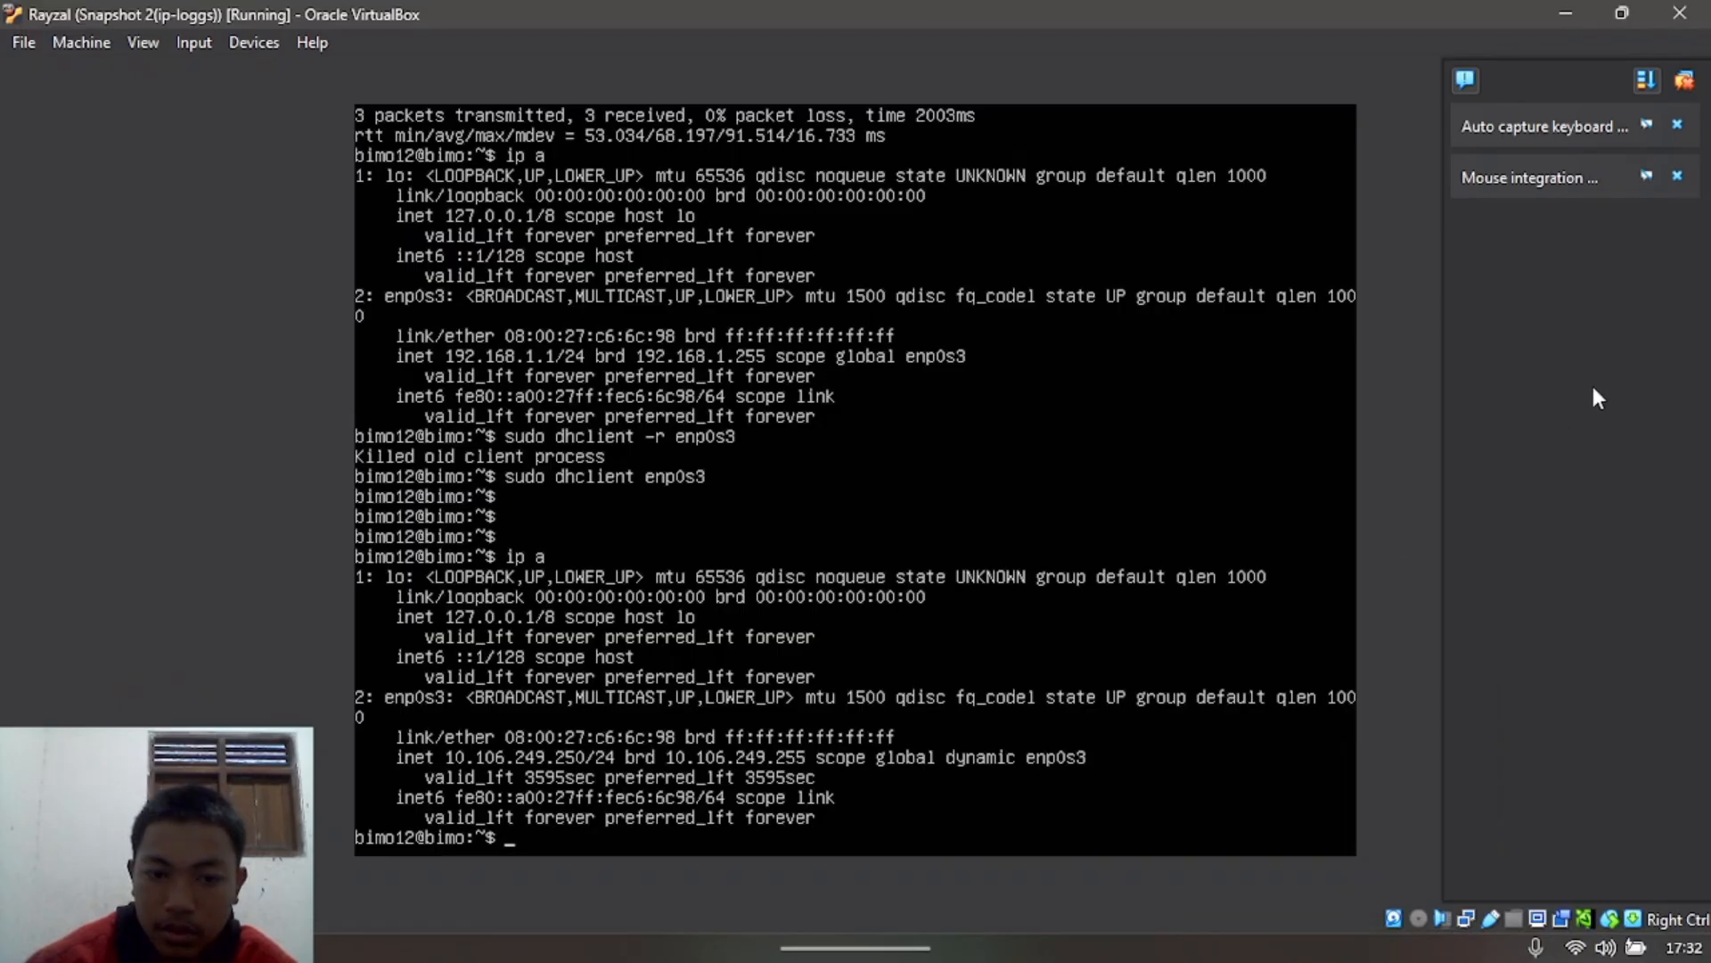
left_click(1590, 11)
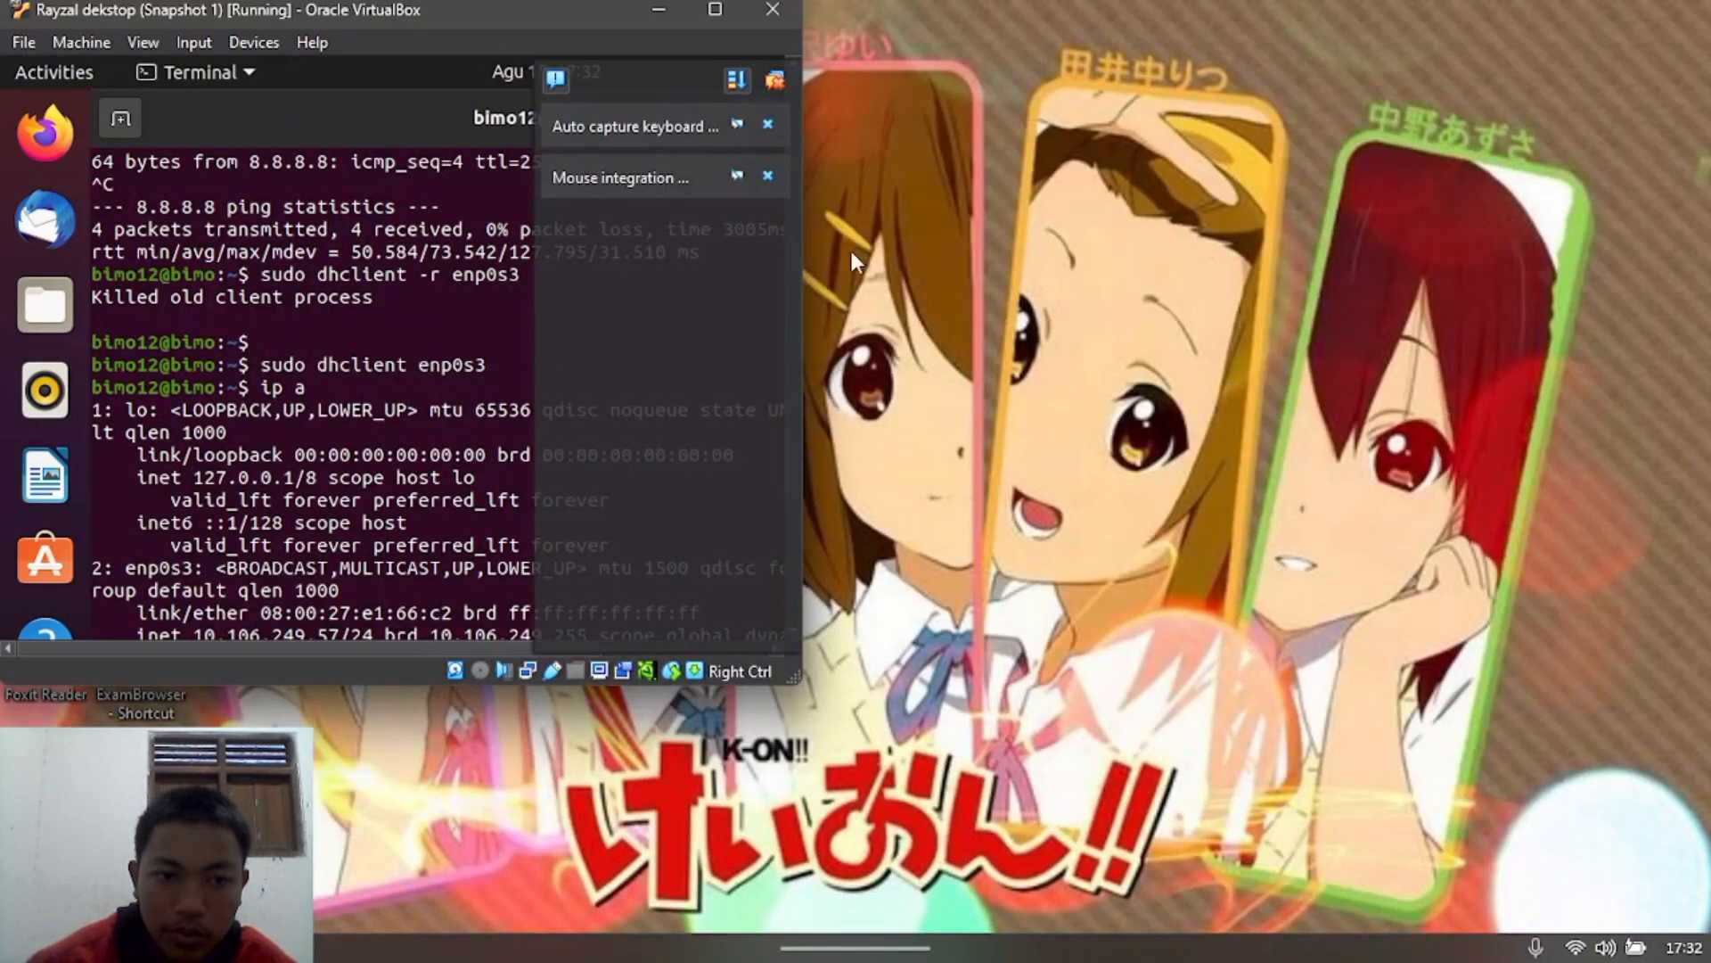
left_click(715, 11)
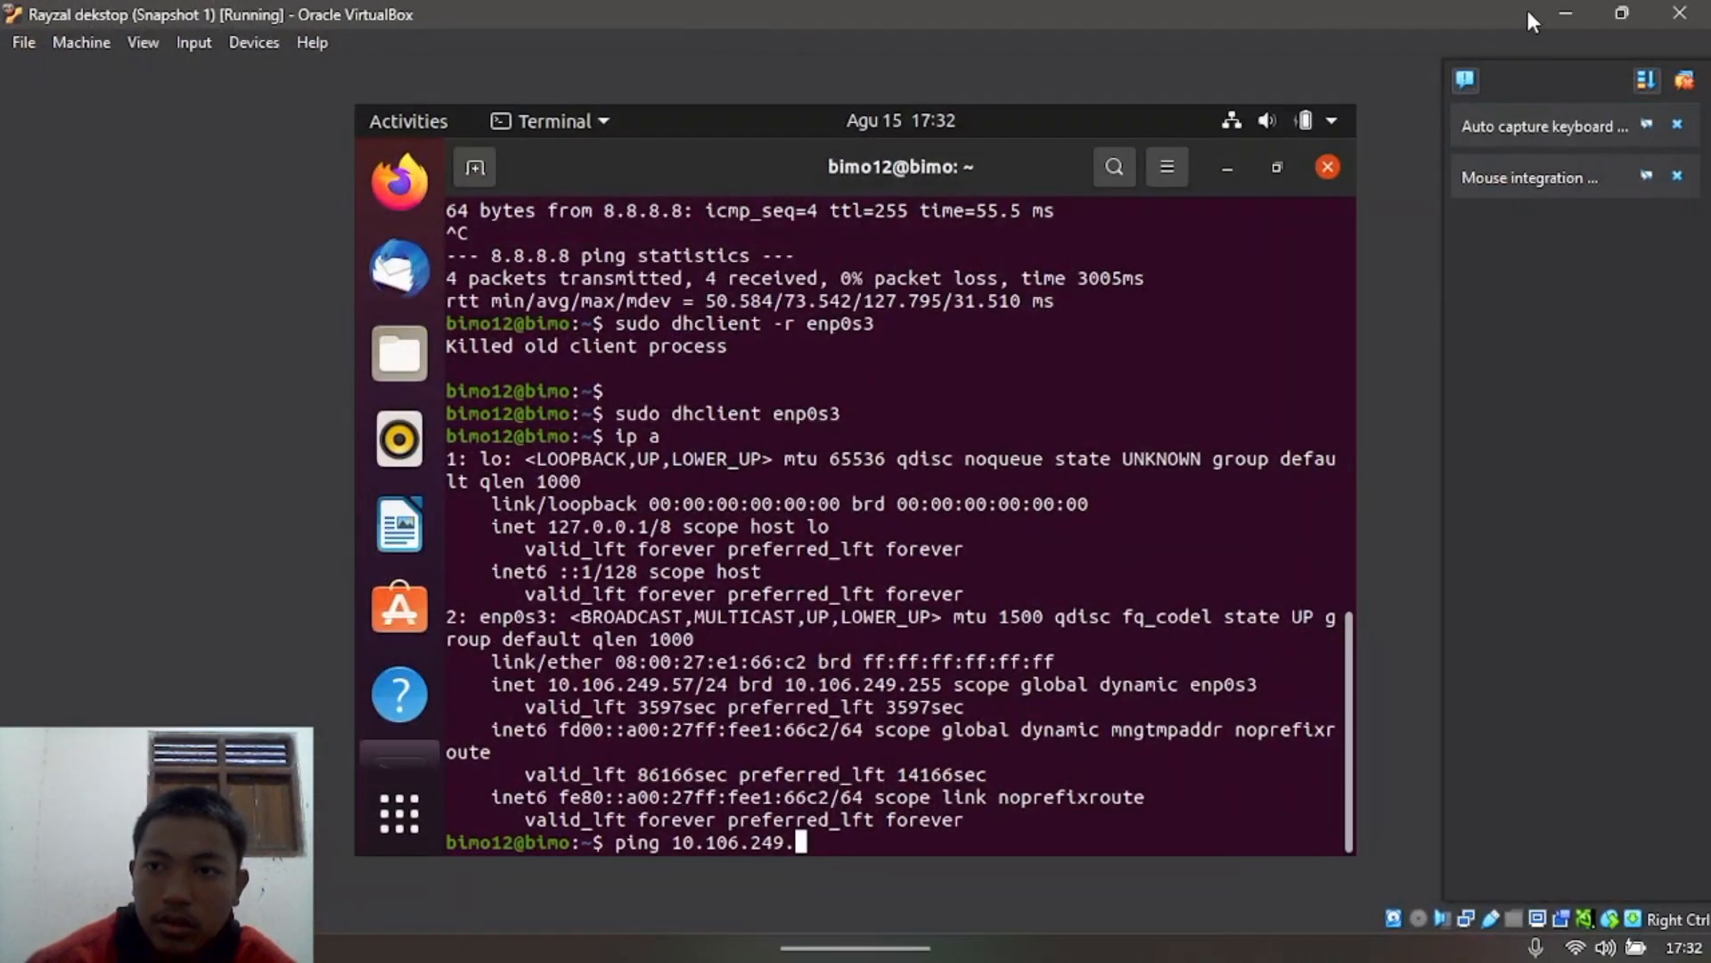
left_click(1568, 10)
mouse_move(1254, 921)
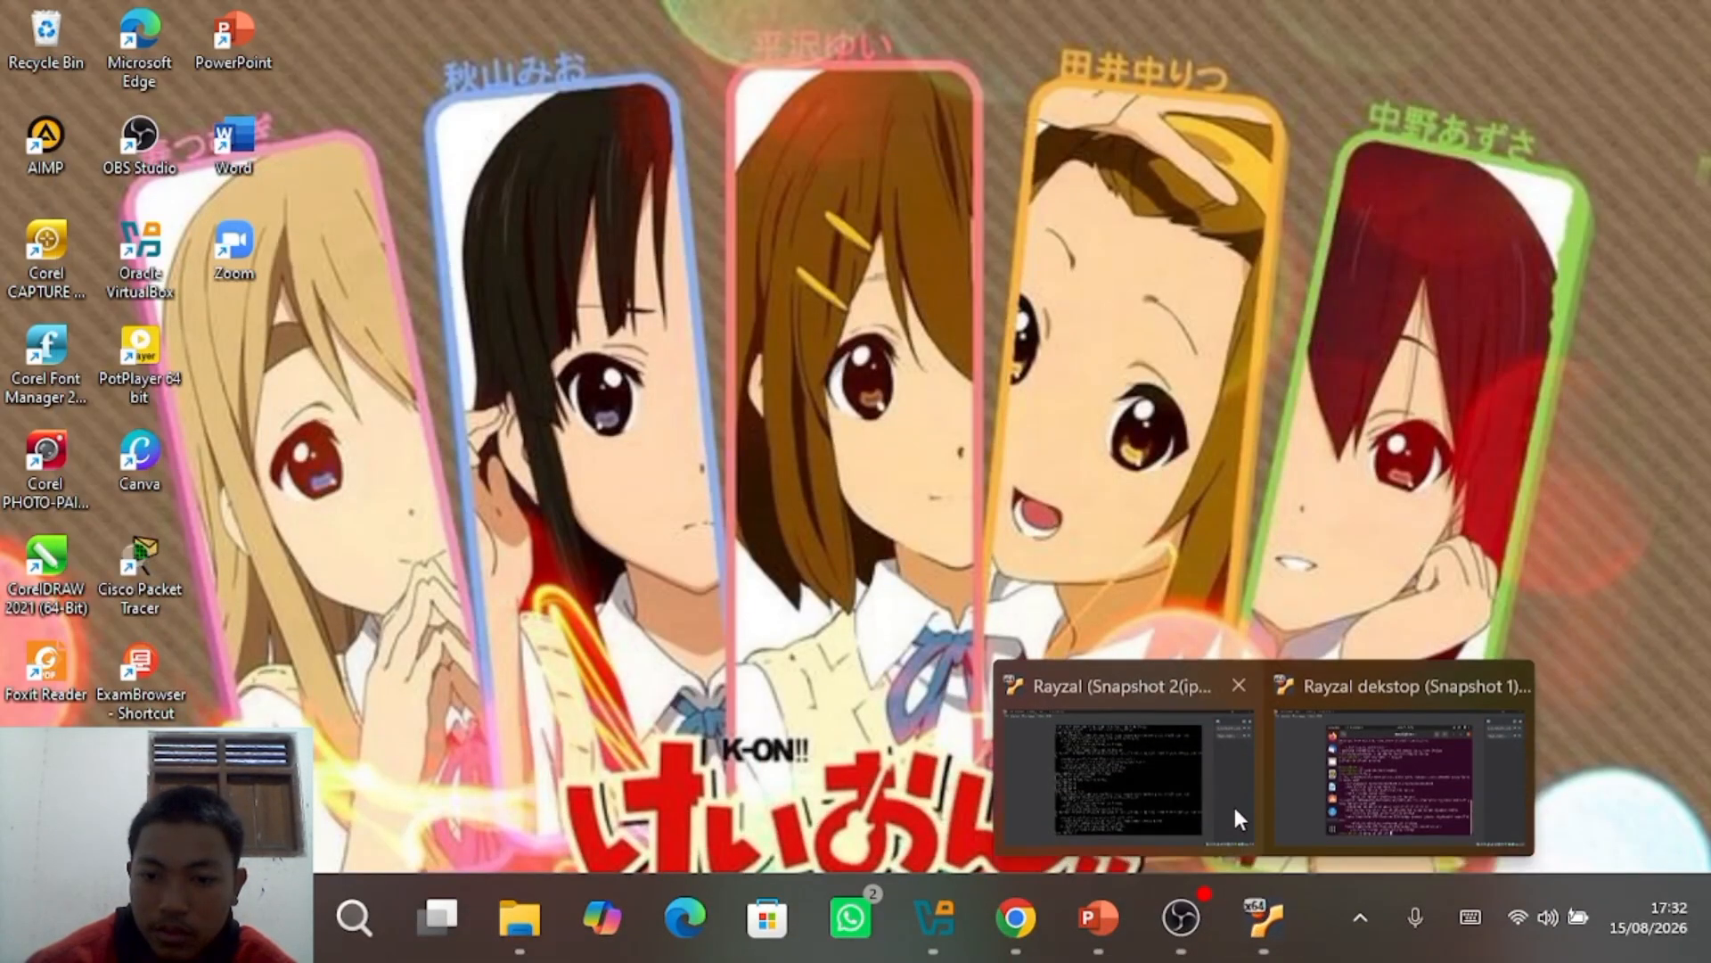
left_click(1195, 802)
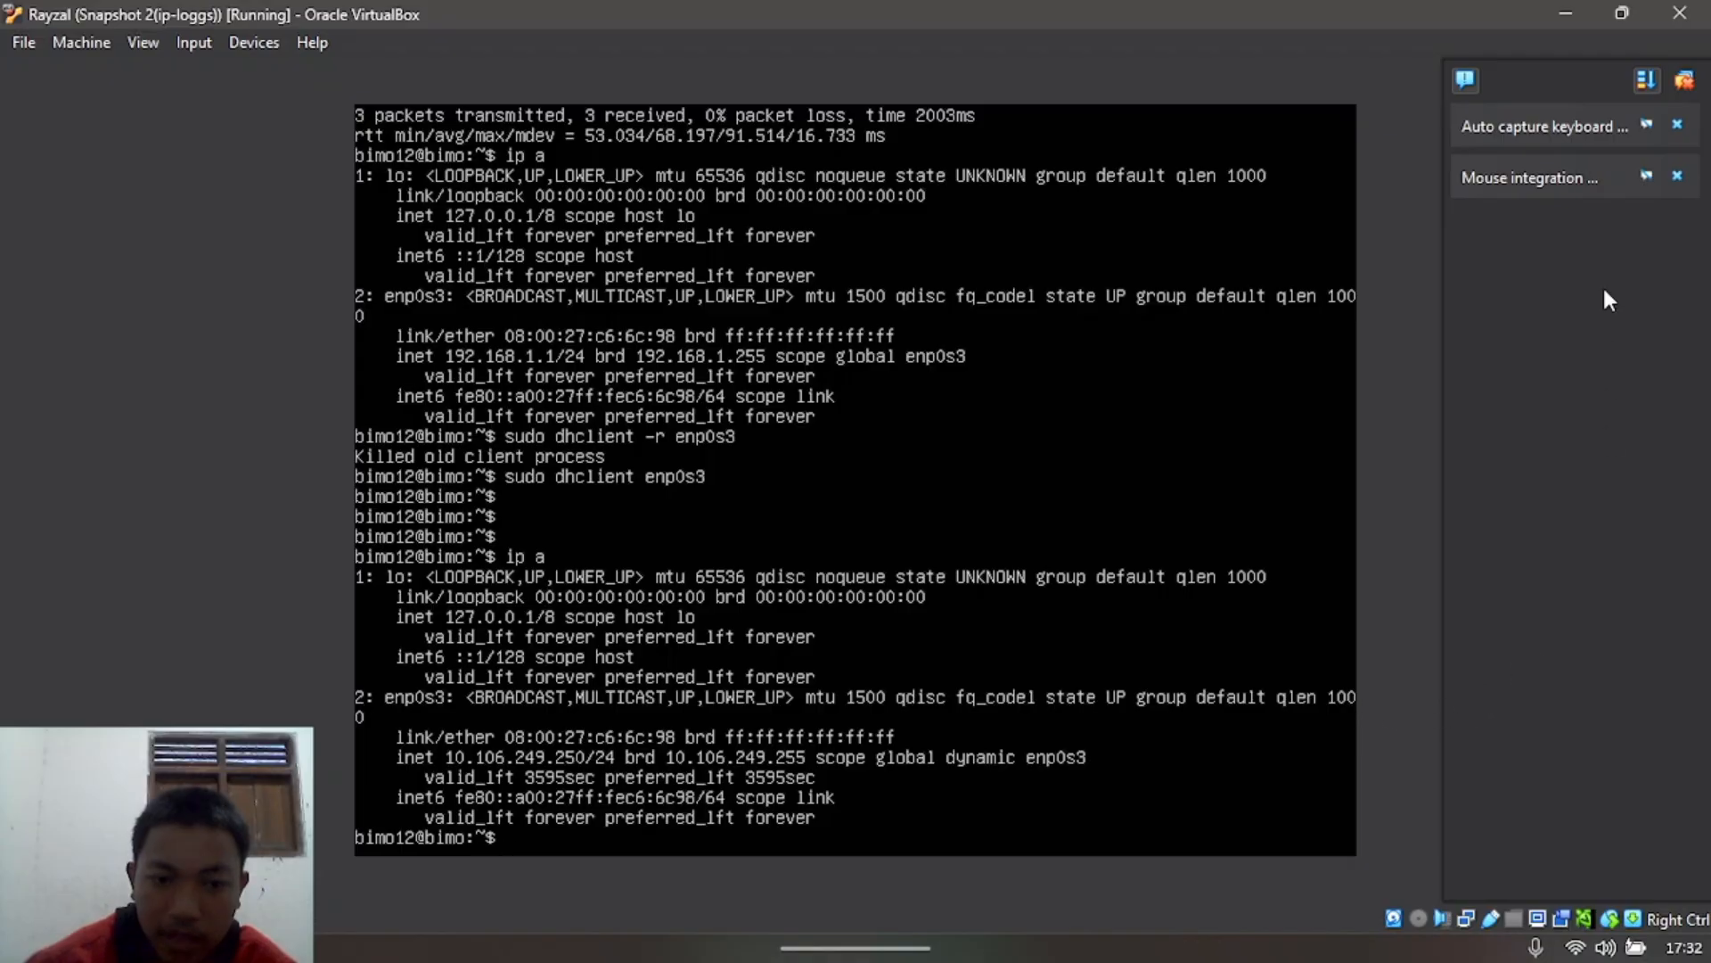
left_click(1616, 13)
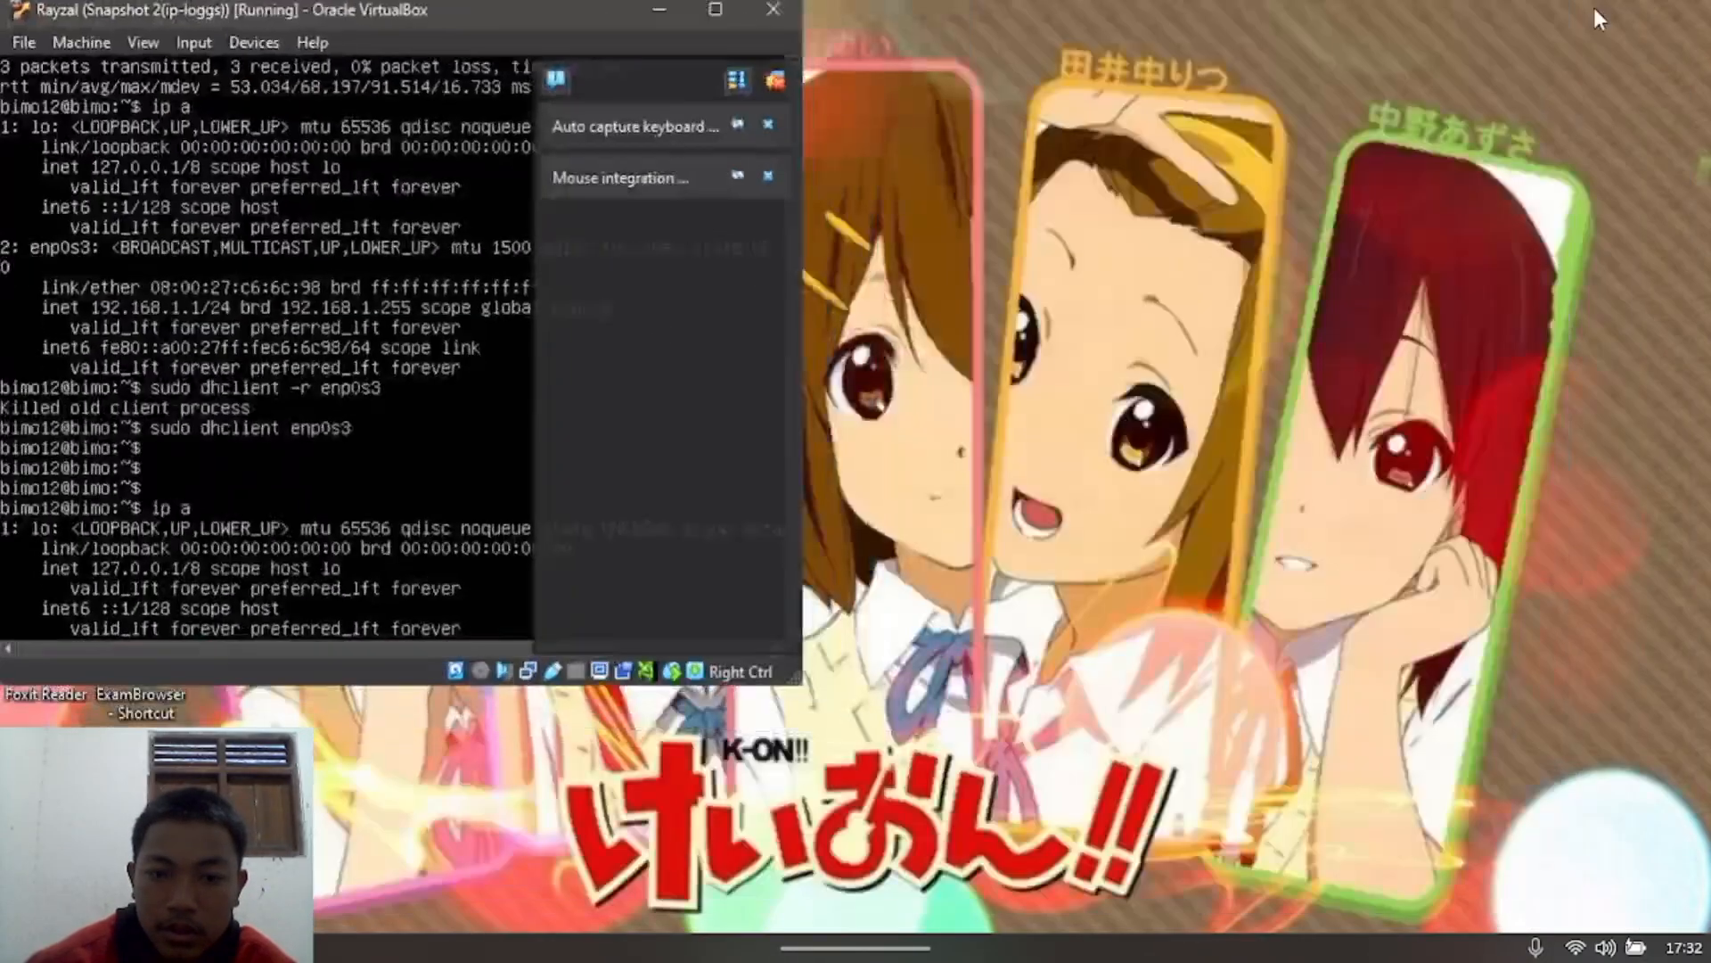
mouse_move(1265, 927)
left_click(1296, 775)
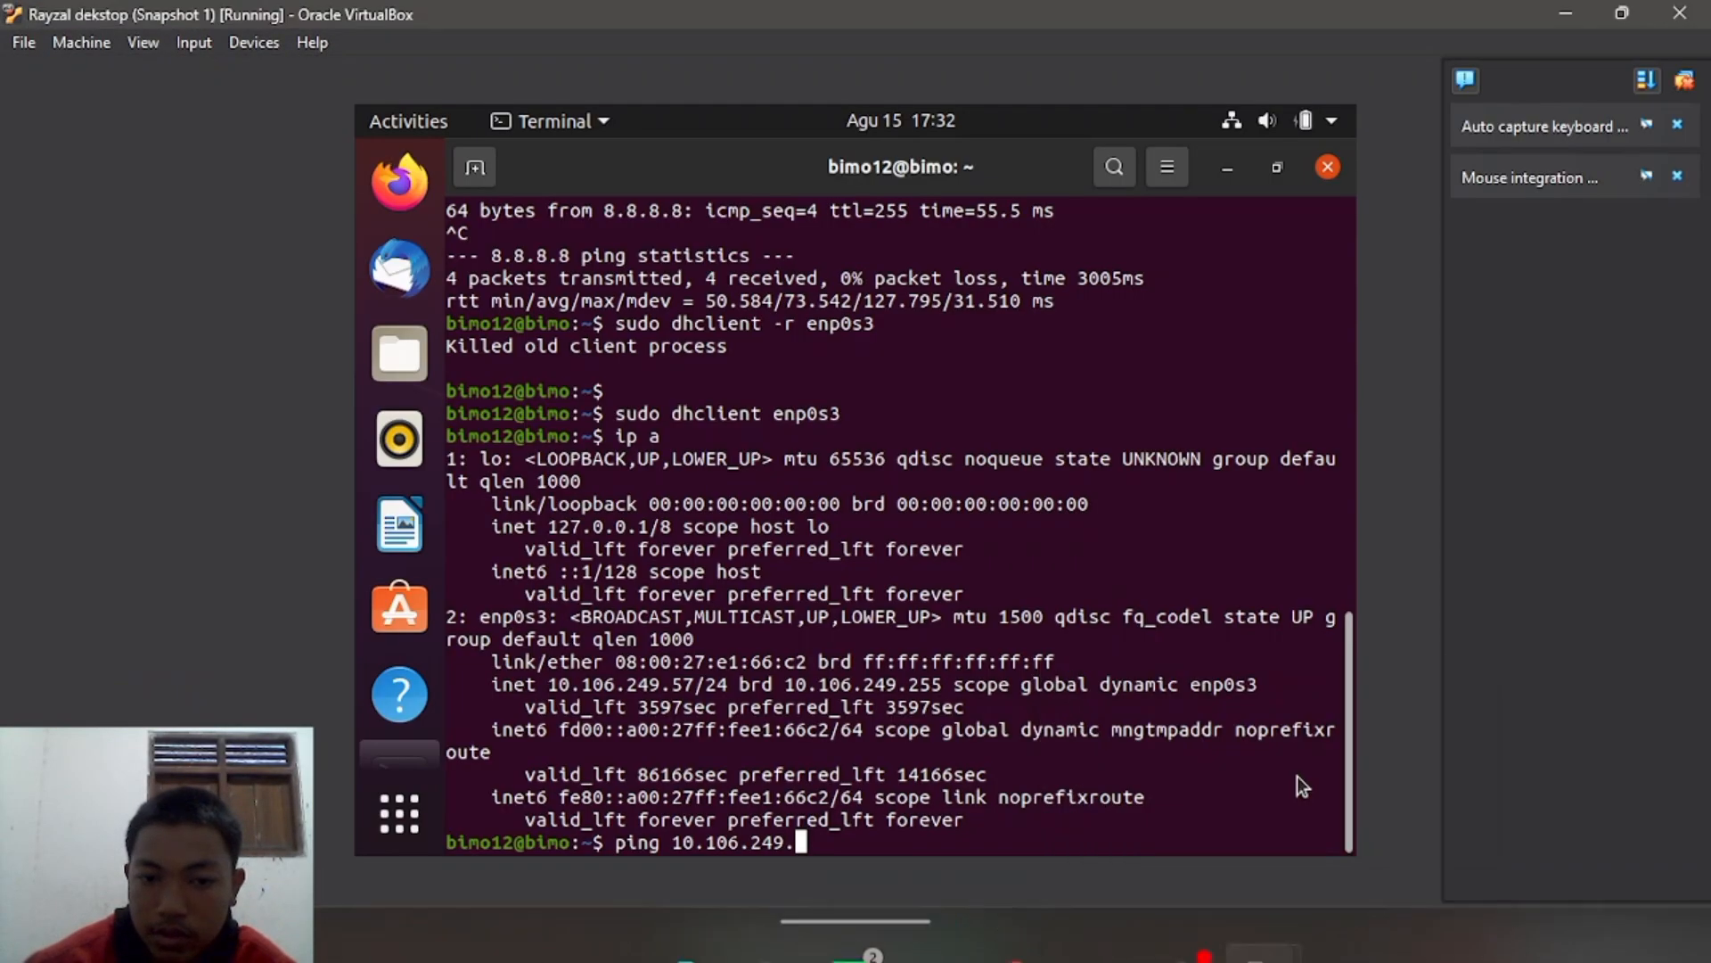
Step: Ping the second VM at 10.106.249.250, getting three replies with 0% packet loss
type("2")
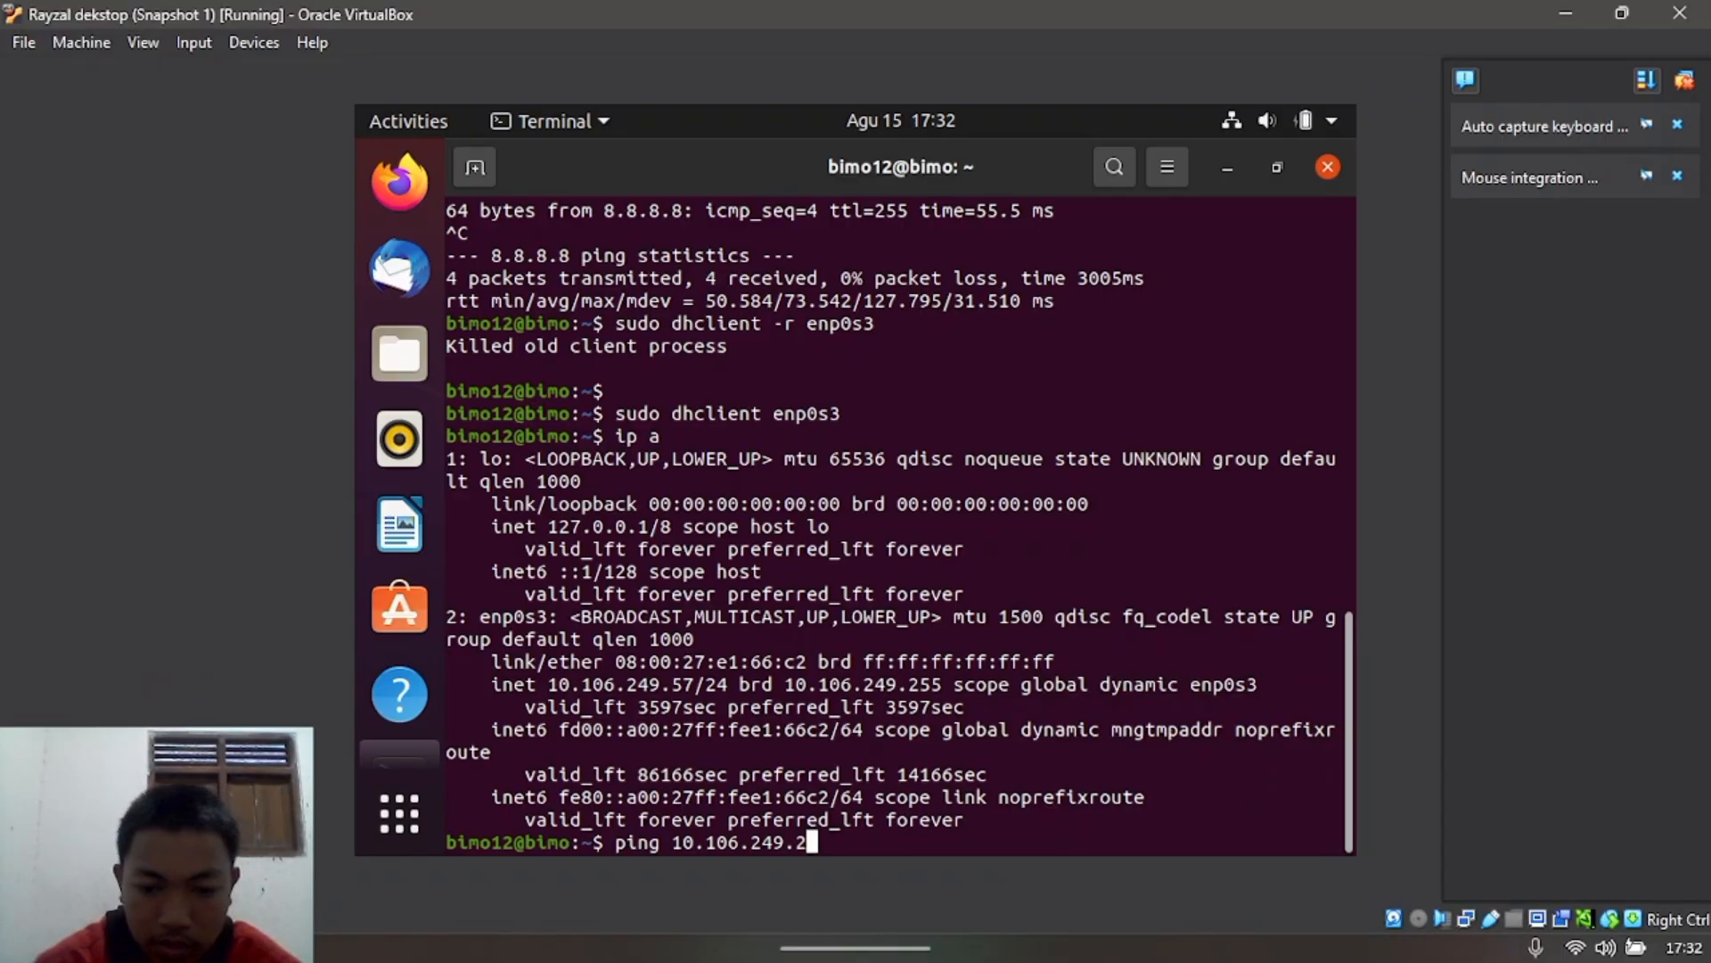
type("50")
key("Return")
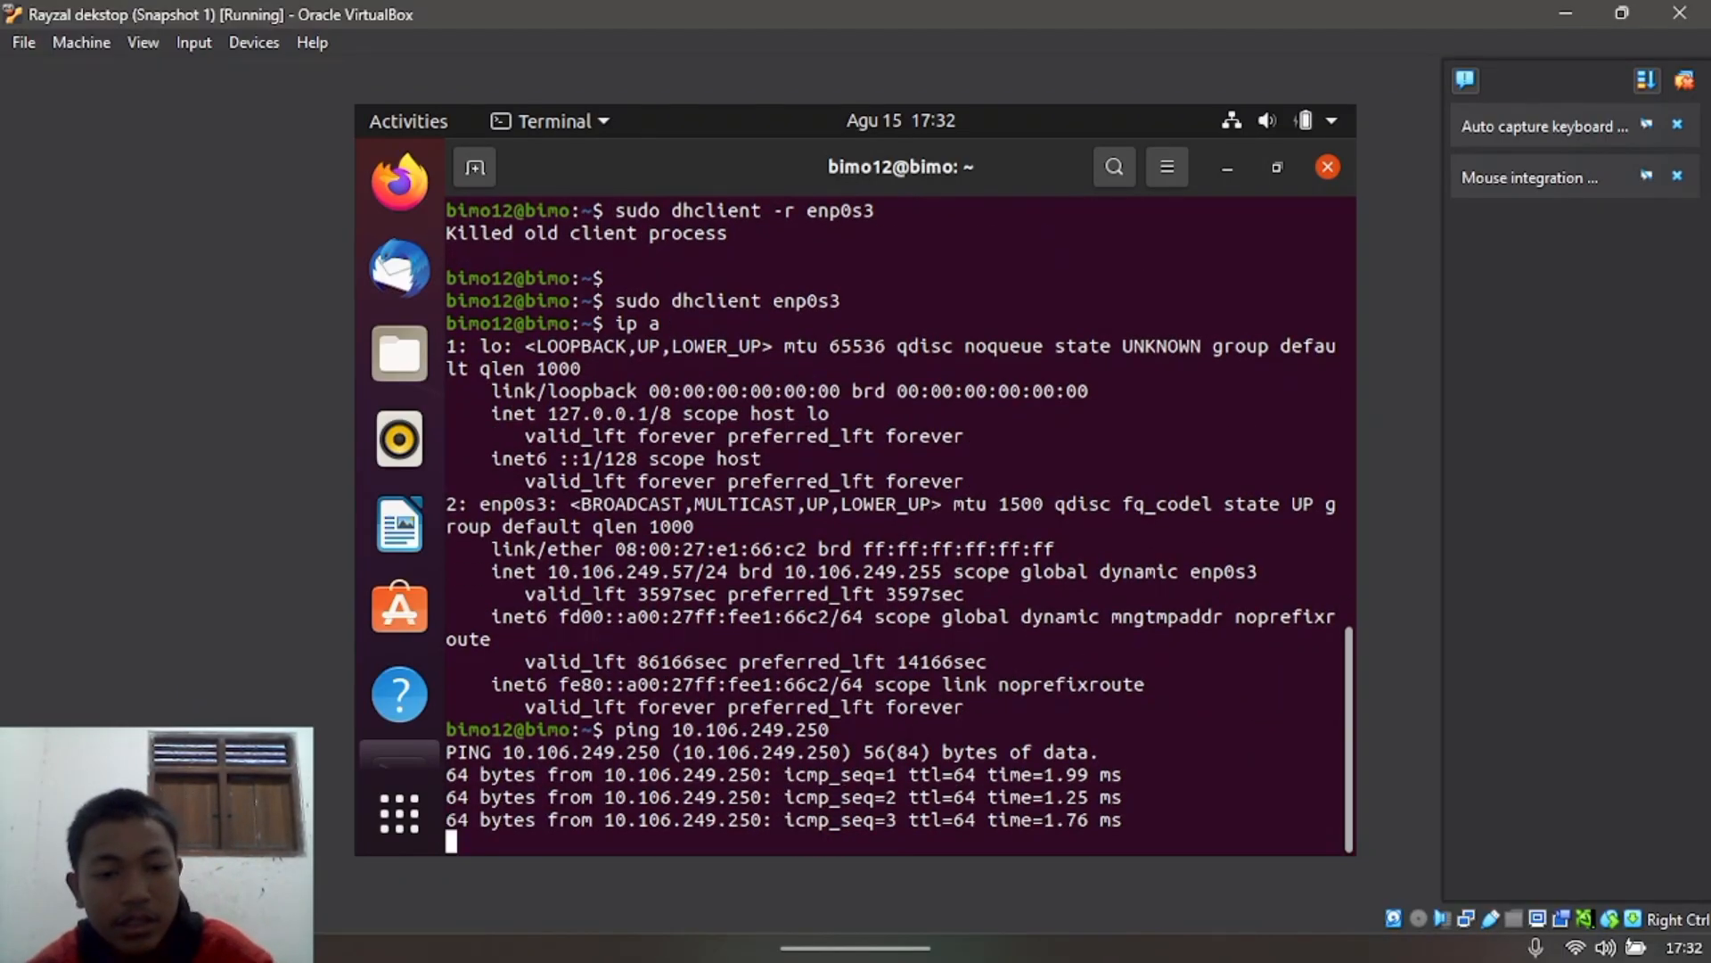
key("ctrl+c")
type("ping ")
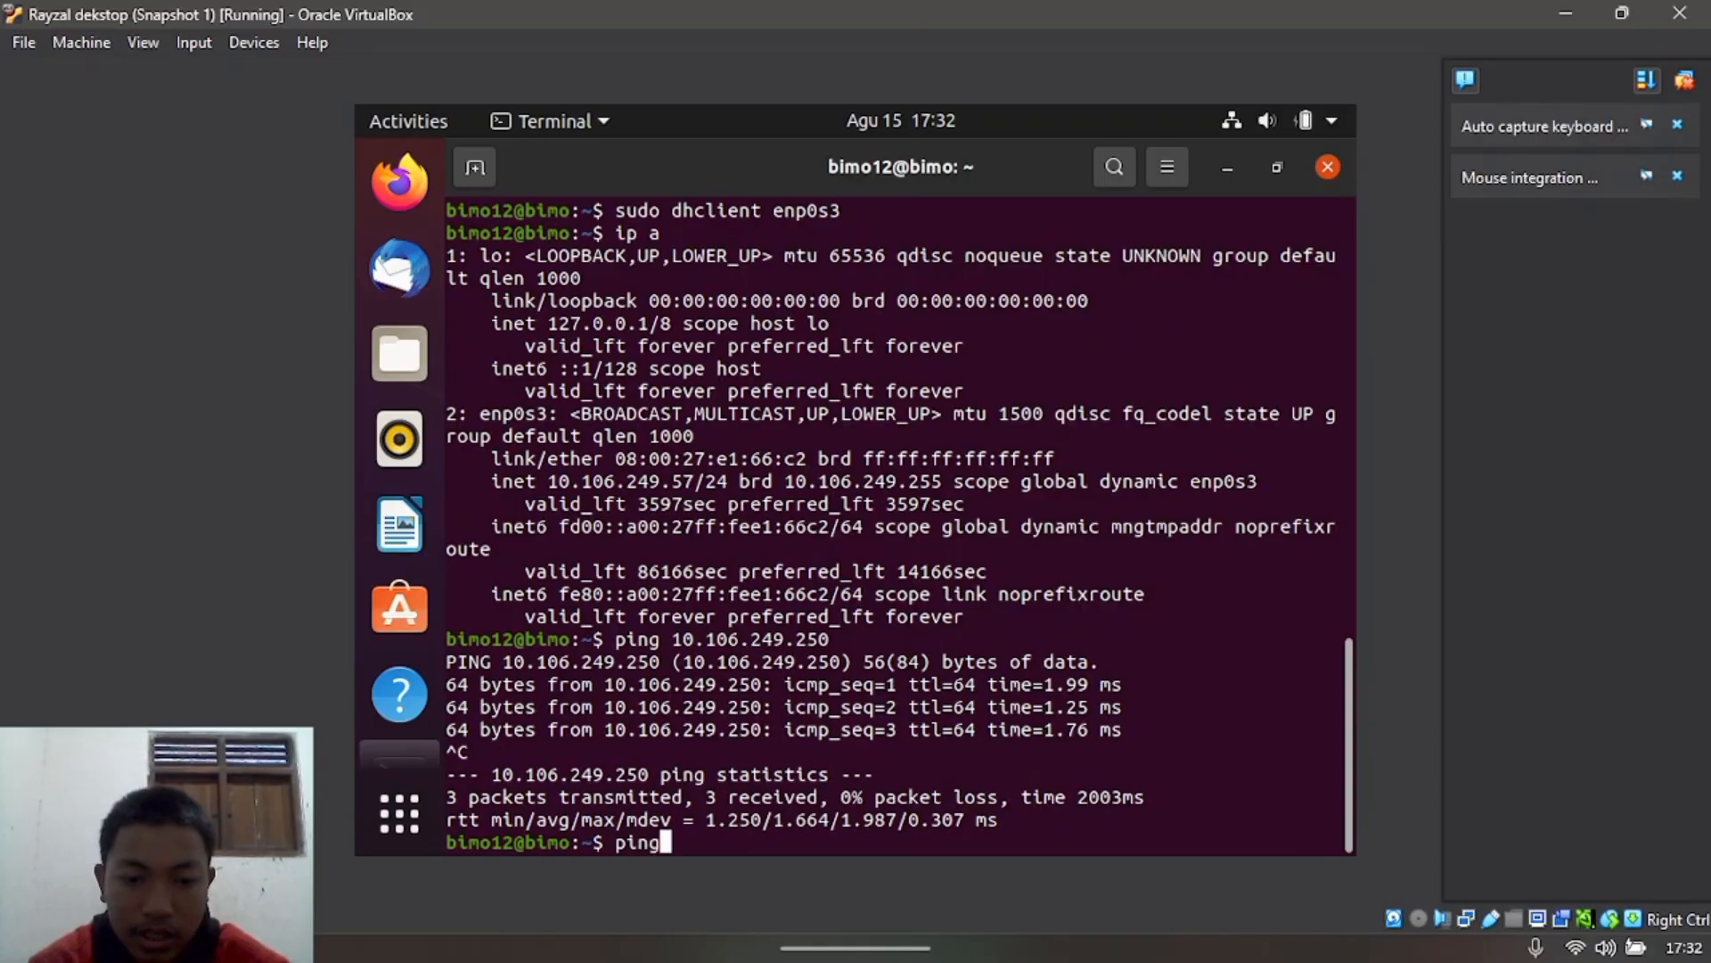
type("10.")
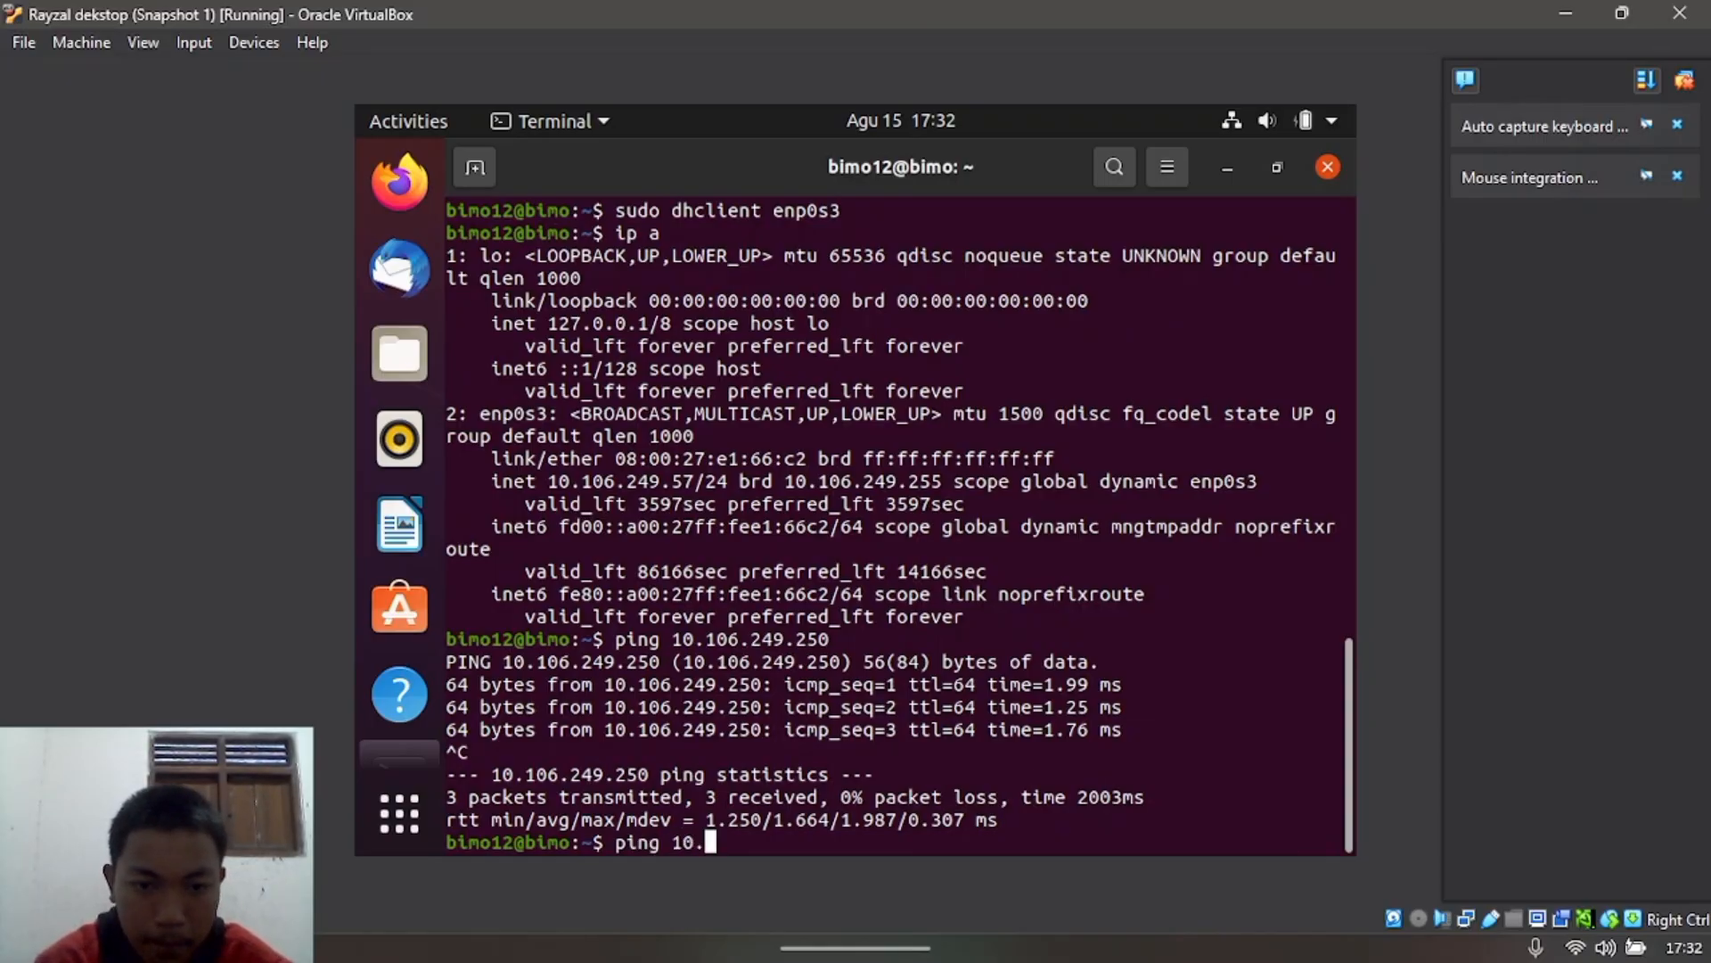
type("106")
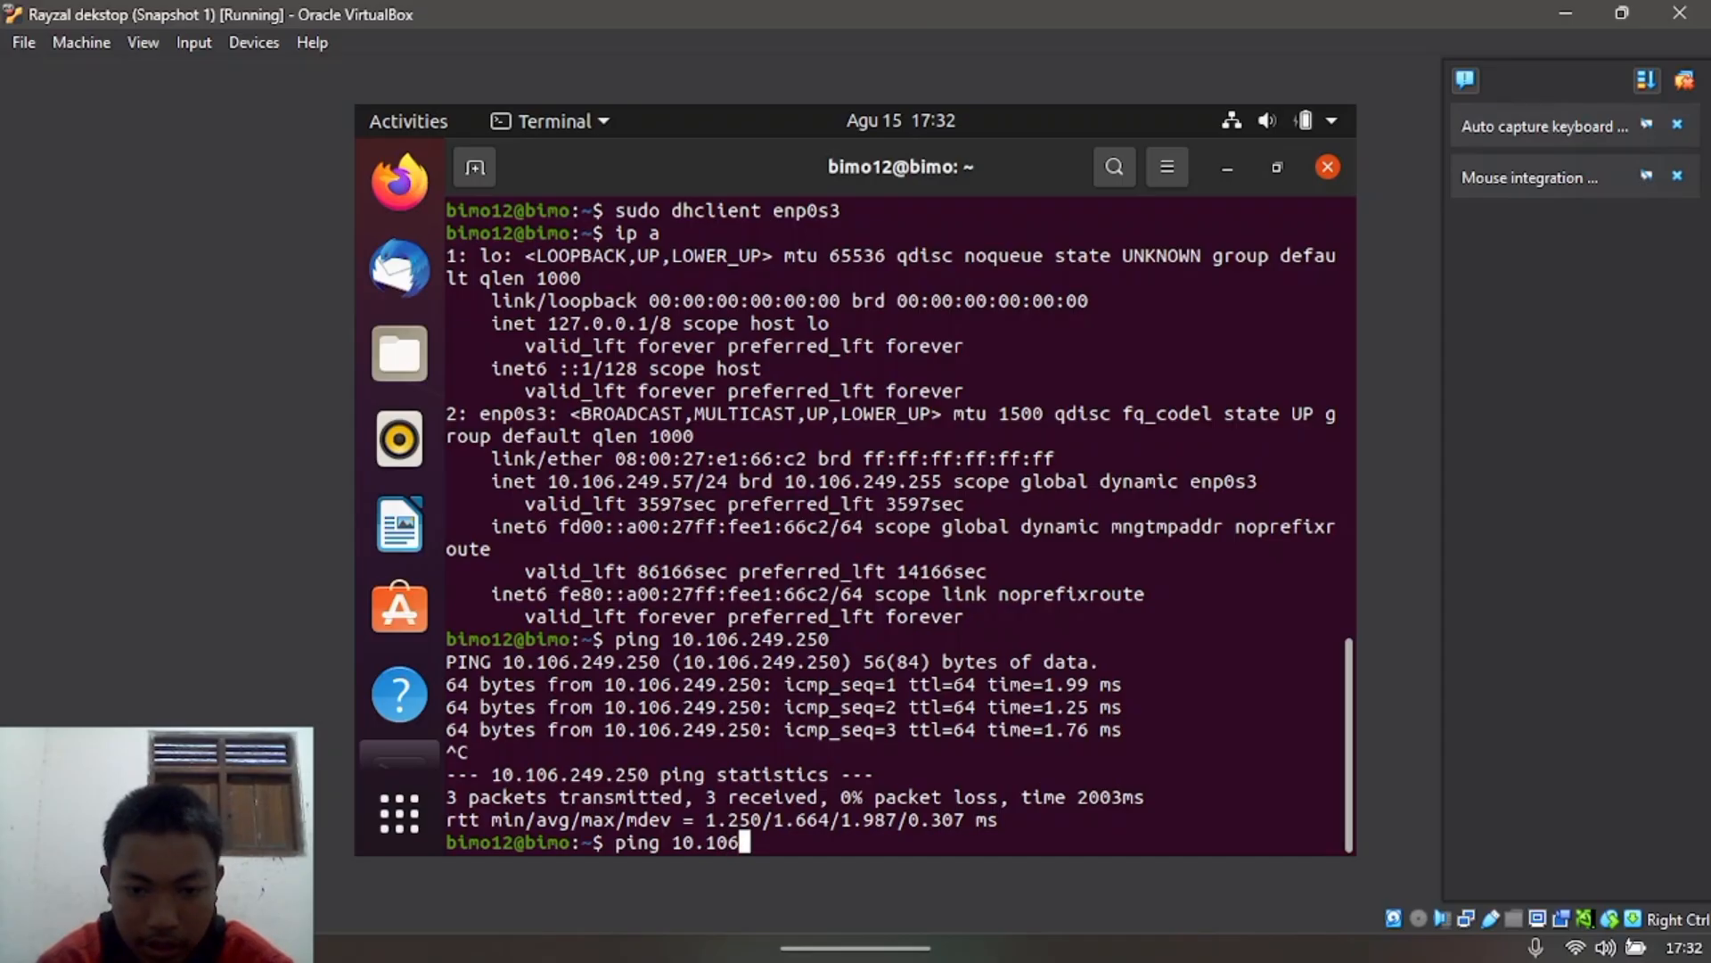
type(".")
type("2")
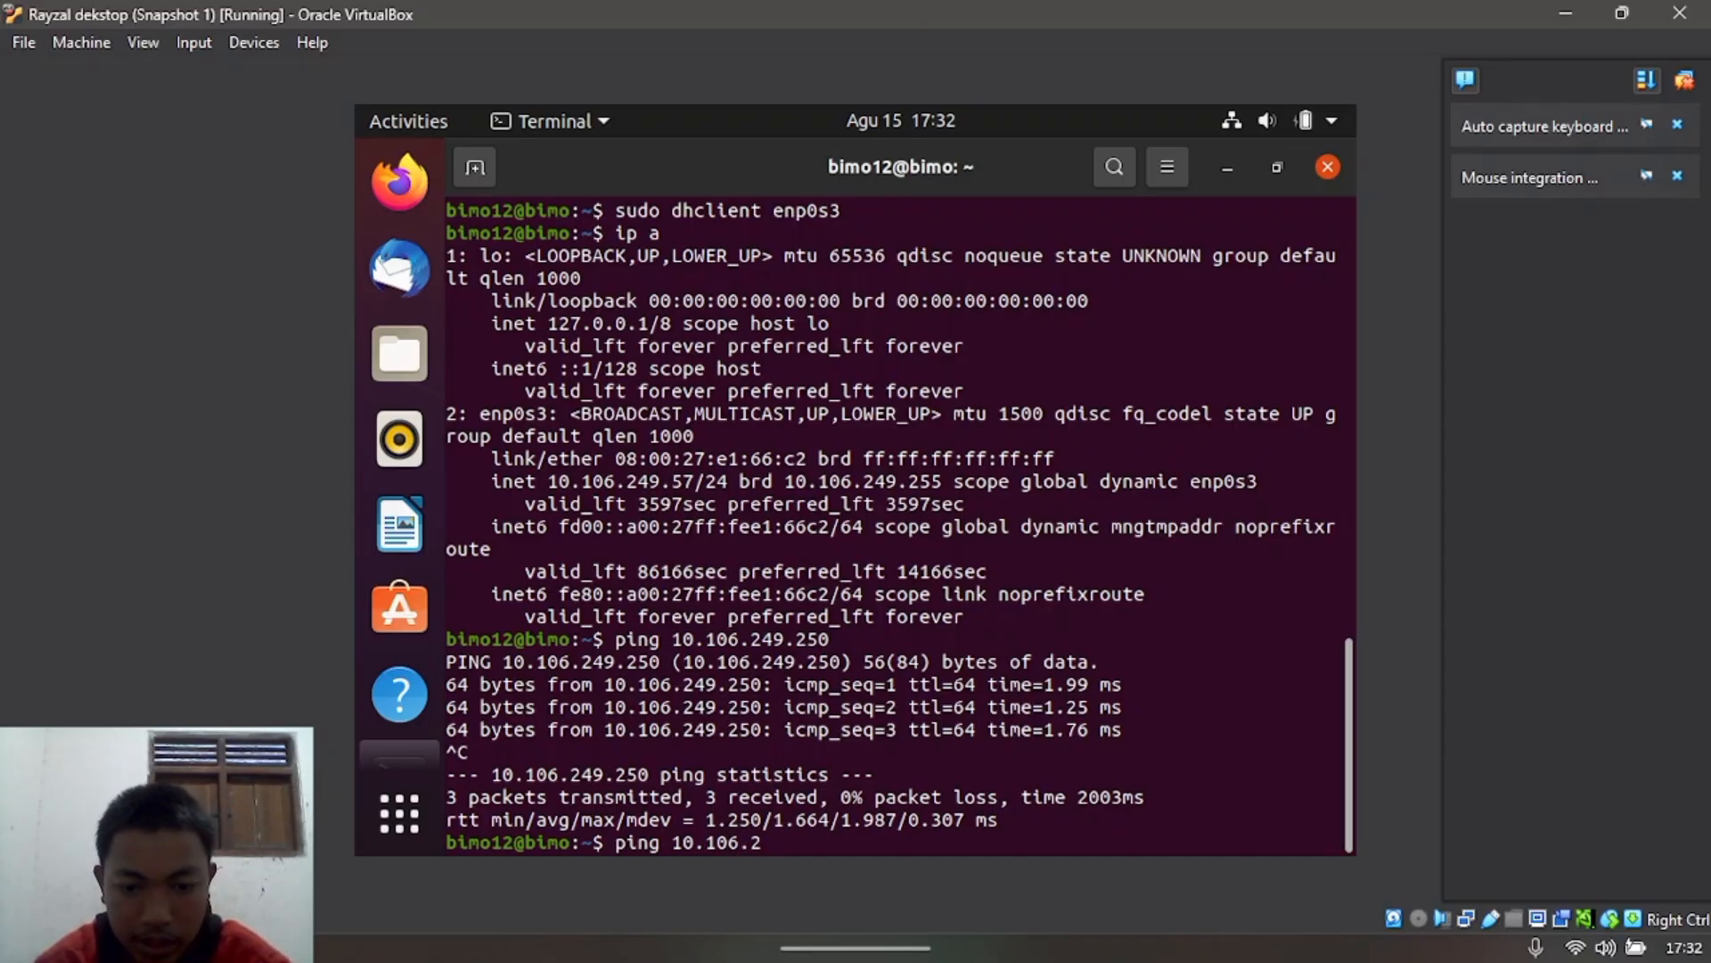
type("49.")
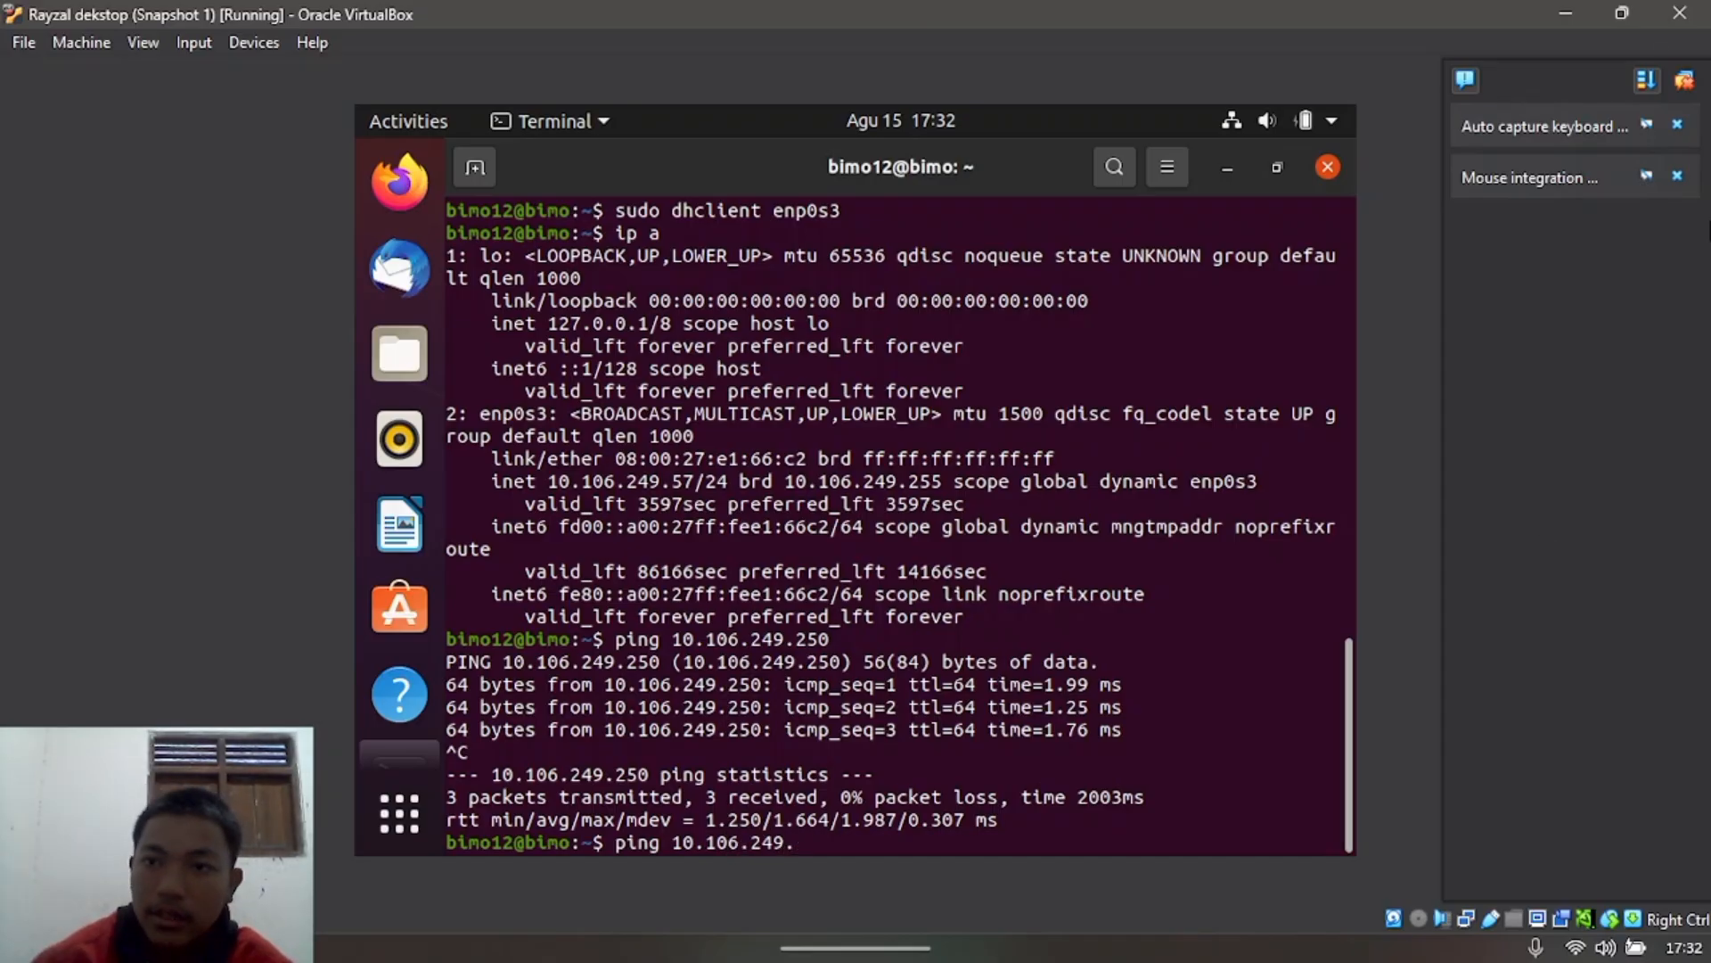
left_click(1566, 12)
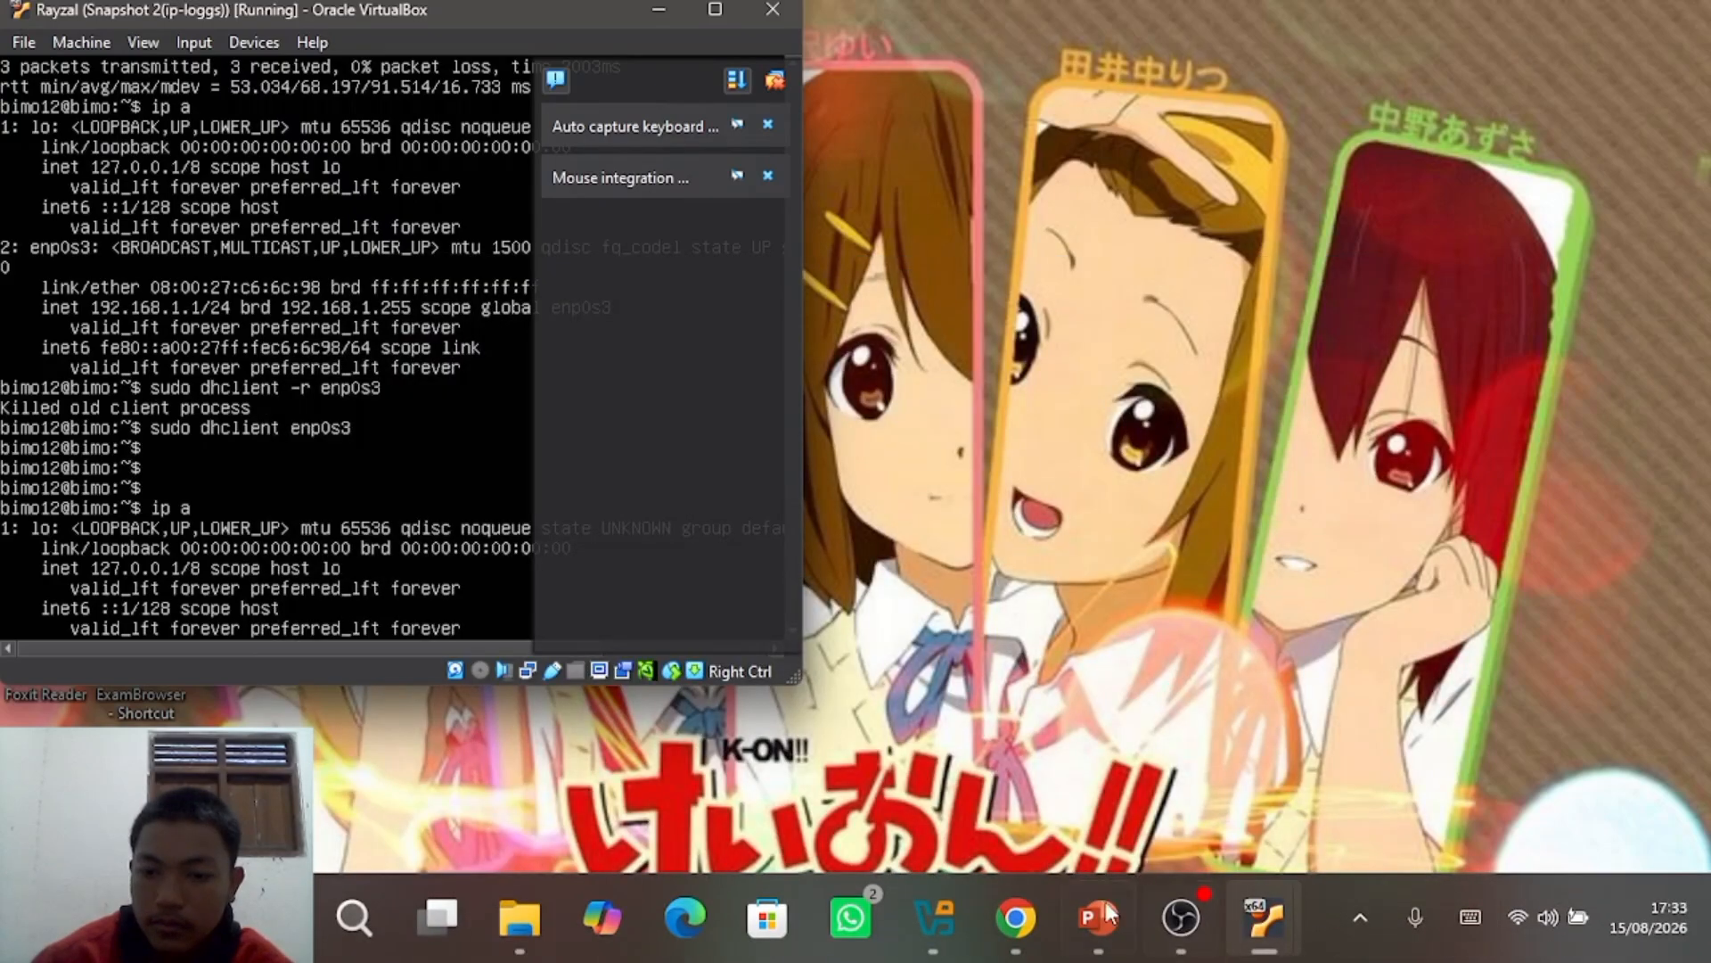
Step: Reopen the Wi-Fi 2 connection details via Control Panel's Network and Sharing Center
left_click(354, 916)
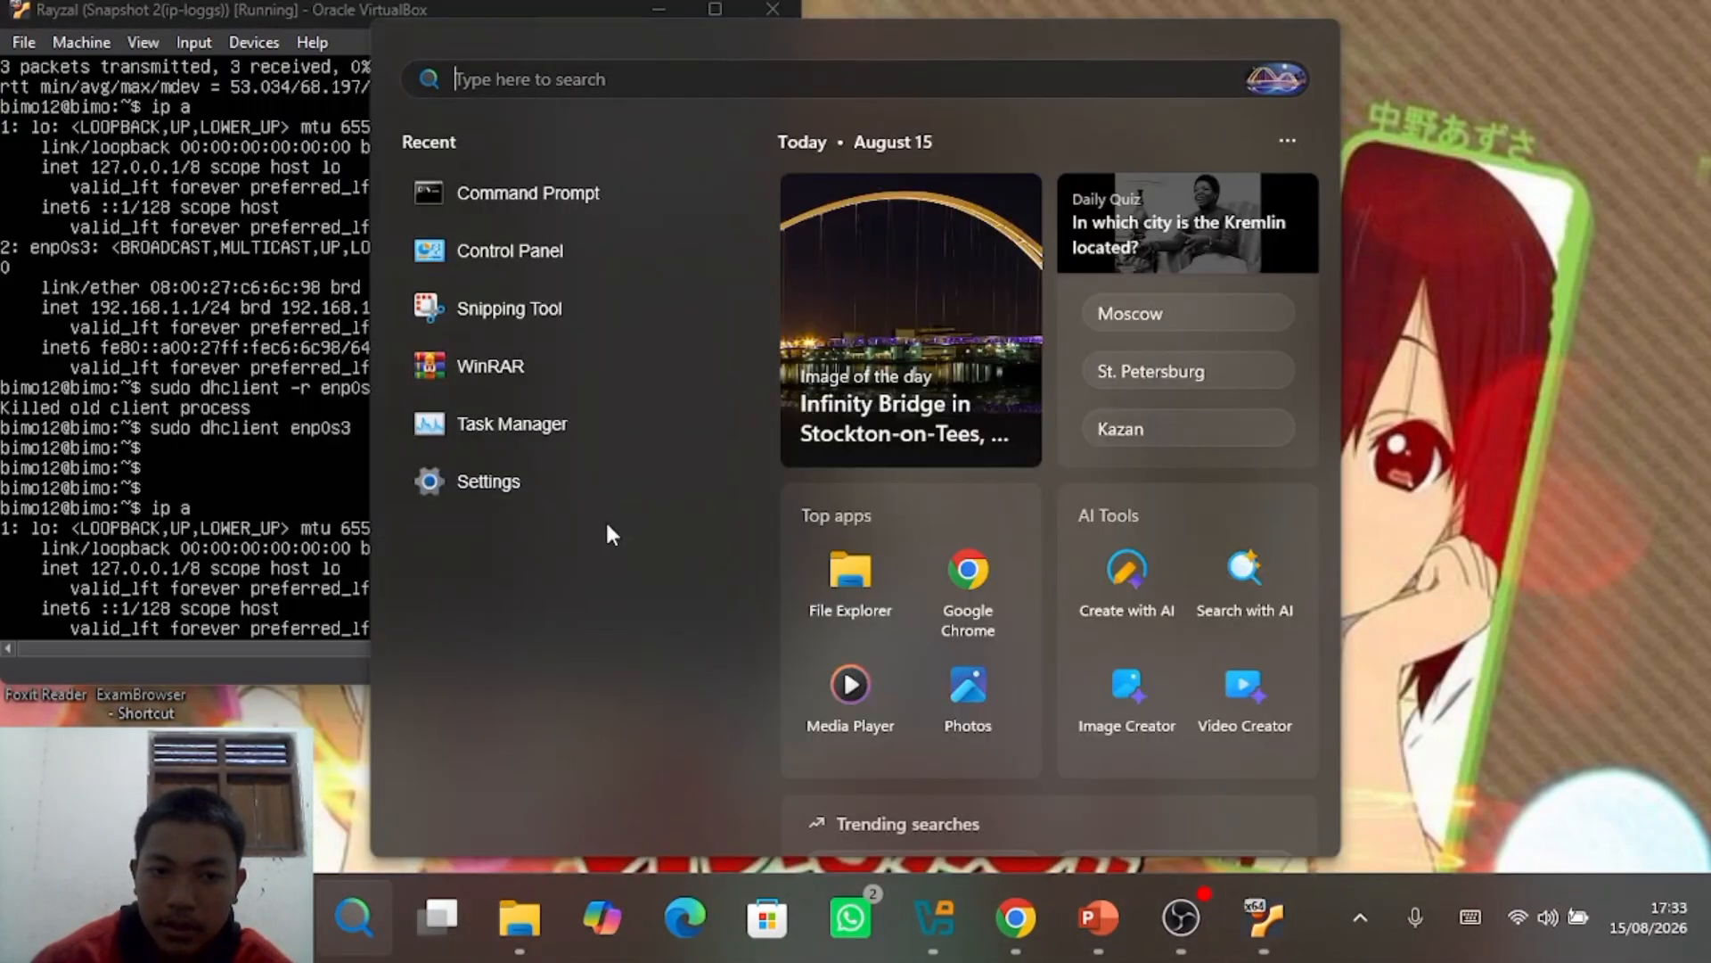
left_click(552, 254)
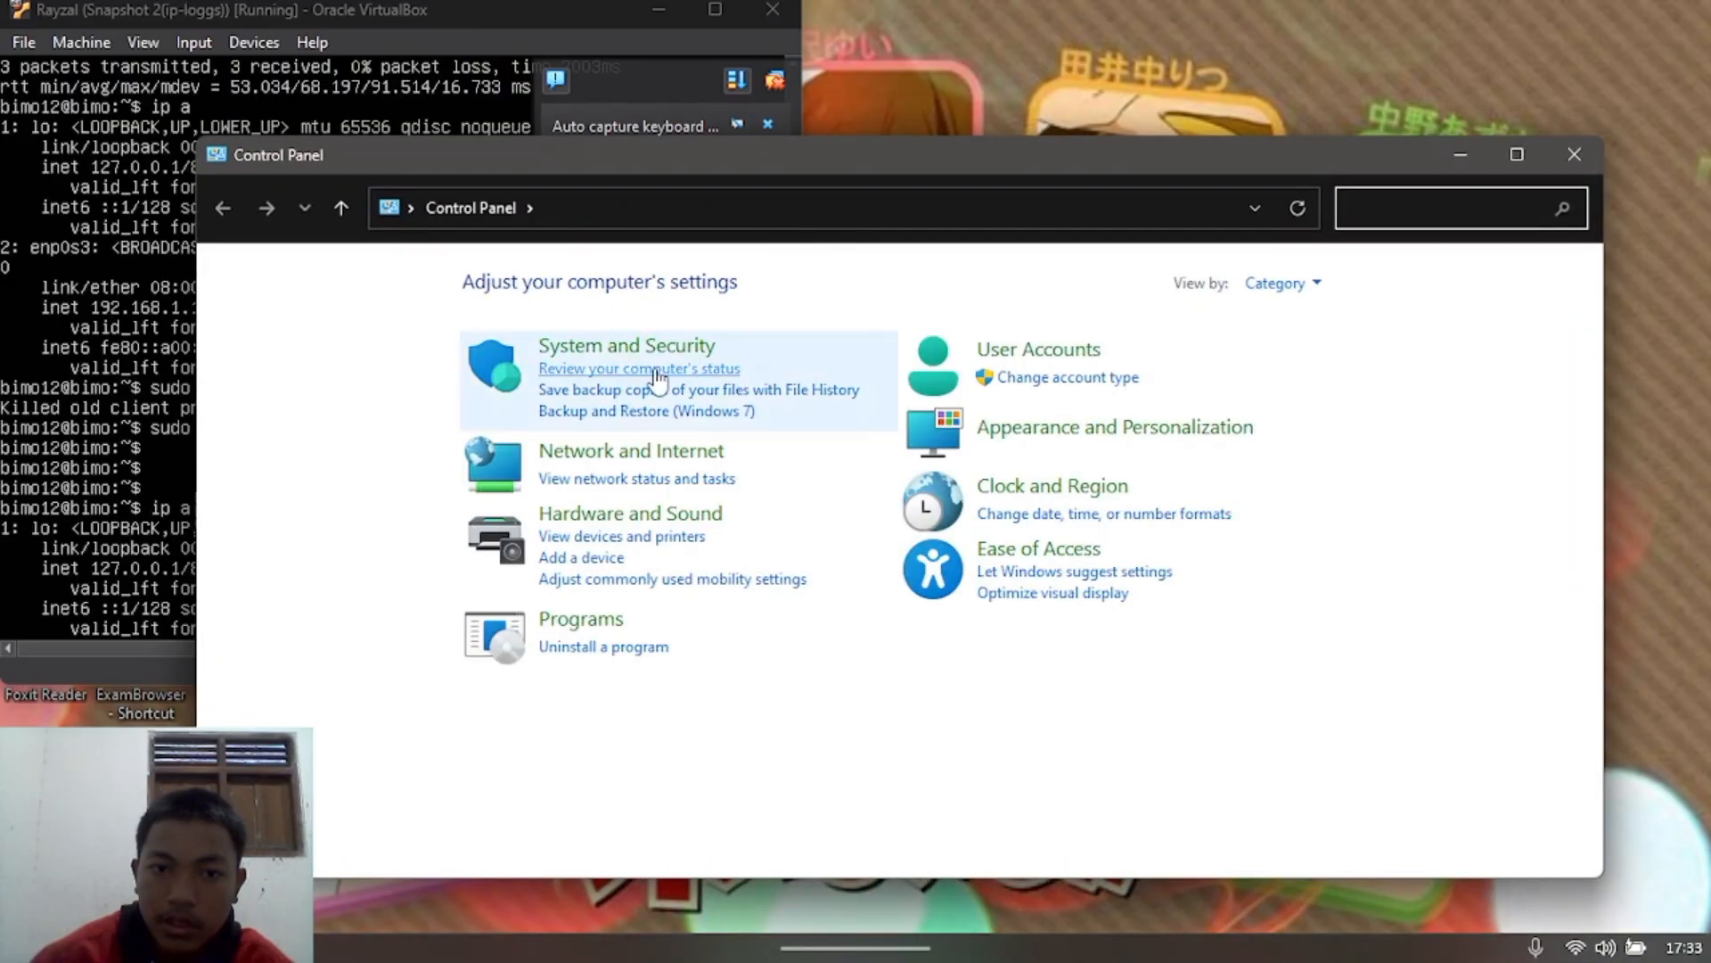
left_click(647, 354)
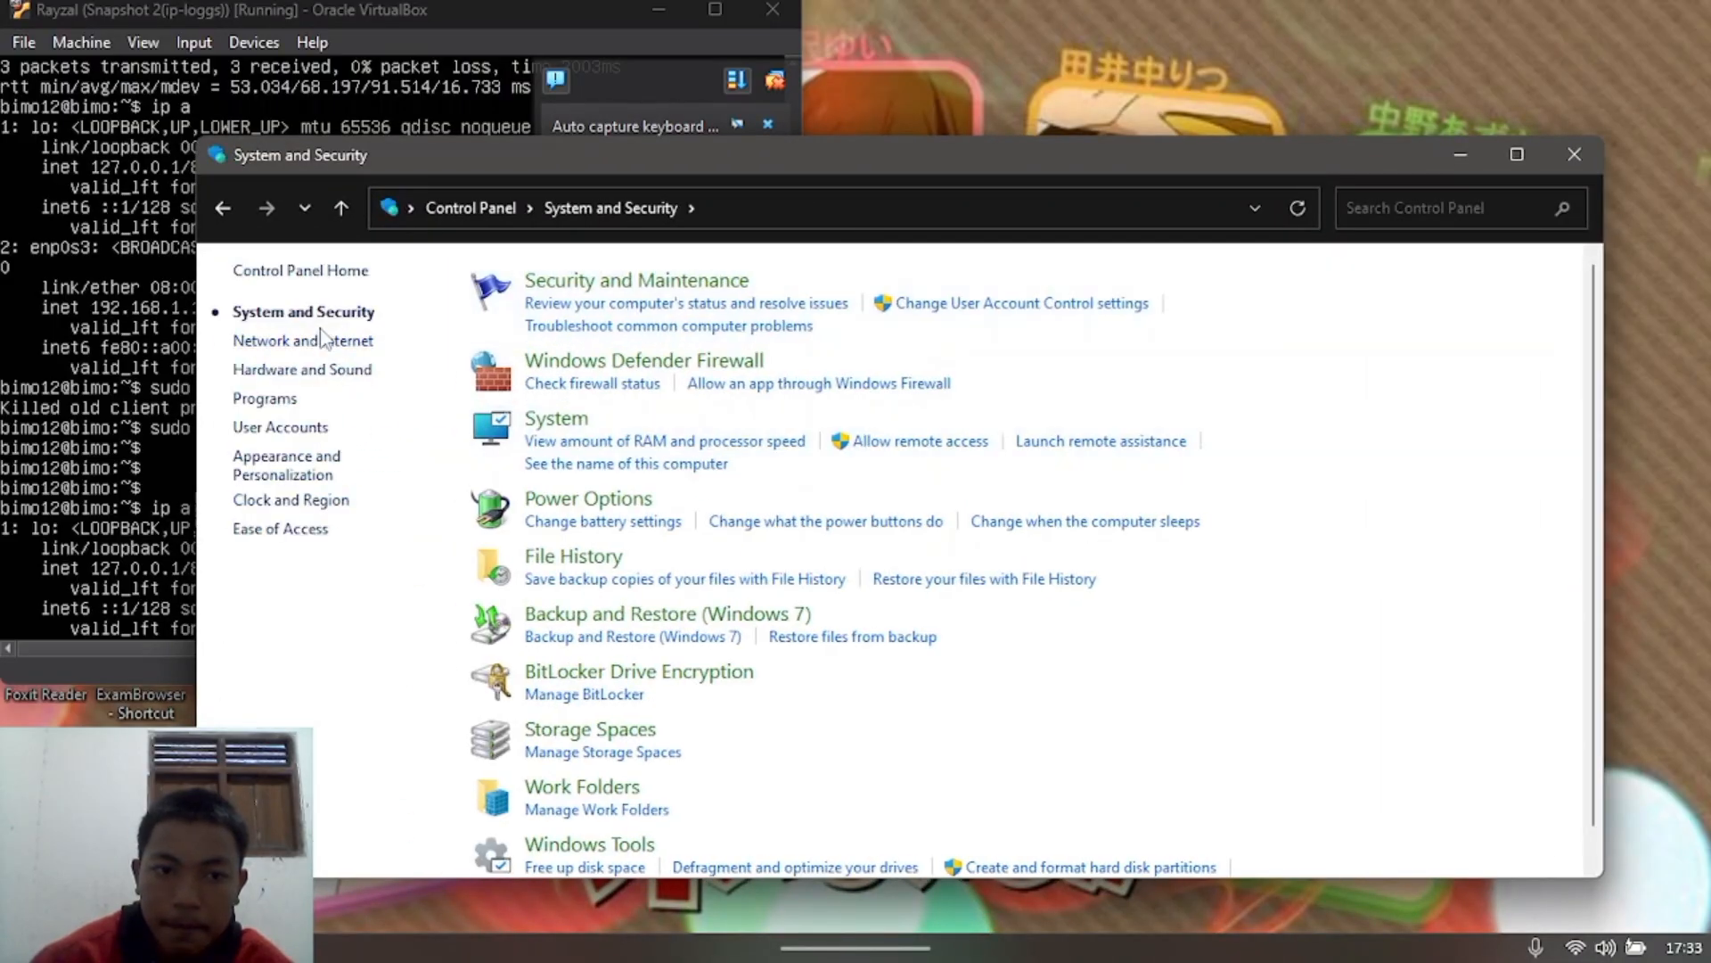
left_click(217, 210)
left_click(600, 451)
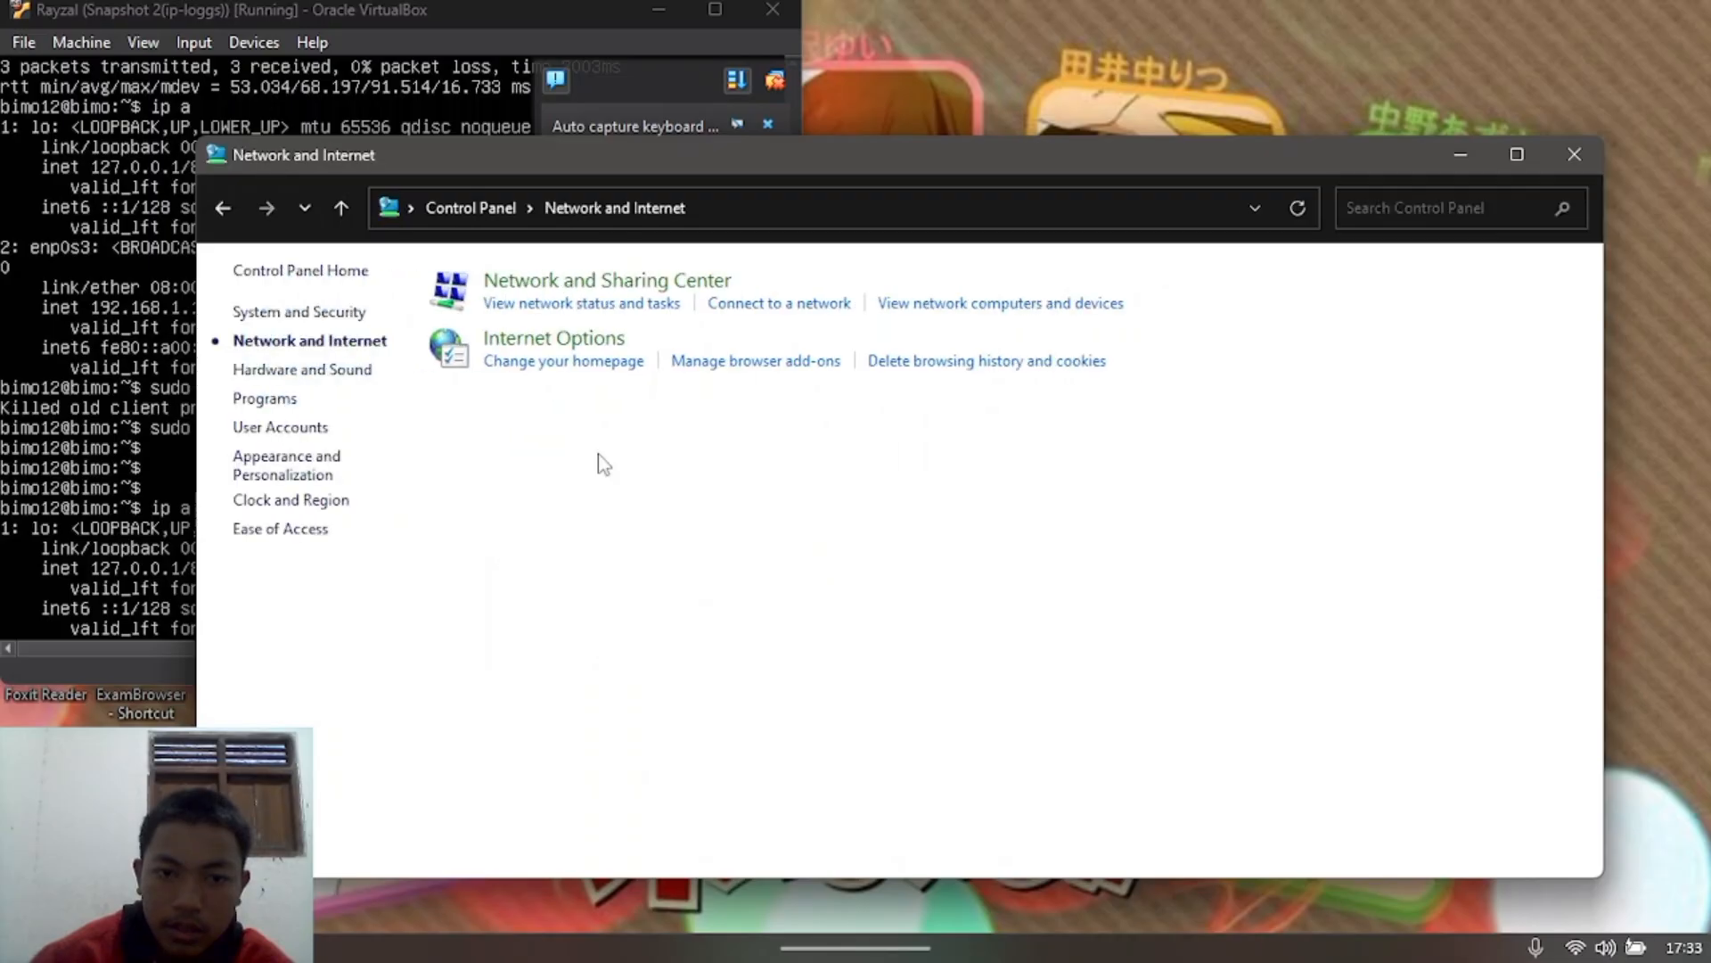
left_click(656, 302)
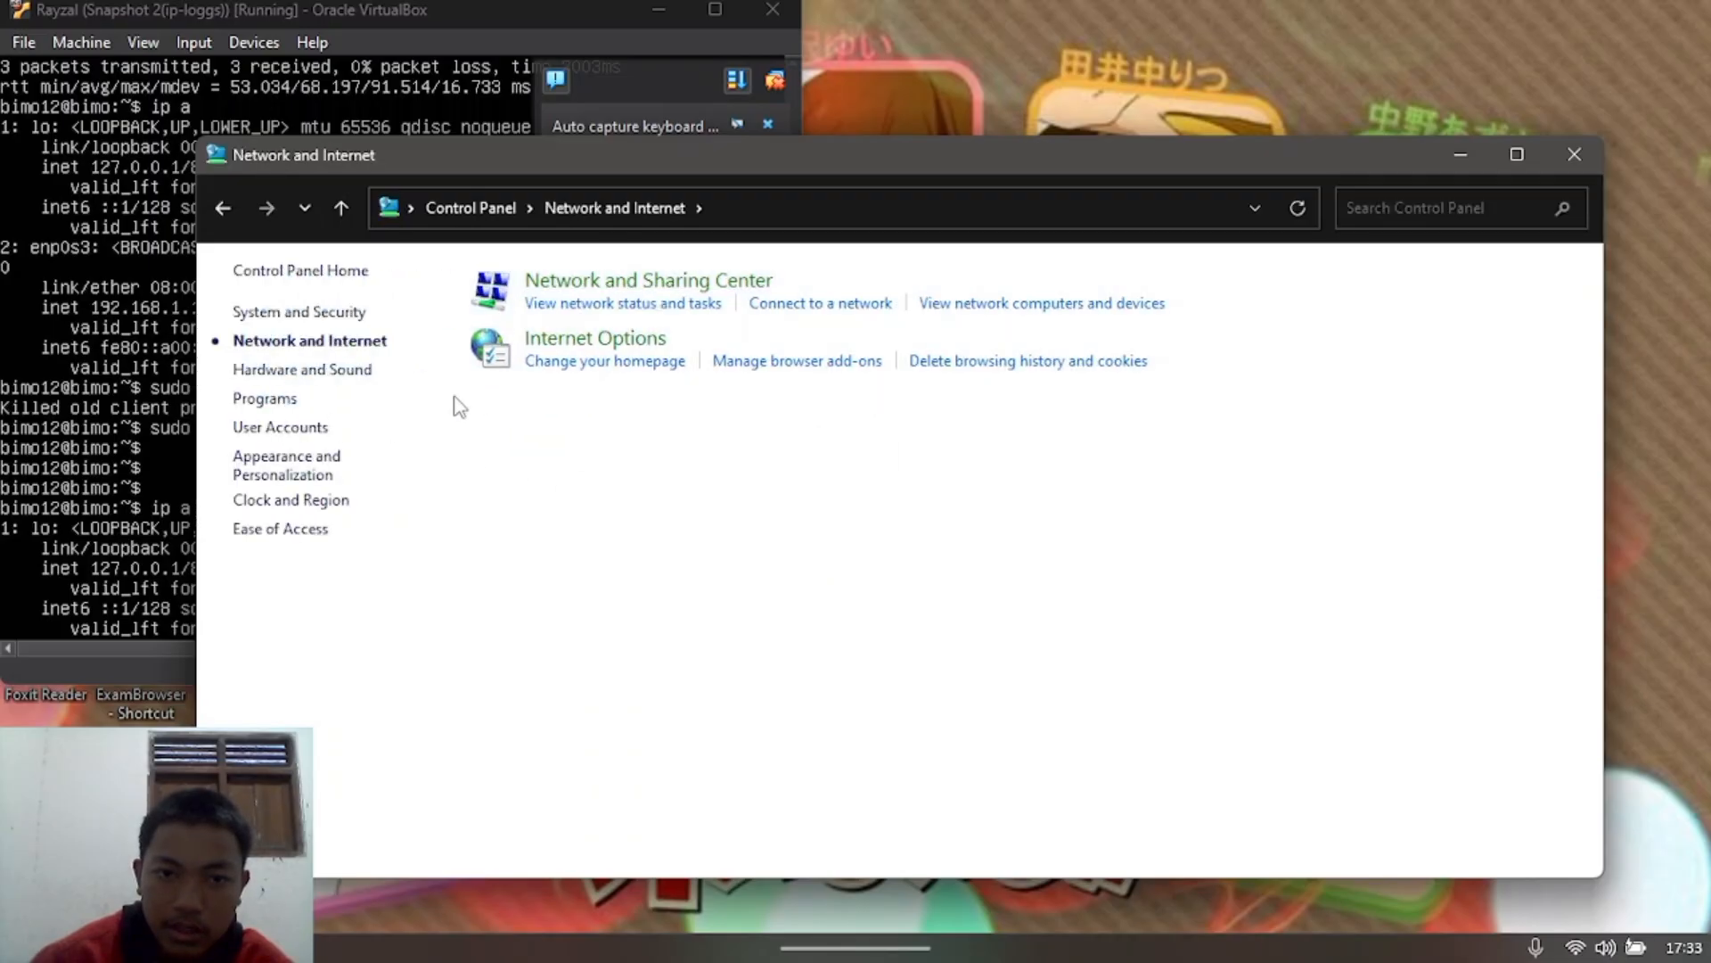
left_click(335, 318)
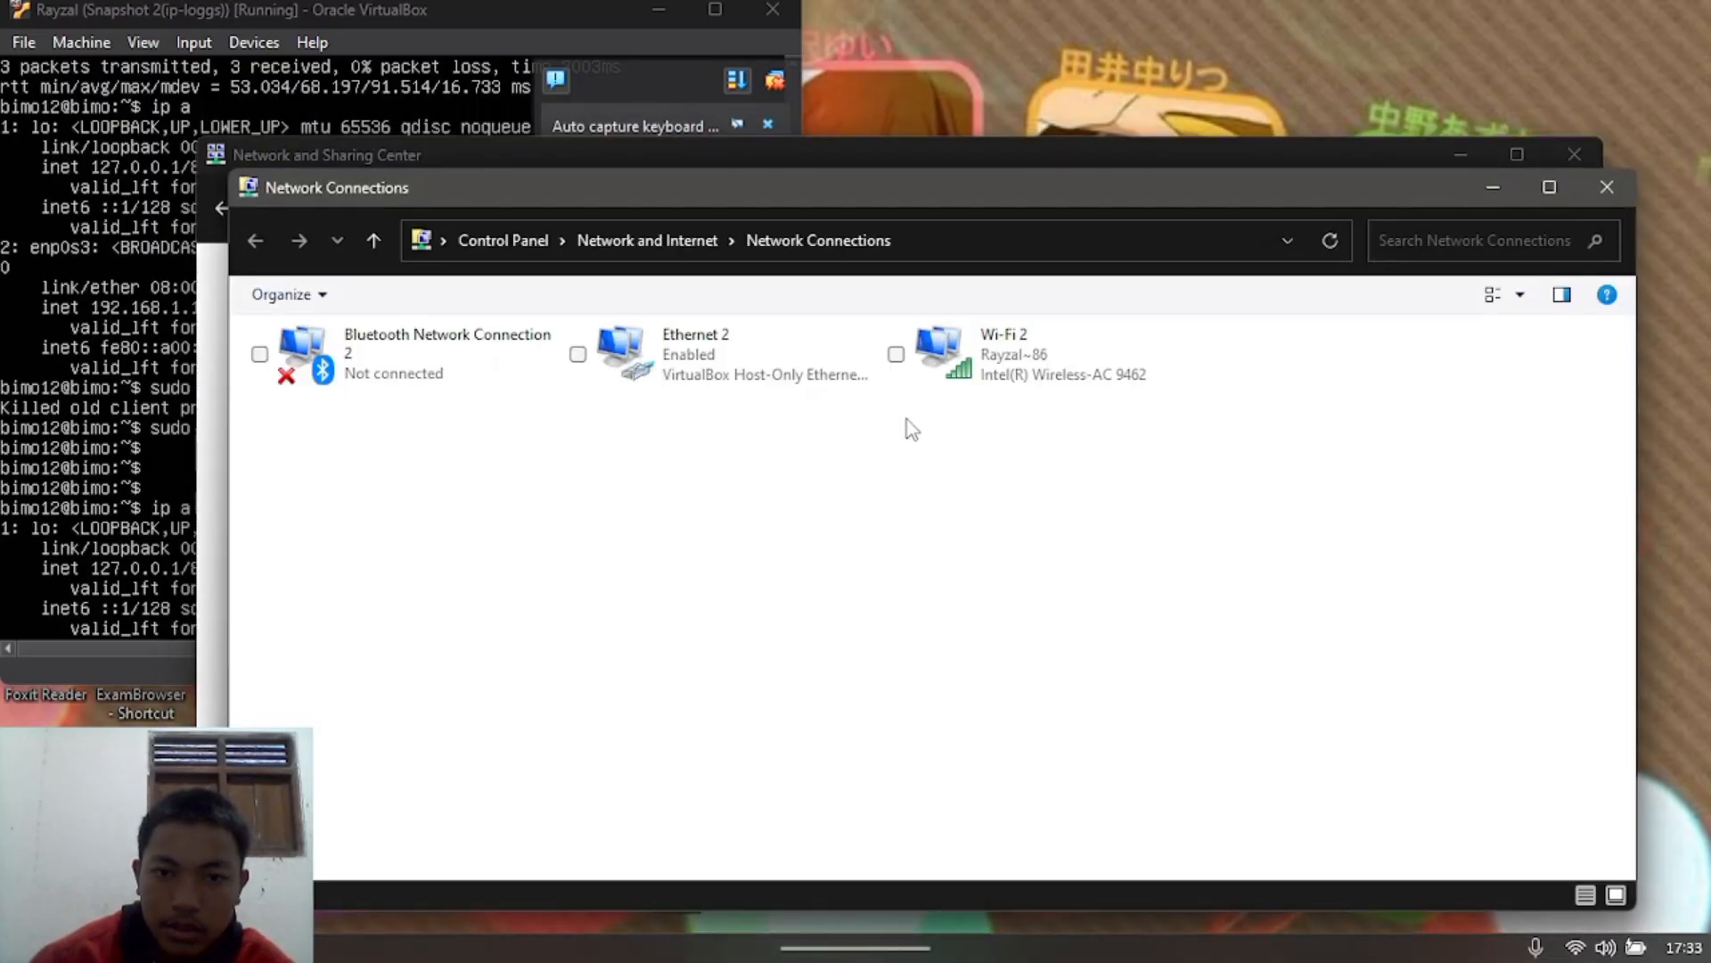
left_click(998, 393)
double_click(996, 390)
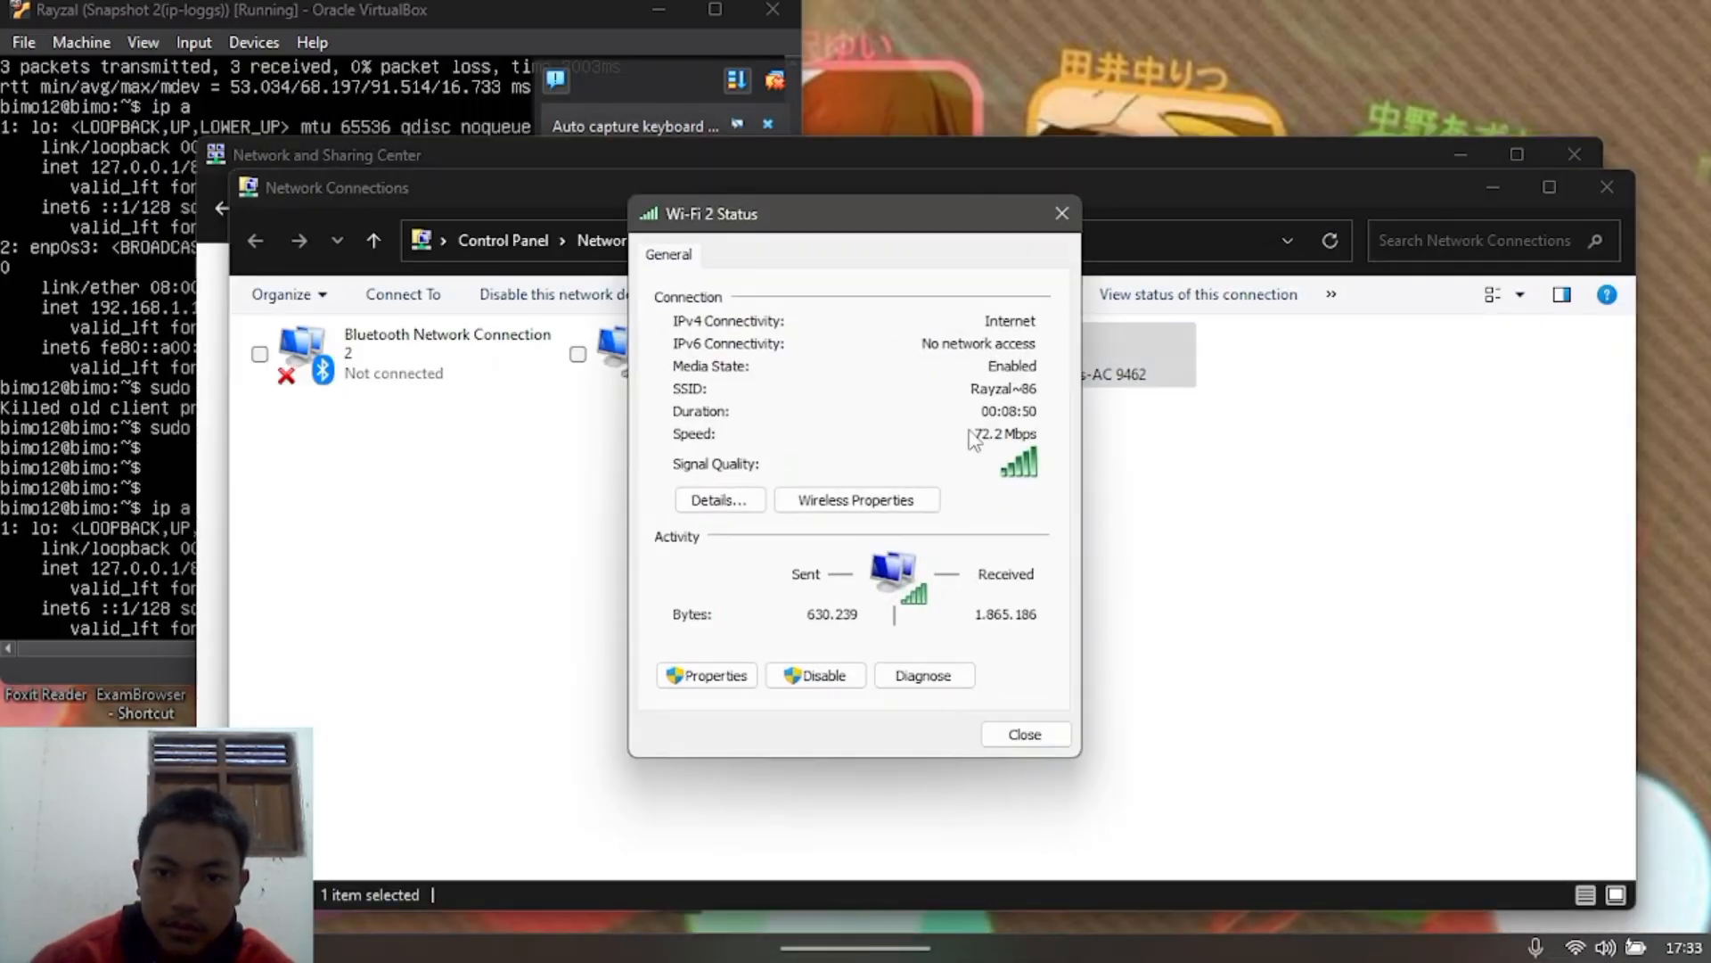
left_click(706, 496)
Step: Close the connection details, Wi-Fi 2 status, adapters and Sharing Center windows
left_click(1071, 252)
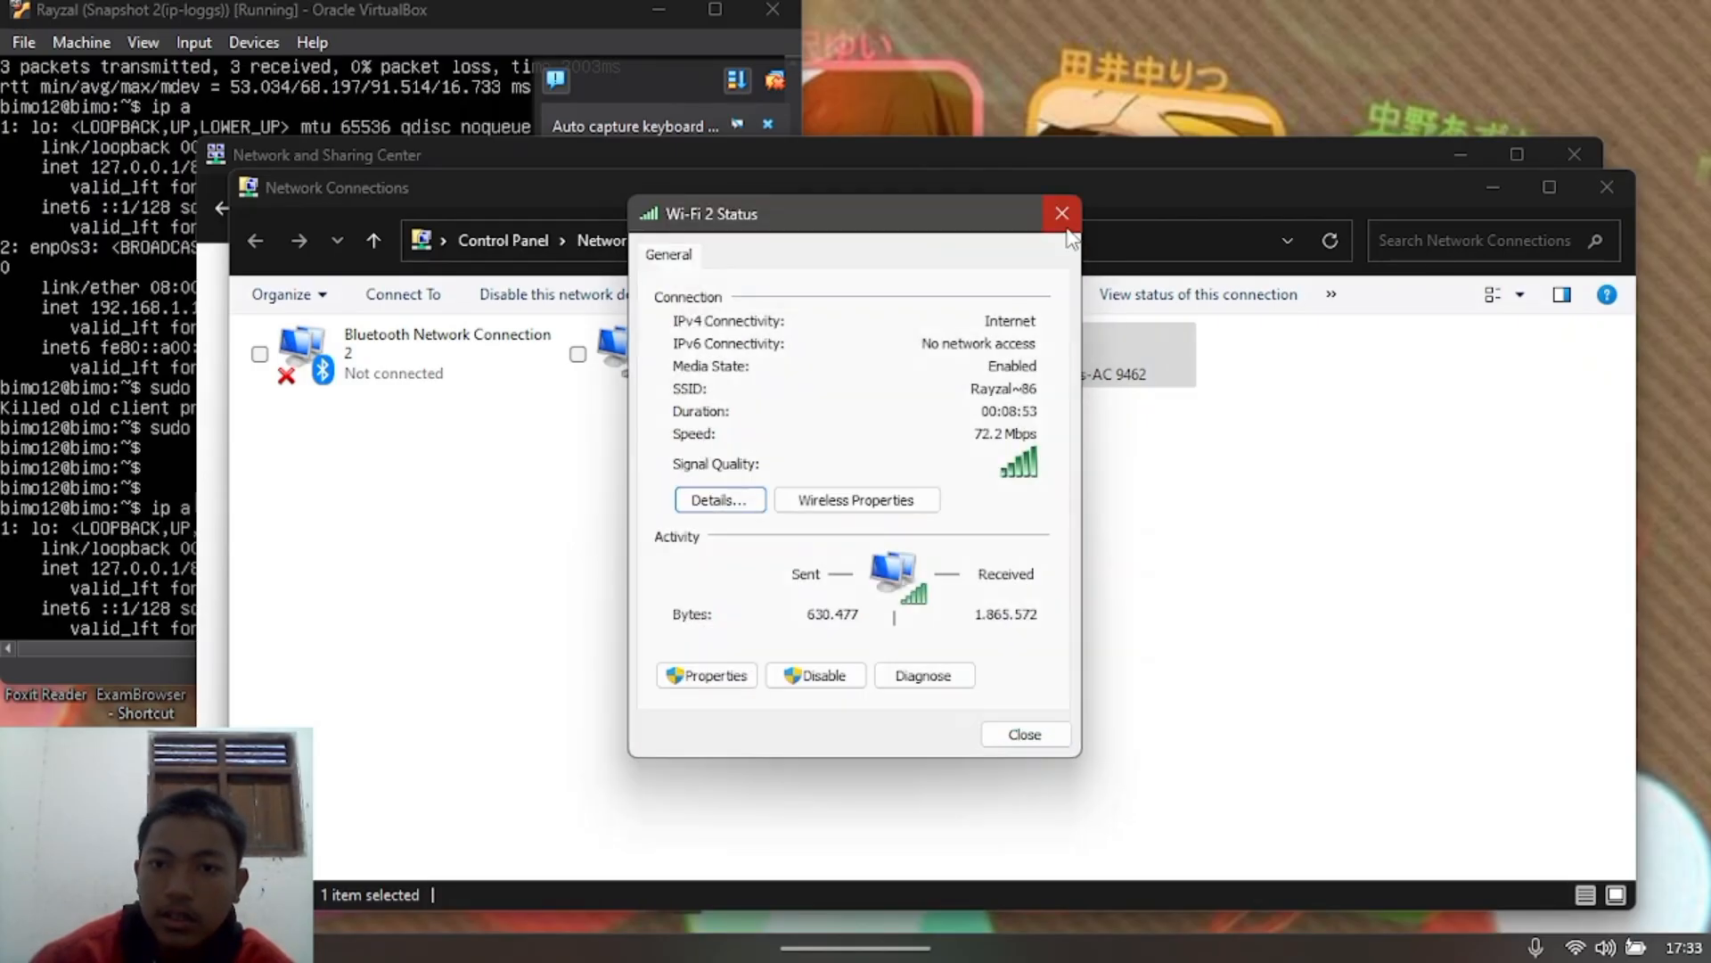
left_click(1061, 214)
left_click(1506, 189)
left_click(1571, 156)
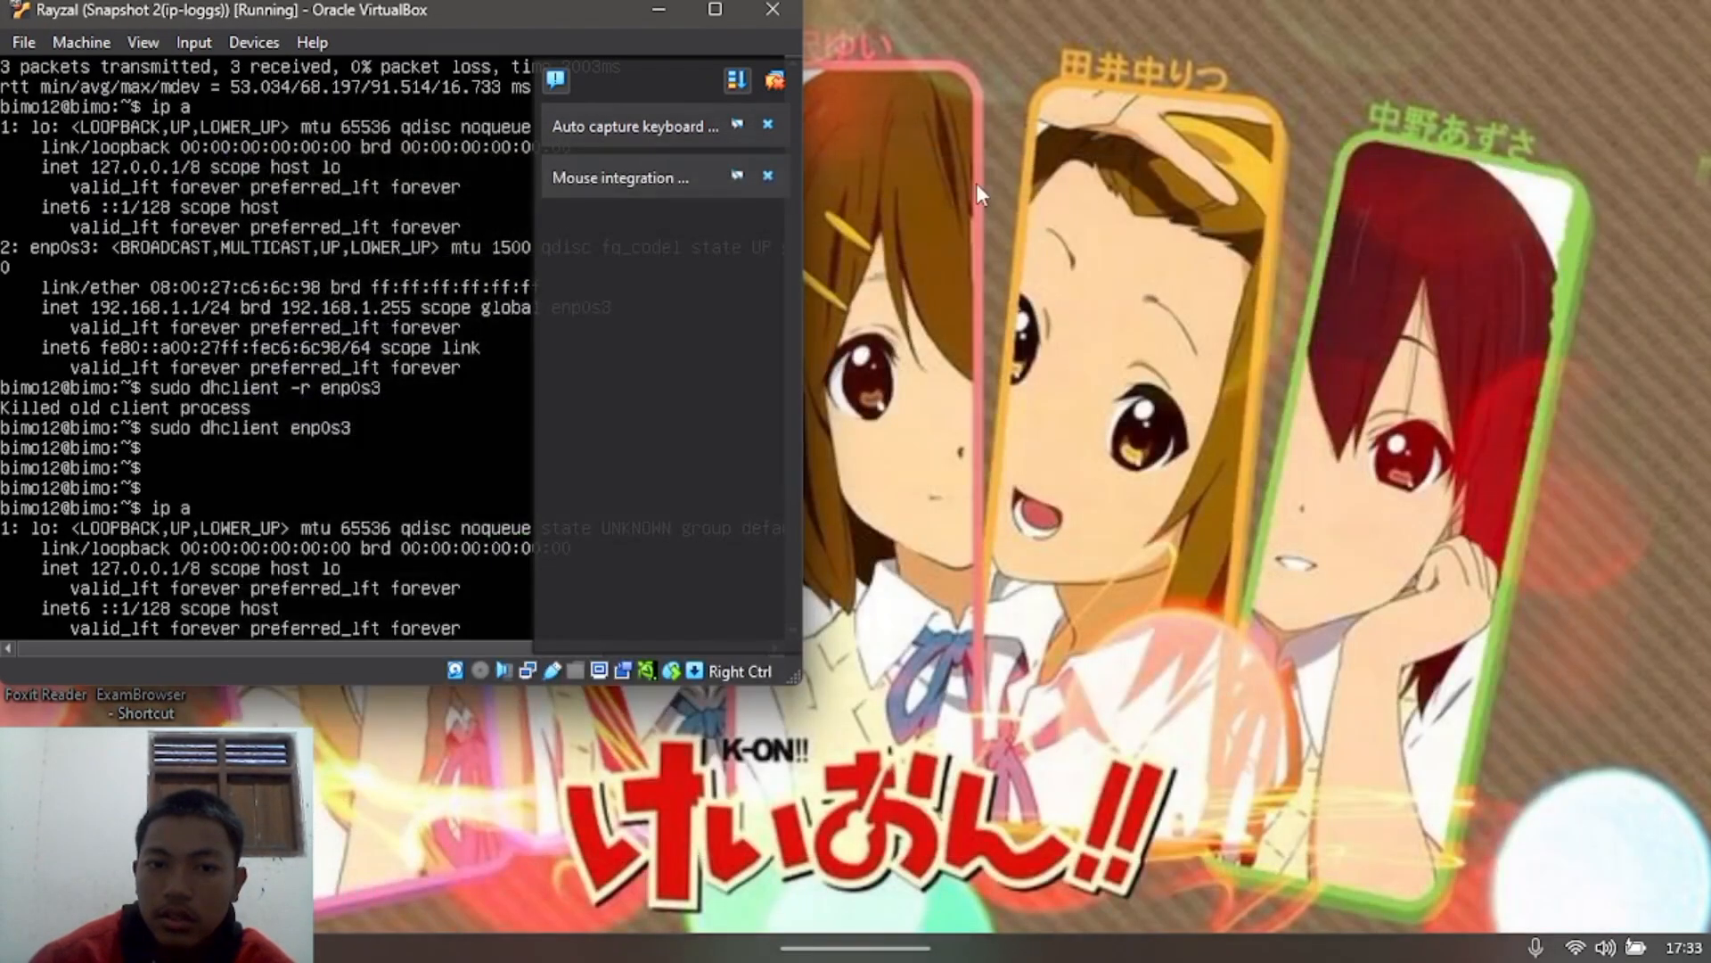
Step: From the desktop VM, ping the host at 10.106.249.231 with 0% loss
left_click(718, 11)
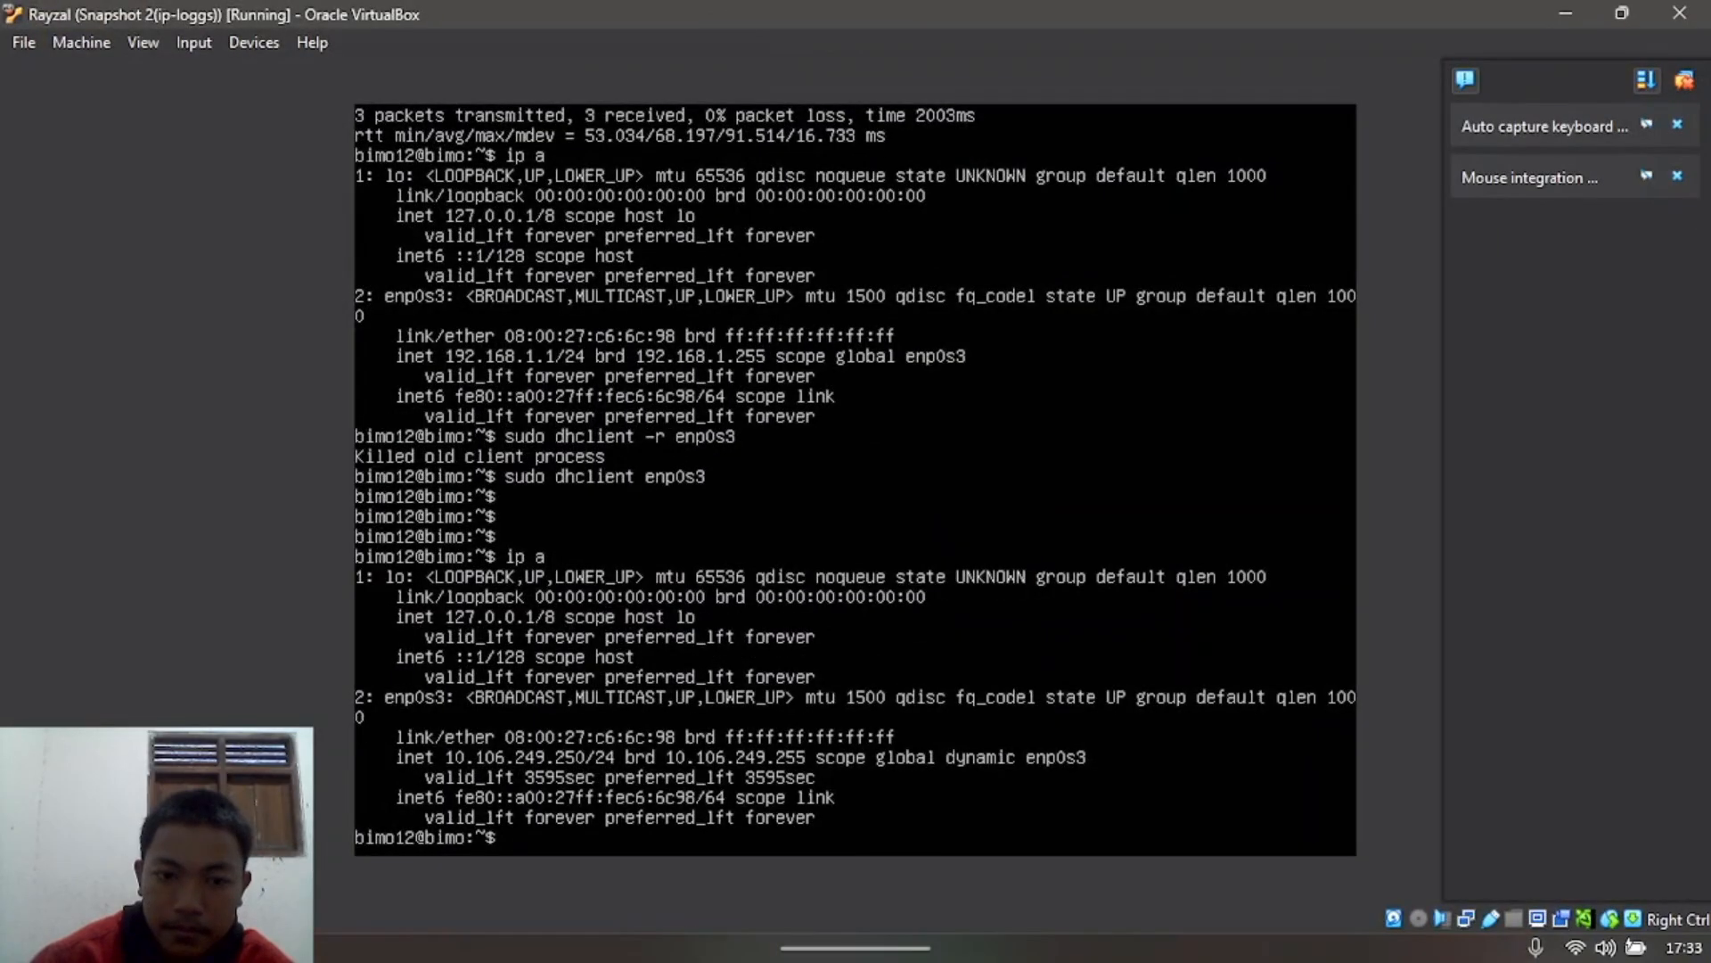
left_click(1619, 11)
mouse_move(1205, 882)
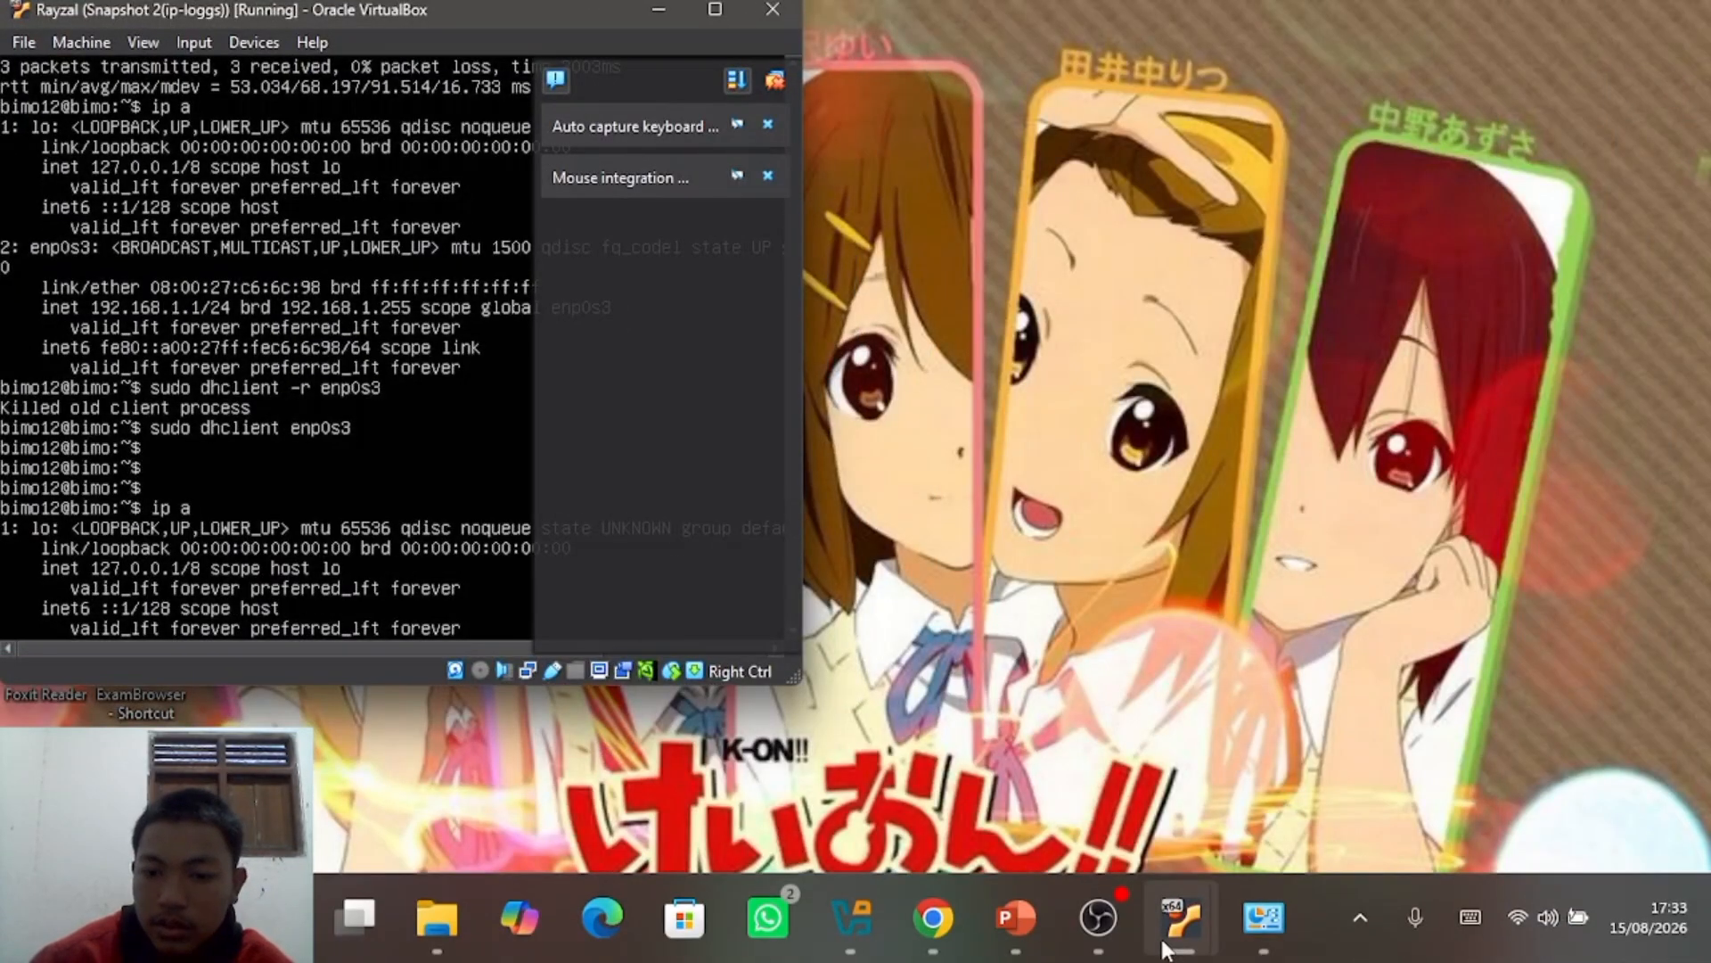
left_click(1239, 811)
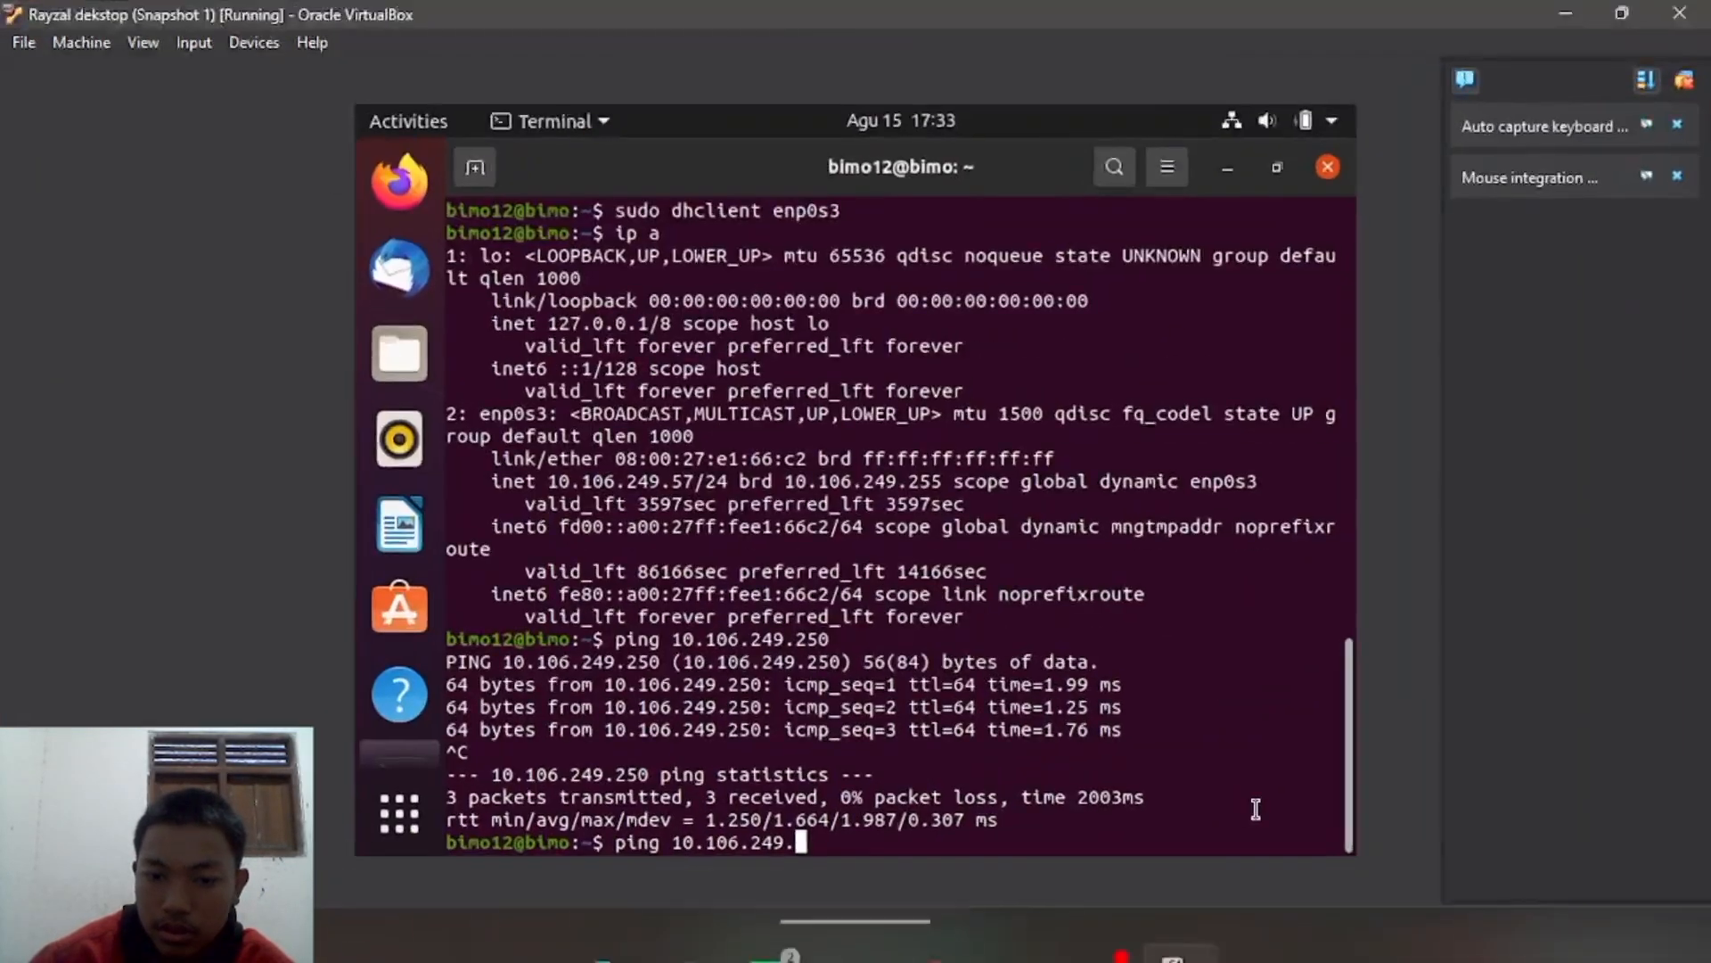
type("231")
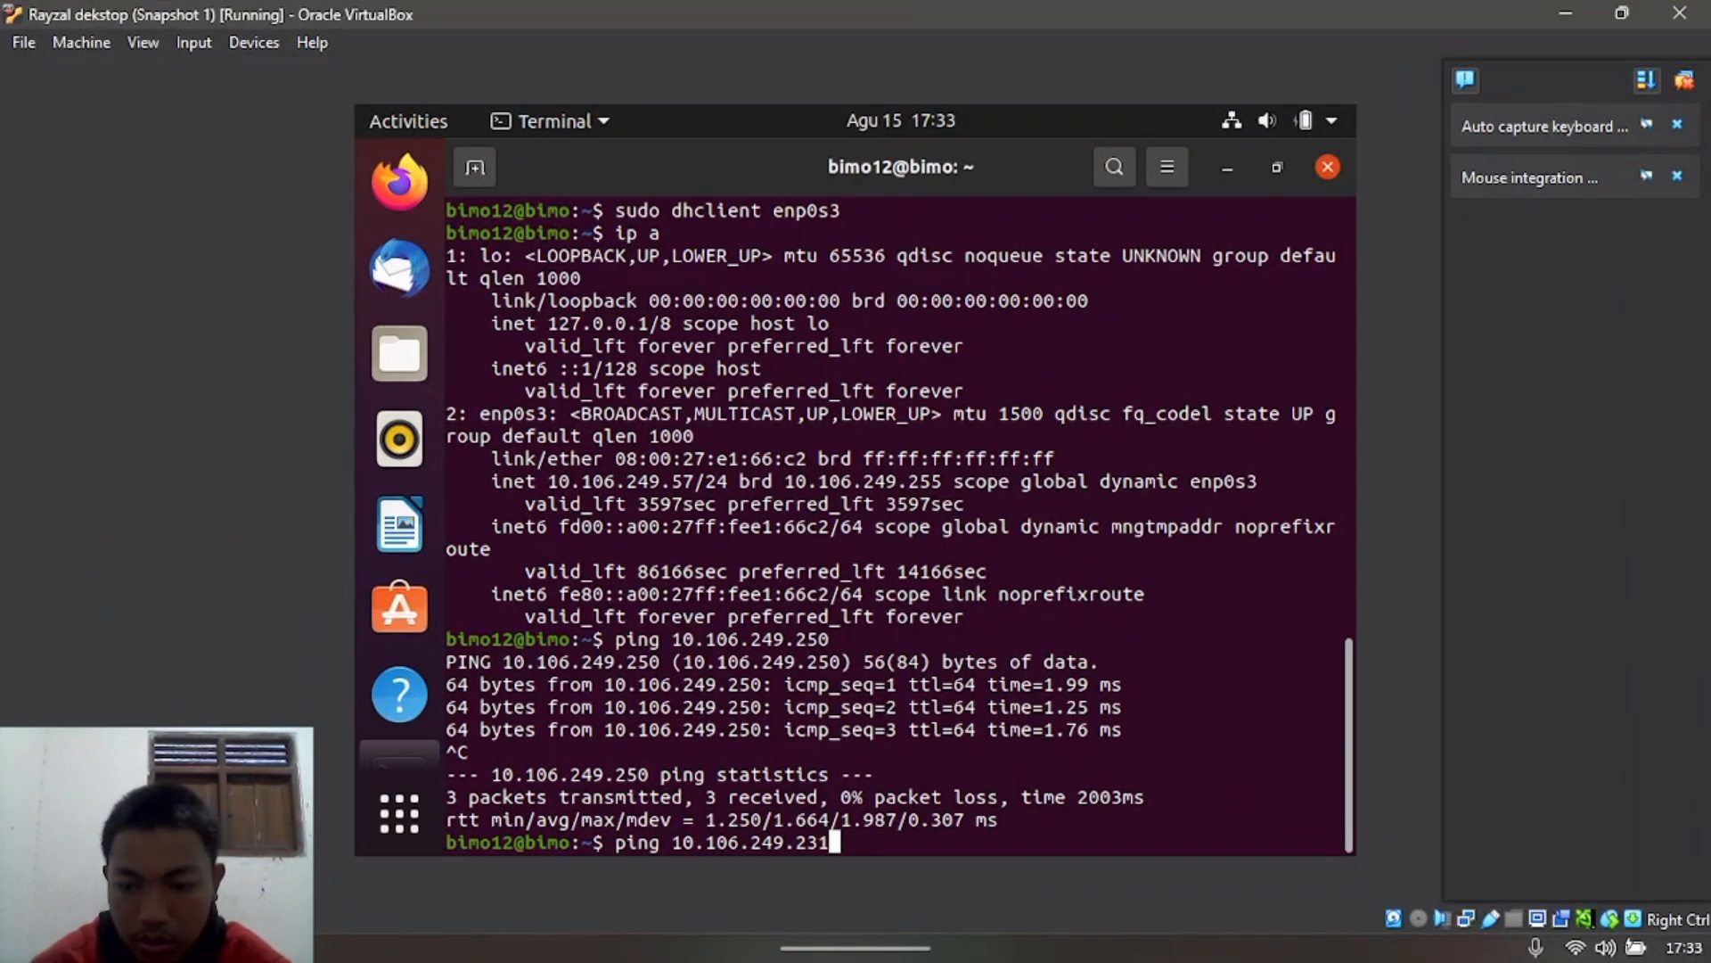
key("Return")
key("ctrl+c")
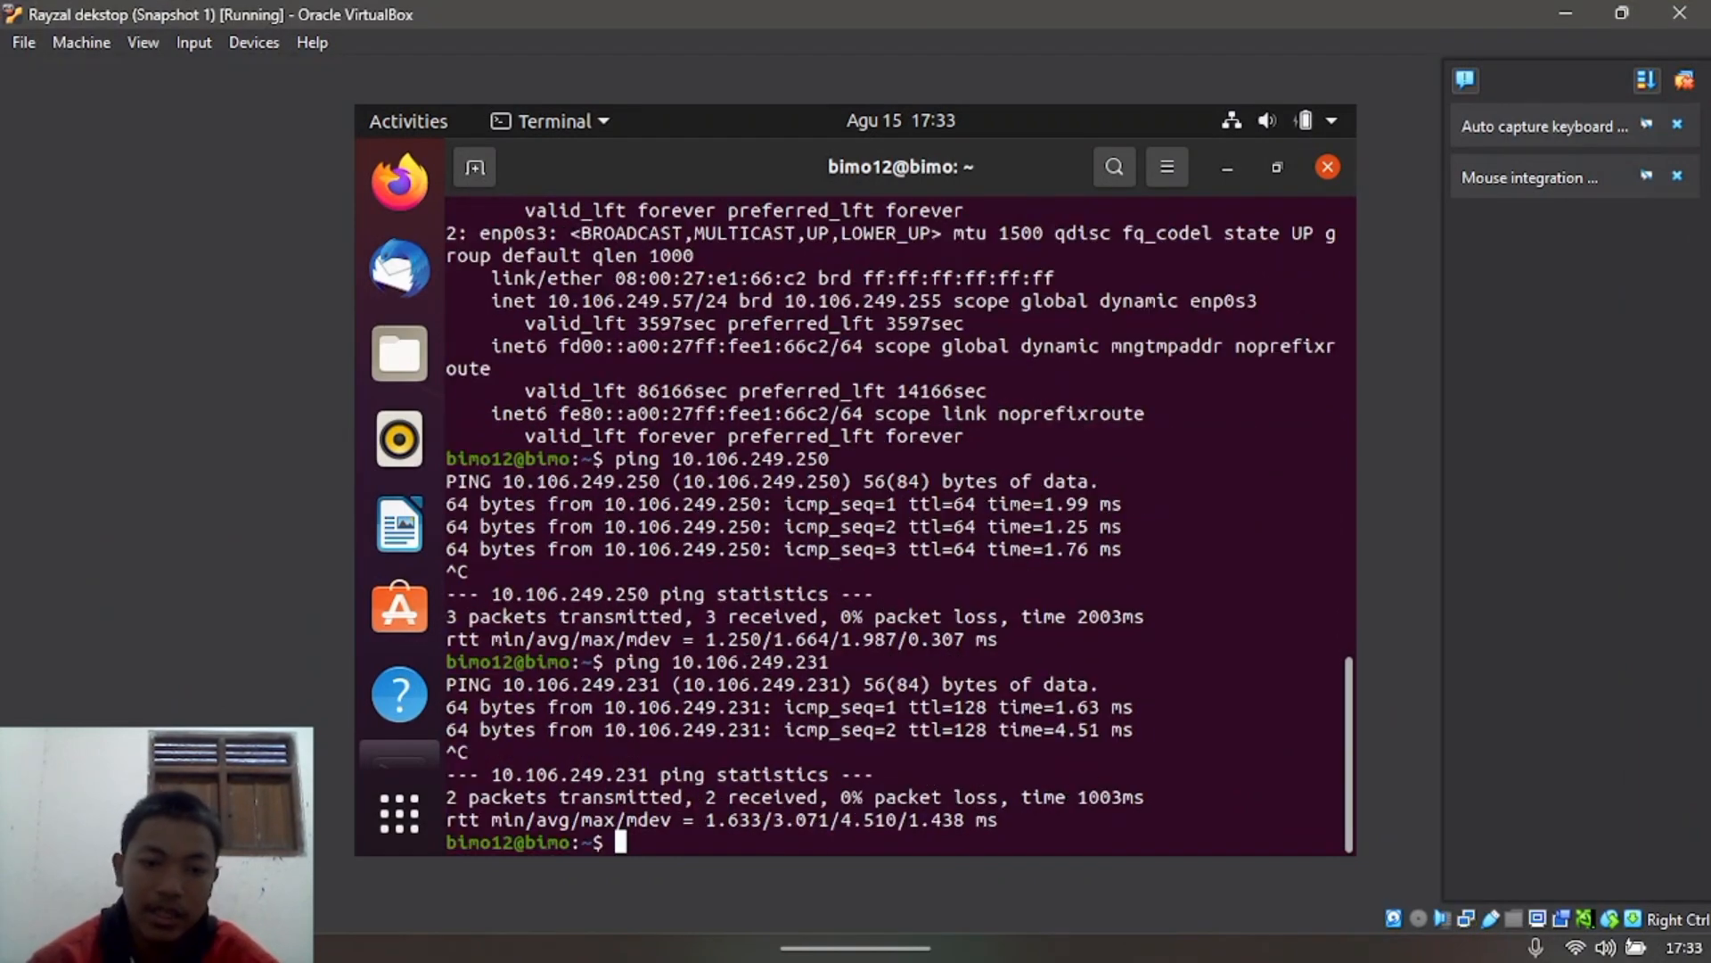
Step: Ping 8.8.8.8 from the desktop VM and get replies
type("ping ")
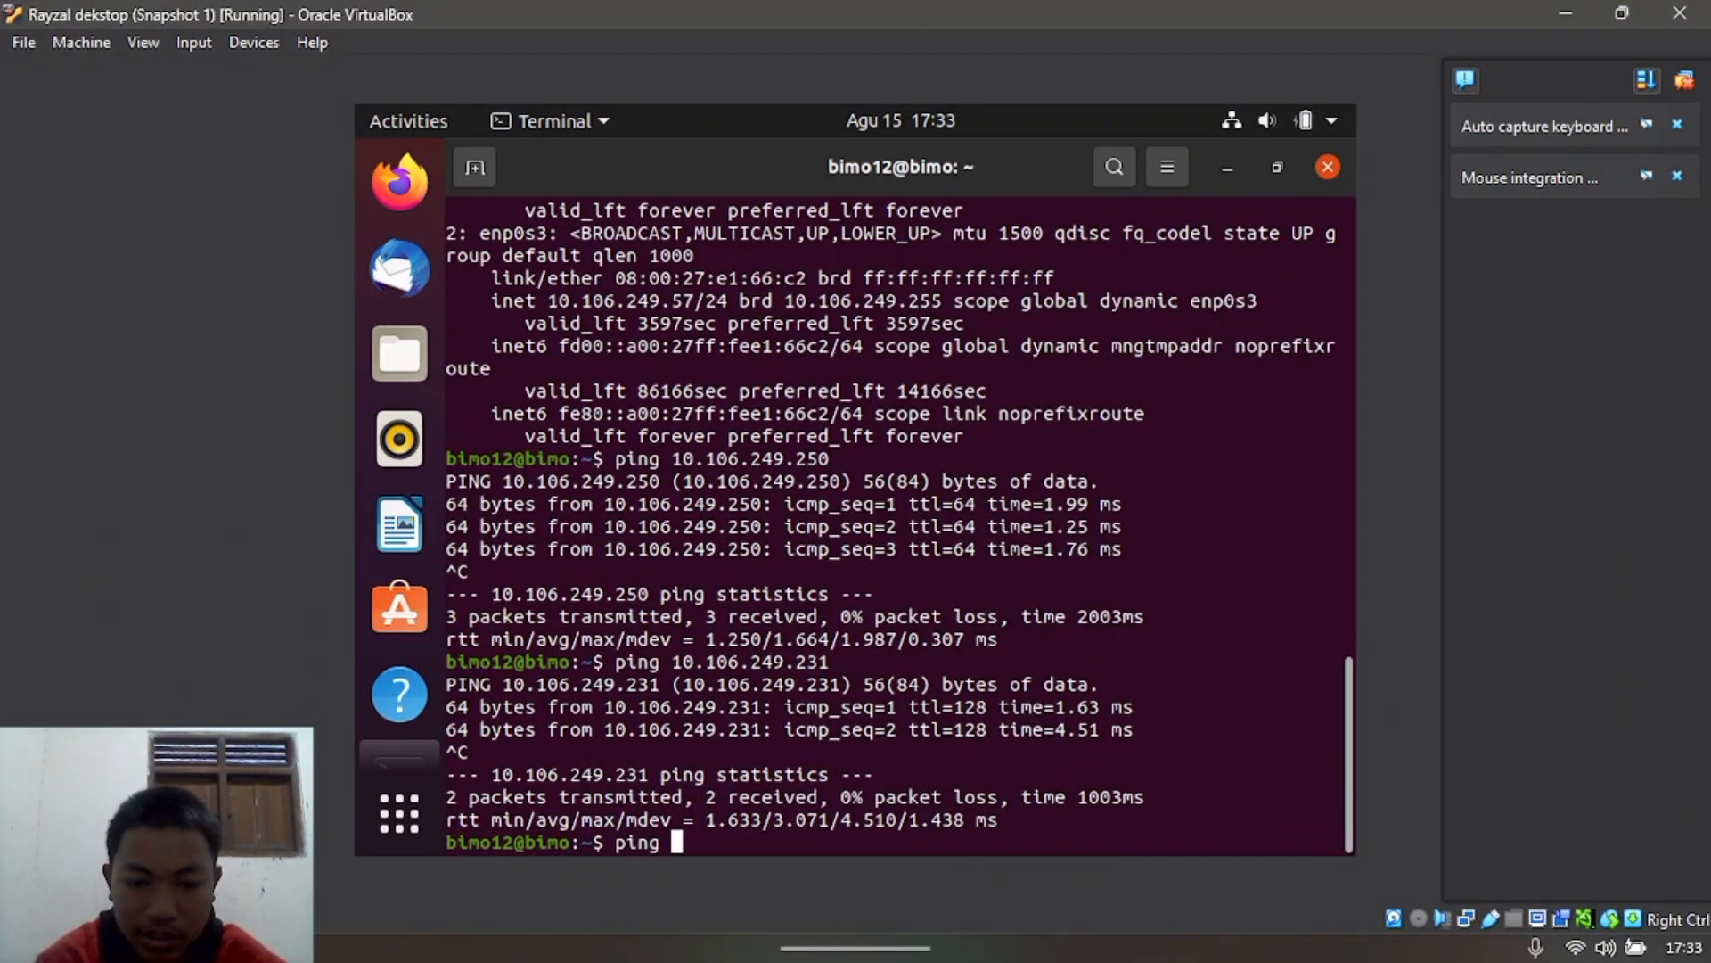
type("8.8.8.8")
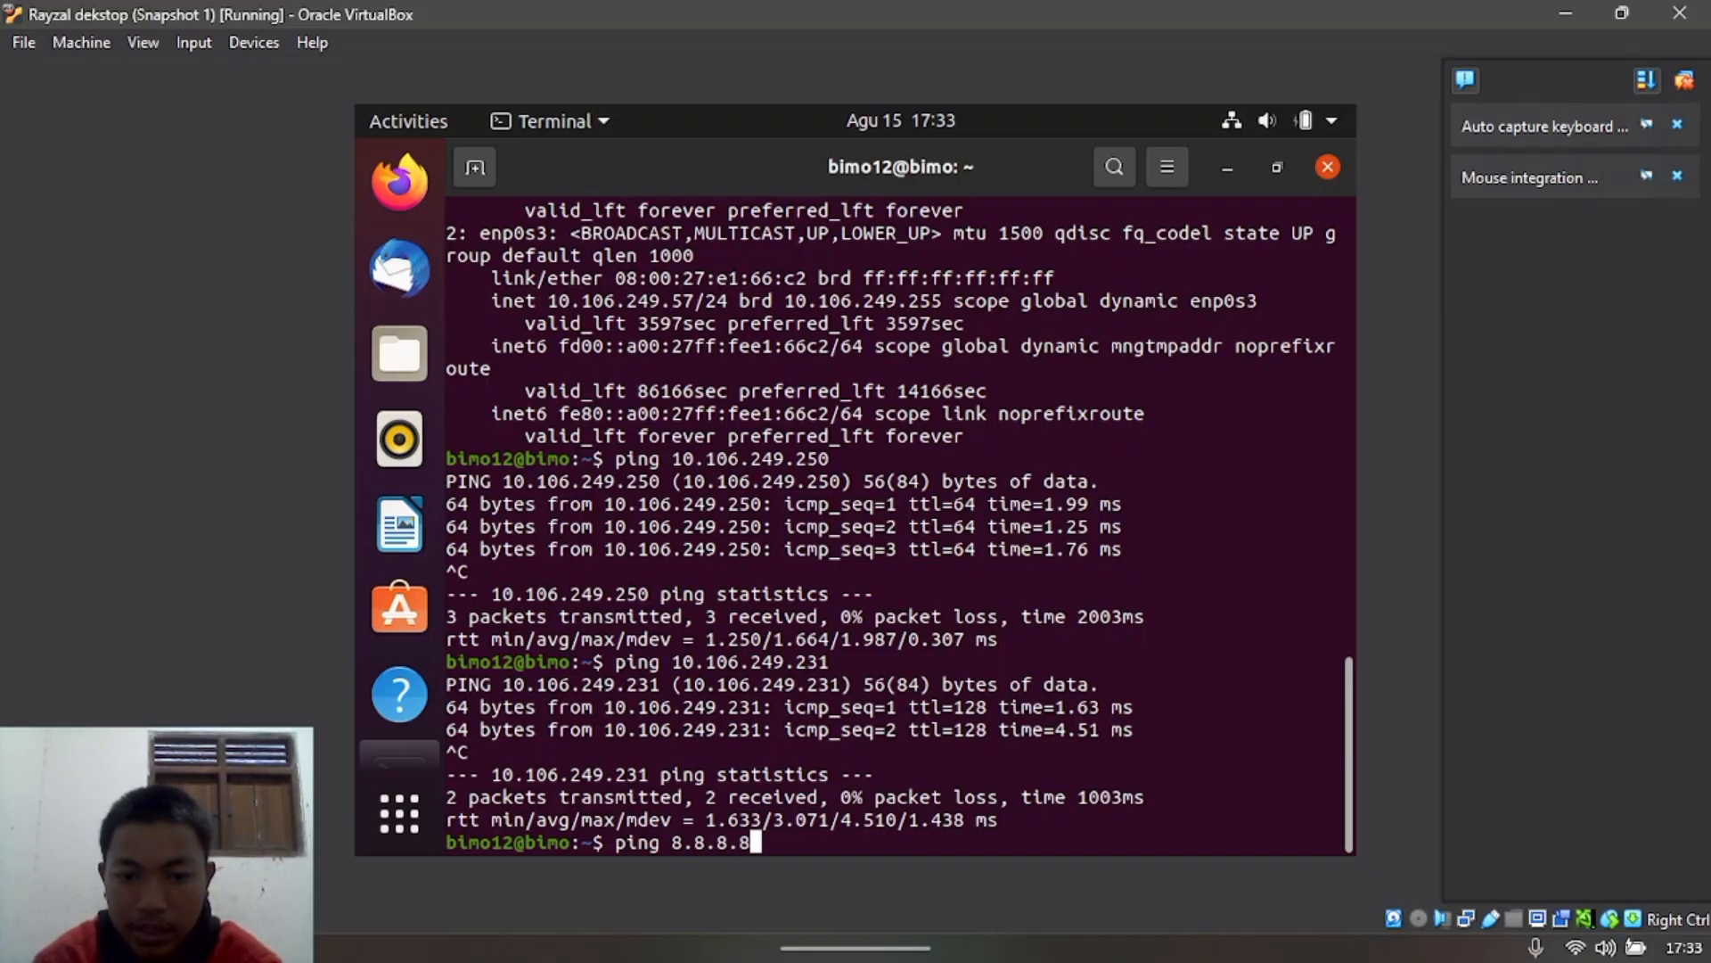
key("Return")
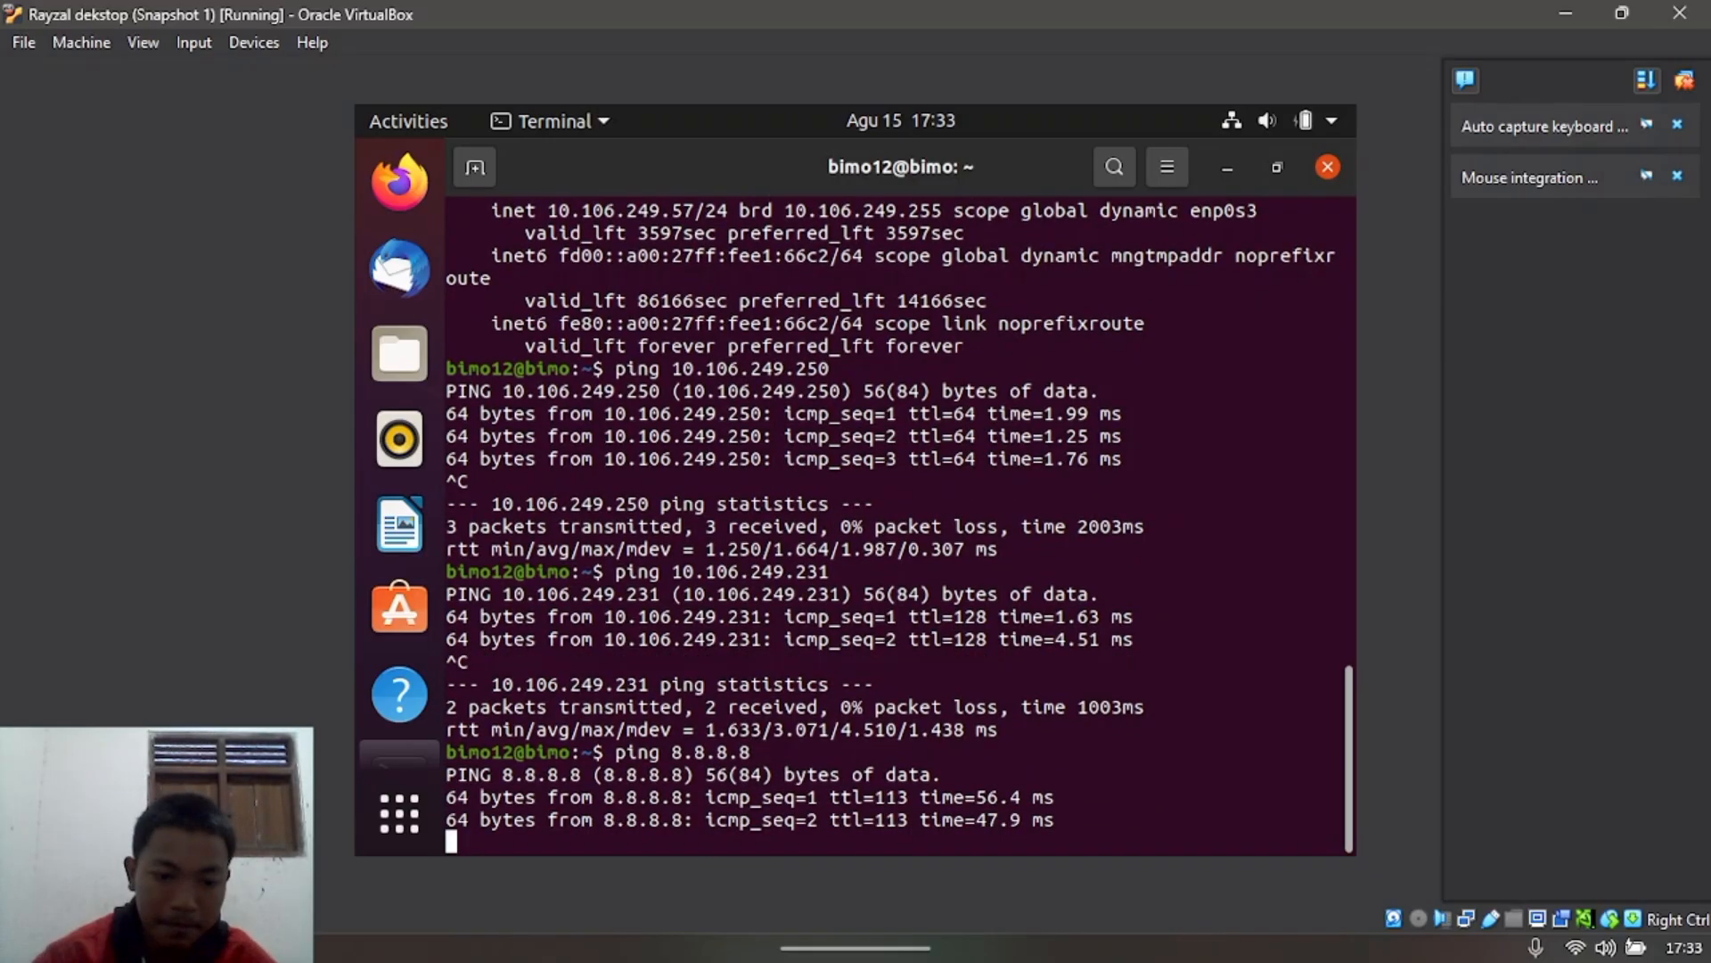
key("ctrl+c")
Step: Maximize the Snapshot 2 VM and ping the host at 10.106.249.231
left_click(1622, 12)
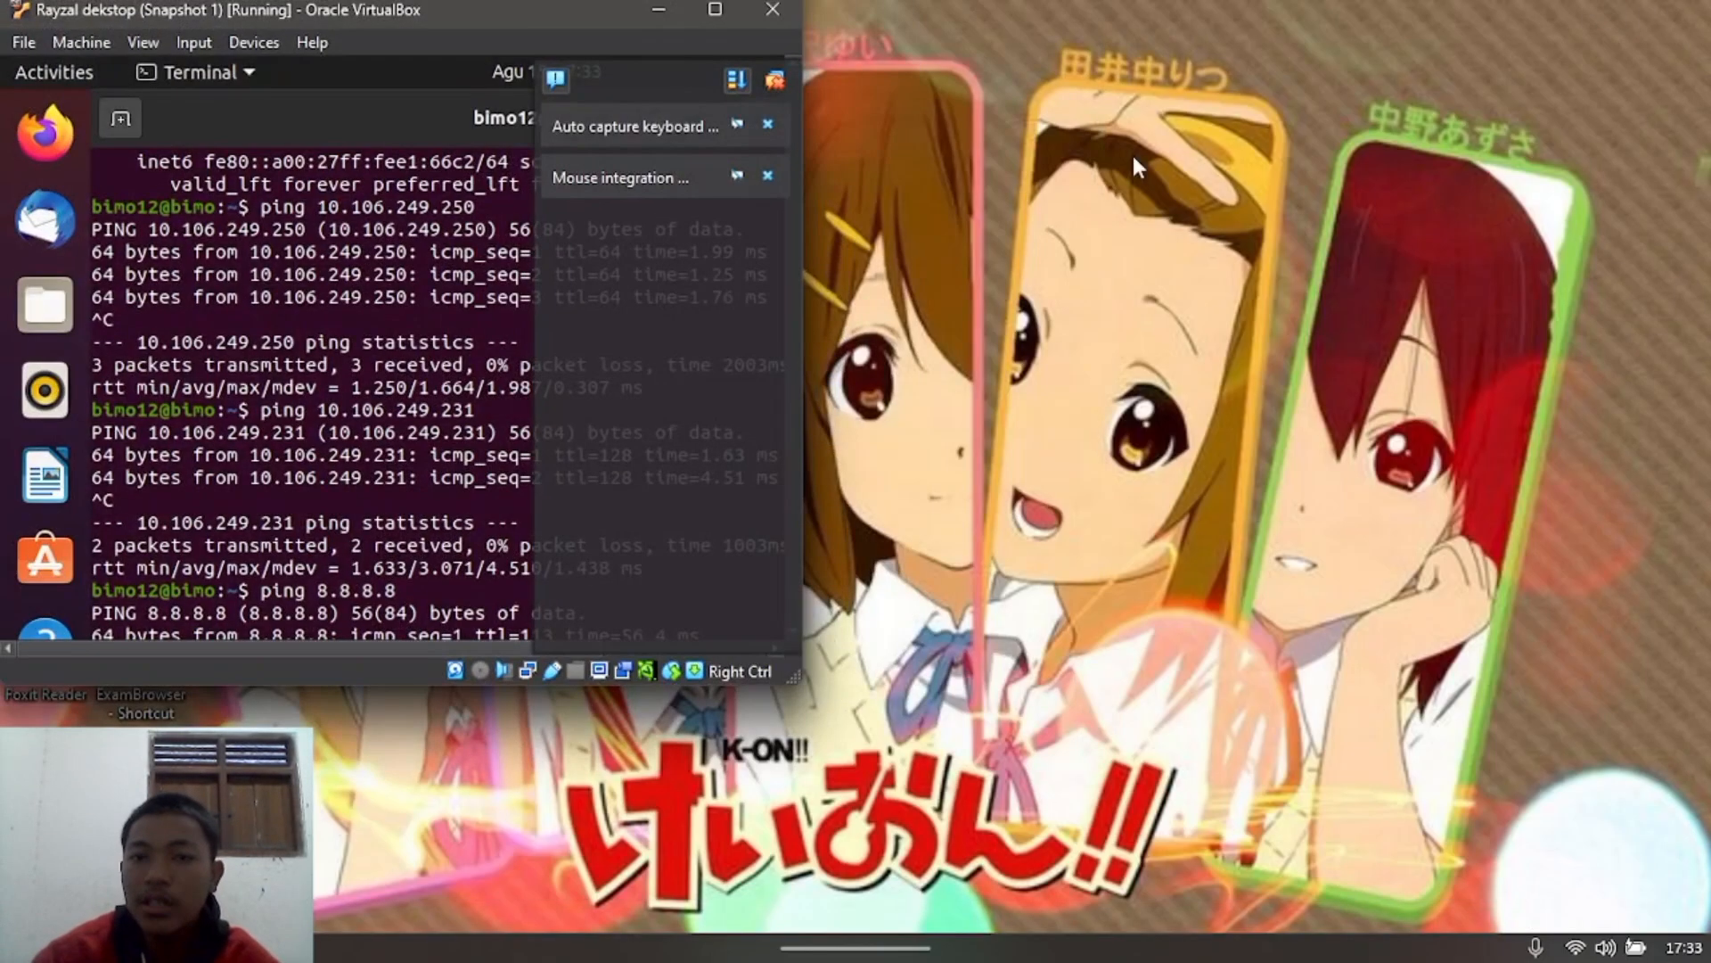
mouse_move(1181, 936)
left_click(1088, 766)
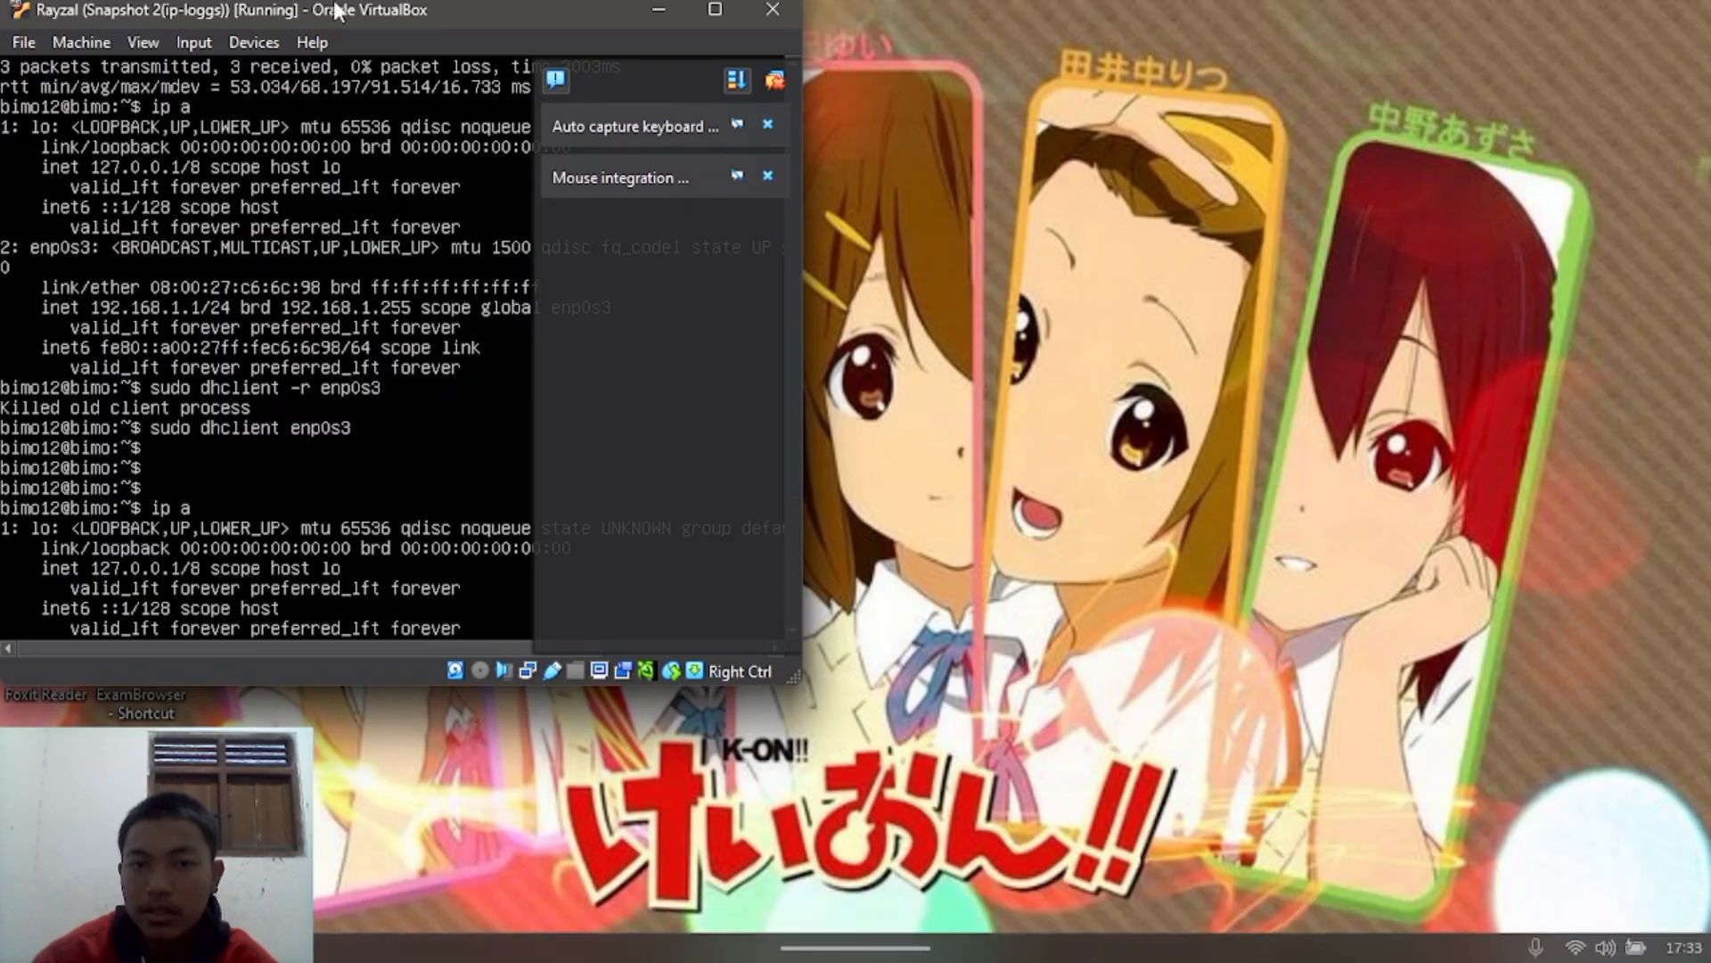
double_click(431, 18)
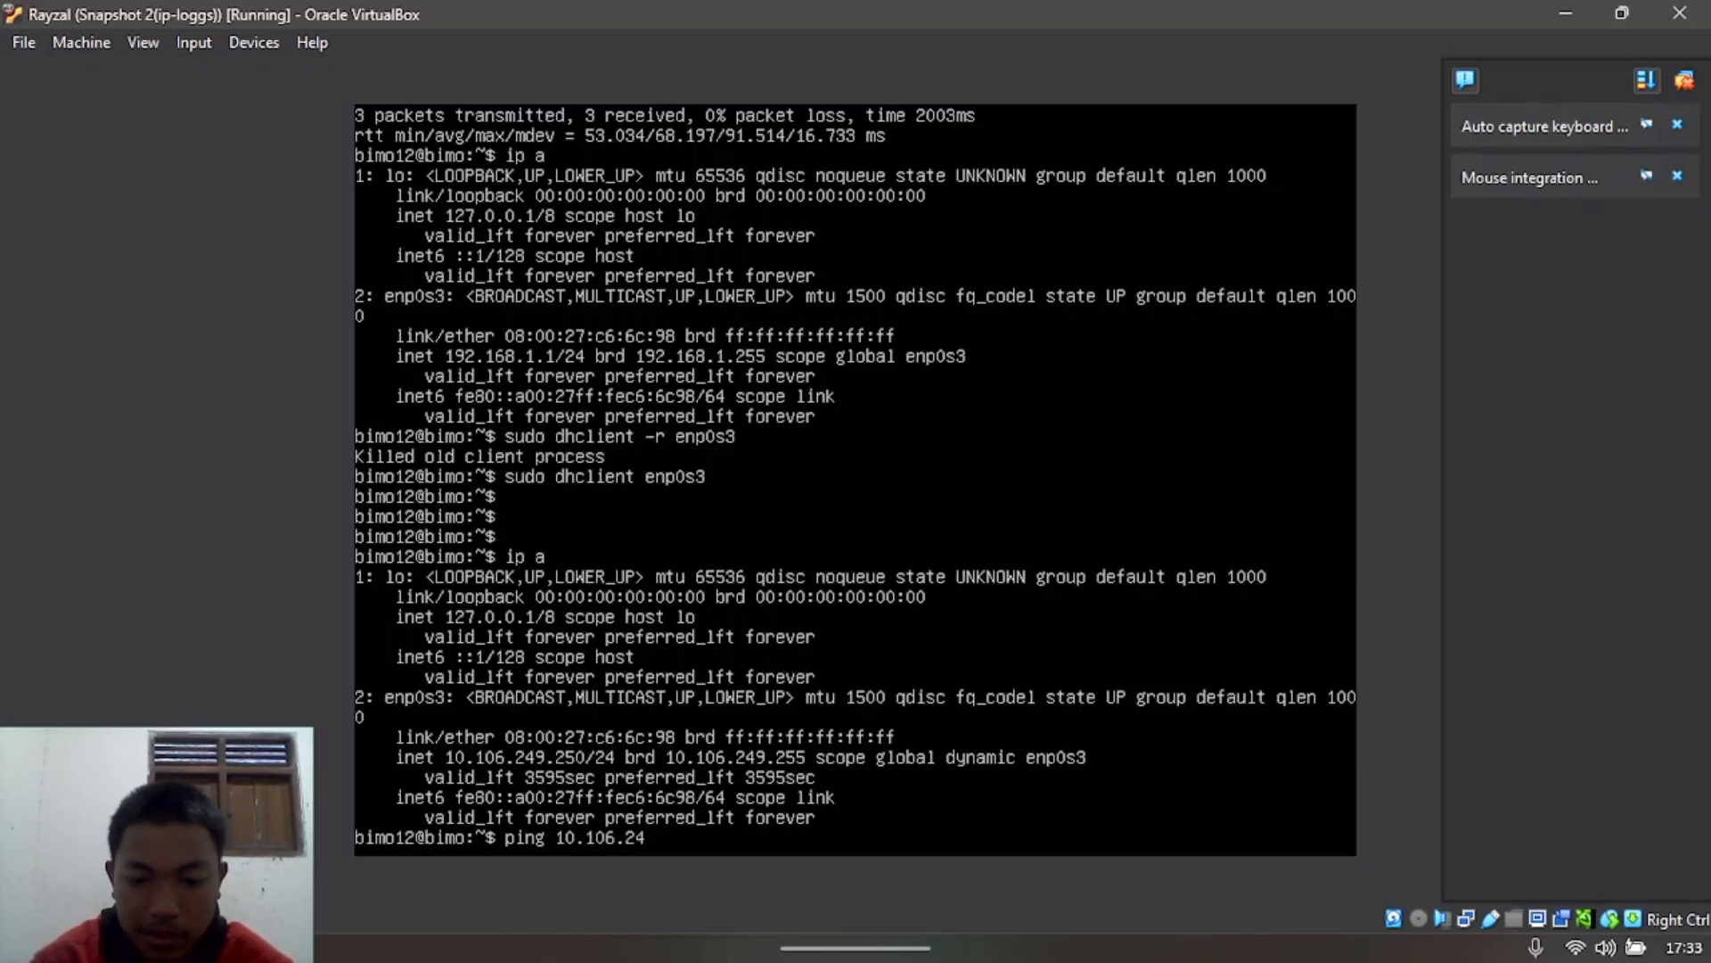
type("231")
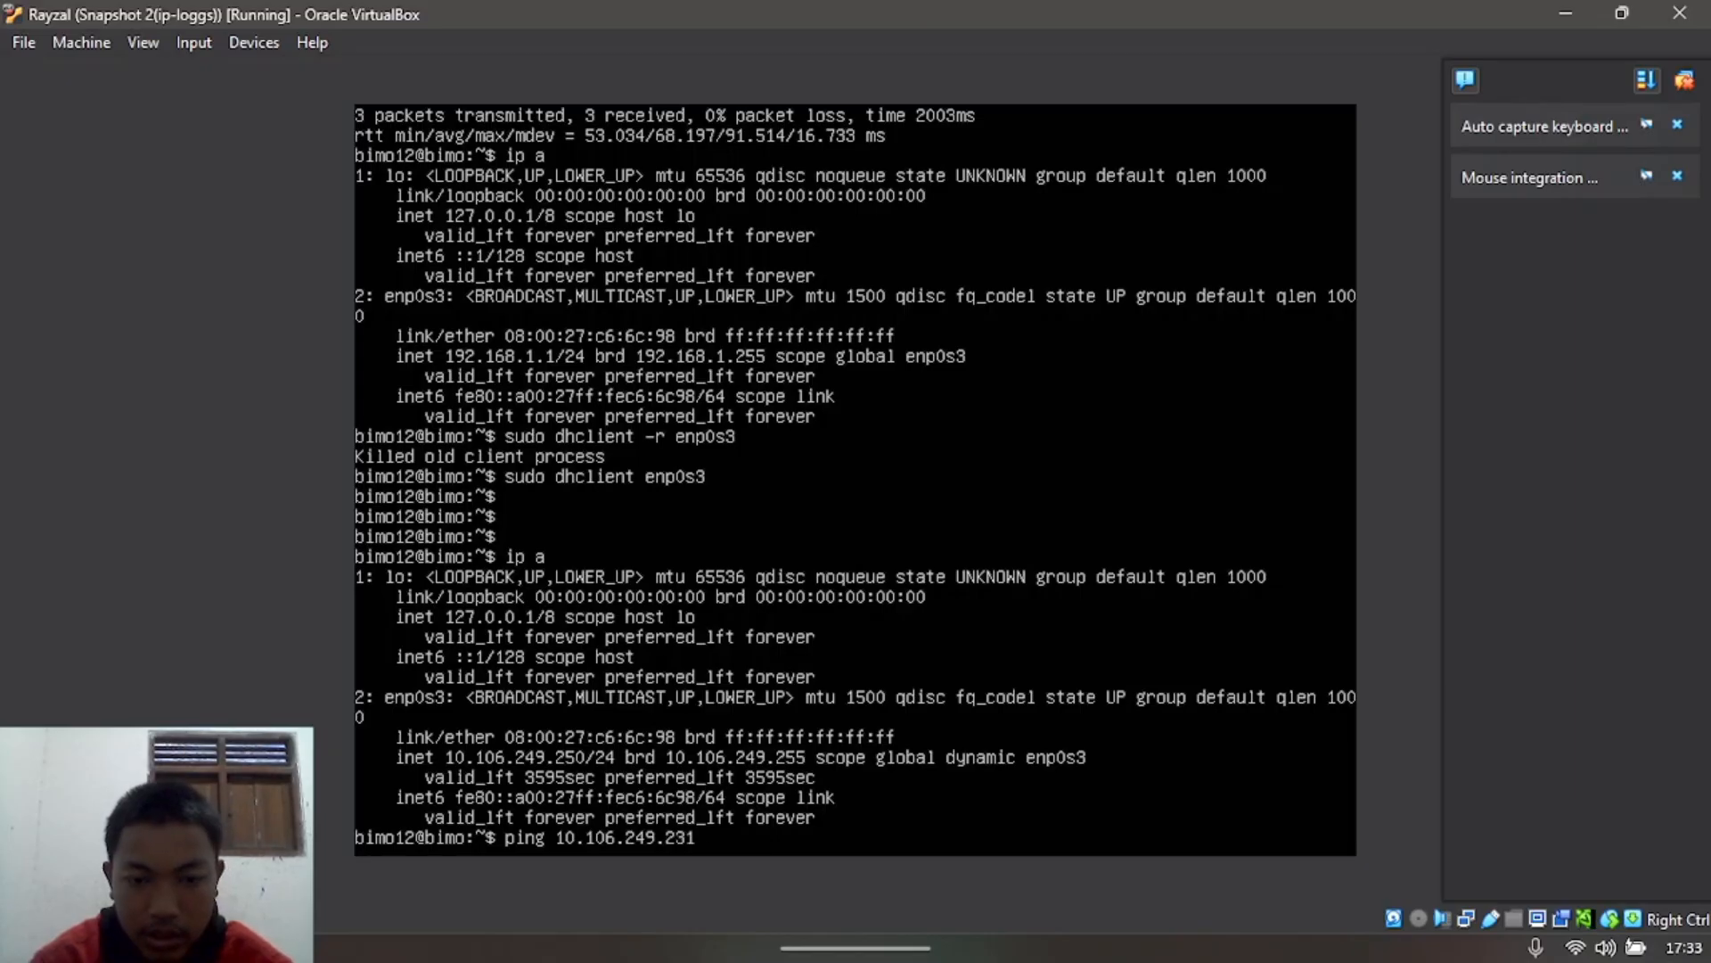
key("Return")
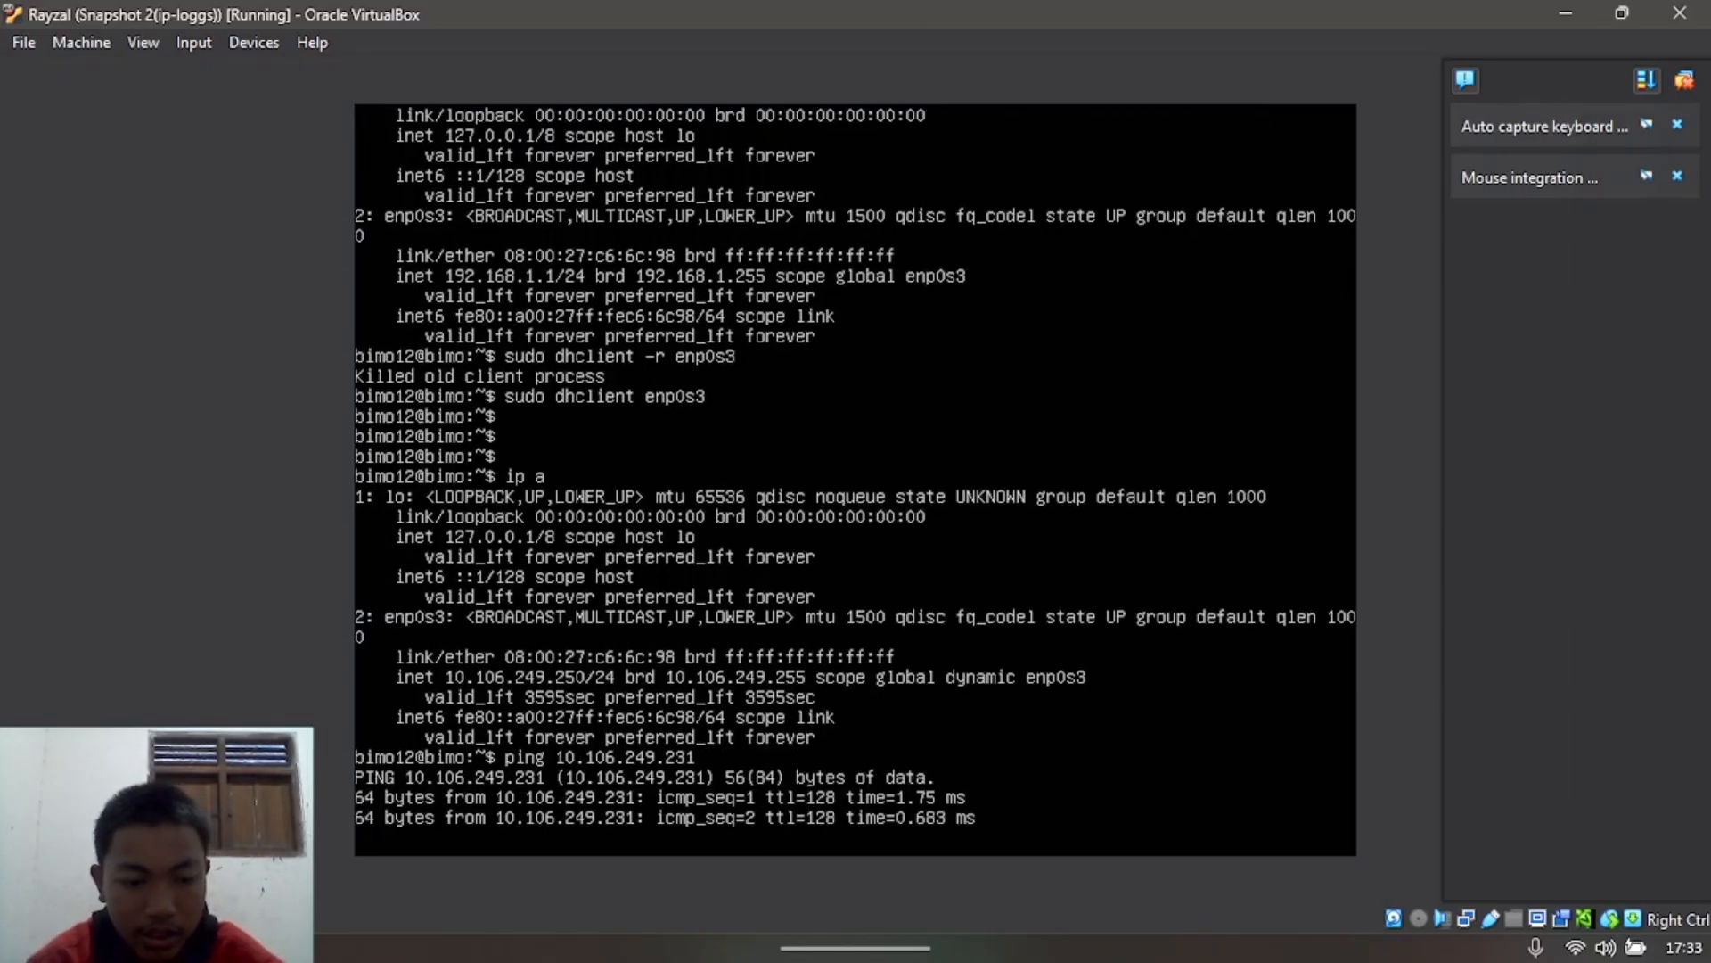
key("ctrl+c")
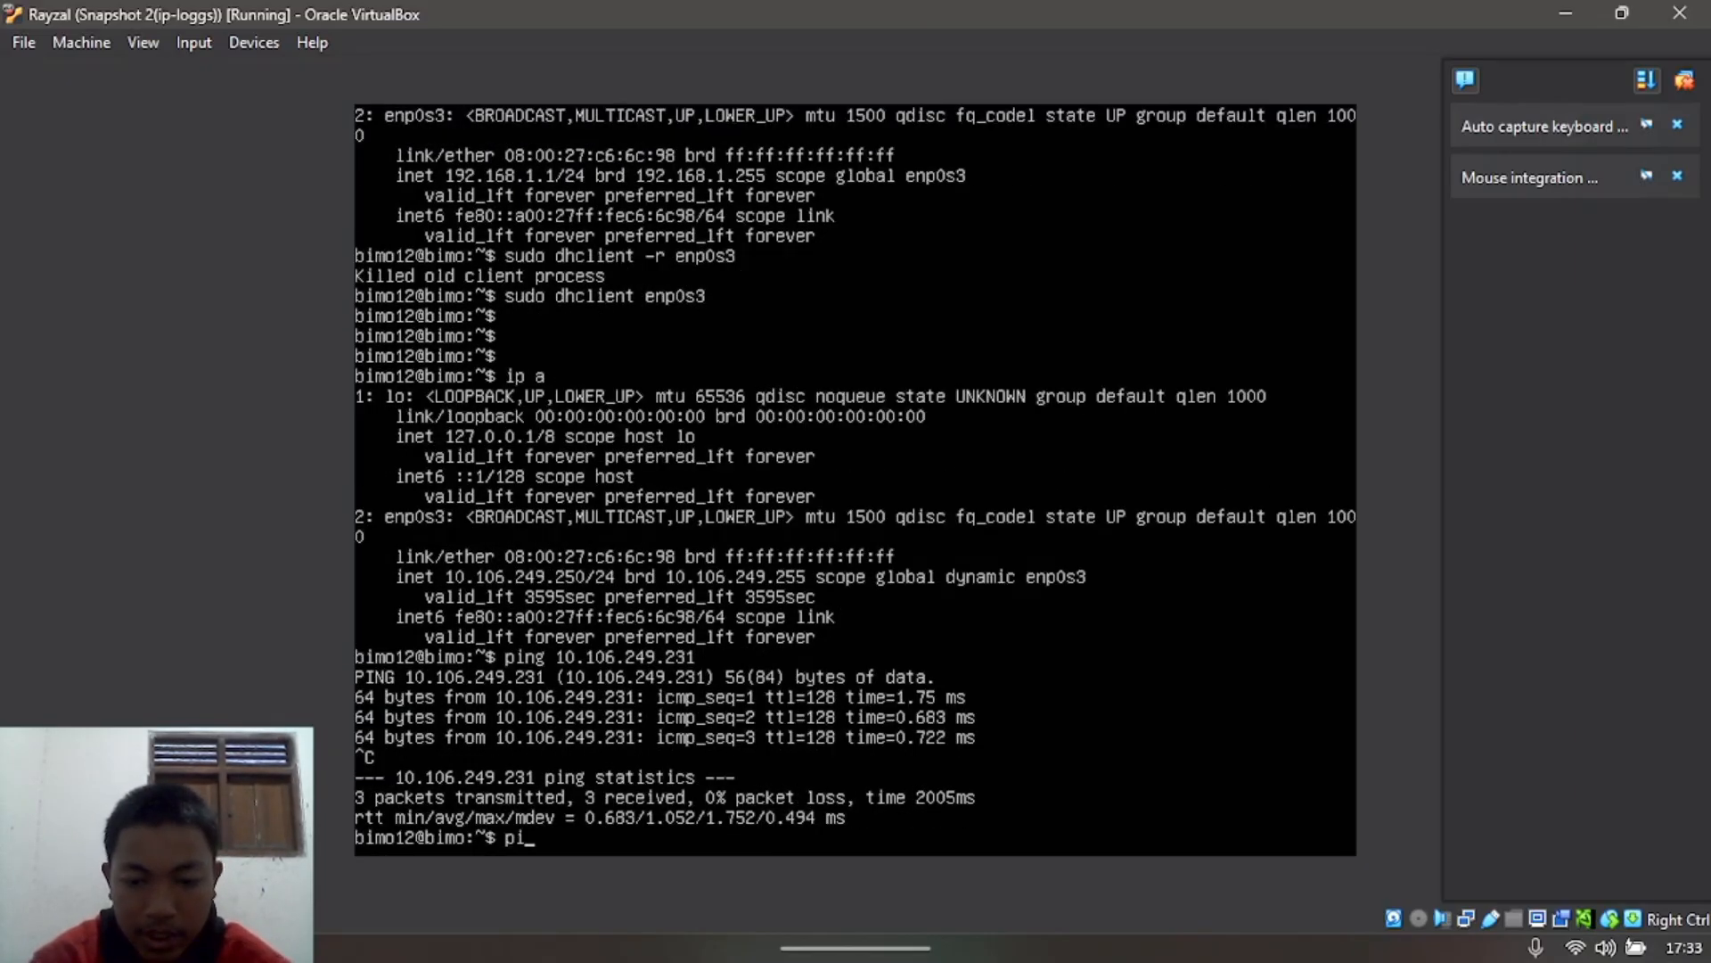
Step: Ping 8.8.8.8 from the Snapshot 2 VM, fixing the missing space
type("ping8.8.")
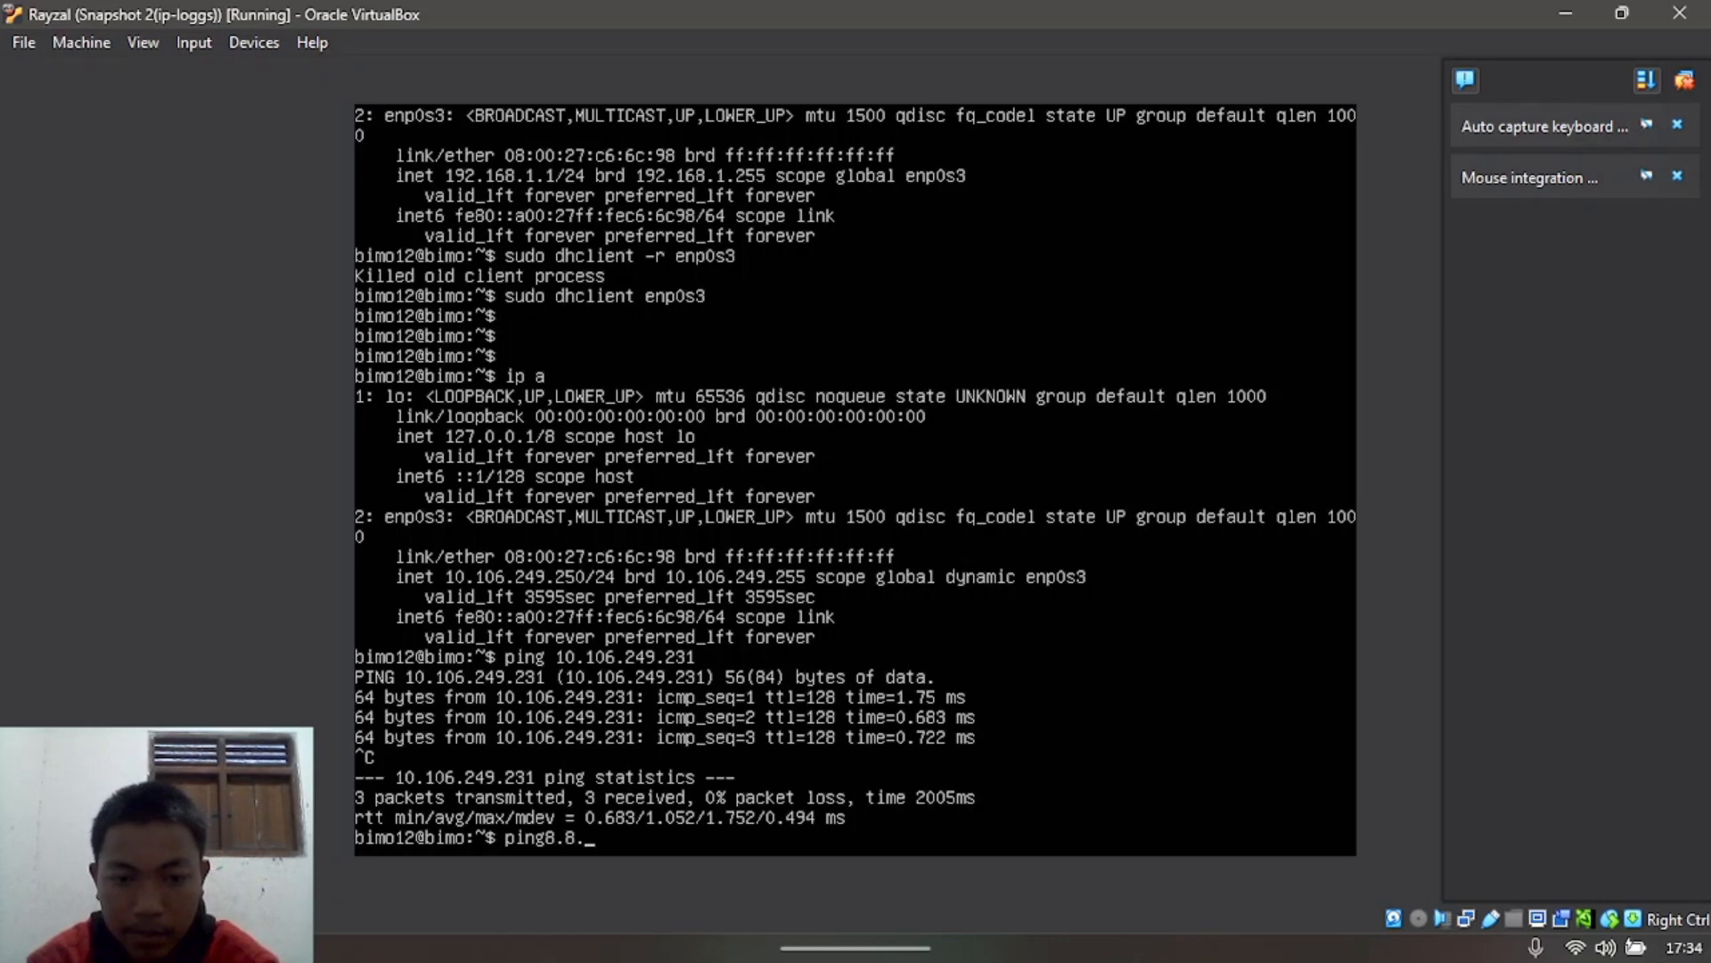
type("8.8")
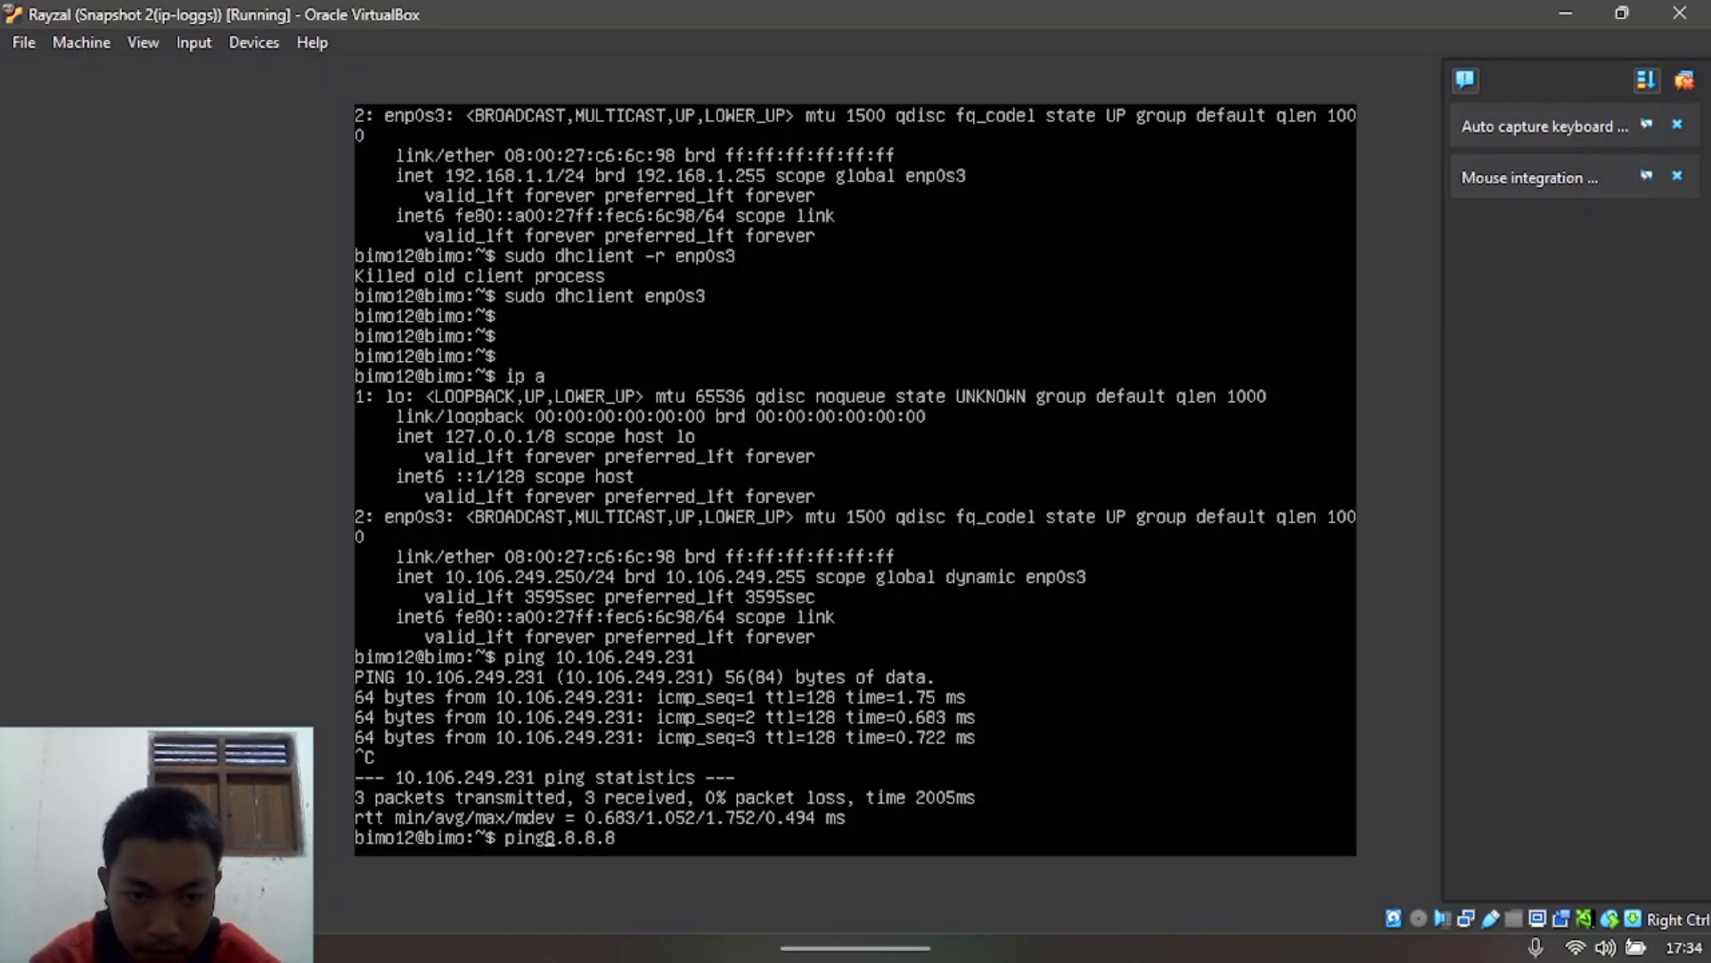
key("Left")
key("Left")
key("Left")
key("Left")
key("Left")
key("Left")
key("Left")
key("Return")
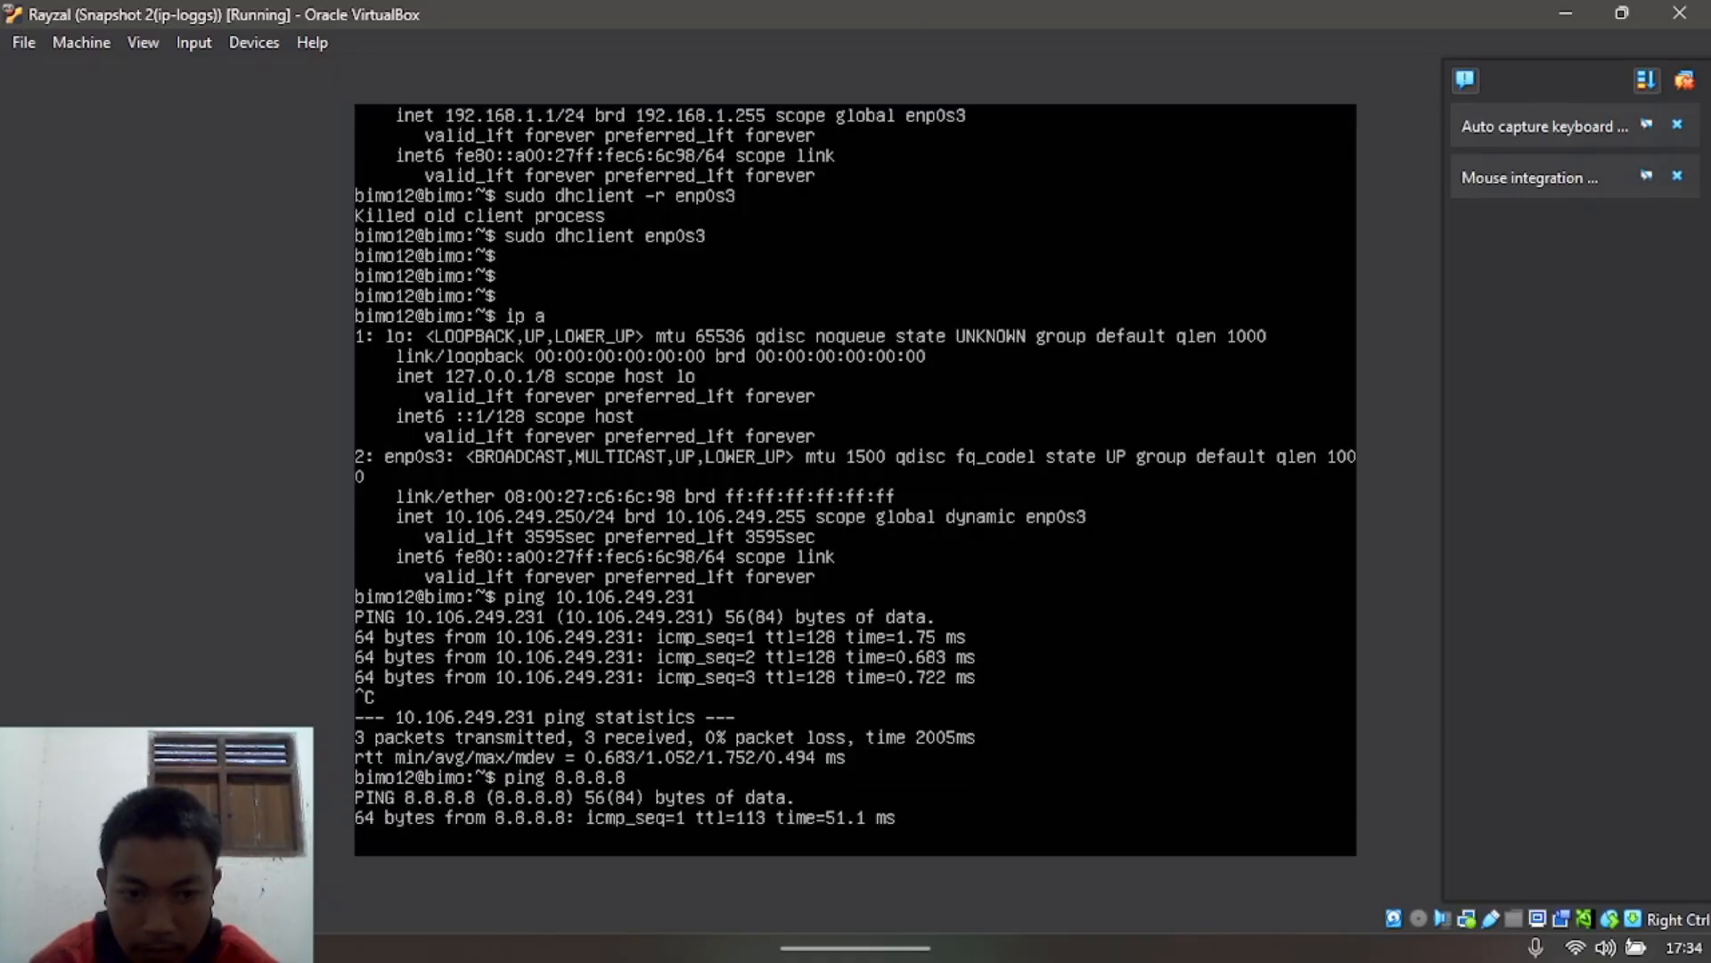
key("ctrl+c")
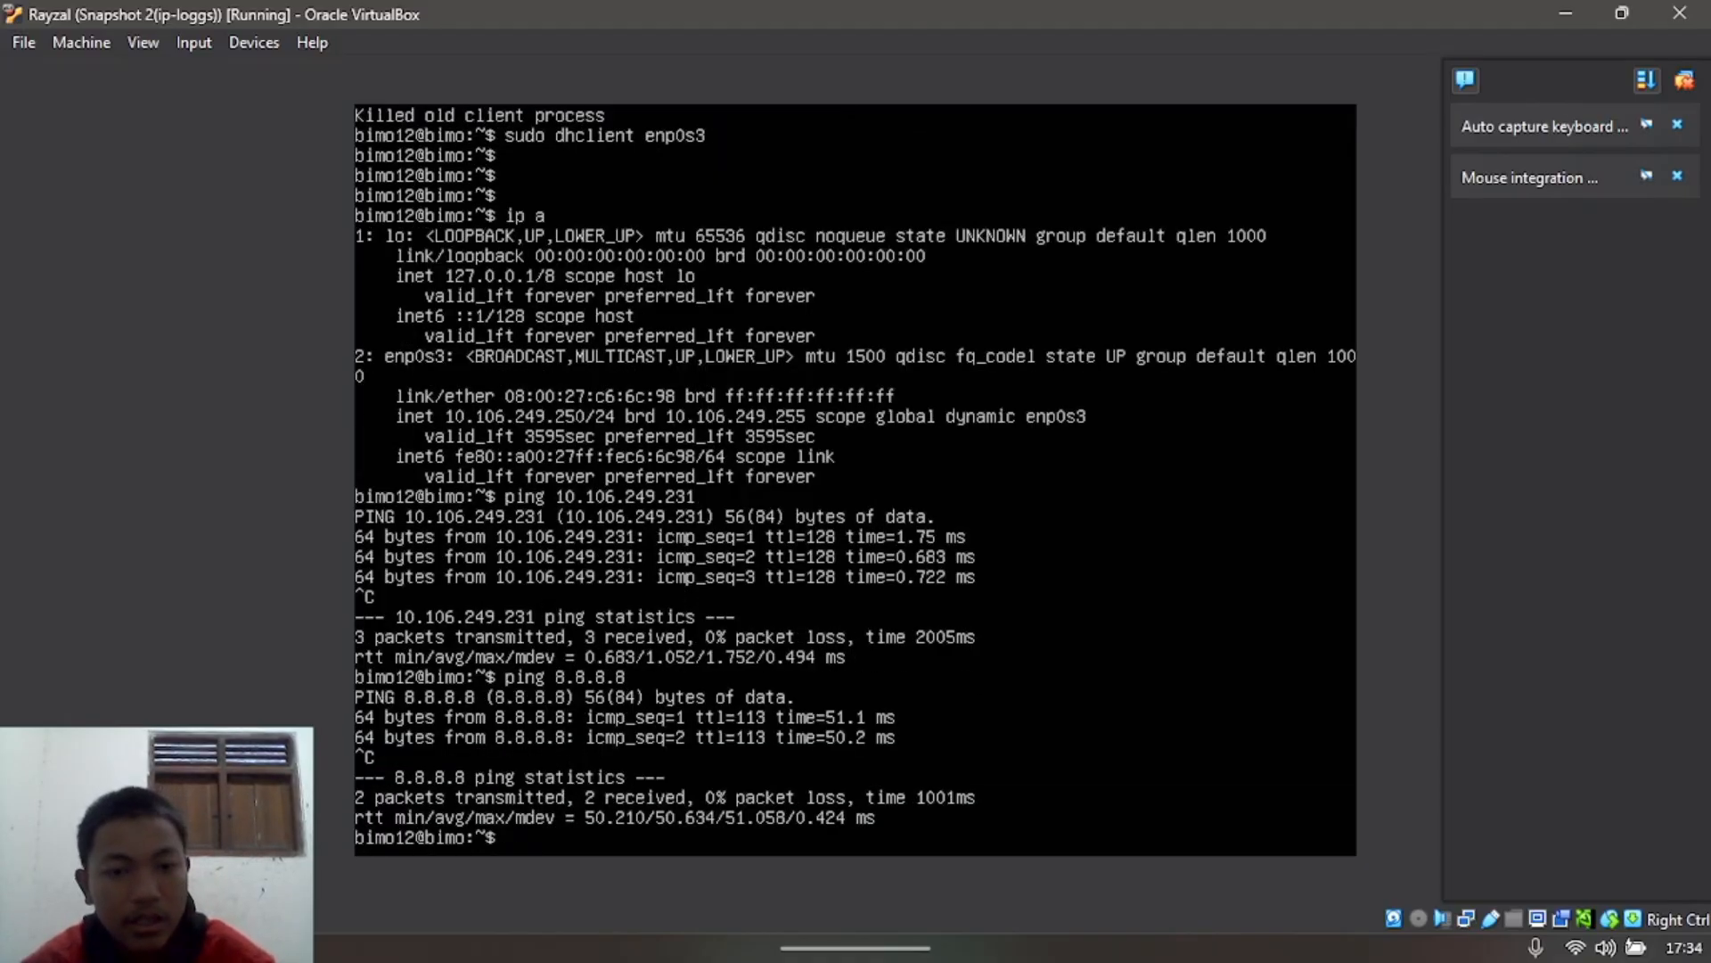
Step: Ping the other VM at 10.106.249.57 with 0% loss, then minimize the VM window
type("ping 1")
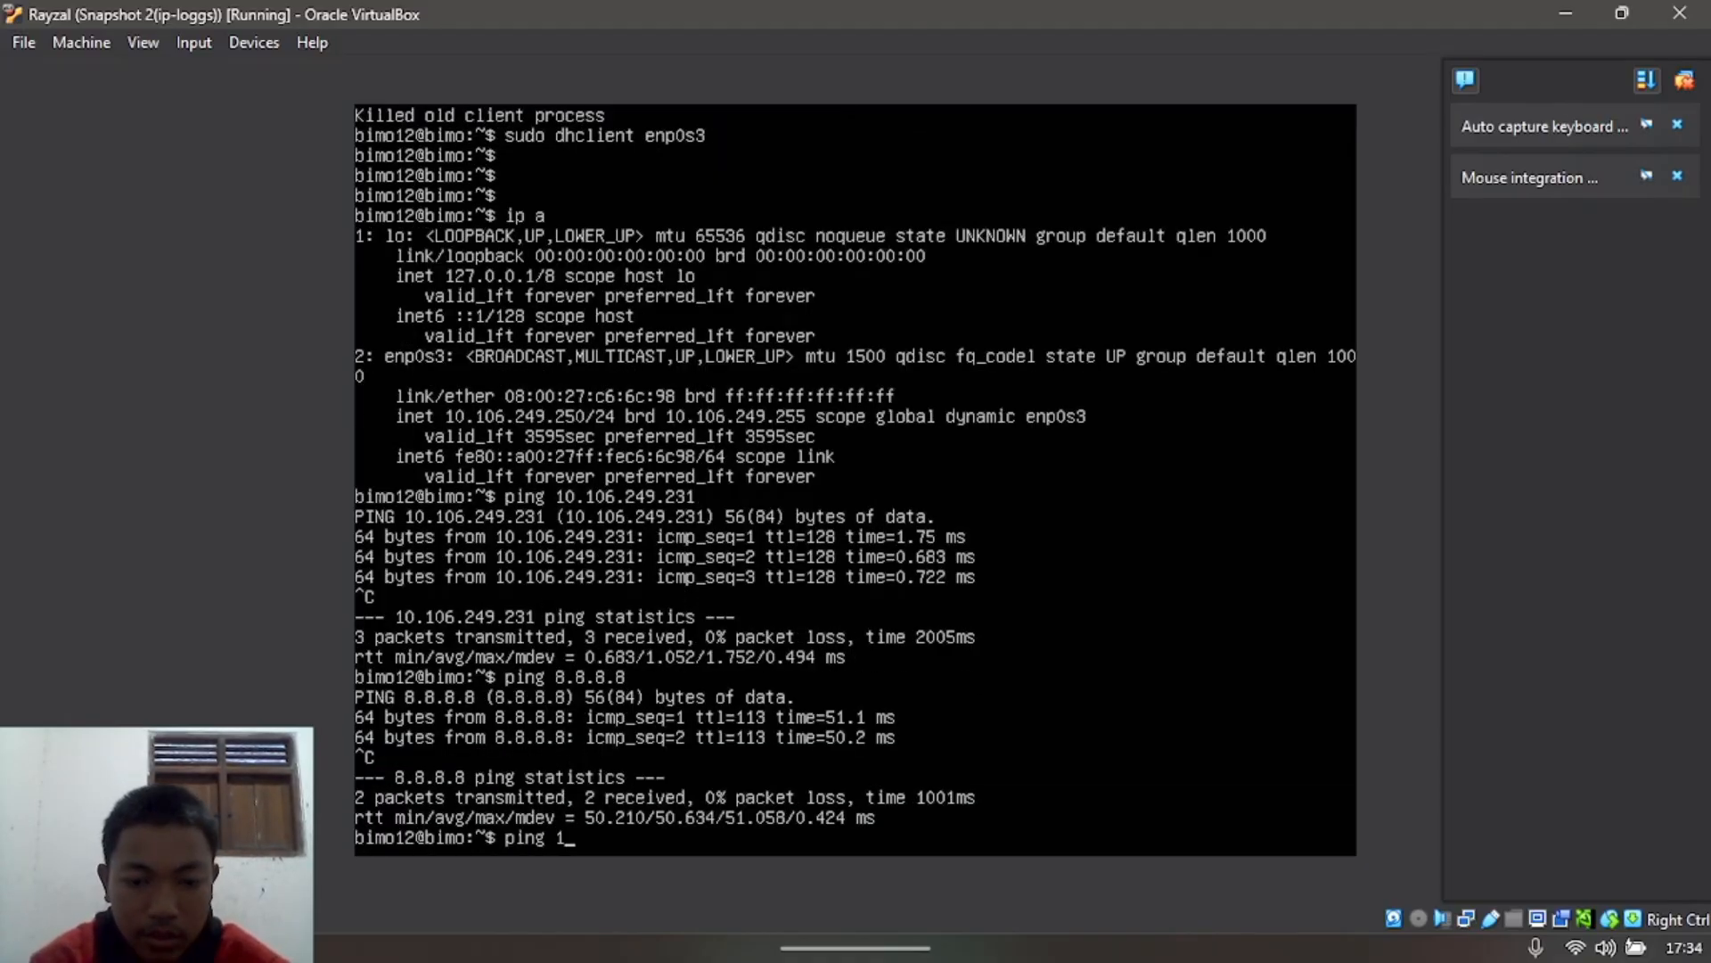
type("68")
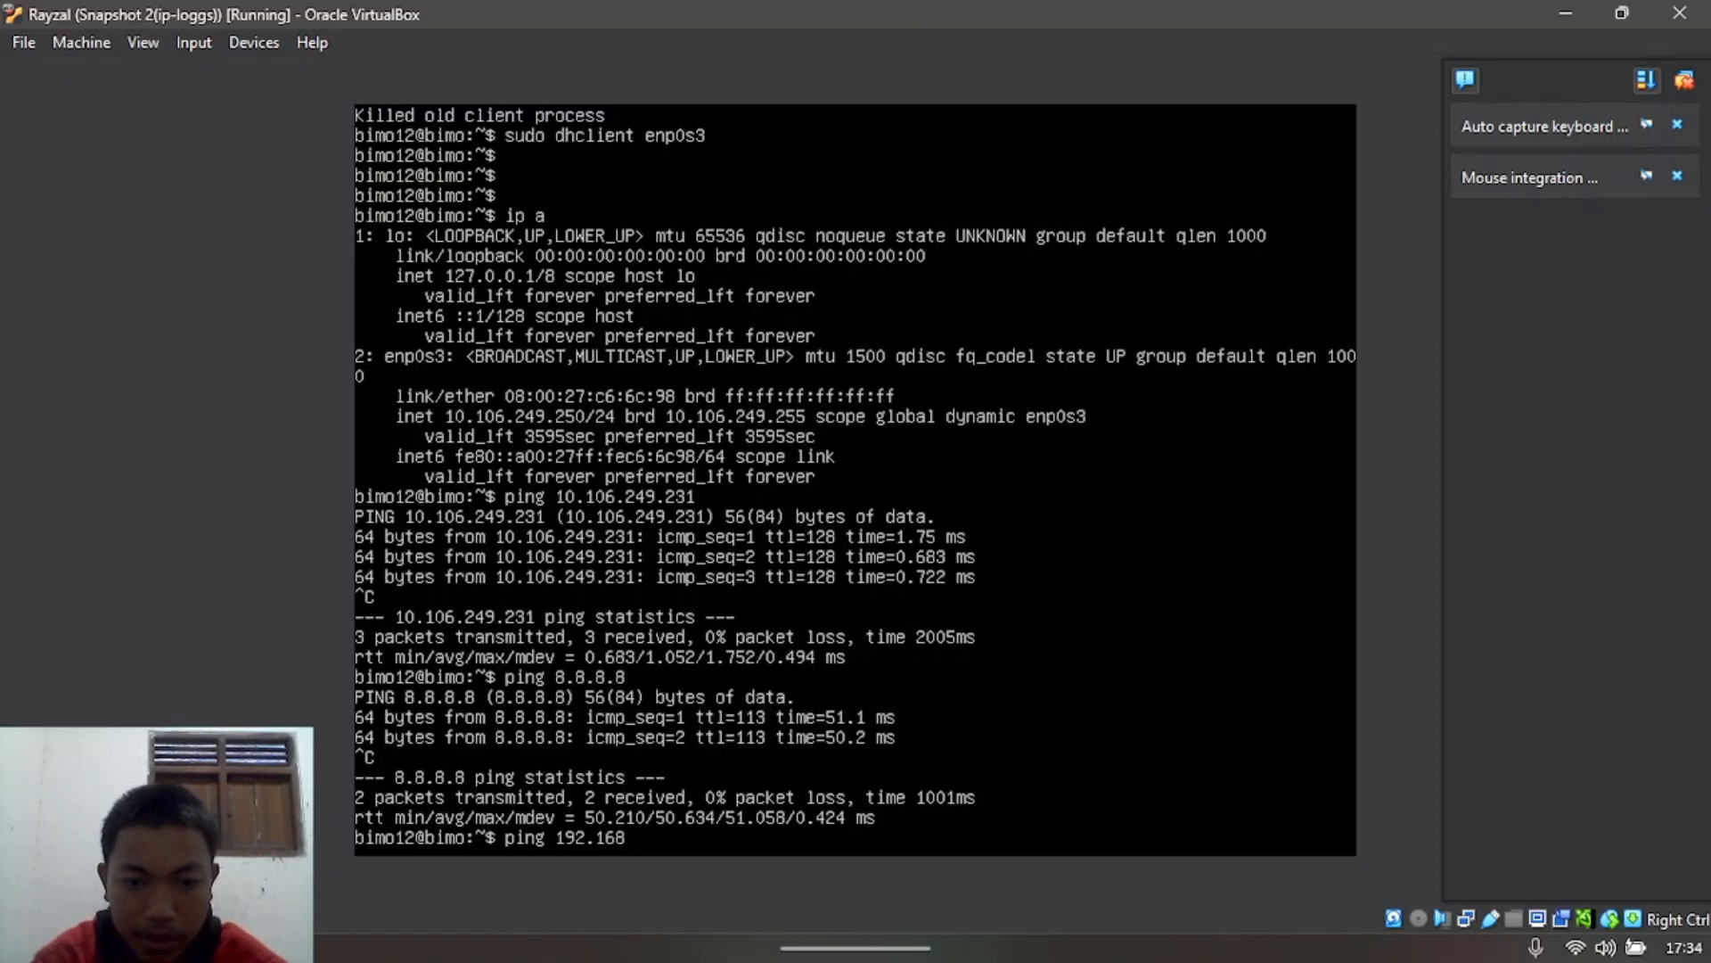
key("BackSpace")
key("BackSpace")
key("BackSpace")
key("BackSpace")
key("BackSpace")
key("BackSpace")
key("BackSpace")
key("BackSpace")
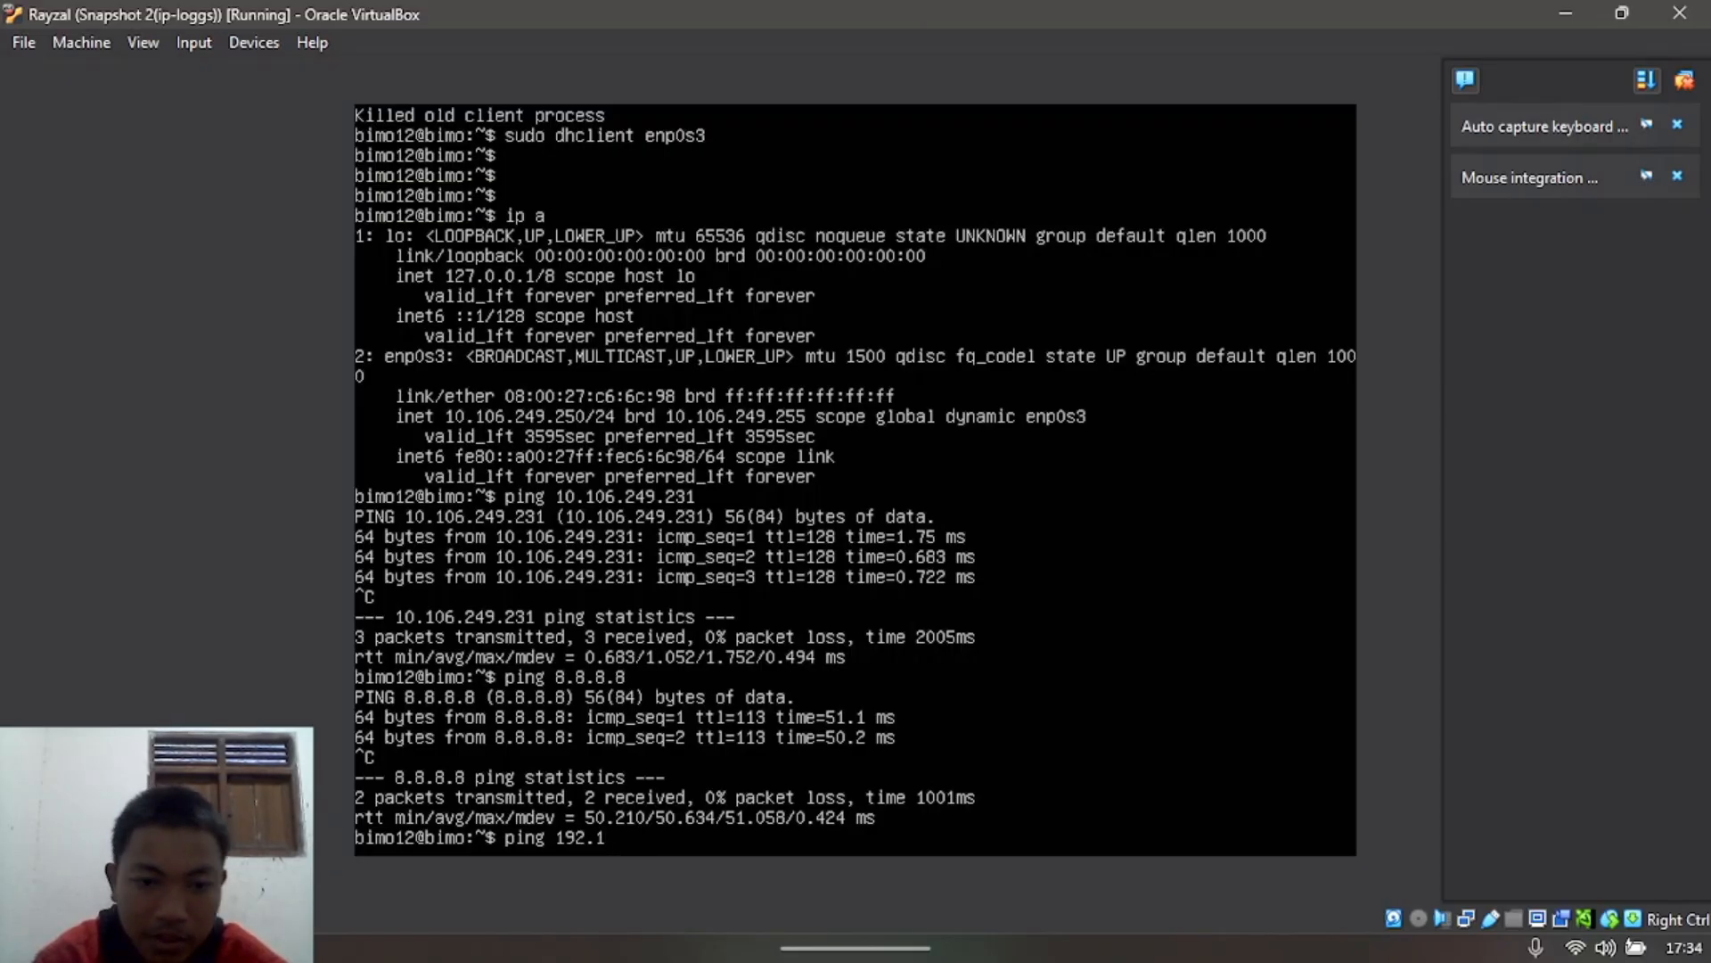
type("10.106")
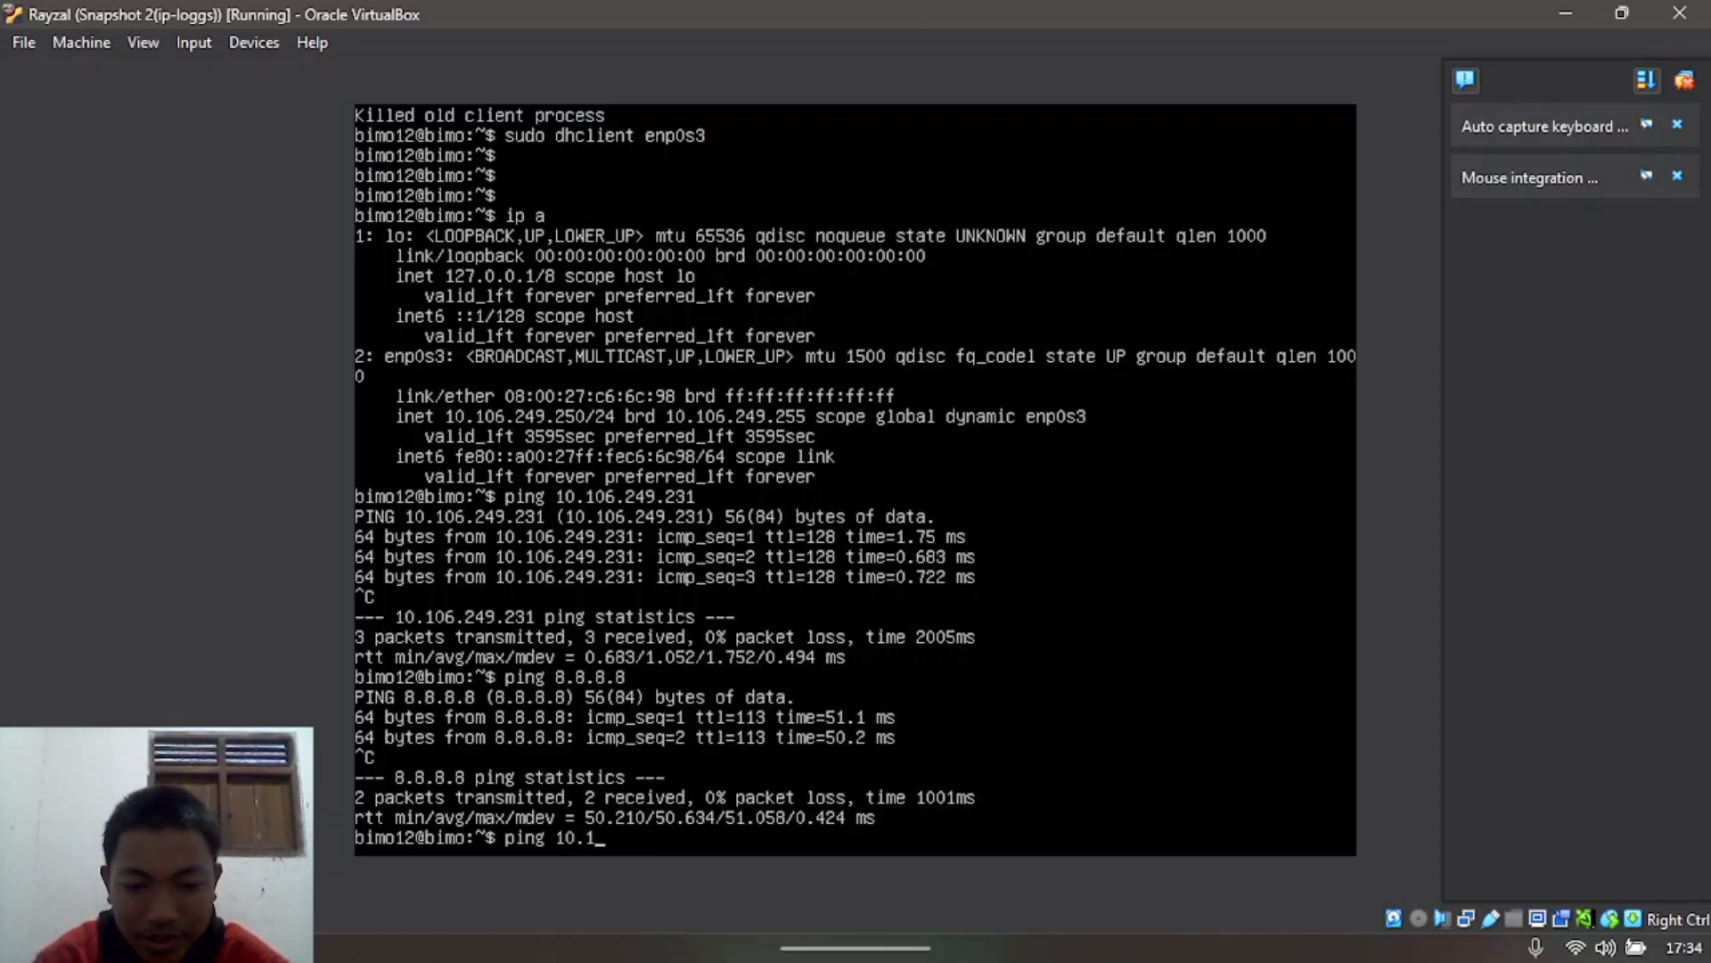
type(".")
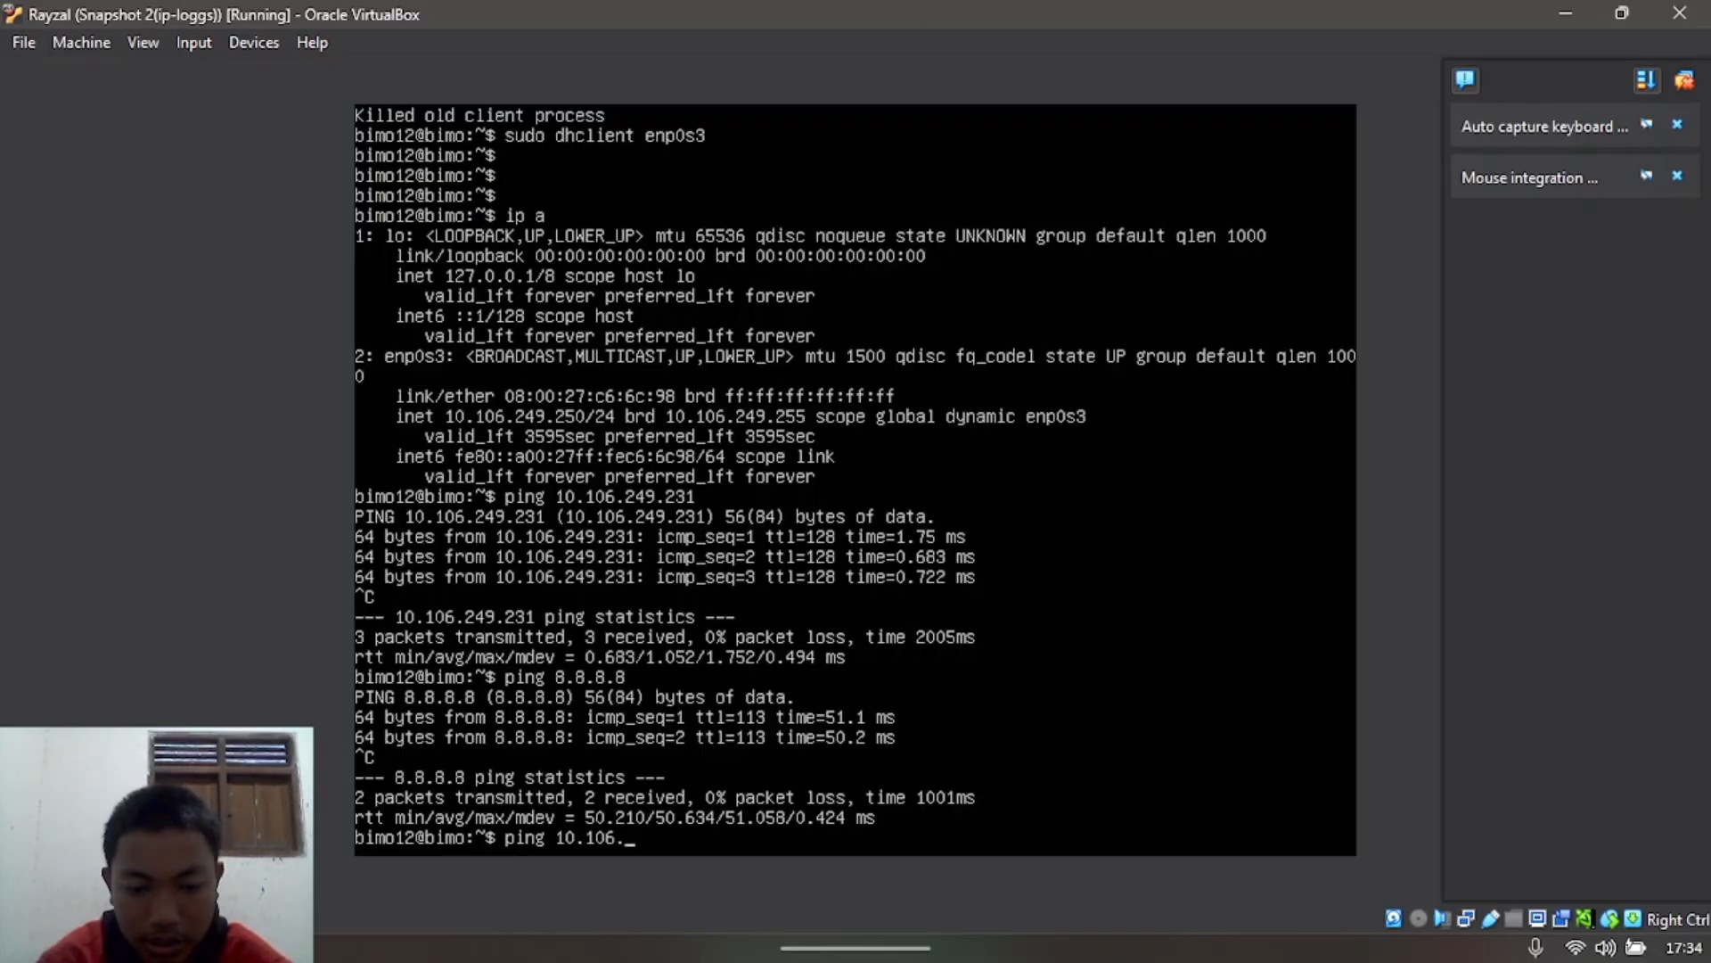
type("249.")
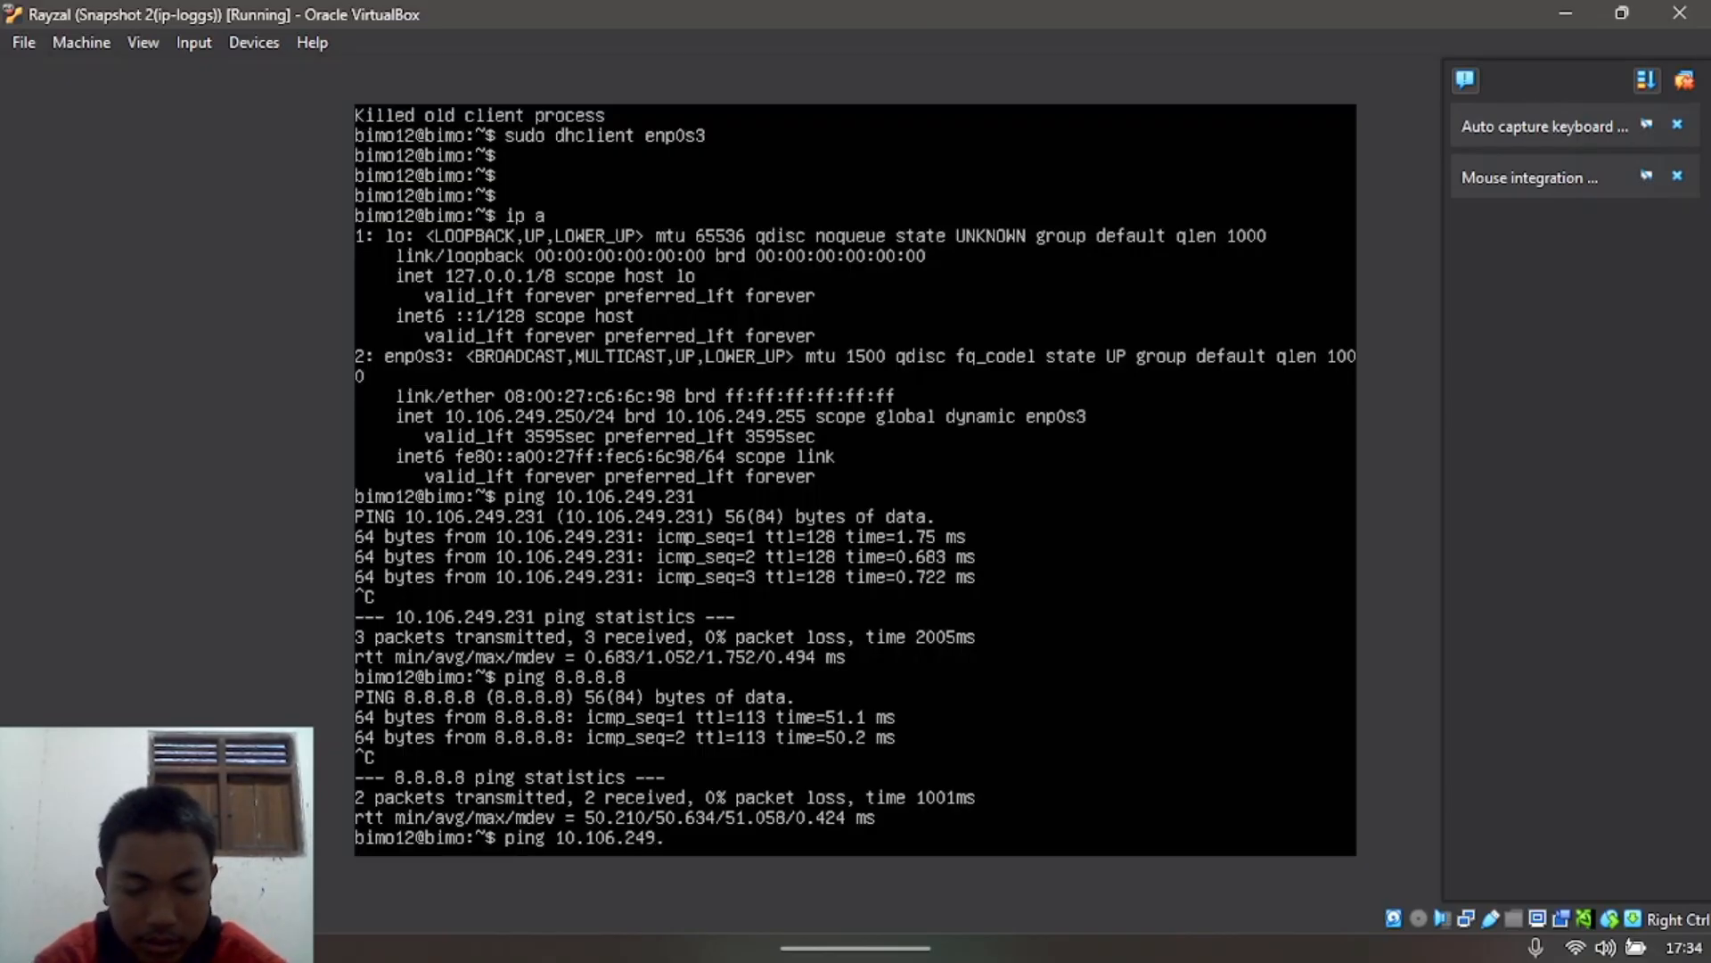
type("57")
key("Return")
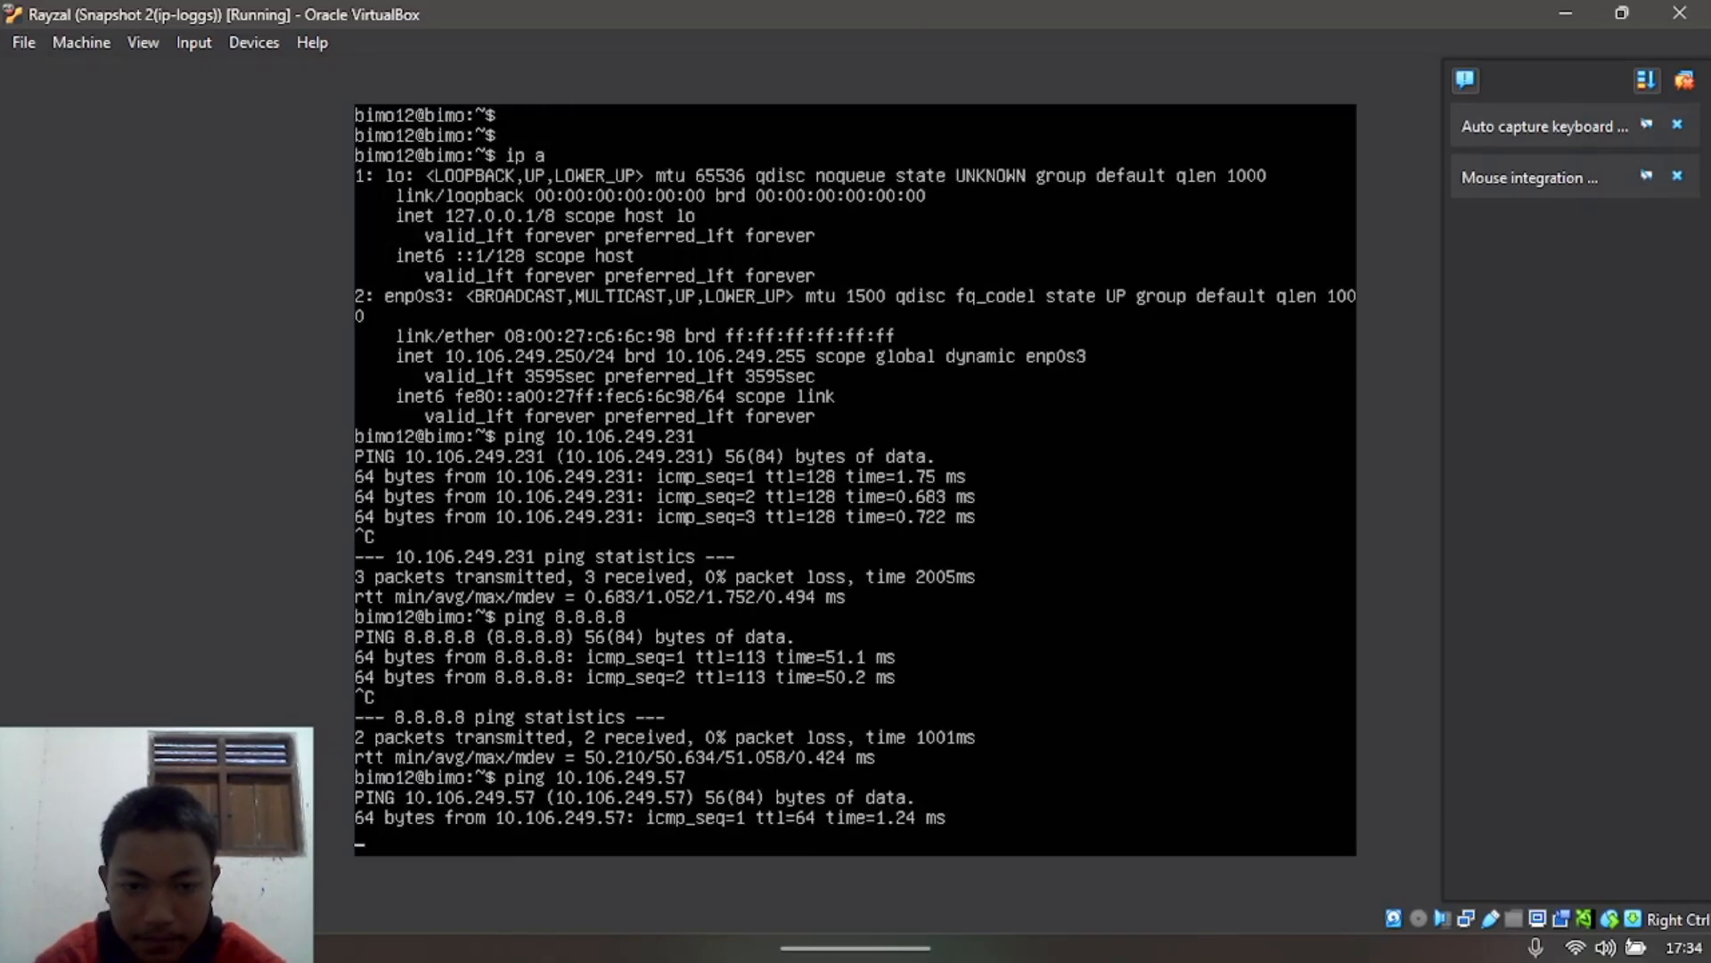
key("ctrl+c")
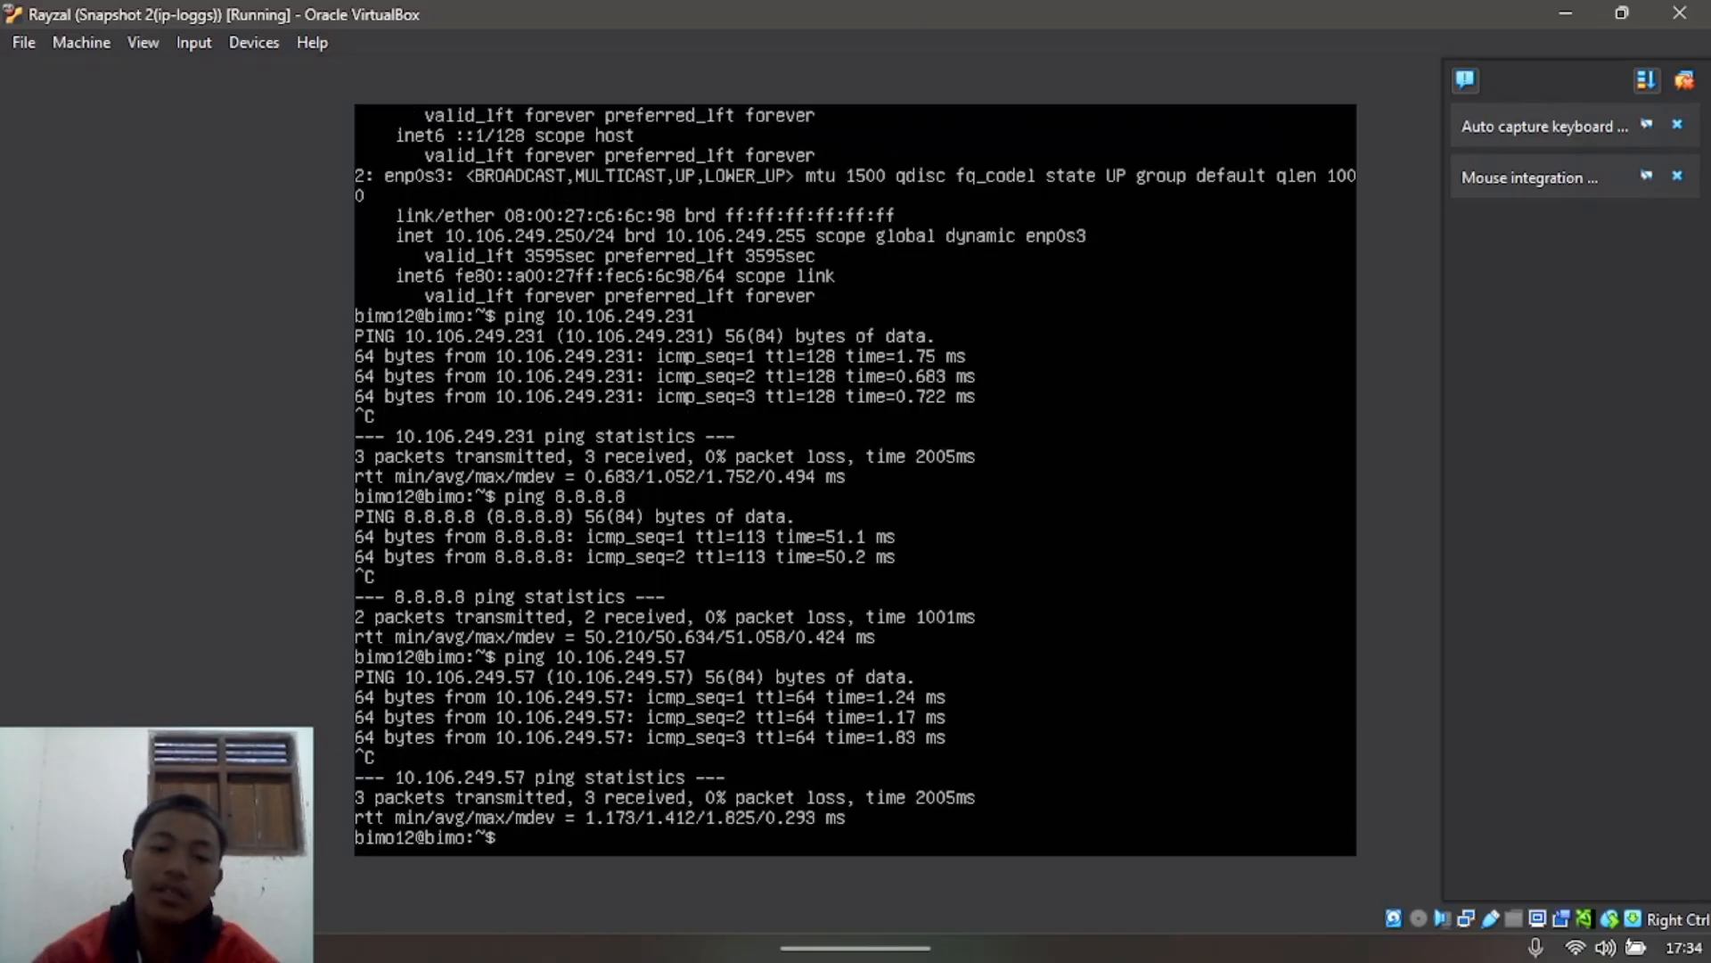
left_click(1564, 12)
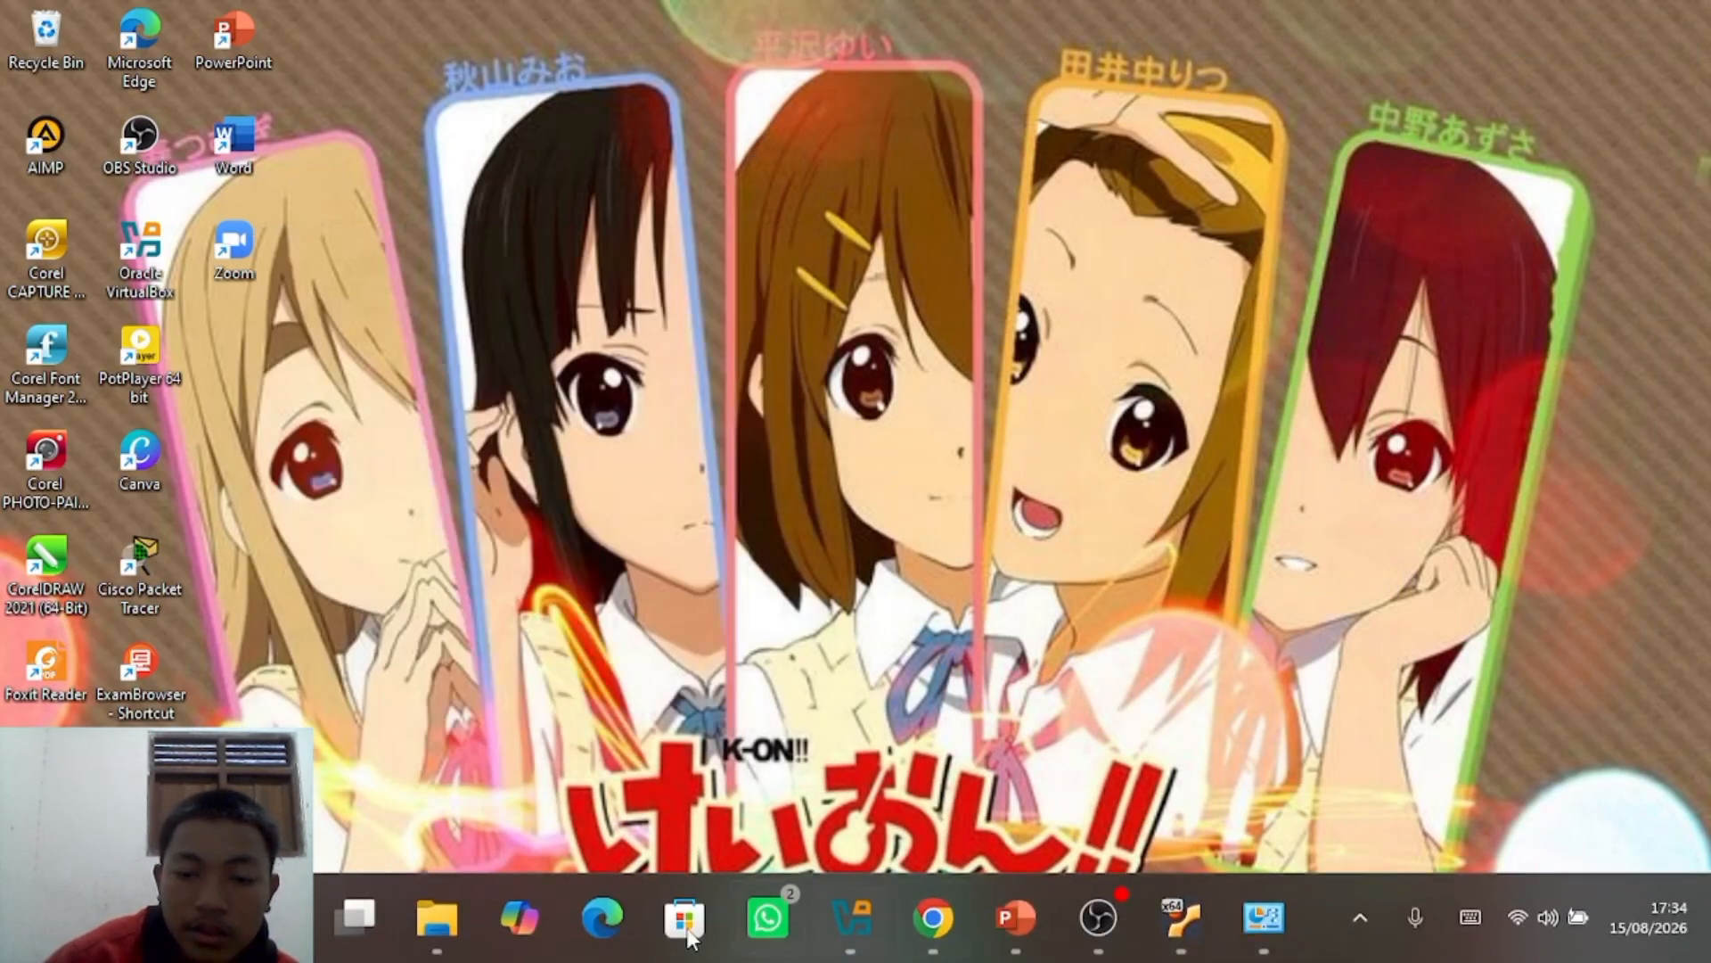
Step: Open Command Prompt and ping the VM at 10.106.249.57 with 0% loss
left_click(272, 918)
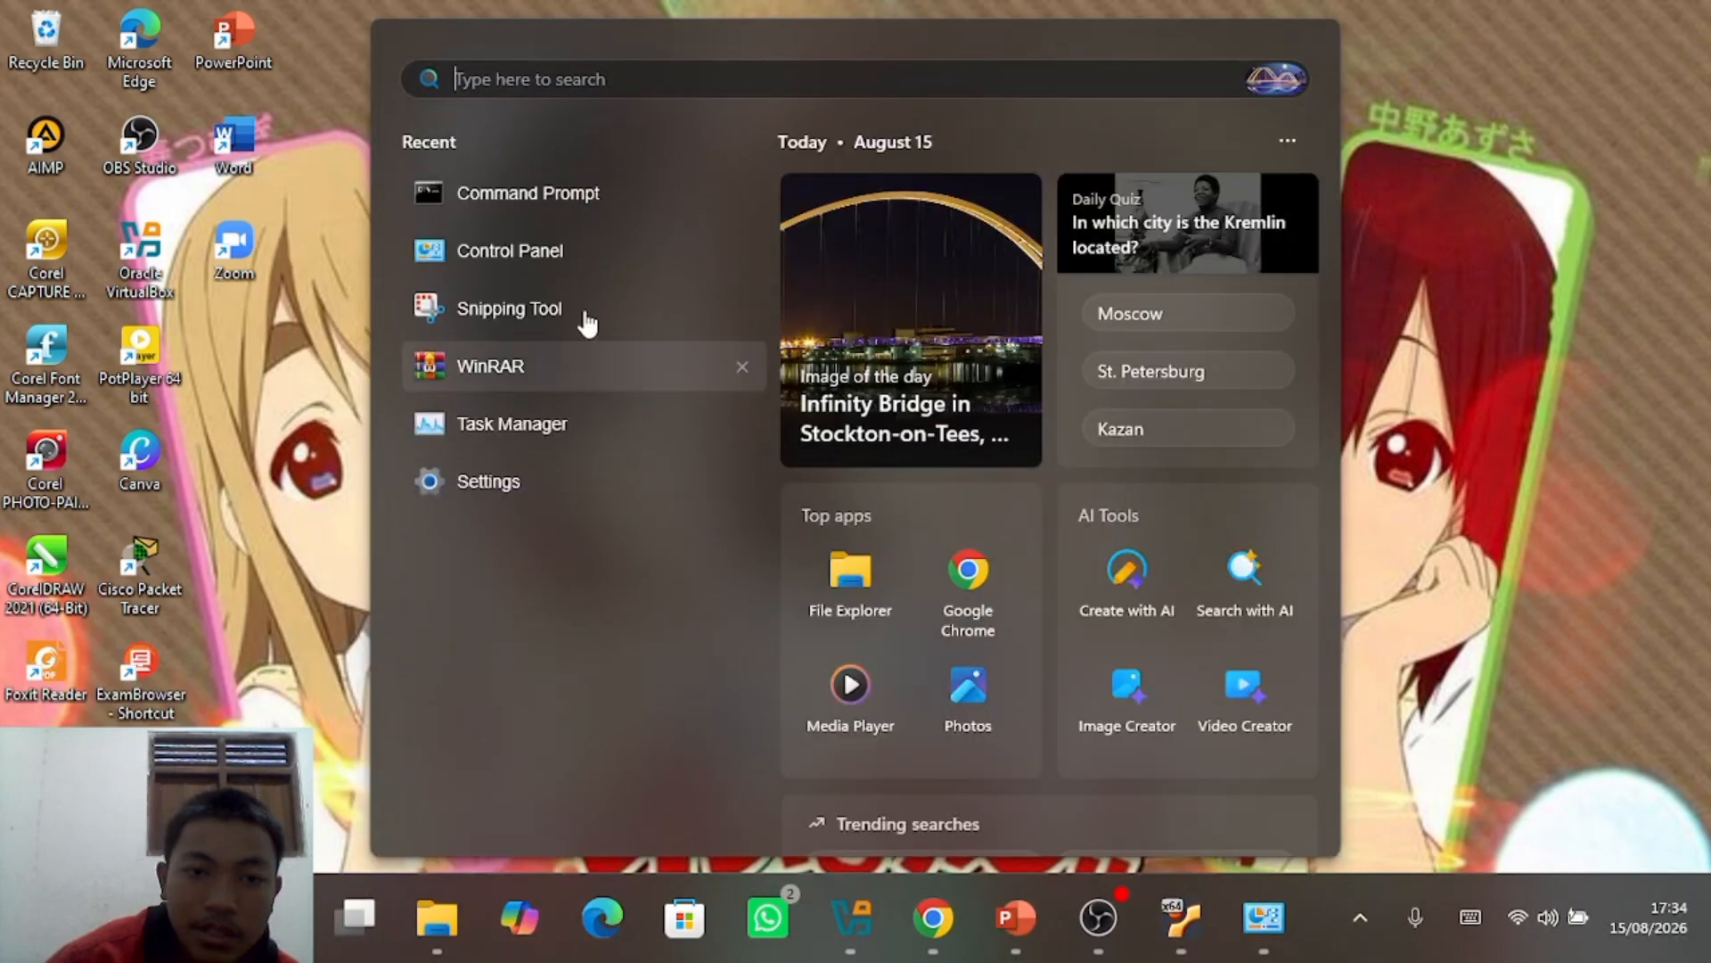
left_click(621, 184)
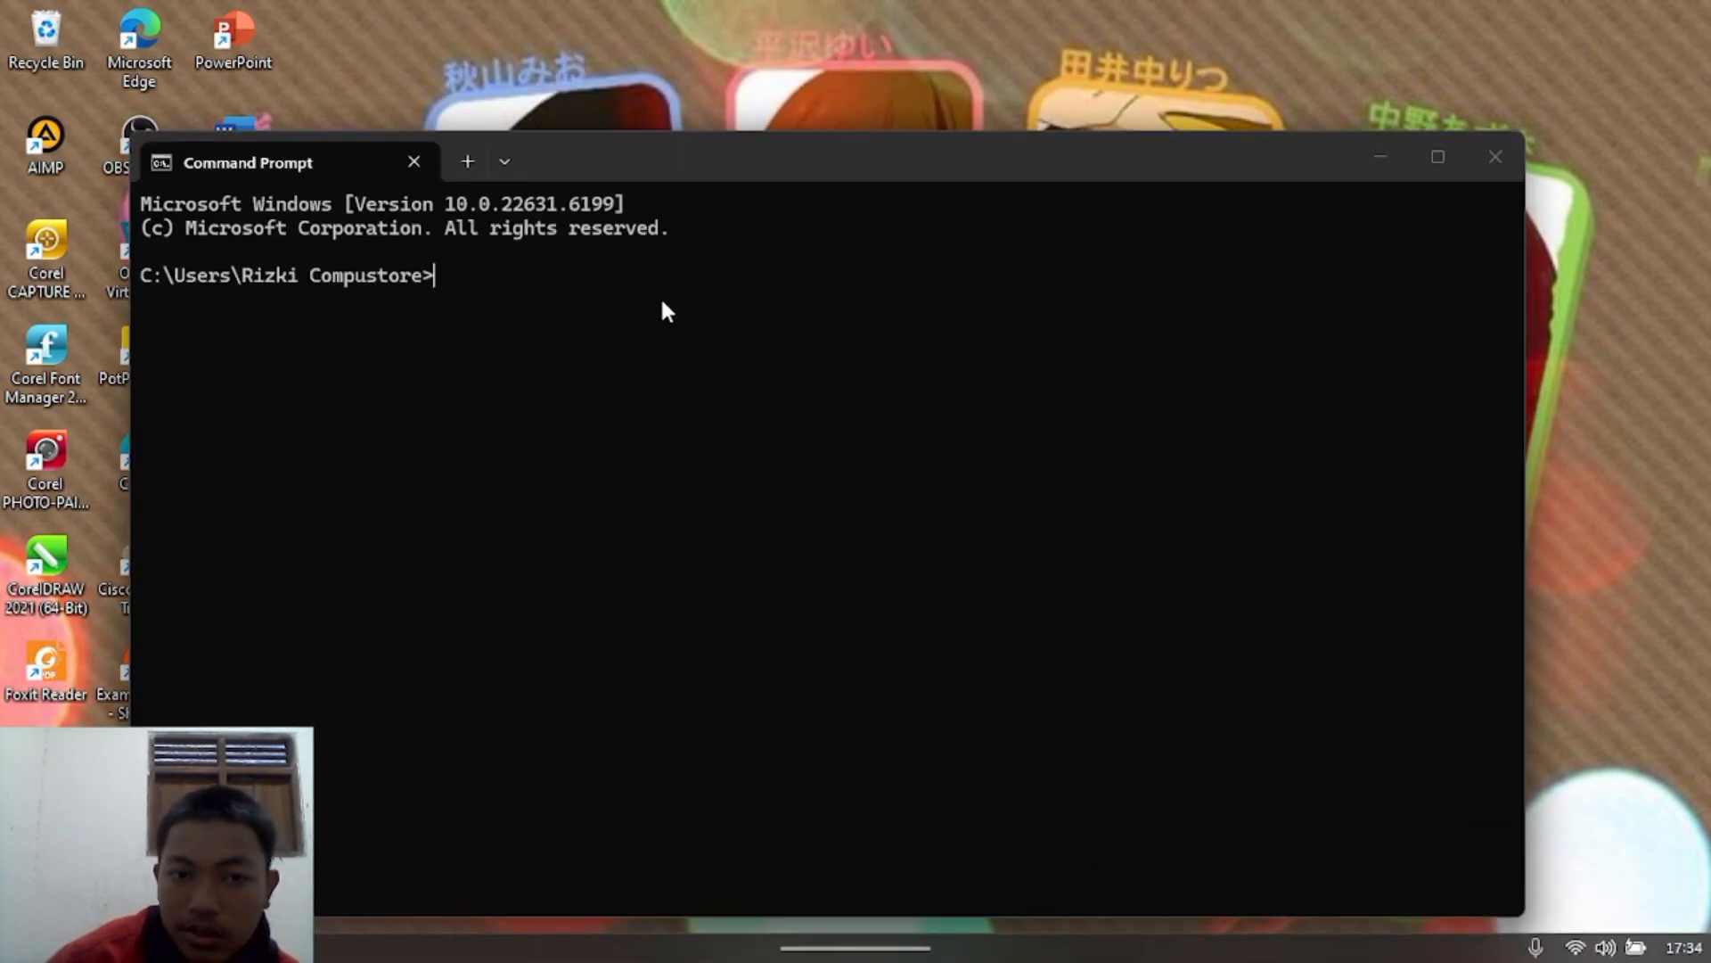
type("ping ")
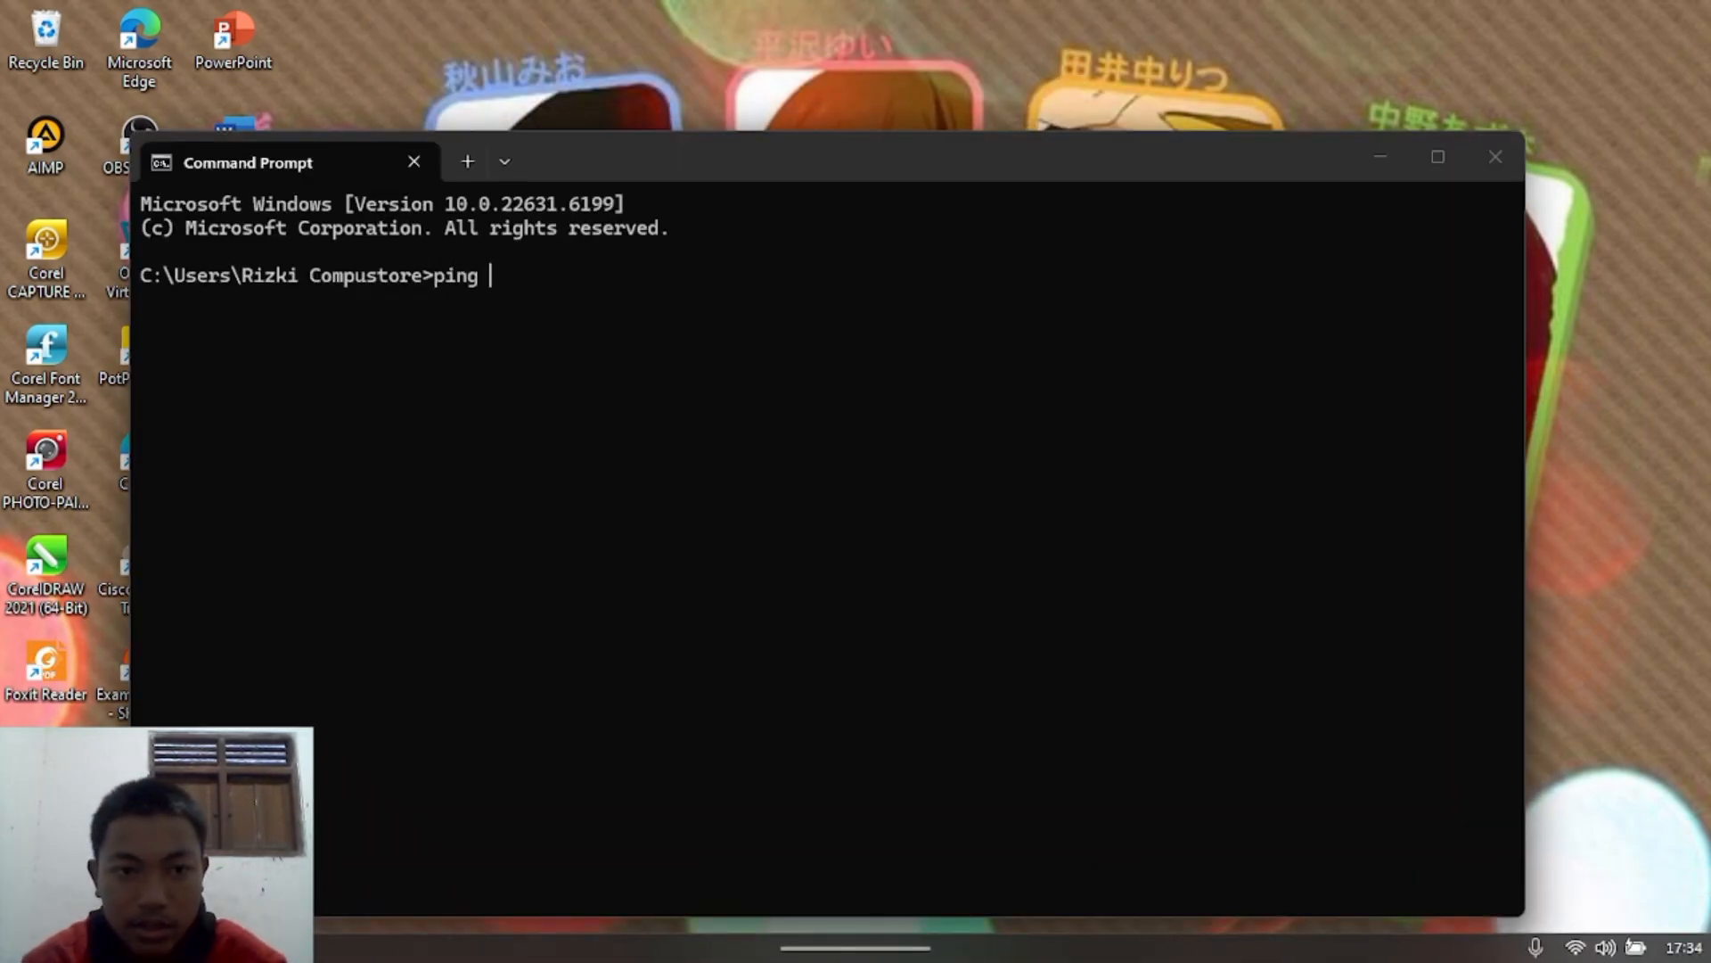
type("192.1")
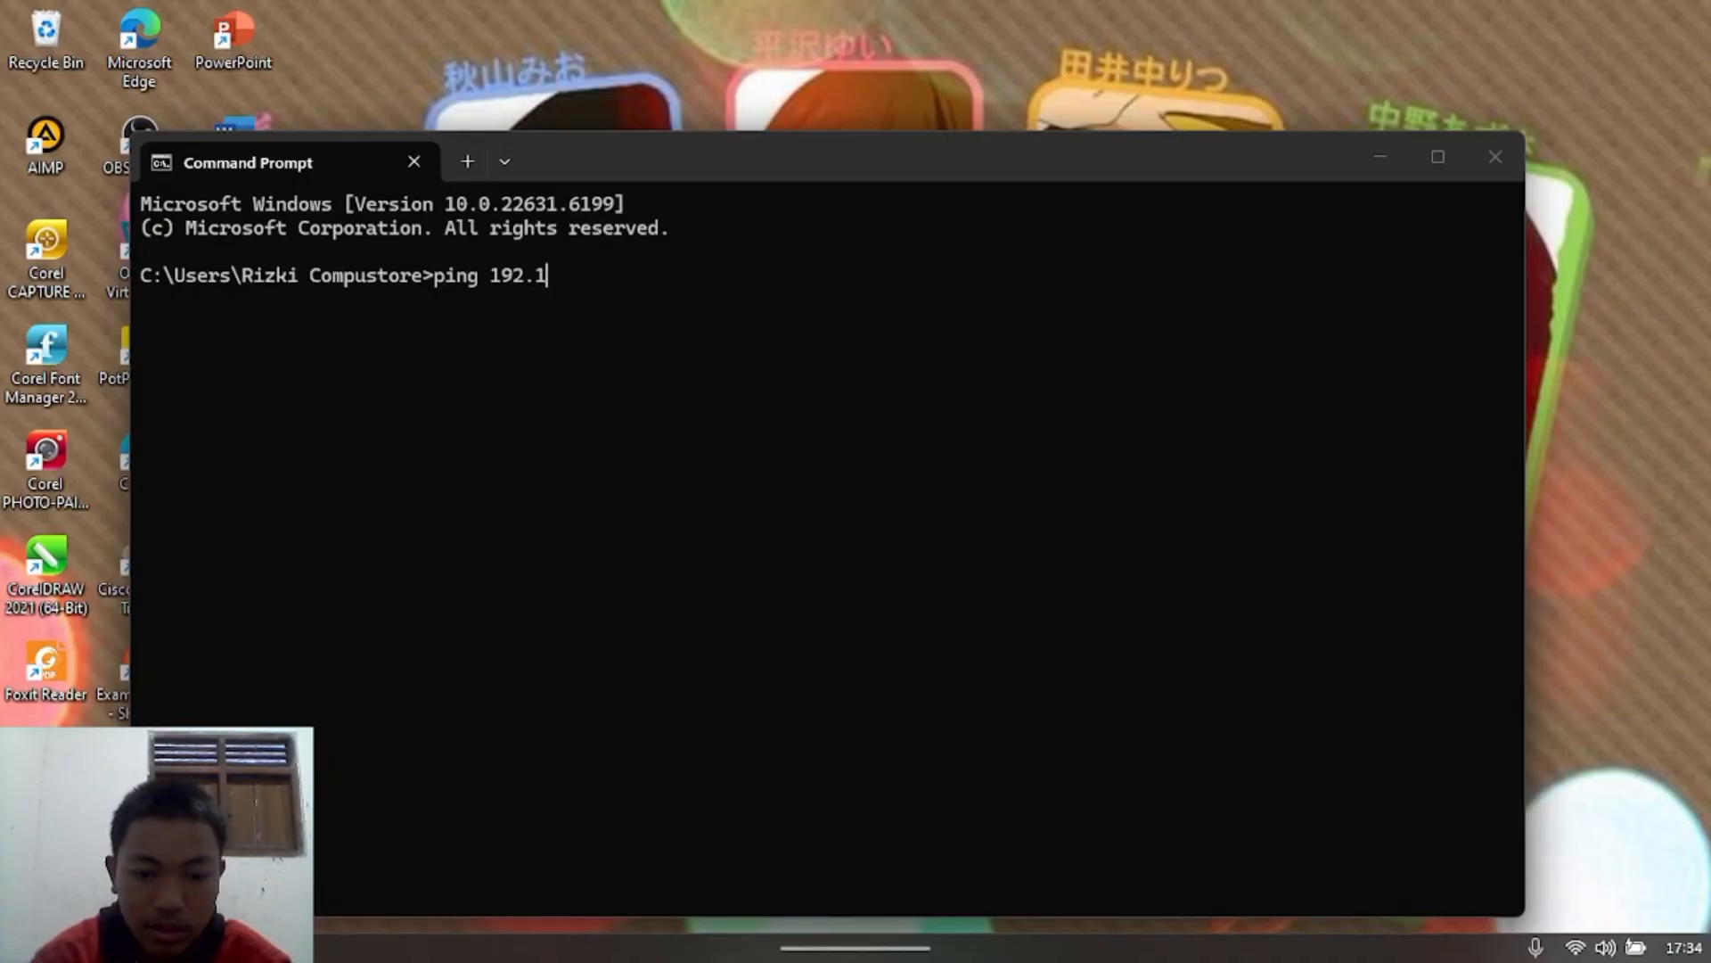
type("68.")
key("BackSpace")
key("BackSpace")
key("BackSpace")
key("BackSpace")
key("BackSpace")
key("BackSpace")
key("BackSpace")
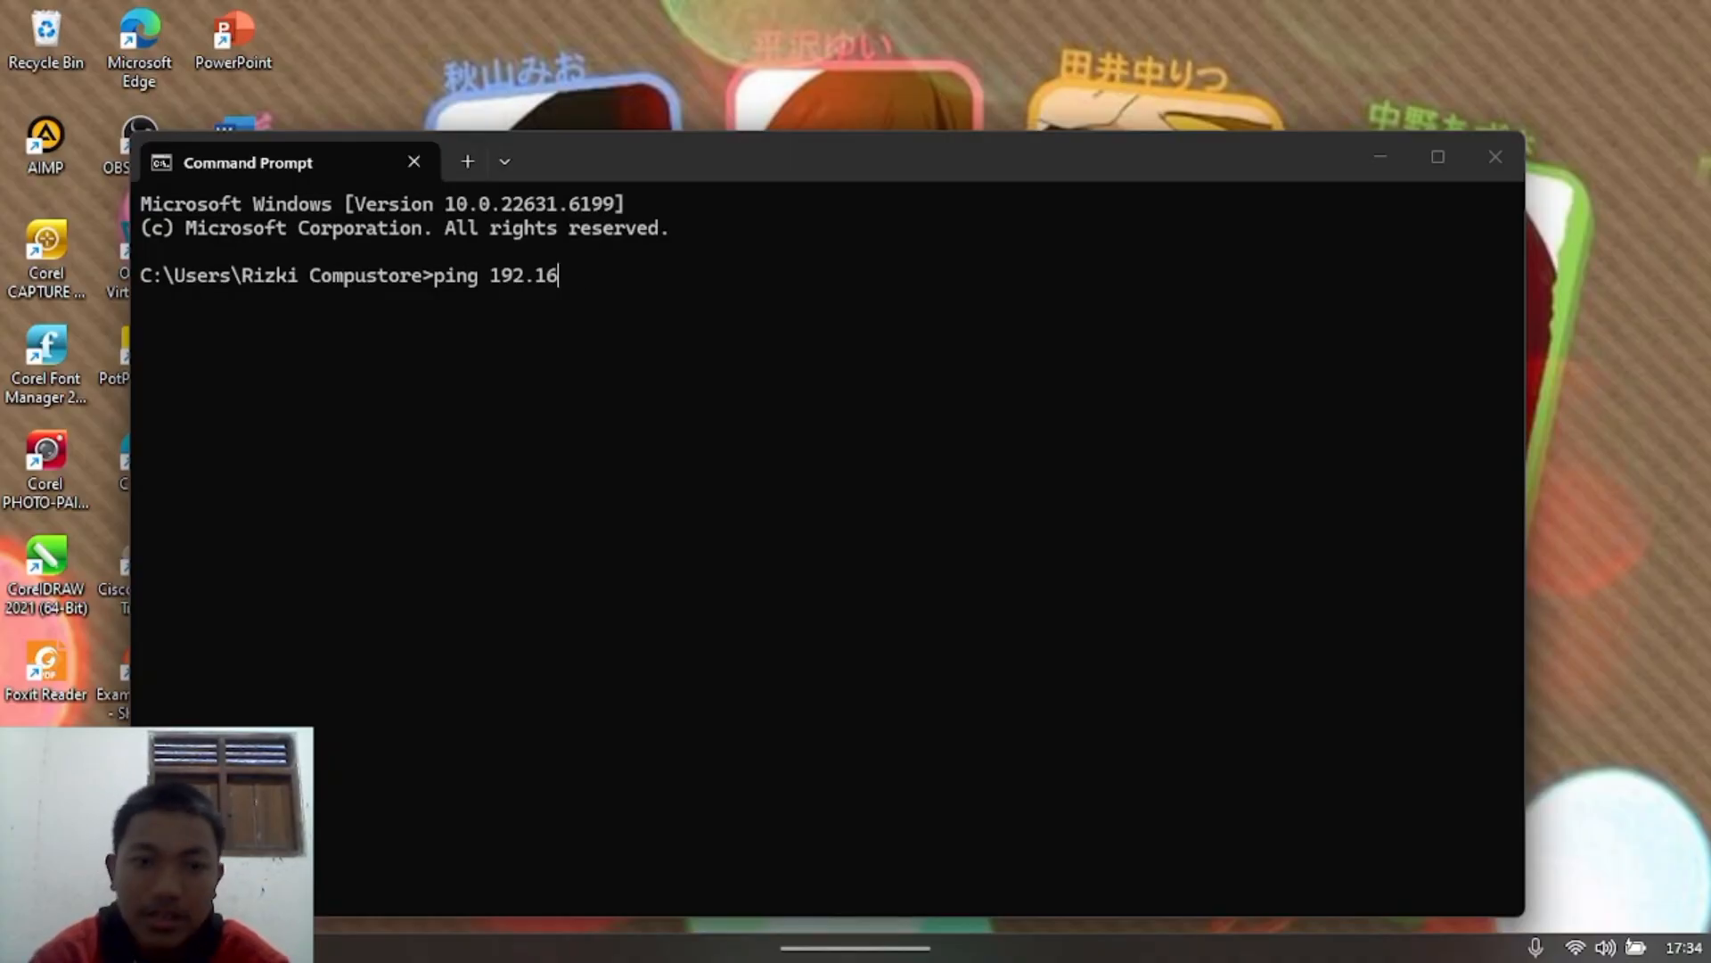
type("0")
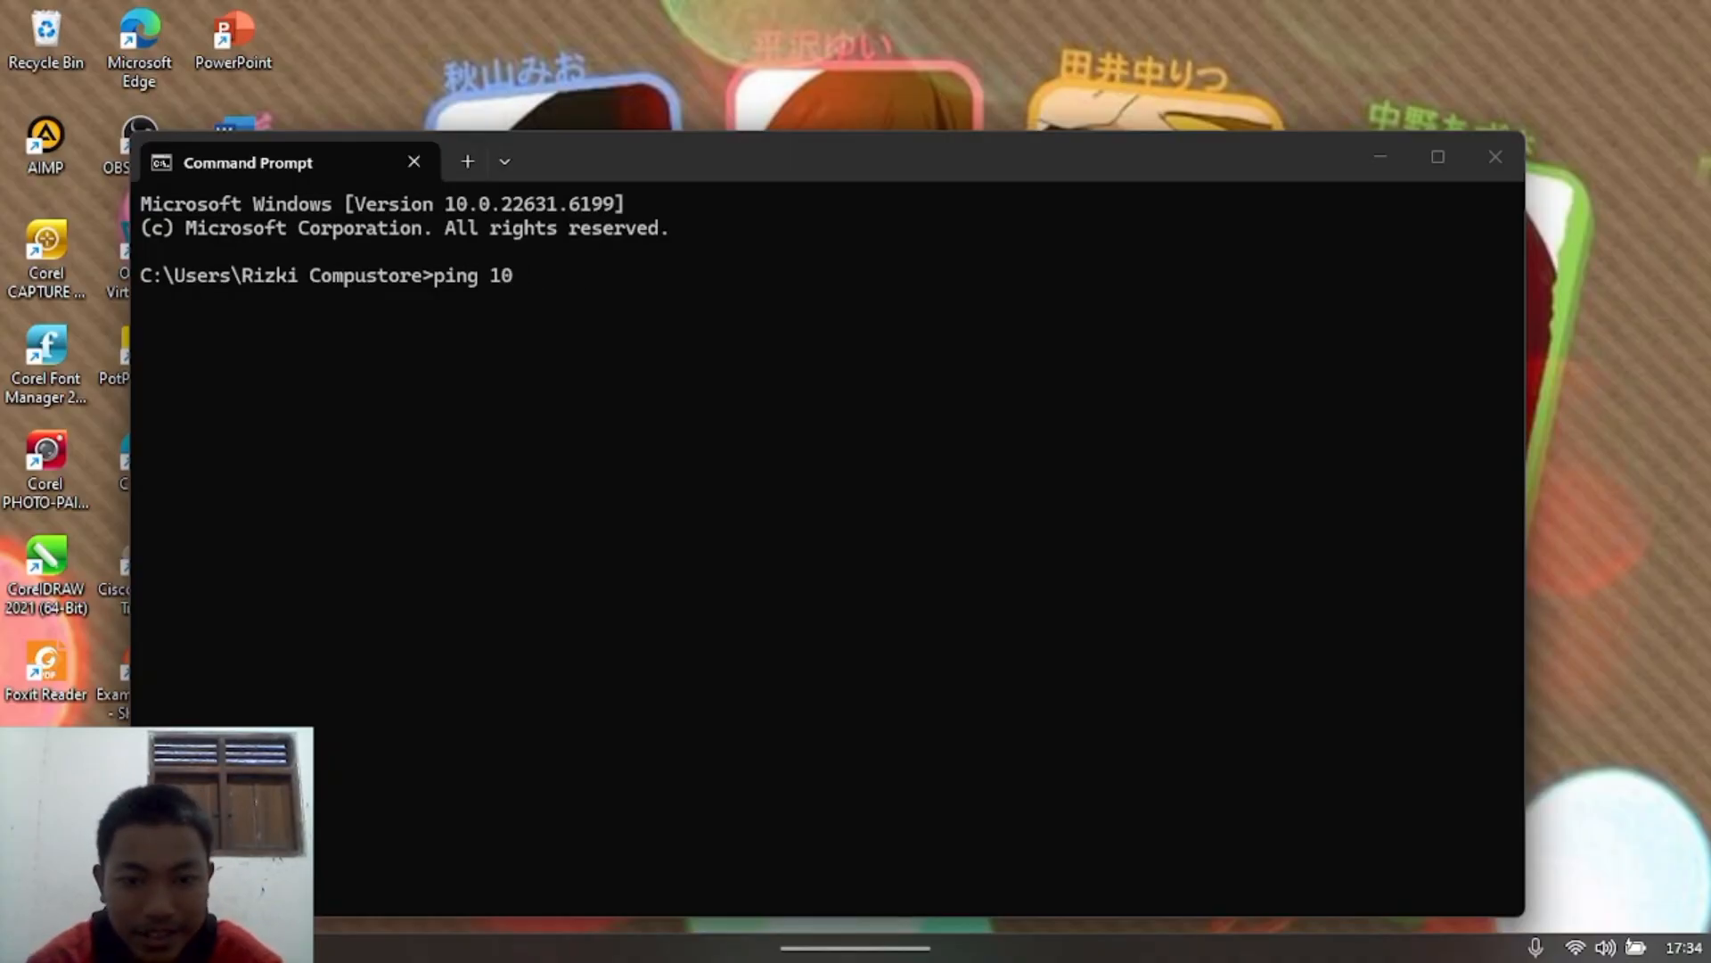
type(".106.")
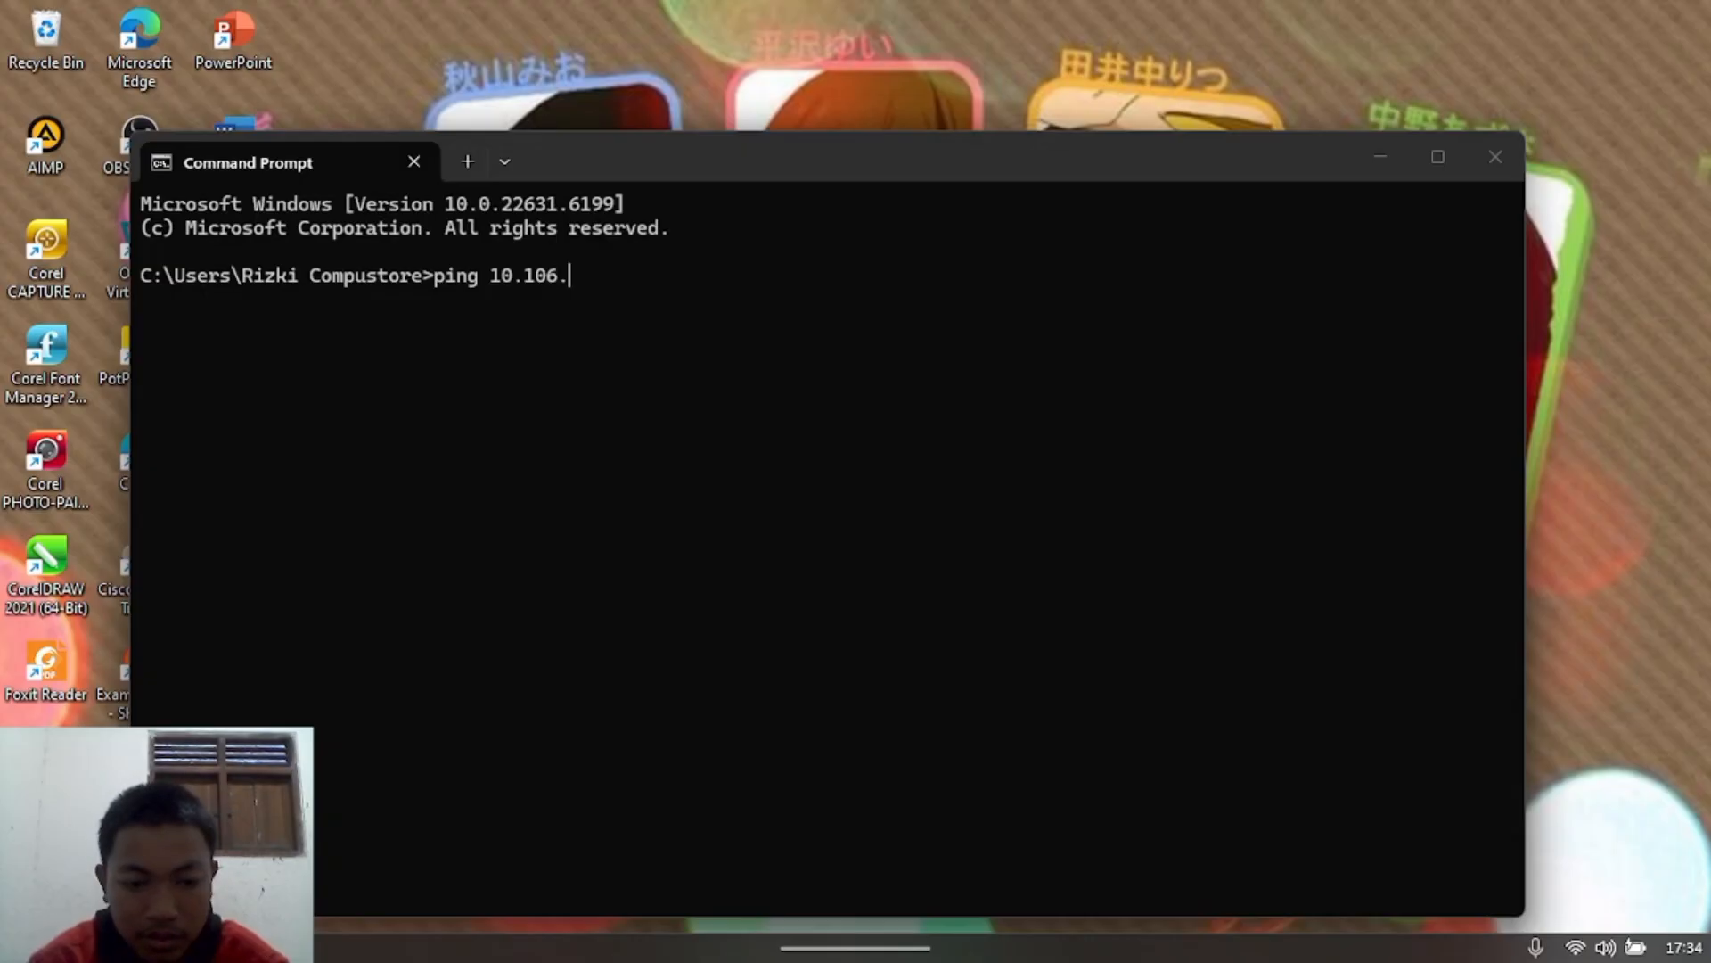
type("249.")
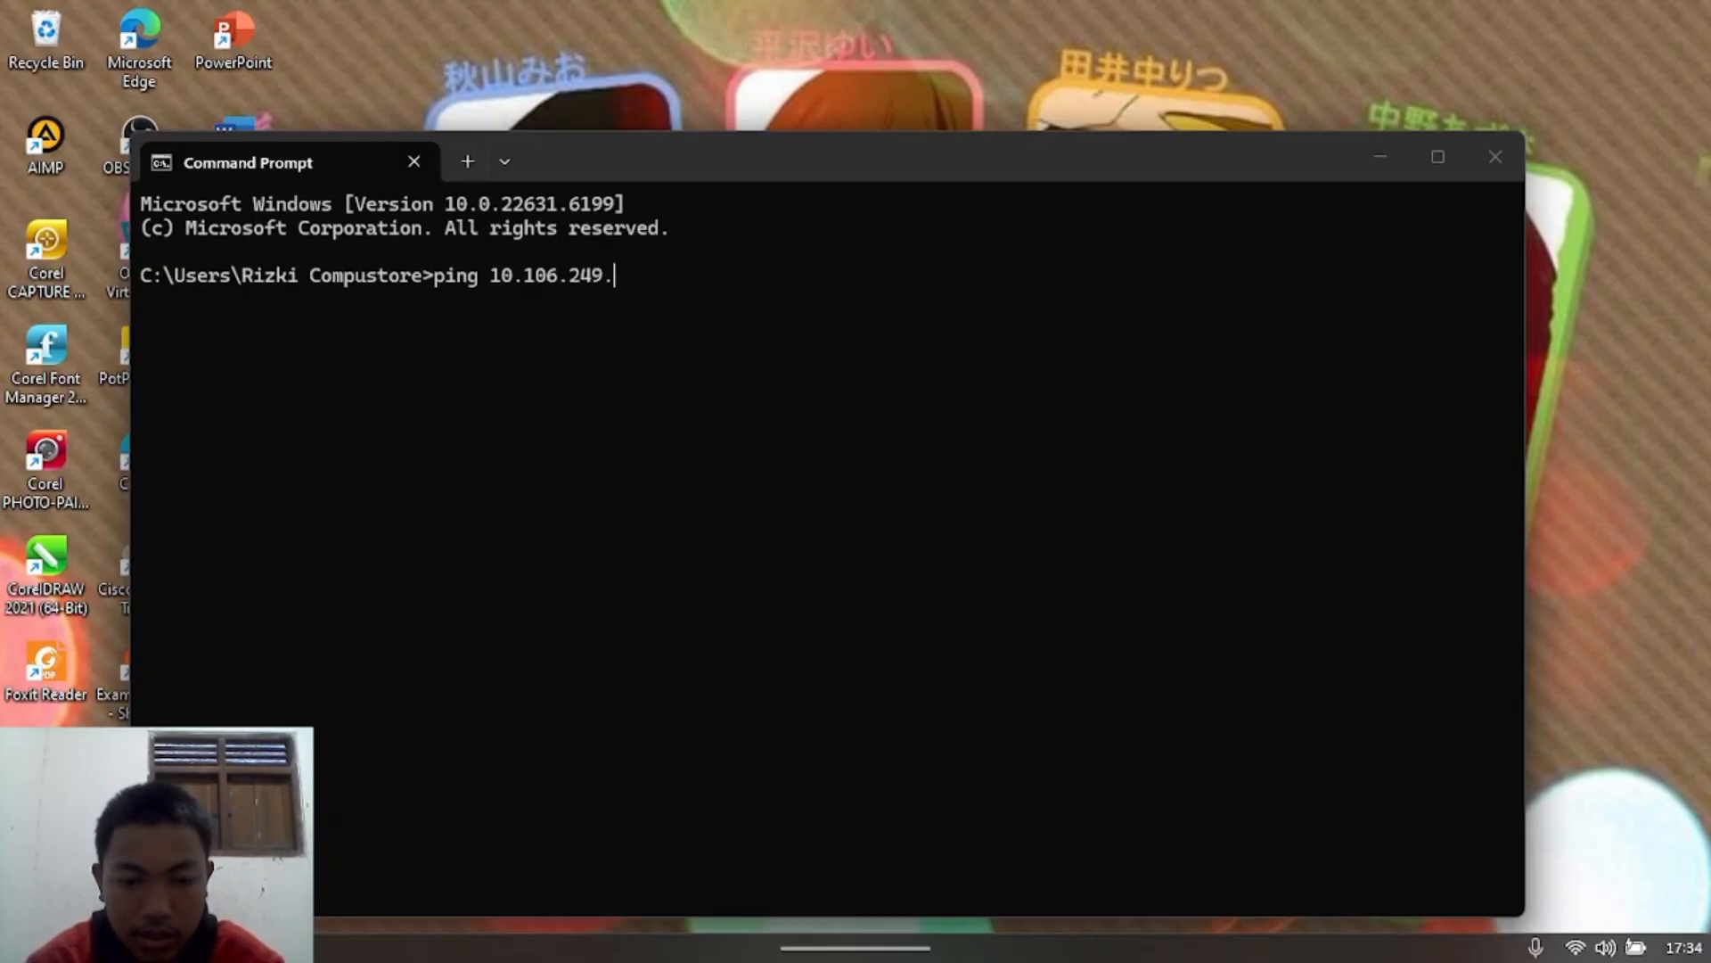
type("57")
key("Return")
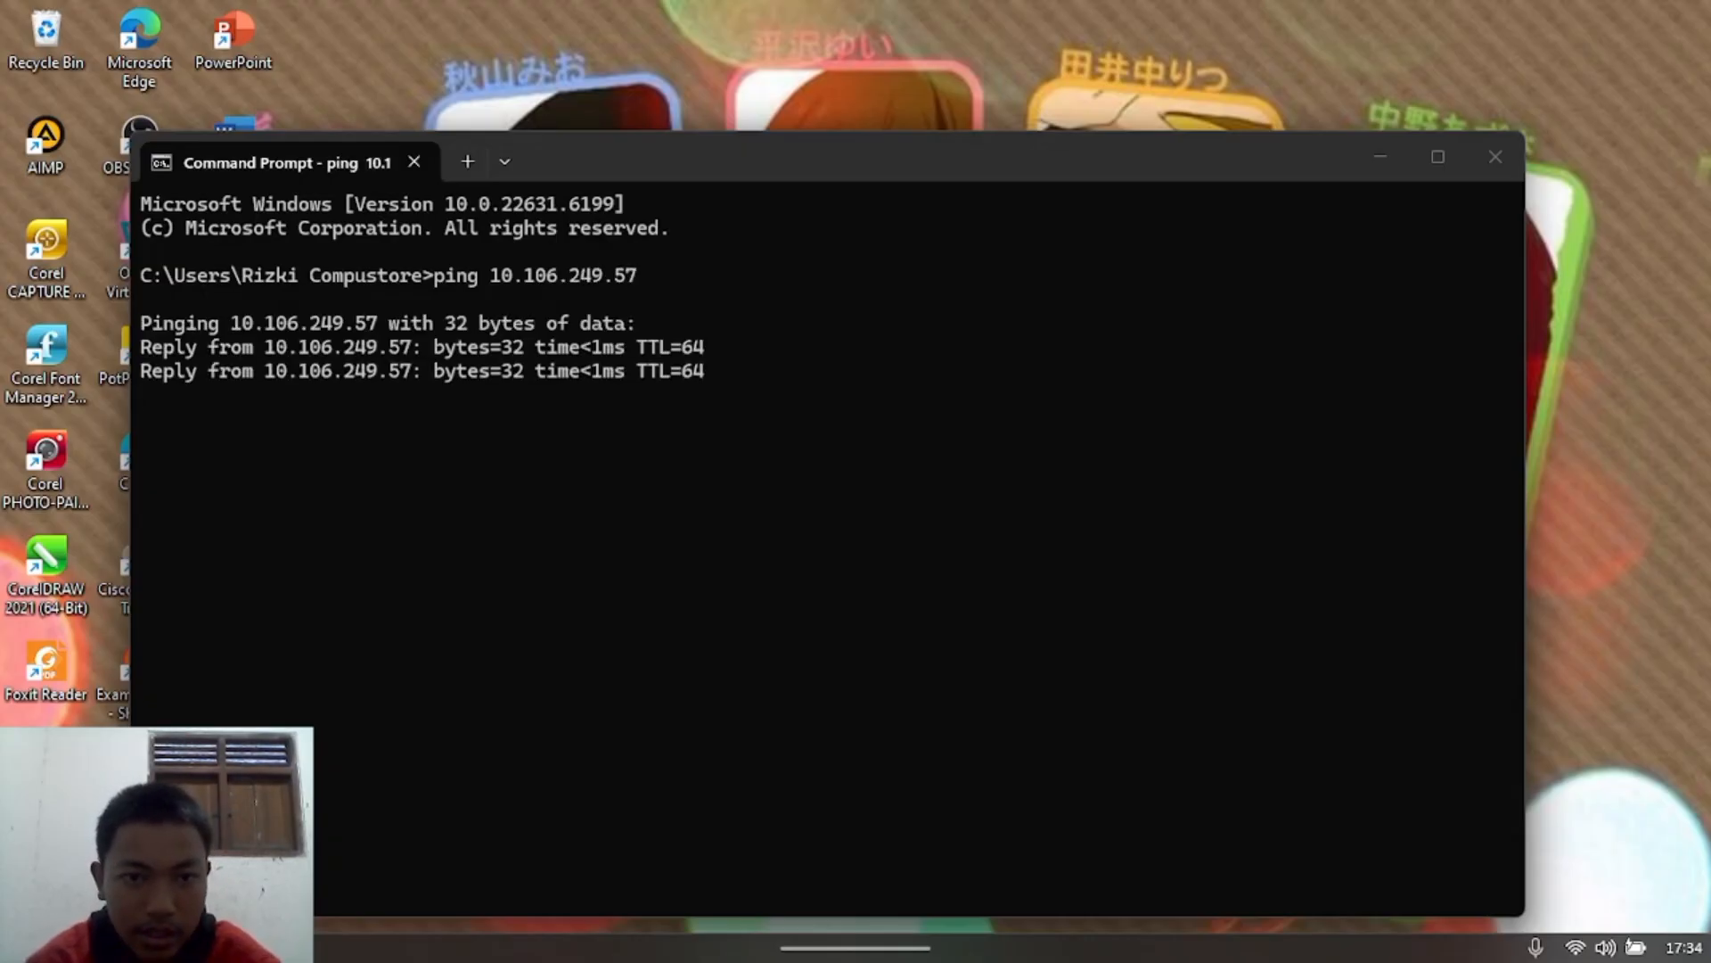
key("ctrl+c")
Step: Ping the second VM at 10.106.249.250 from the host
type("p")
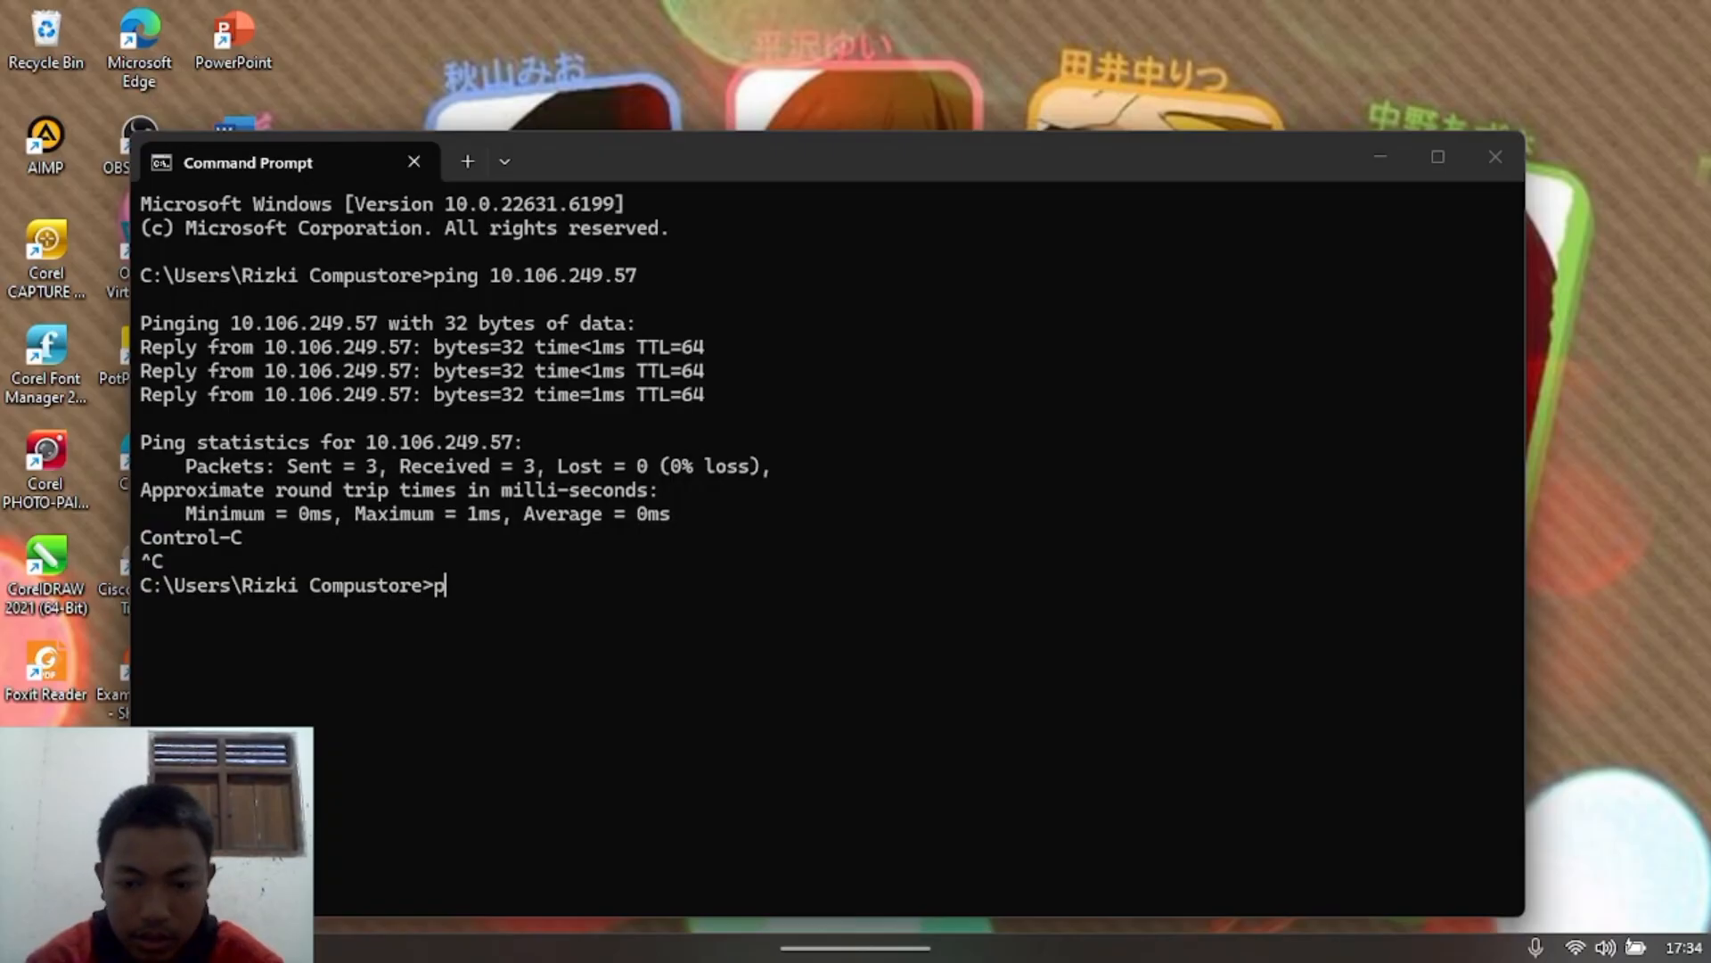
type("ing 192")
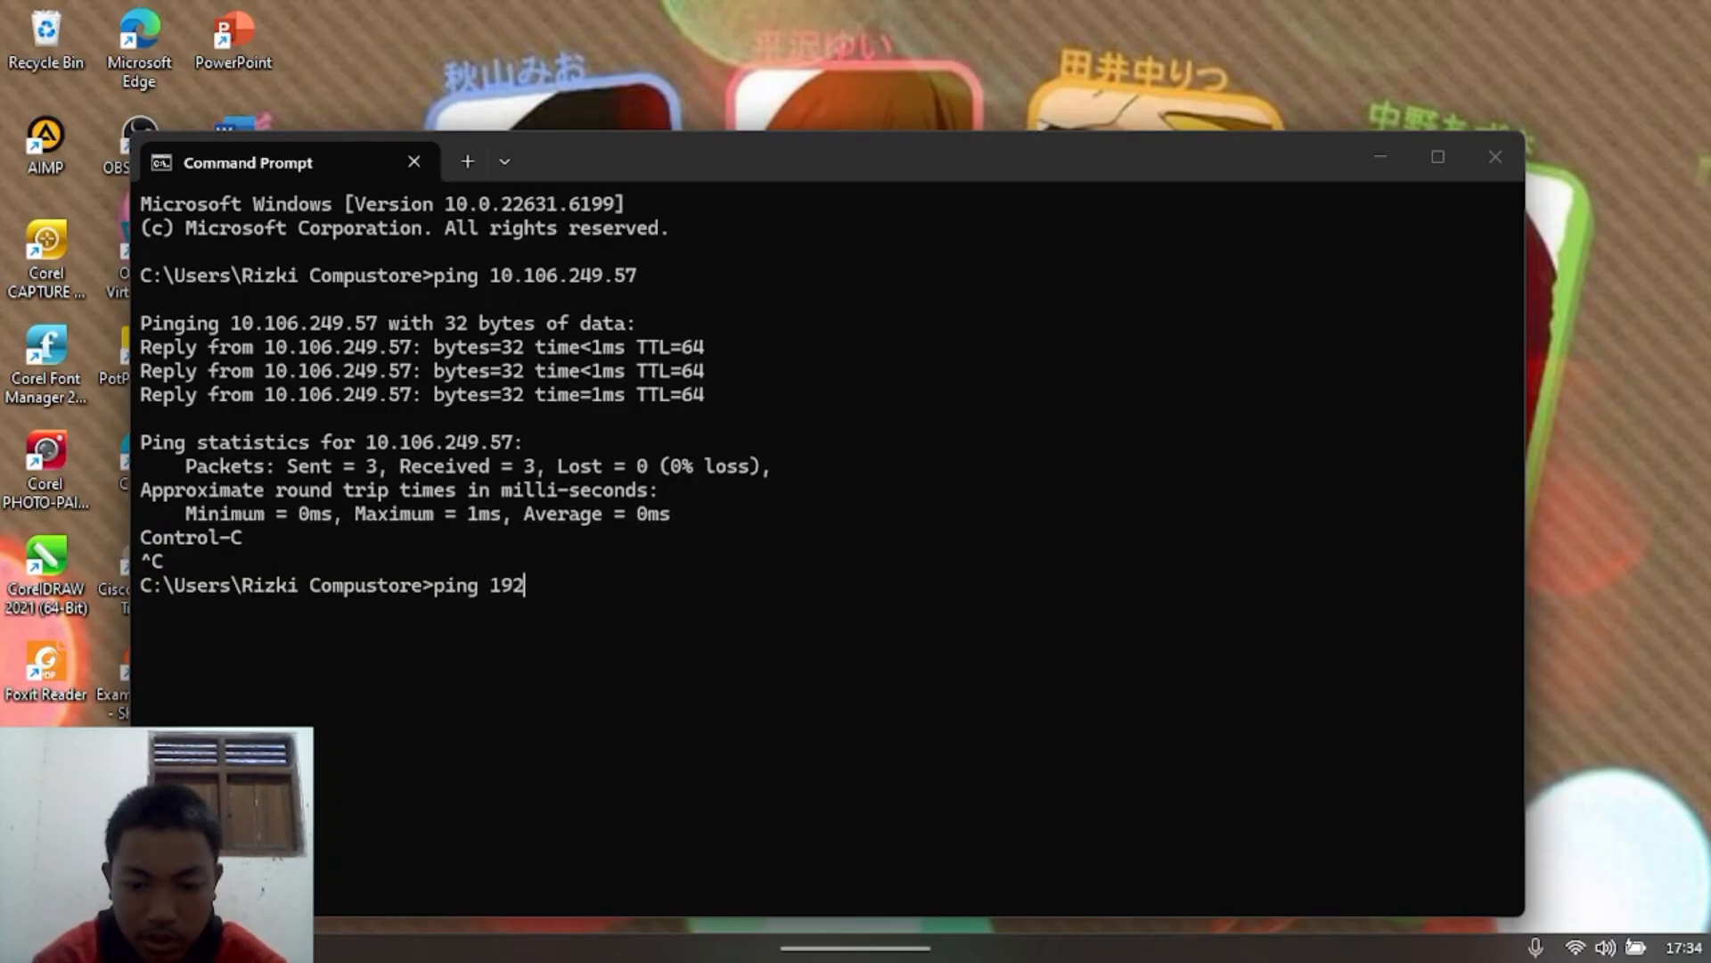
key("BackSpace")
key("BackSpace")
type("0")
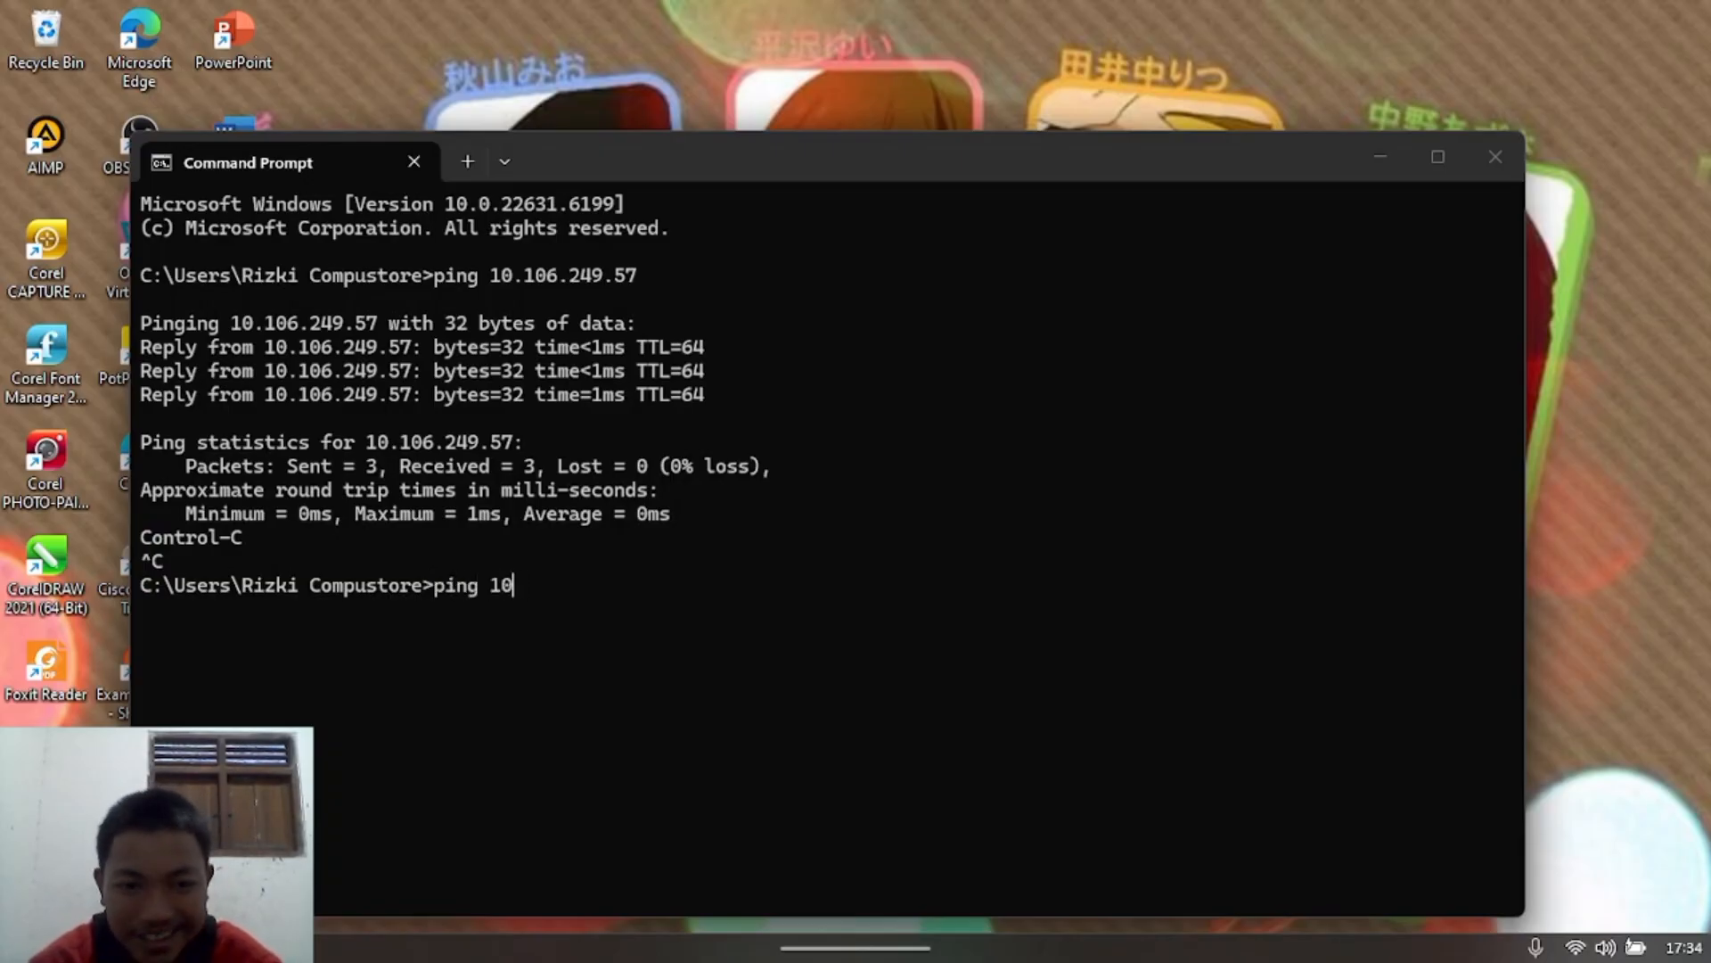
type(".106")
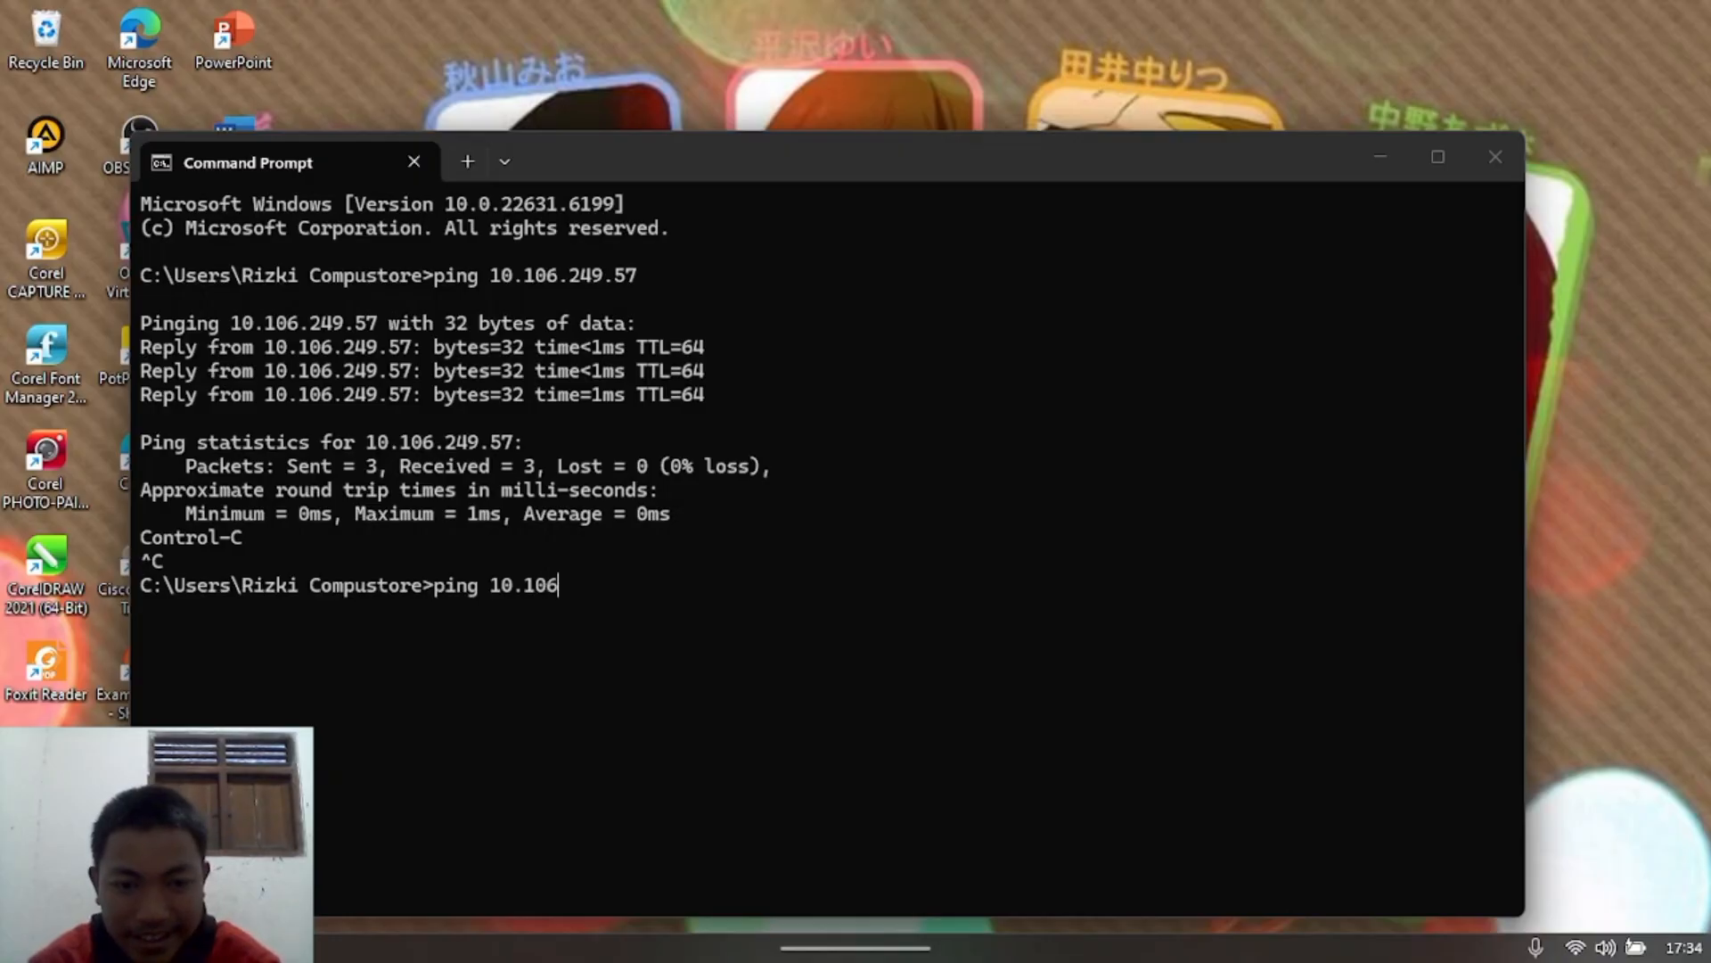
type(".24")
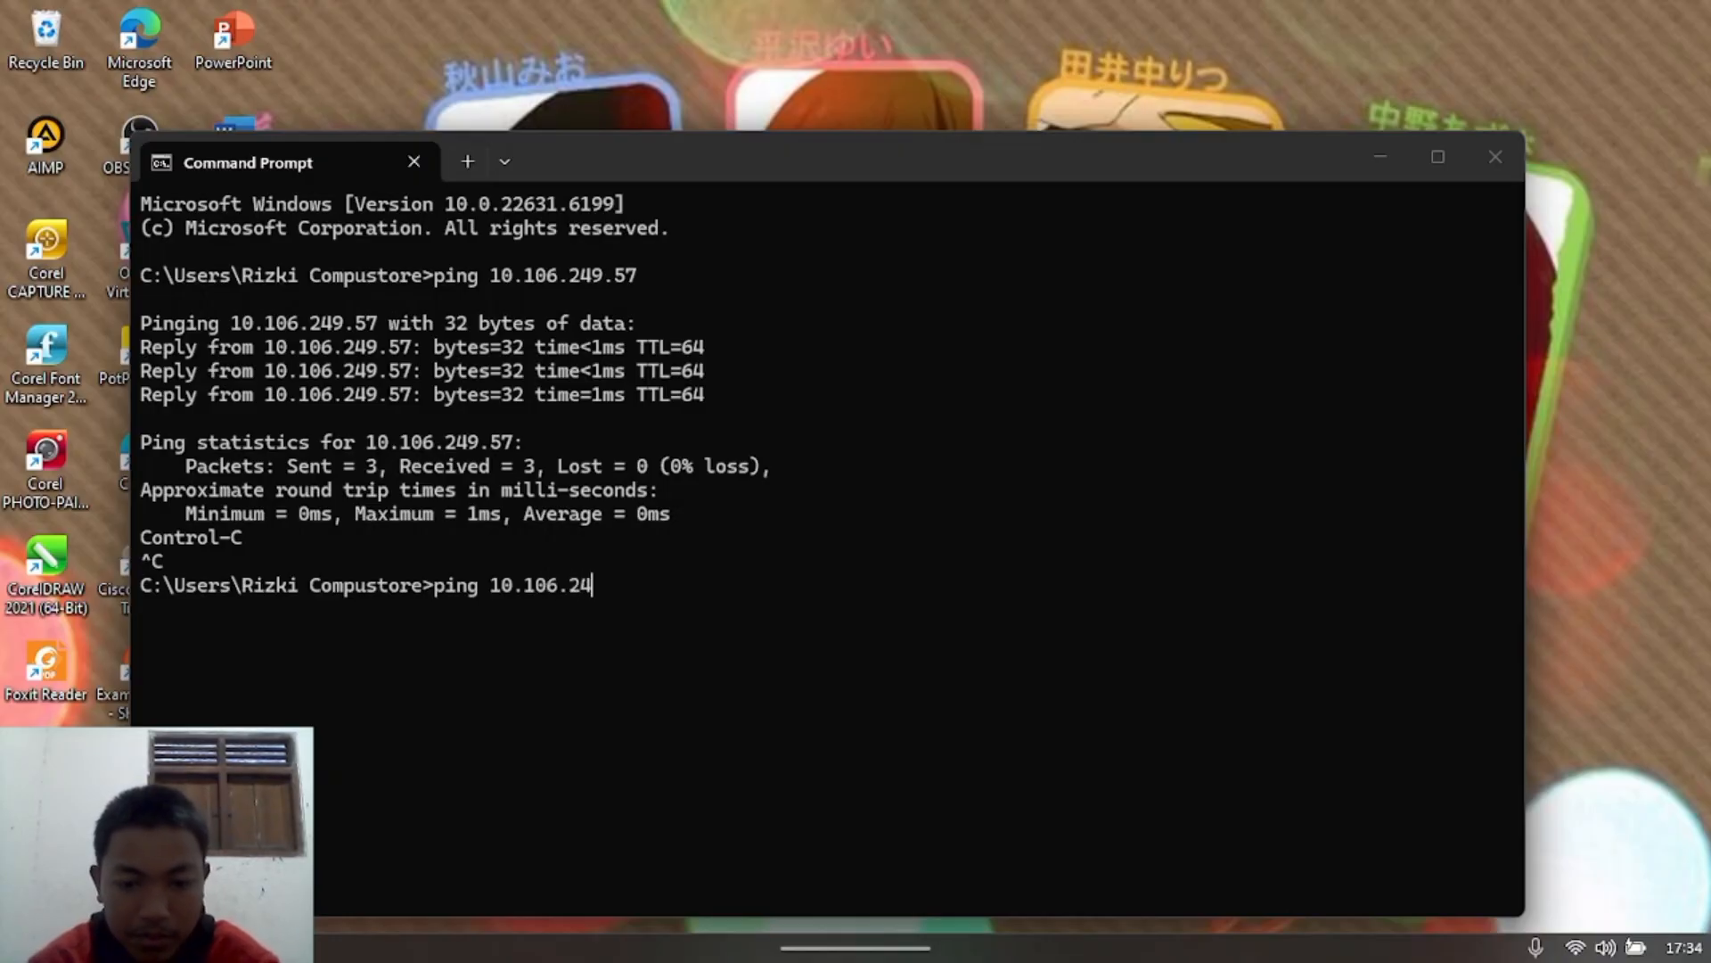
type("9.")
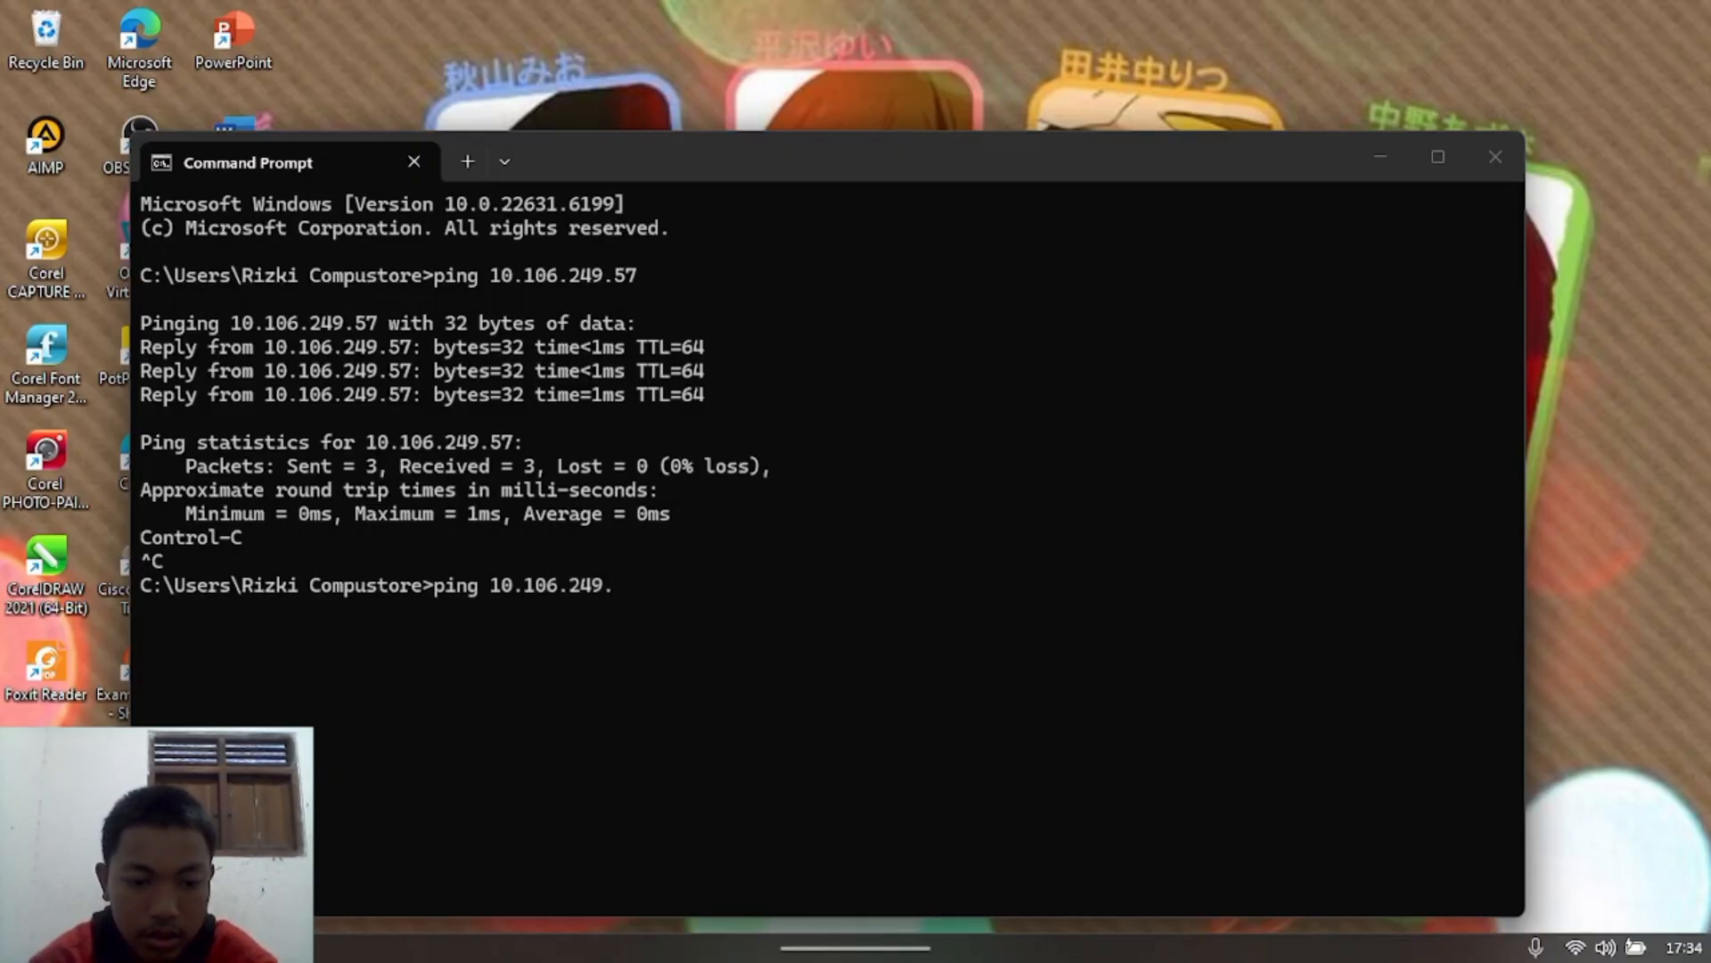
type("250")
key("Return")
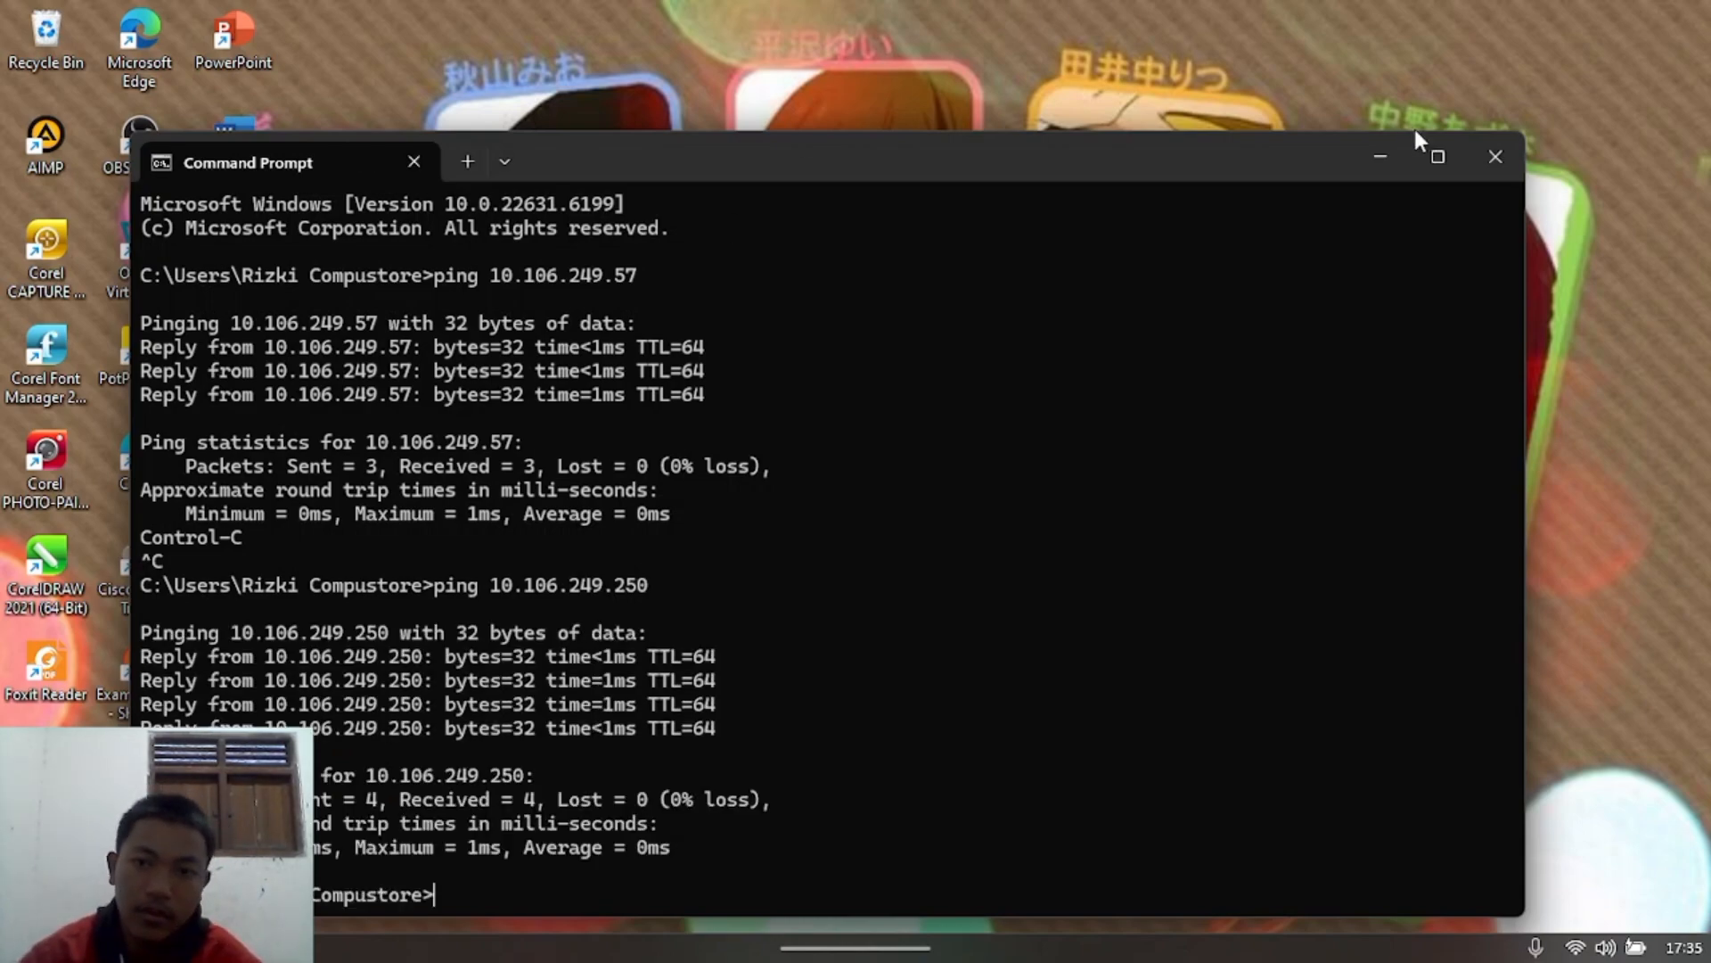
Step: Close Command Prompt and the network connections window, minimizing the Snapshot 2 VM
left_click(1482, 161)
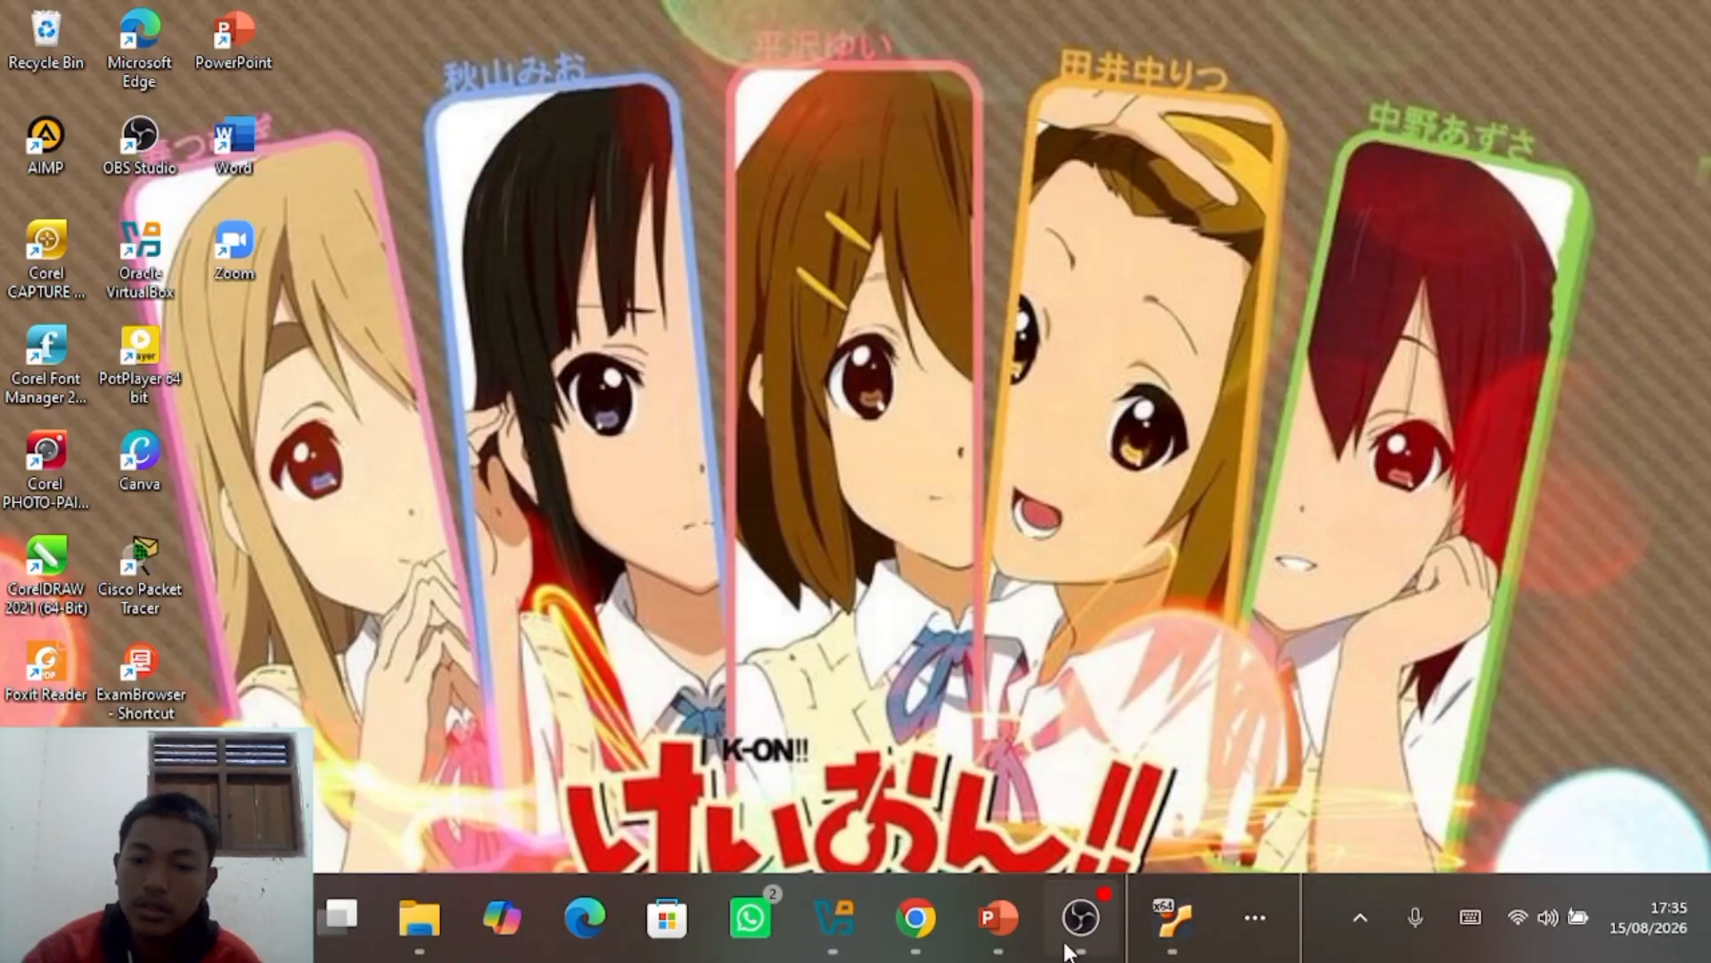
mouse_move(1175, 914)
left_click(1132, 784)
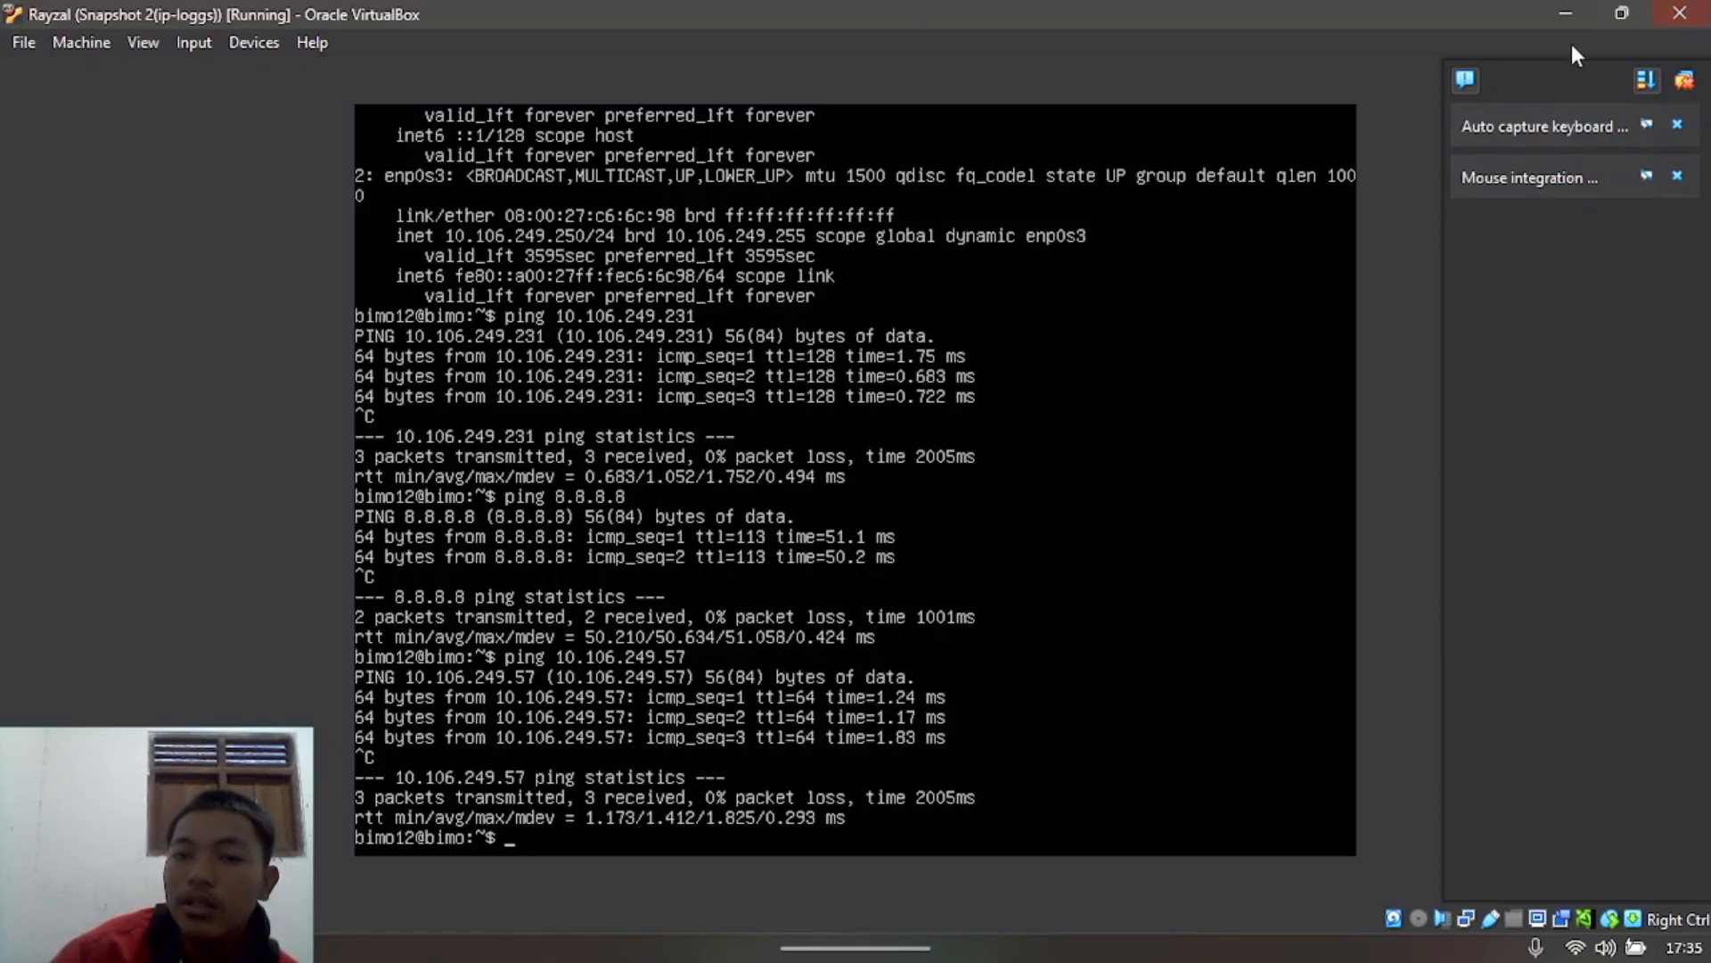
left_click(1565, 14)
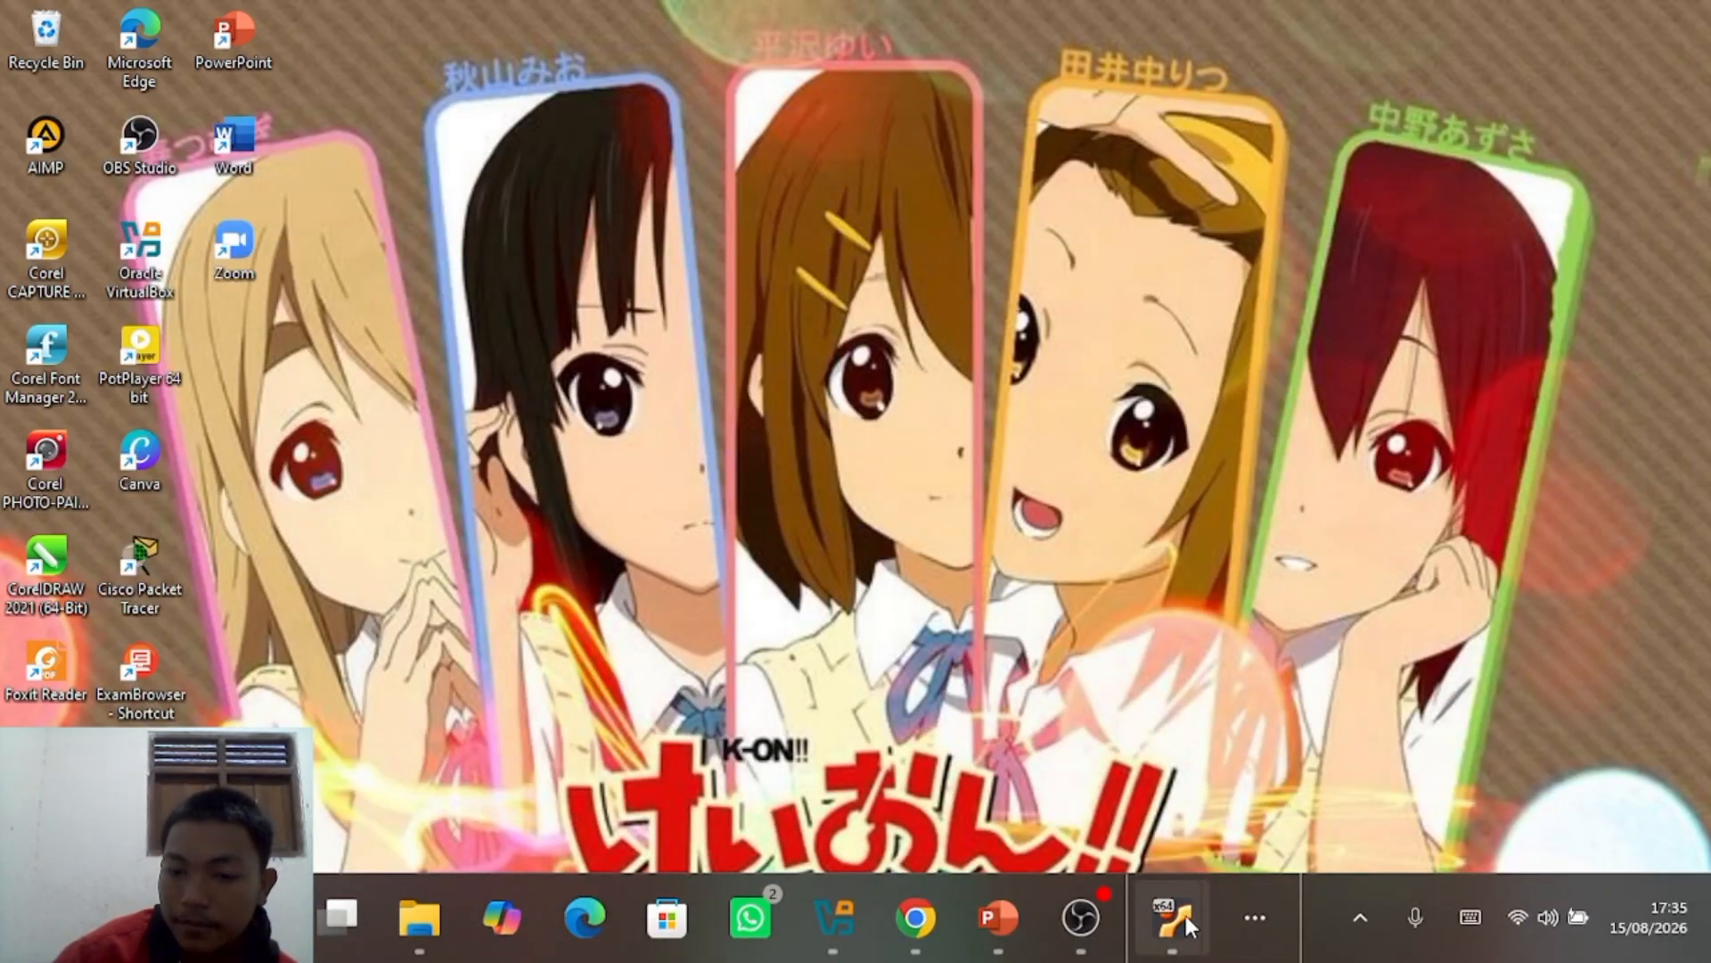
left_click(1274, 904)
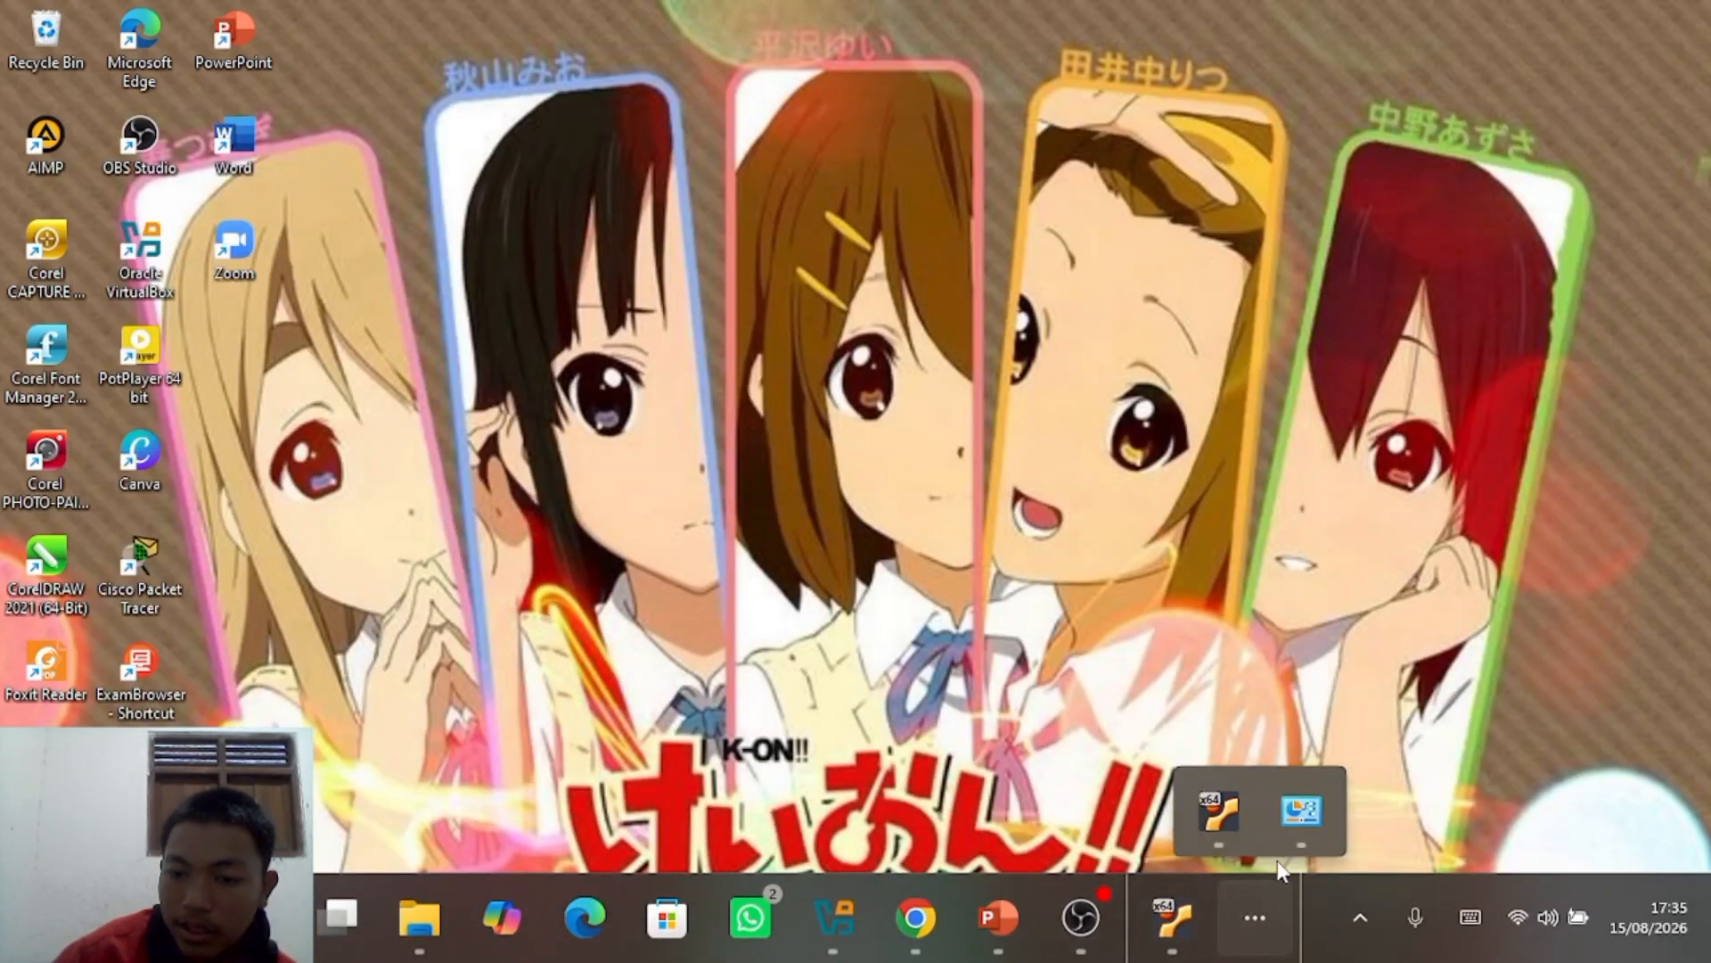
left_click(1301, 827)
left_click(1601, 188)
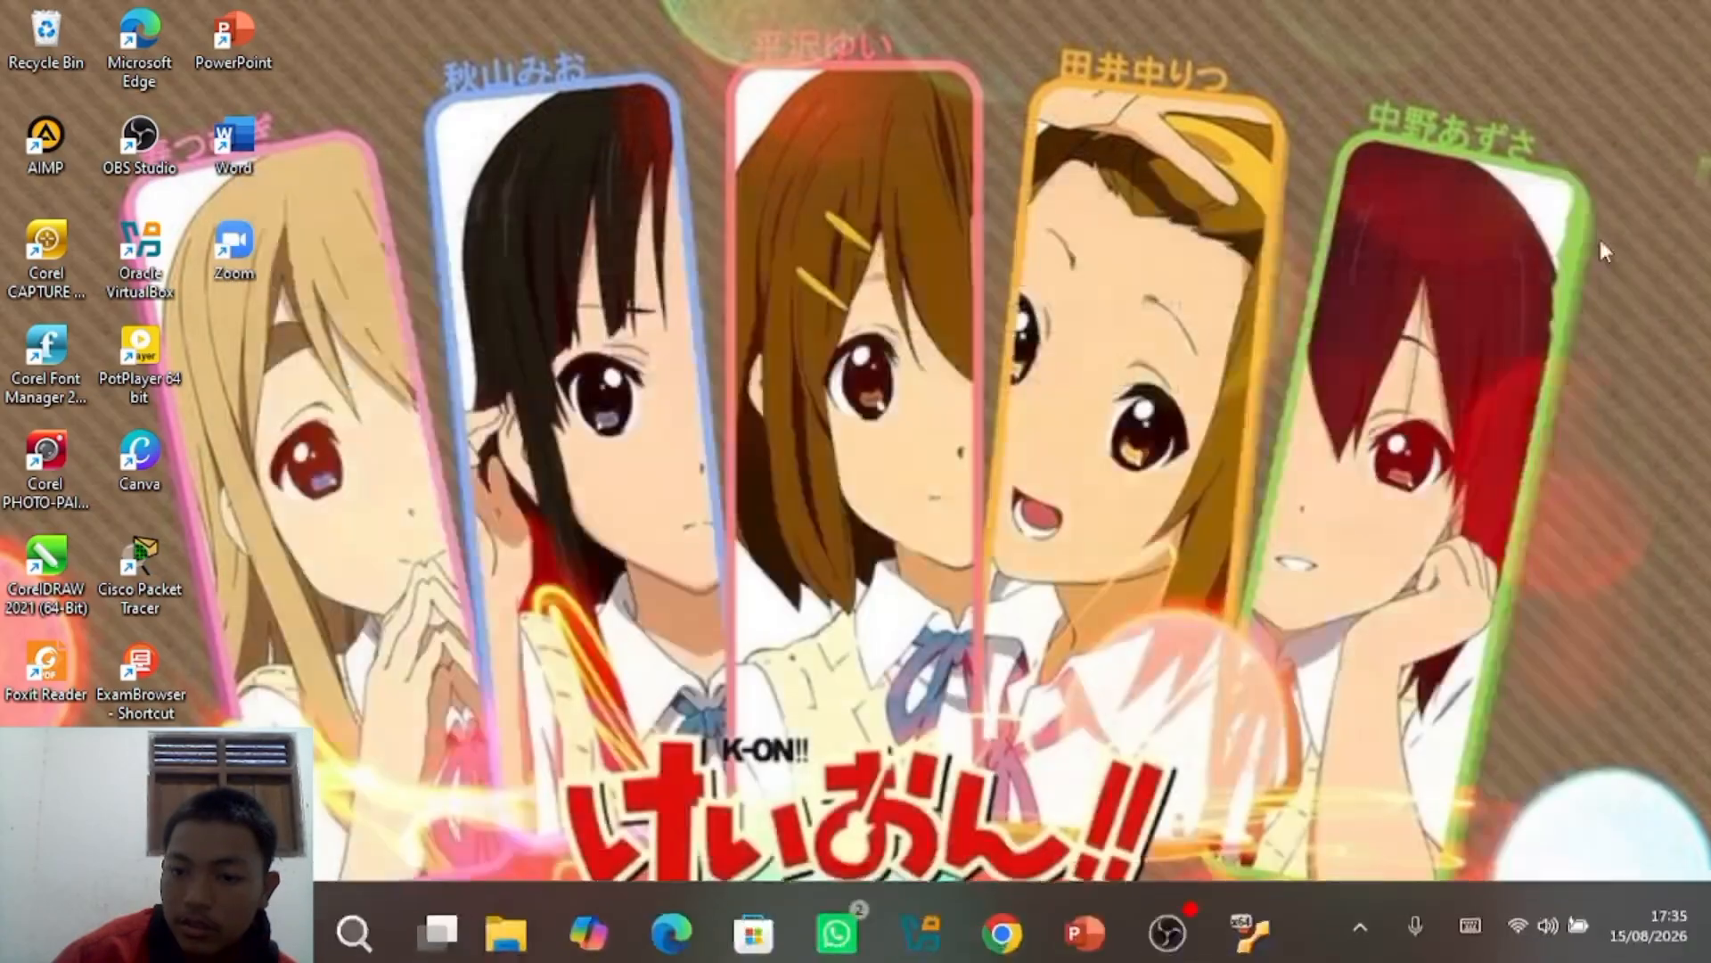
Step: Present the PowerPoint deck up to the Mode Host-Only Adapter slide, then exit the show
mouse_move(1173, 917)
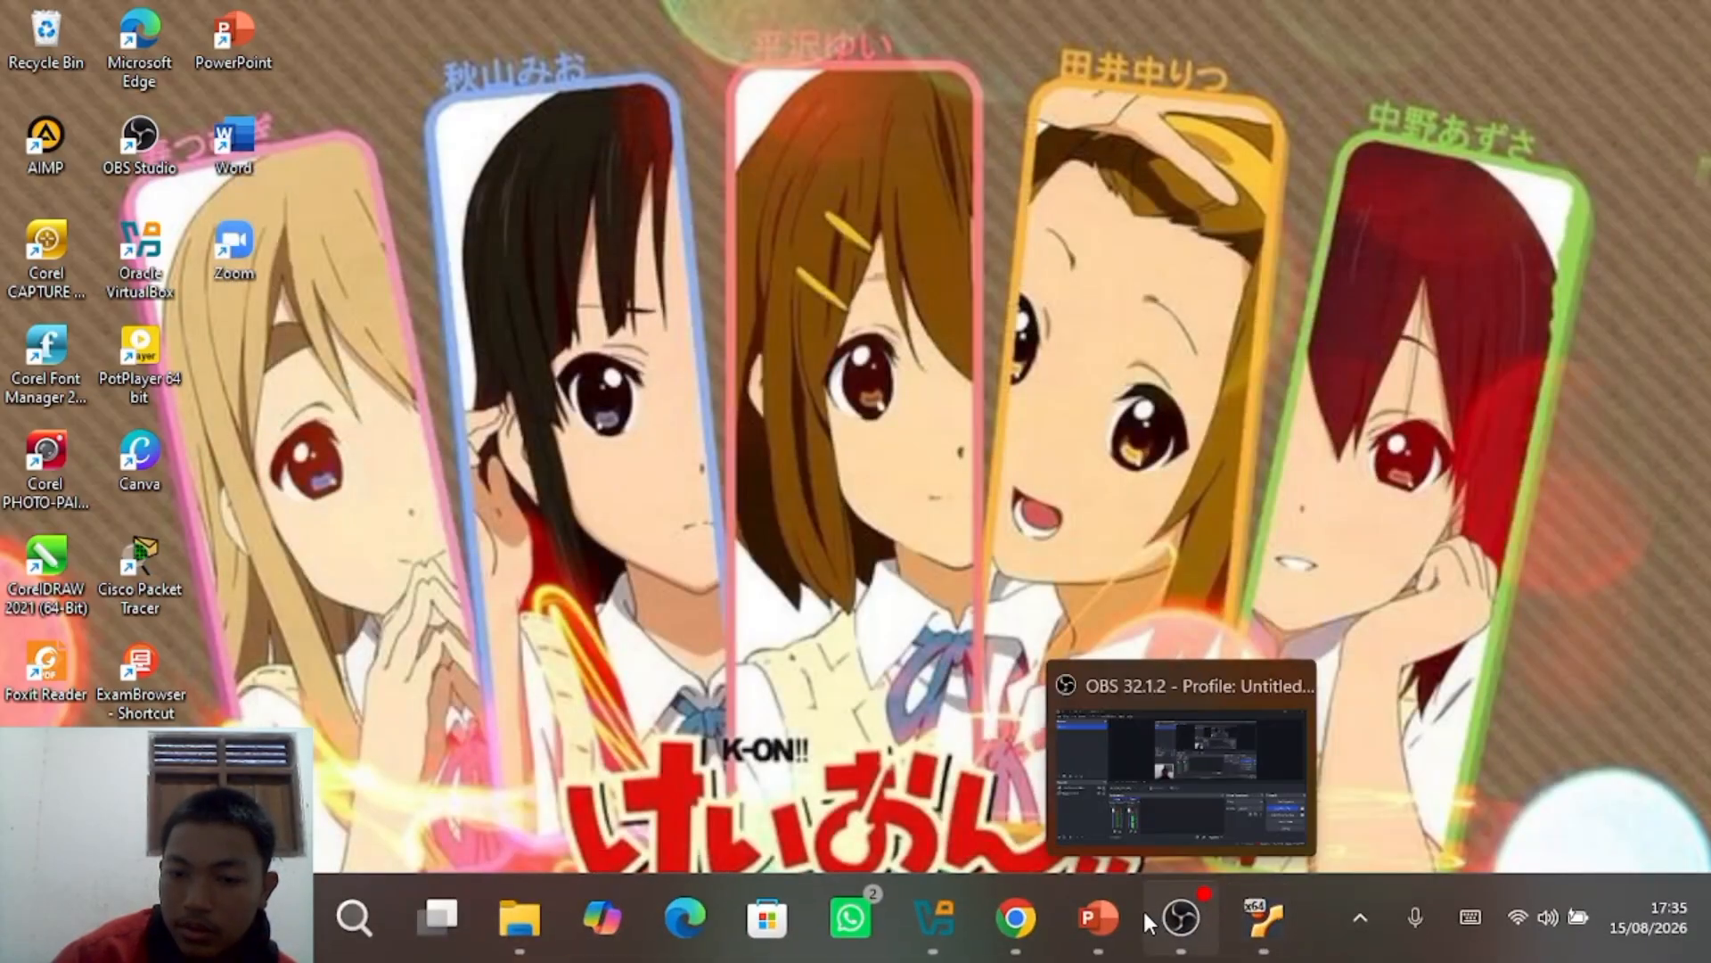
left_click(1106, 916)
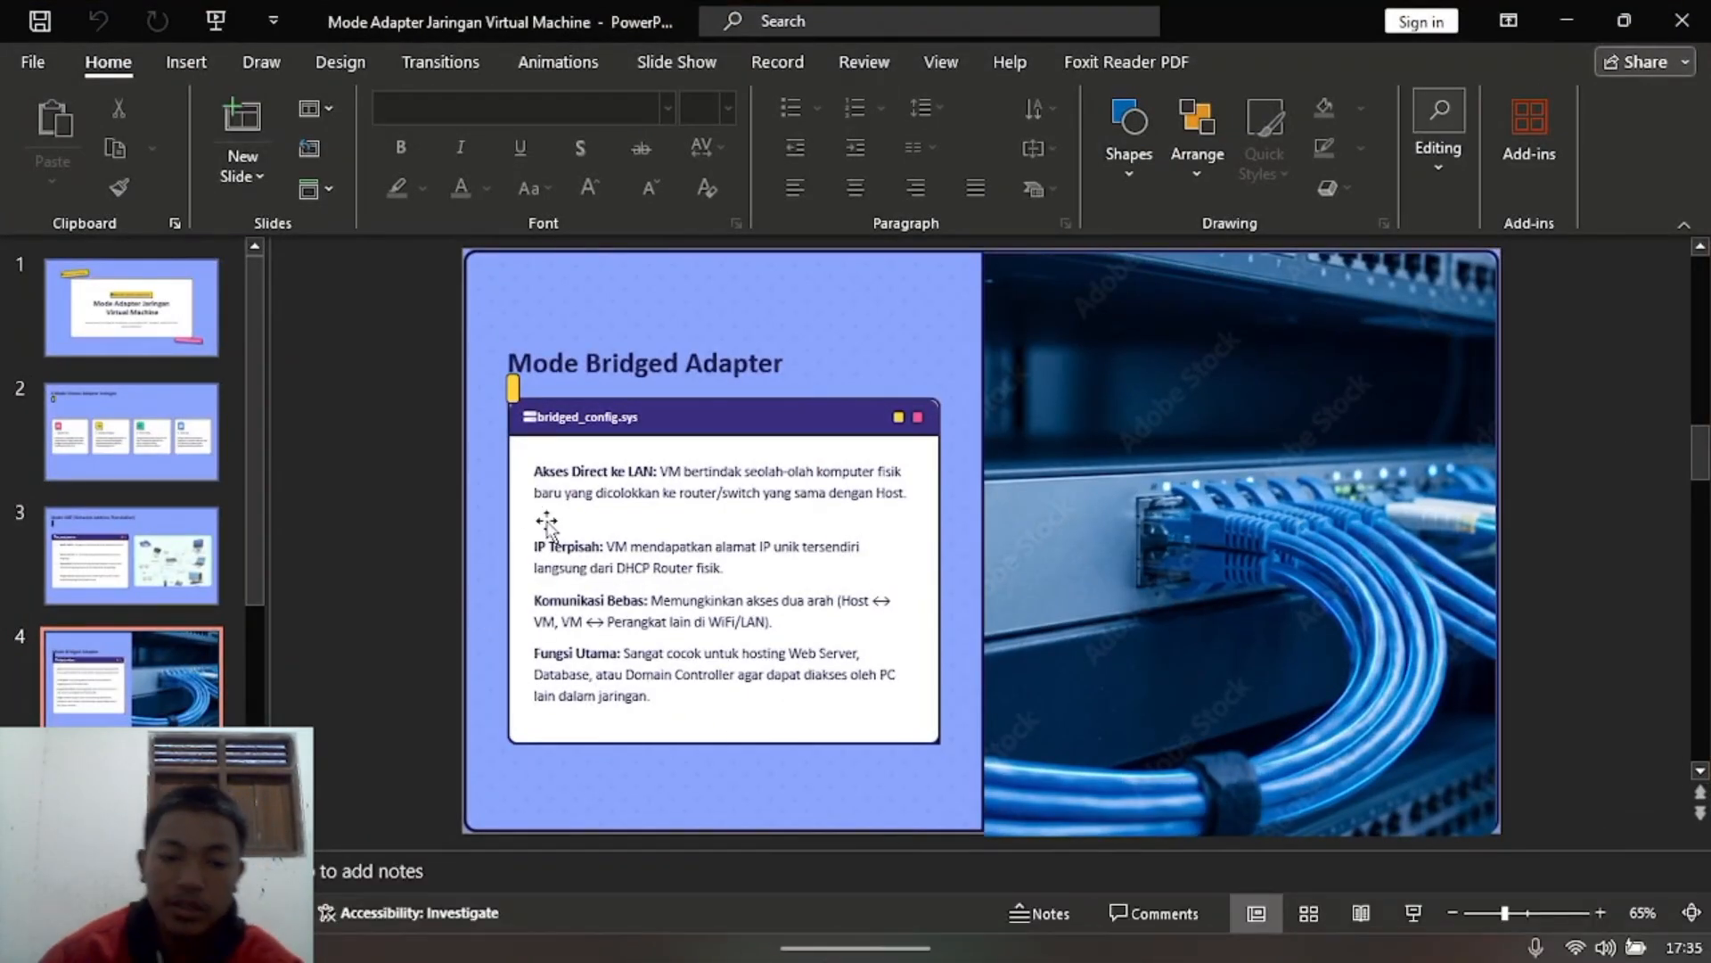
key("F5")
key("Right")
key("Right")
key("Right")
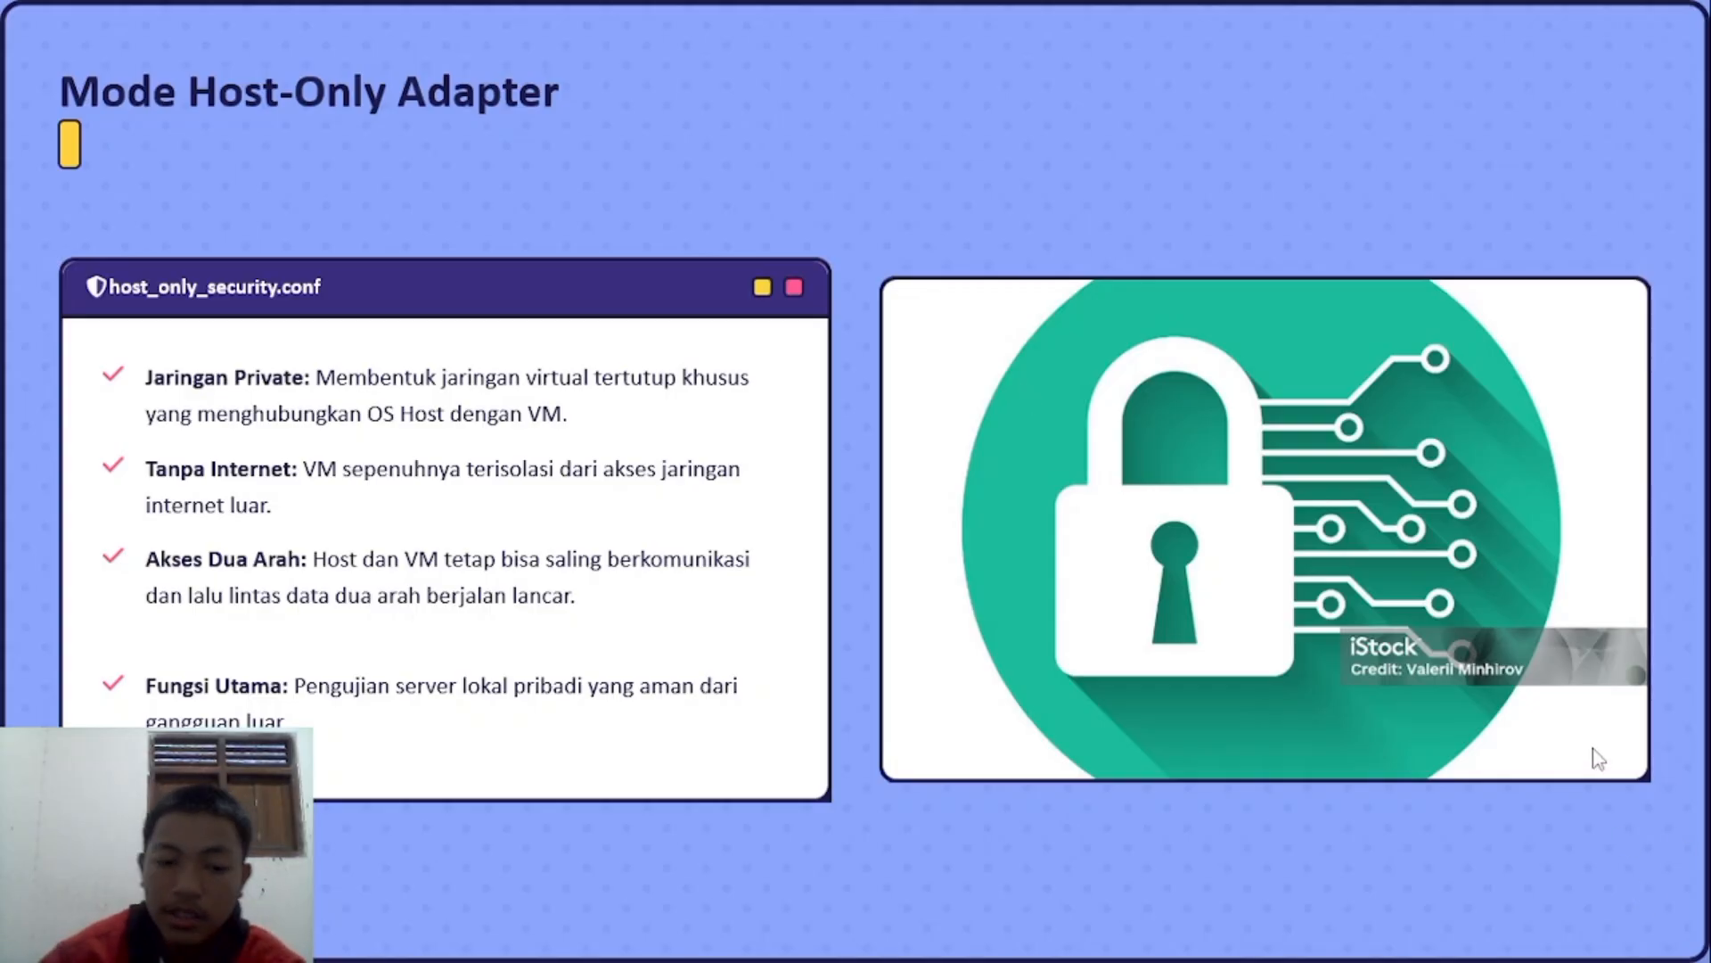
key("Escape")
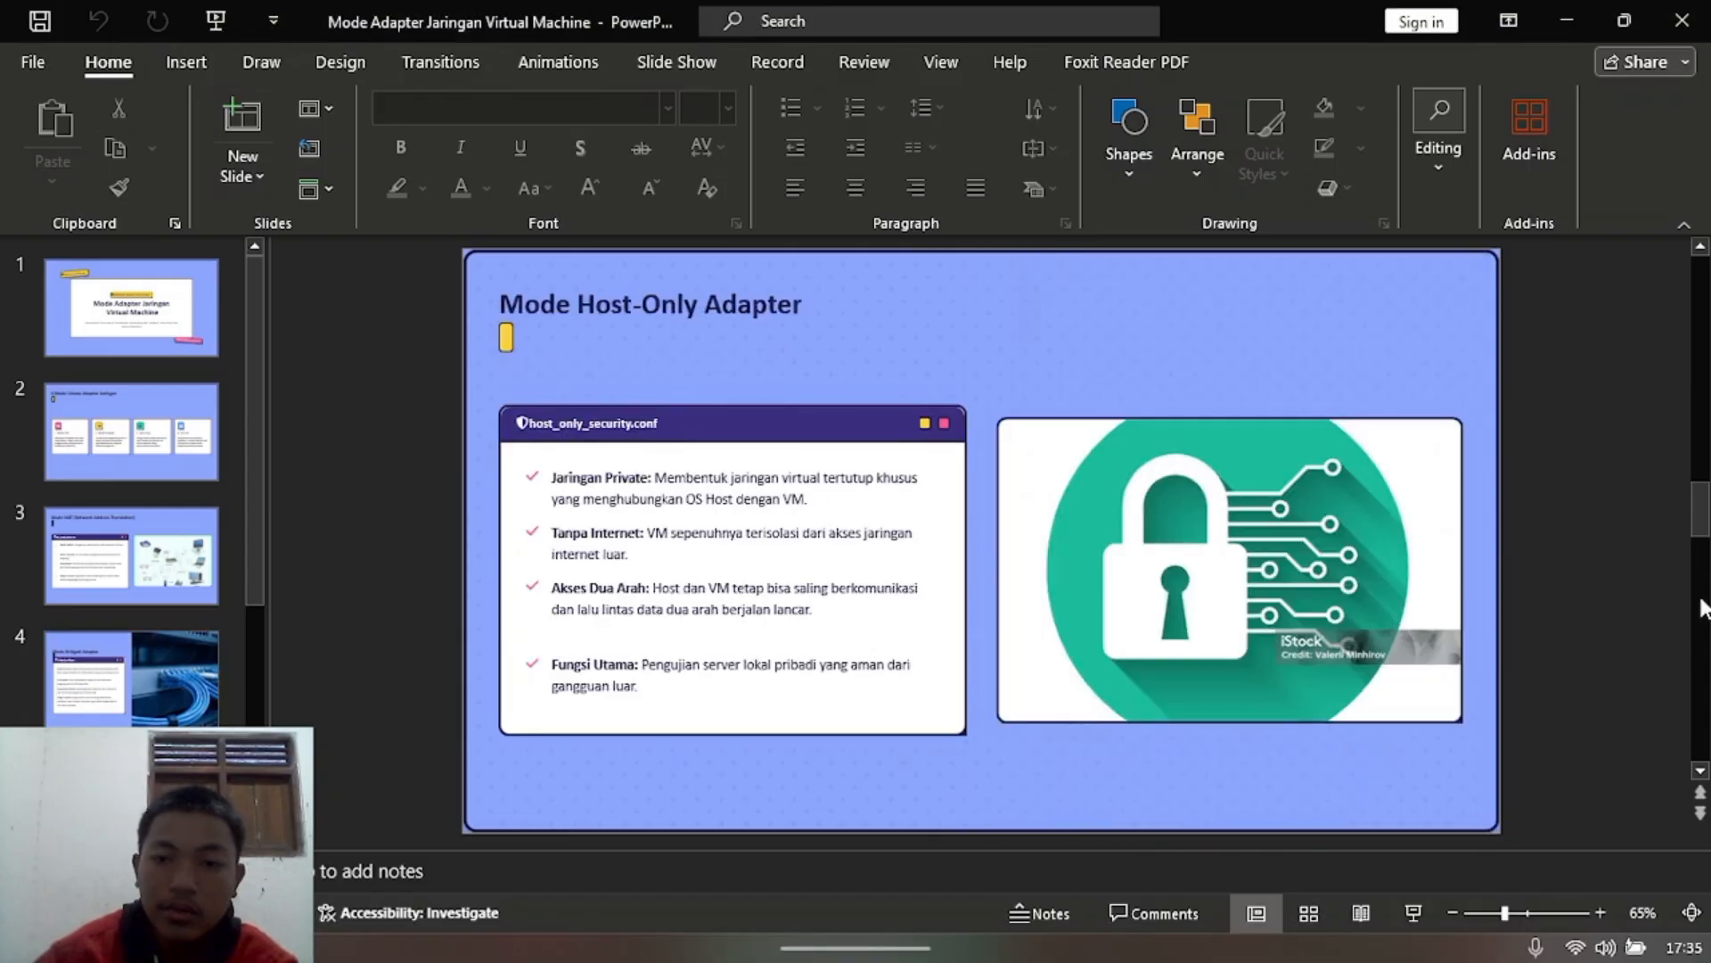
Step: Set the Snapshot 2 VM's Adapter 1 to Host-only Adapter in VirtualBox Manager and save
left_click(1566, 11)
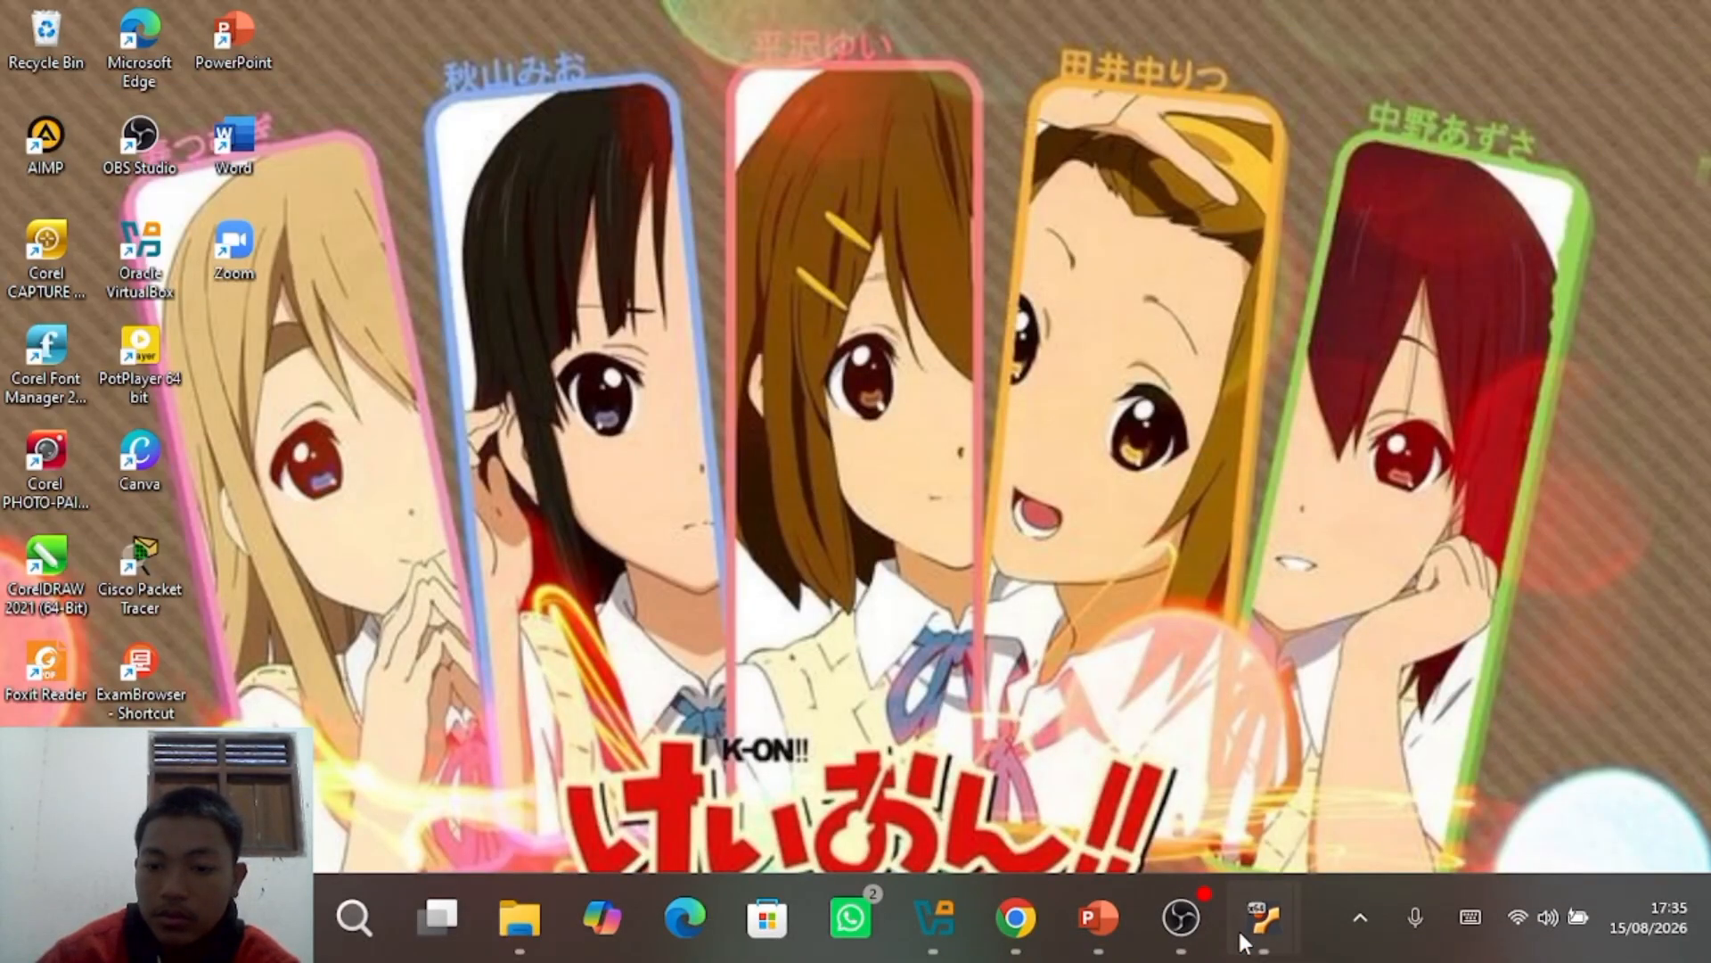
mouse_move(1248, 925)
left_click(1276, 826)
left_click(1563, 8)
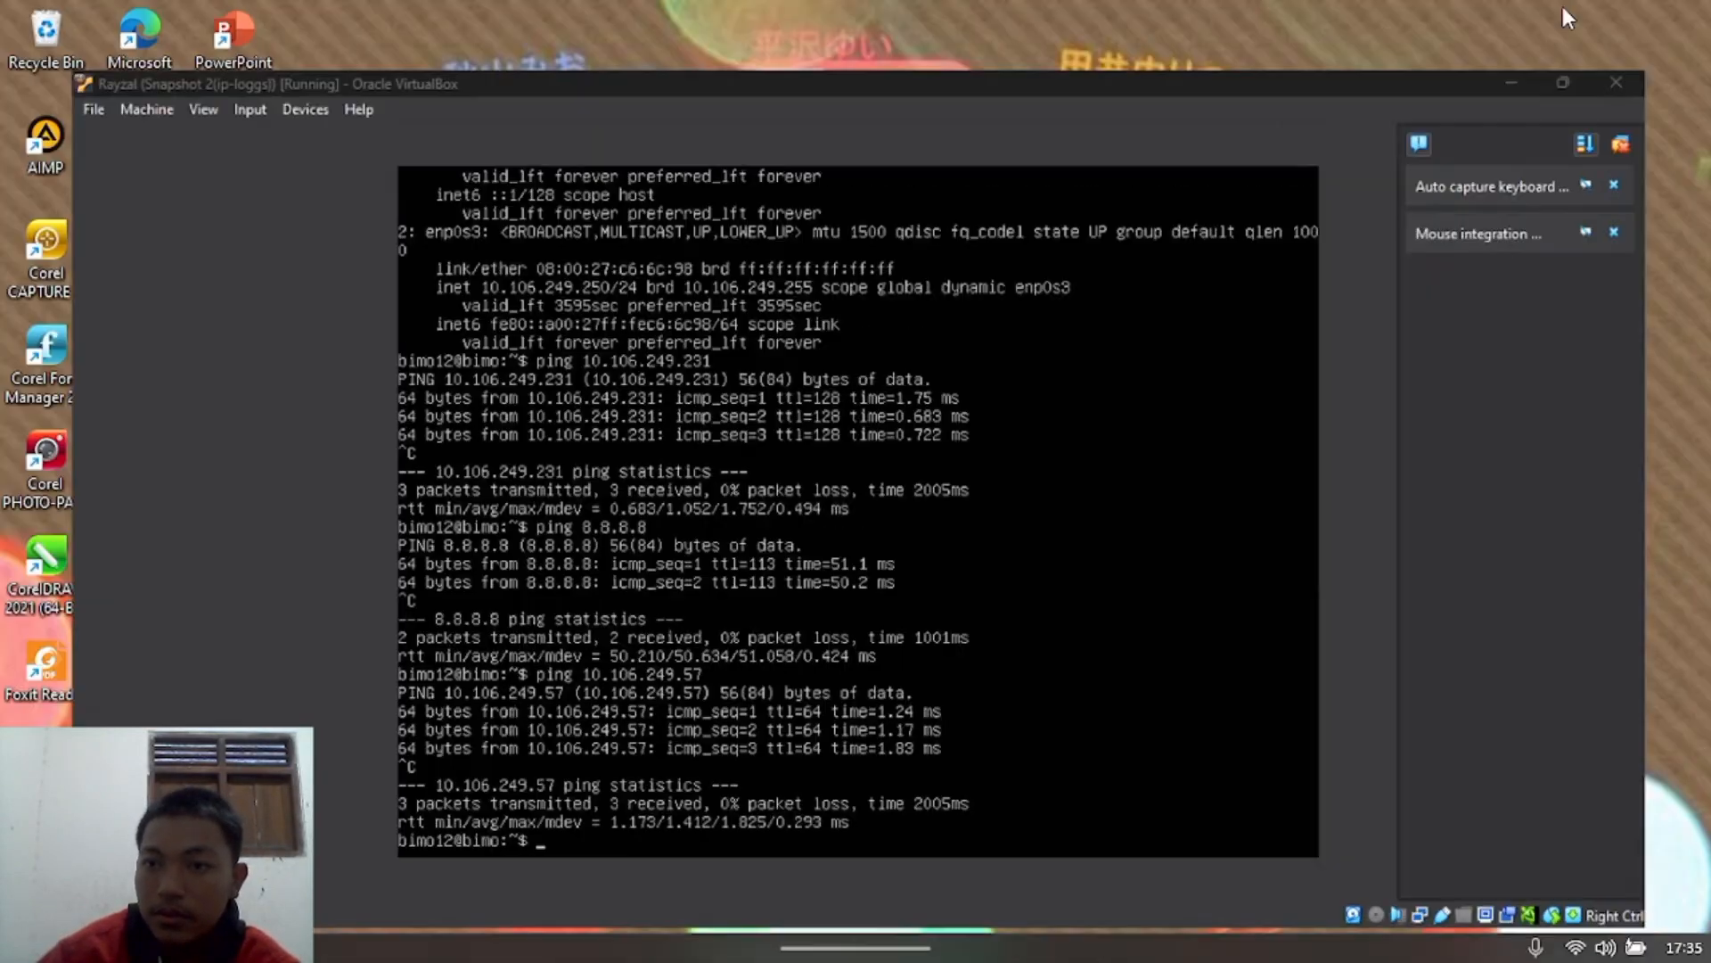
left_click(939, 920)
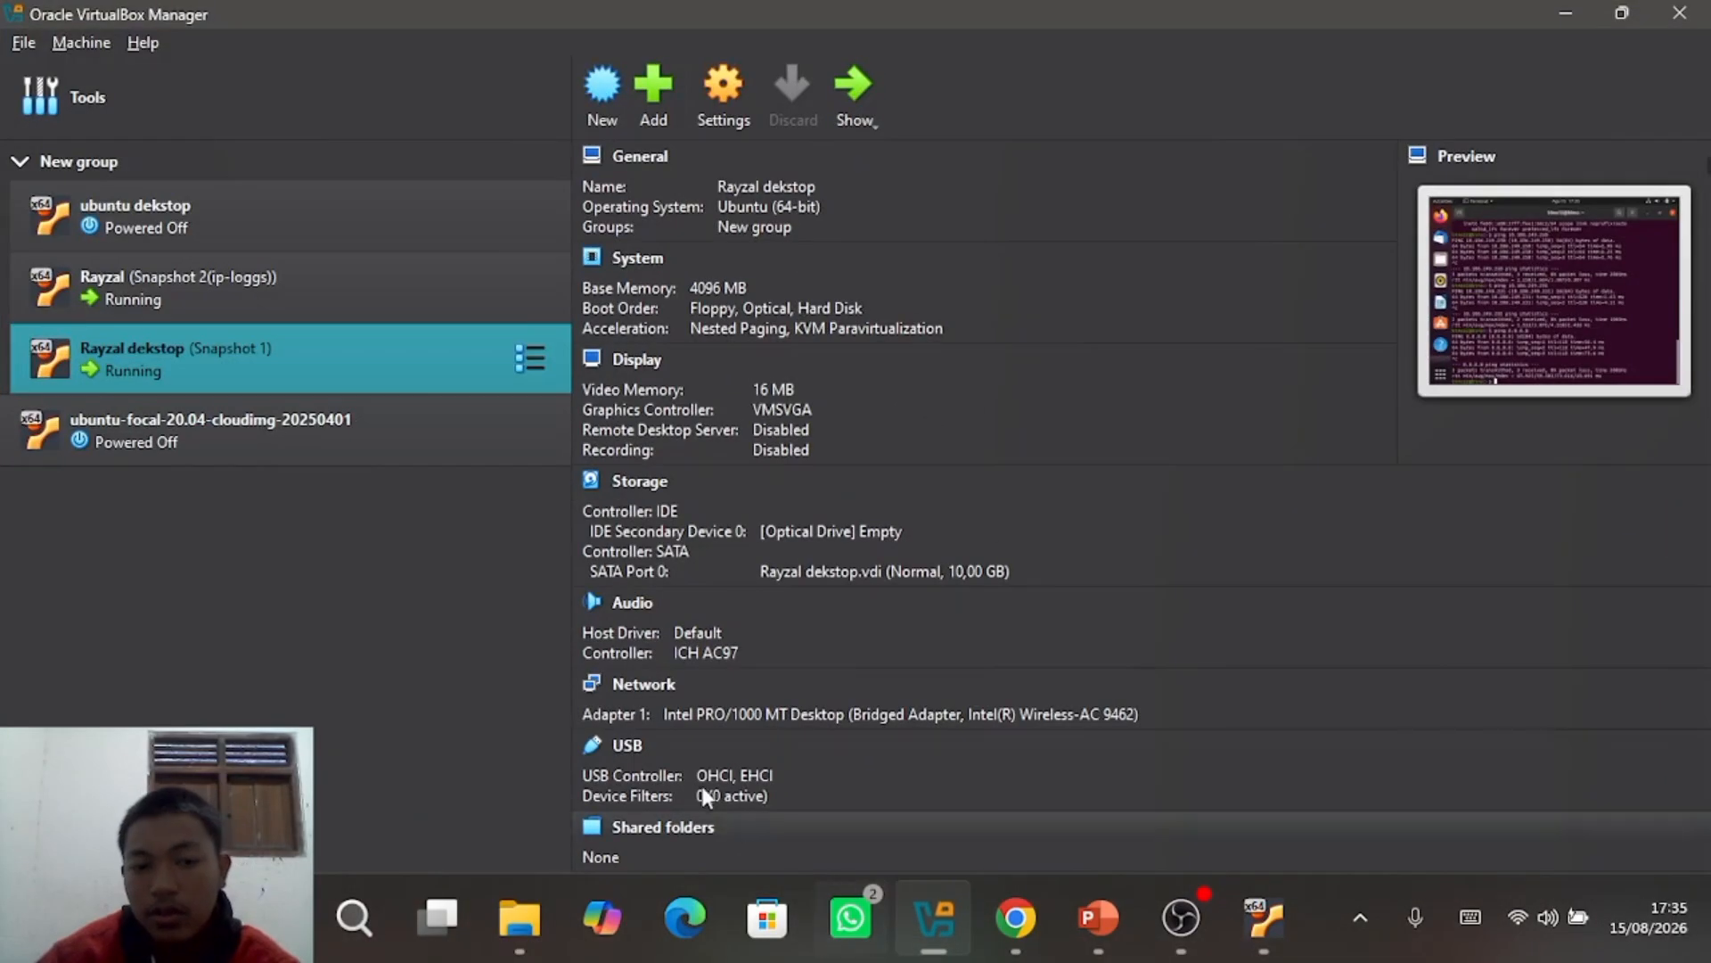
left_click(441, 308)
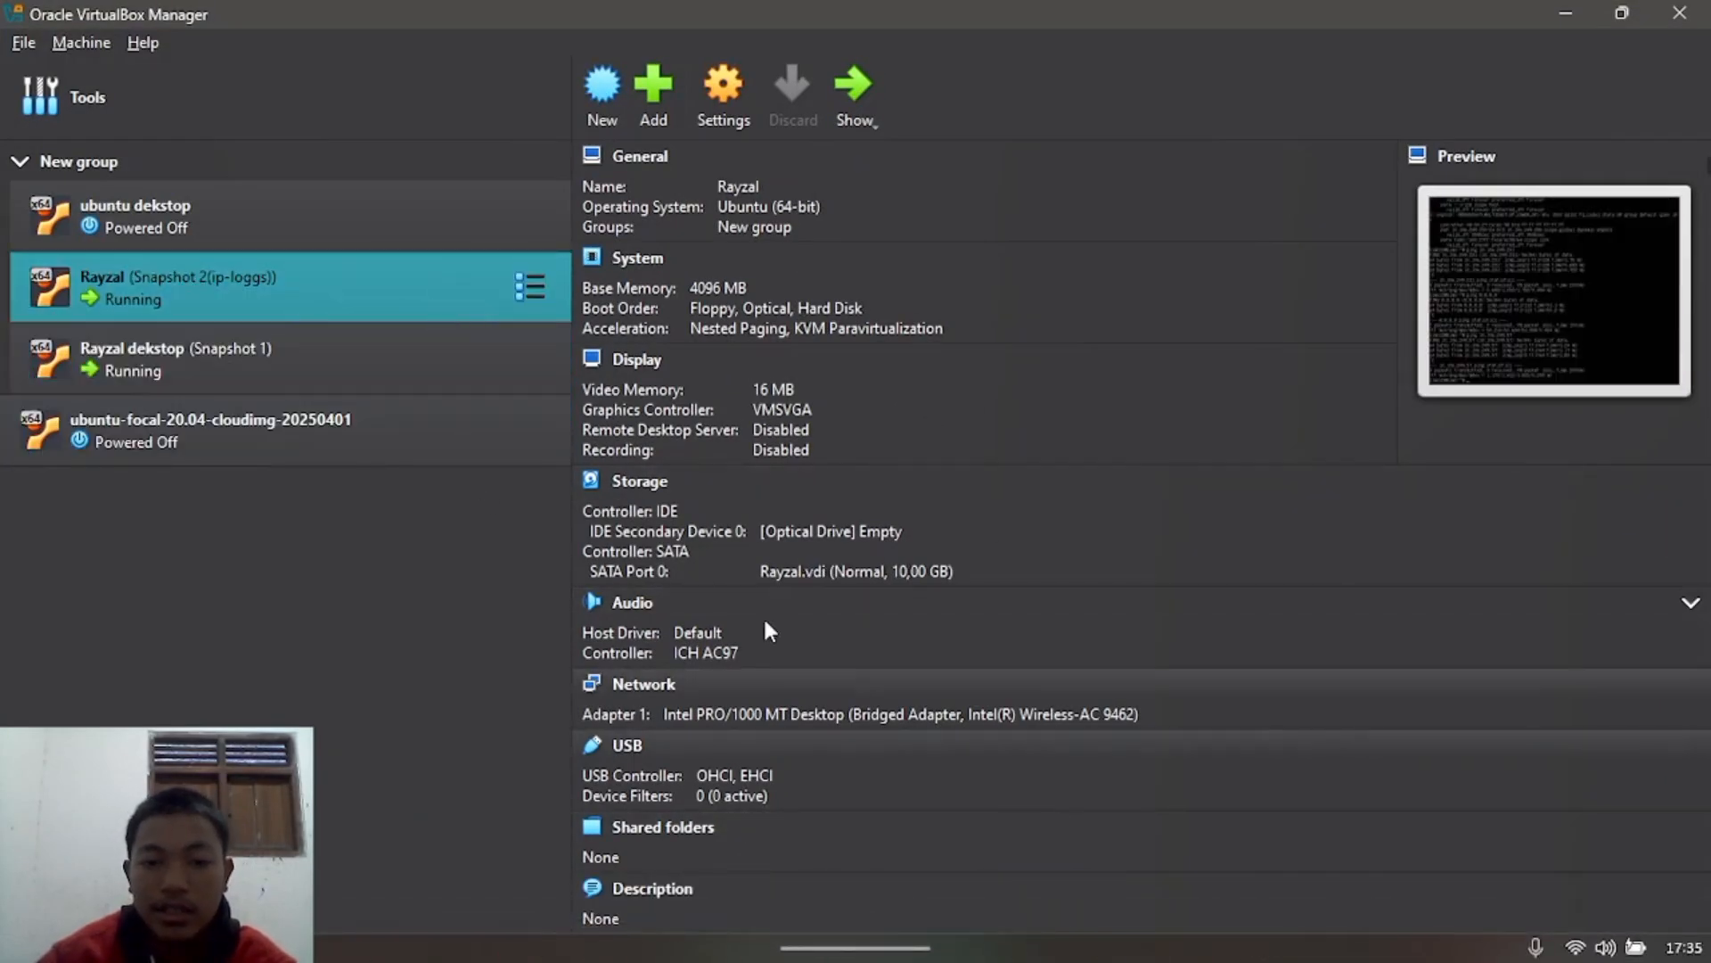
left_click(729, 100)
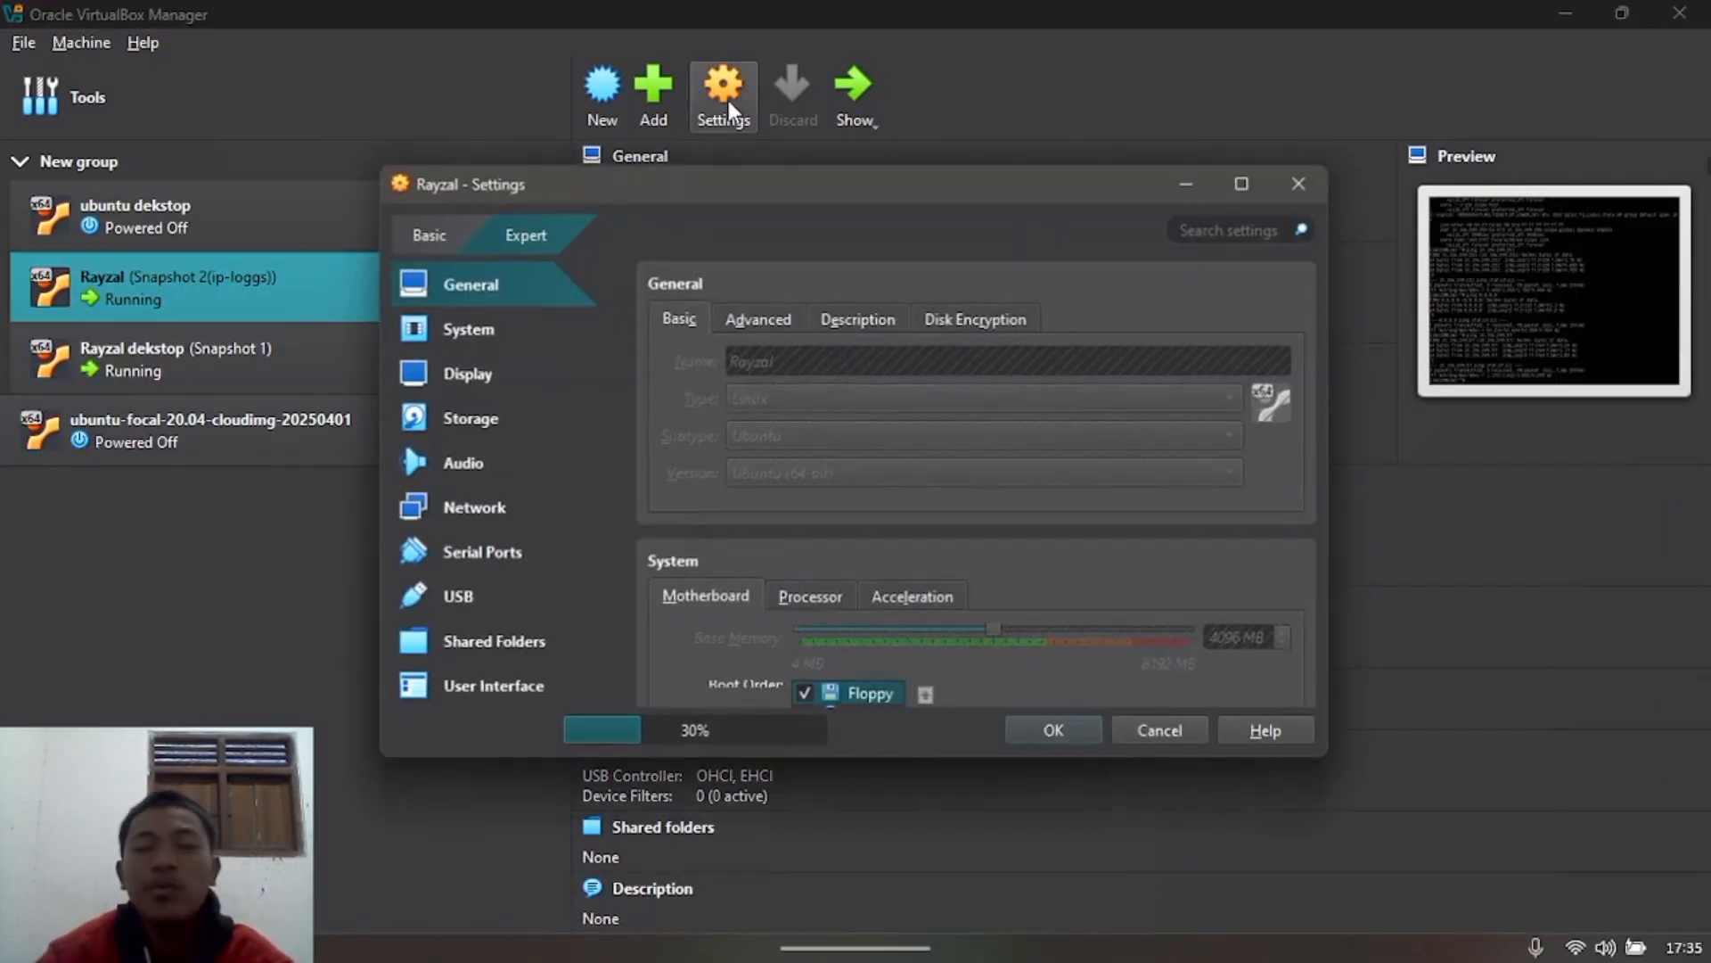
left_click(465, 510)
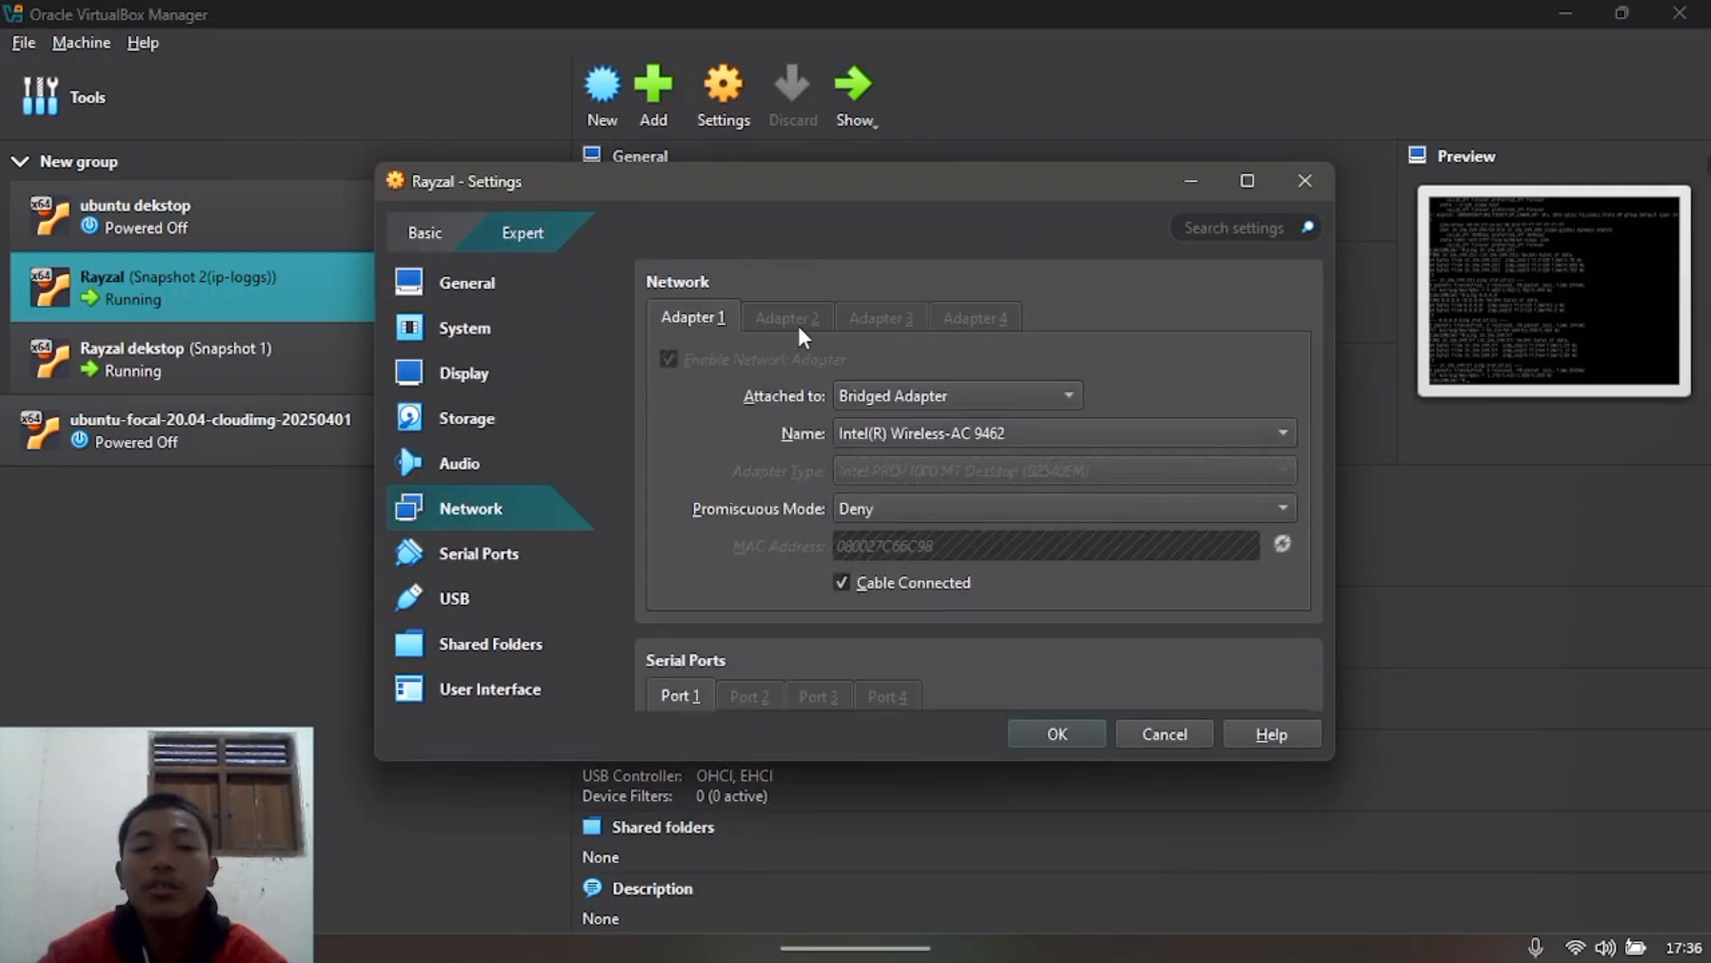
left_click(893, 394)
left_click(902, 456)
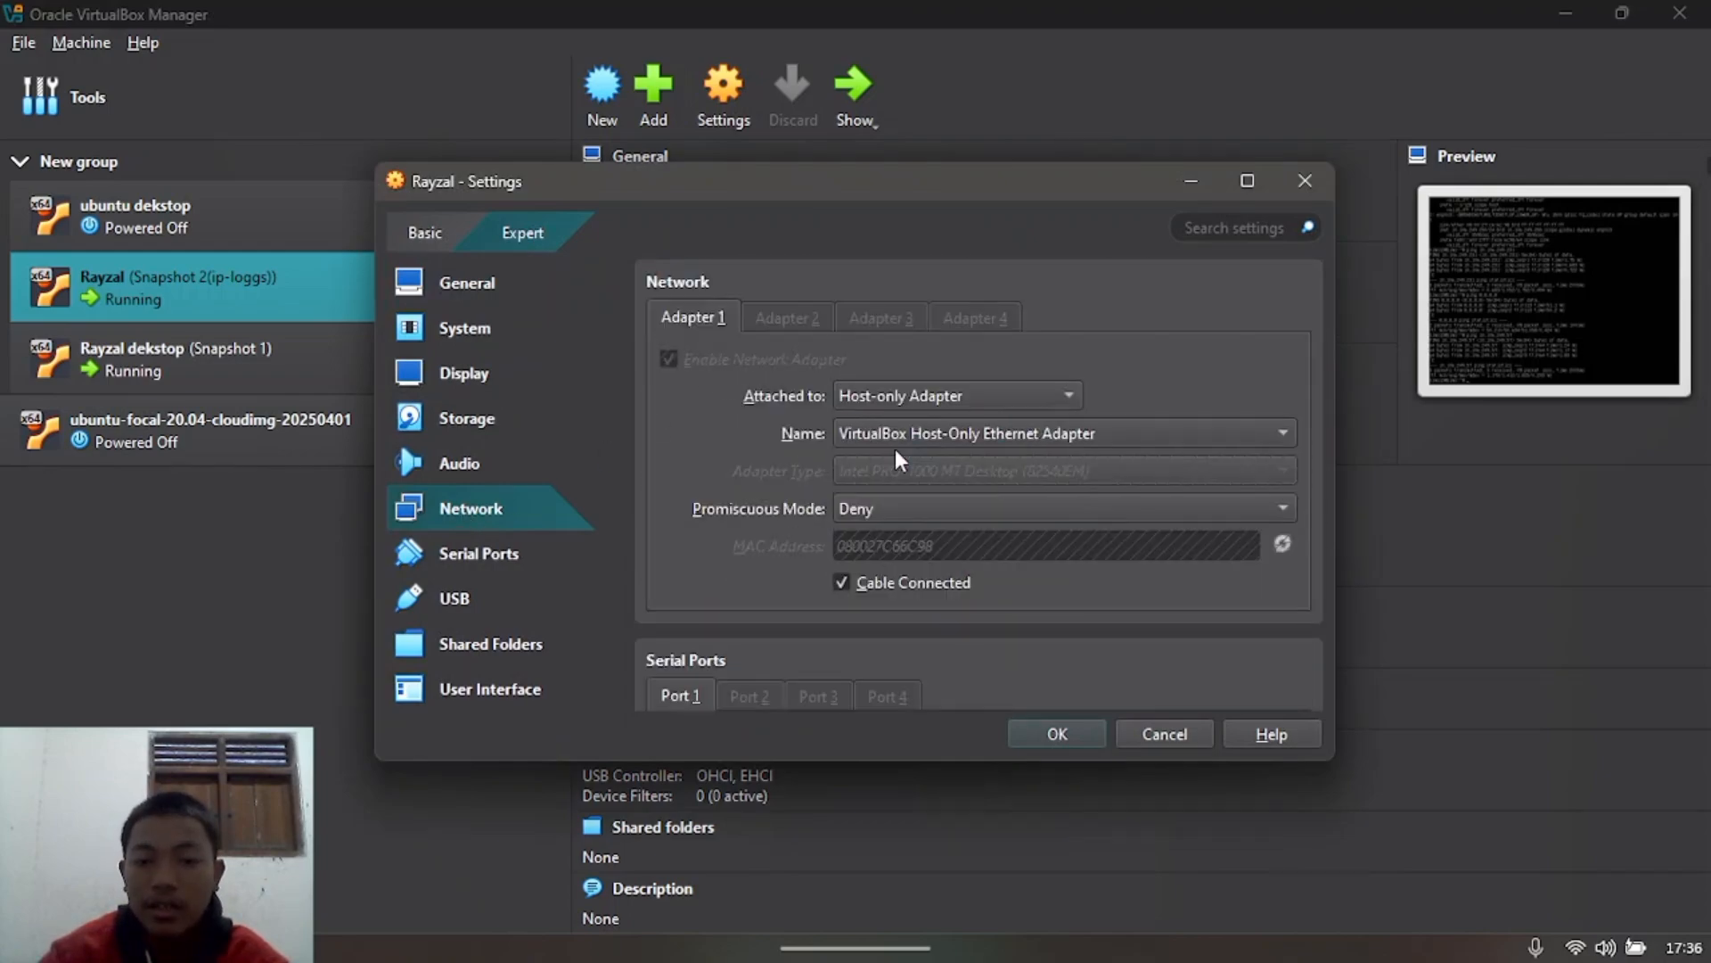
left_click(1068, 735)
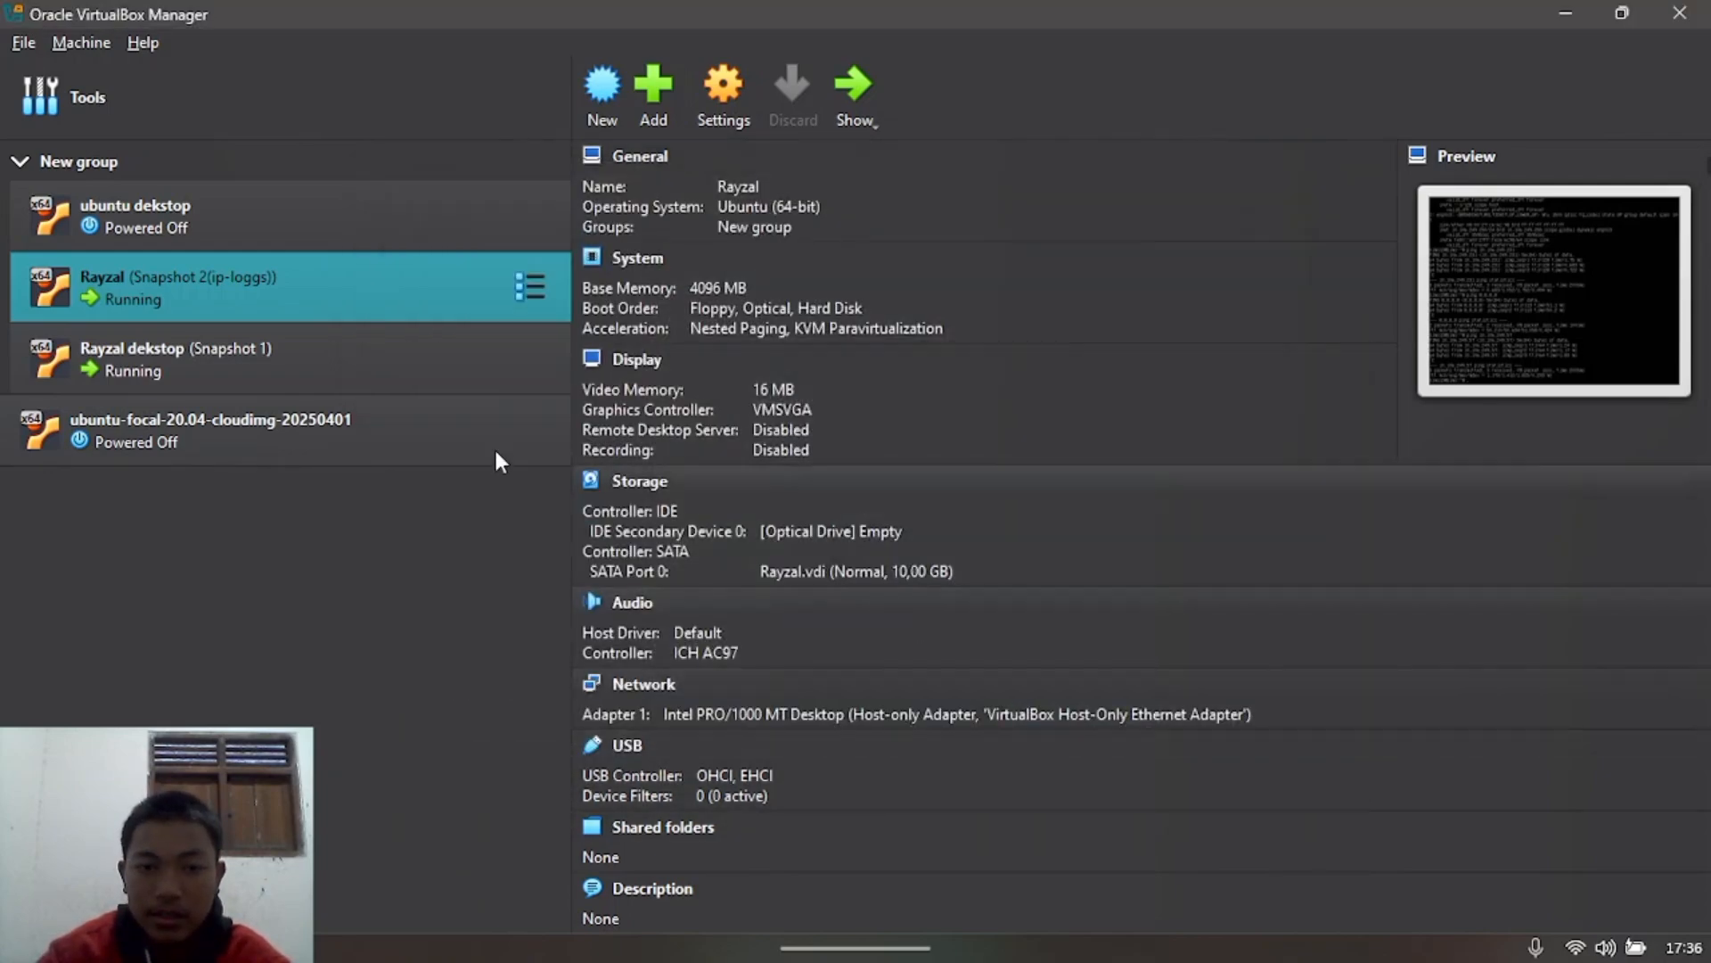
Step: Switch the Snapshot 1 desktop VM's adapter to Host-only Adapter and save
left_click(377, 373)
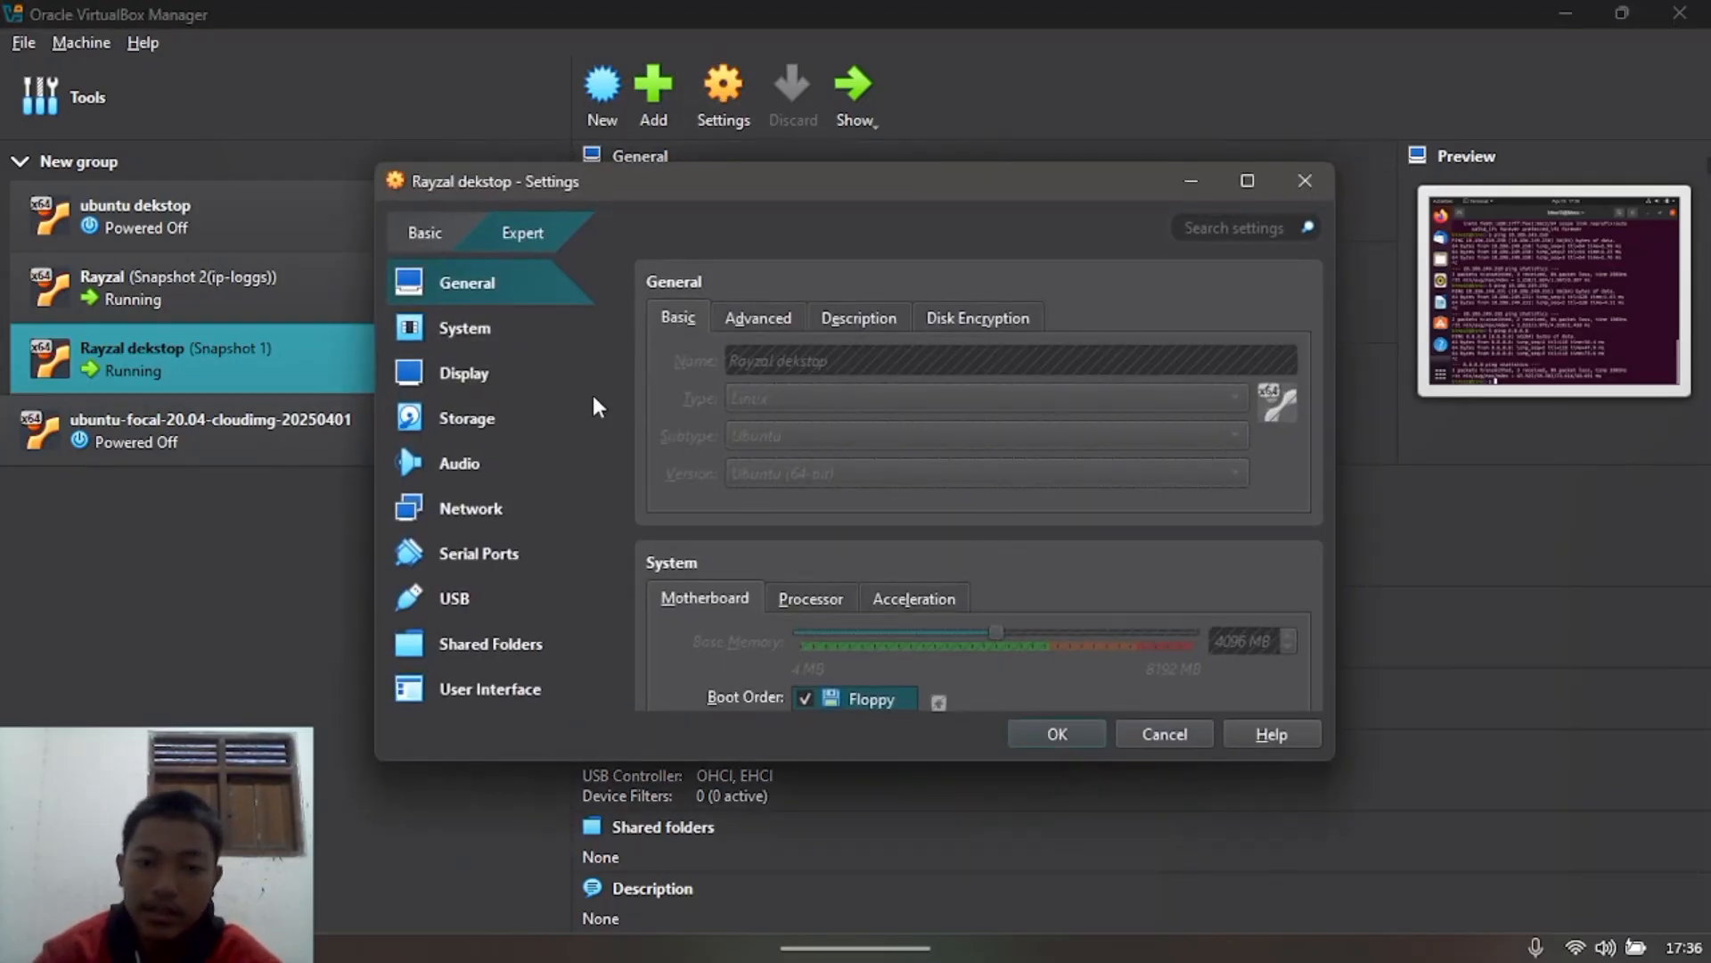
left_click(508, 499)
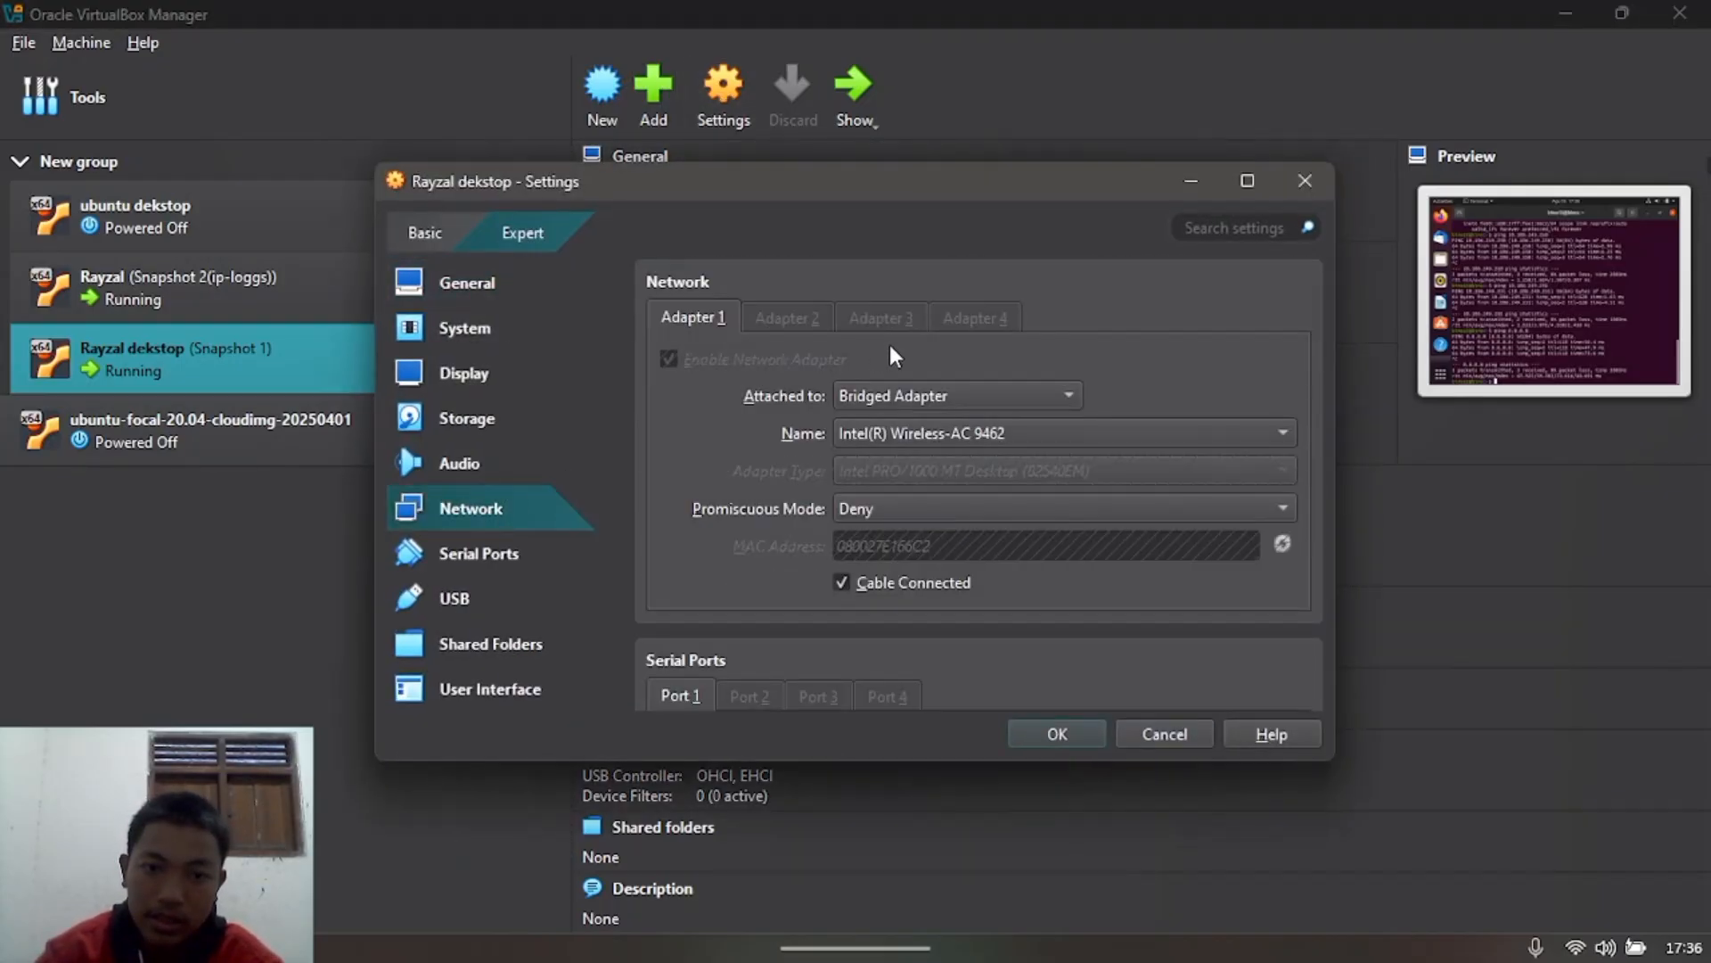
left_click(887, 405)
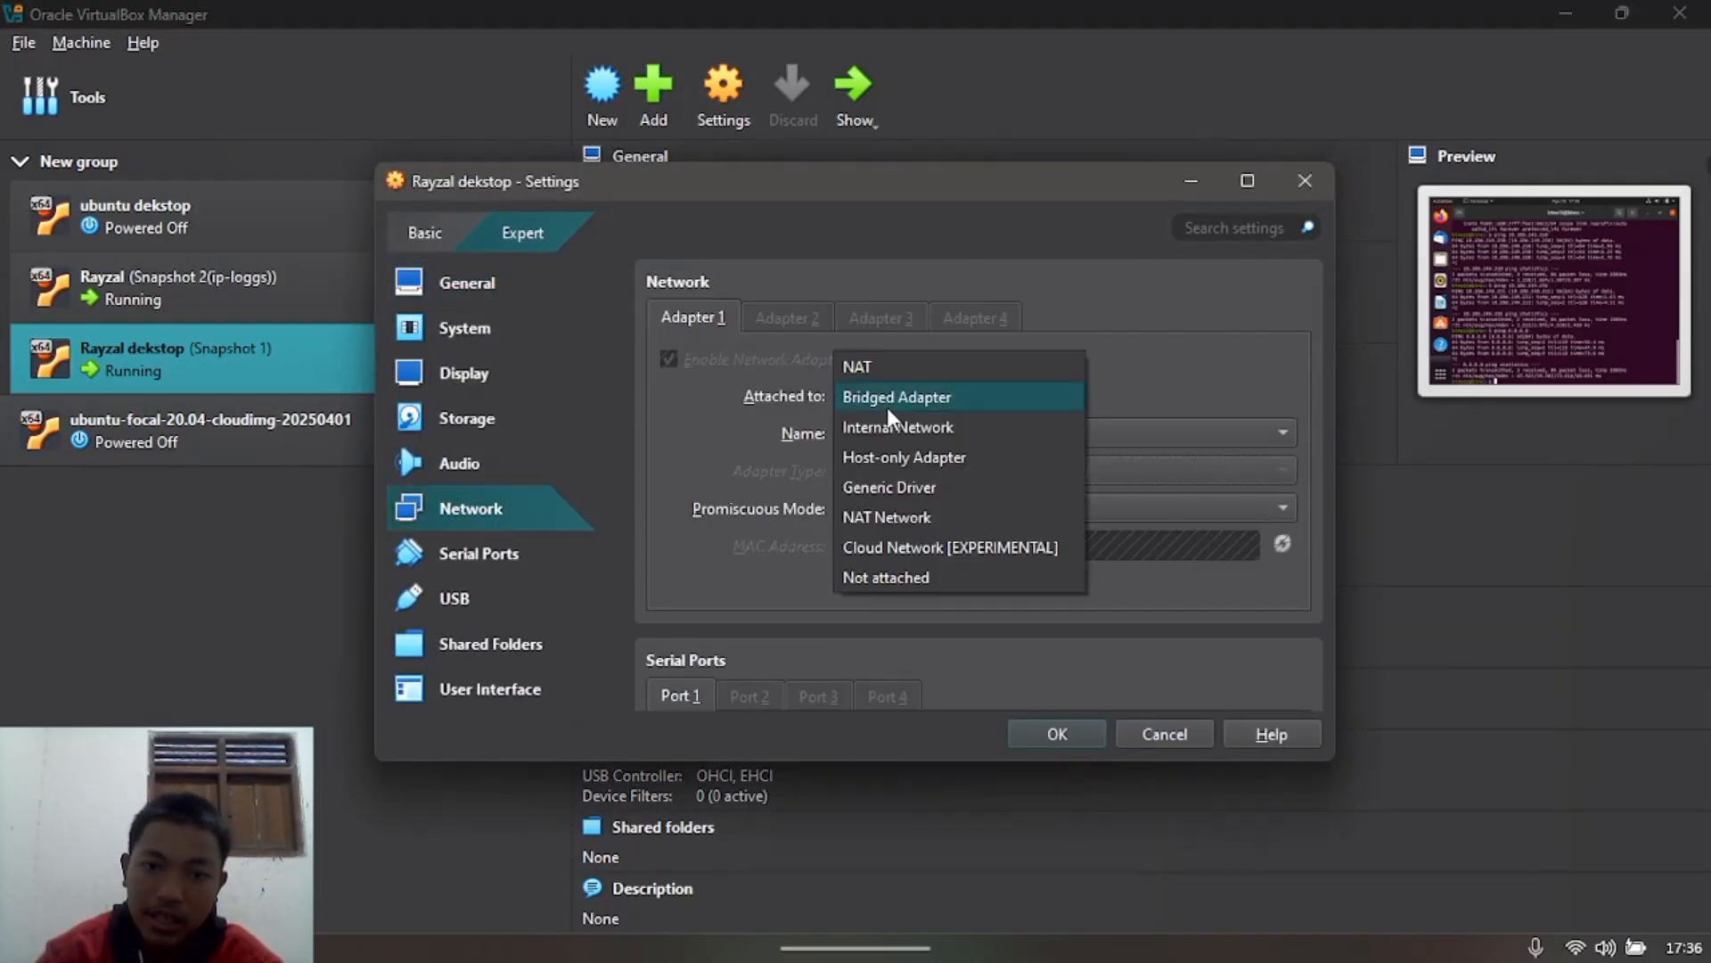
left_click(907, 459)
left_click(1061, 732)
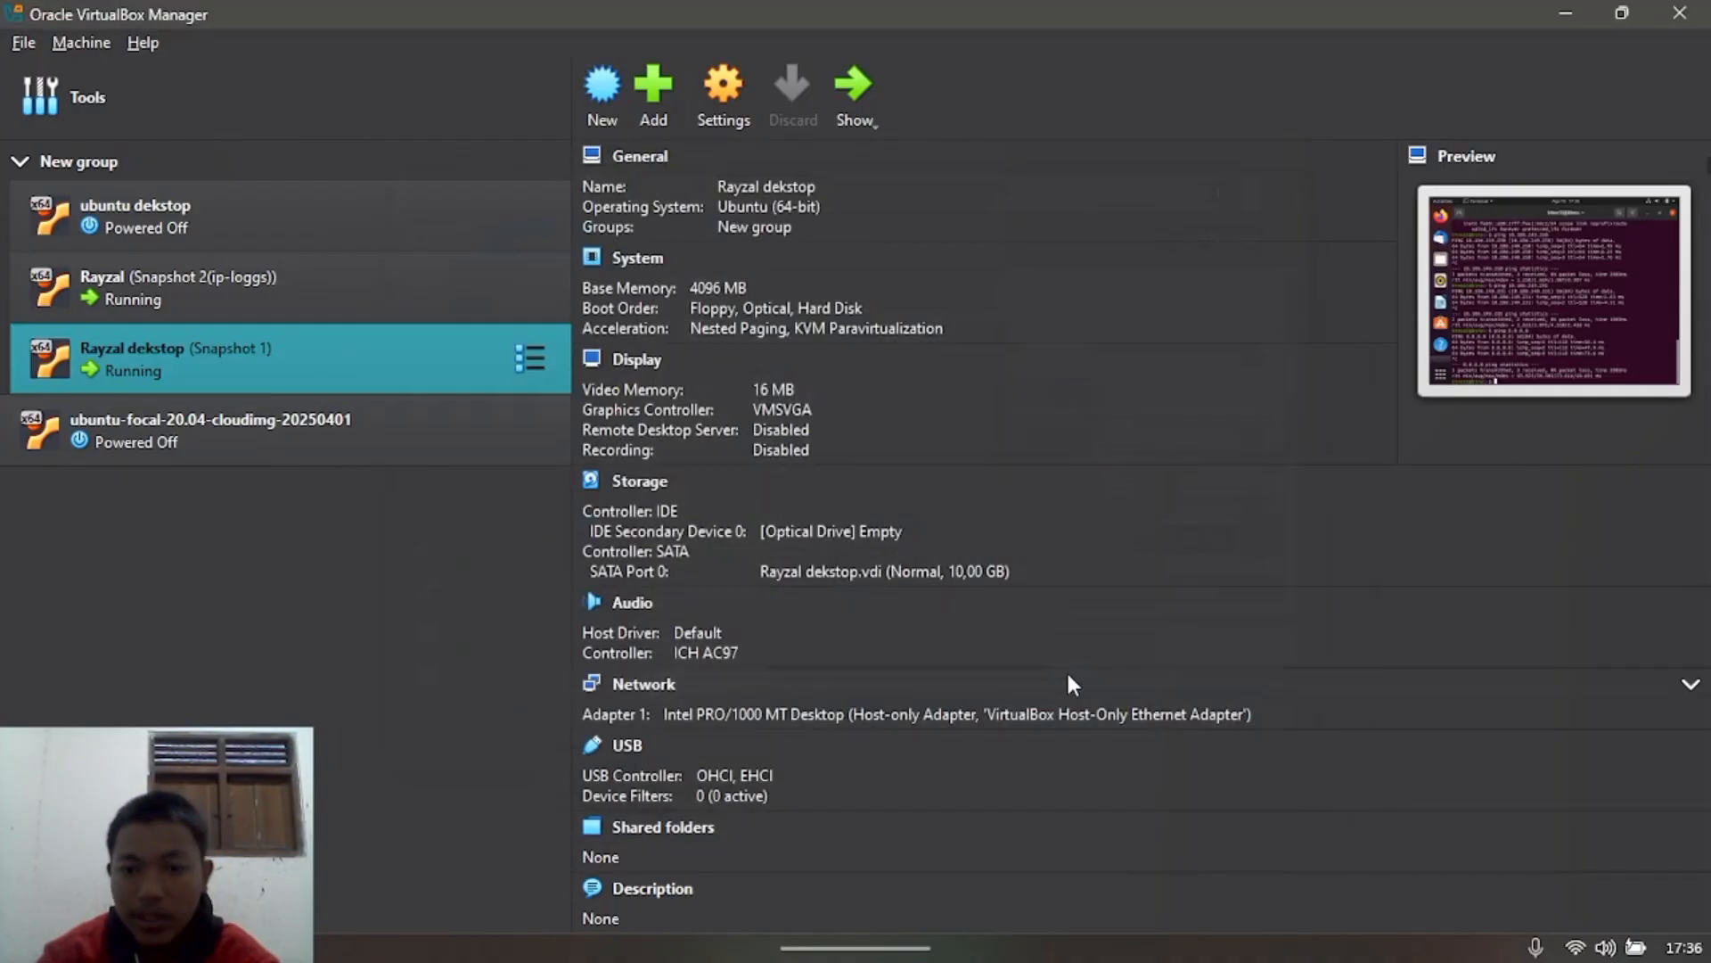
left_click(1567, 14)
Step: In the server VM, release the DHCP lease with 'sudo dhclient -r enp0s3'
mouse_move(1264, 918)
left_click(1196, 831)
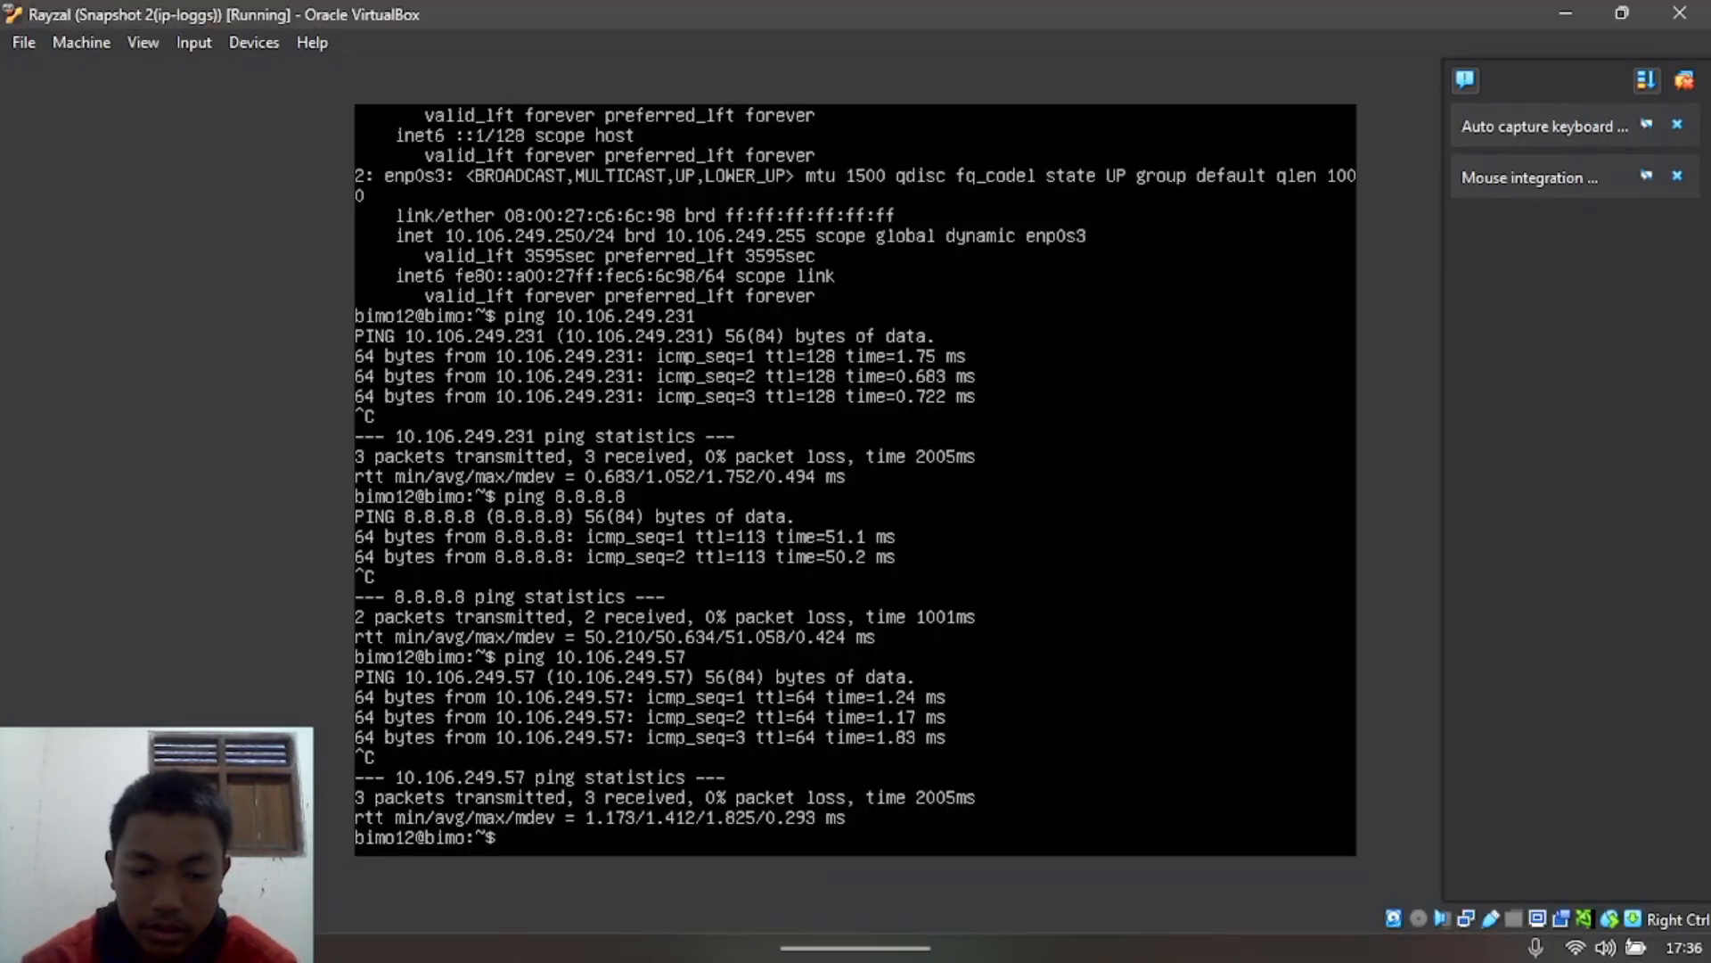
type("sudo ")
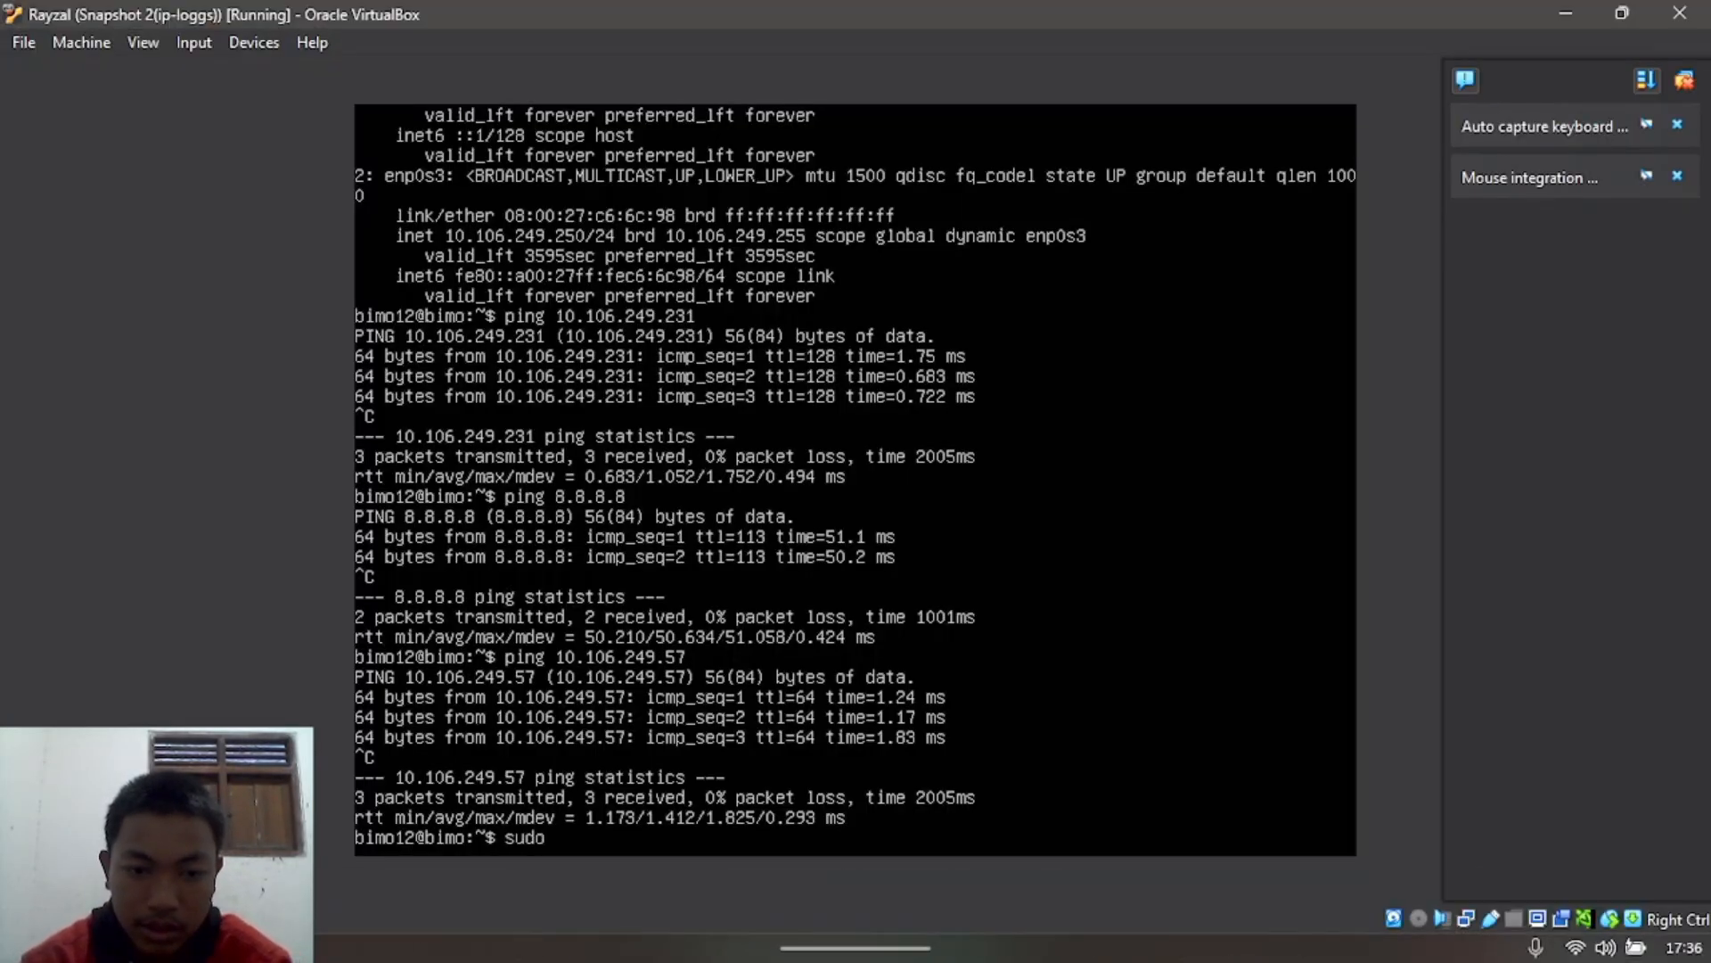
type("dhc")
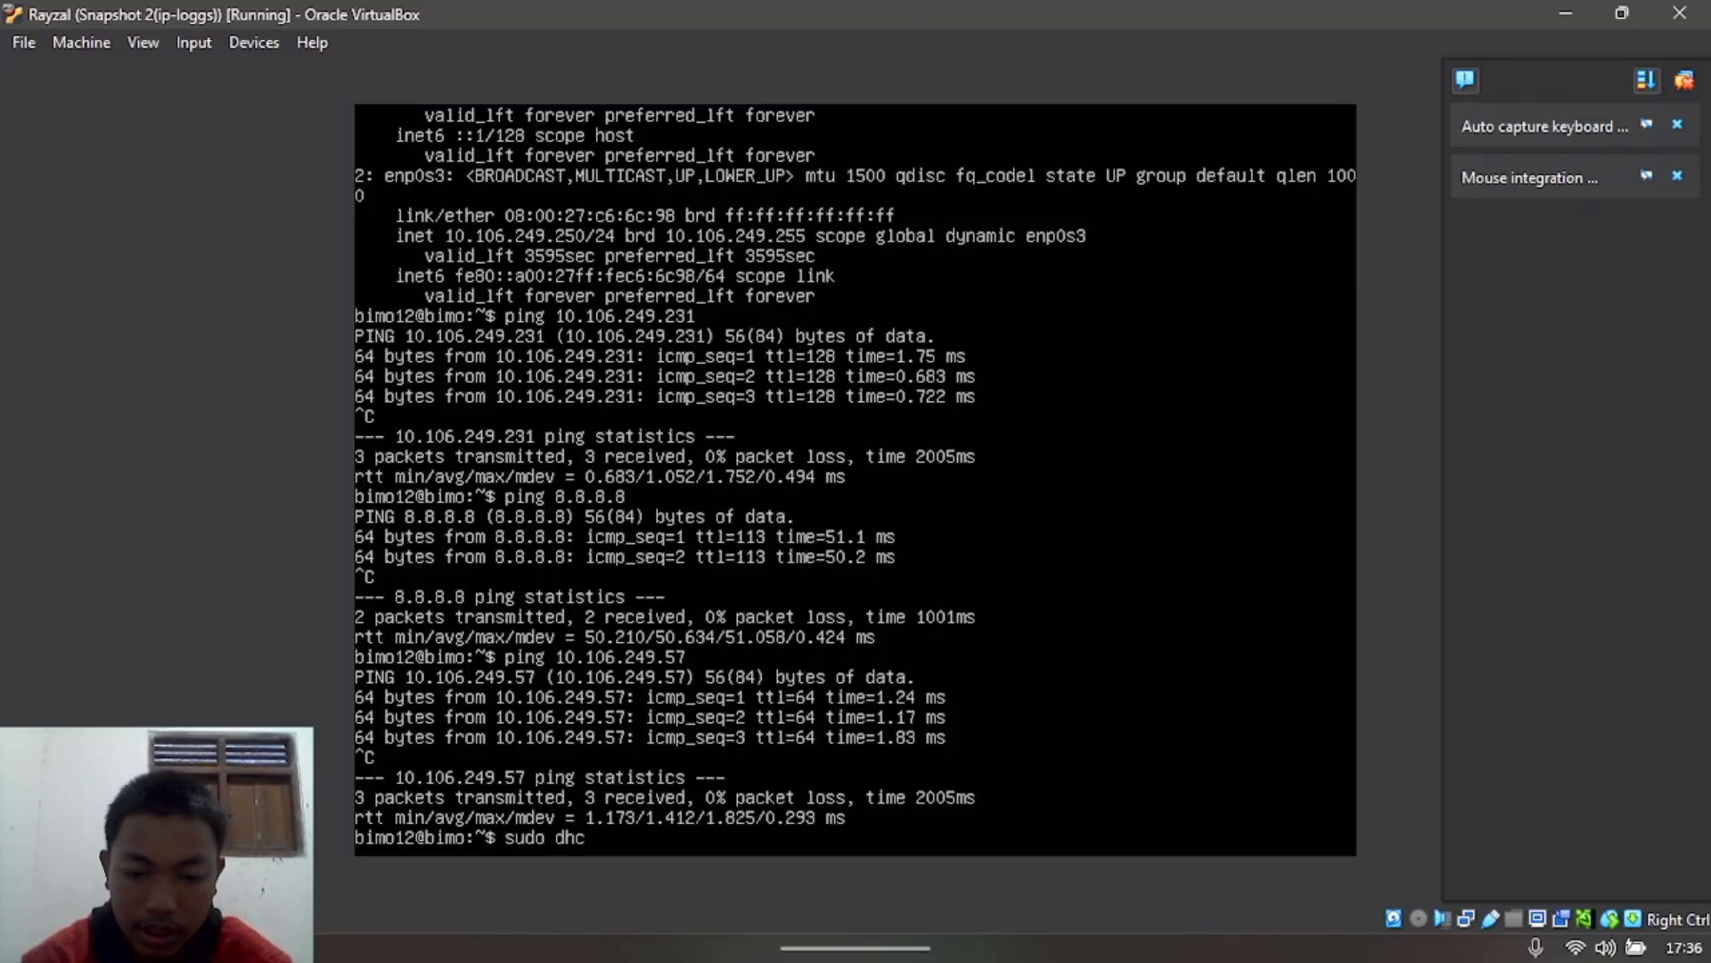
type("lient")
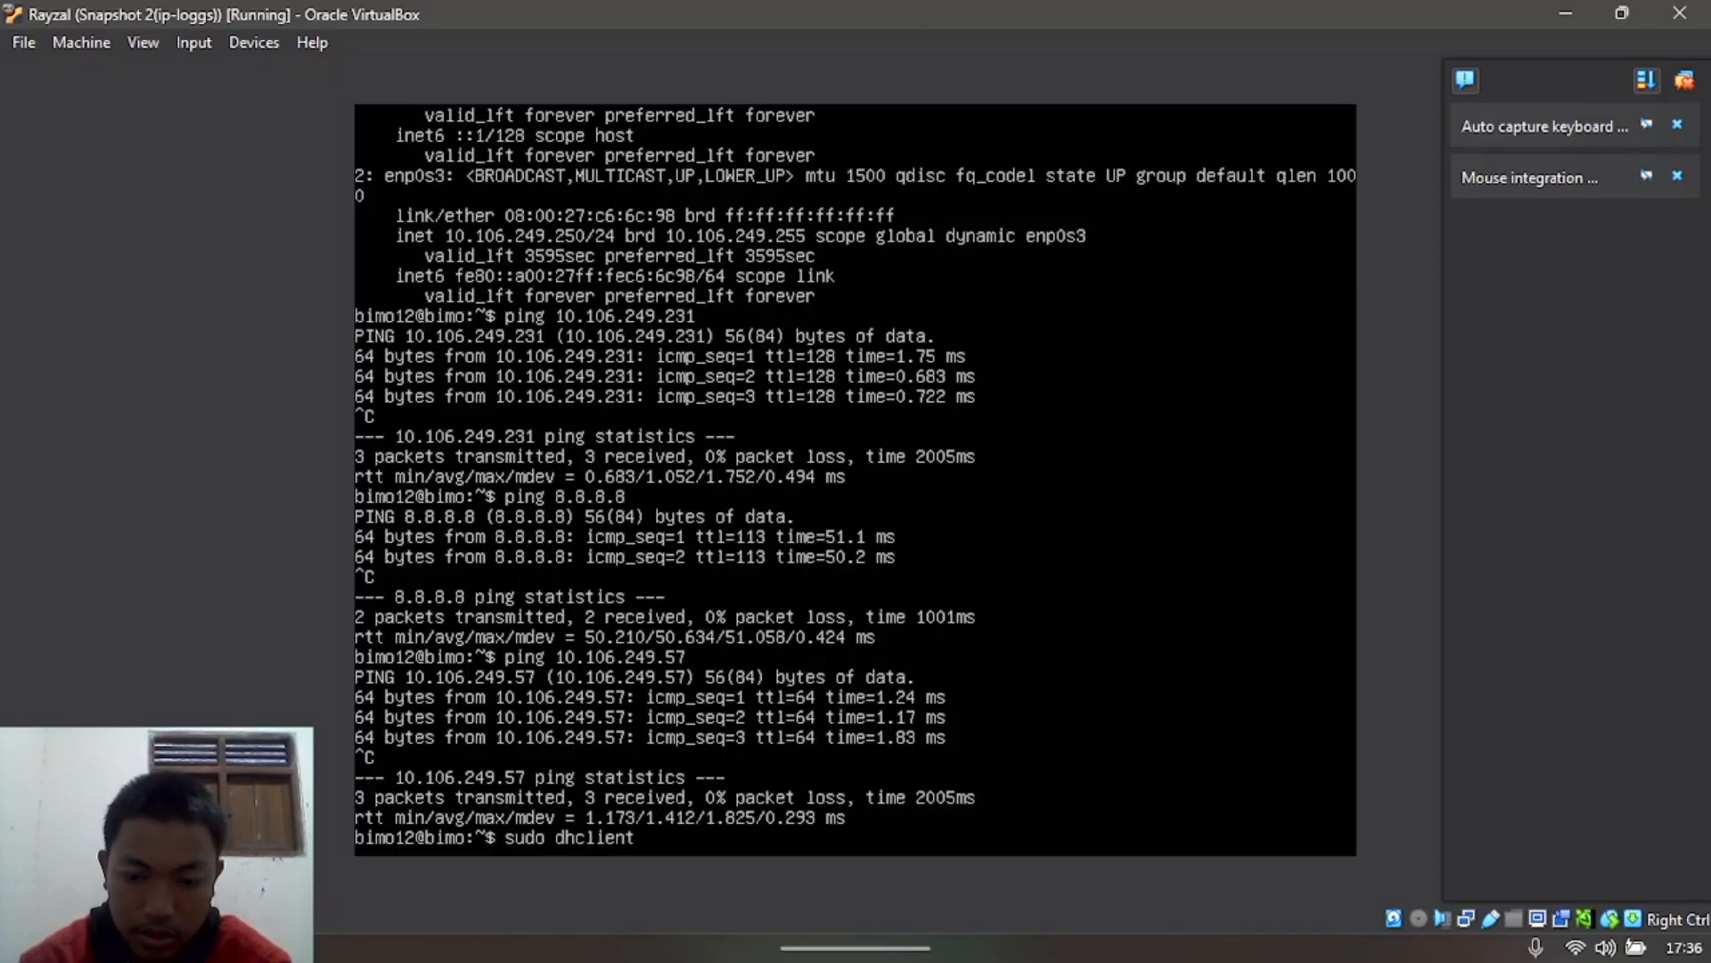
type(" -r")
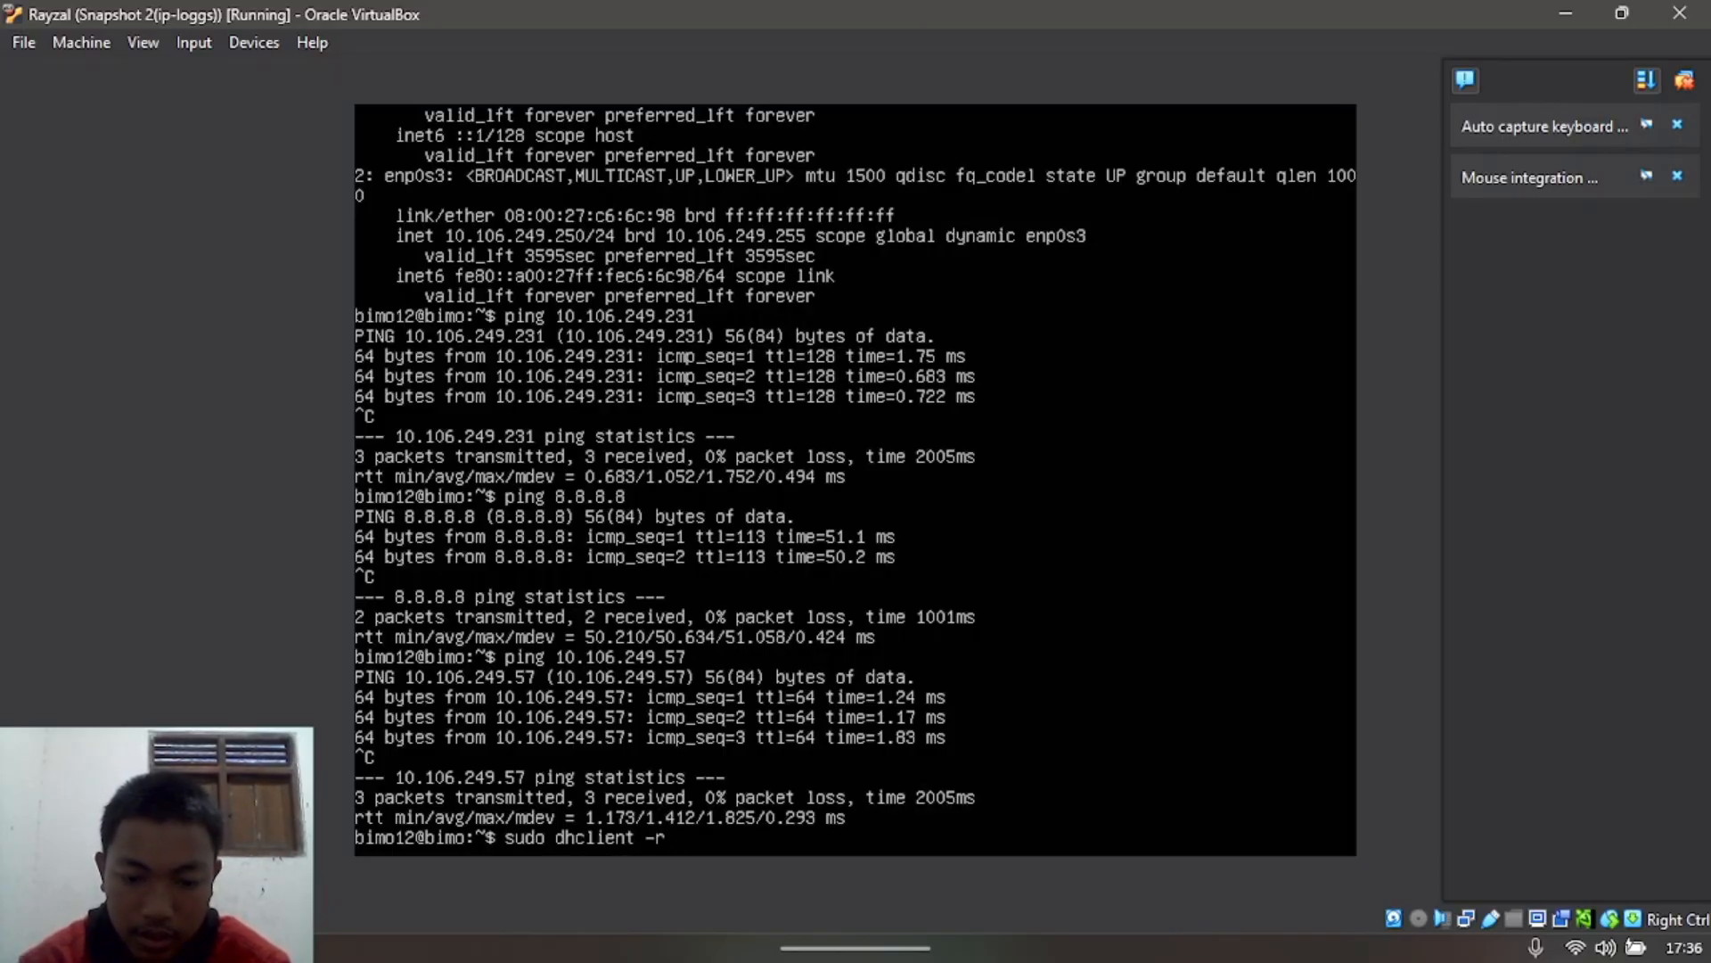
type(" enpod")
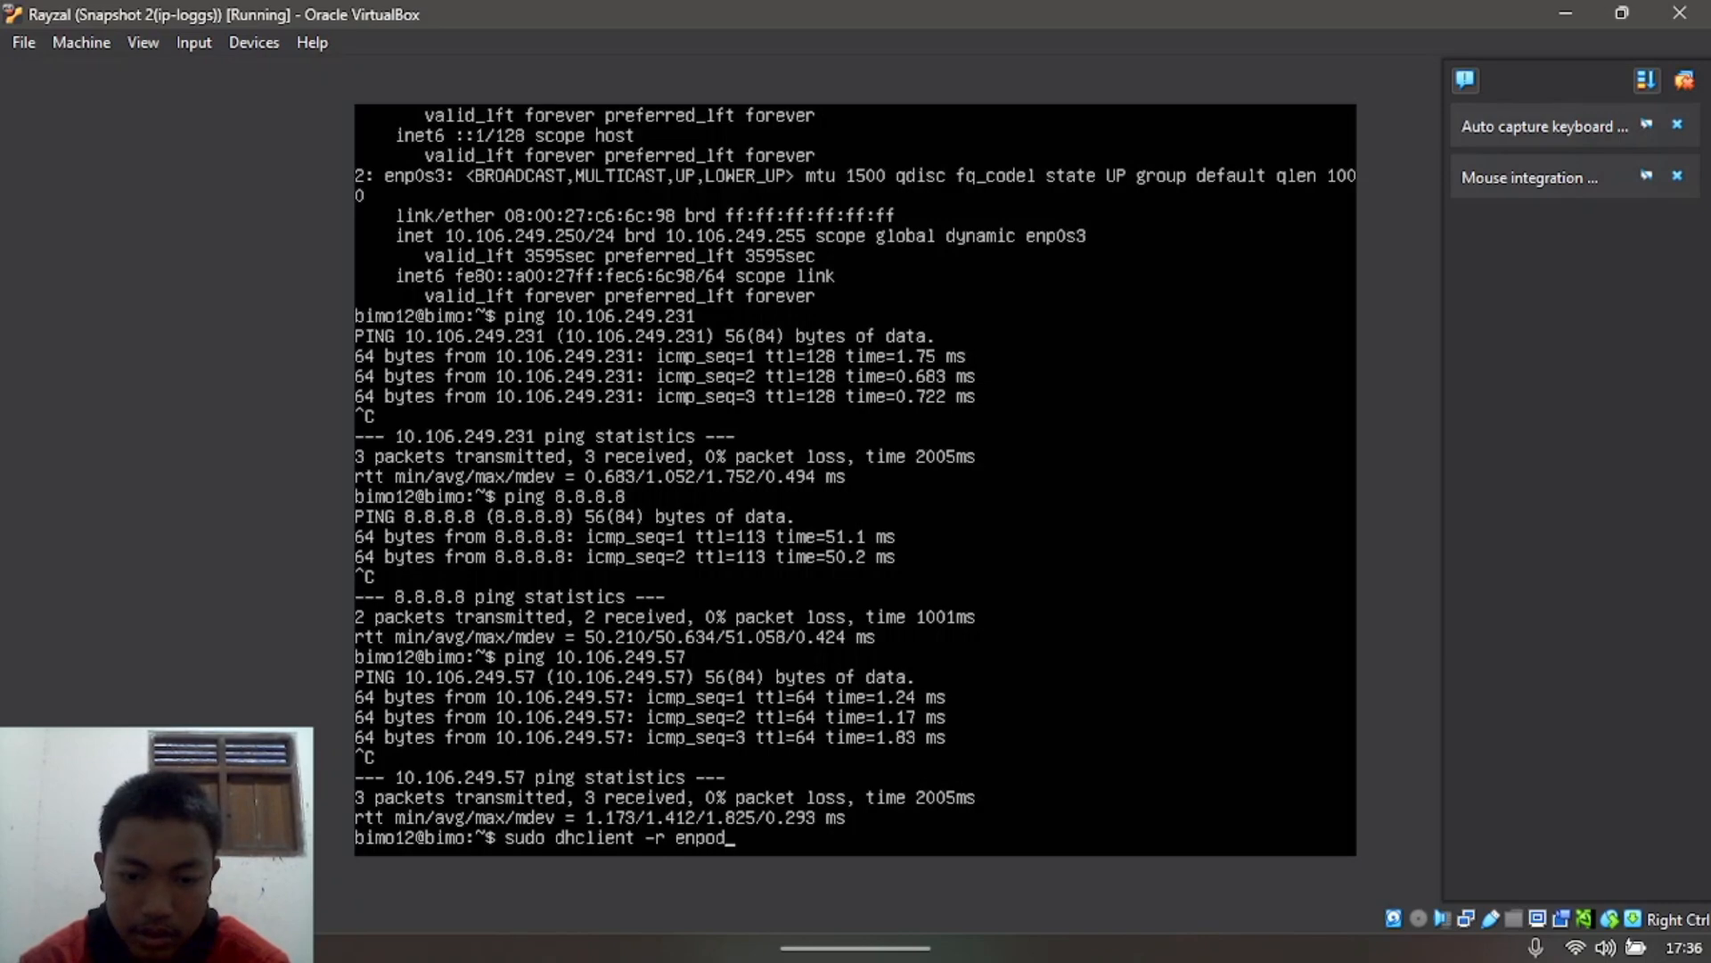
key("BackSpace")
type("s")
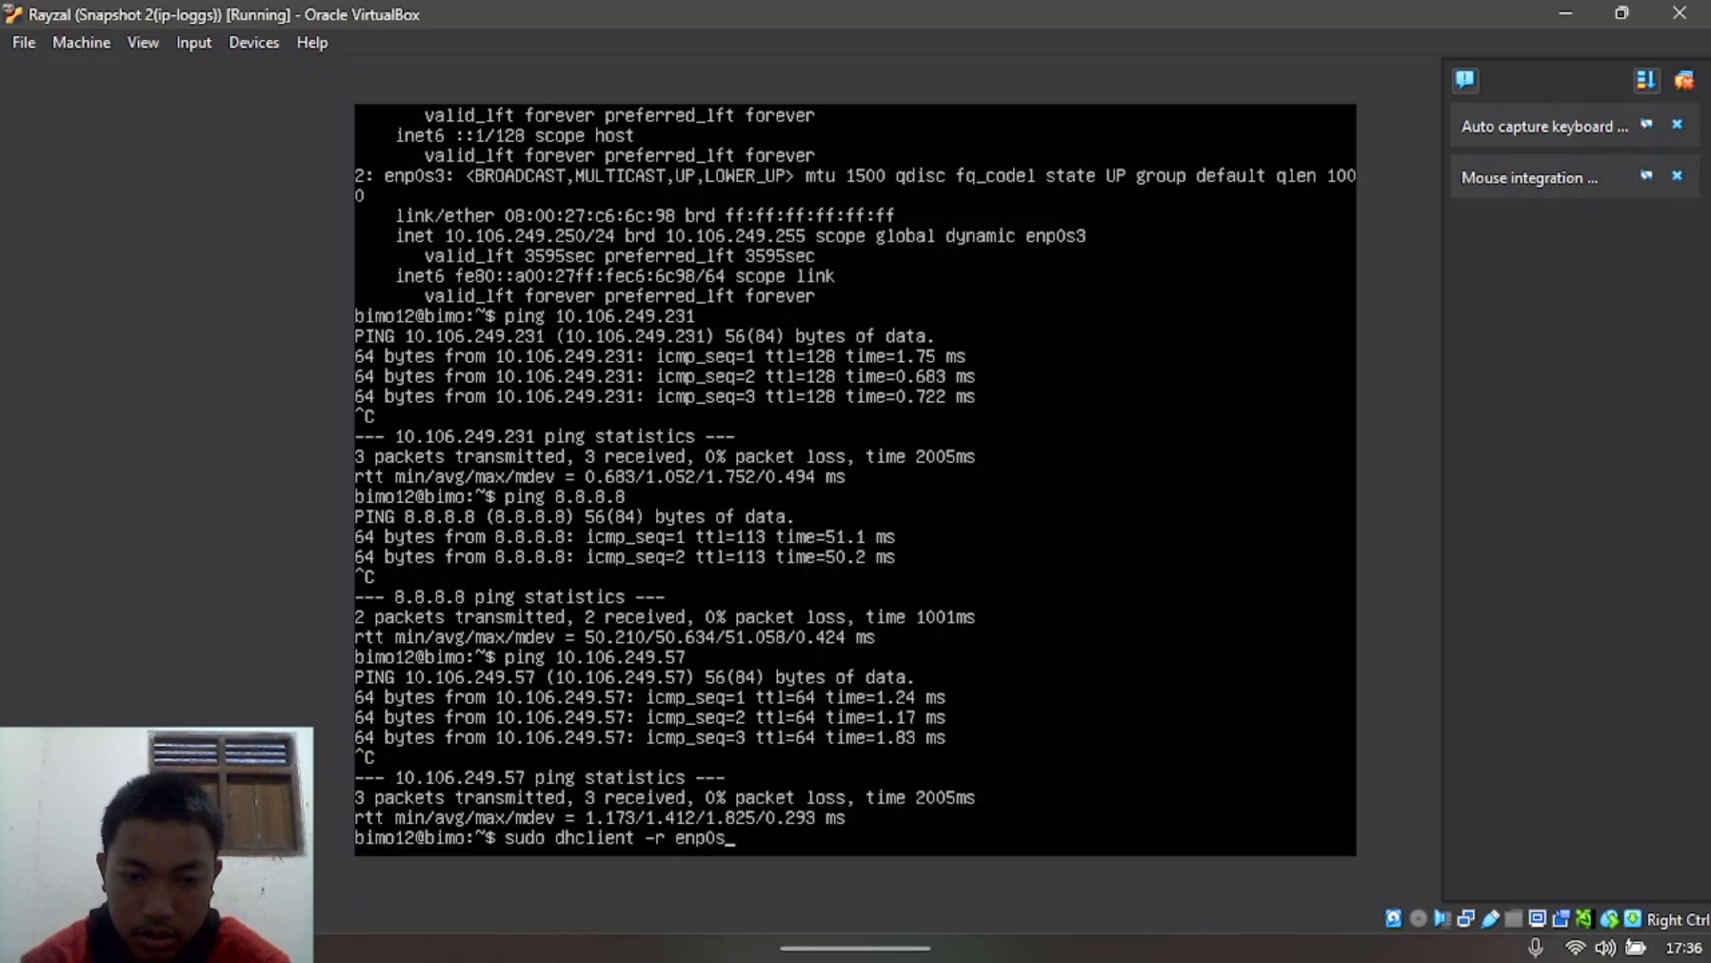
type("3")
key("Return")
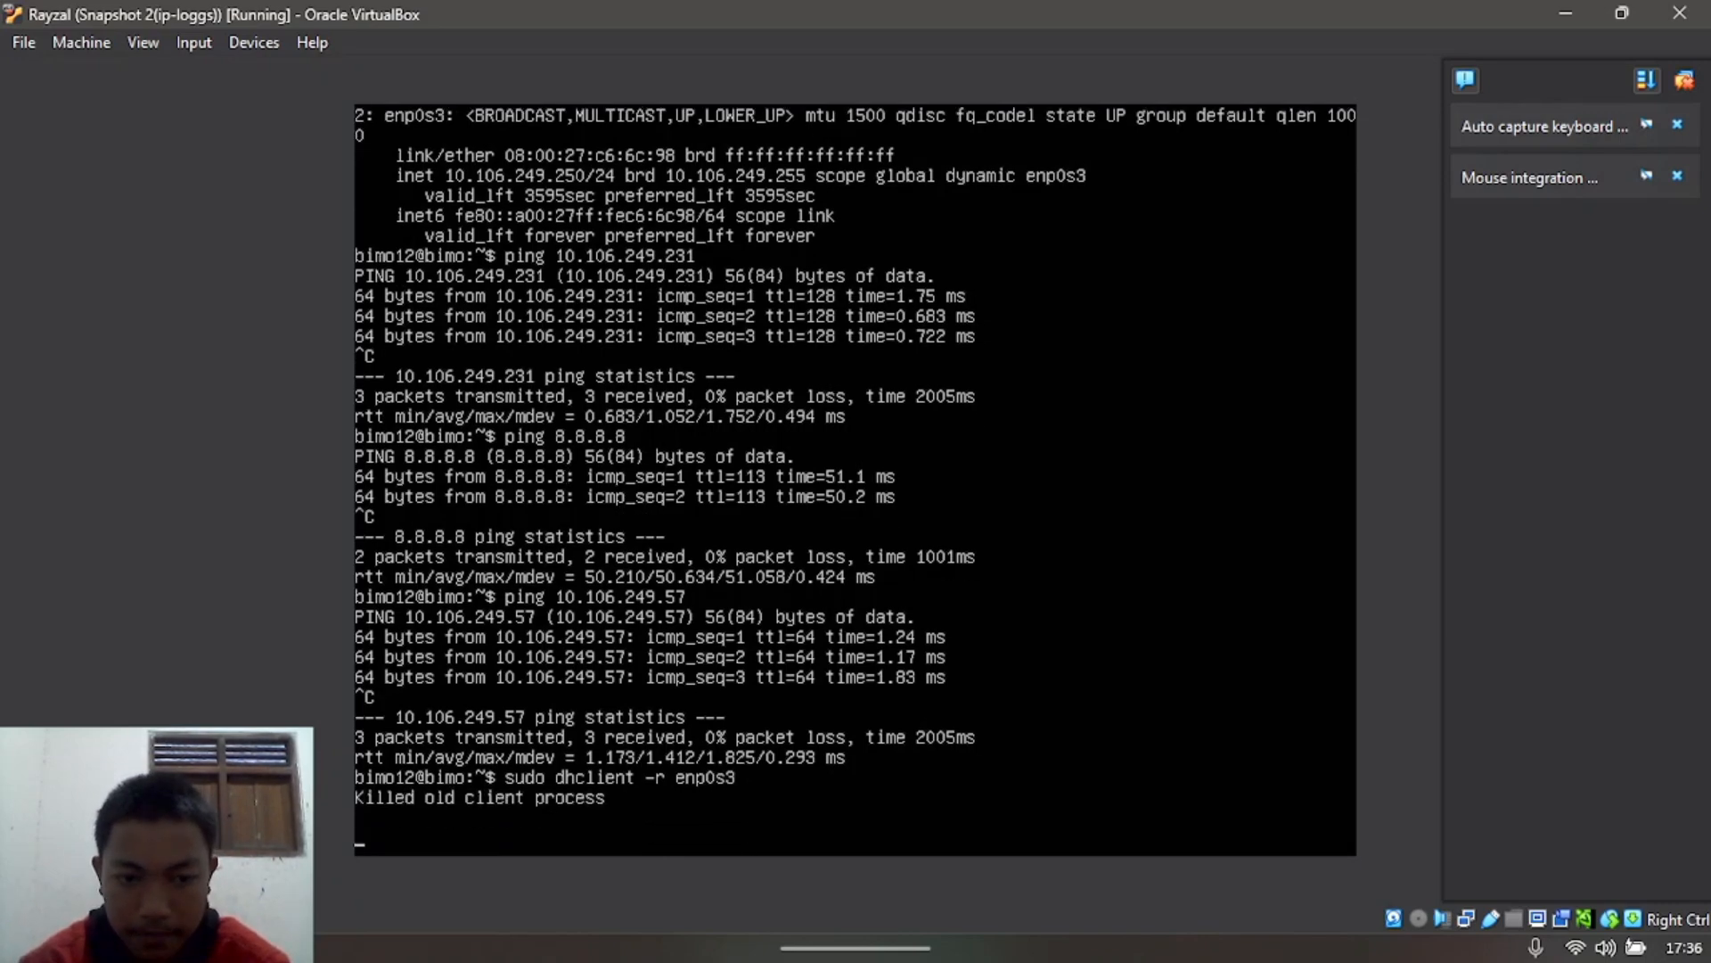
key("Return")
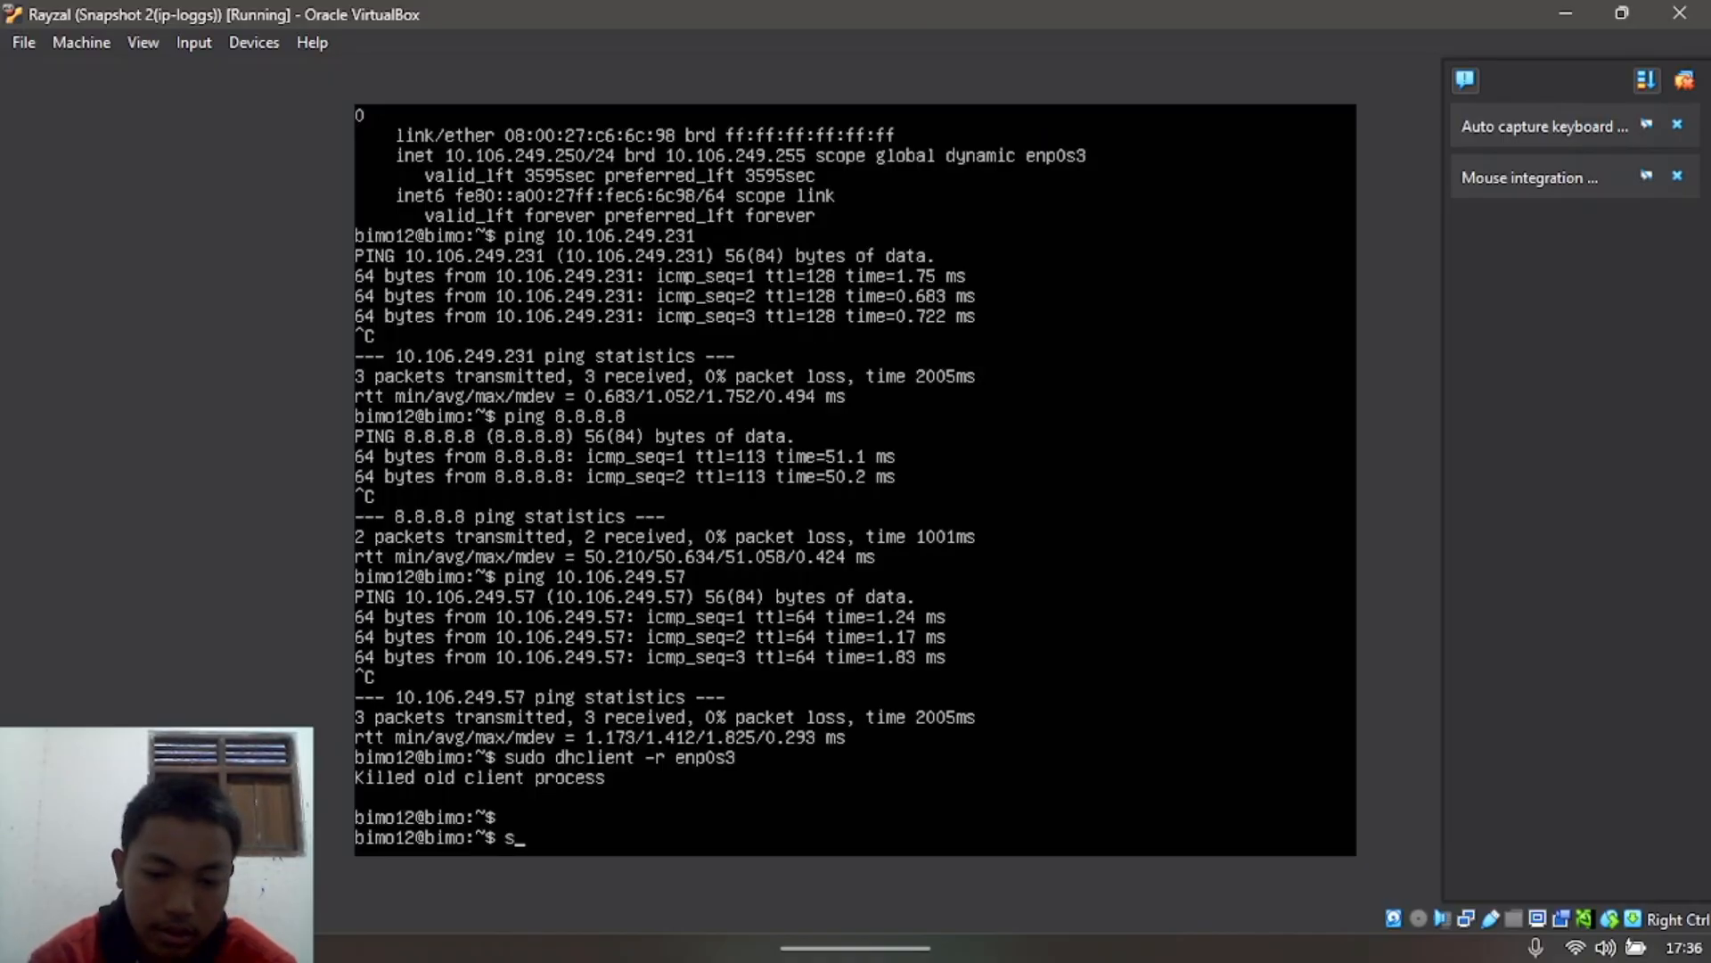
Step: Request a new lease on enp0s3 and confirm with 'ip a' it holds 192.168.56.104
type("sudo d")
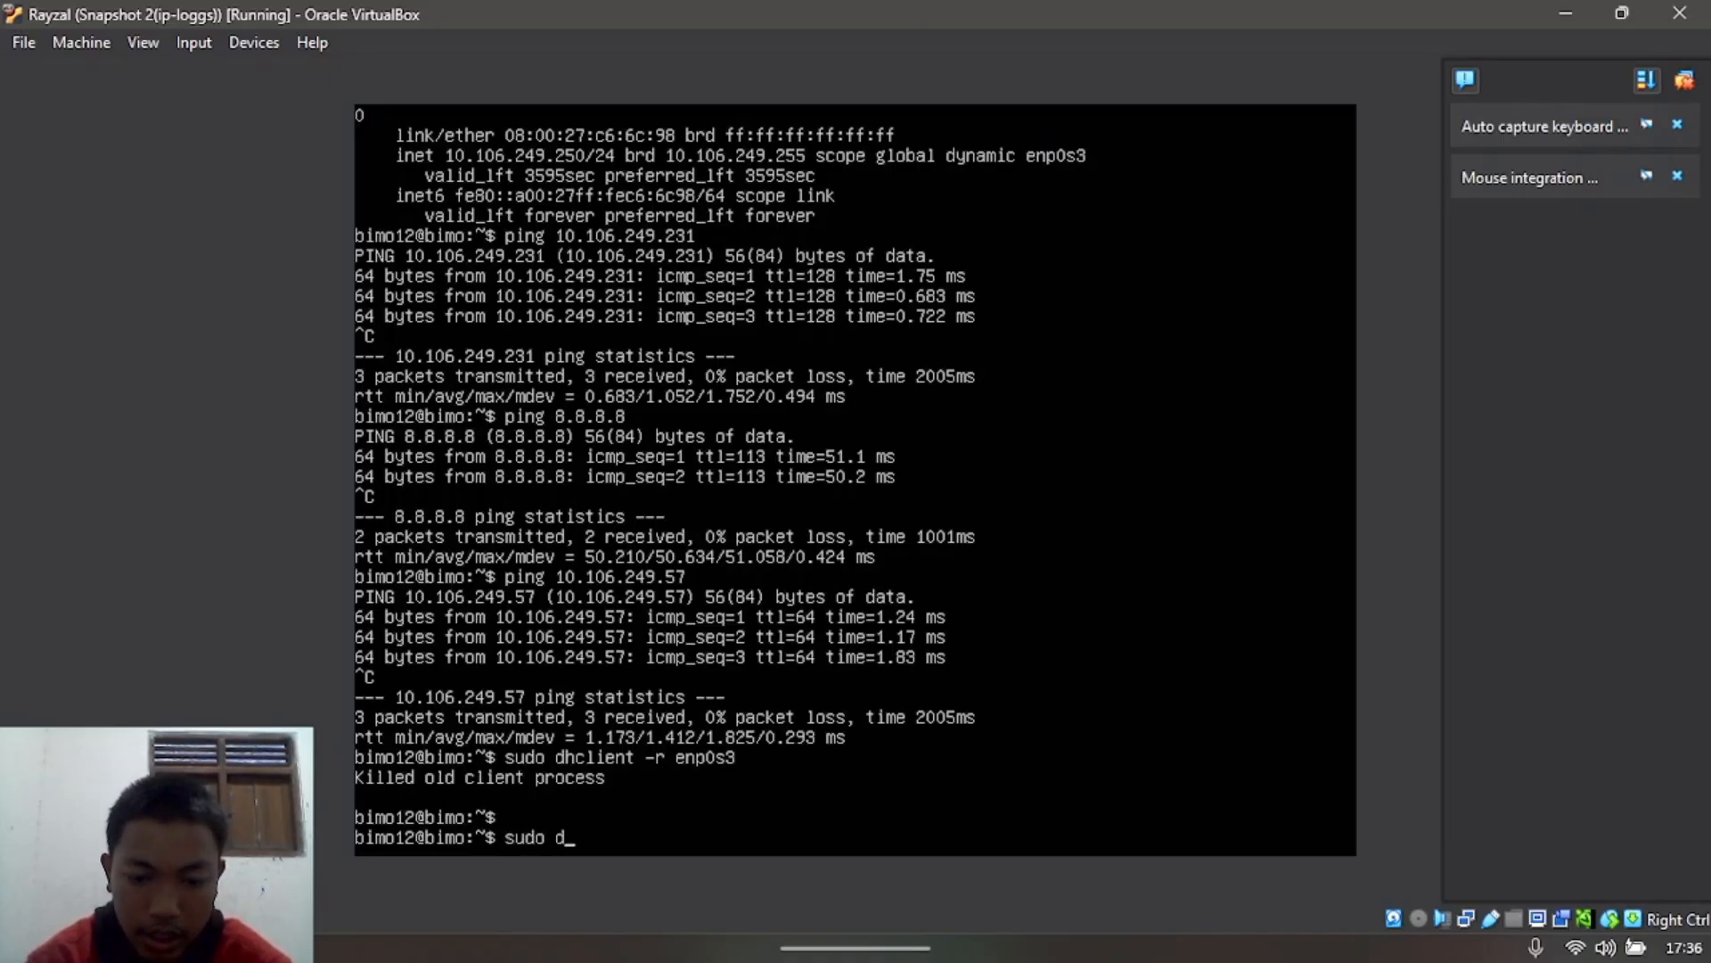
type("hcli")
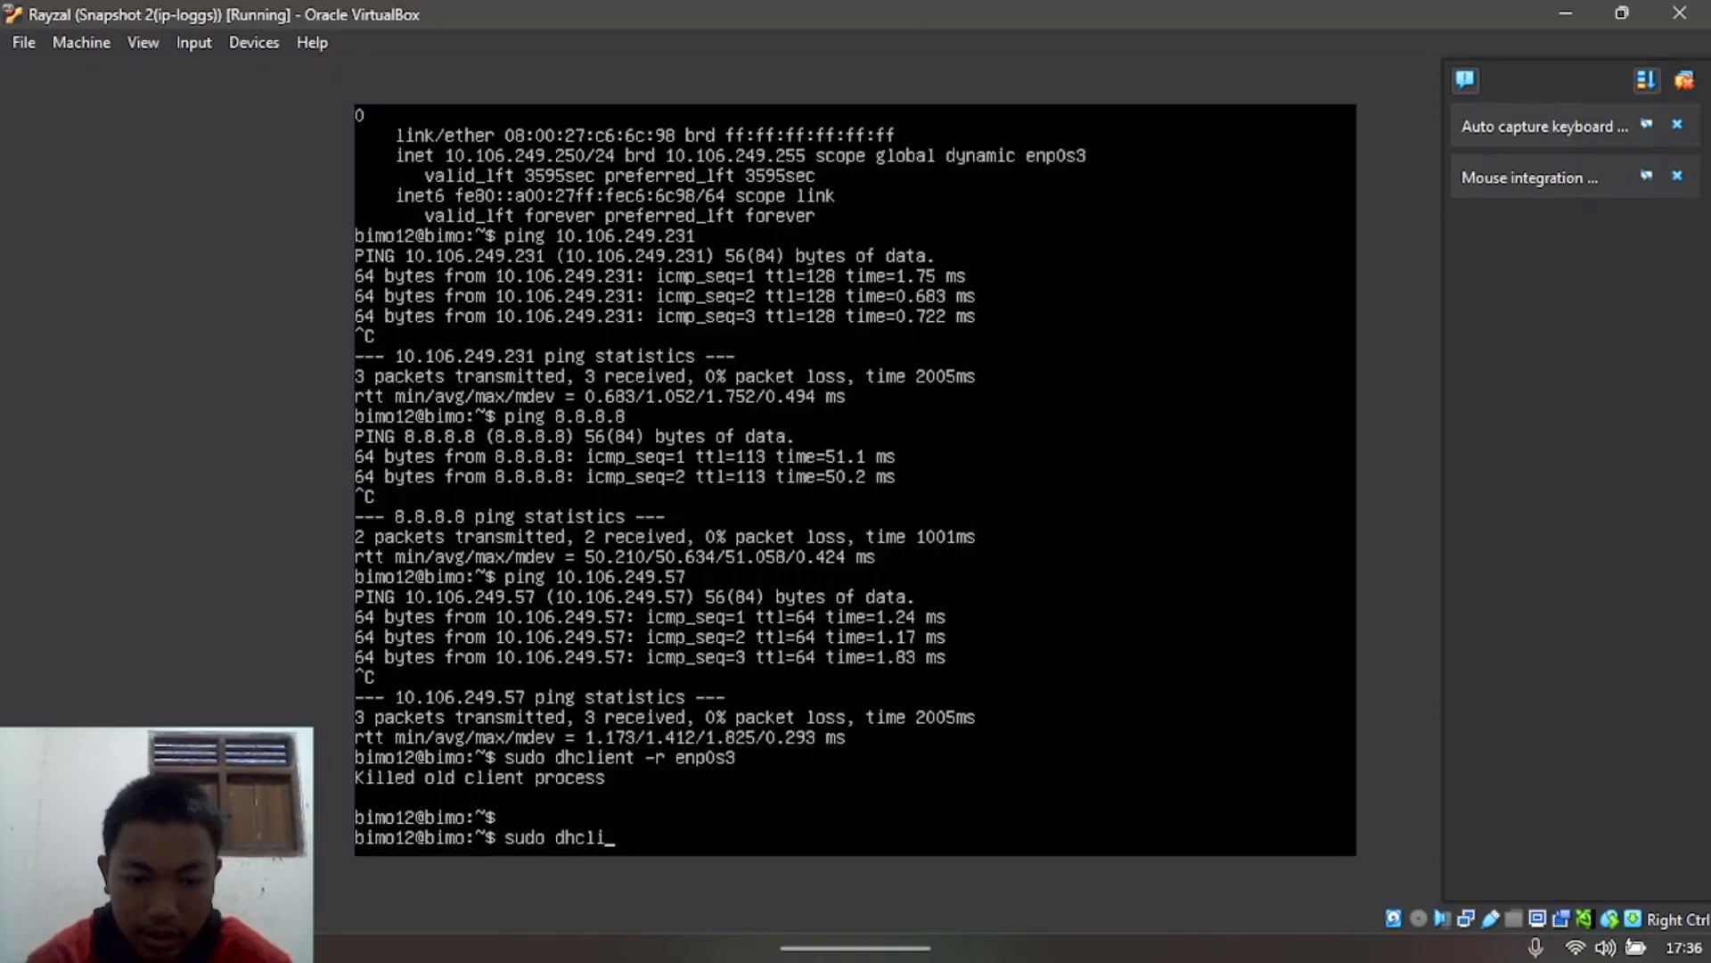
type("ent e")
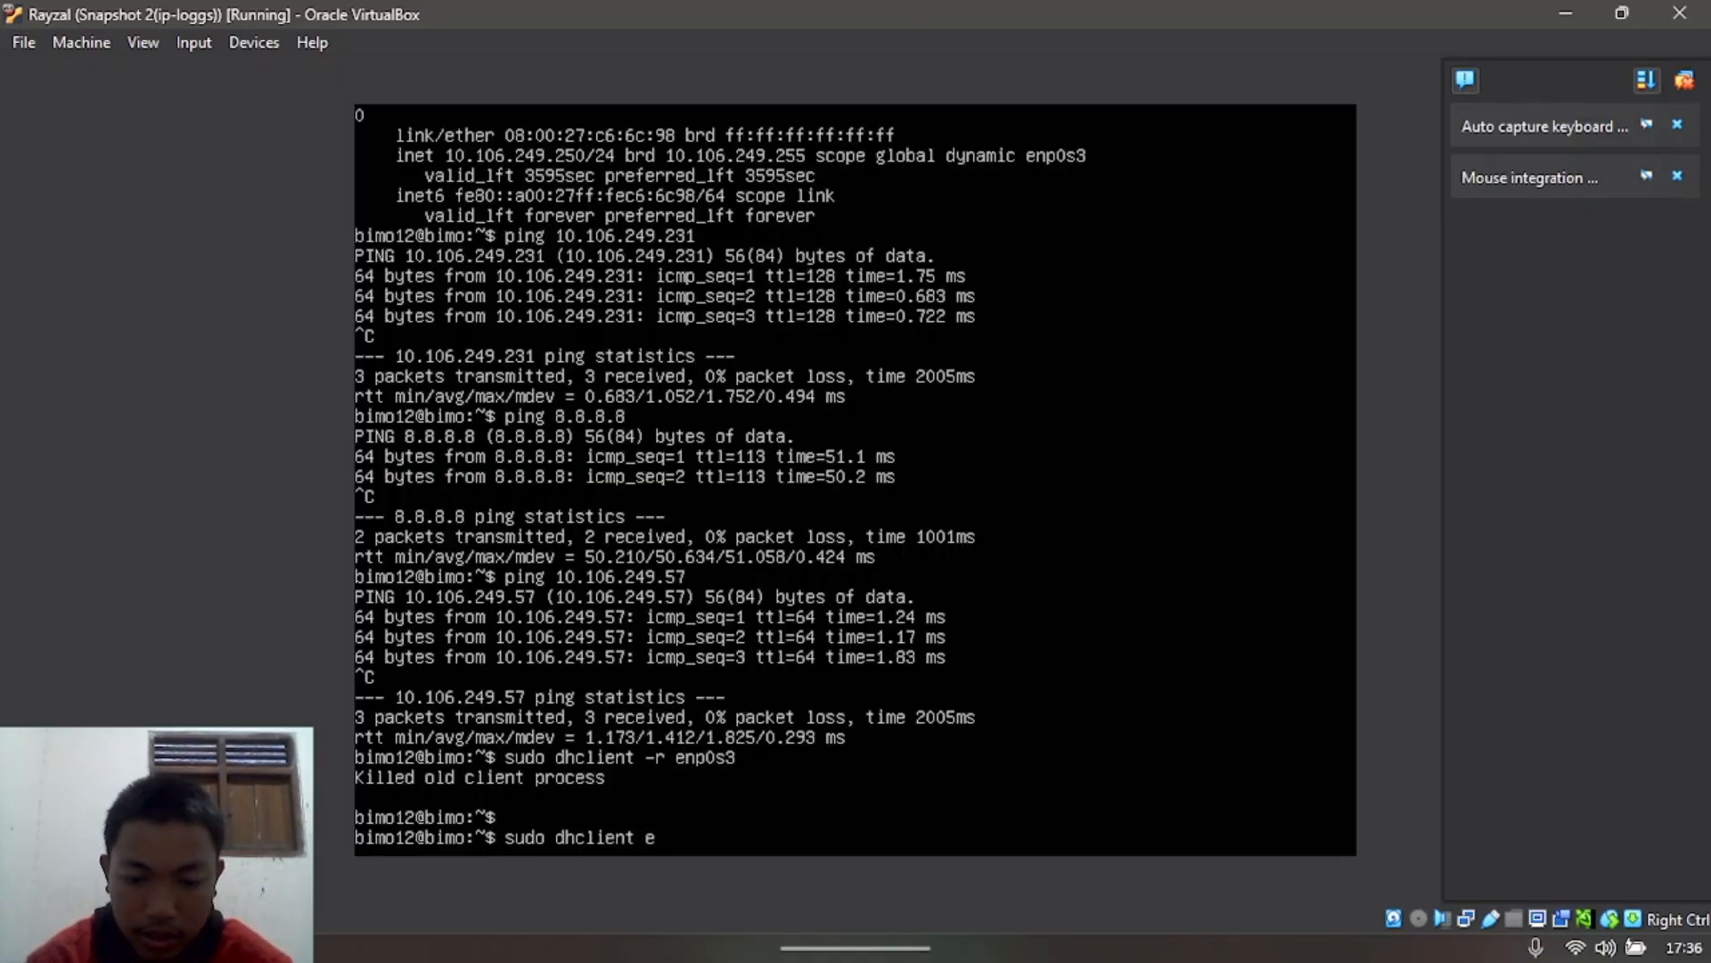
type("np0s3")
key("Return")
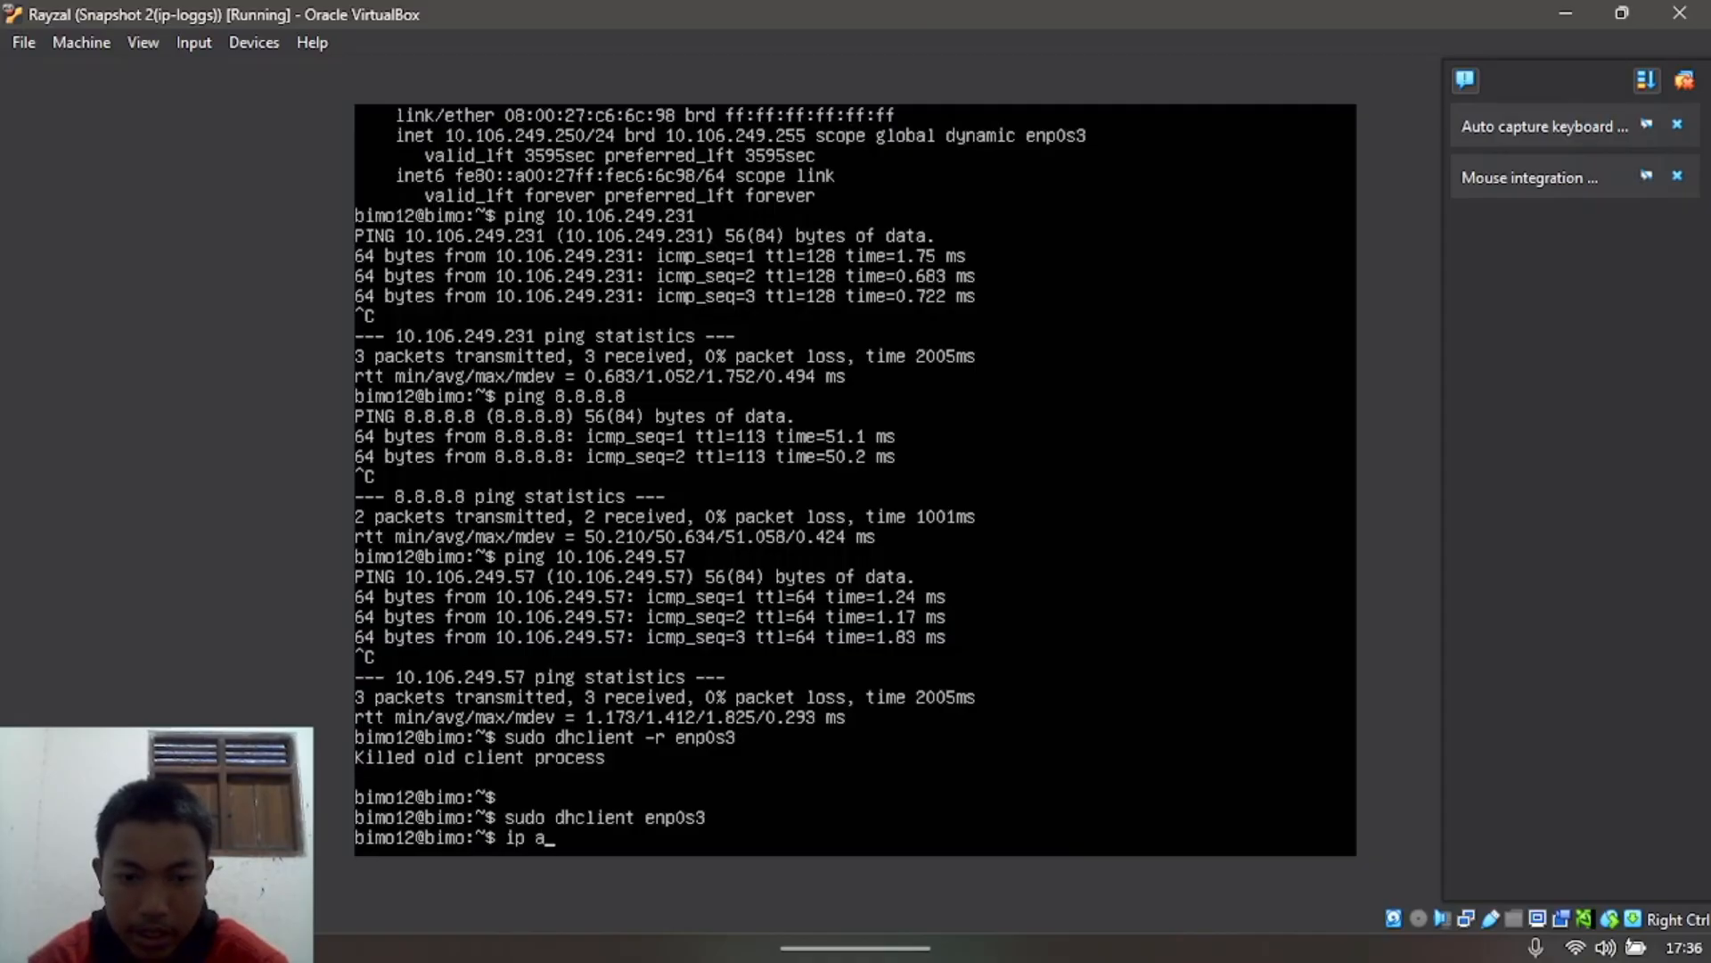
type("ip a")
key("Return")
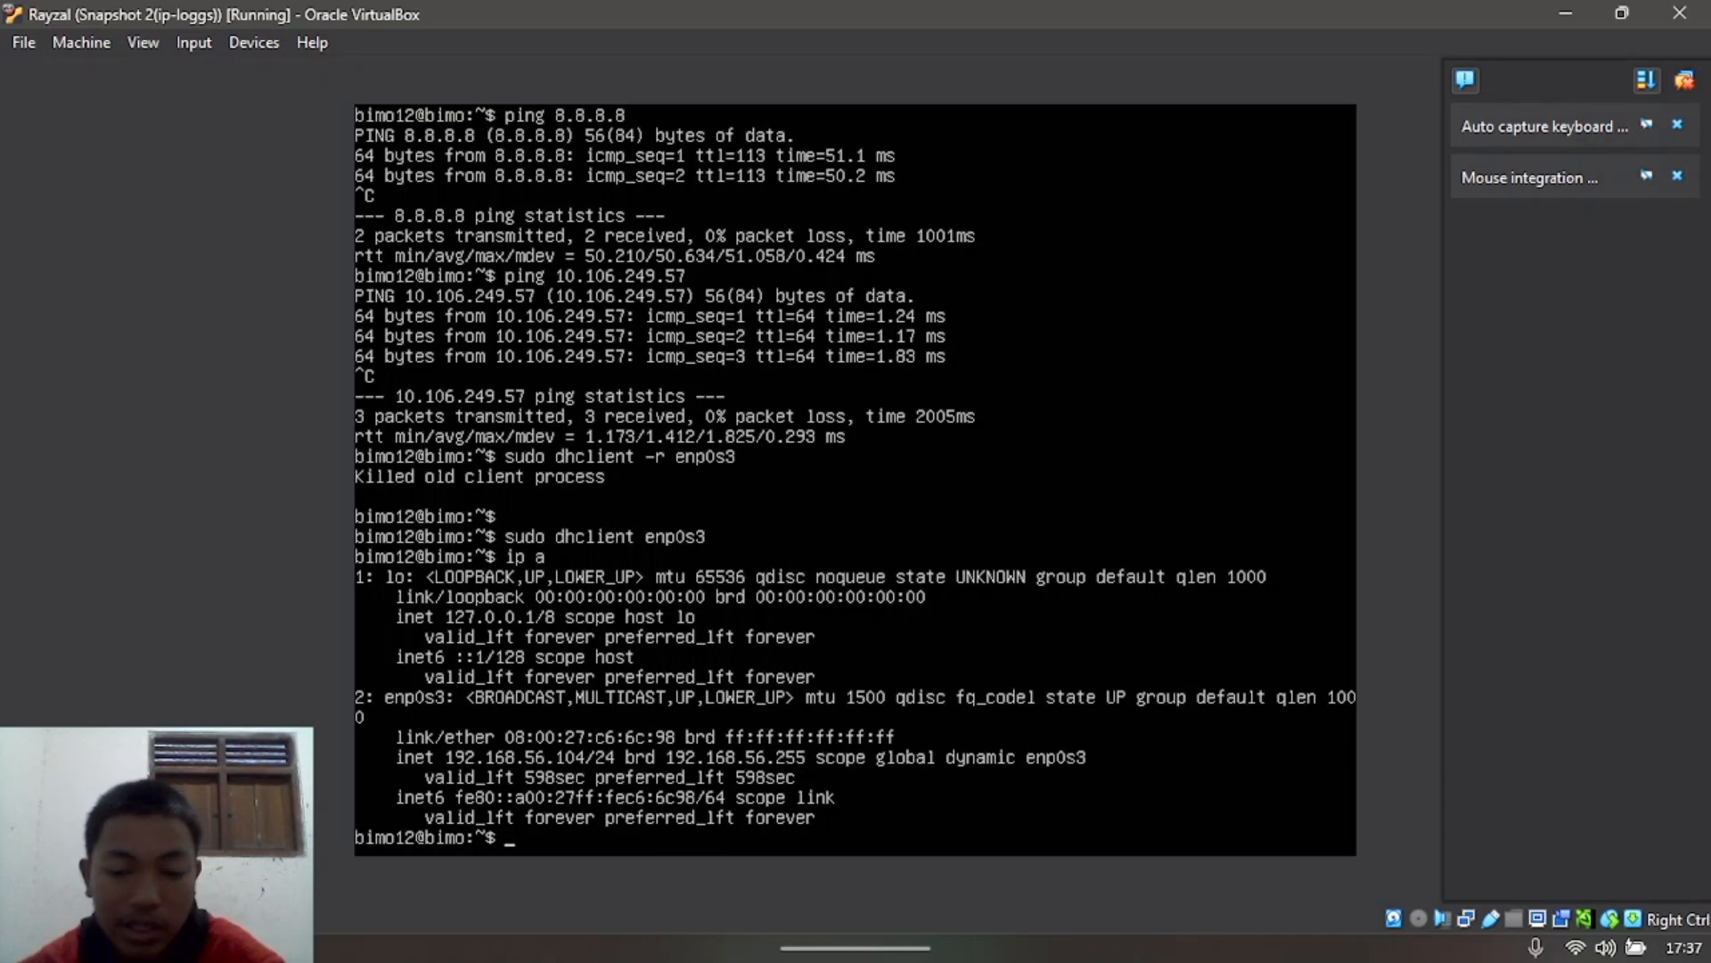
type("g 1")
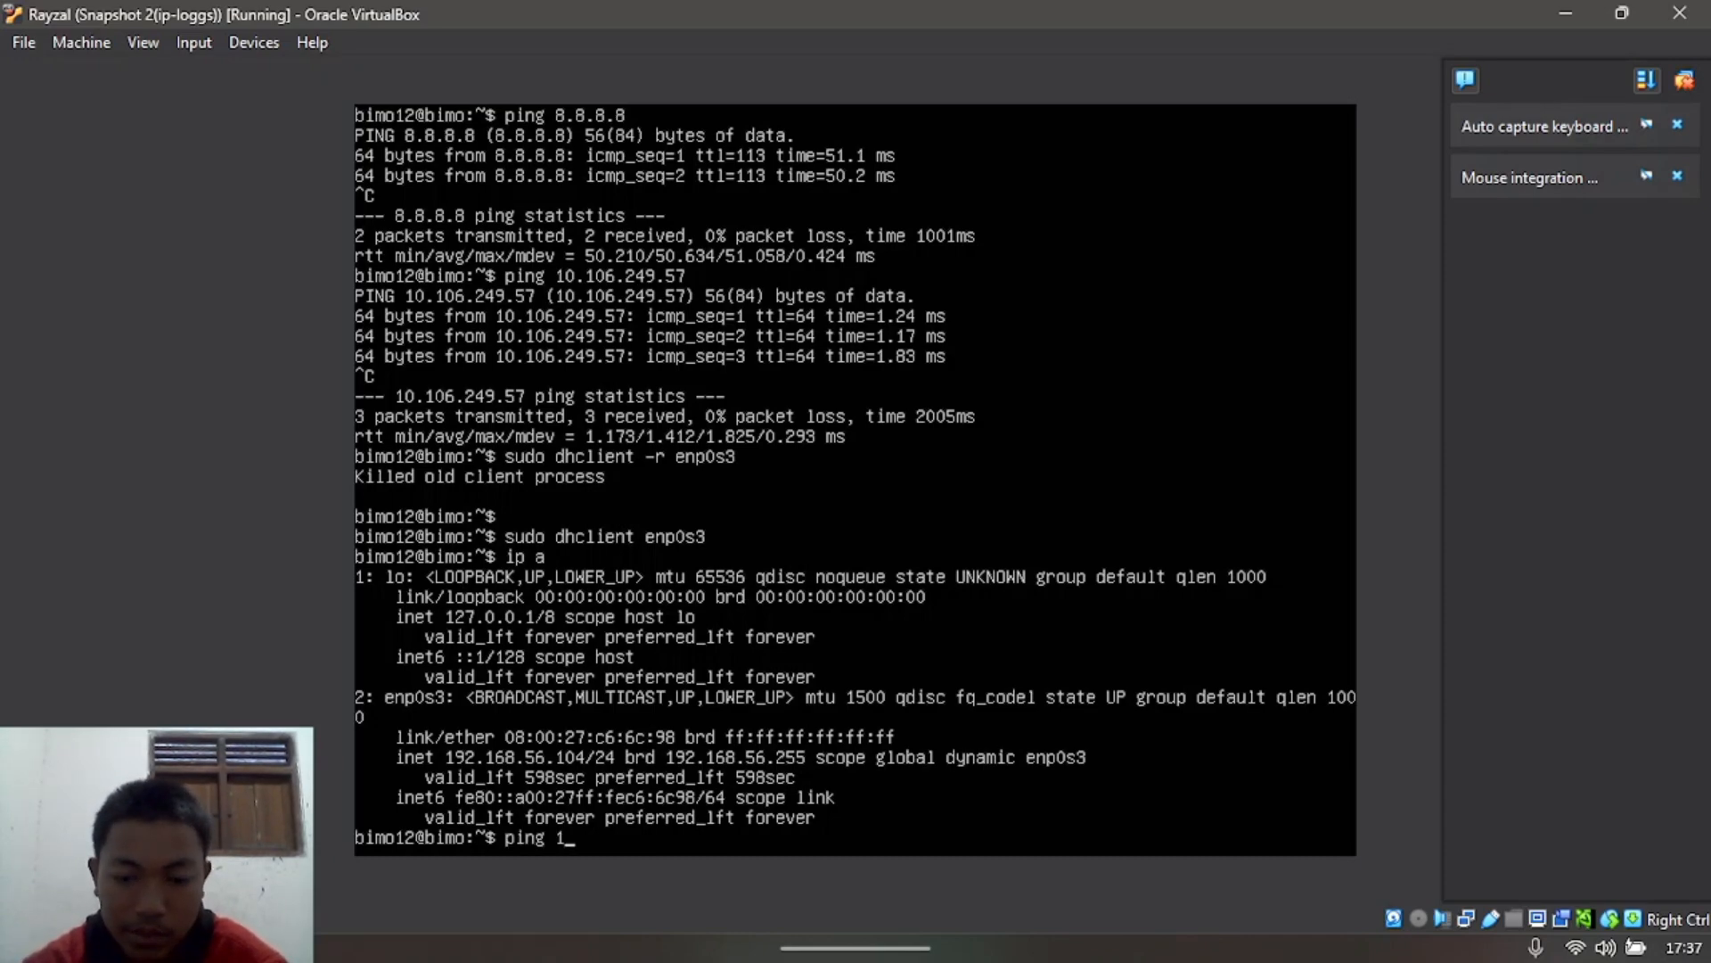
type("92.168")
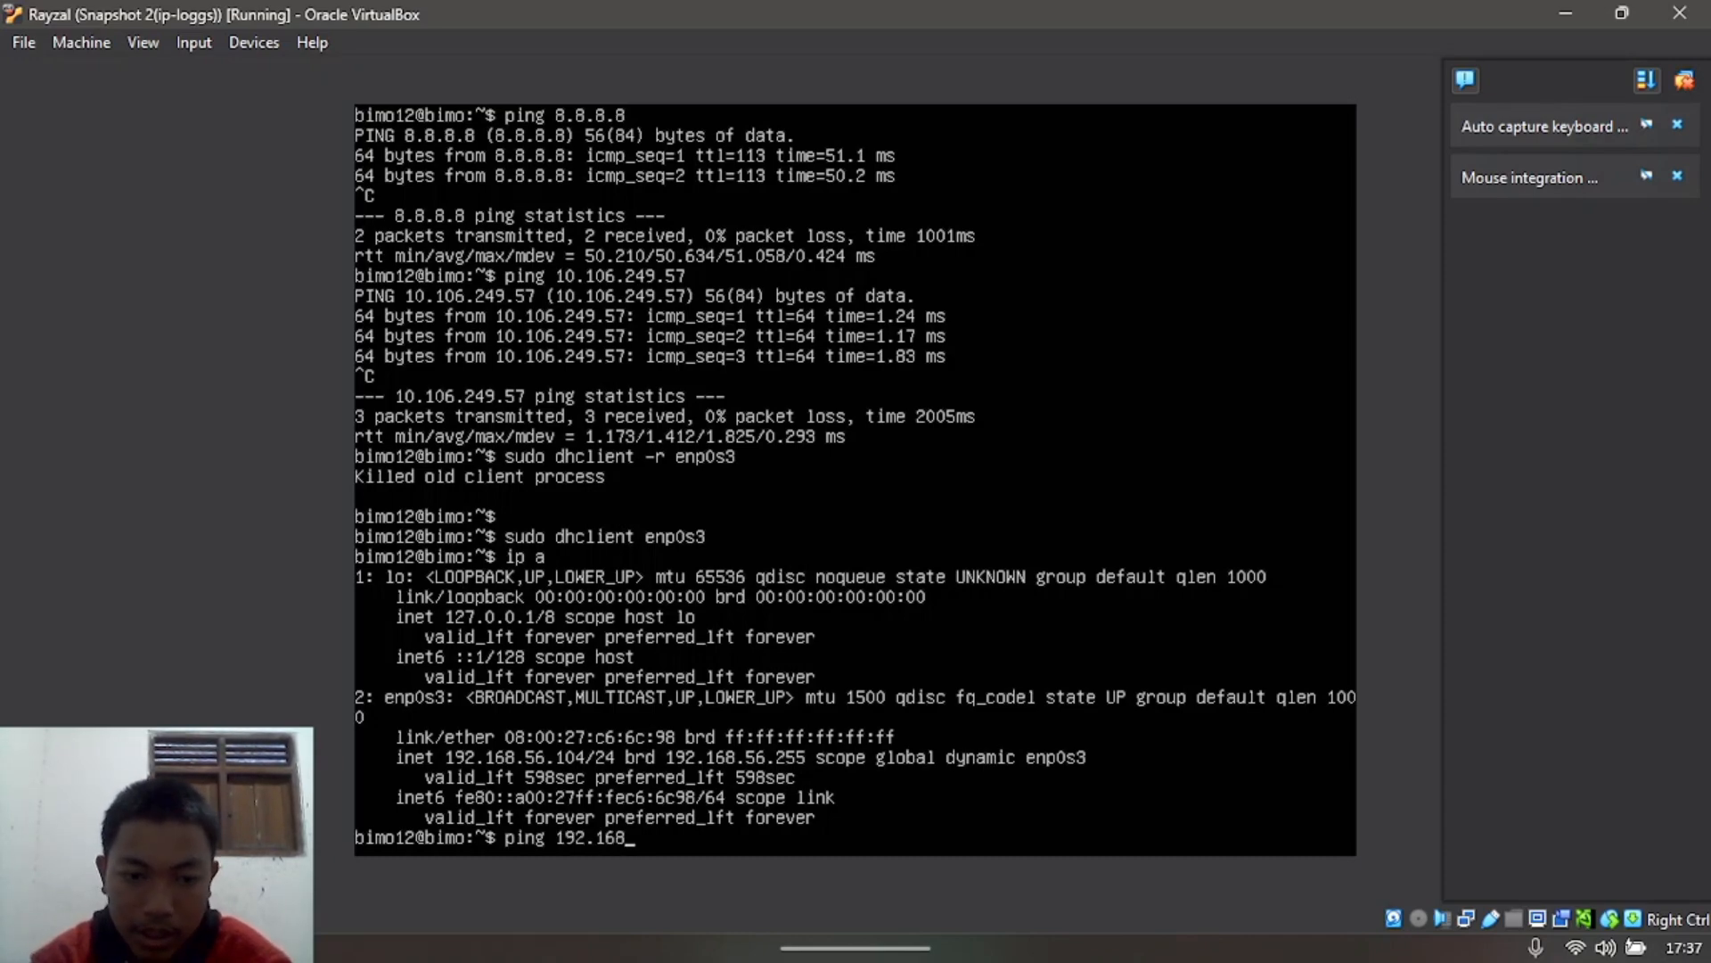
type(".56.1")
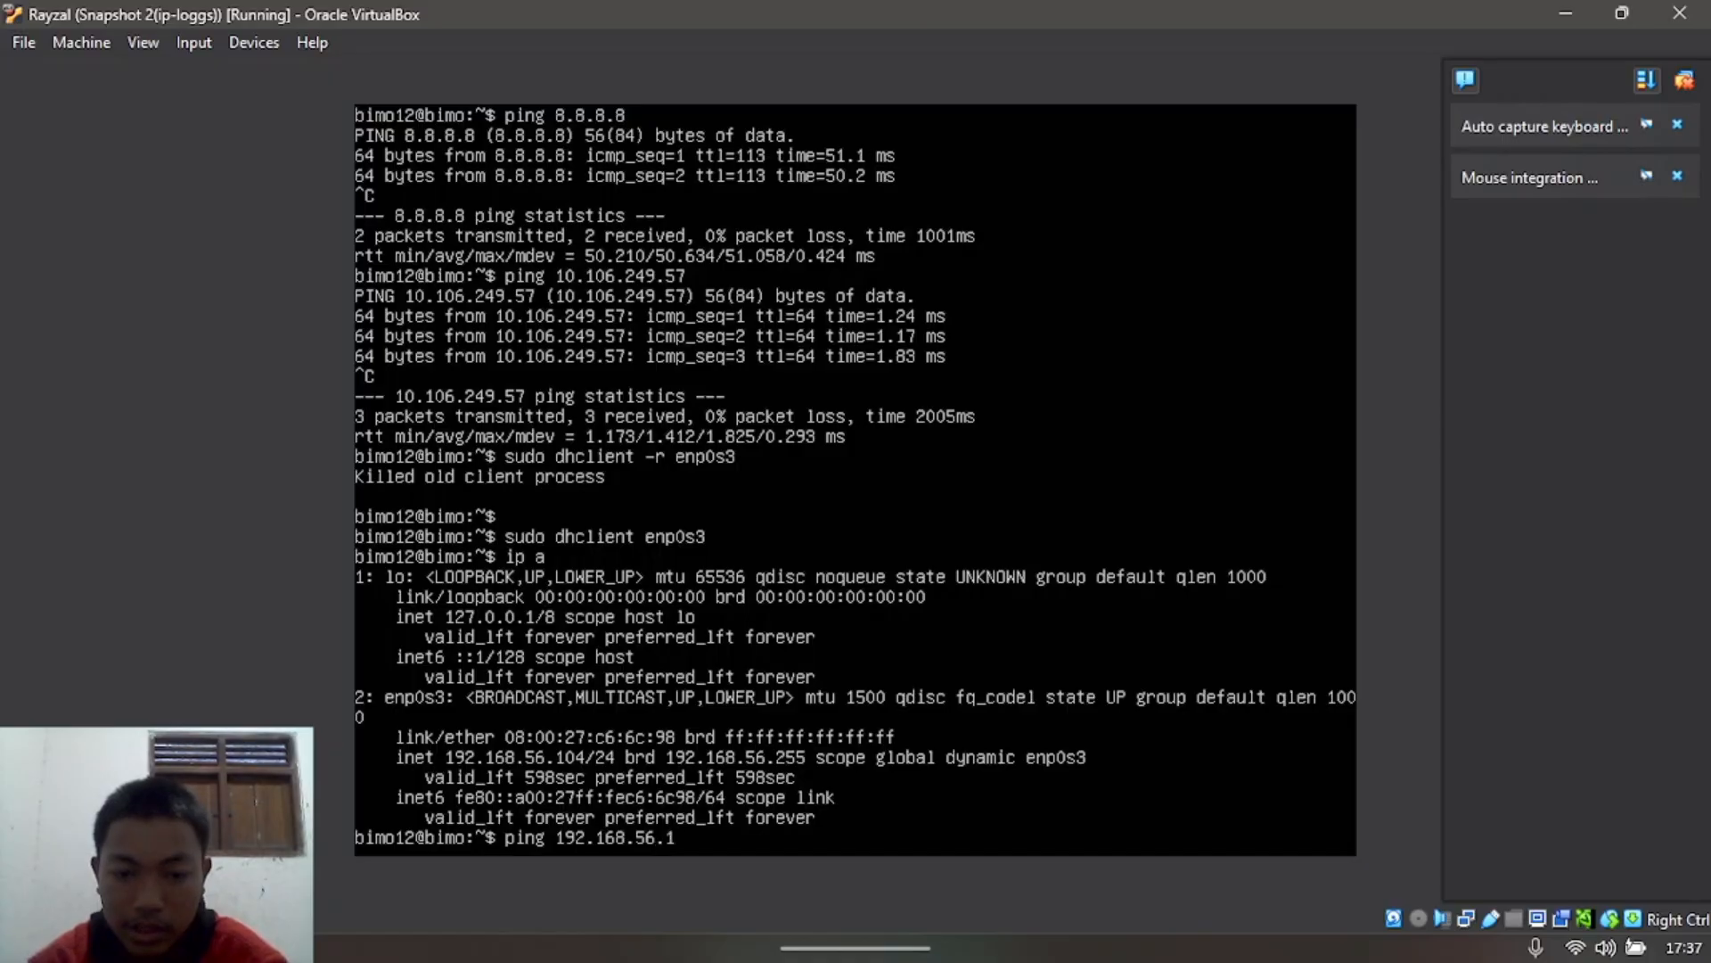
Step: Ping the host 192.168.56.1 successfully, then ping 8.8.8.8 and see it unreachable
key("Return")
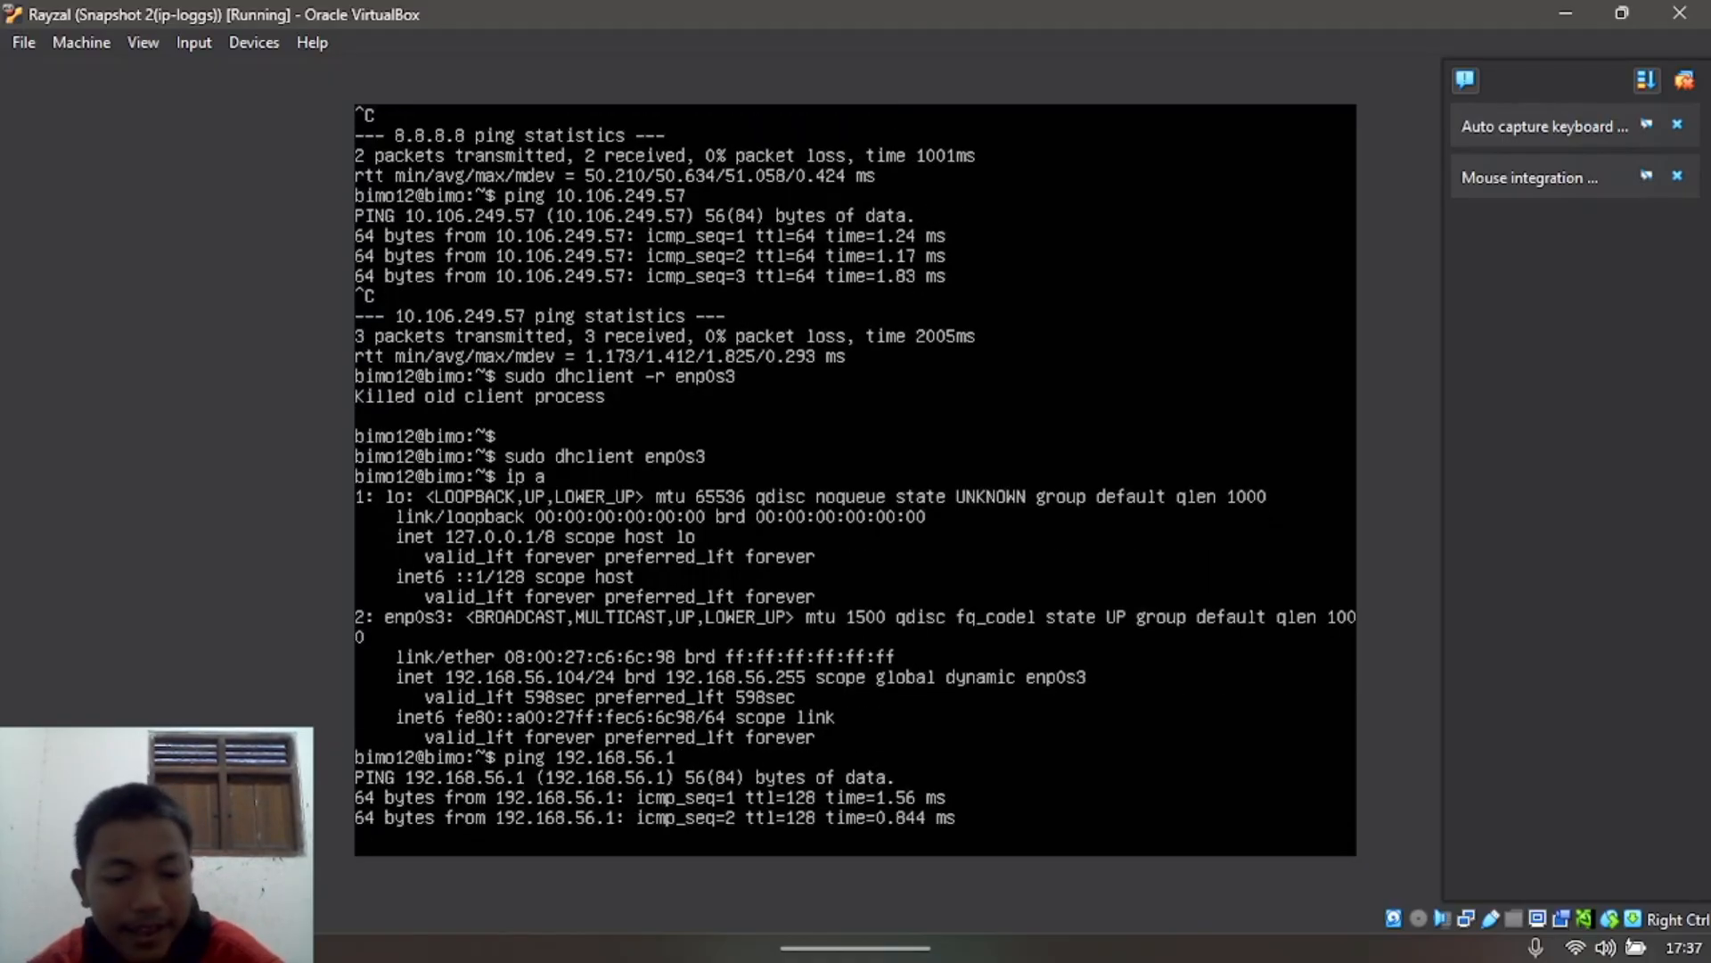
key("ctrl+c")
type("ping 8.8.8")
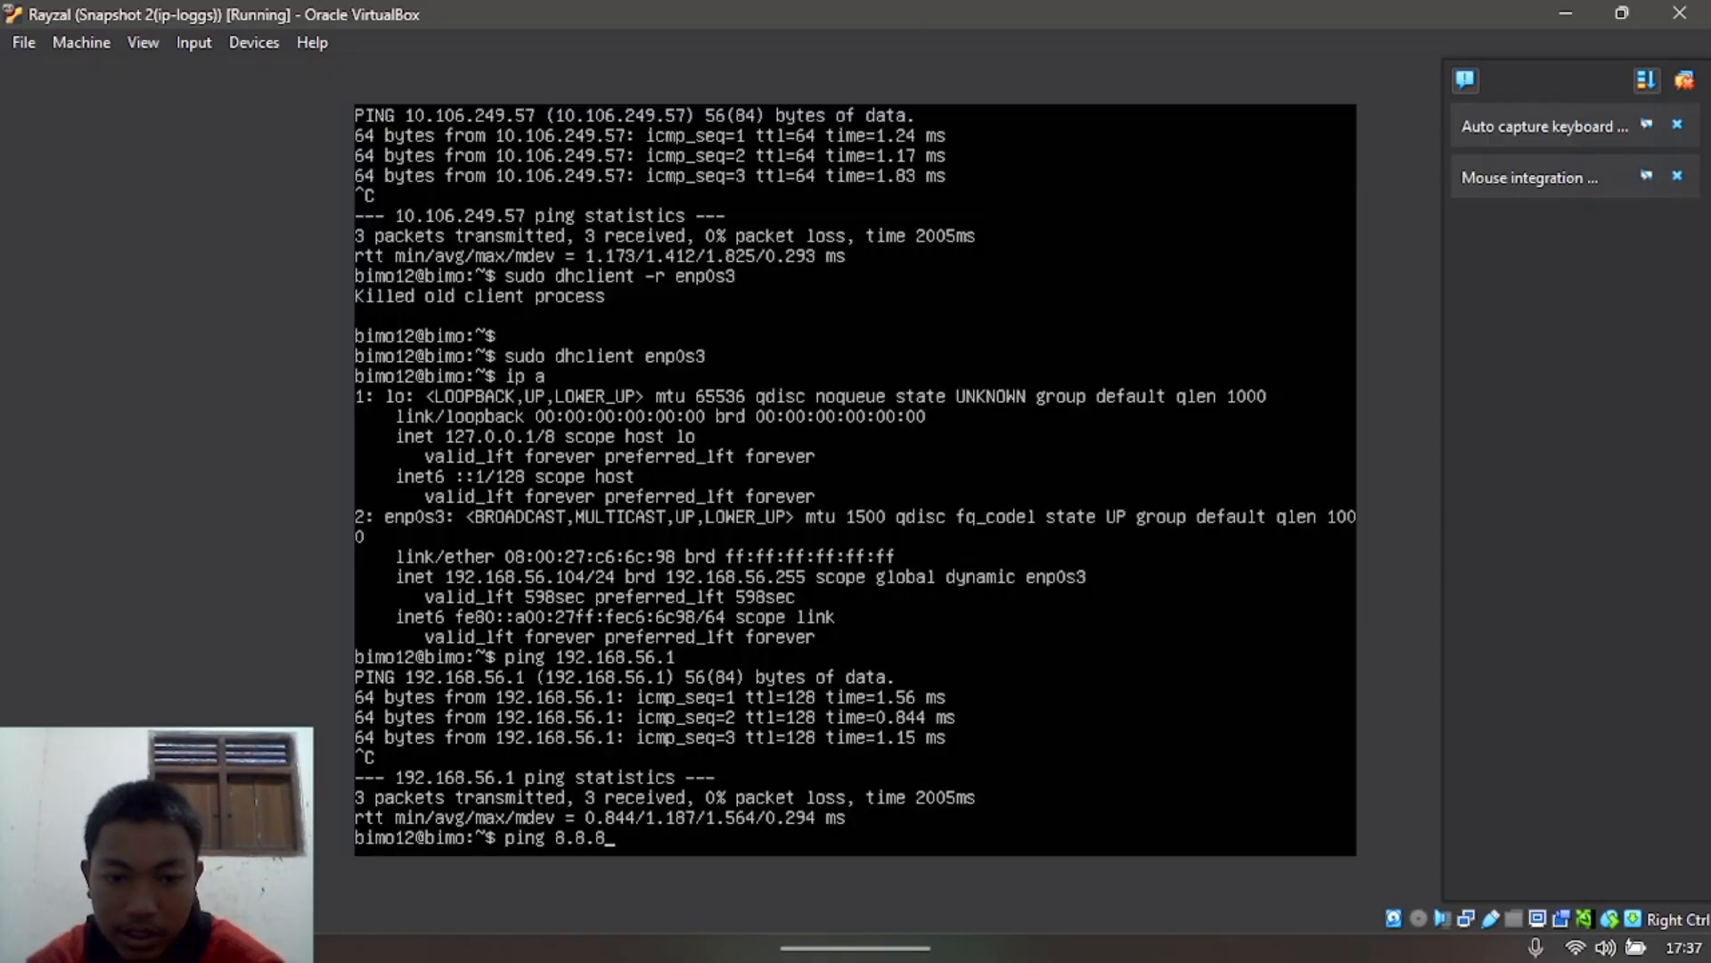
type(".8")
key("Return")
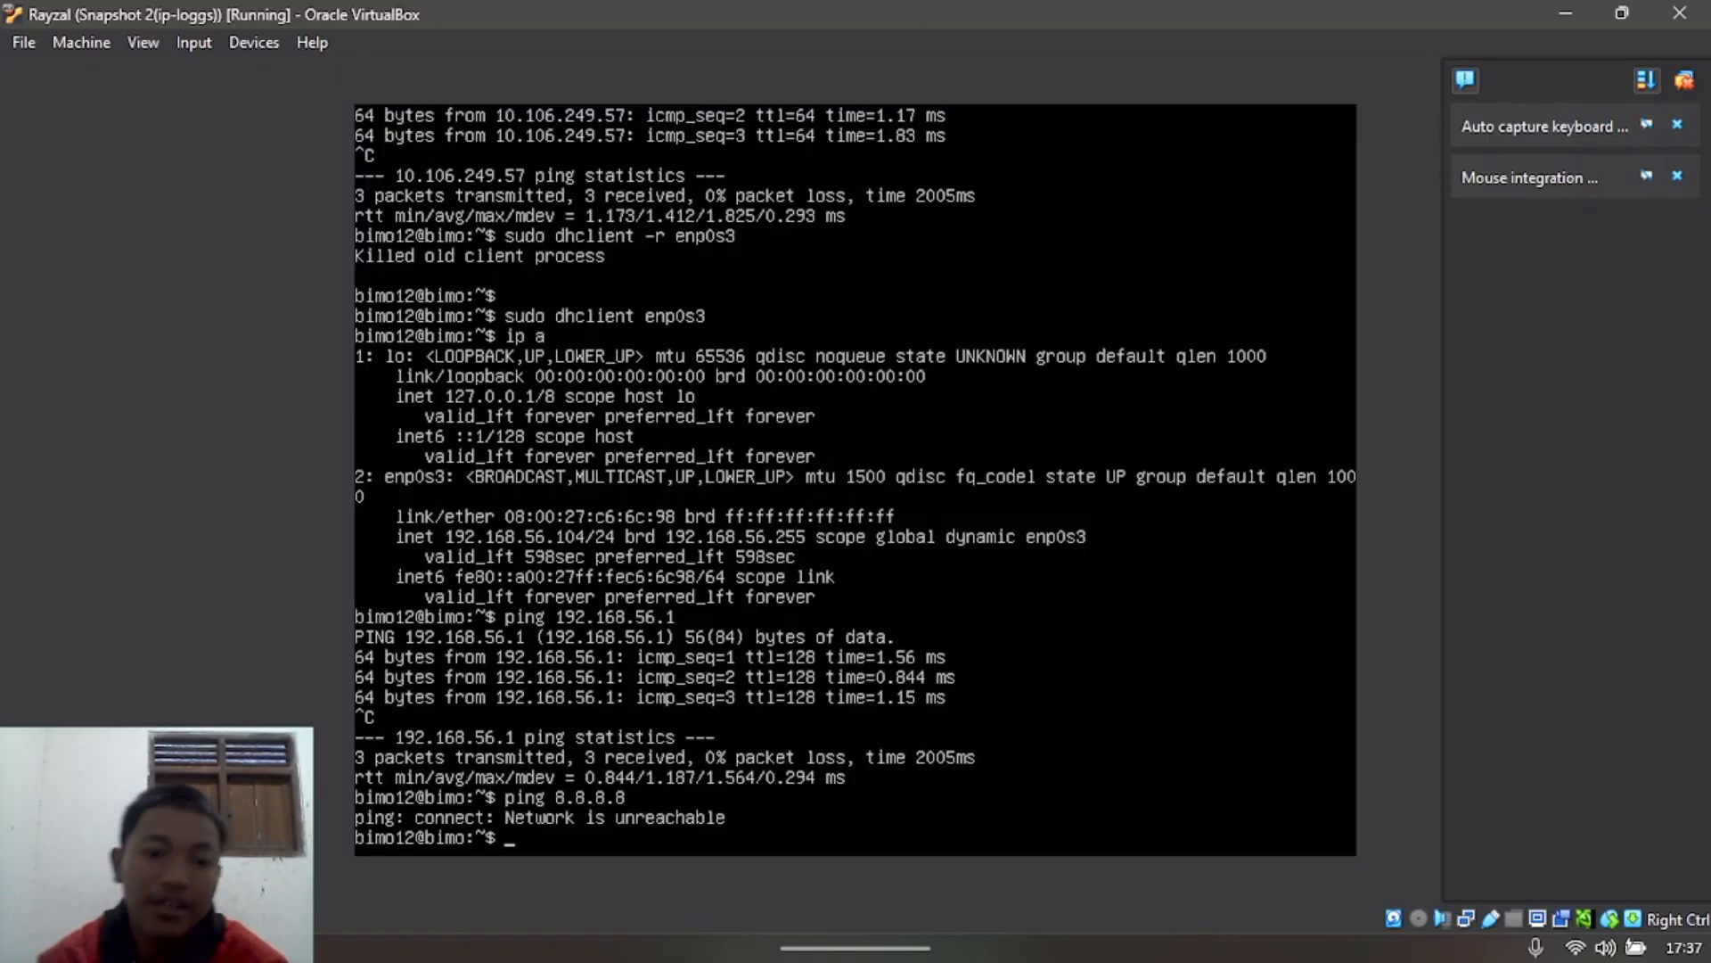
Step: Minimize the VM and open Command Prompt on the host, starting a ping to 192.168.56
left_click(1566, 13)
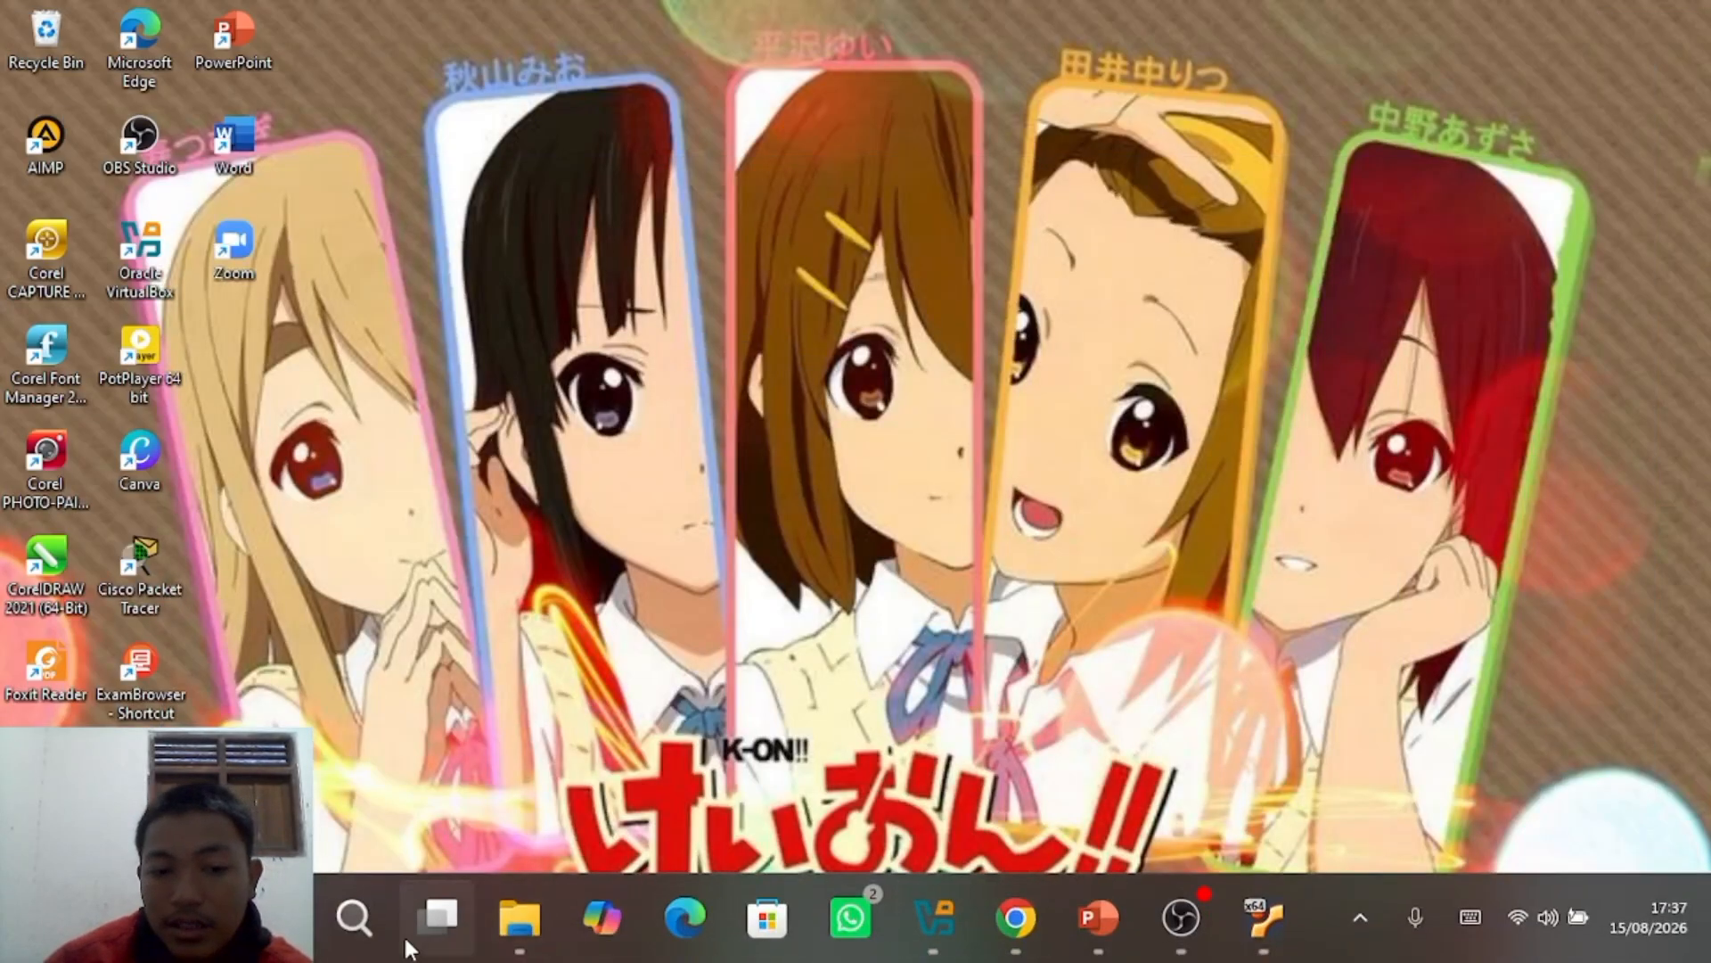
left_click(354, 917)
left_click(540, 227)
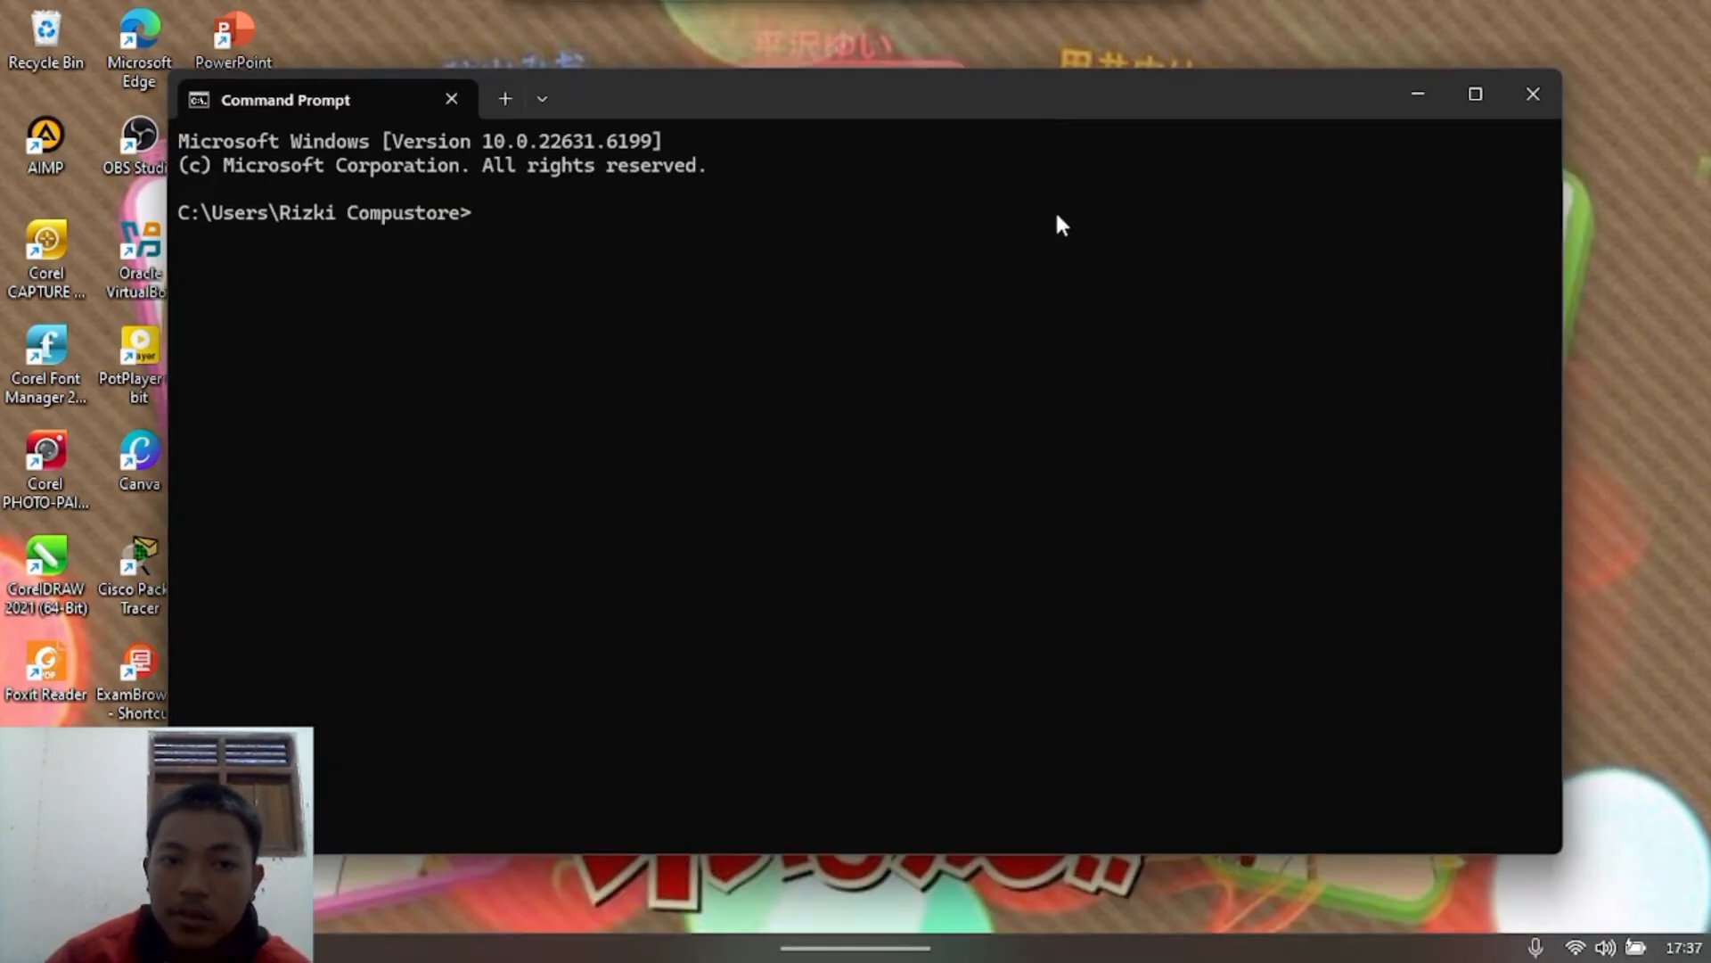
type("ping ")
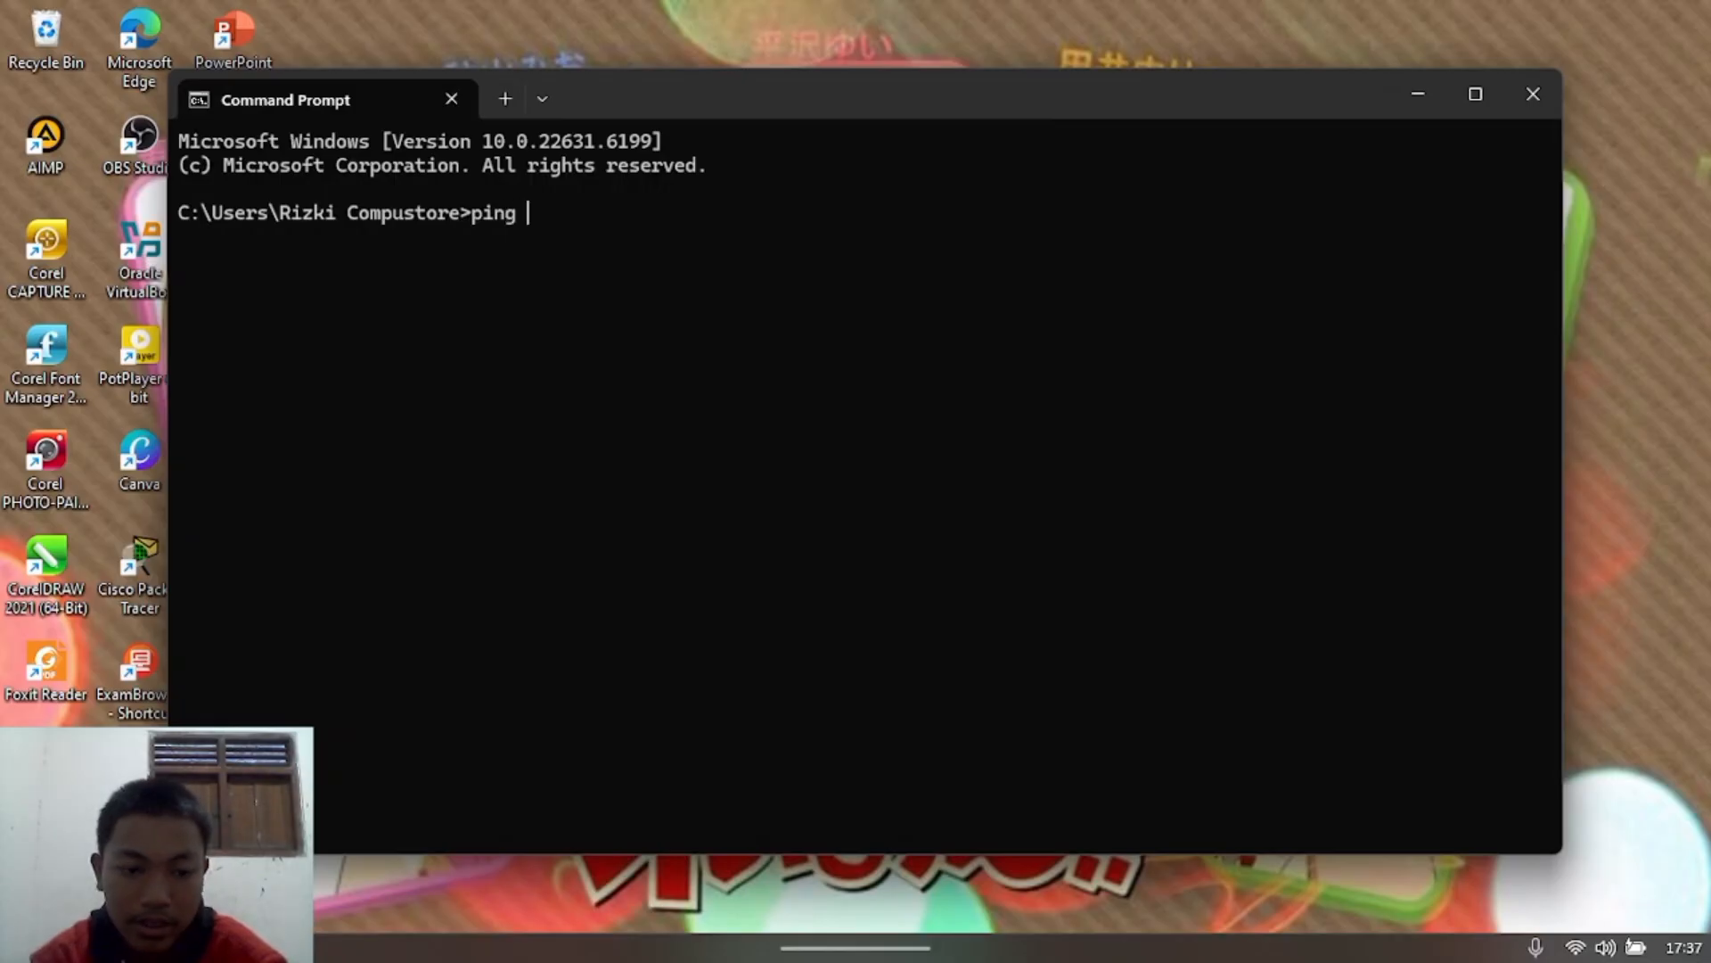
type("192.168")
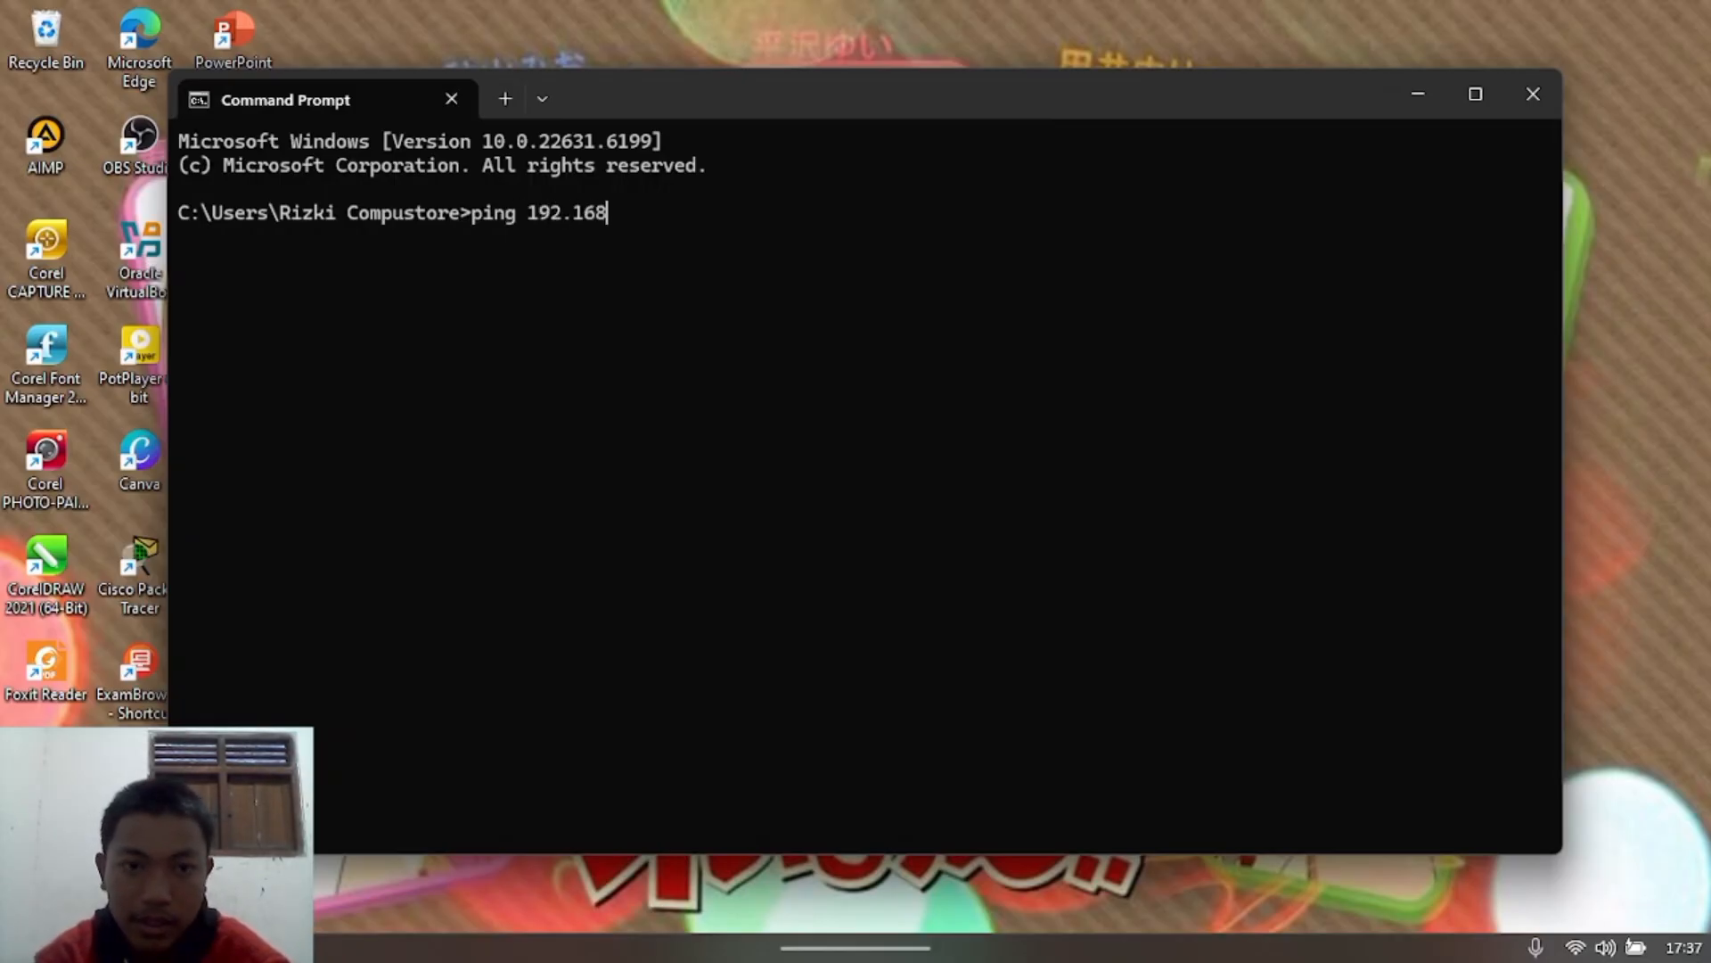
type(".56.")
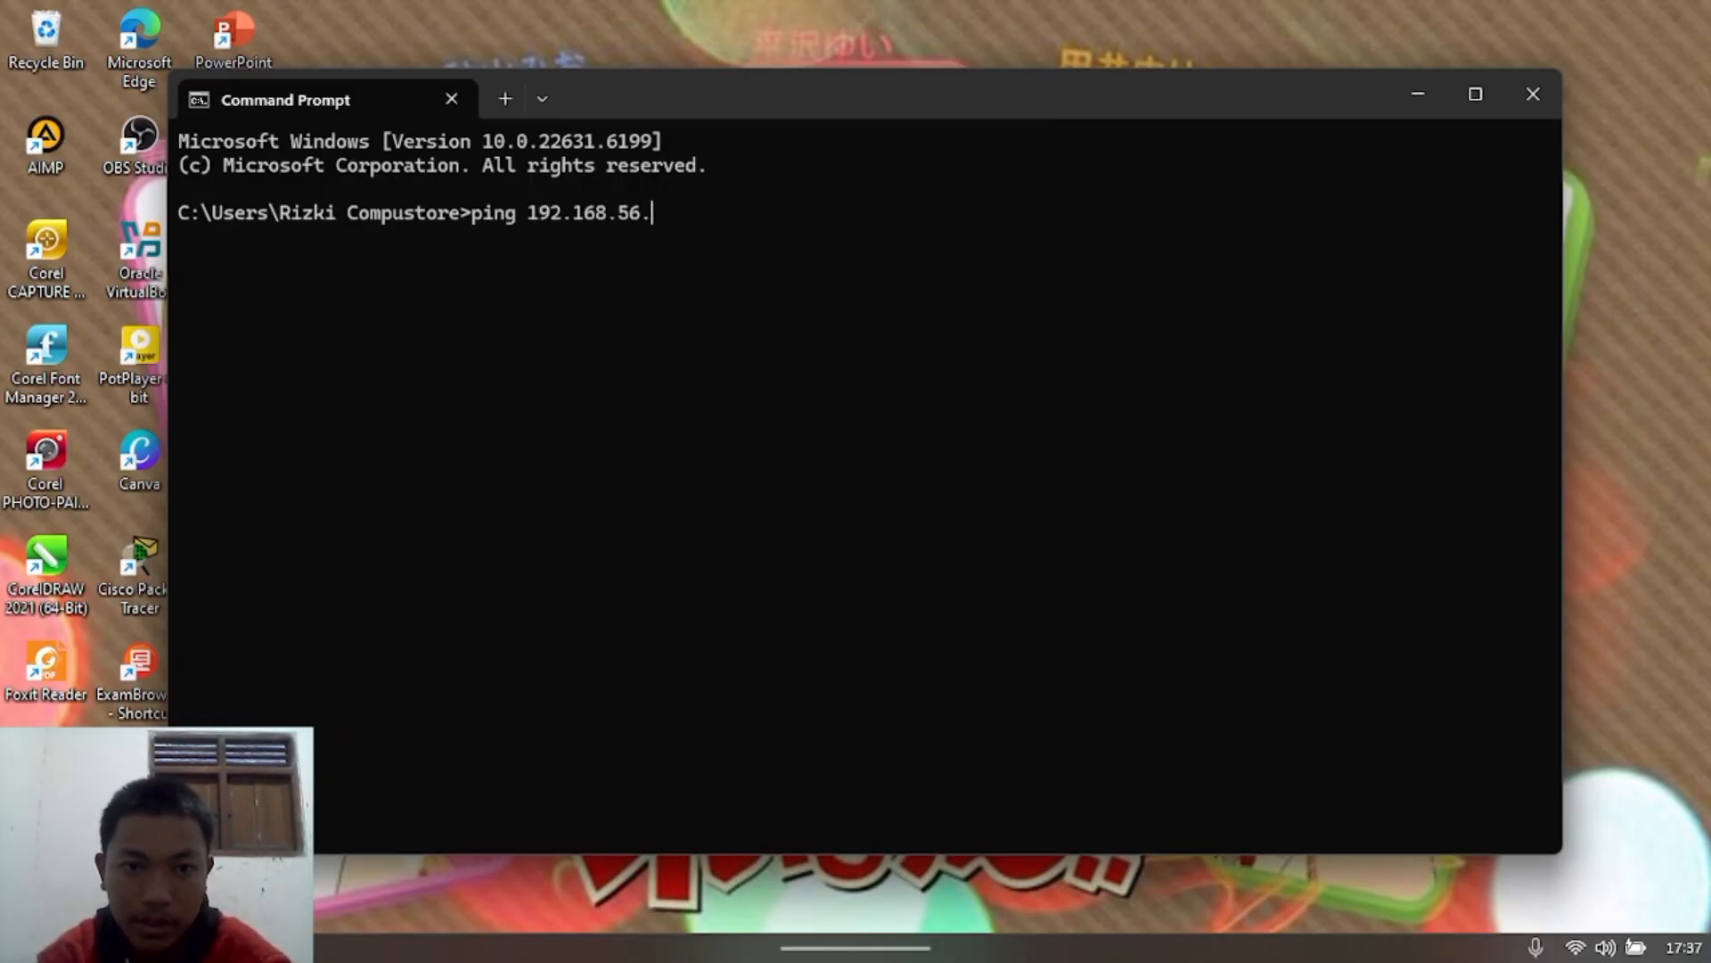
Step: Ping the server VM at 192.168.56.104 from the host and get replies with 0% loss
left_click(1410, 89)
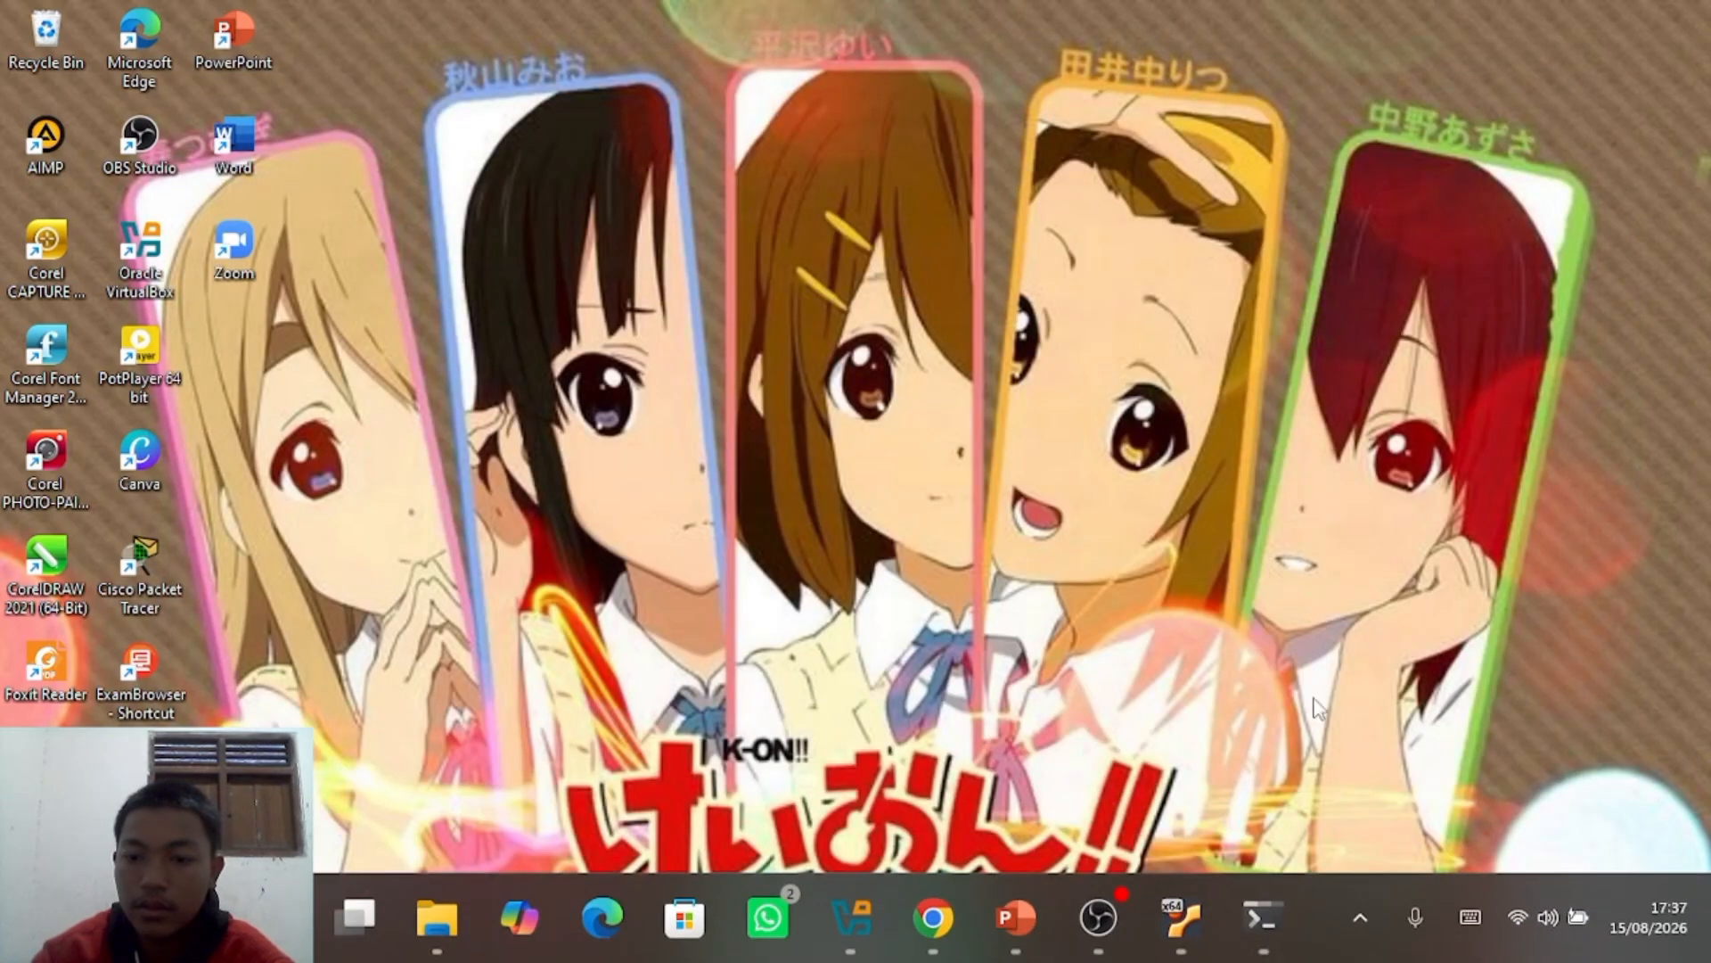
mouse_move(1161, 952)
left_click(1177, 925)
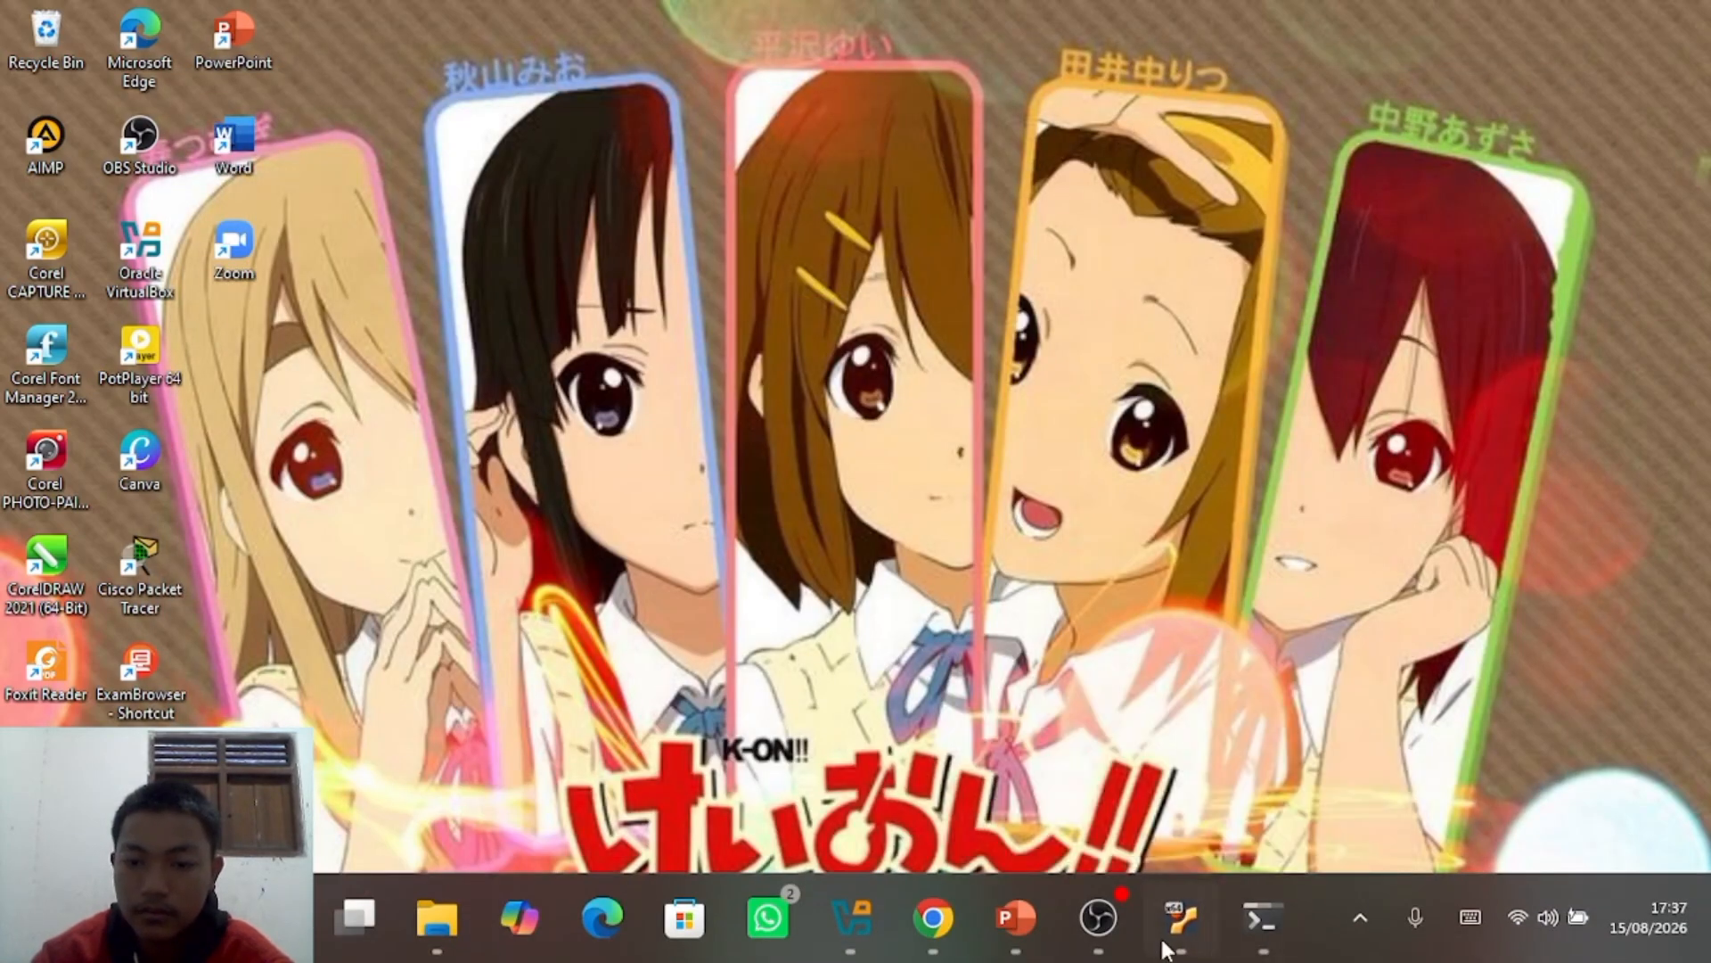
left_click(1146, 840)
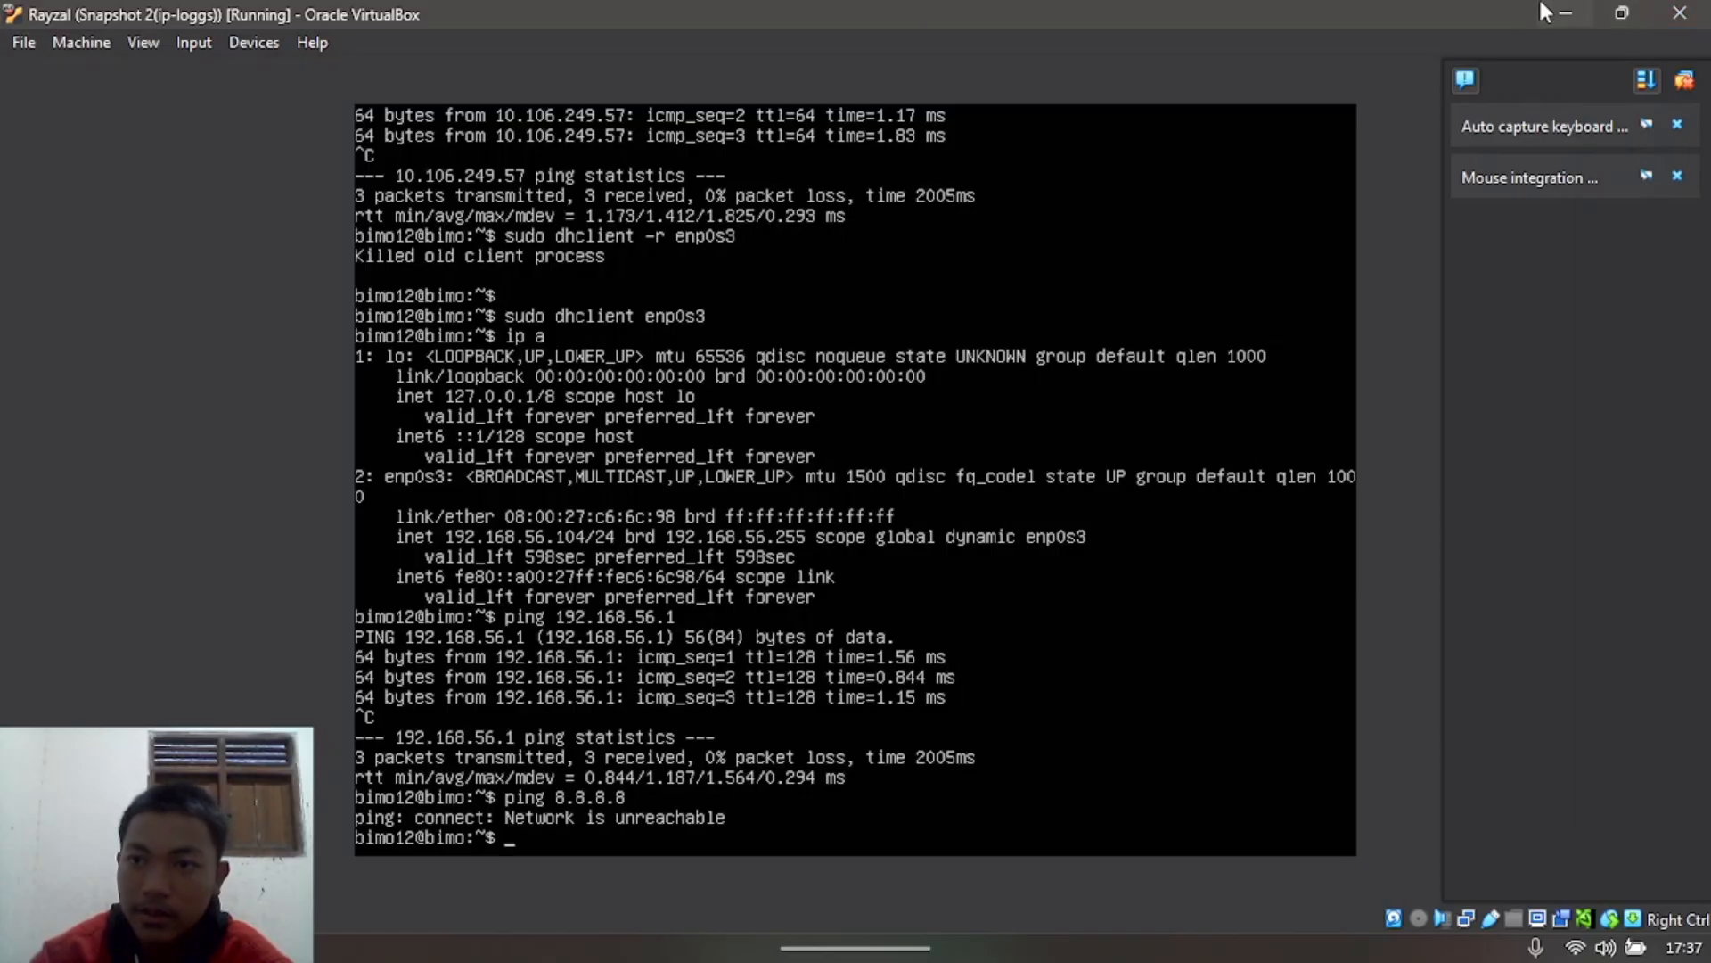
left_click(1566, 14)
left_click(1269, 897)
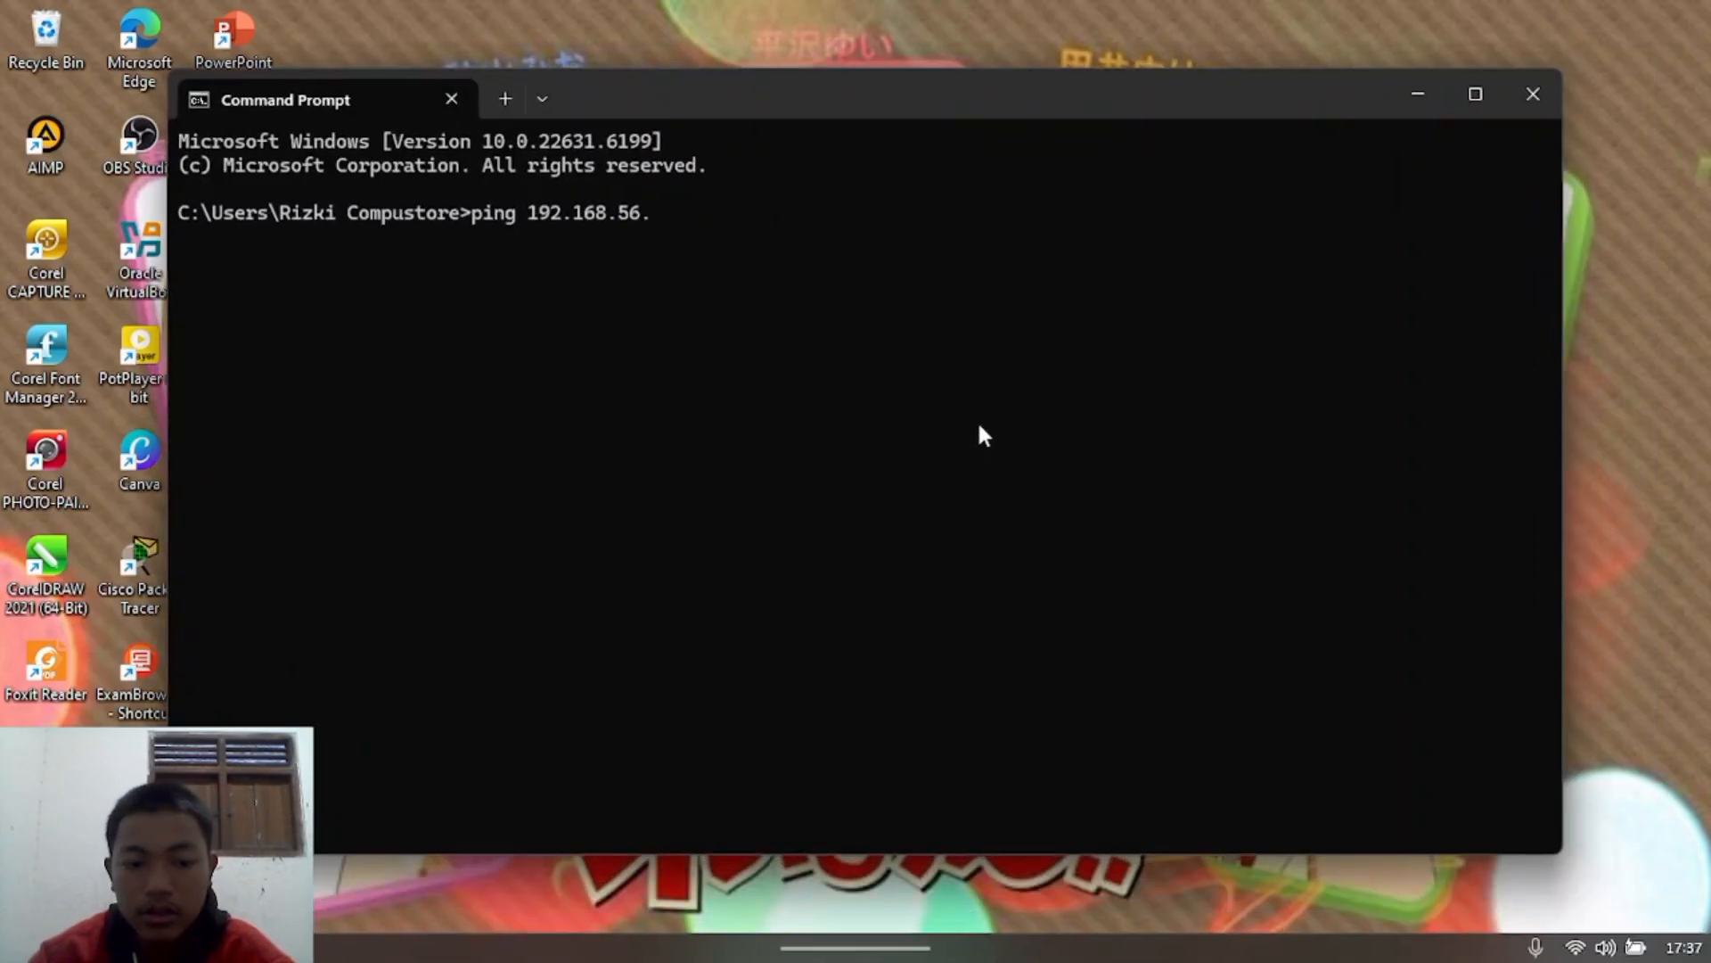
type("104")
key("Return")
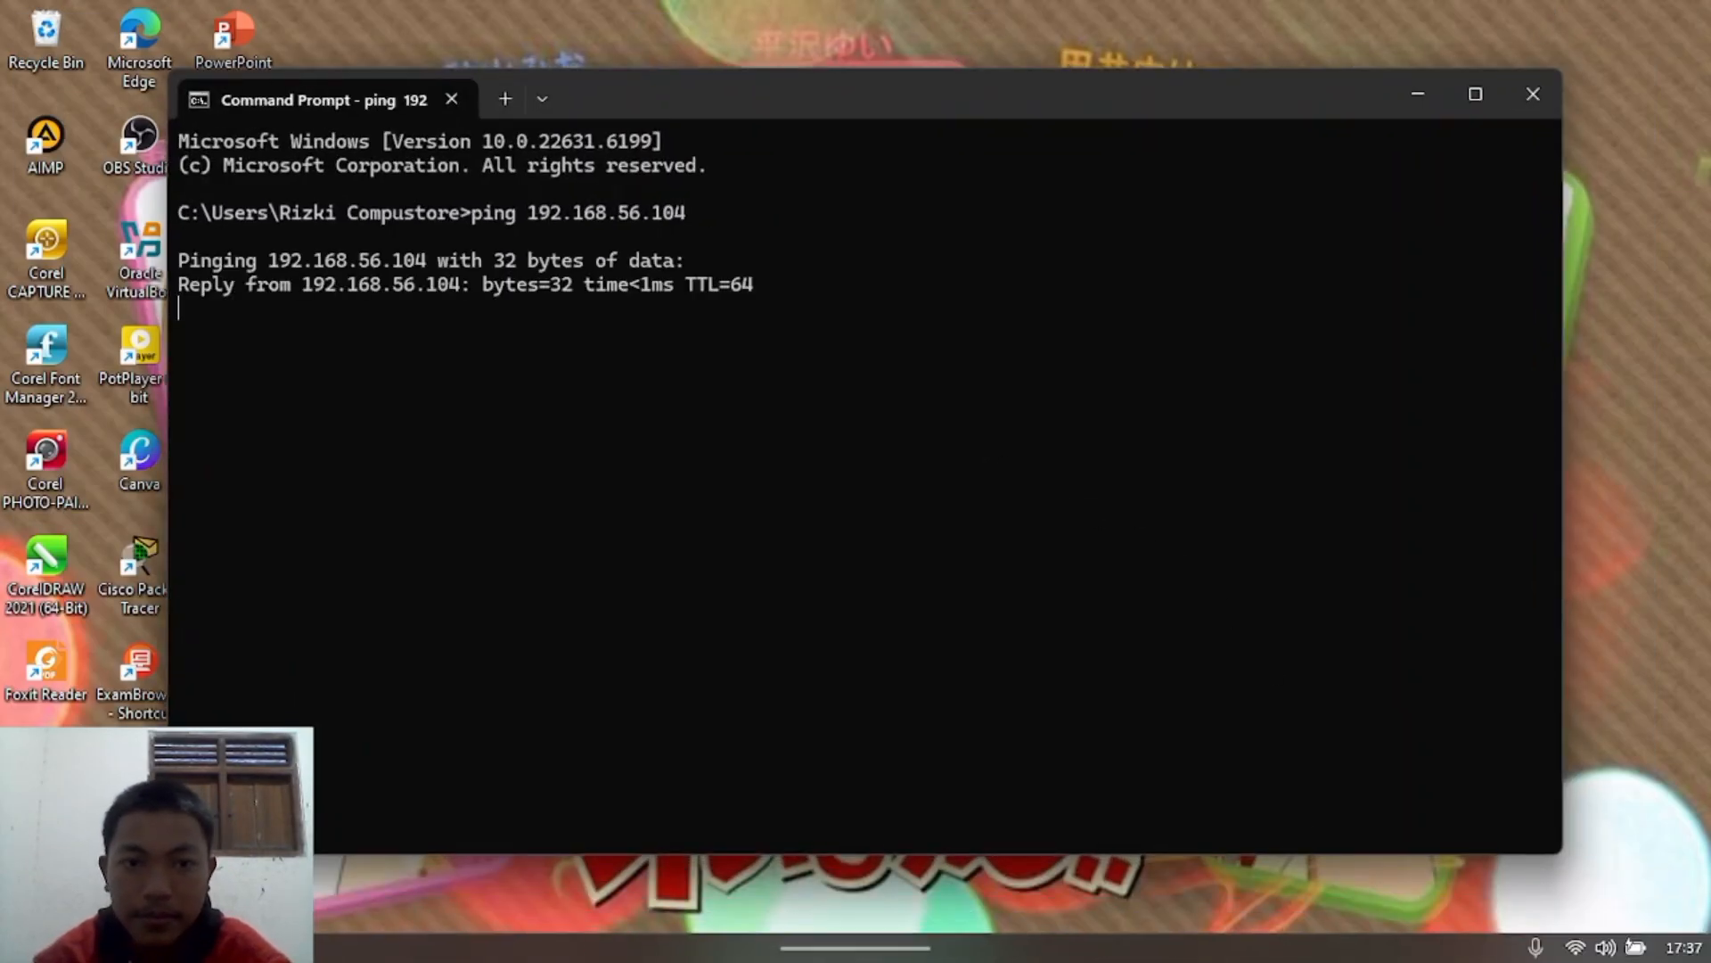
key("ctrl+c")
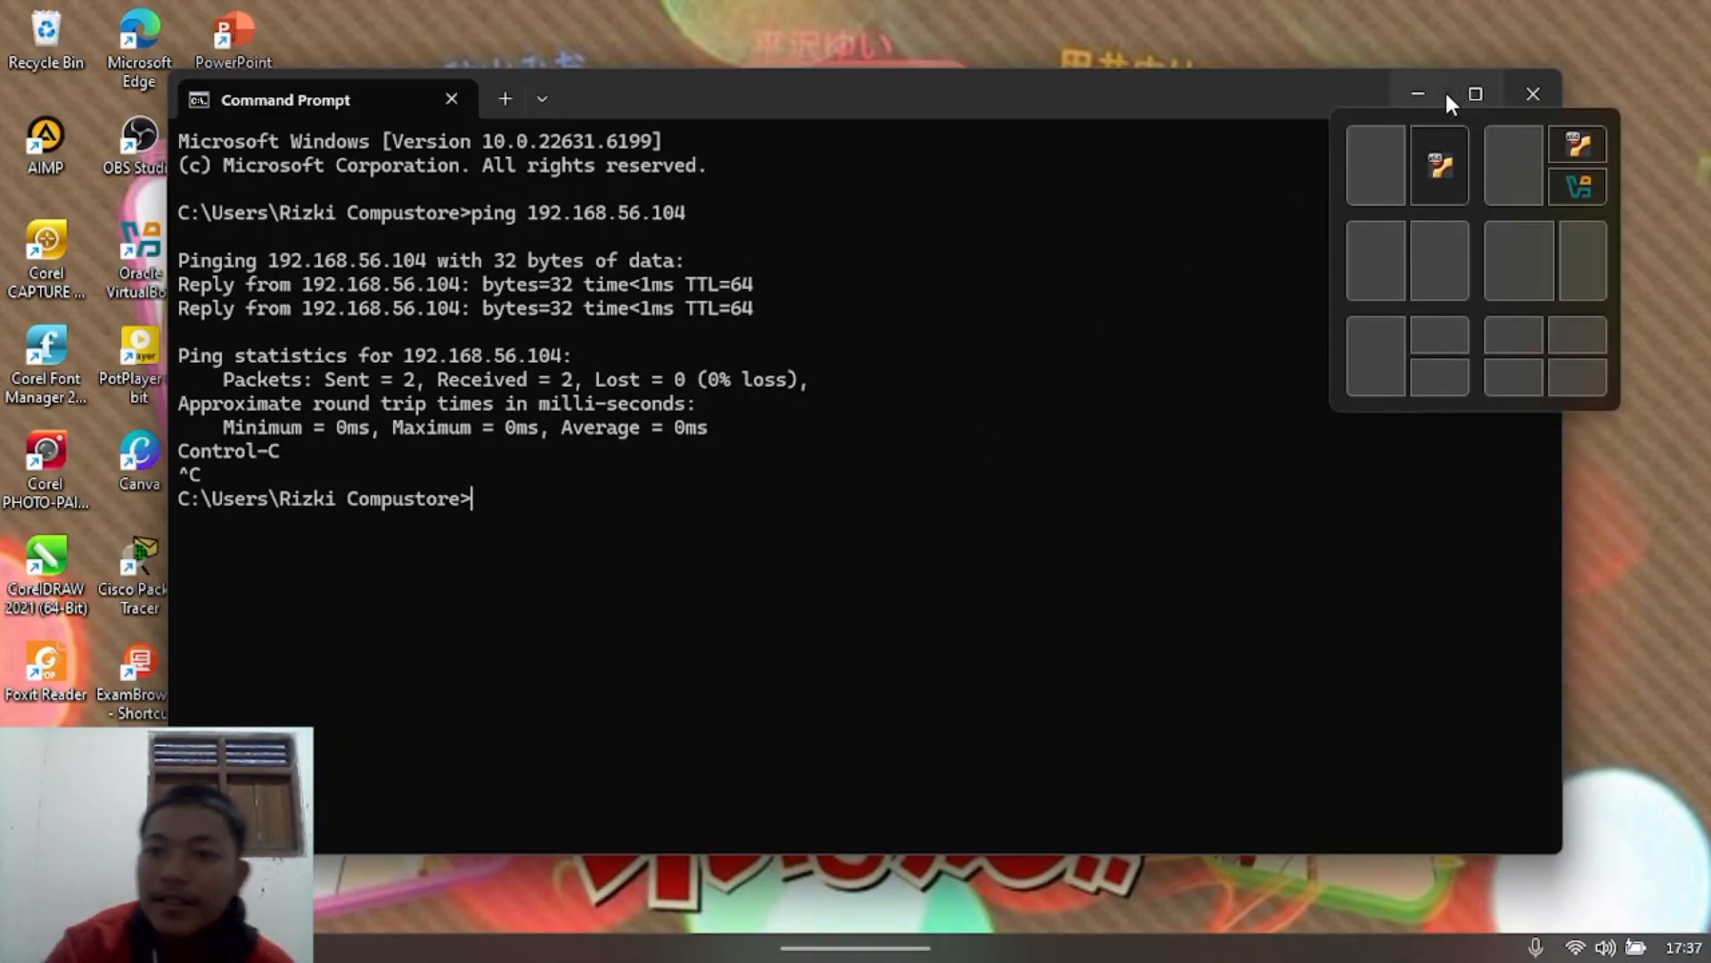
Step: Bring the running Ubuntu desktop VM window to the front
left_click(1418, 93)
mouse_move(1183, 927)
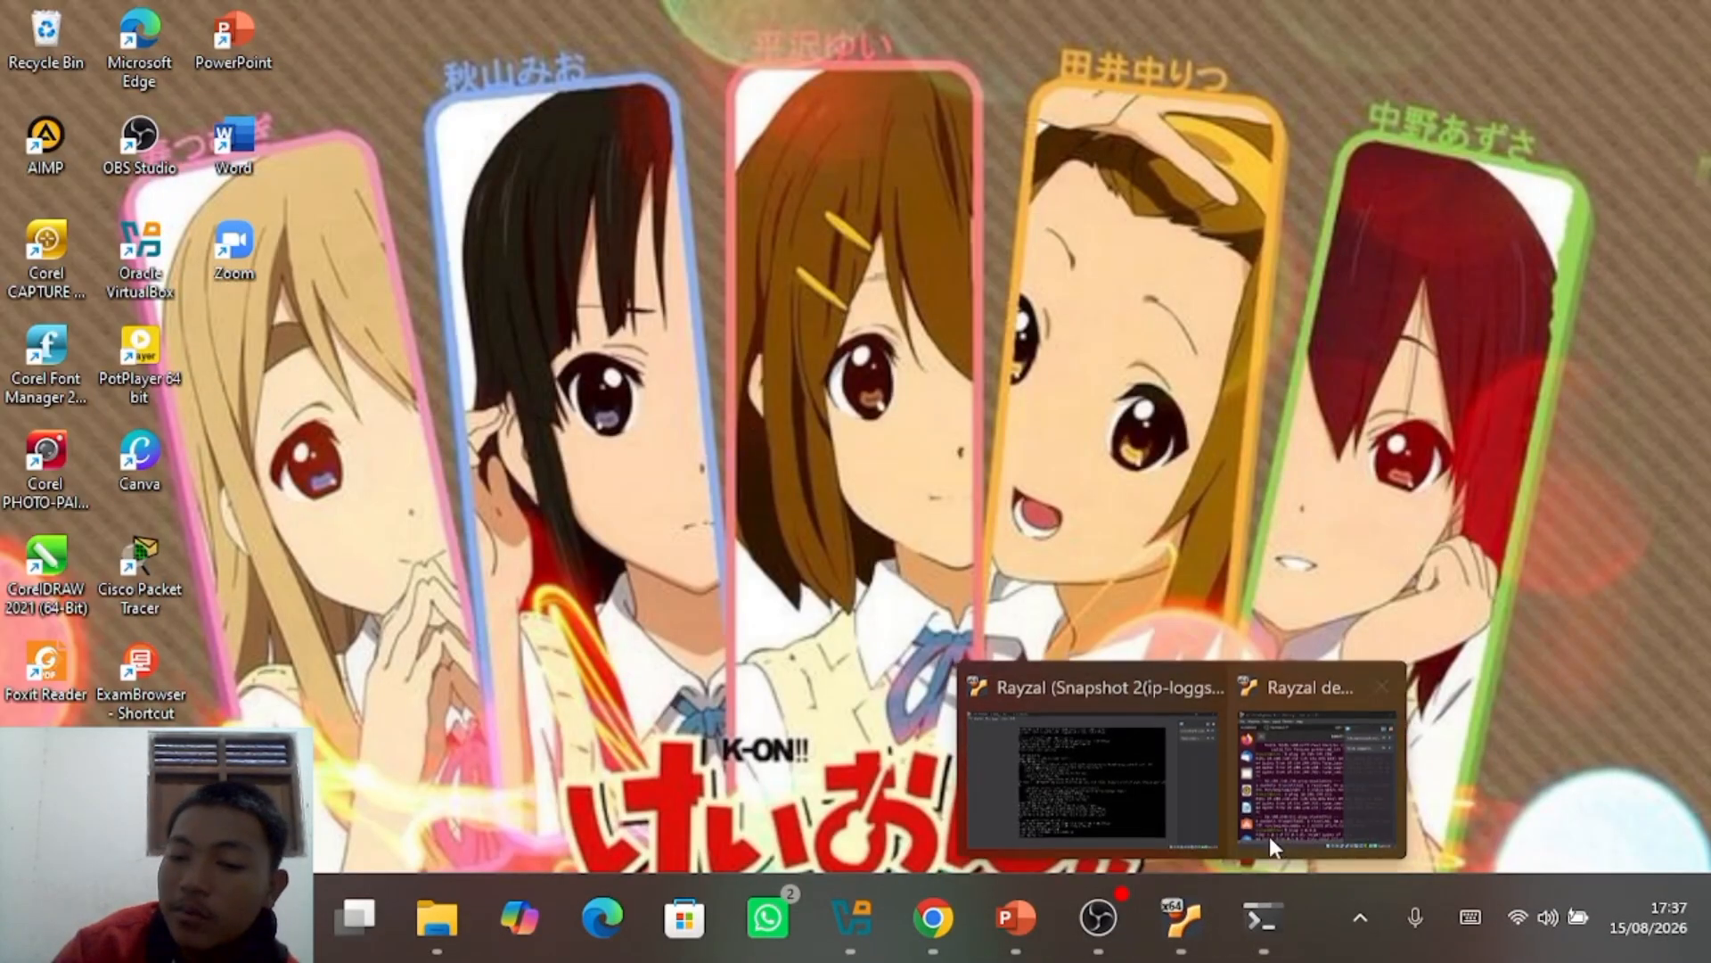
left_click(1322, 797)
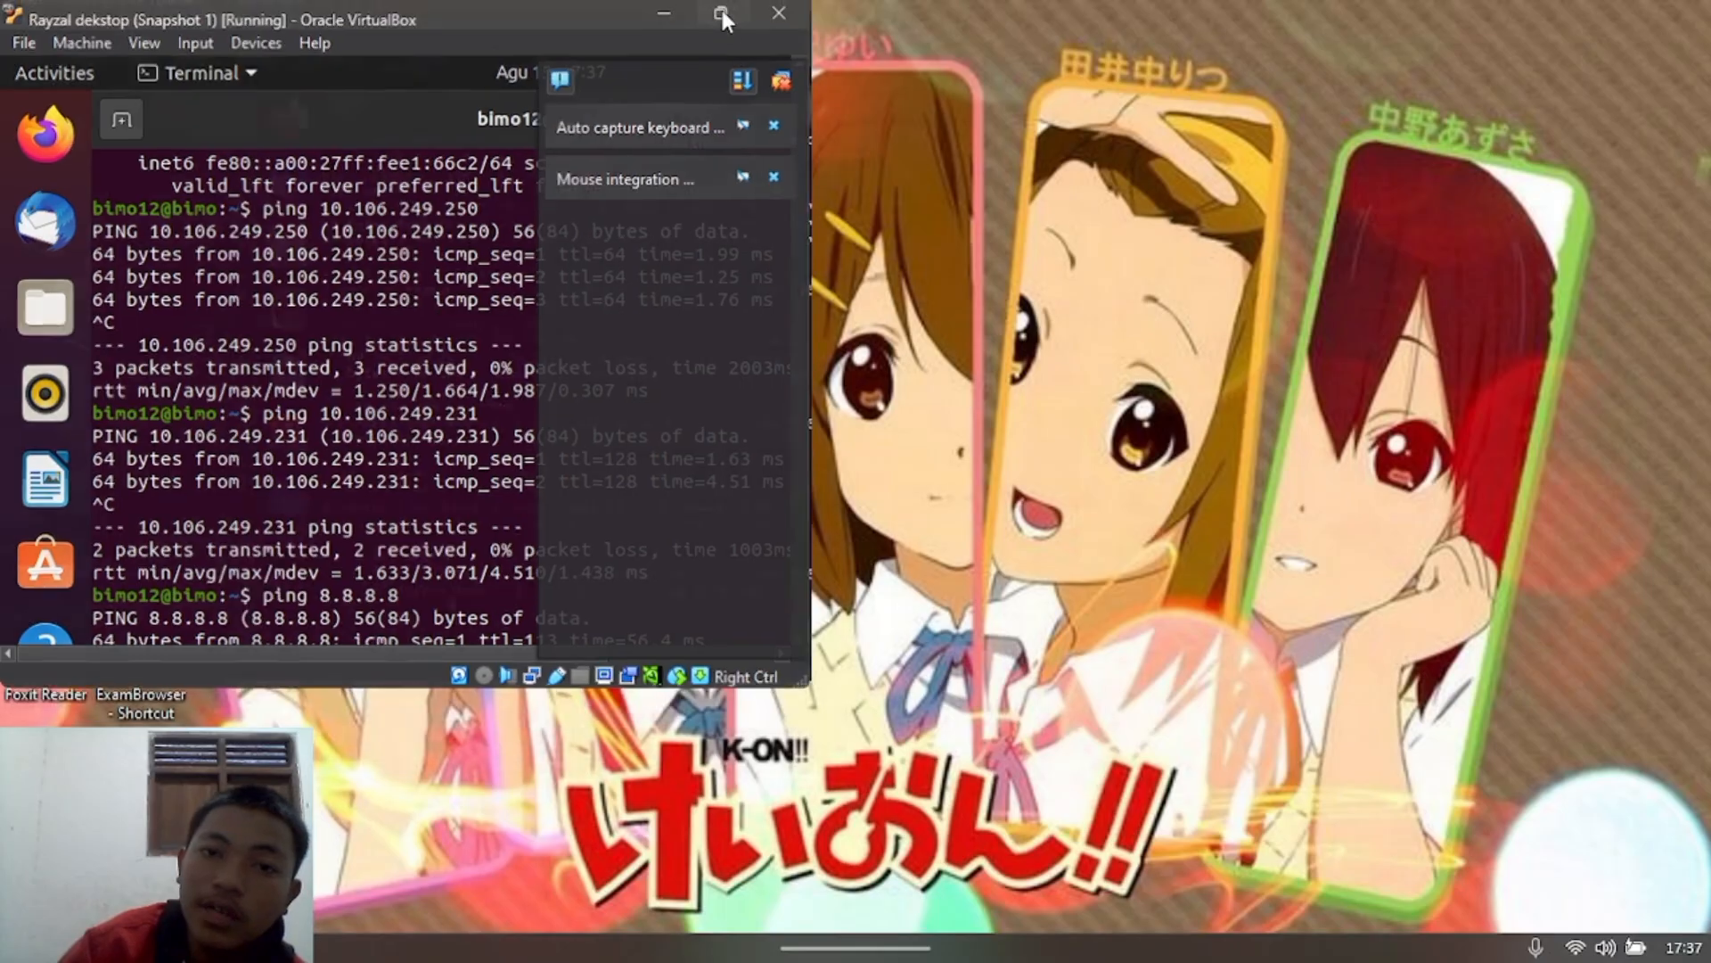
Step: Maximize the Ubuntu VM, release and renew the enp0s3 lease, and confirm 192.168.56.105/24 with 'ip a'
left_click(720, 8)
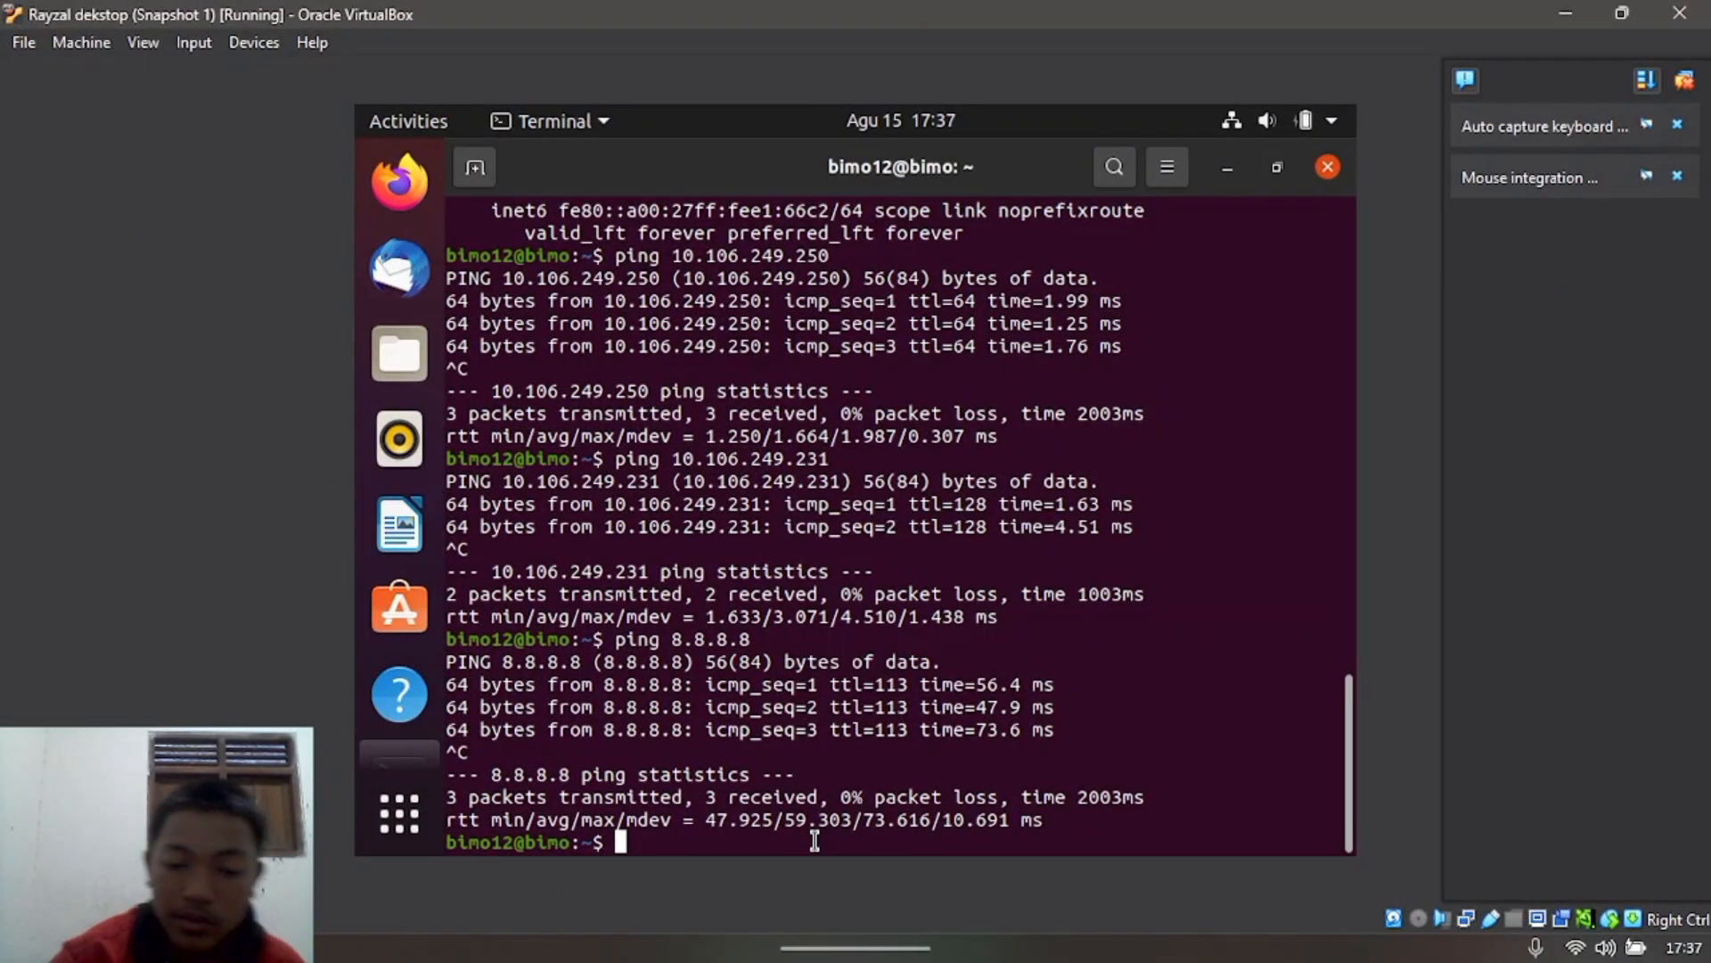
type("sudo")
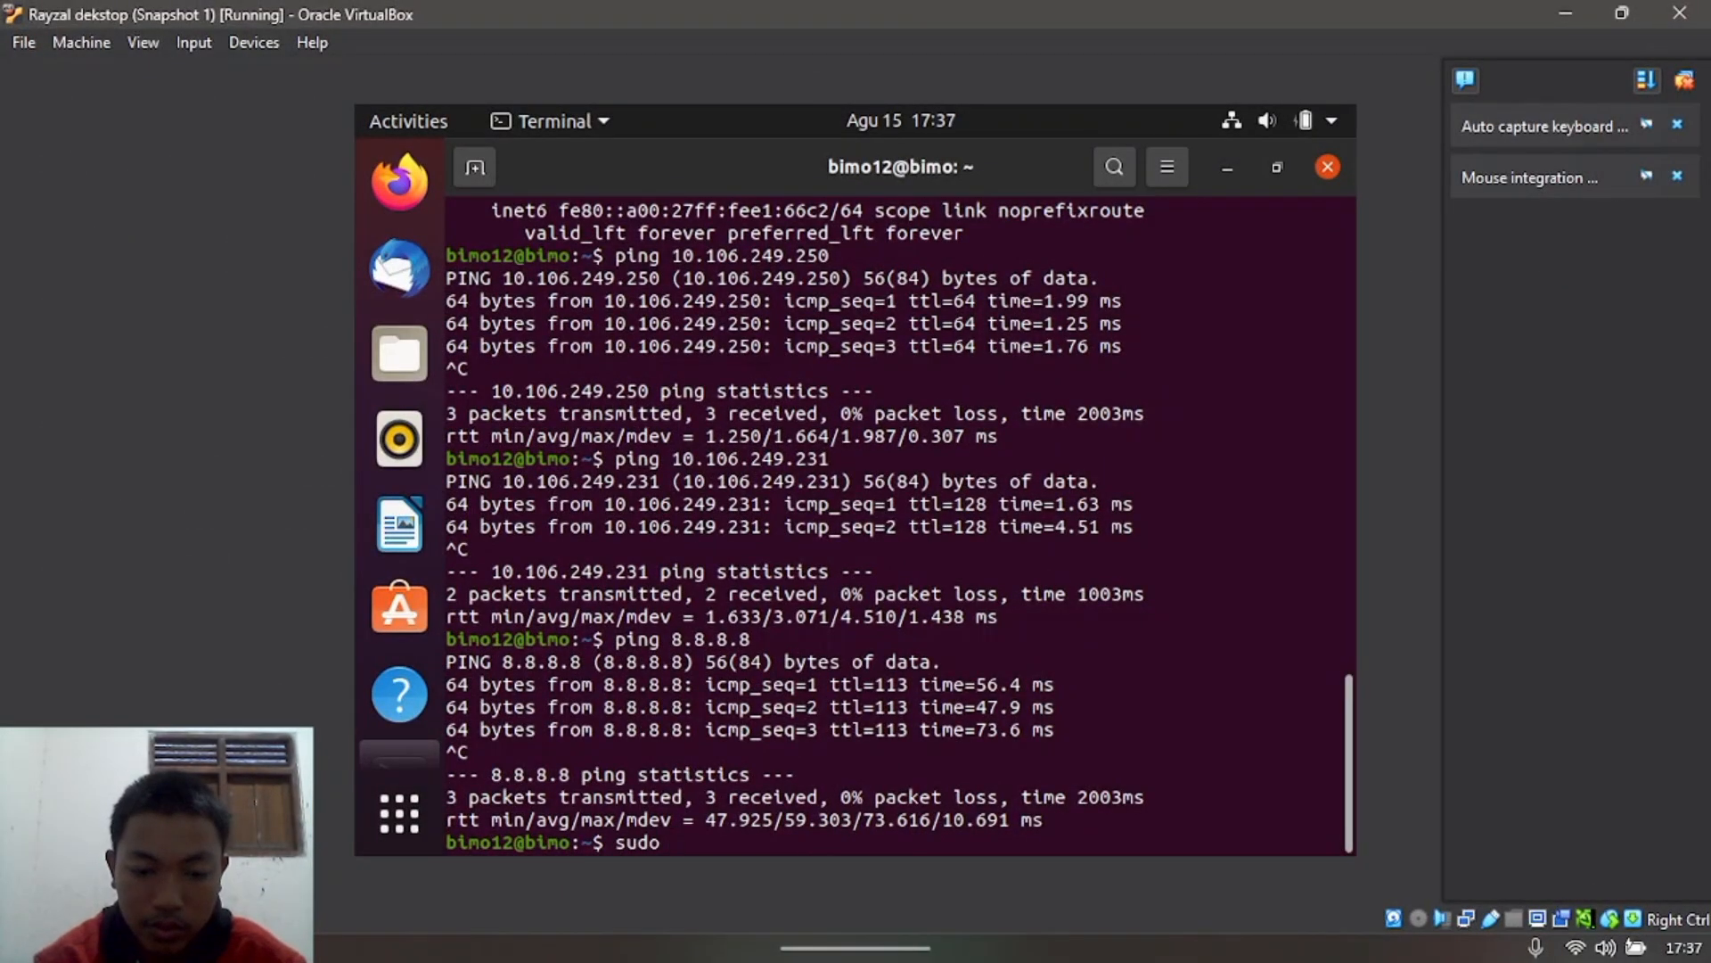
type(" dhclien")
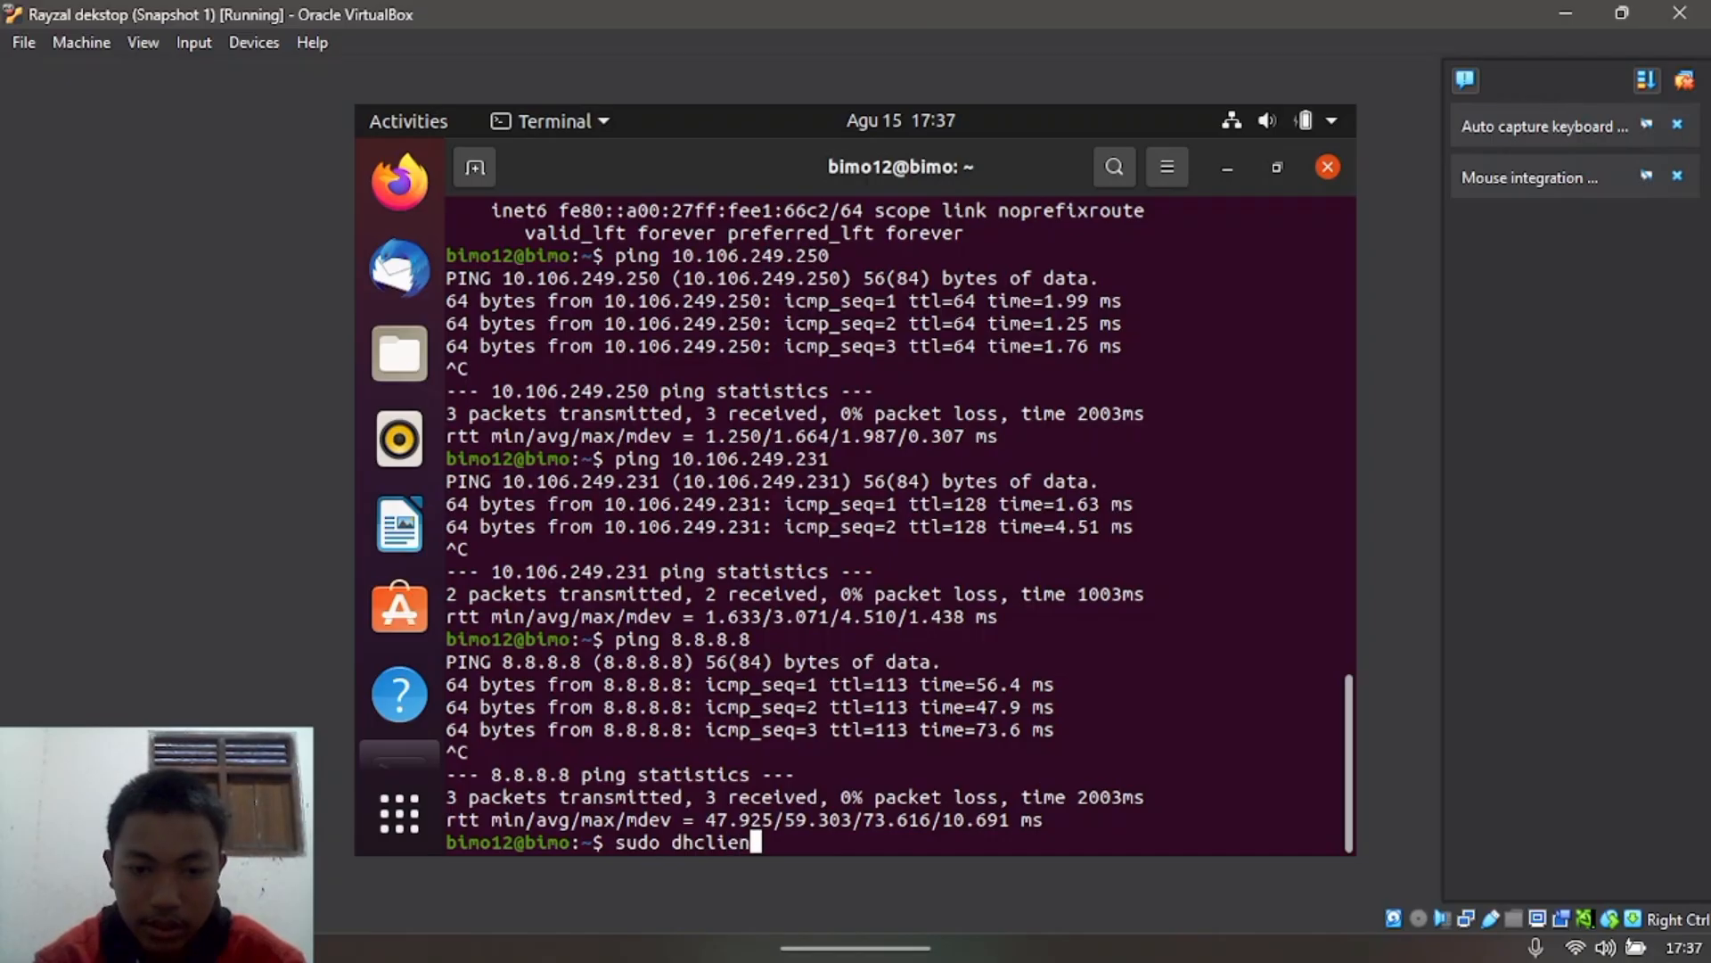
type("t -r ")
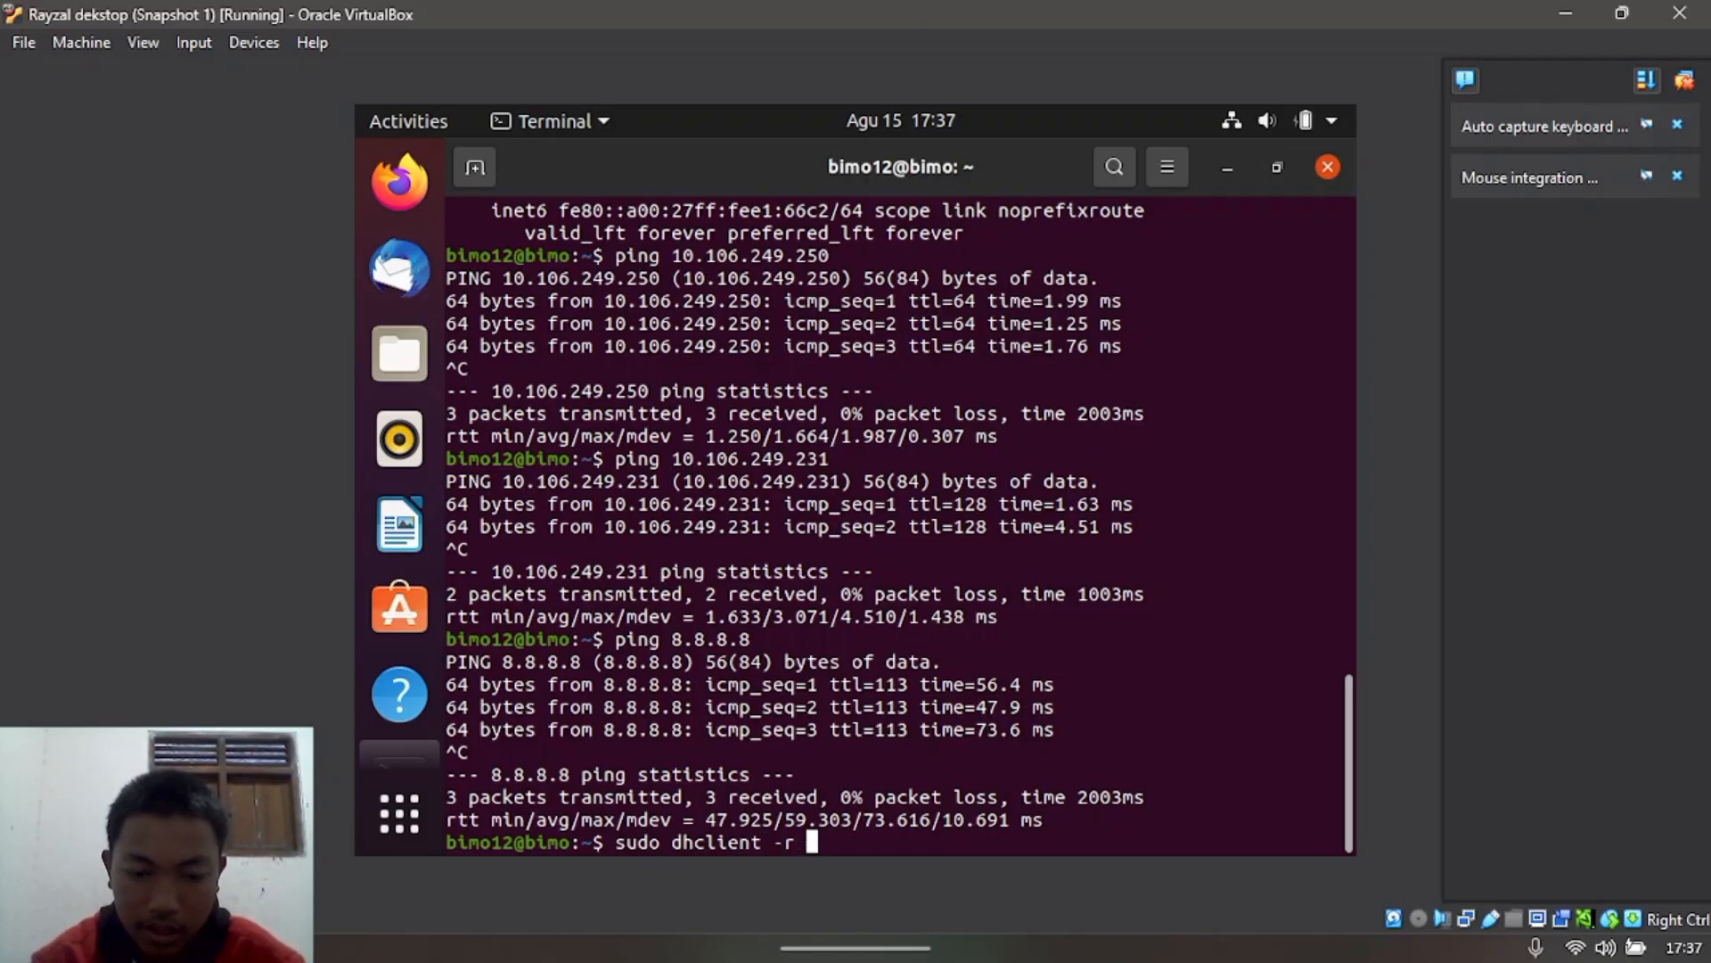
type("enp0s3")
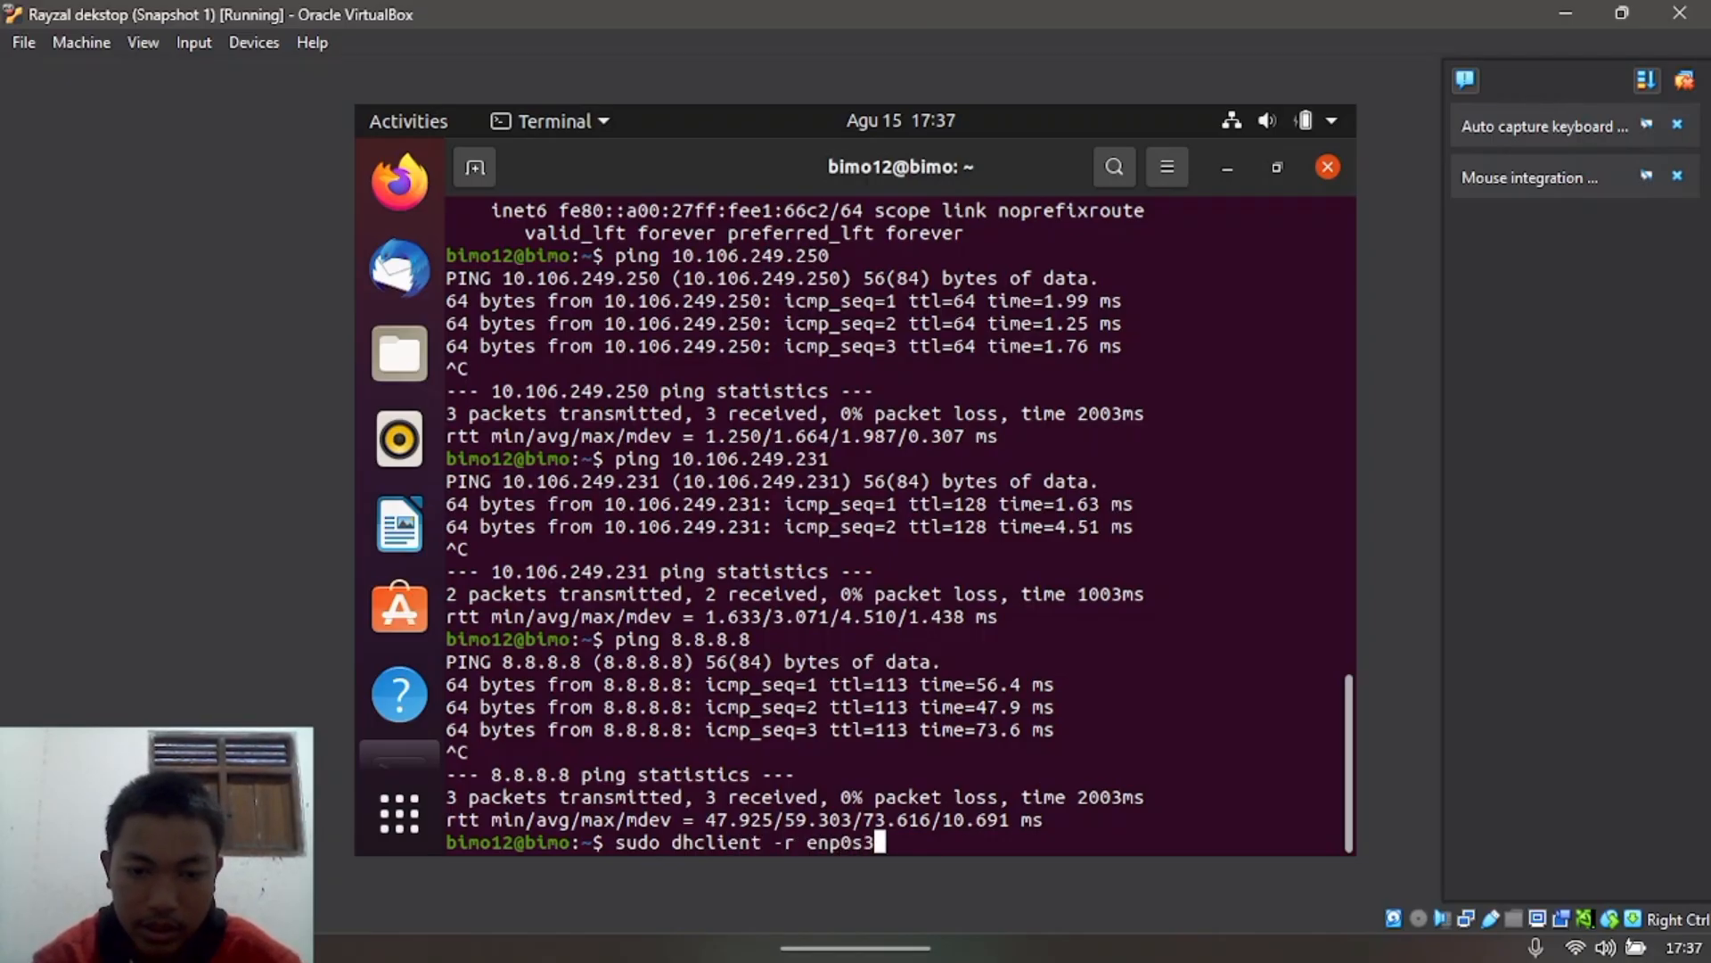
key("Return")
key("Return")
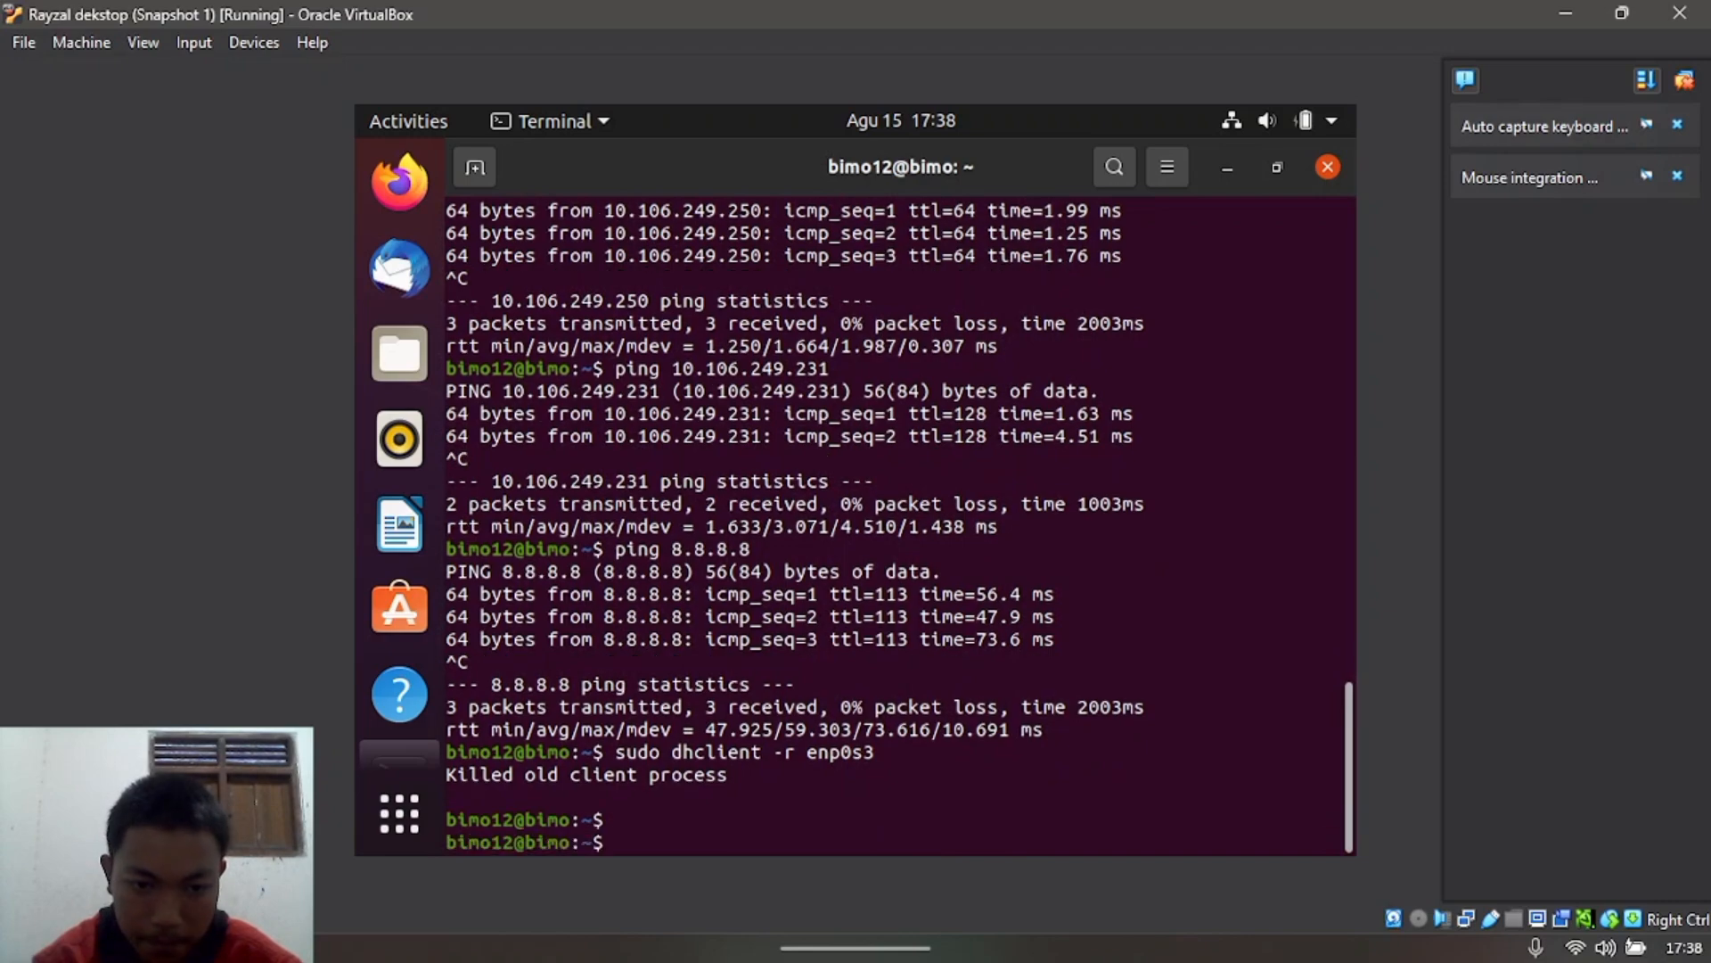
type("sudo ")
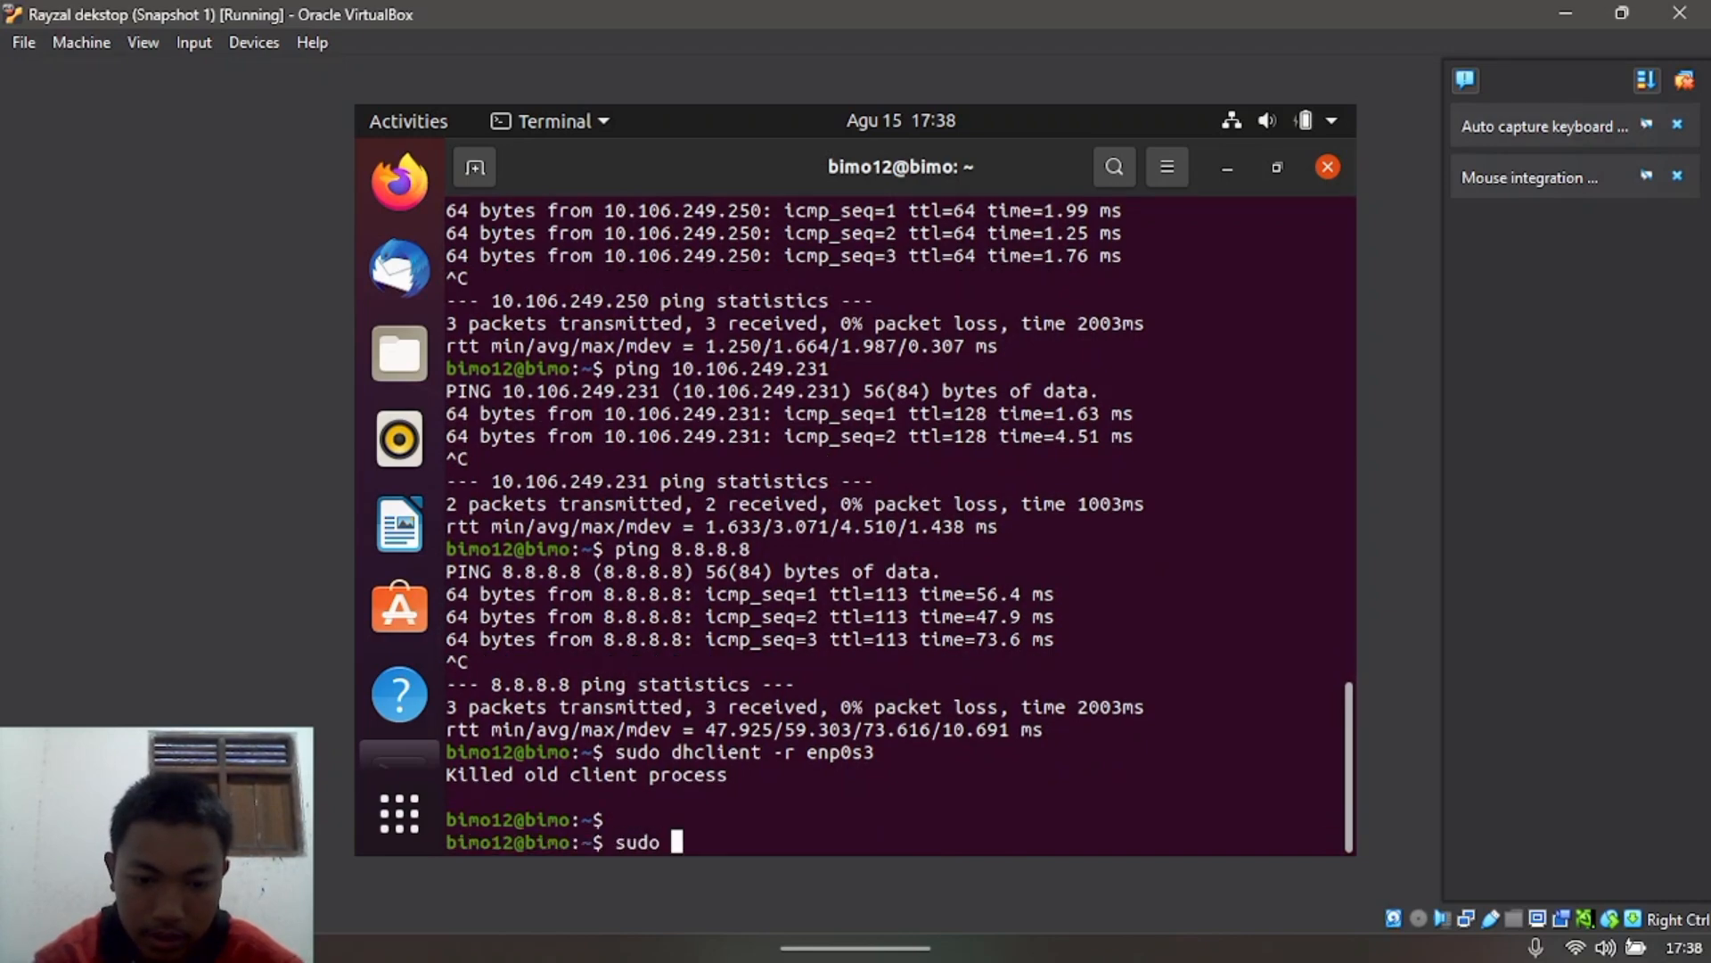
type("dhcl")
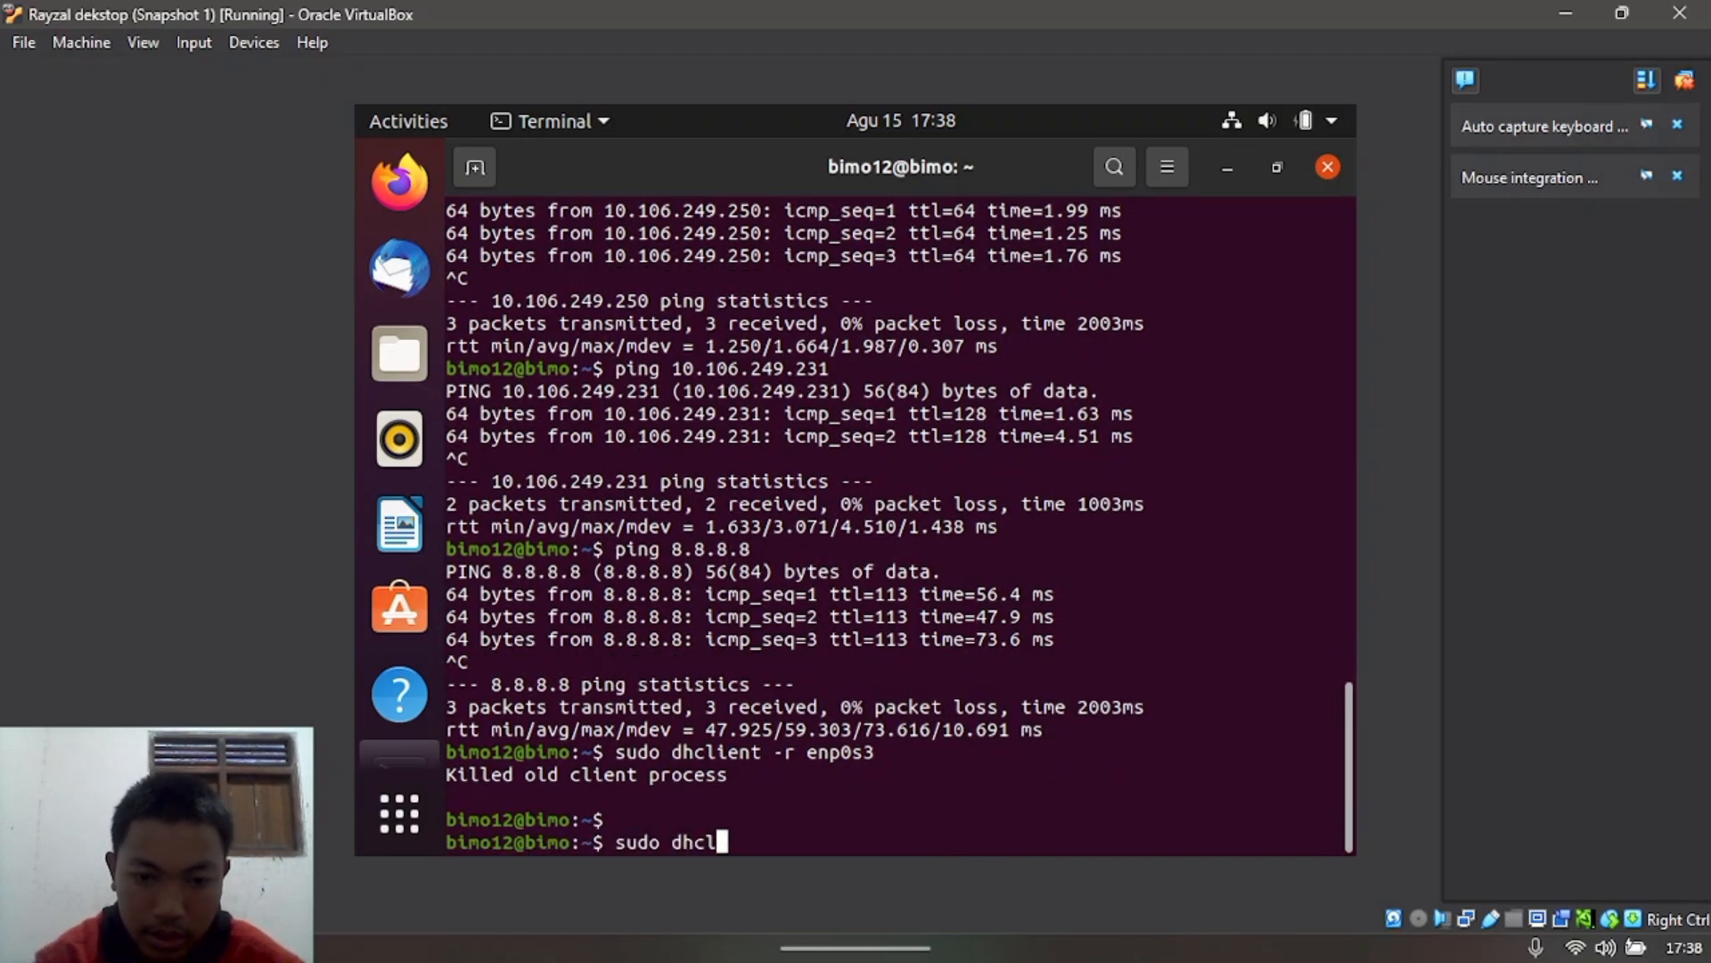
type("ient ")
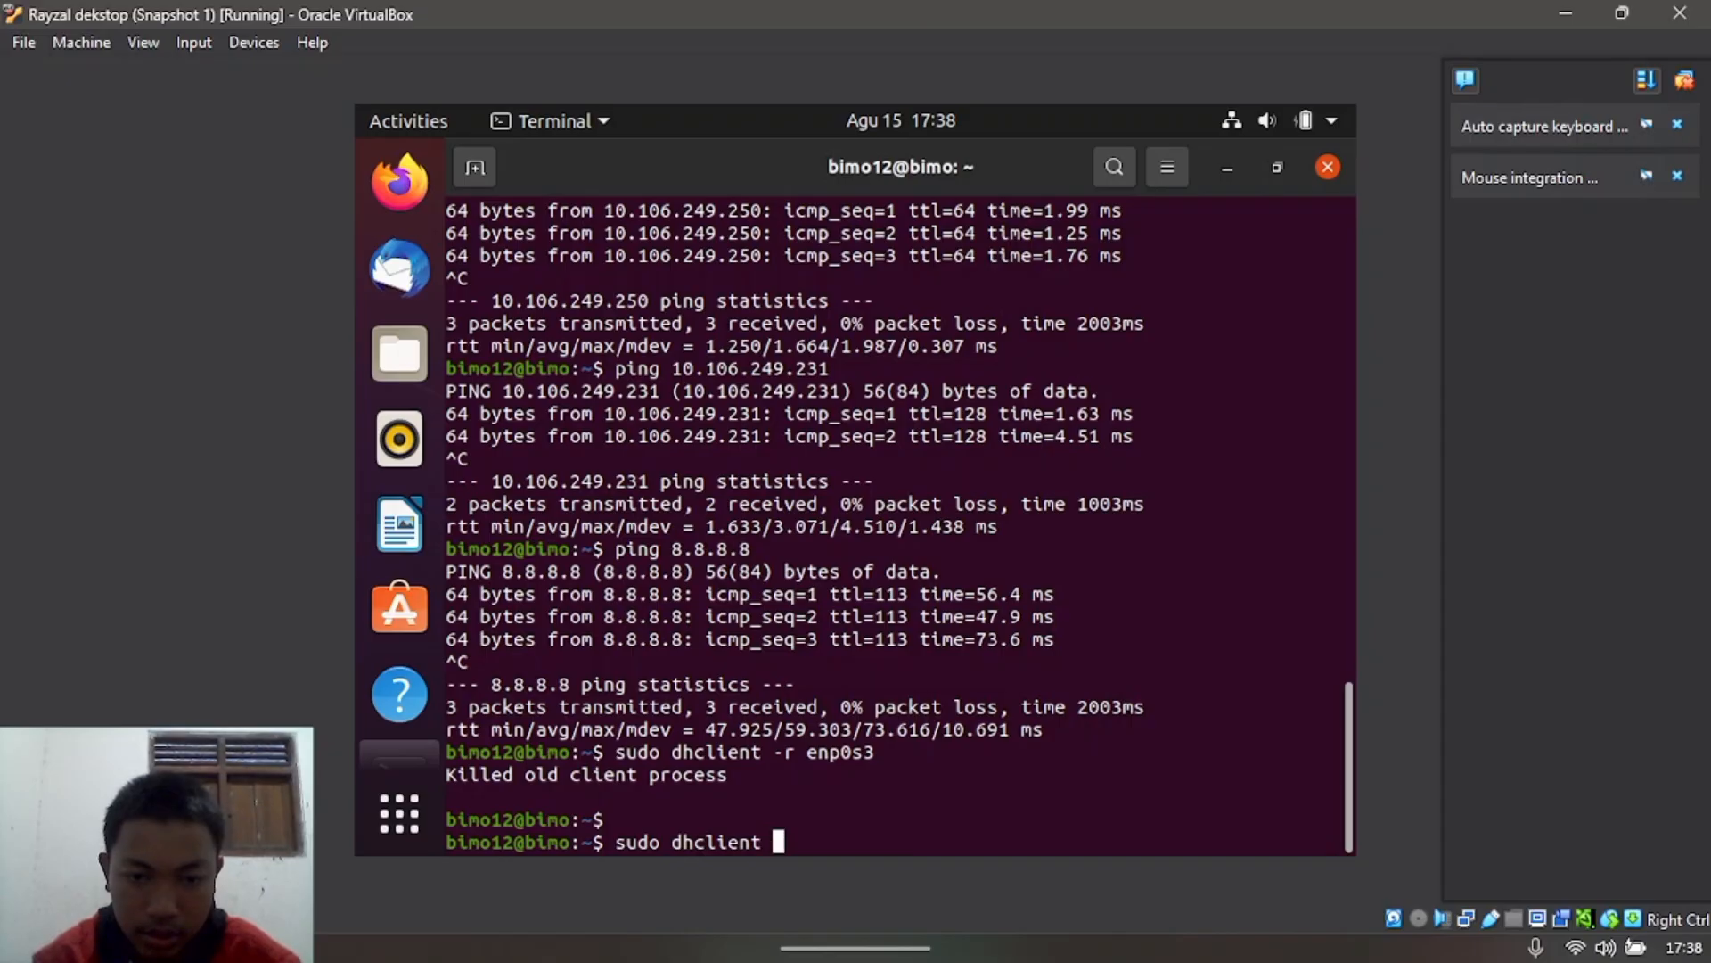
type("enp")
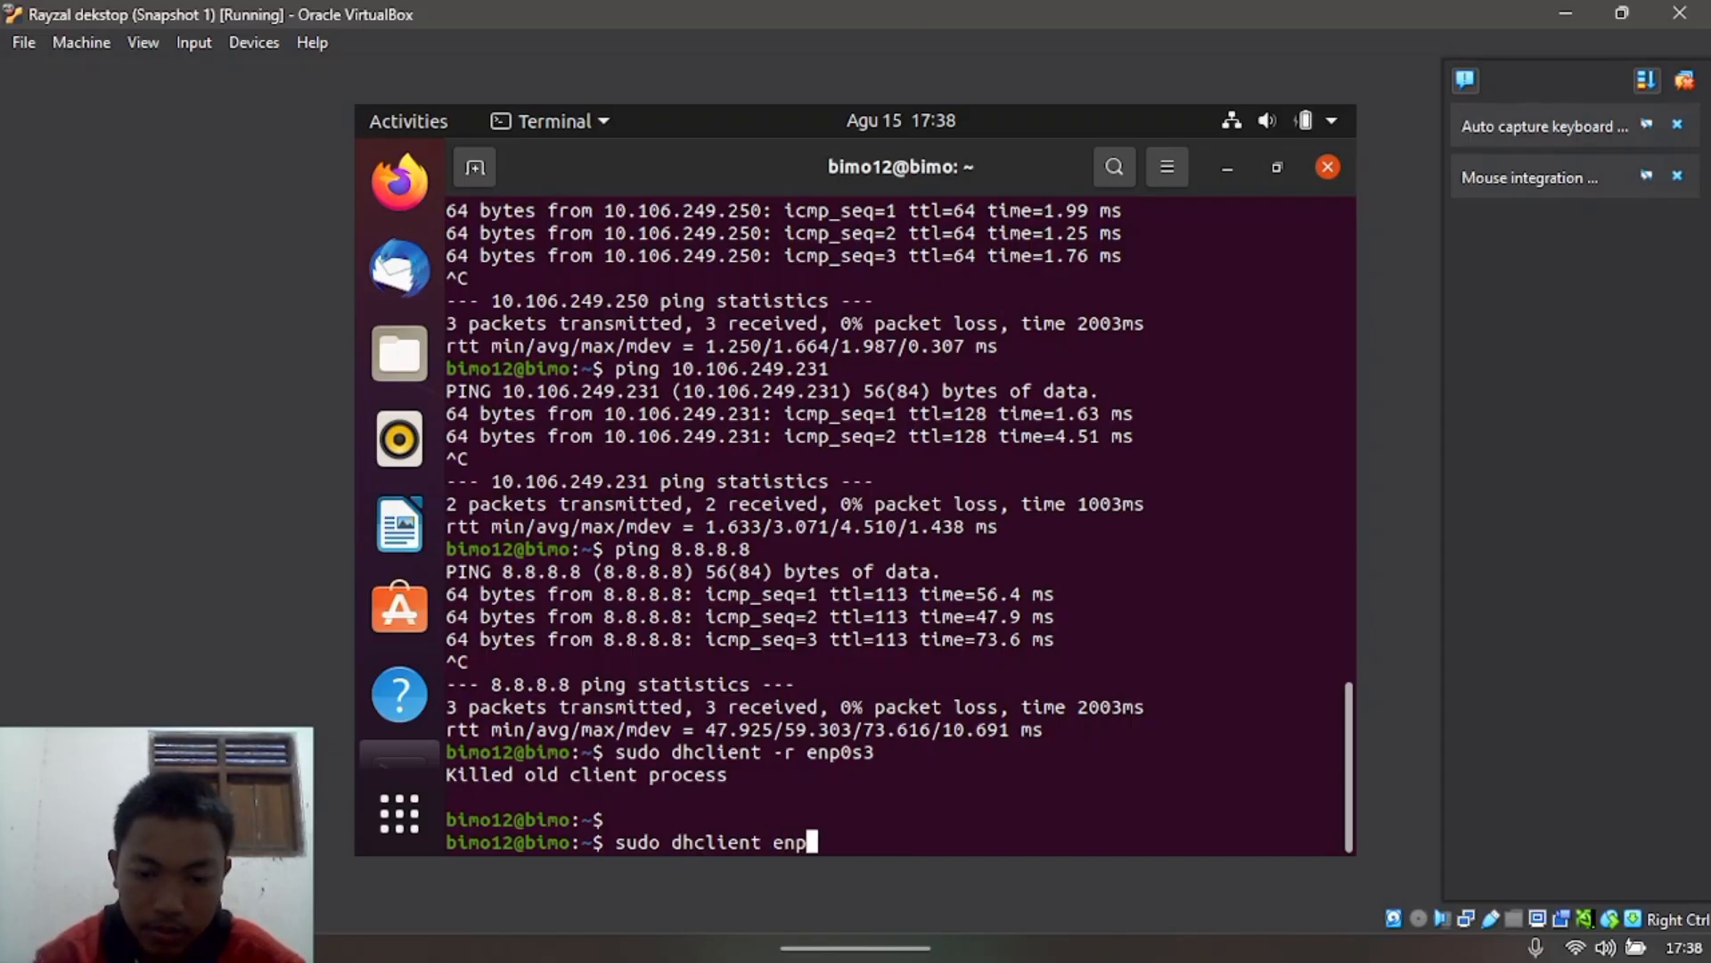
type("0s3")
key("Return")
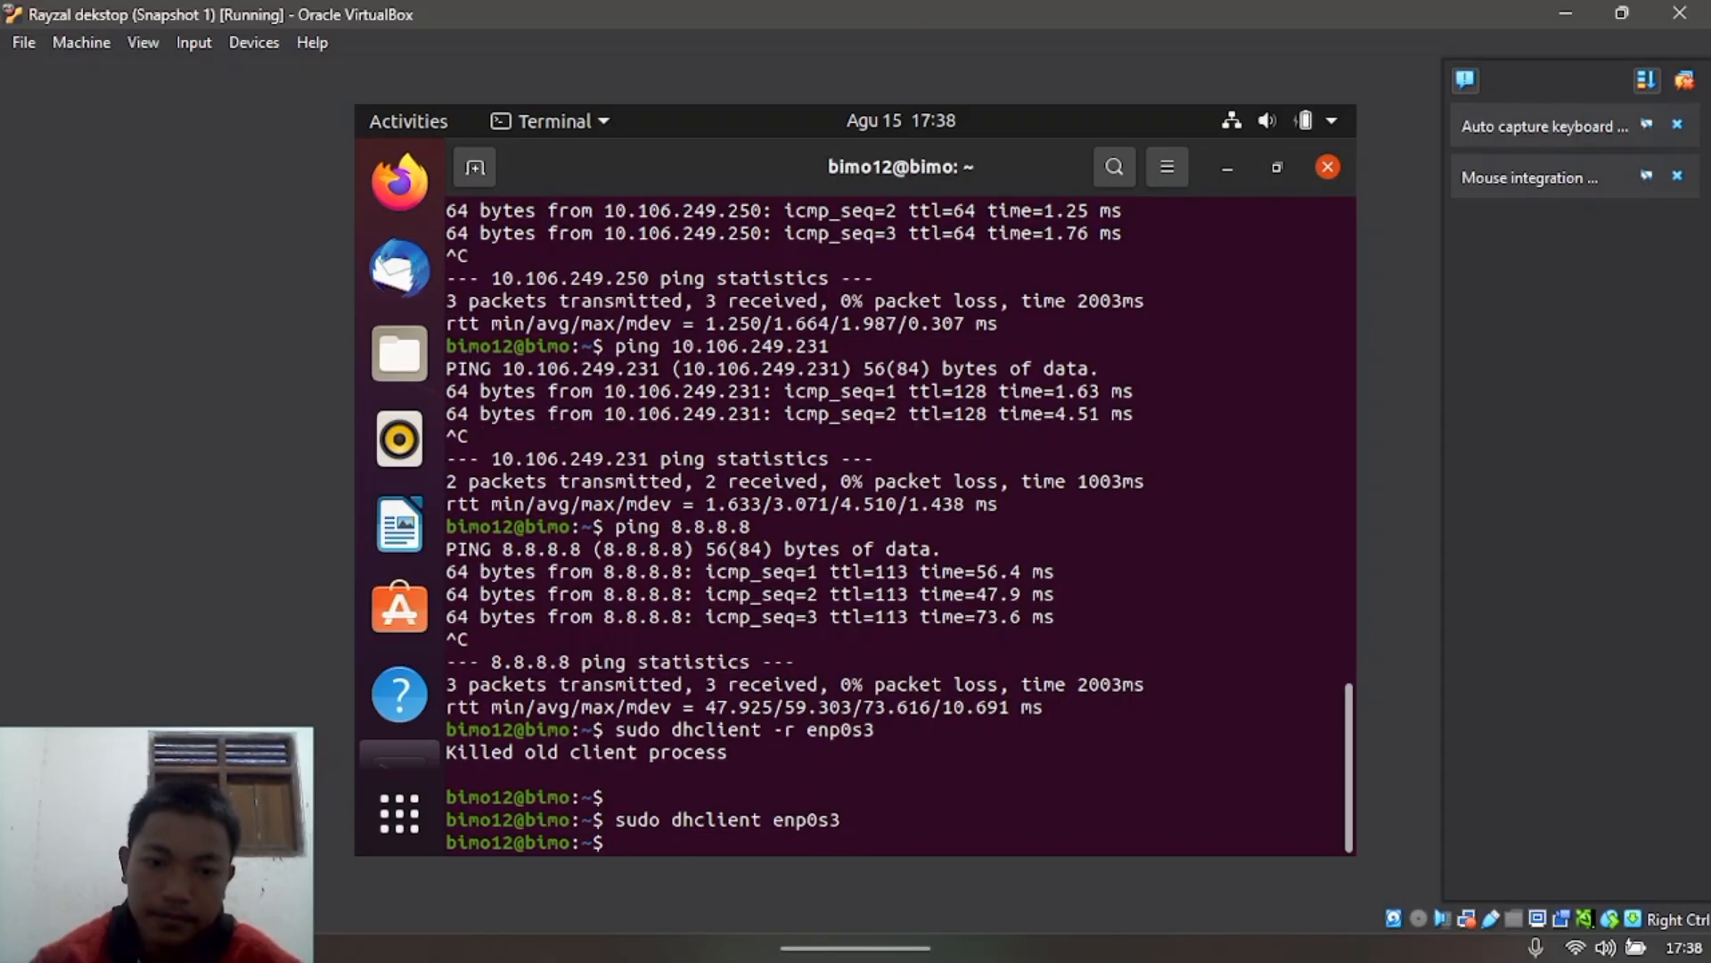
type("ip a")
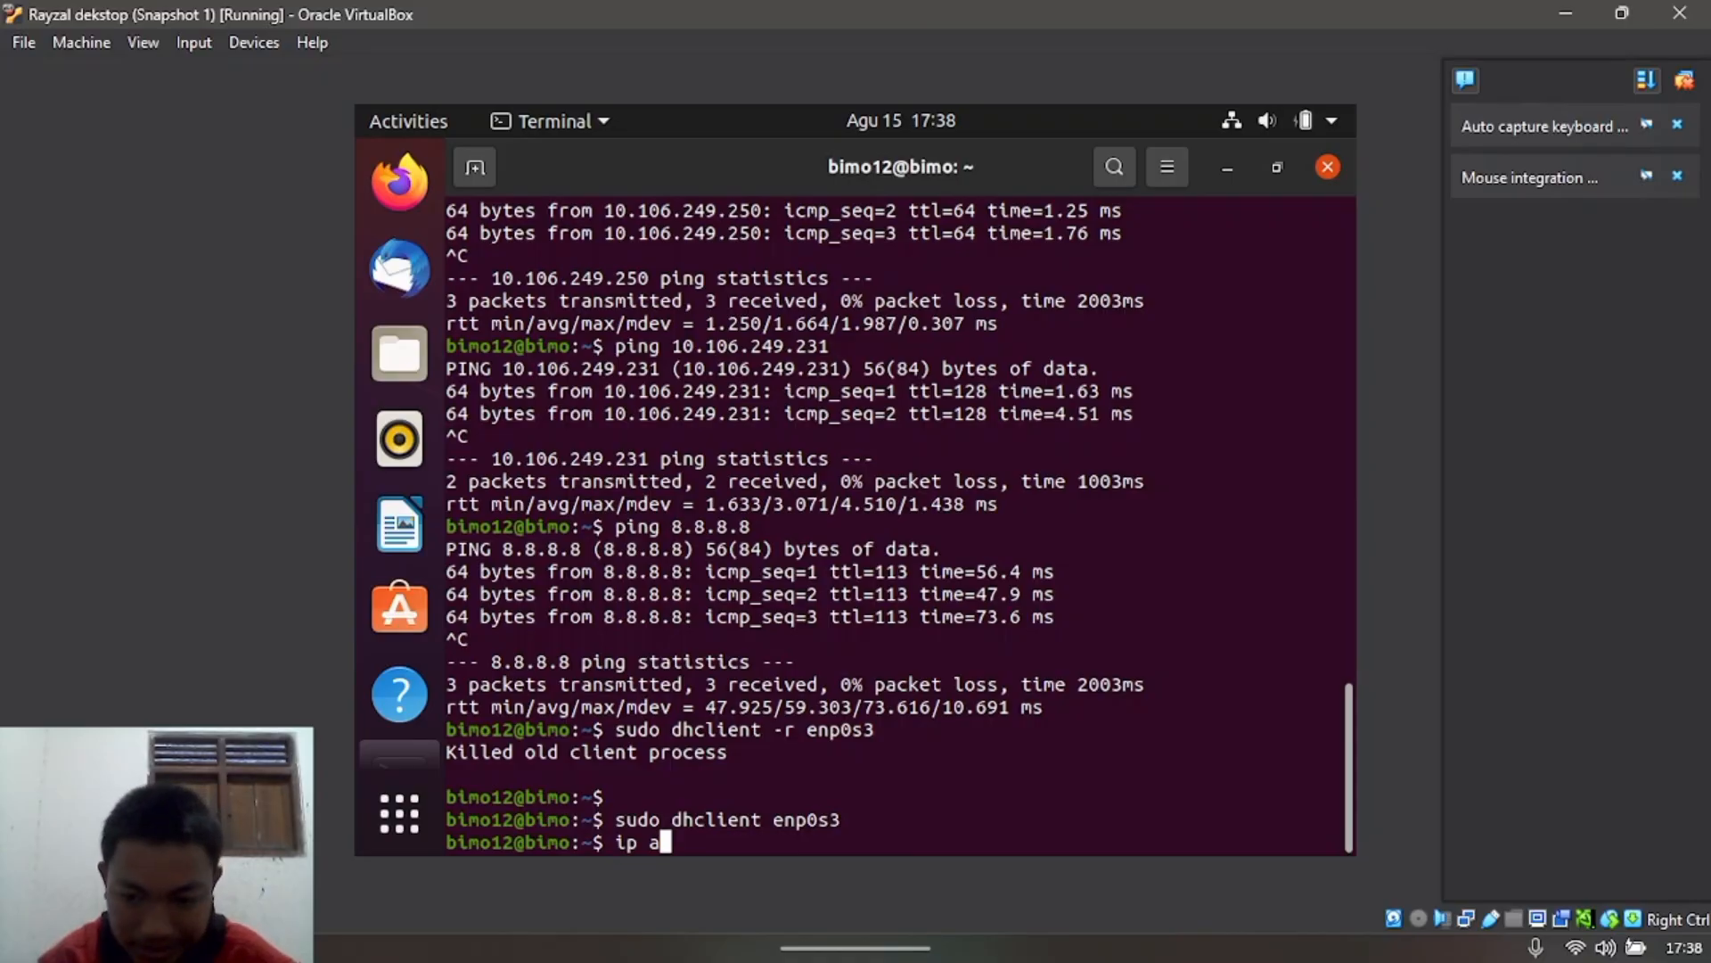
key("Return")
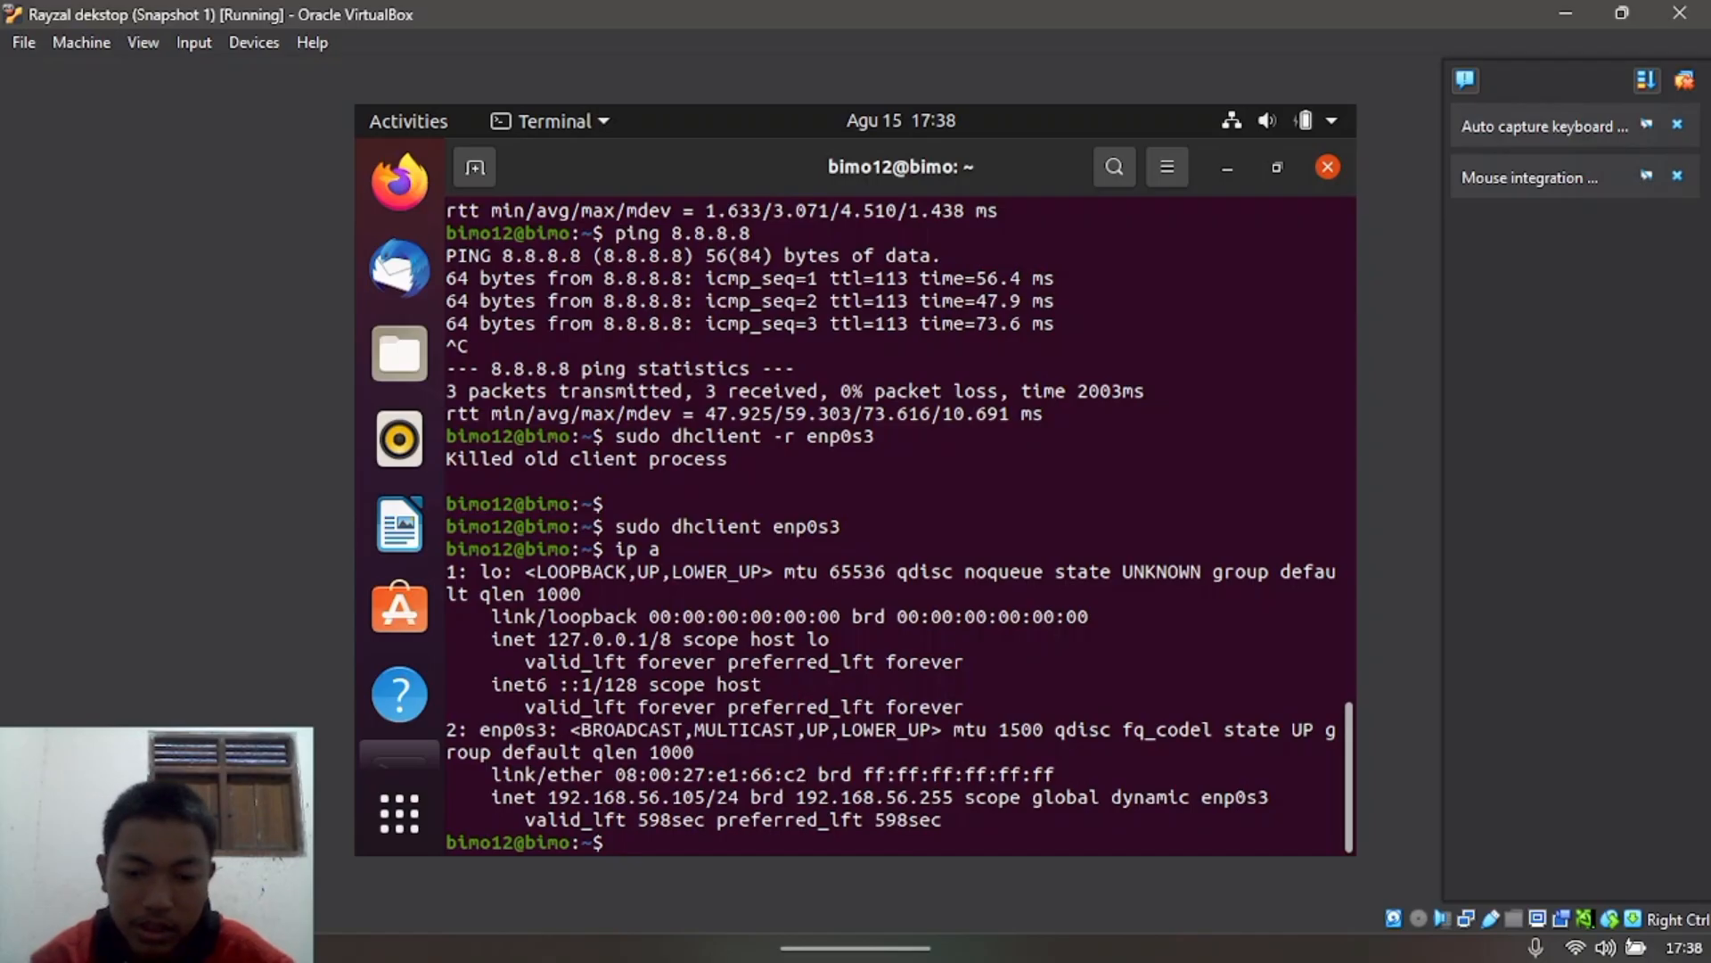
Step: Ping the host at 192.168.56.1 from the Ubuntu VM with 0% packet loss
type("pin")
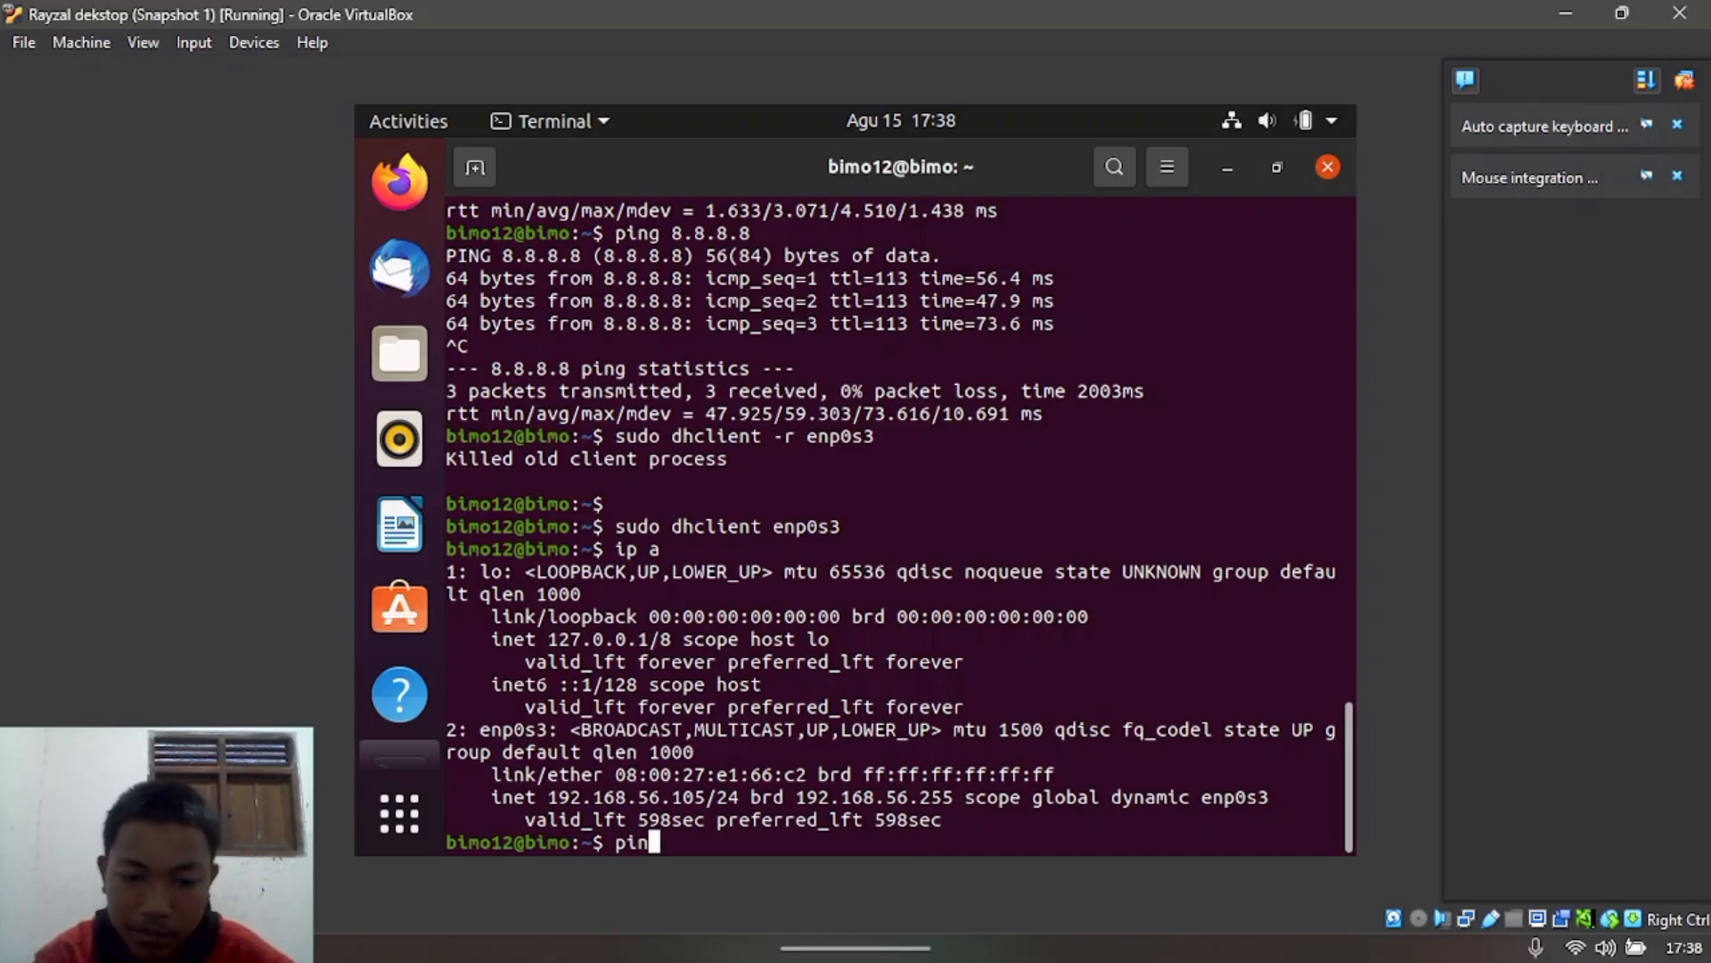
type("g 192,")
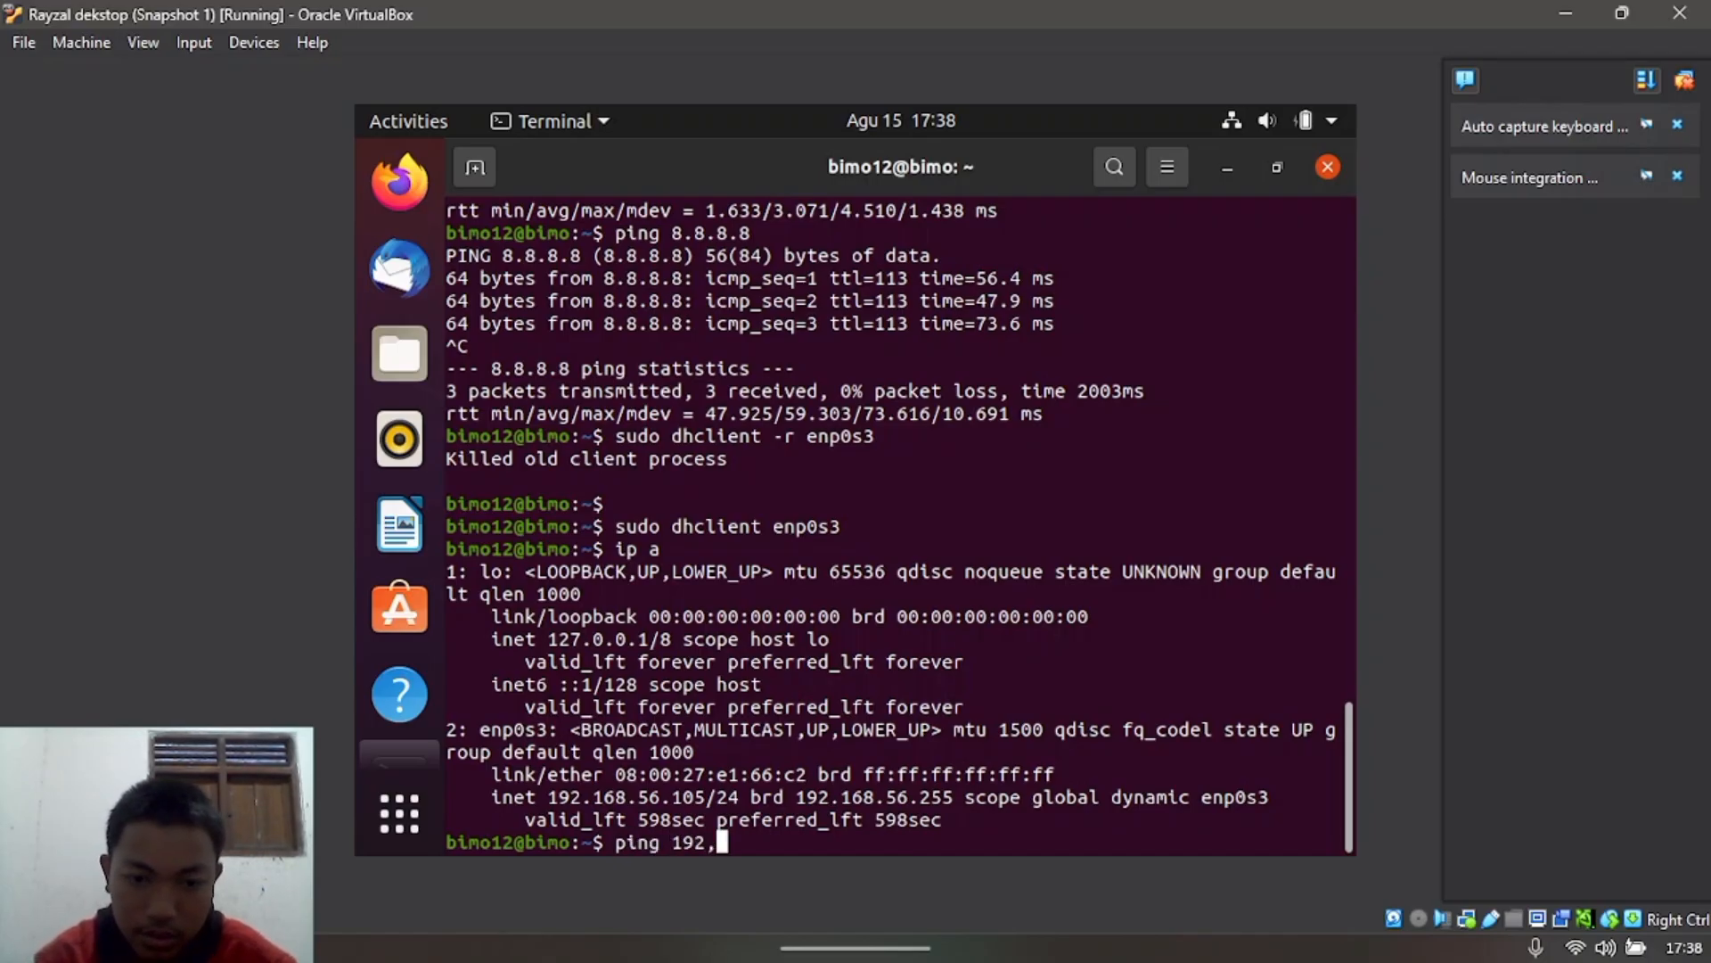
key("BackSpace")
type(".168")
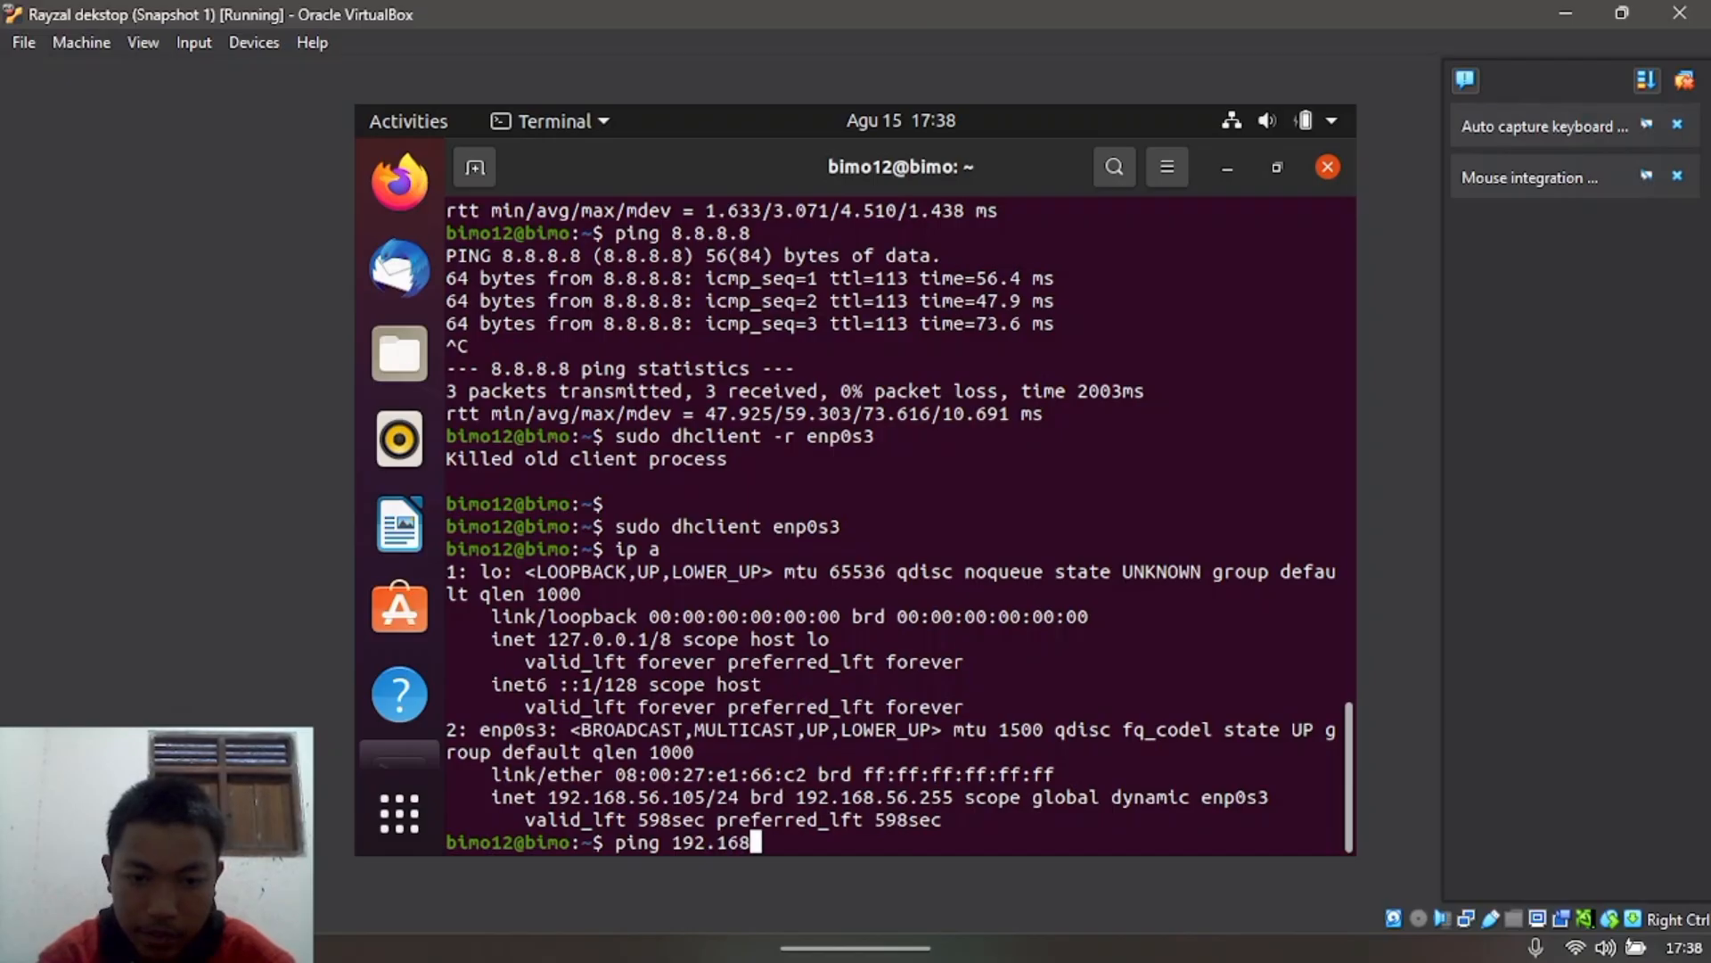
type(".56.1")
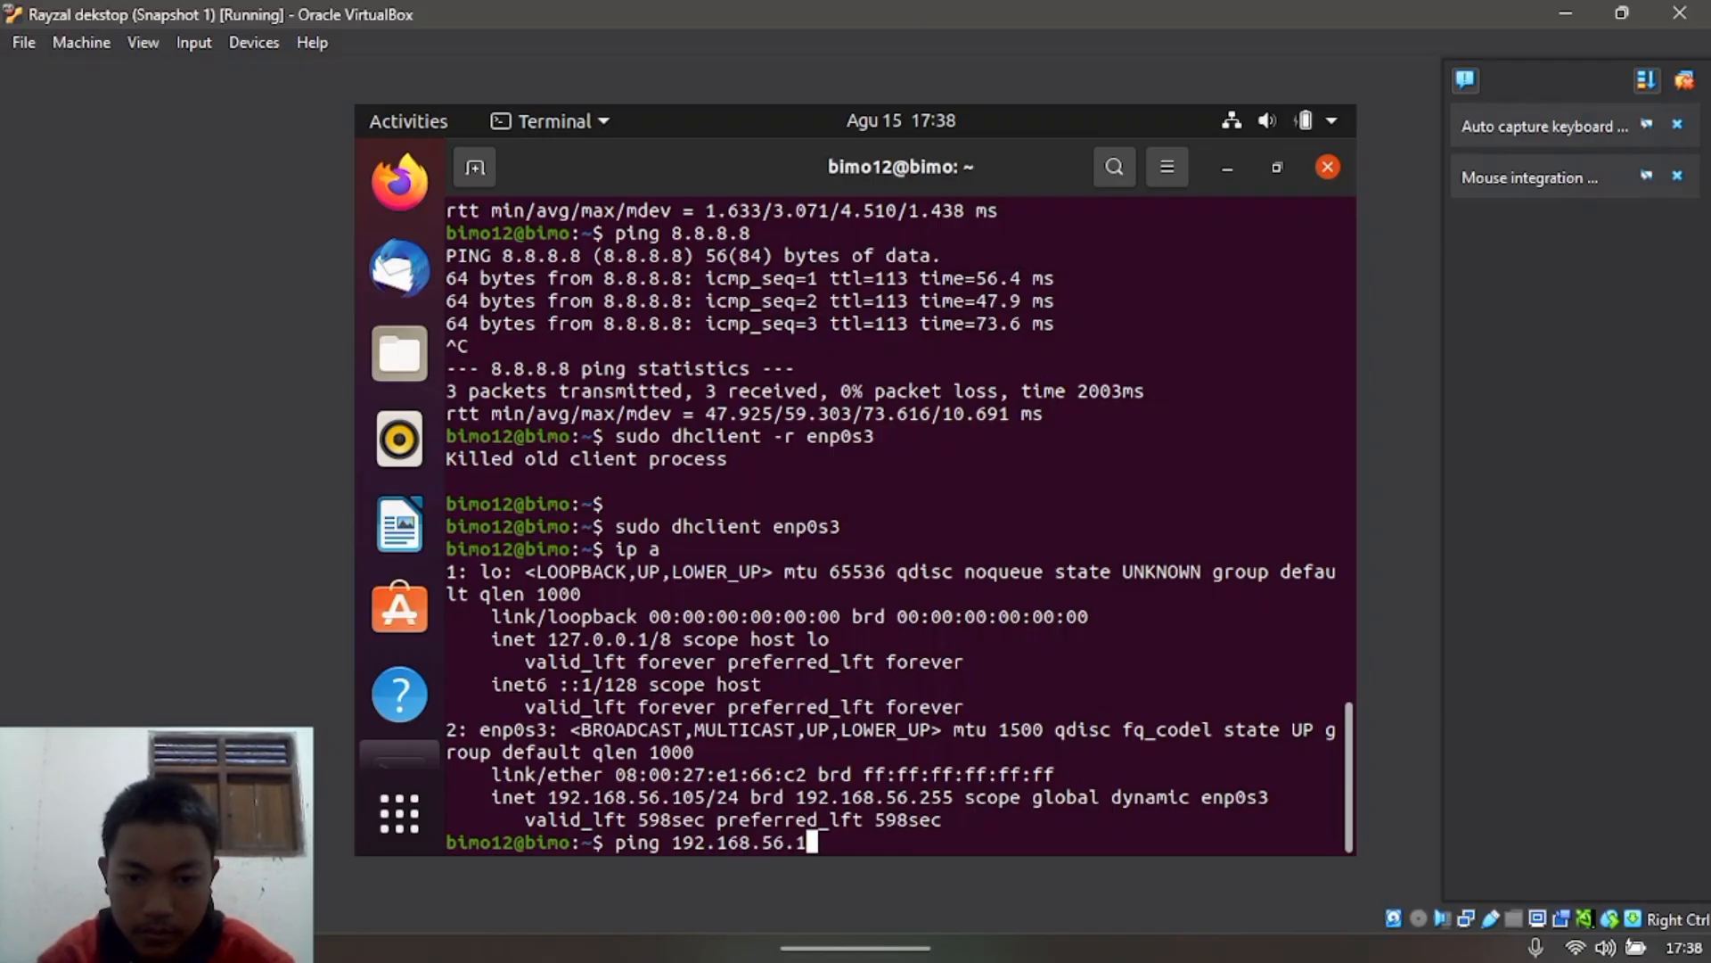
key("Return")
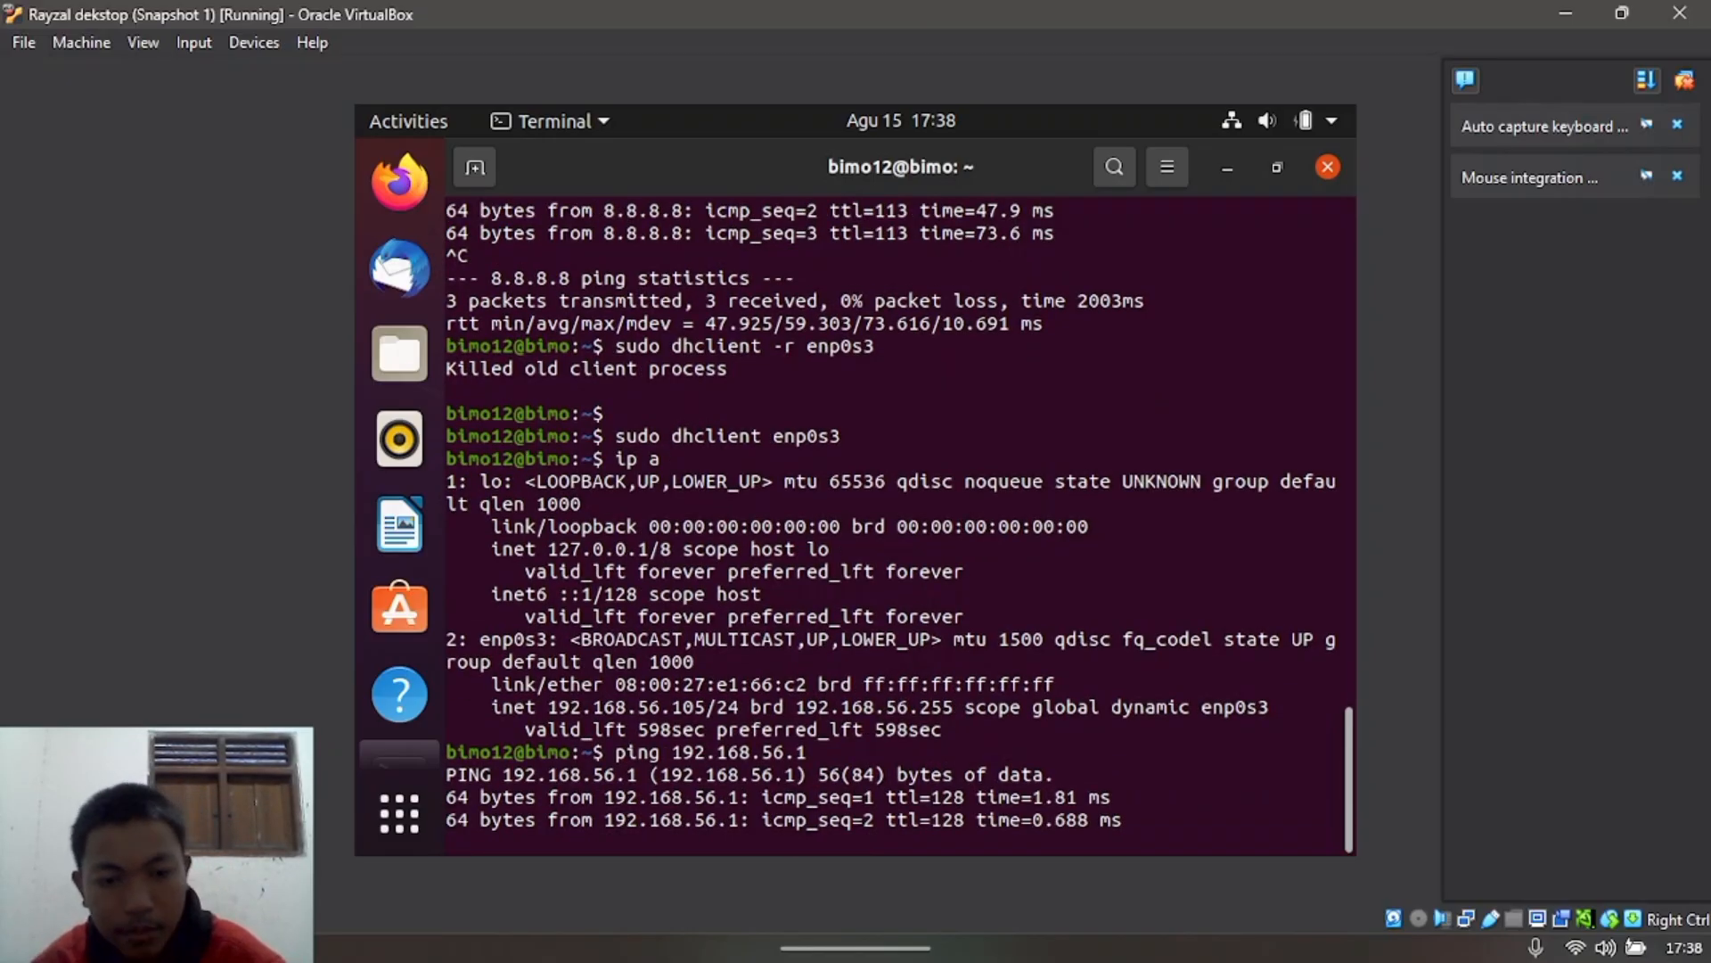
key("ctrl+c")
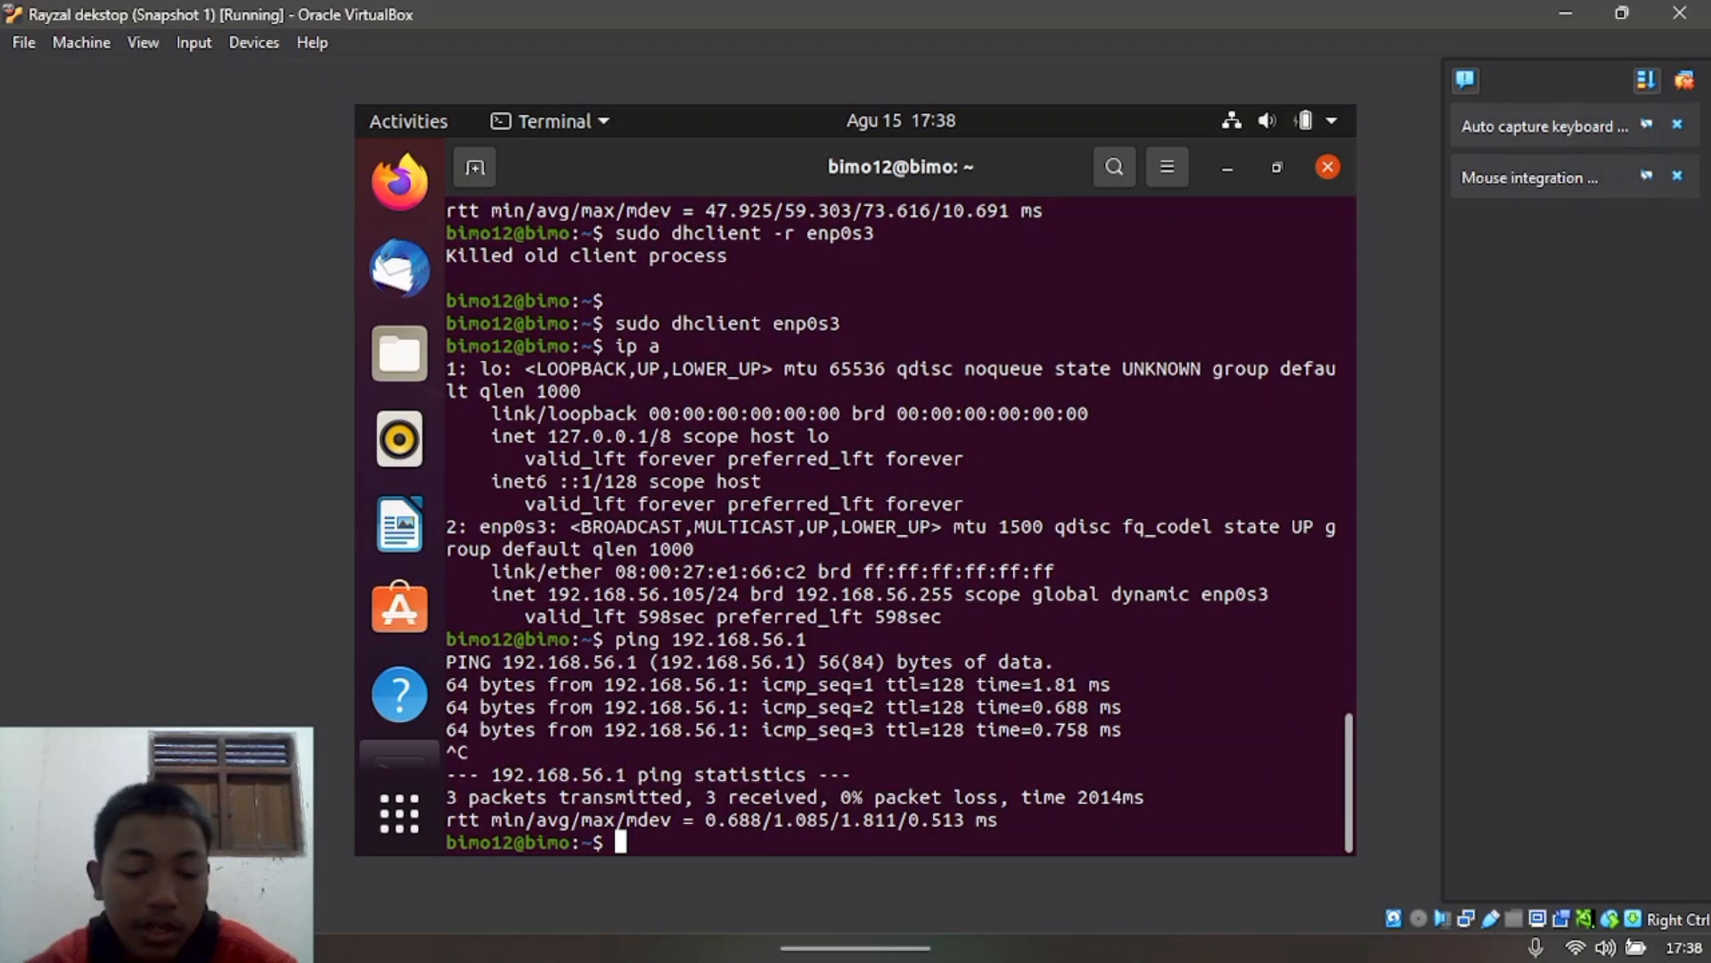
Step: Ping the server VM at 192.168.56.104 with 0% loss, then minimize the VM window
type("ping")
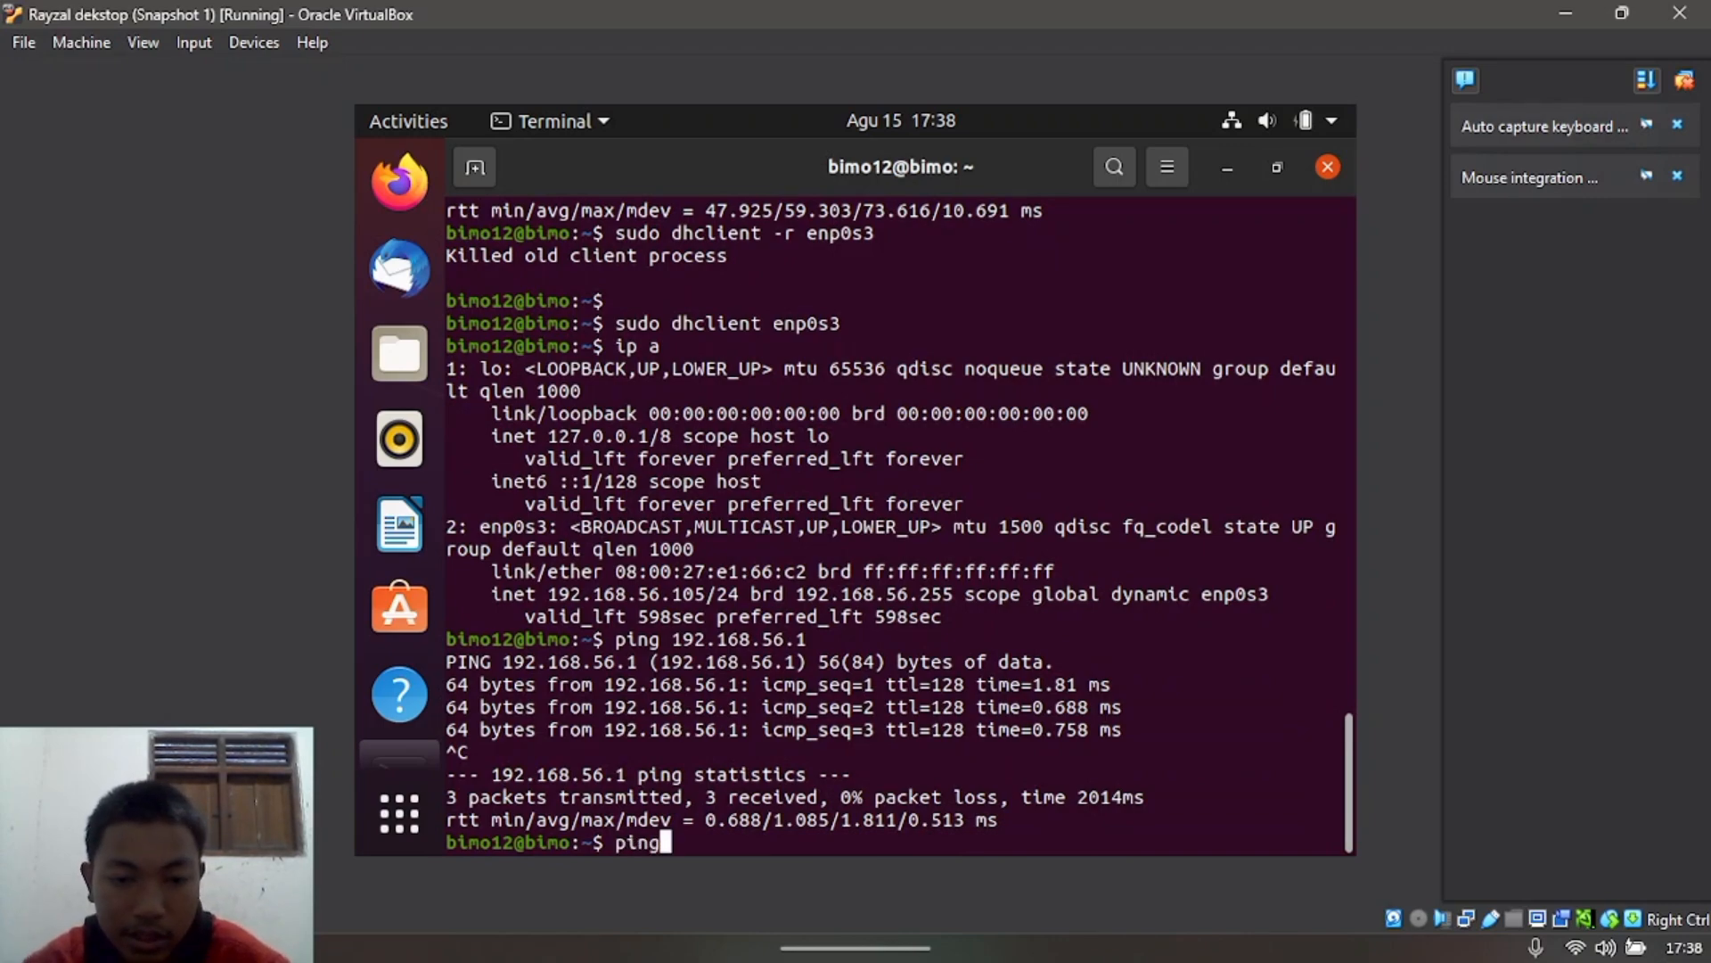
type(" 192.16")
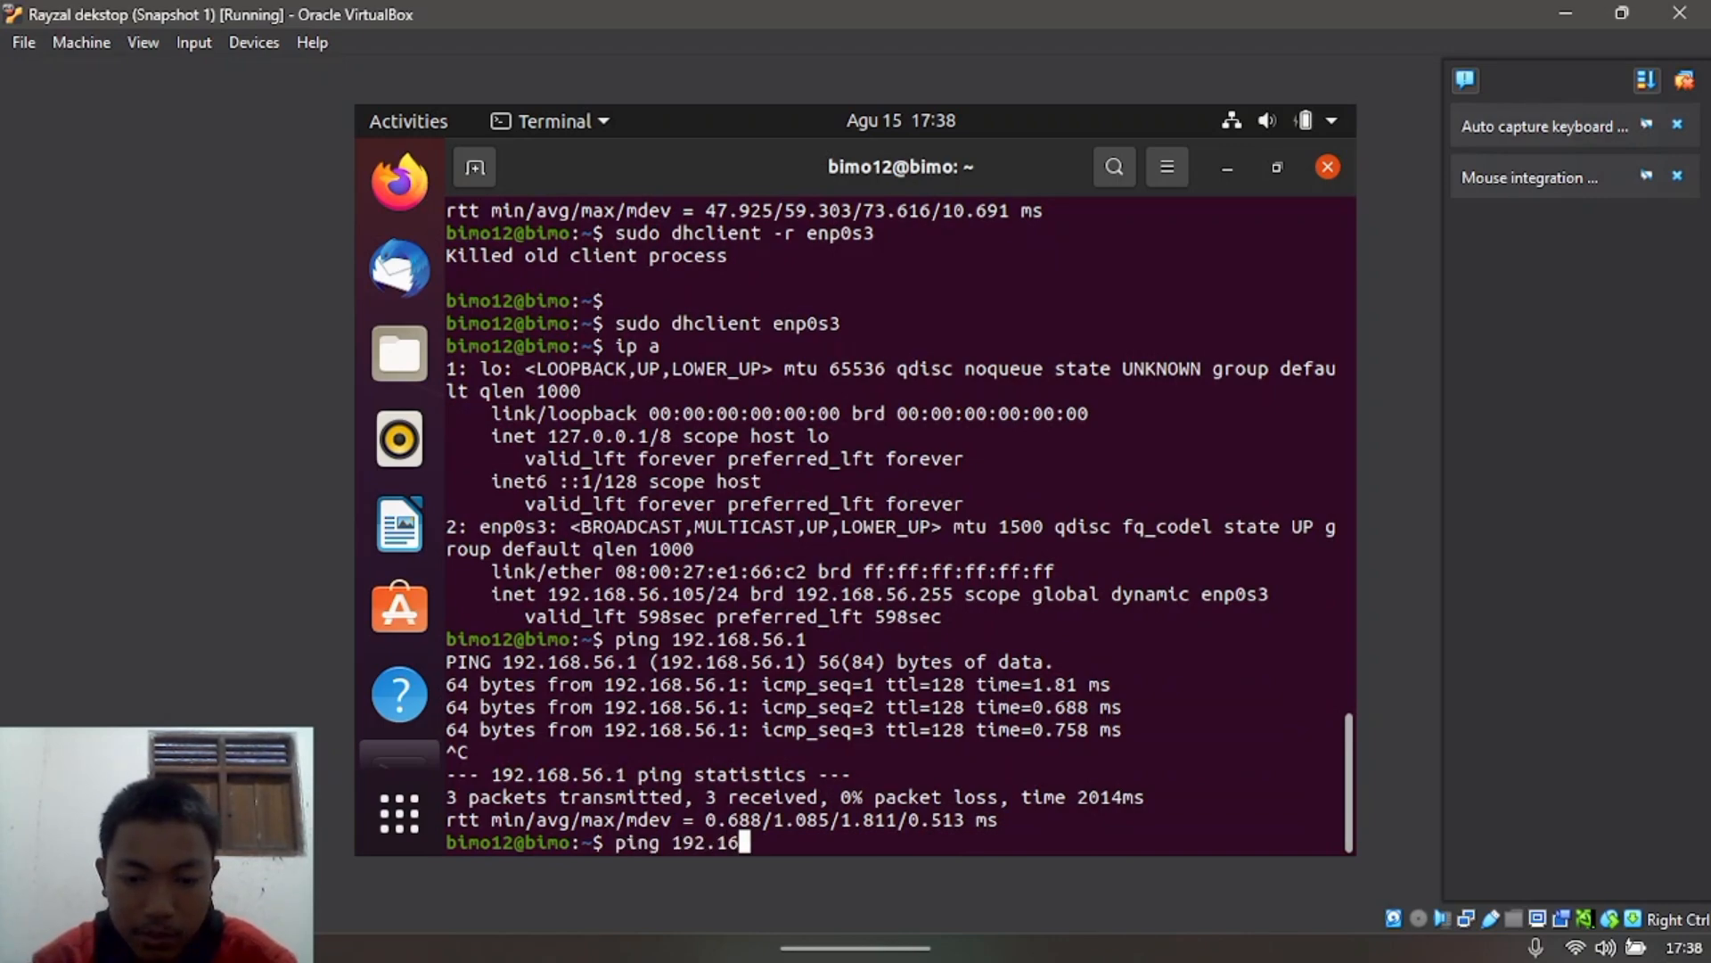
type("8.56.")
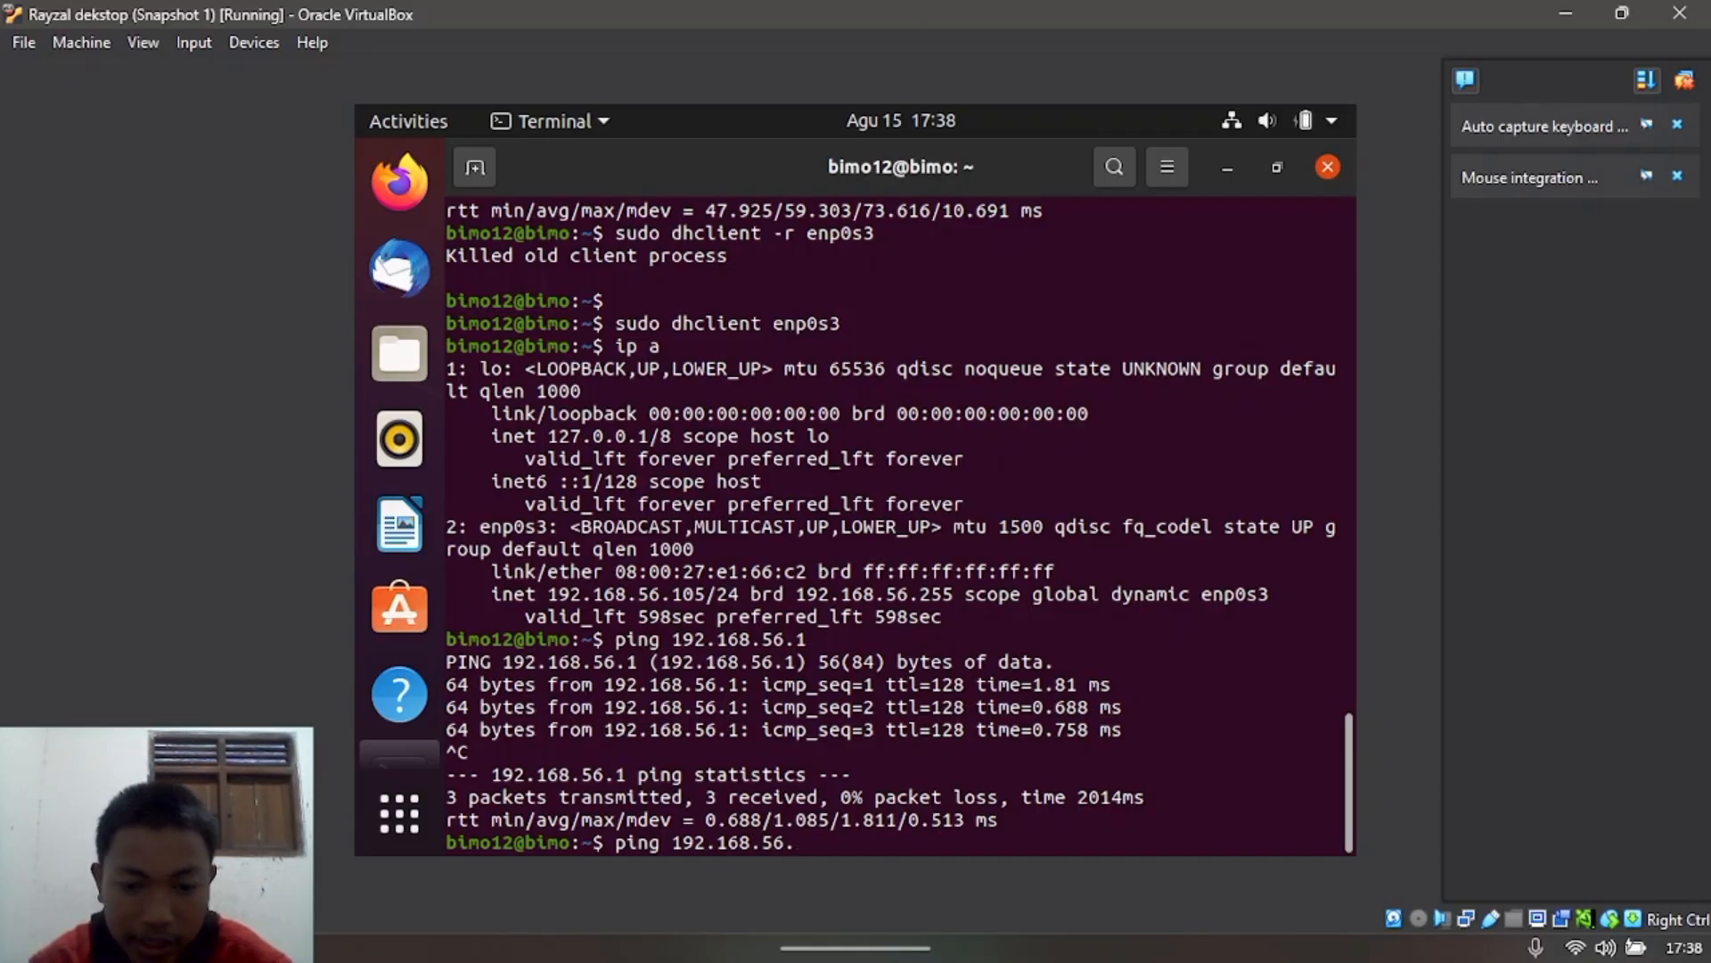
type("104")
key("Return")
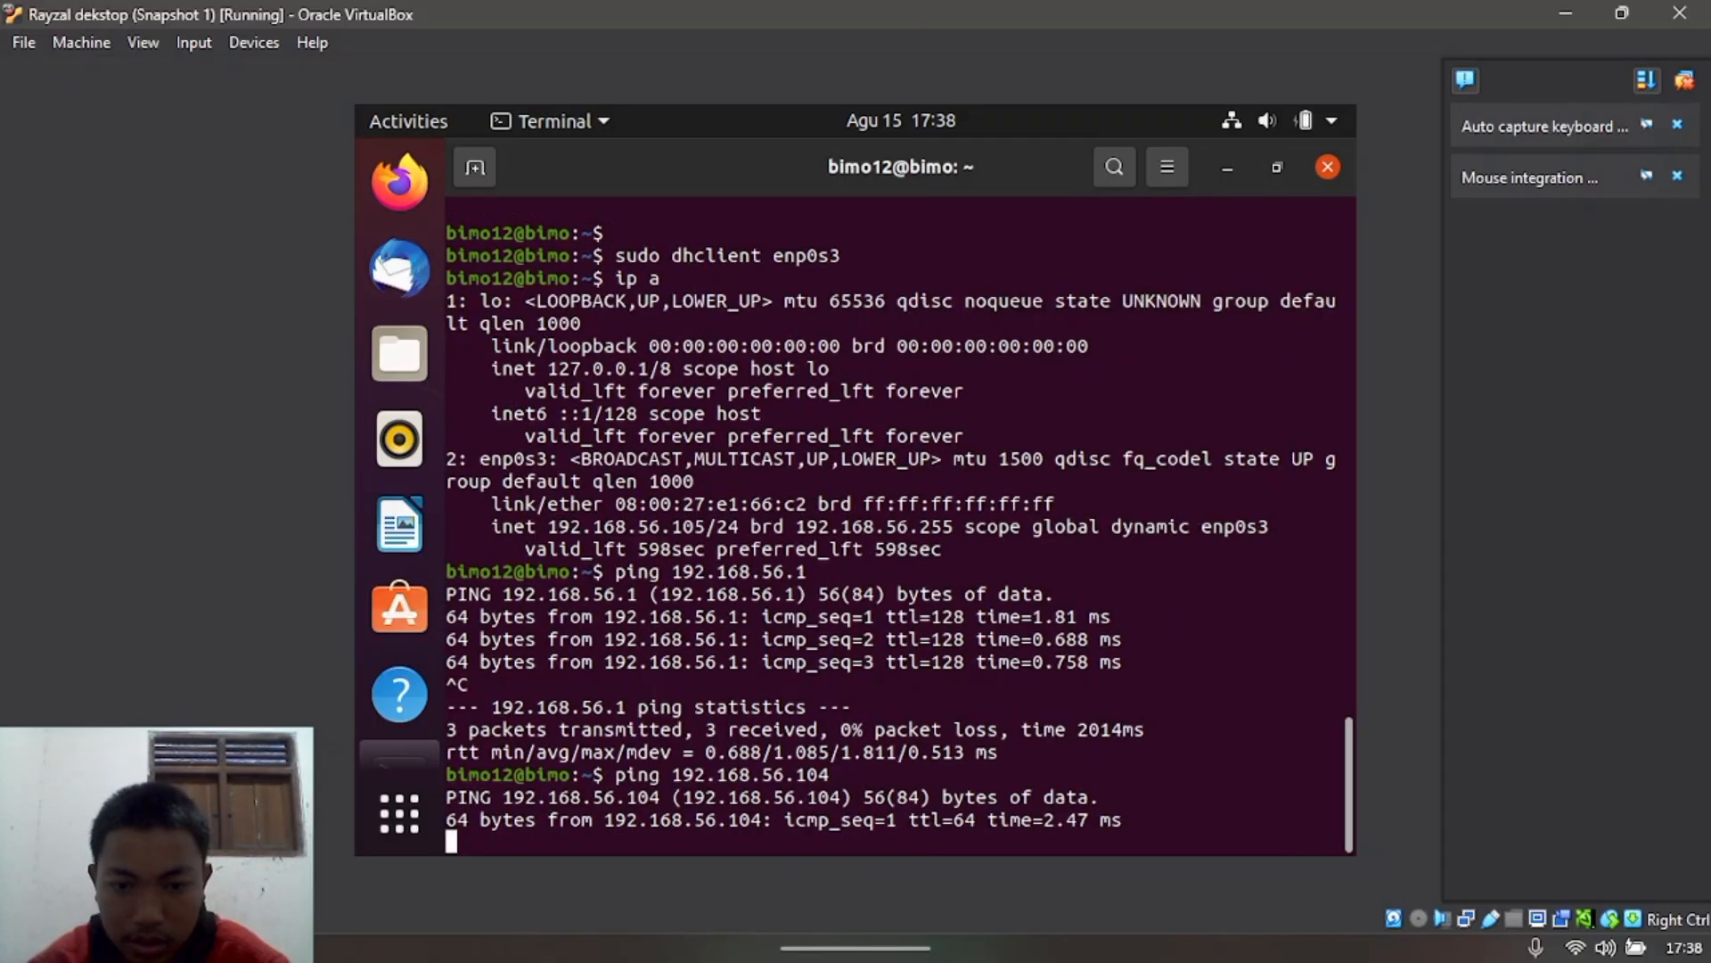
key("ctrl+c")
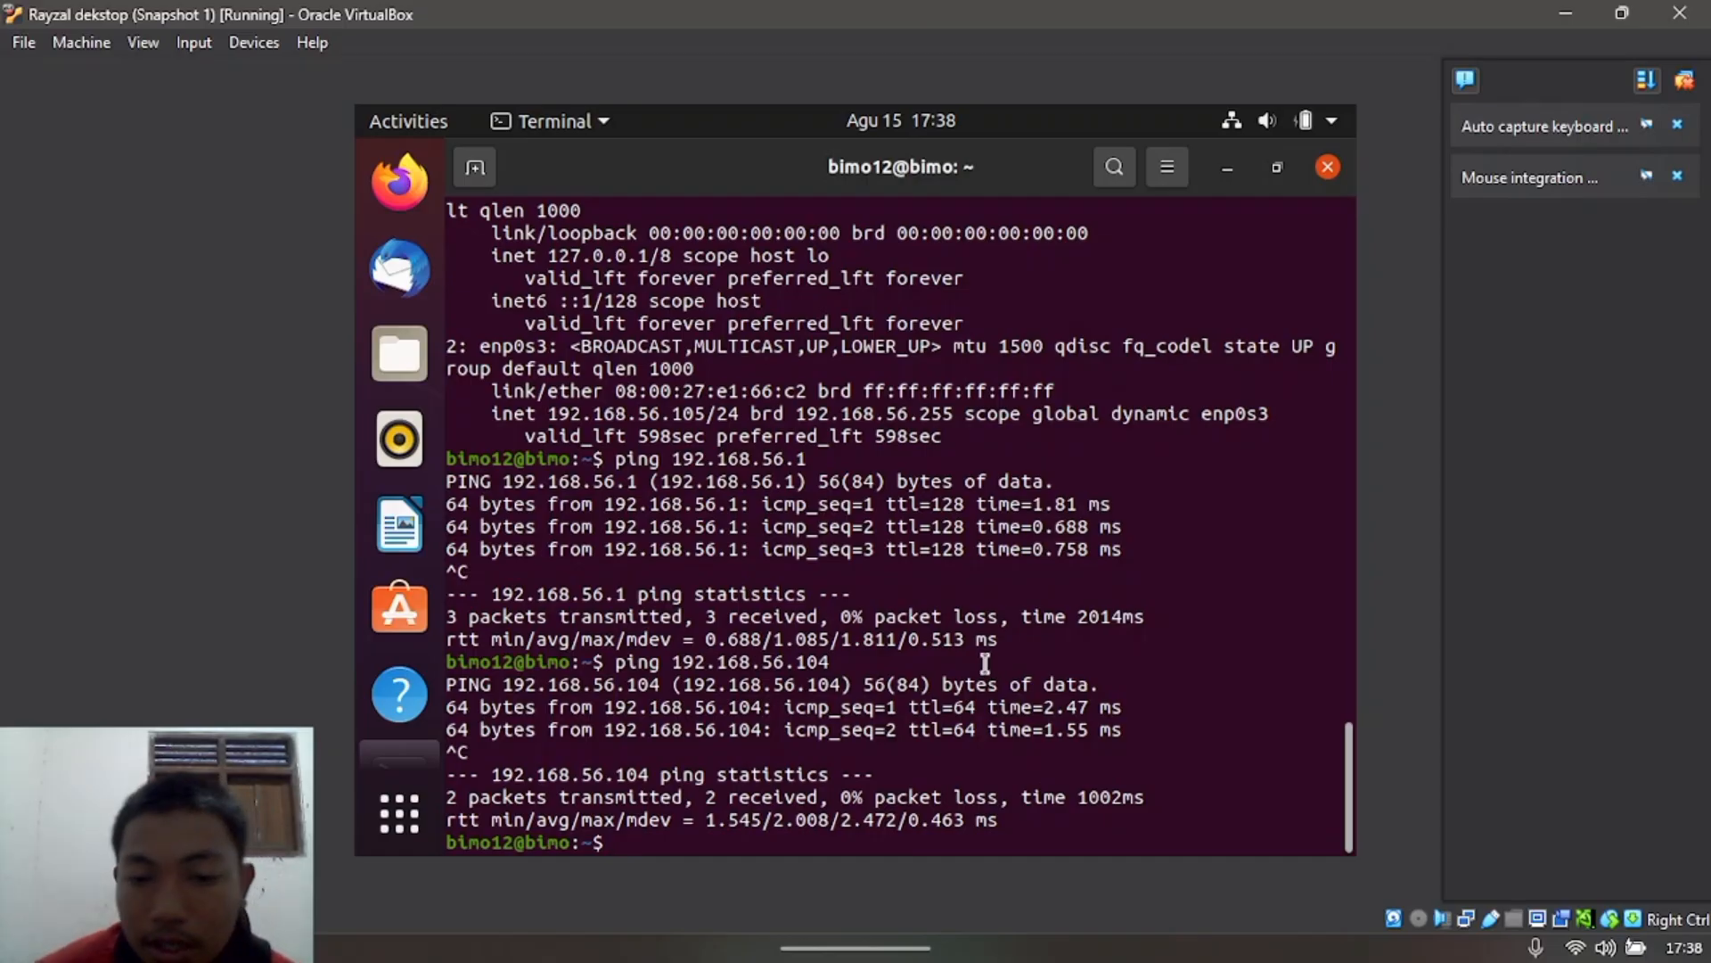
left_click(1561, 17)
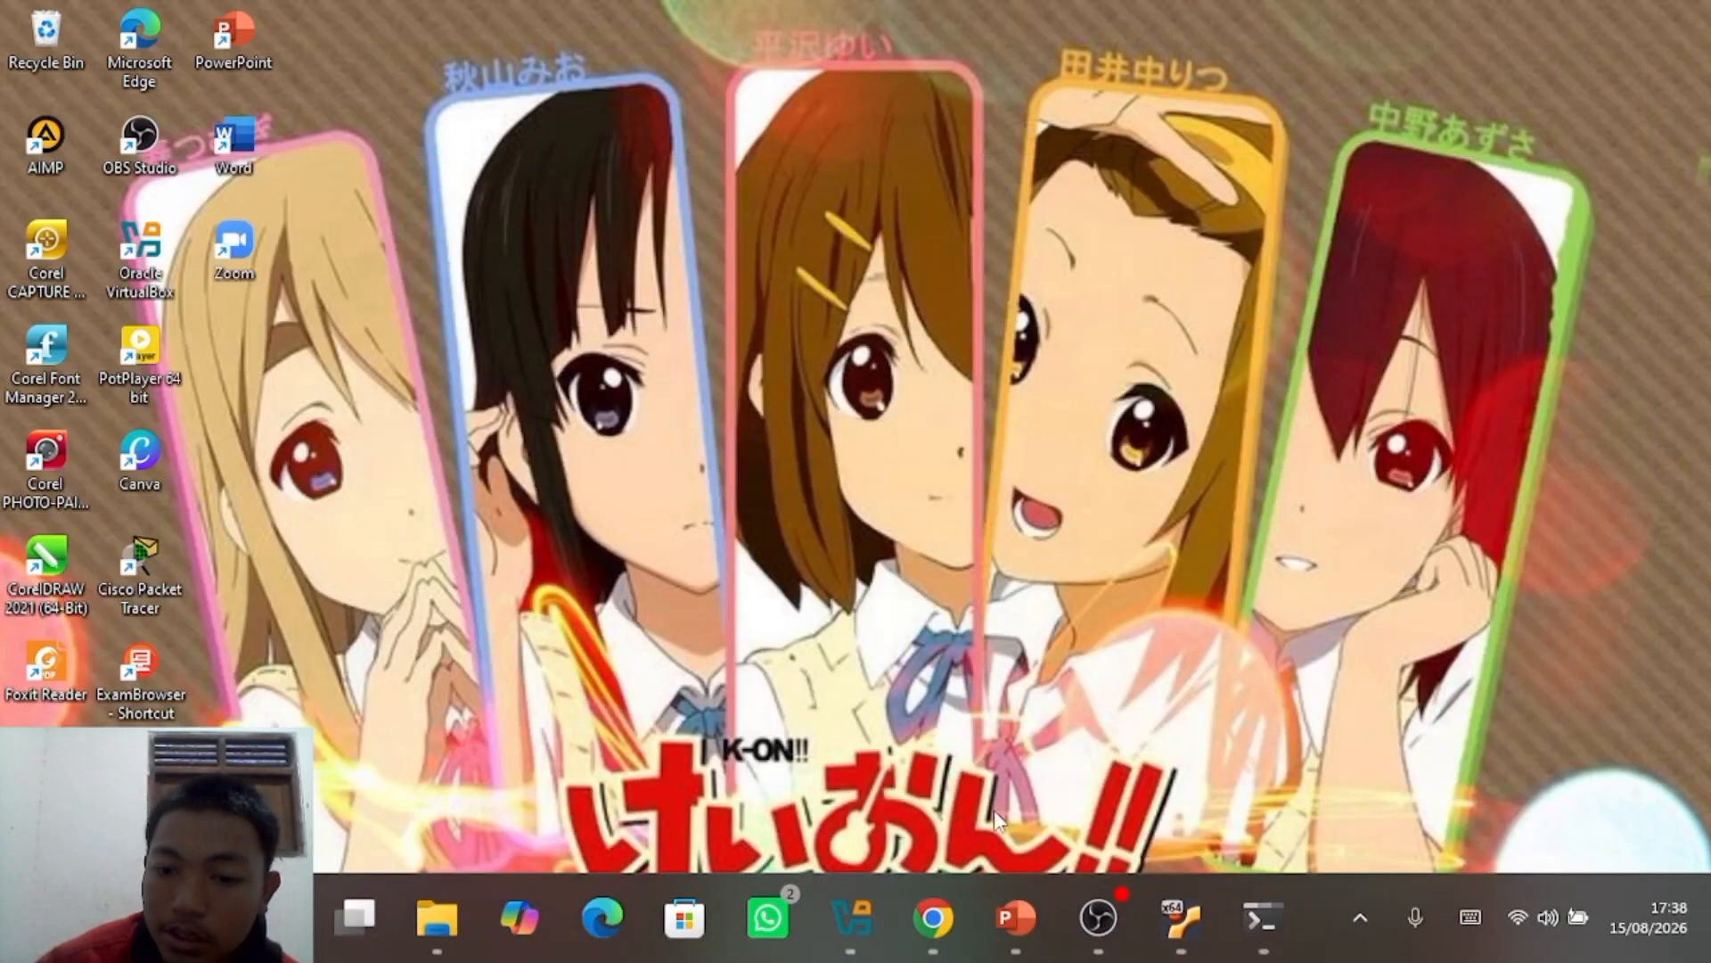
Step: Resume the PowerPoint slide show full screen on the 'Mode Internal Network' slide
left_click(1007, 918)
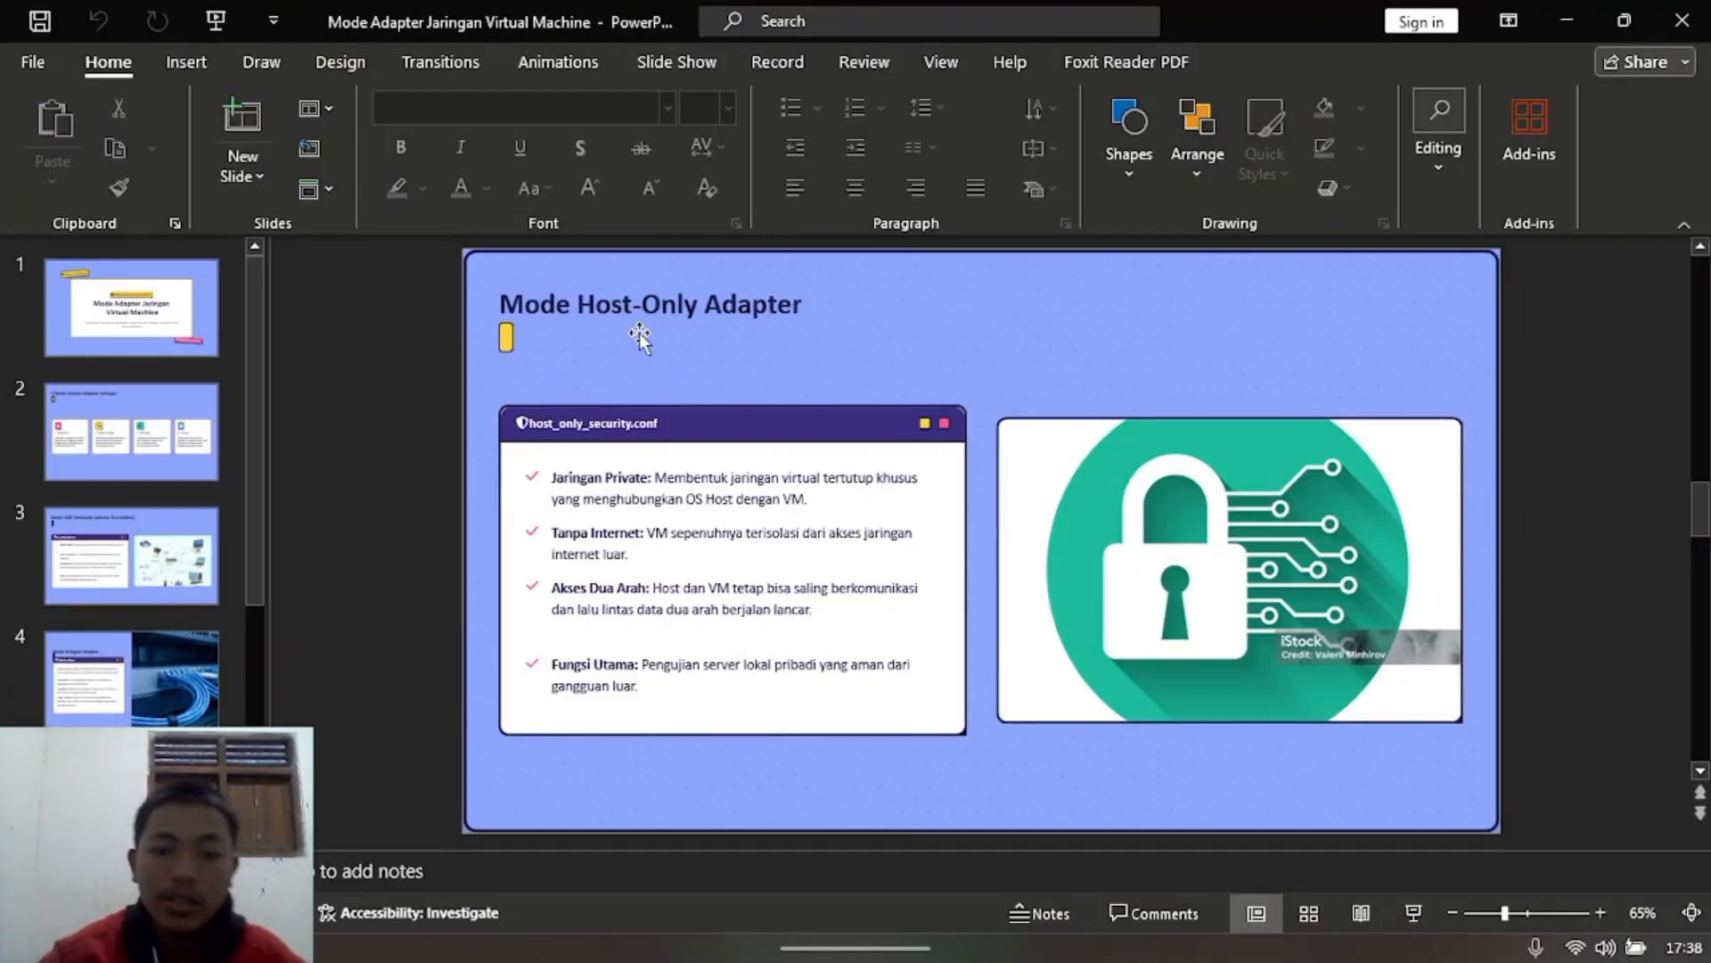
key("F5")
key("Right")
key("Right")
key("Right")
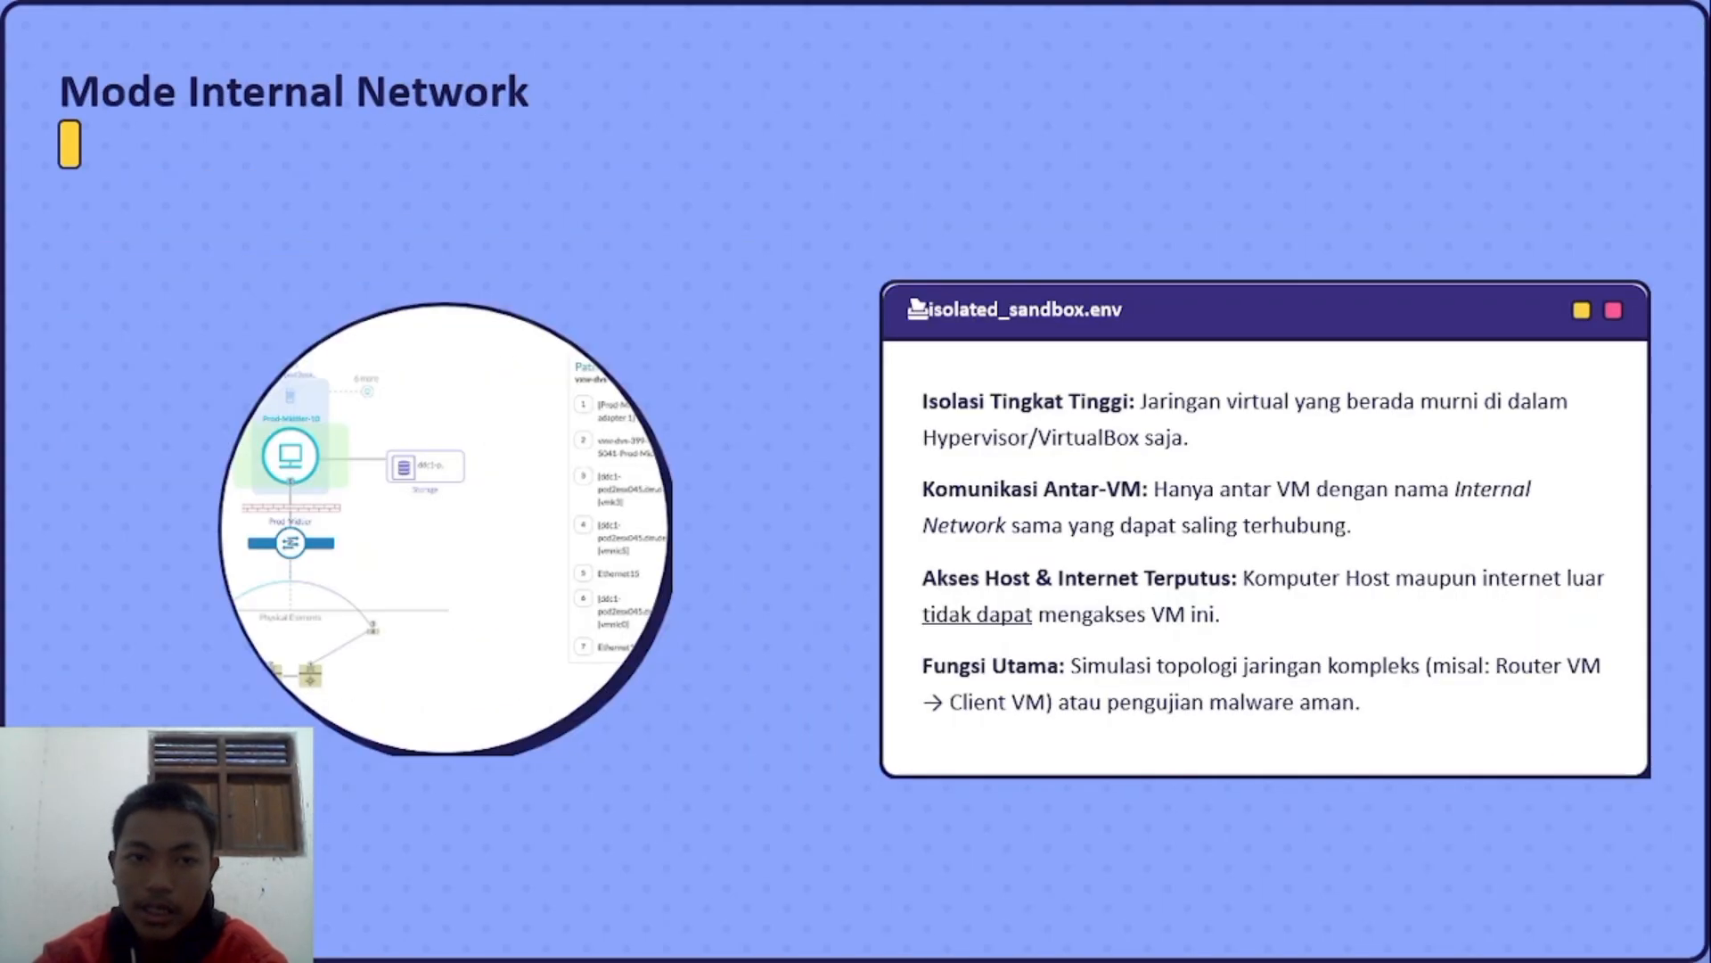
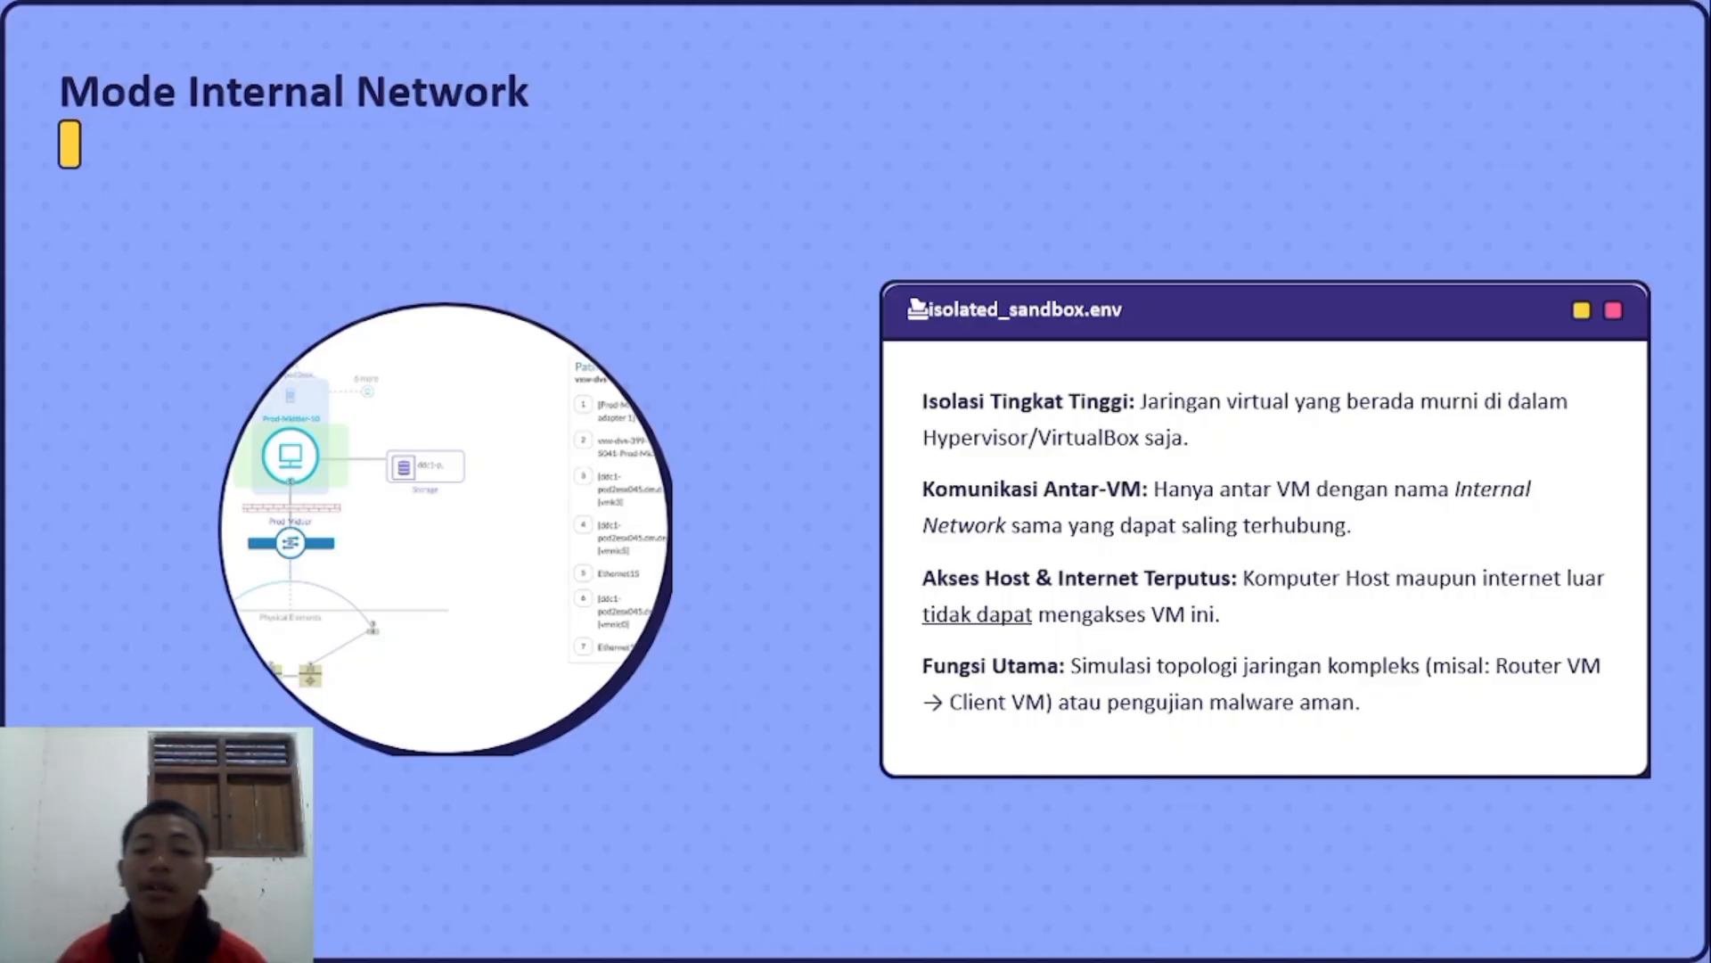
Step: End the PowerPoint slide show, minimize the presentation, and bring up the VirtualBox Manager window
key("Escape")
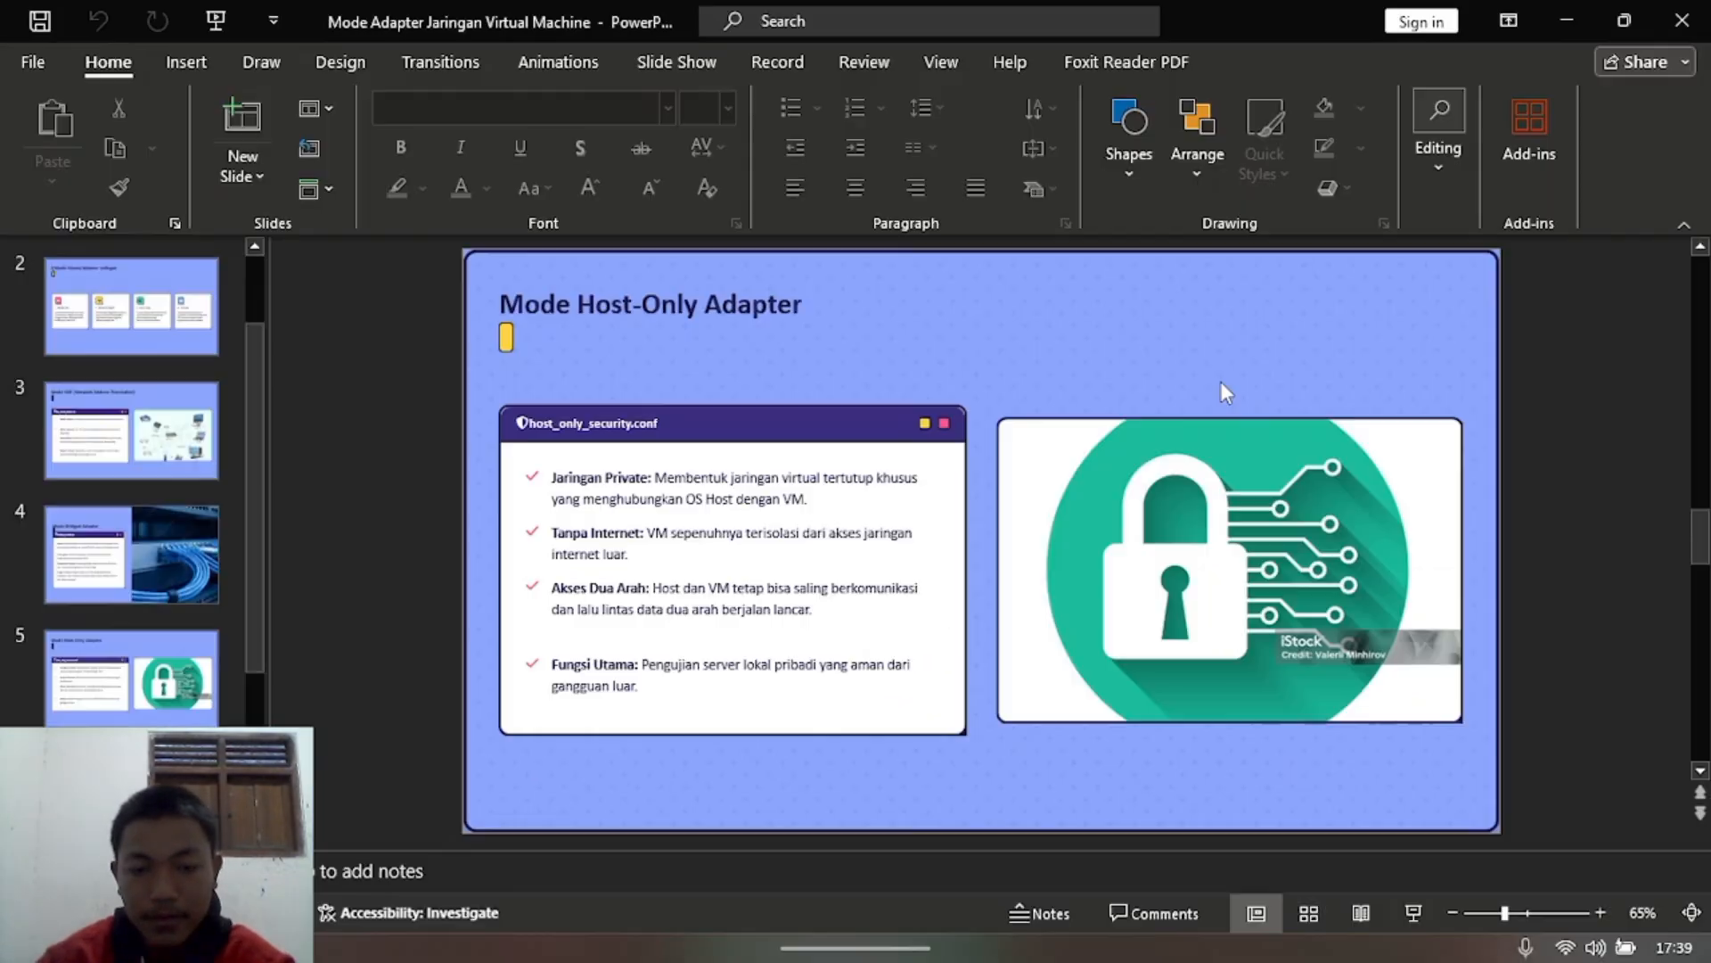
left_click(1566, 19)
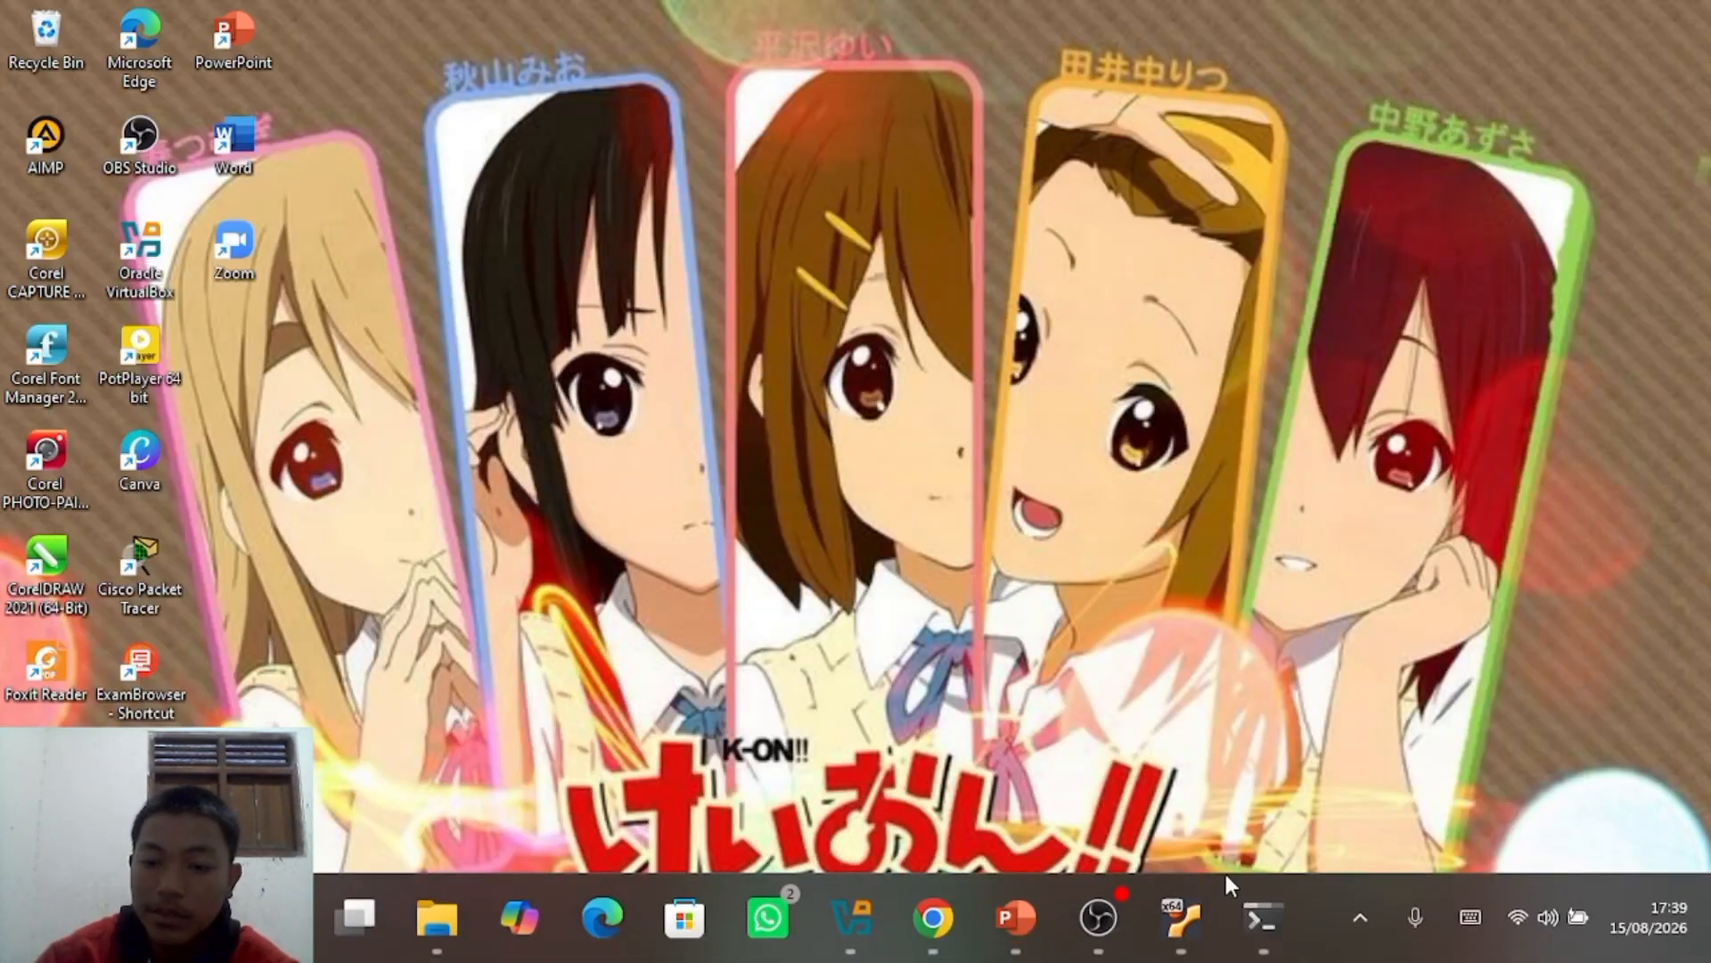
mouse_move(1181, 922)
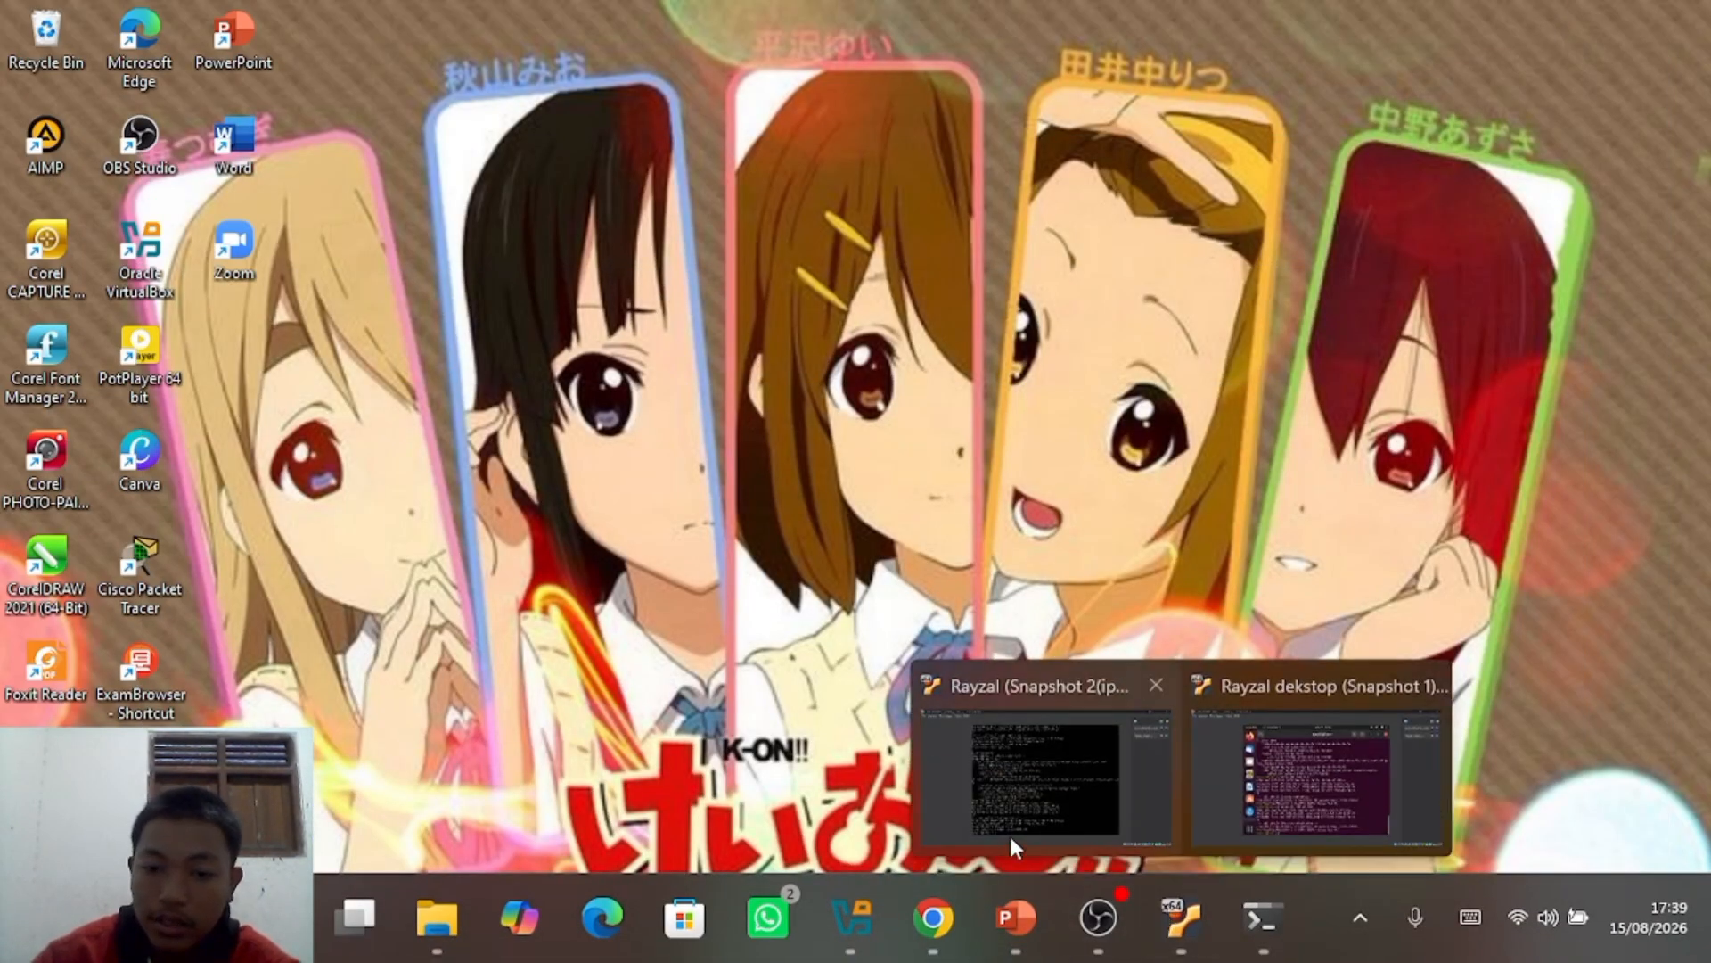
left_click(901, 929)
left_click(911, 911)
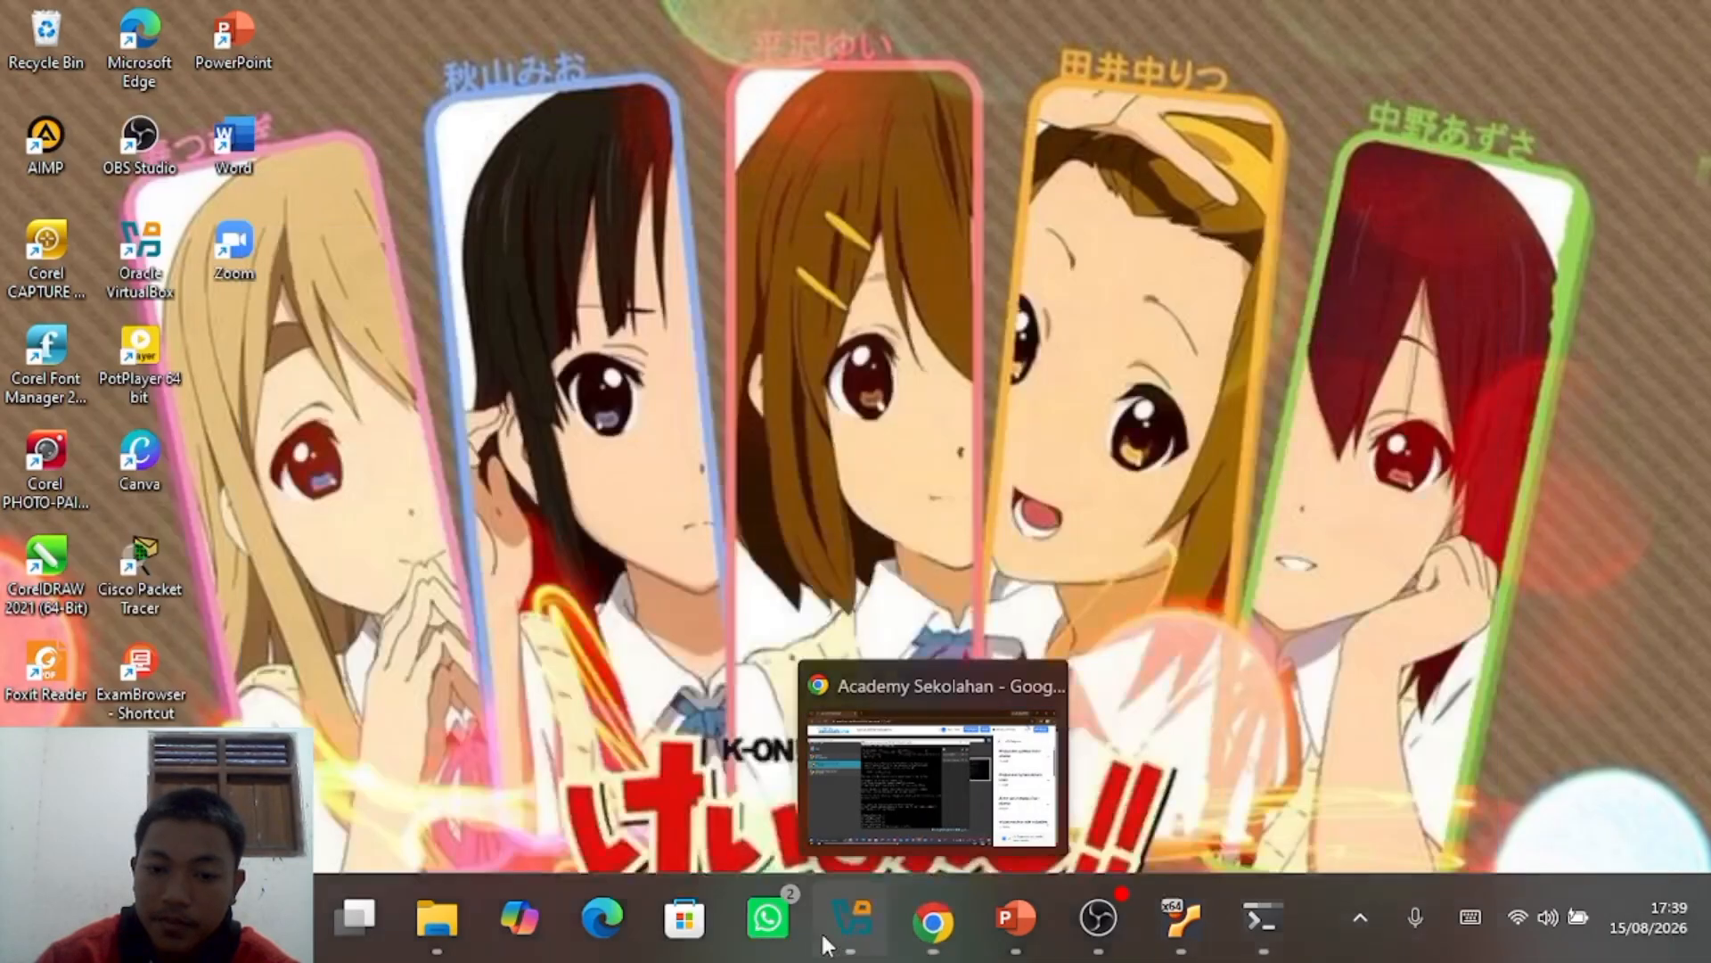
left_click(821, 918)
Step: Attach the first running VM's Adapter 1 to Internal Network 'inrayzal' and save
left_click(427, 263)
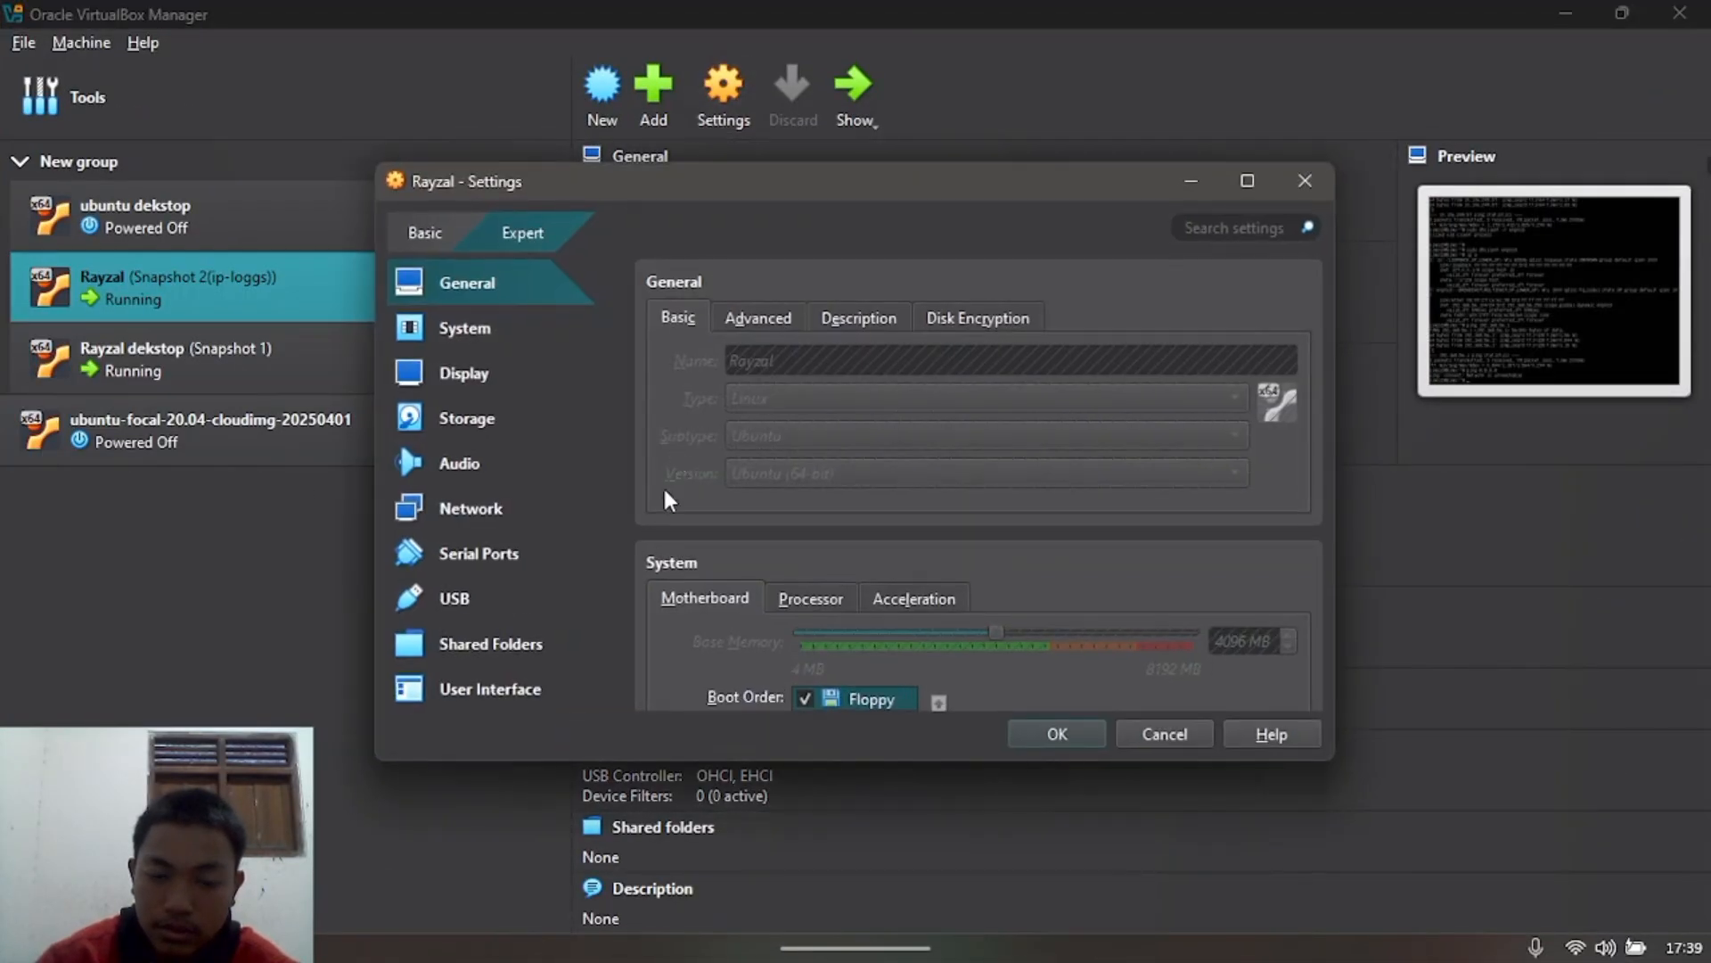
left_click(471, 510)
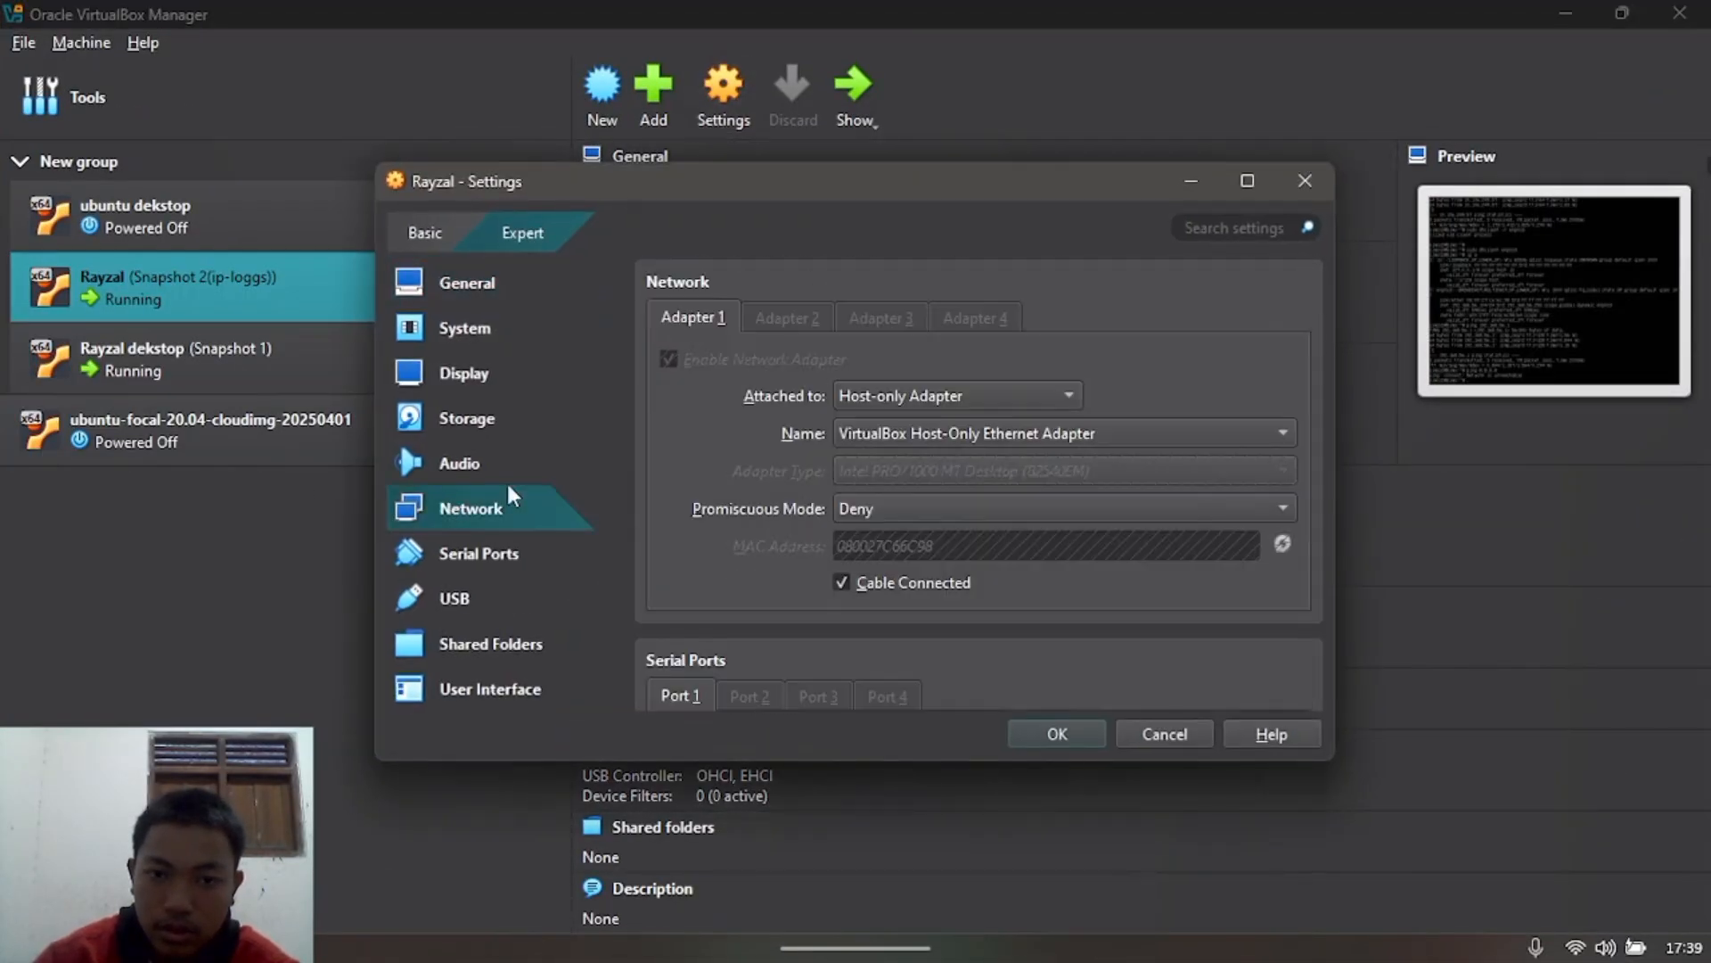
left_click(914, 396)
left_click(940, 359)
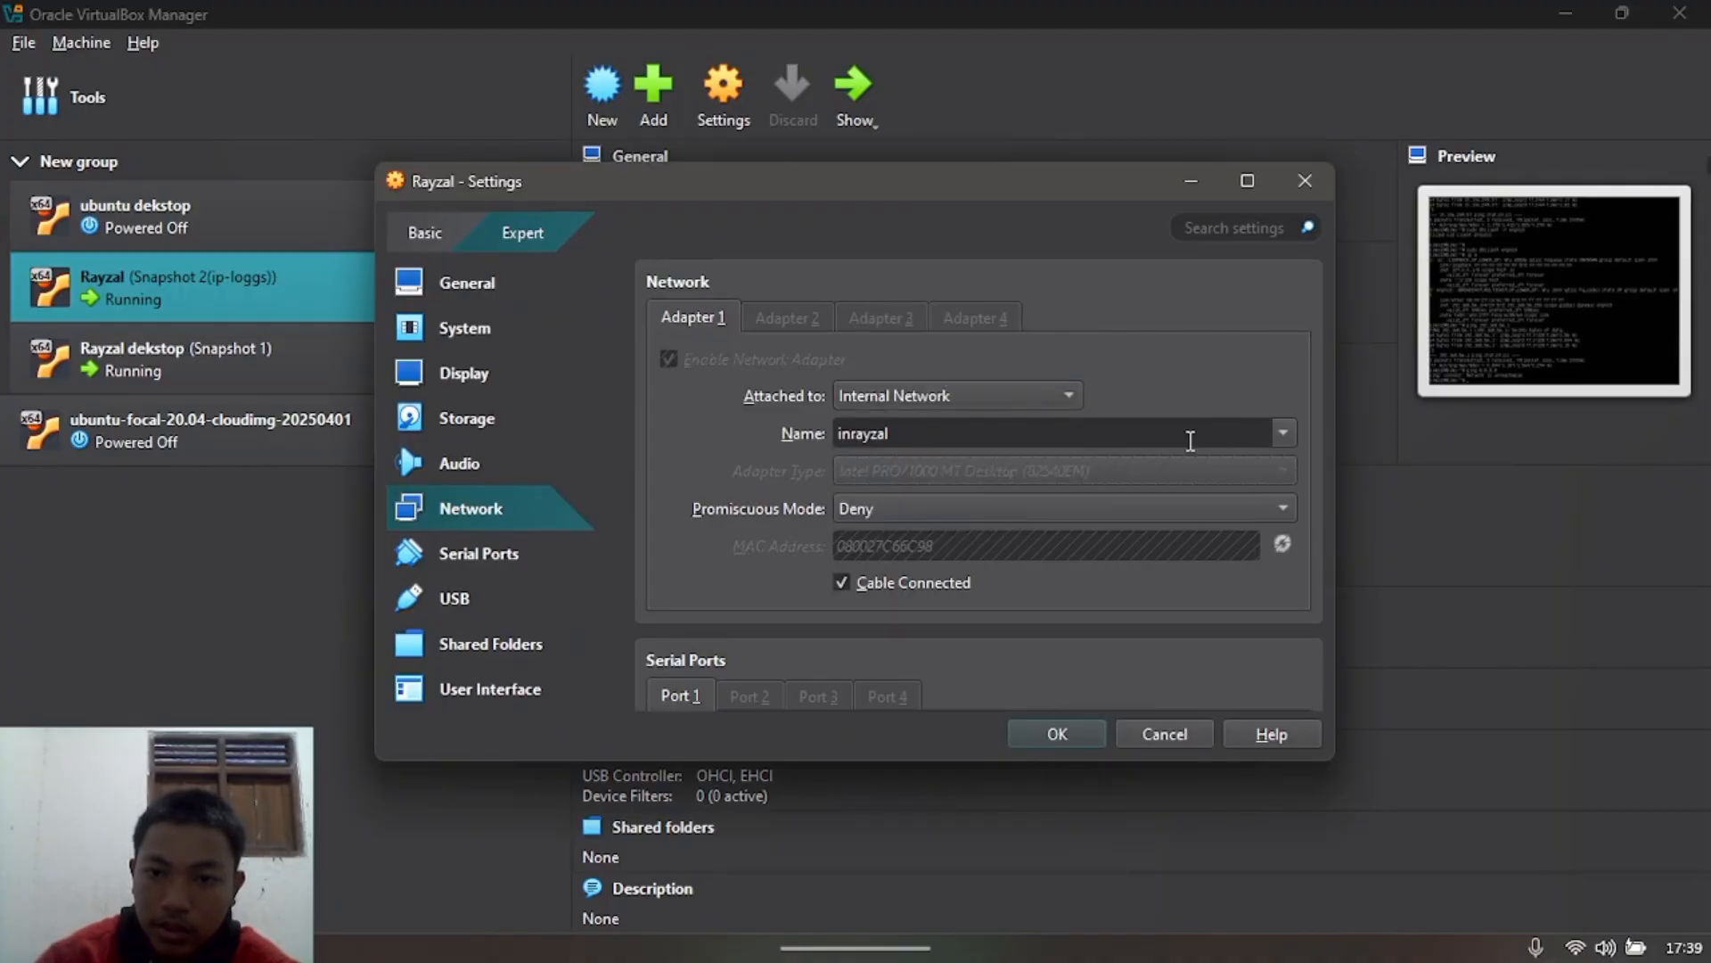
left_click(1064, 739)
Step: Attach the second VM's Adapter 1 to Internal Network 'inrayzal' as well and save
left_click(463, 374)
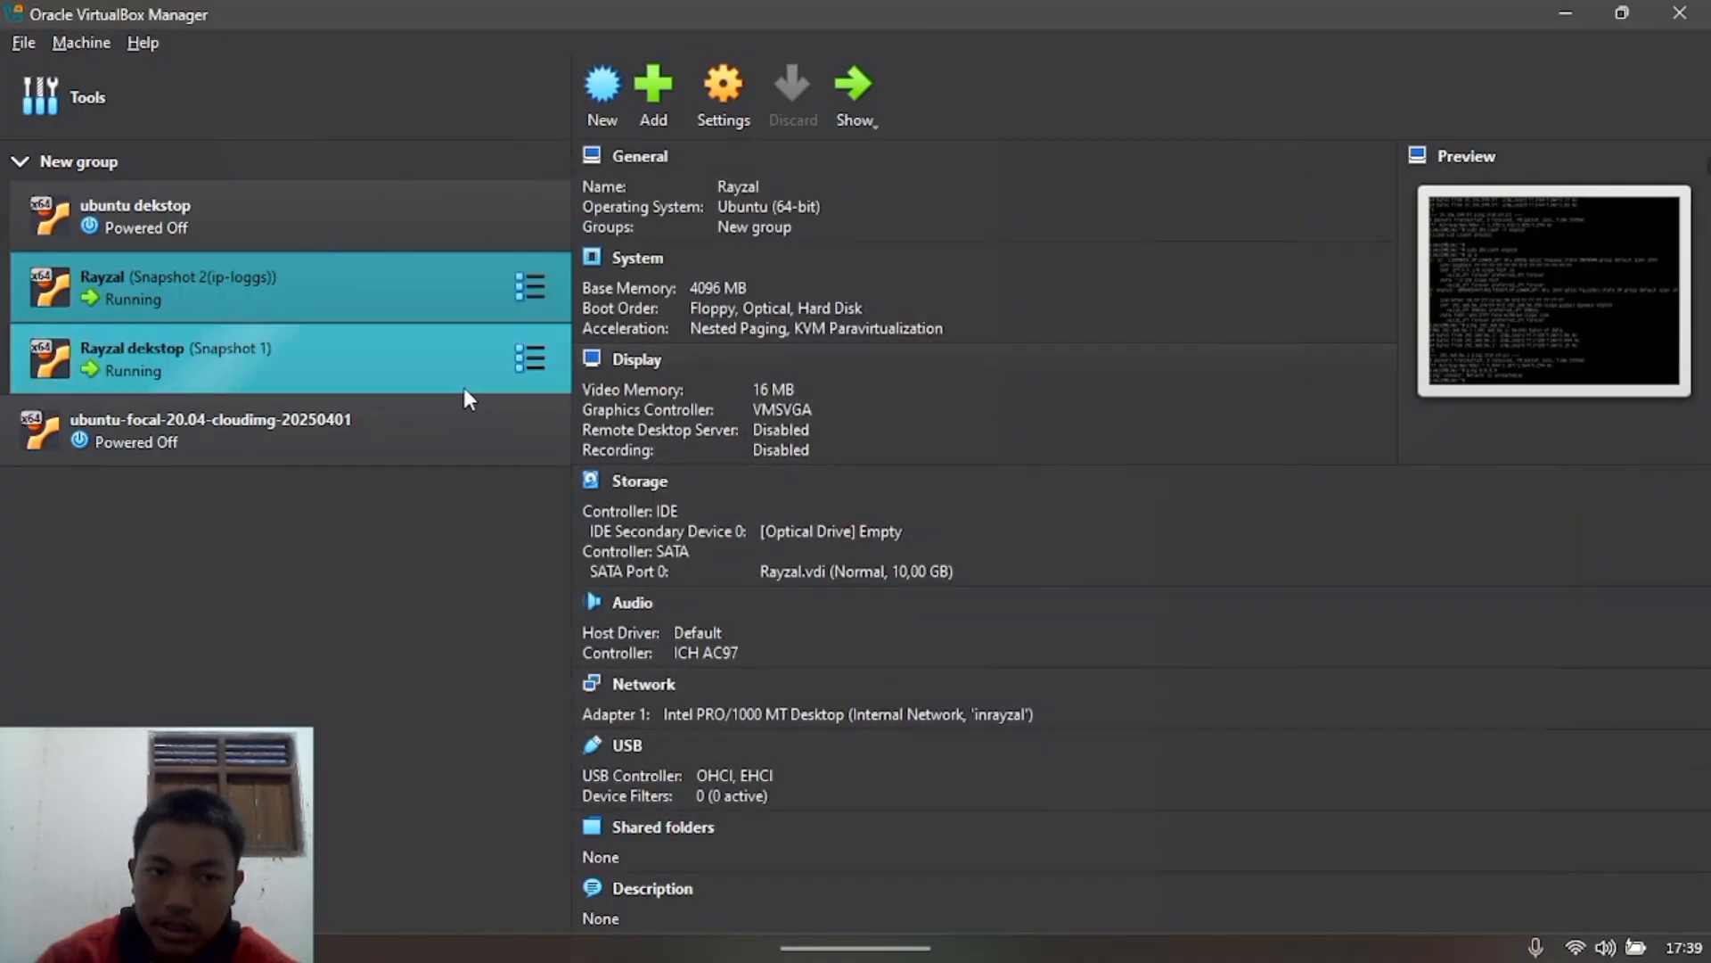
left_click(731, 122)
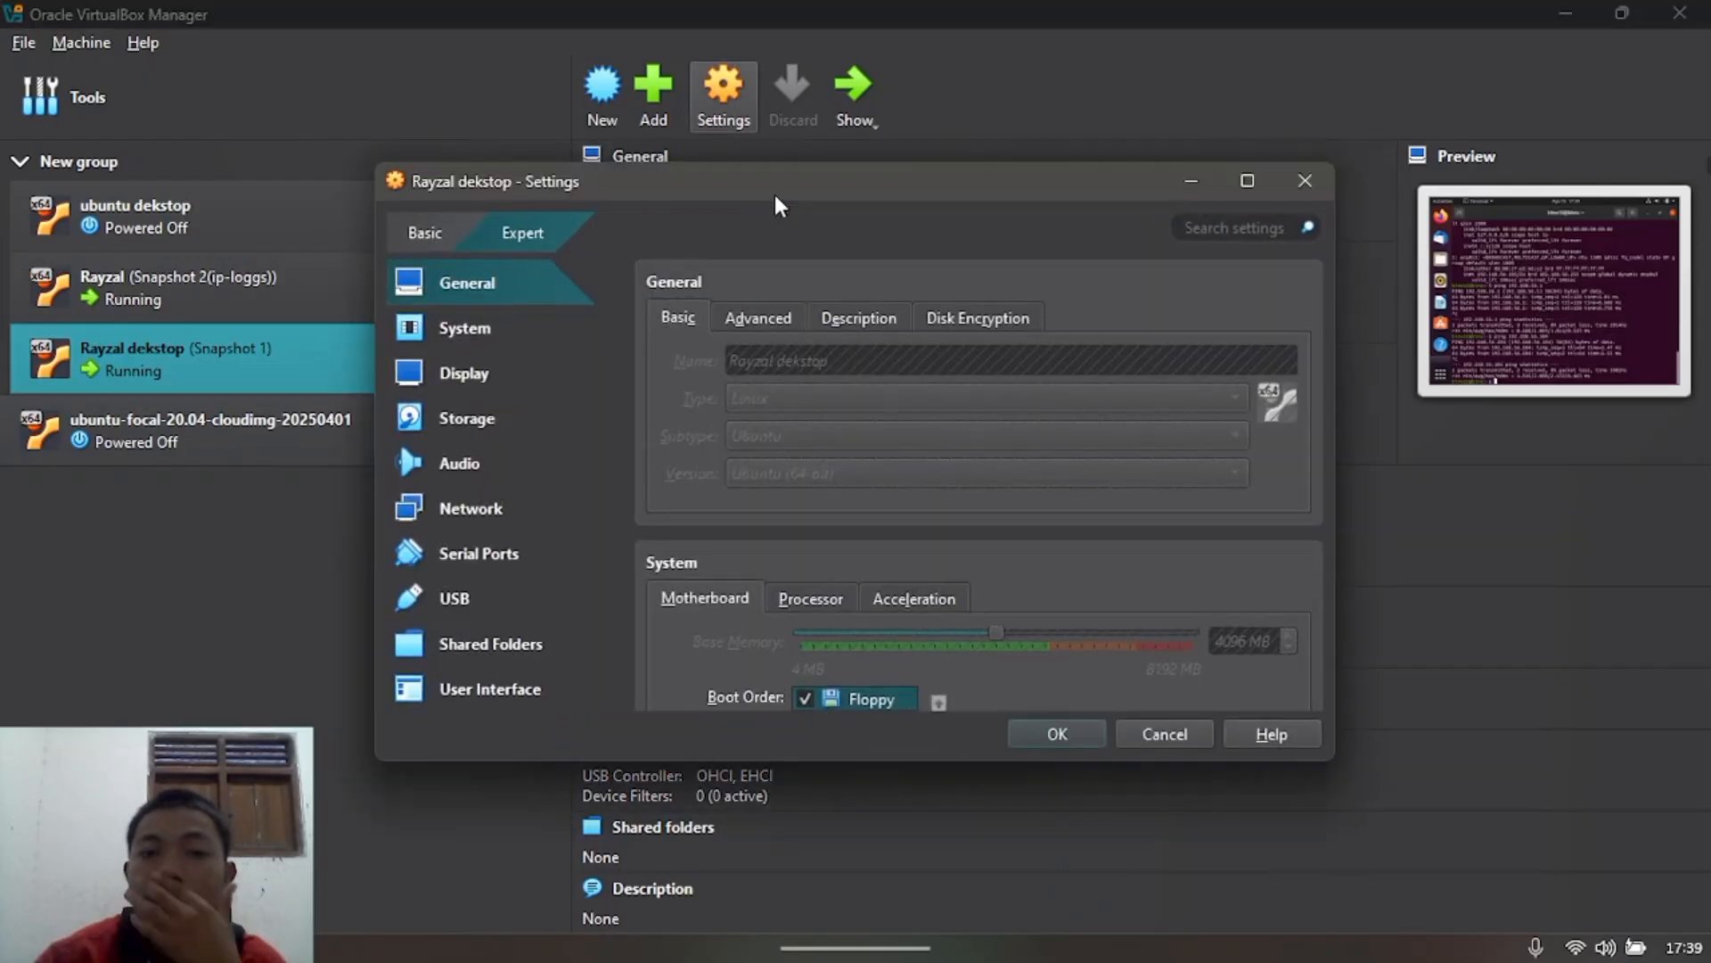
left_click(478, 504)
left_click(869, 392)
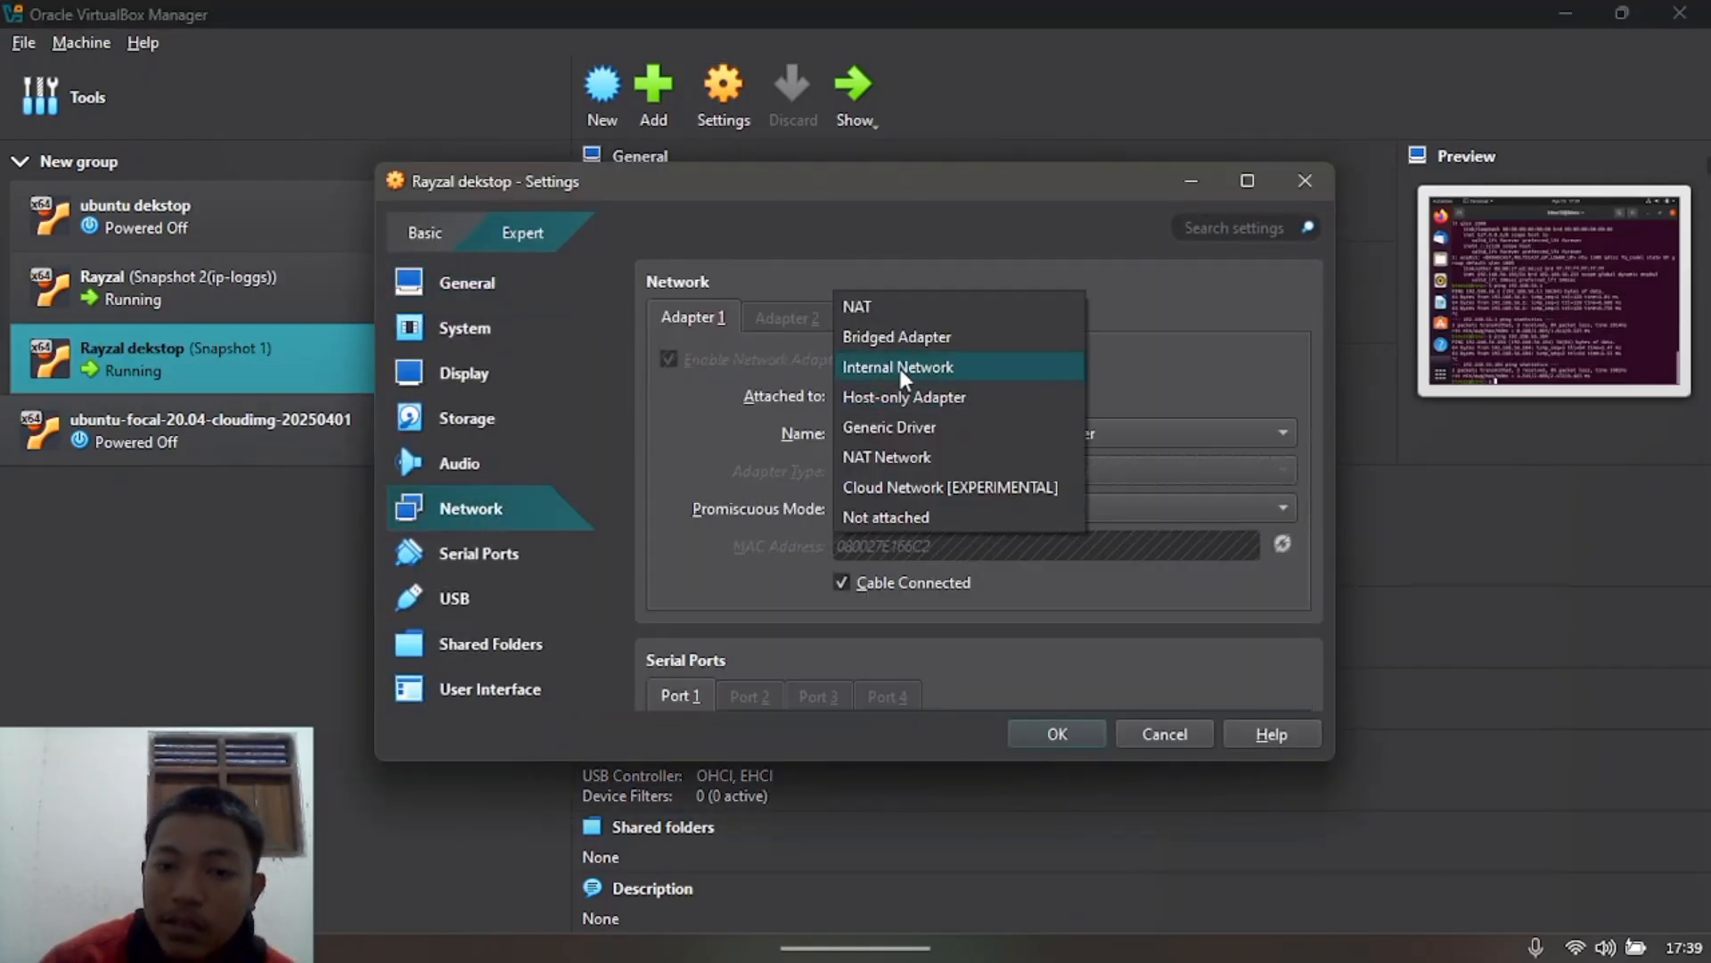
left_click(900, 367)
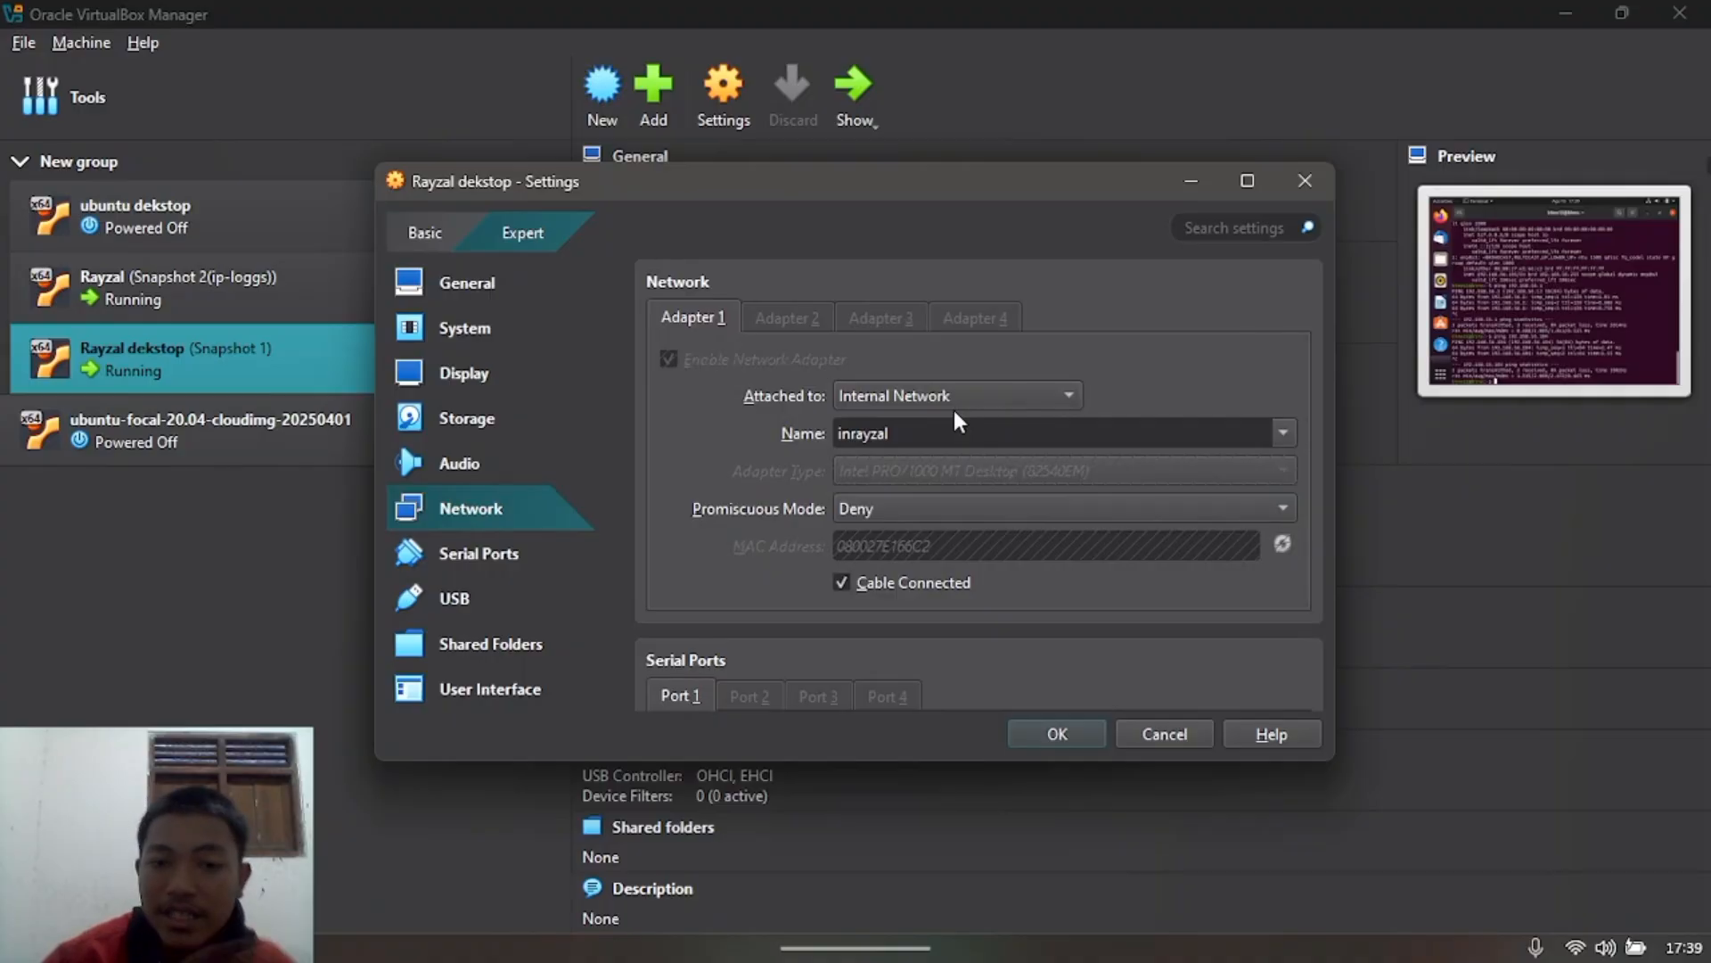
left_click(1039, 731)
Step: In the first VM's console, release the enp0s3 DHCP lease with sudo dhclient -r enp0s3
left_click(1555, 20)
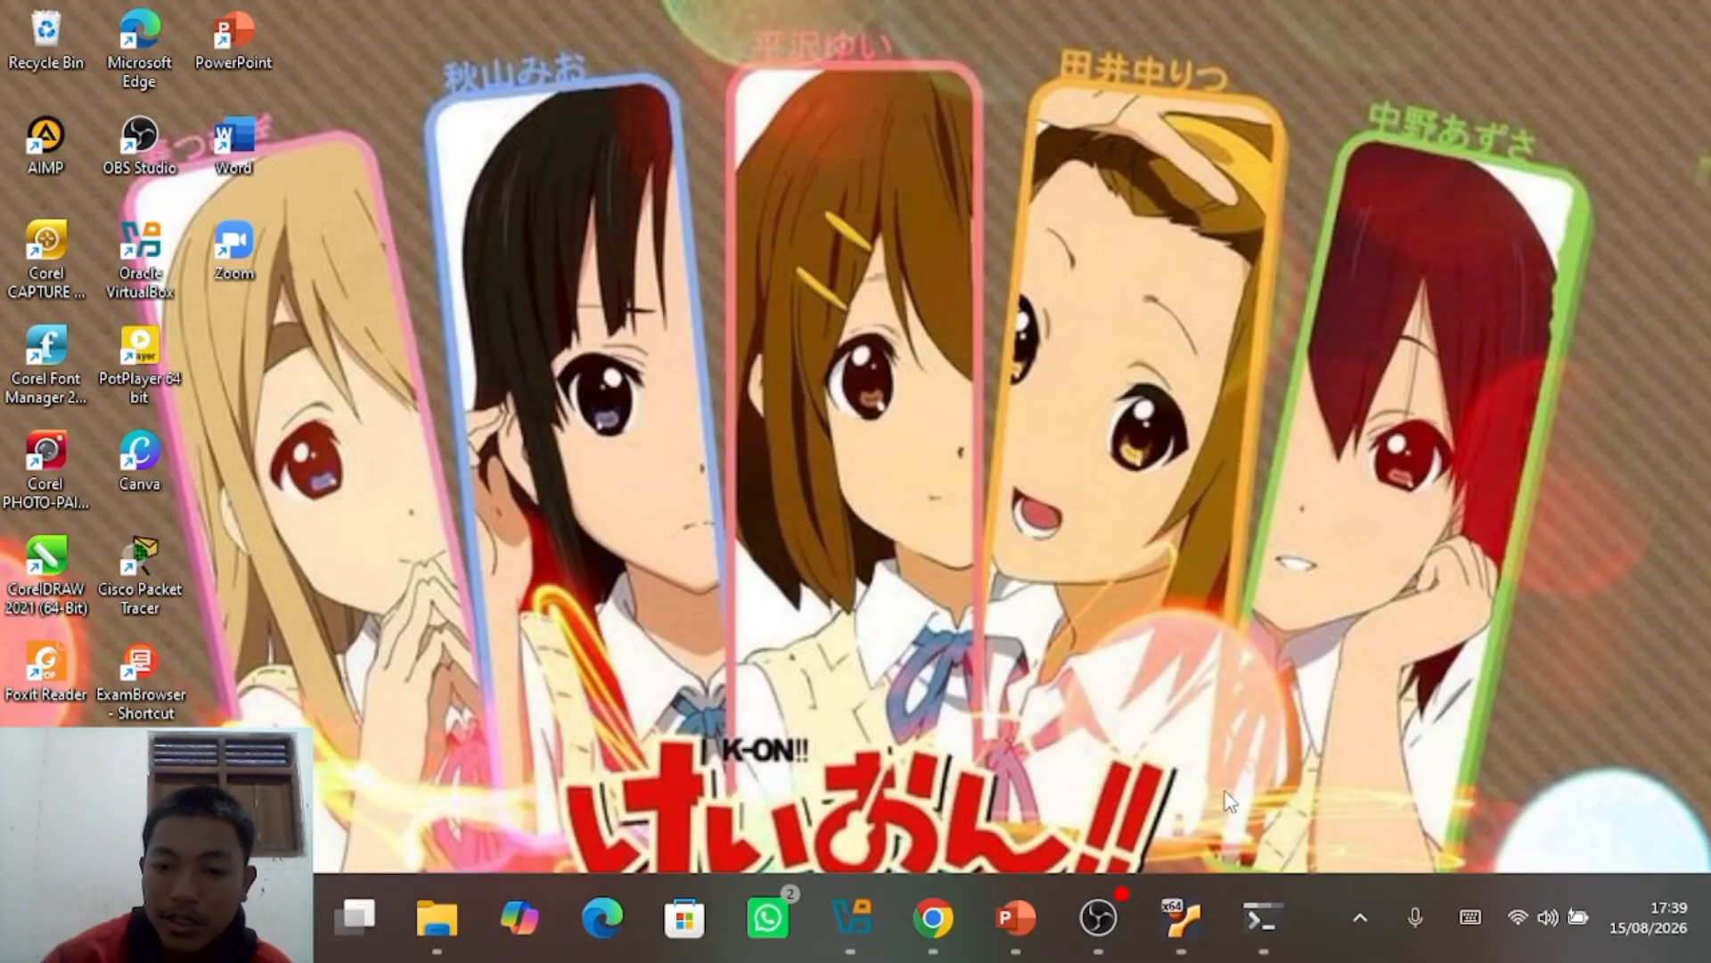
mouse_move(1164, 918)
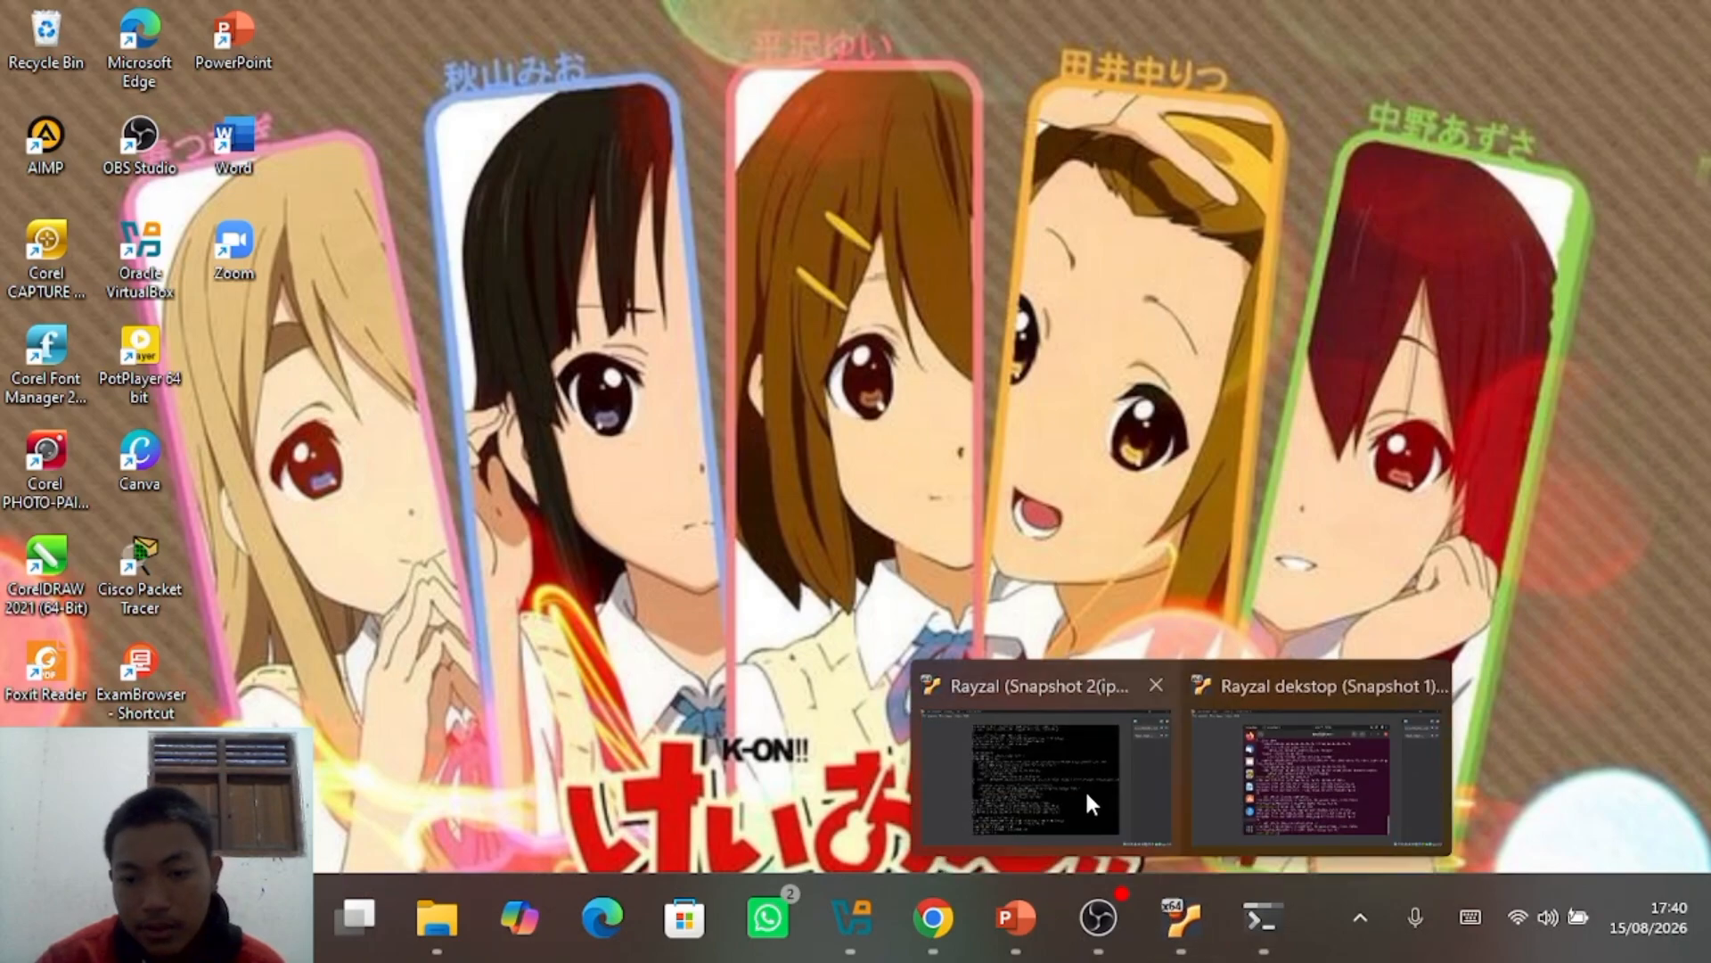
left_click(1084, 788)
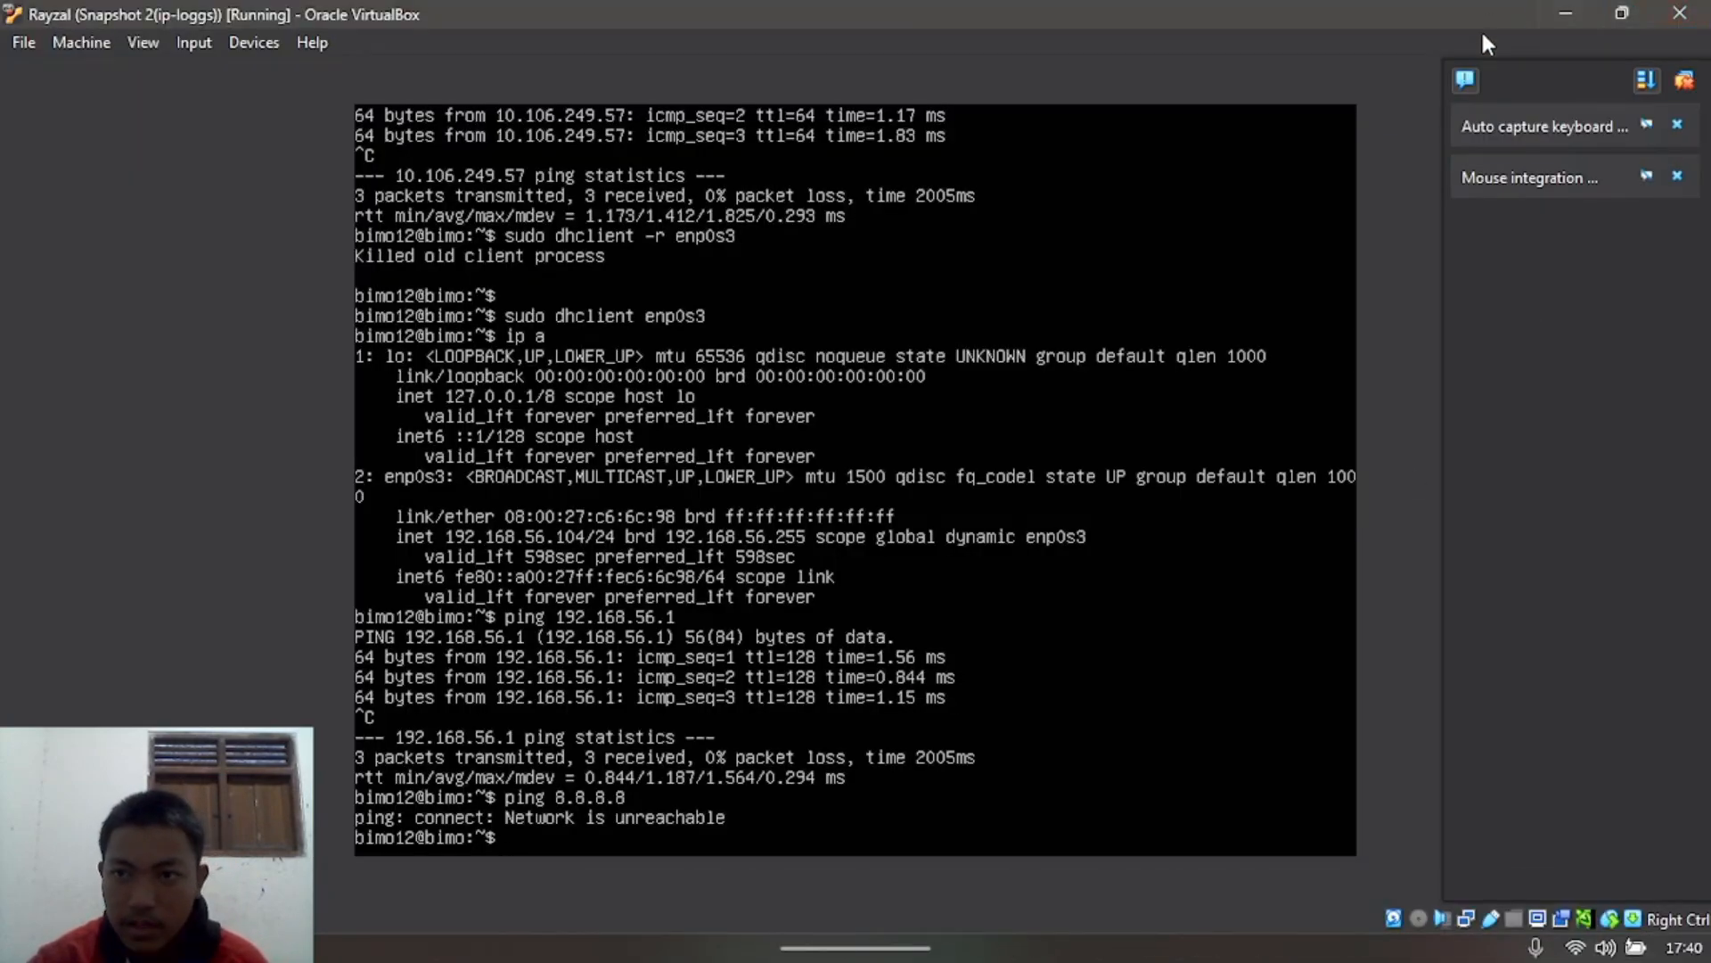
type("sudo")
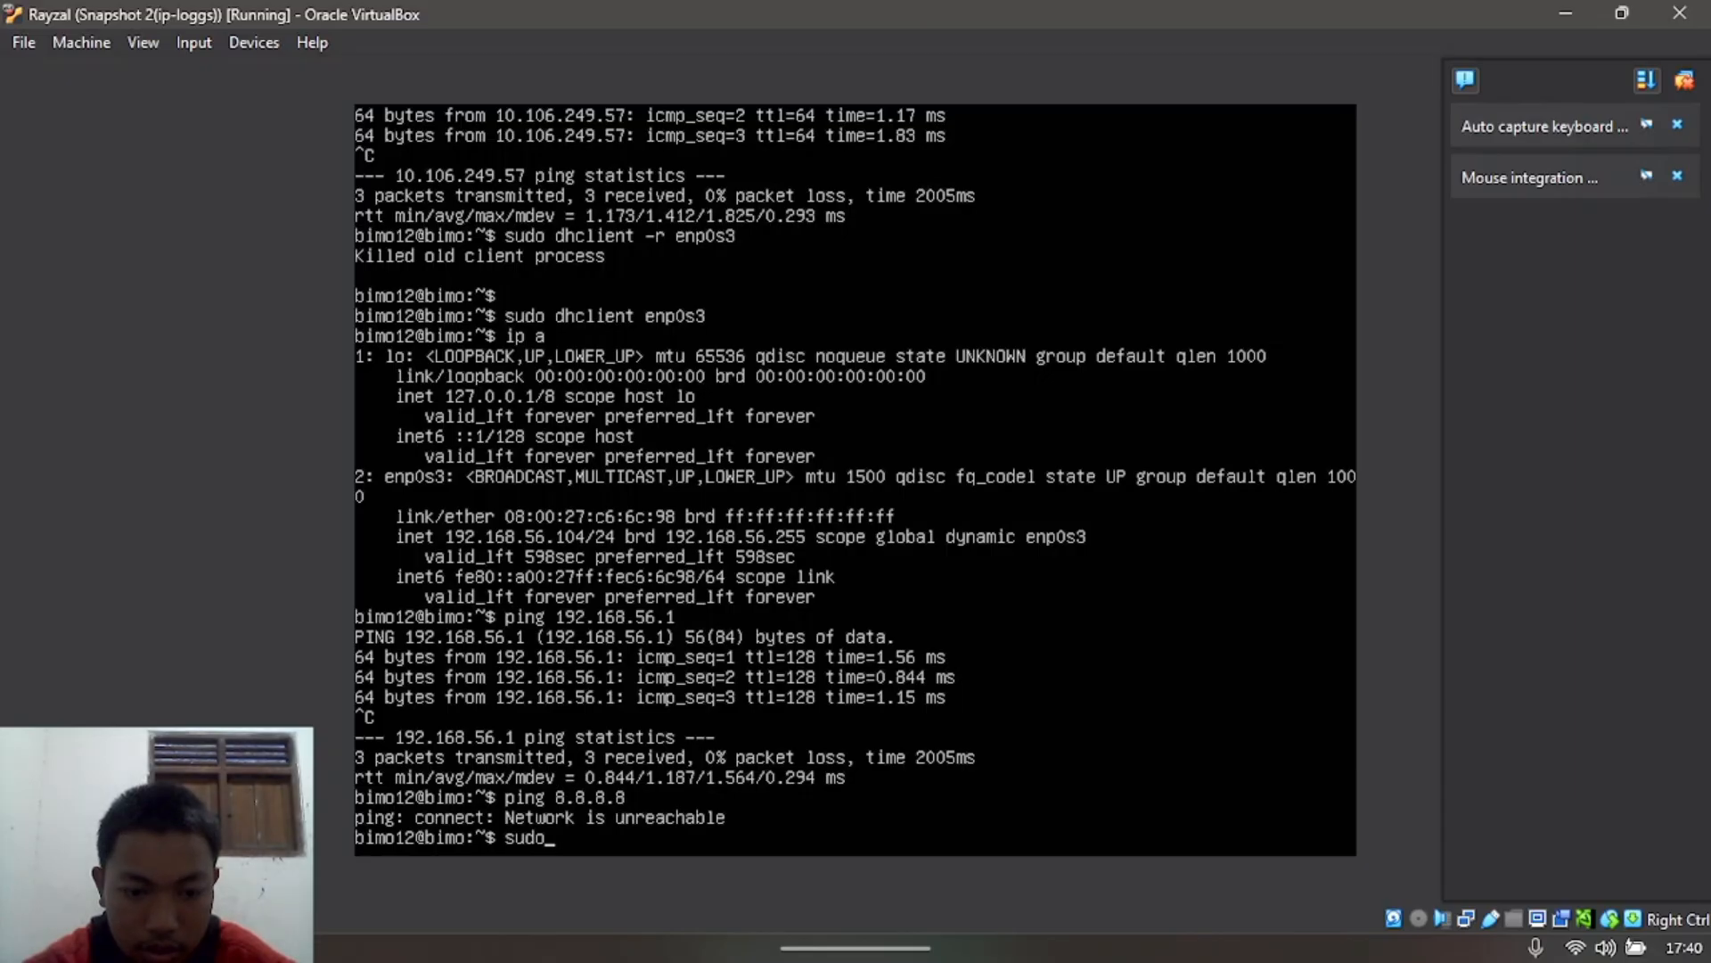
type(" dhclill")
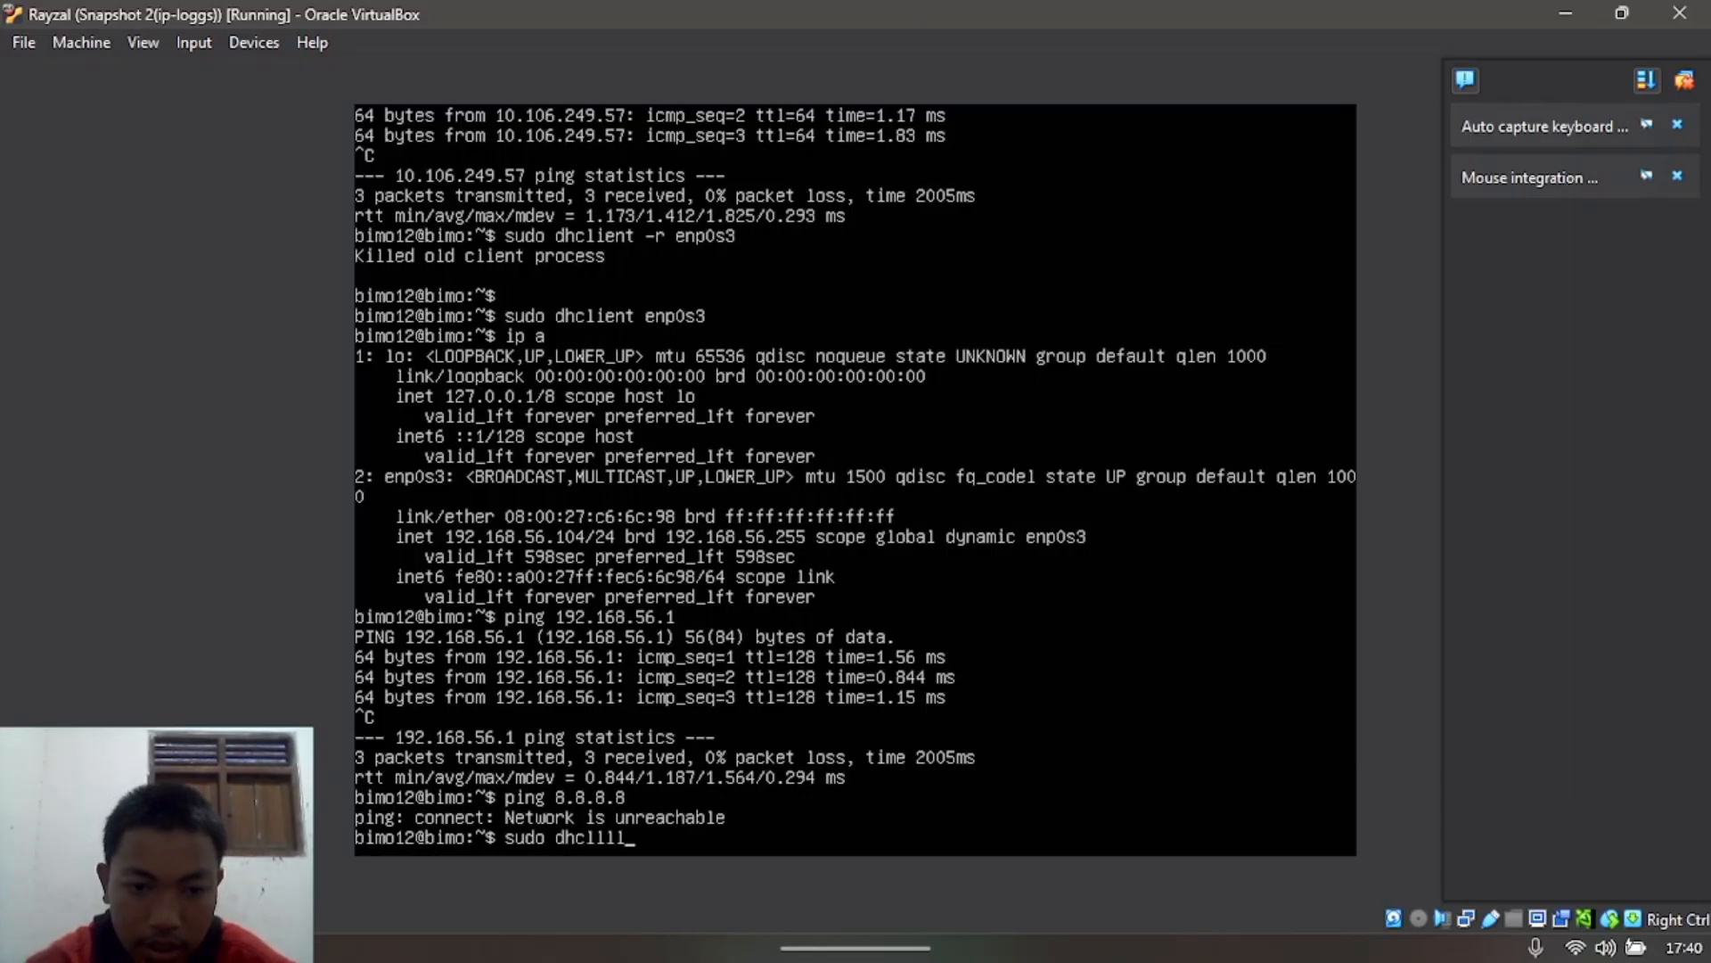
key("BackSpace")
key("BackSpace")
key("BackSpace")
type("i")
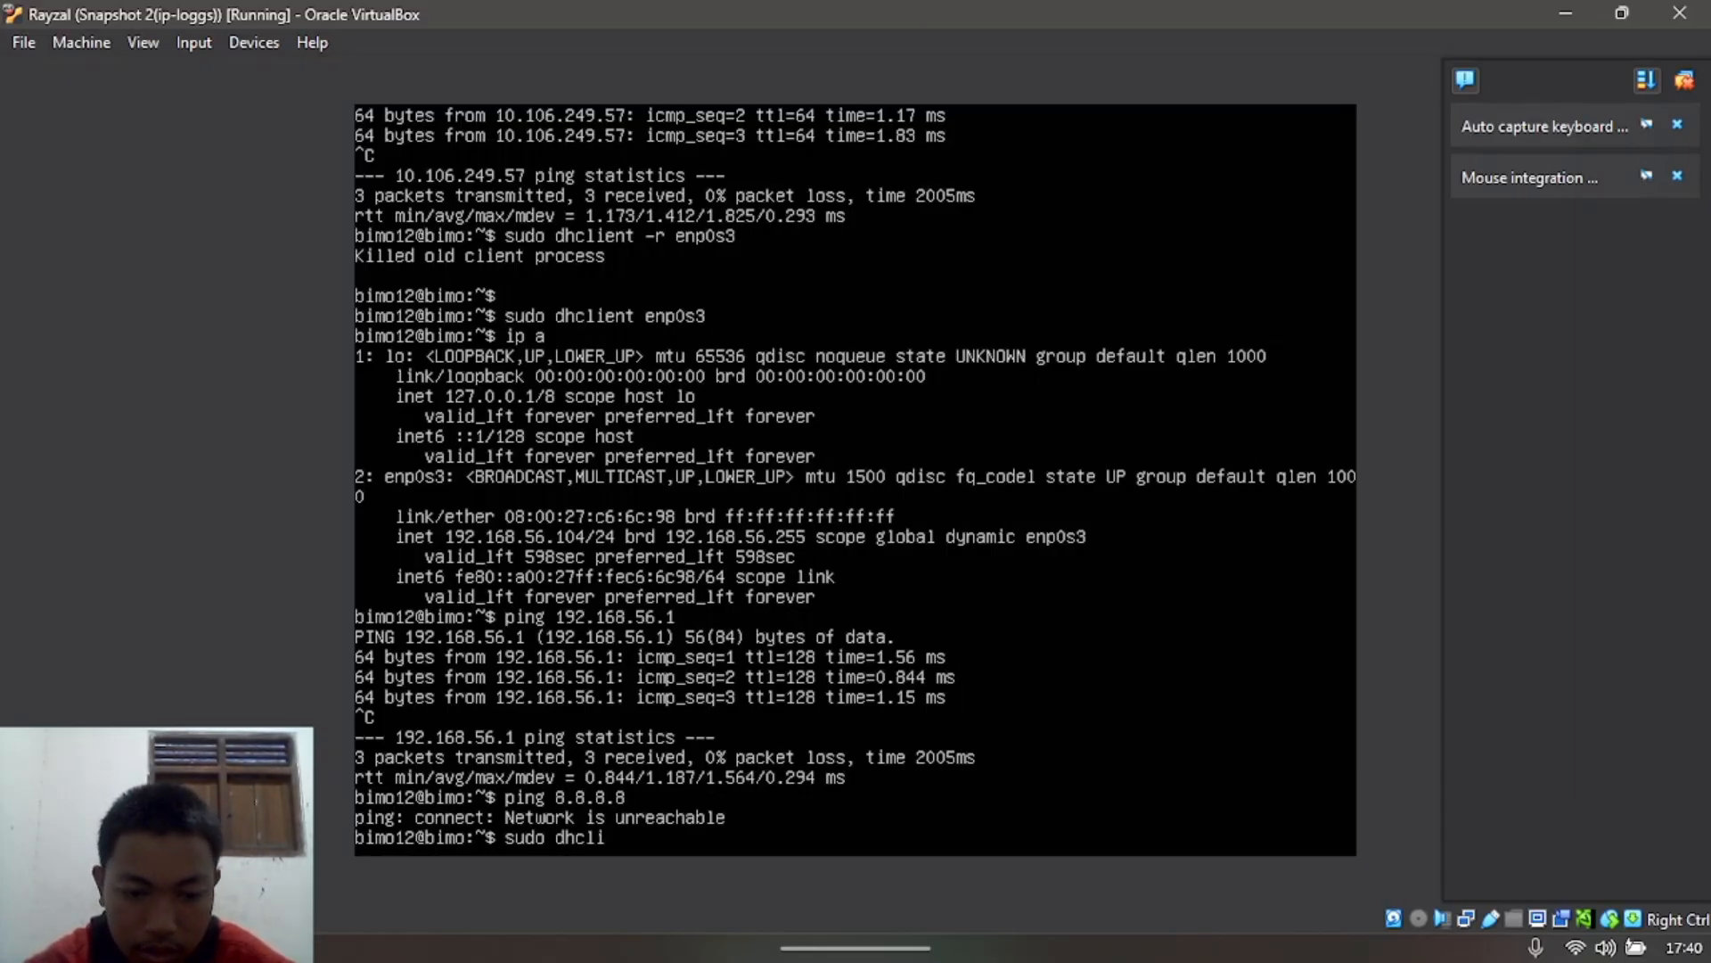
type("ent -r ")
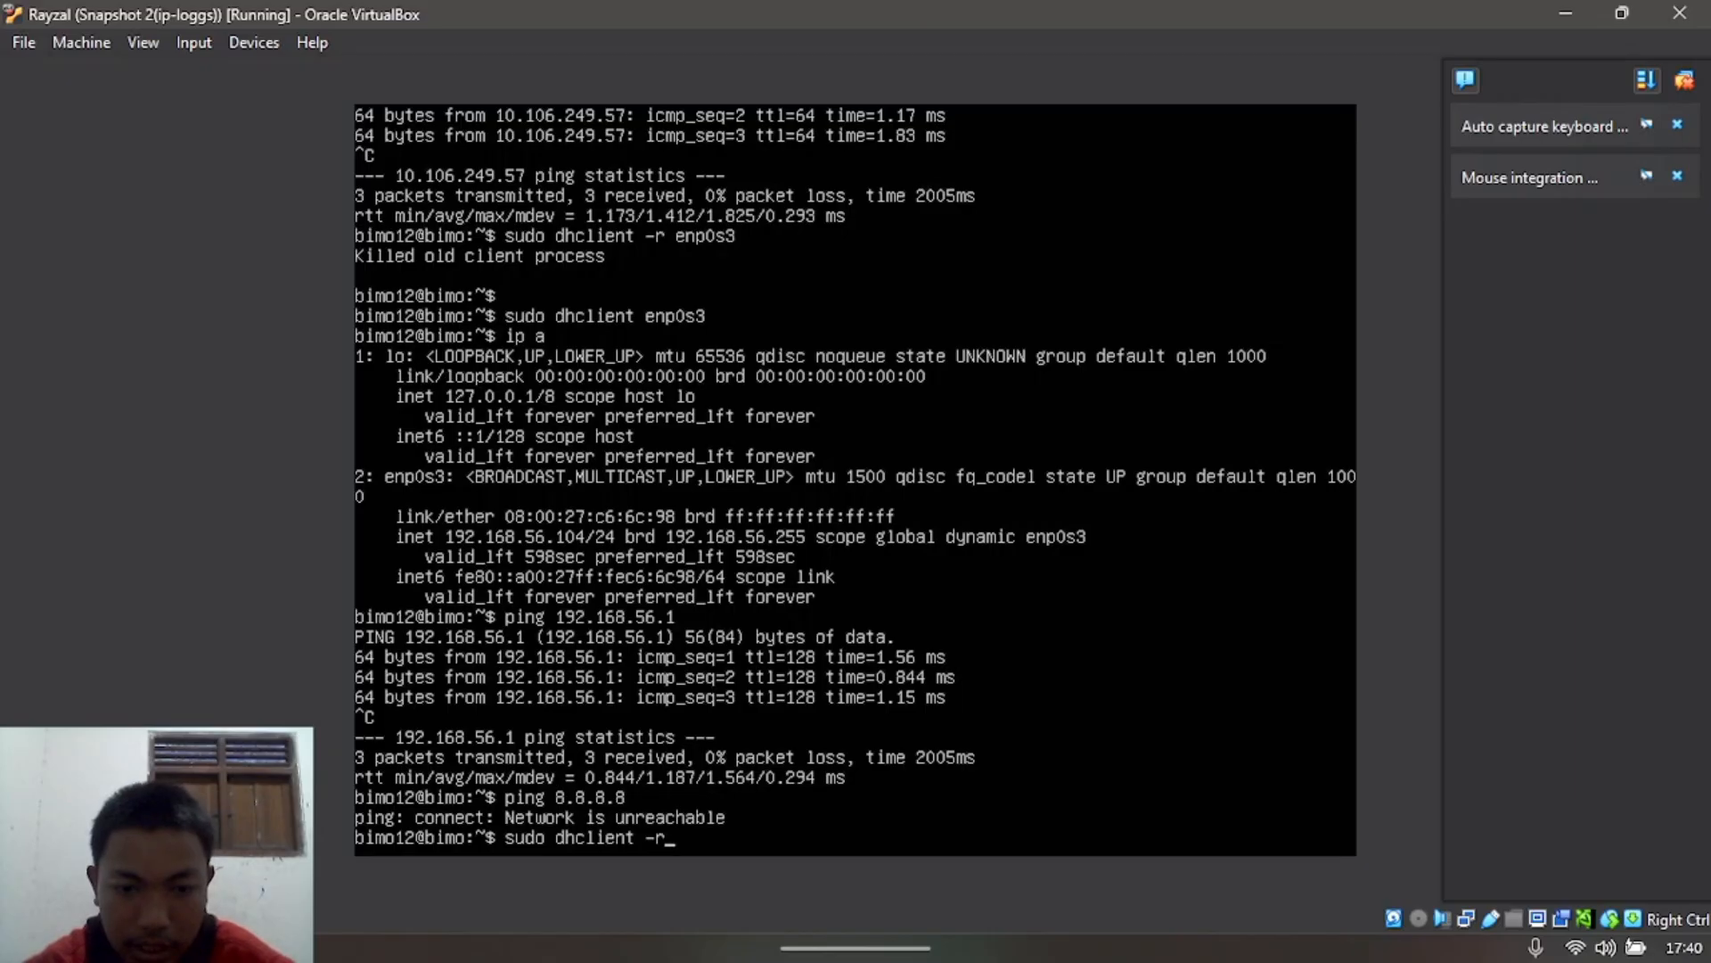
type("enp0s")
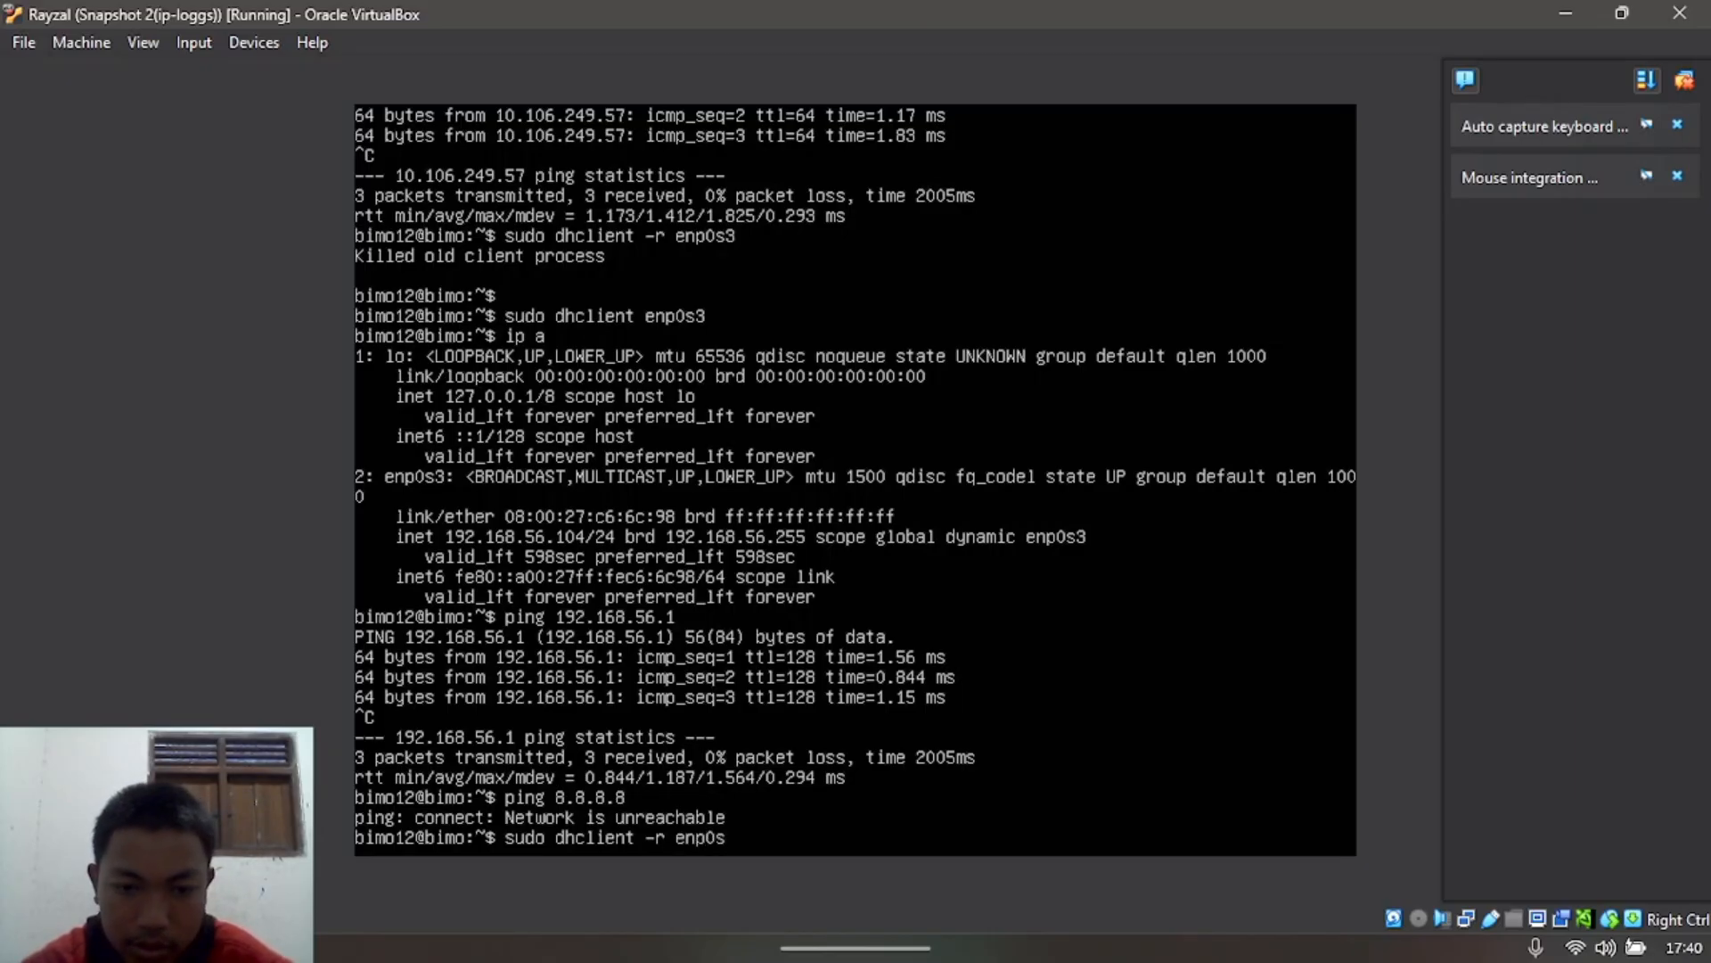
type("3")
key("Return")
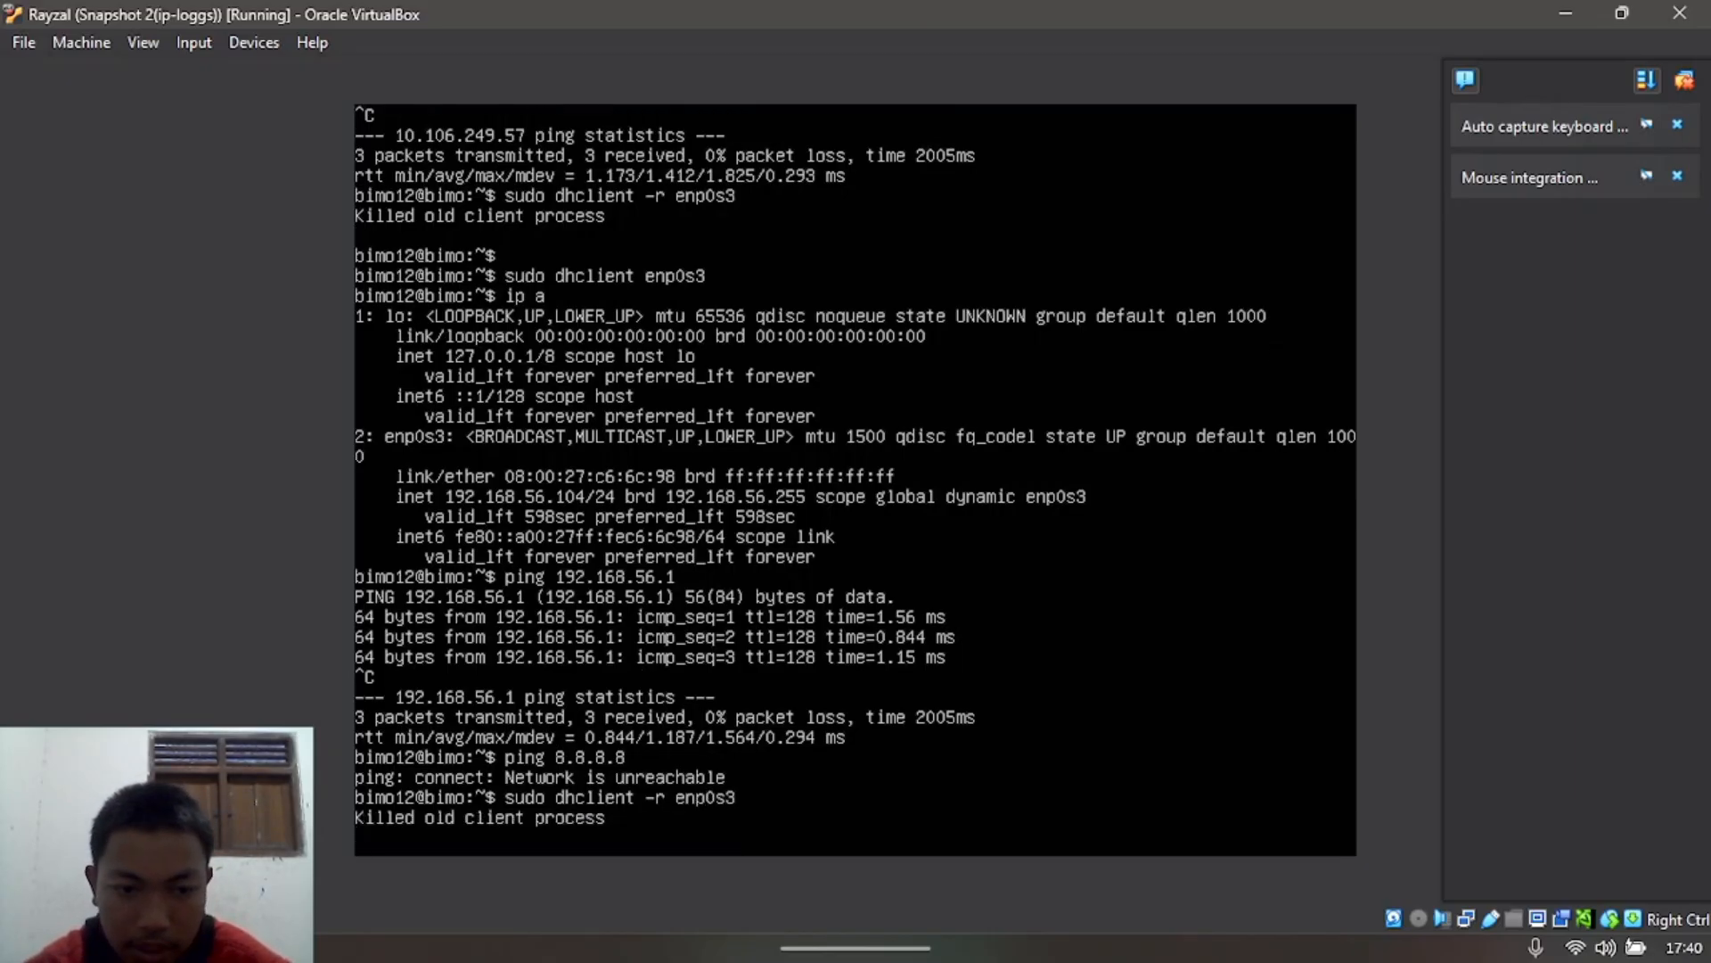
Step: Request a new lease with sudo dhclient enp0s3, then return to the desktop
type("sudo d")
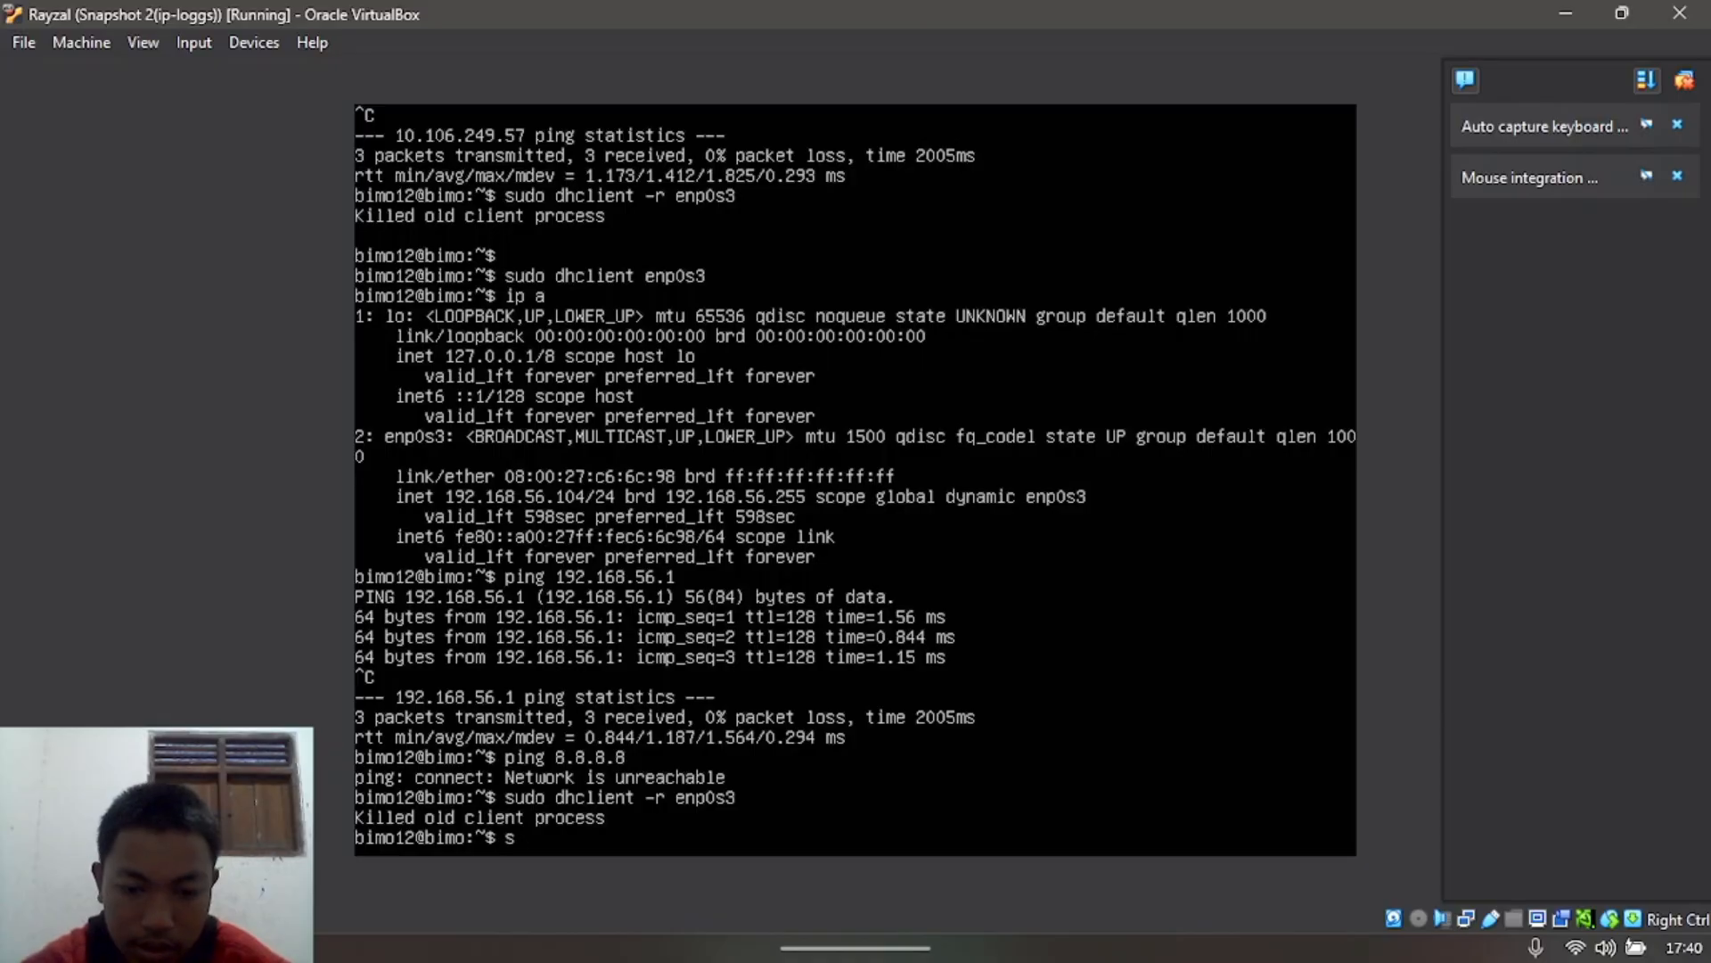
type("hc")
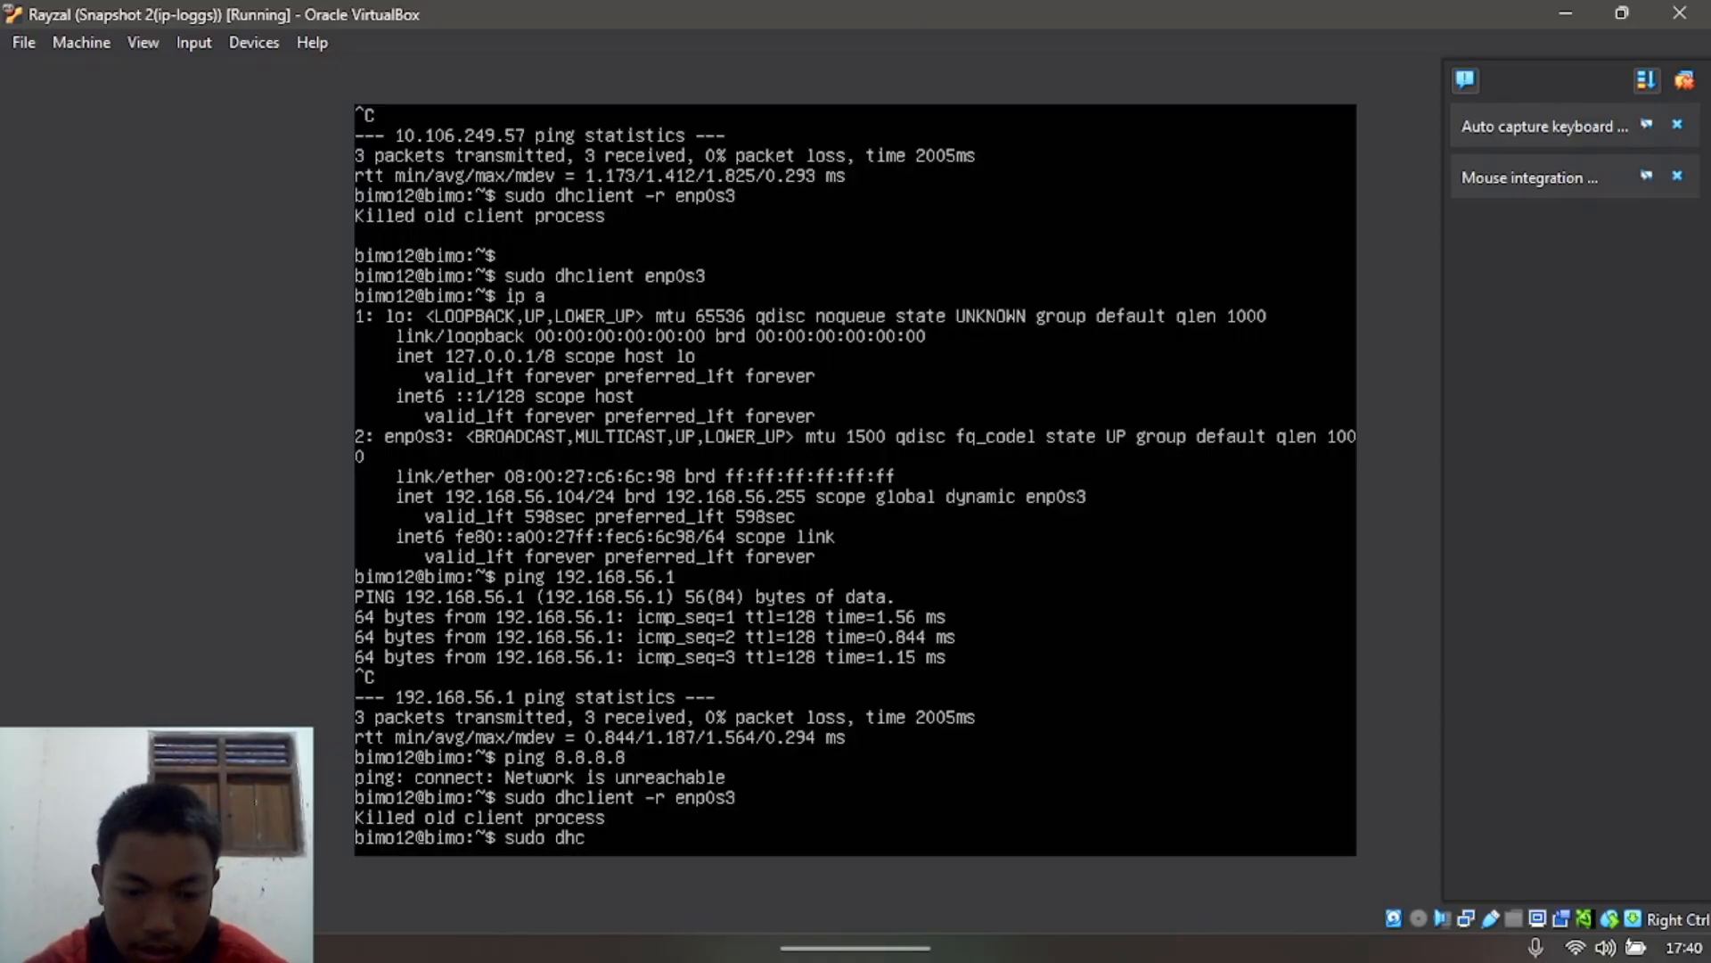
type("lient")
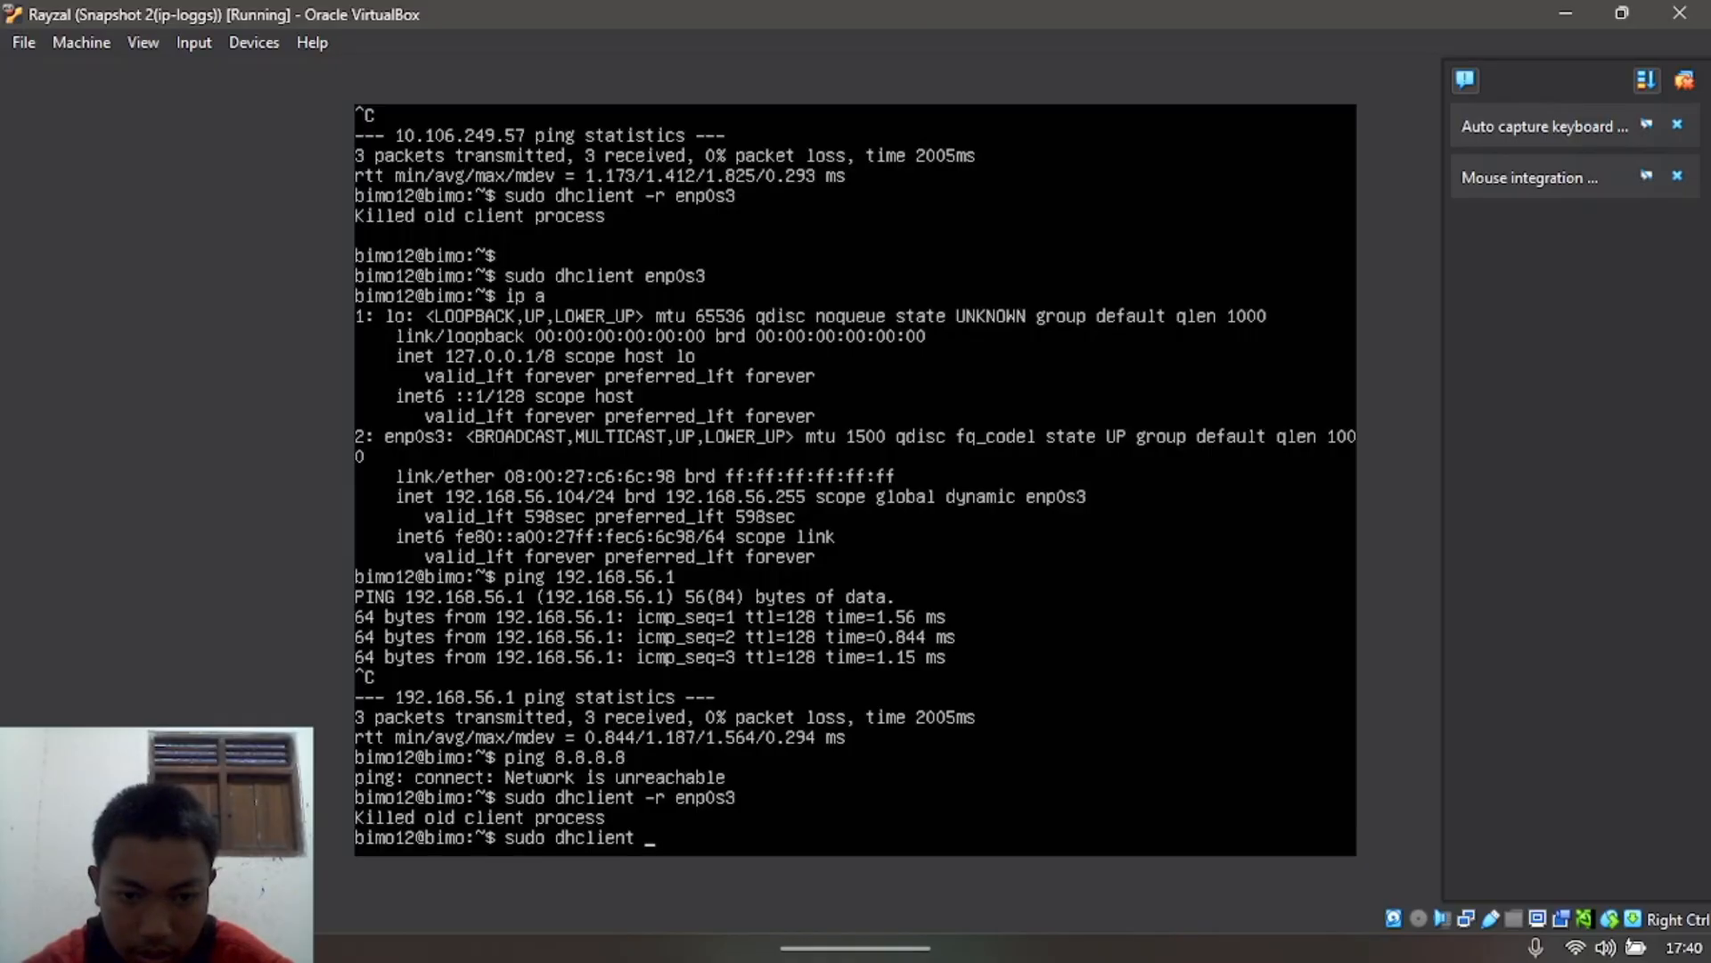
type(" enpos")
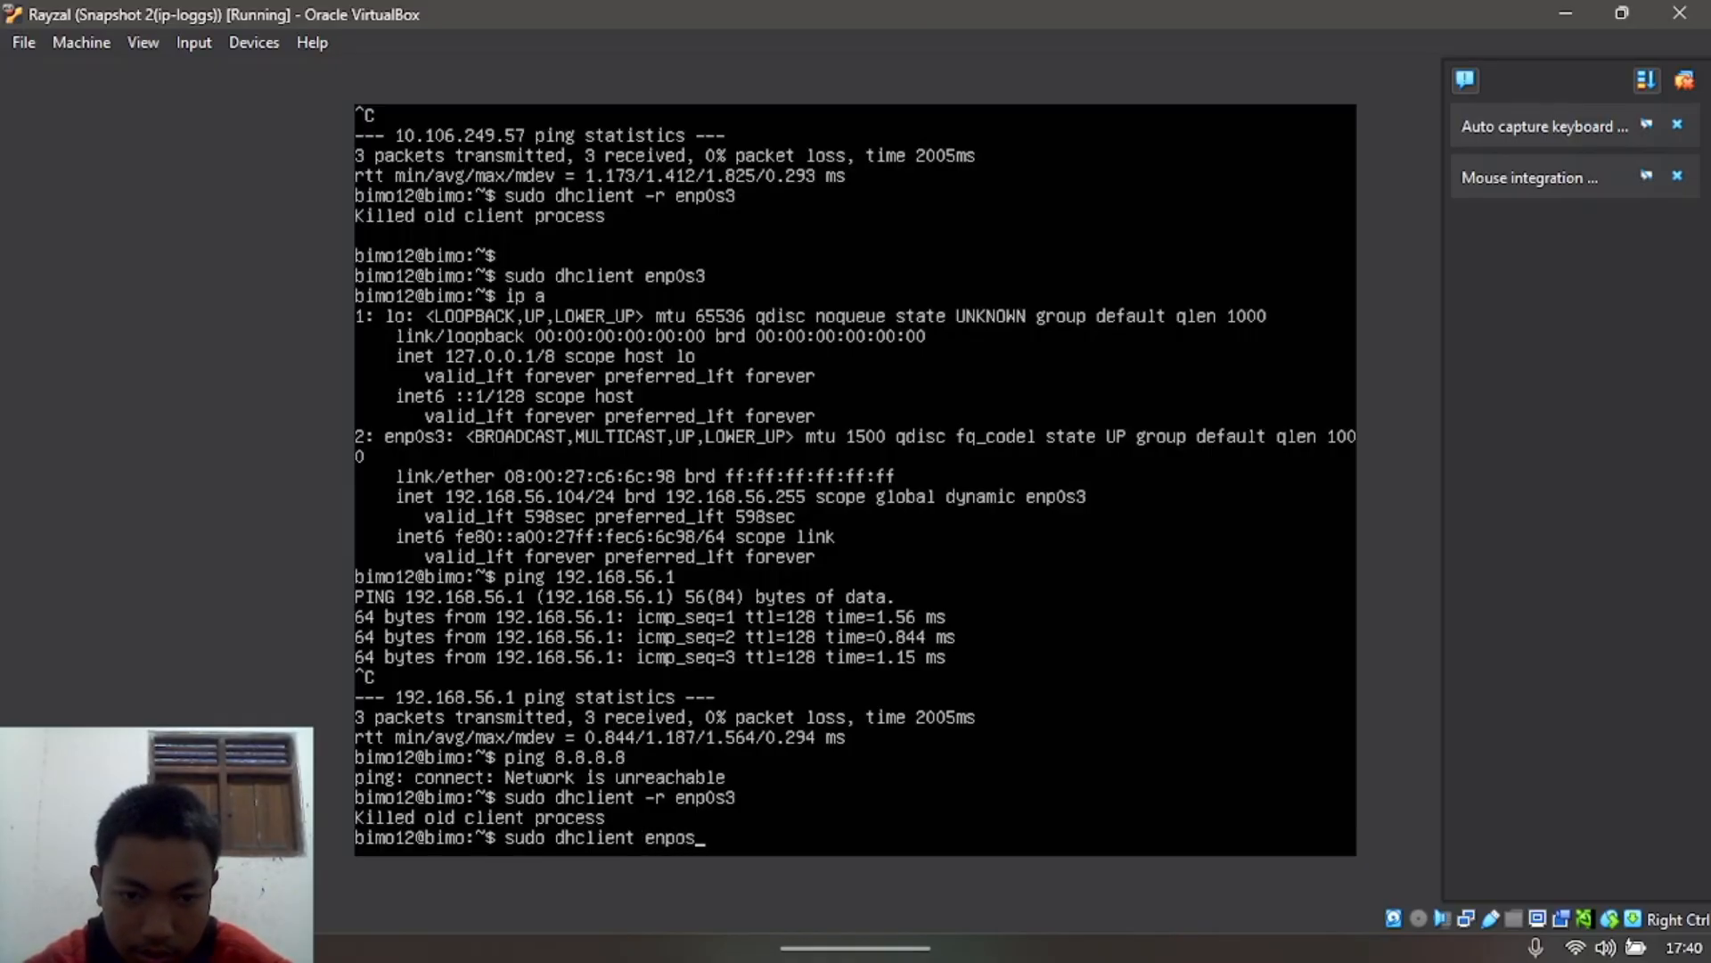
key("BackSpace")
key("BackSpace")
type("0s3")
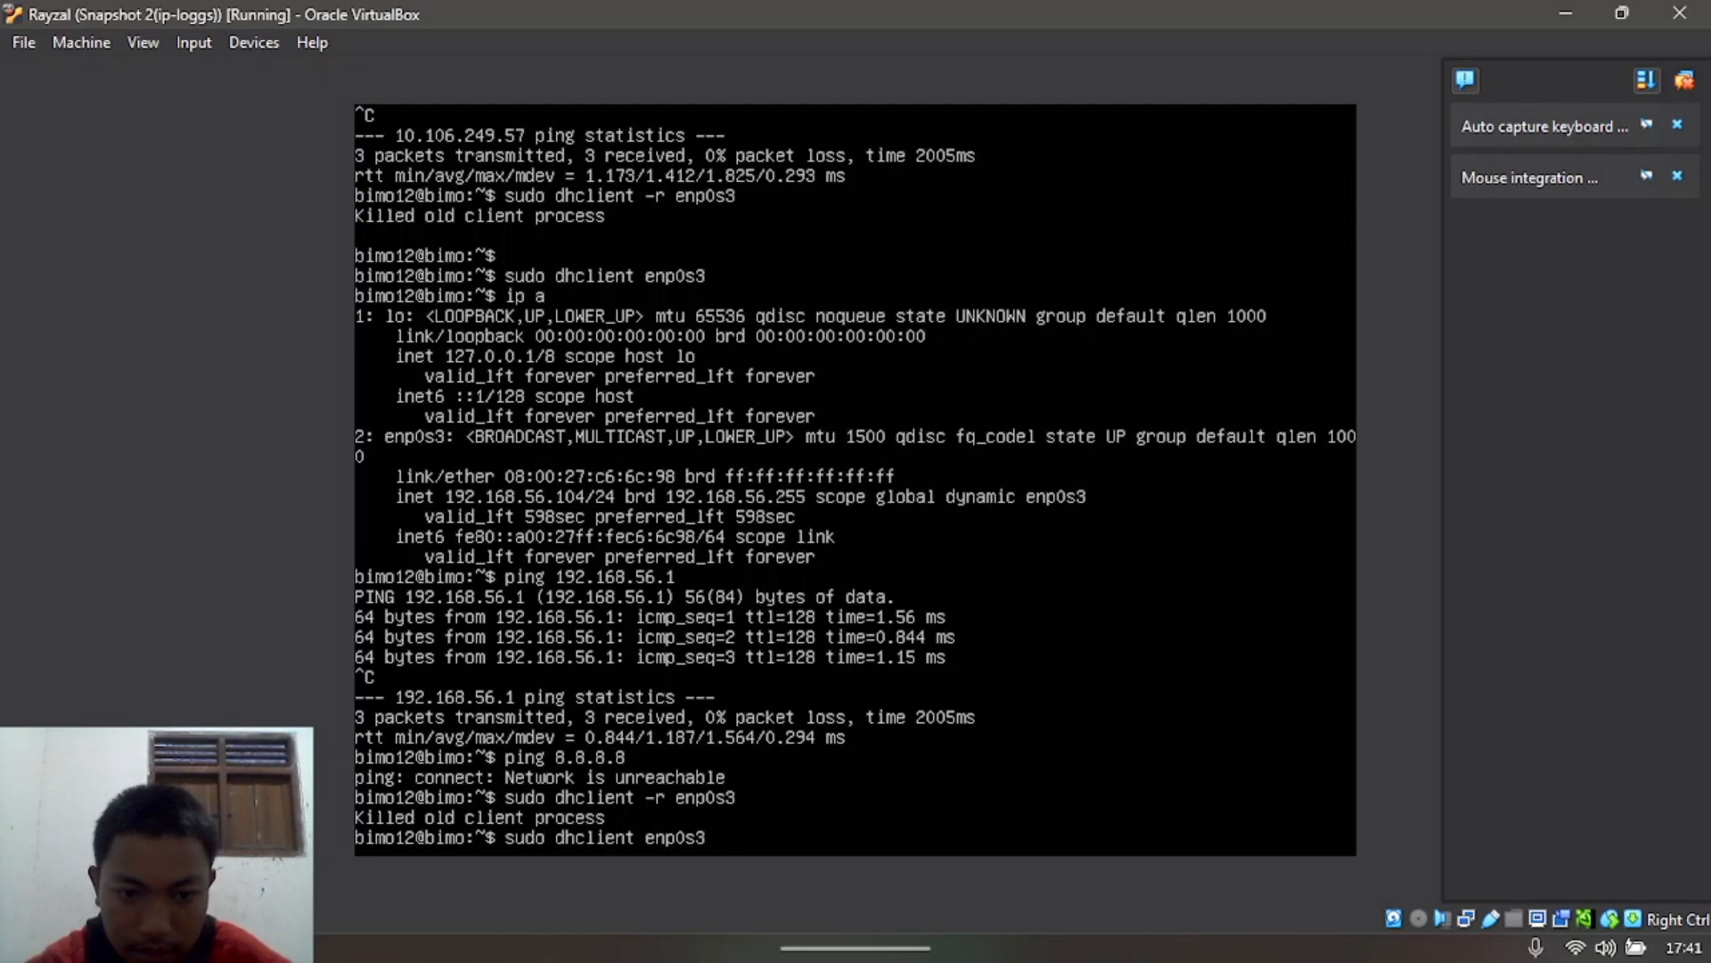
key("Return")
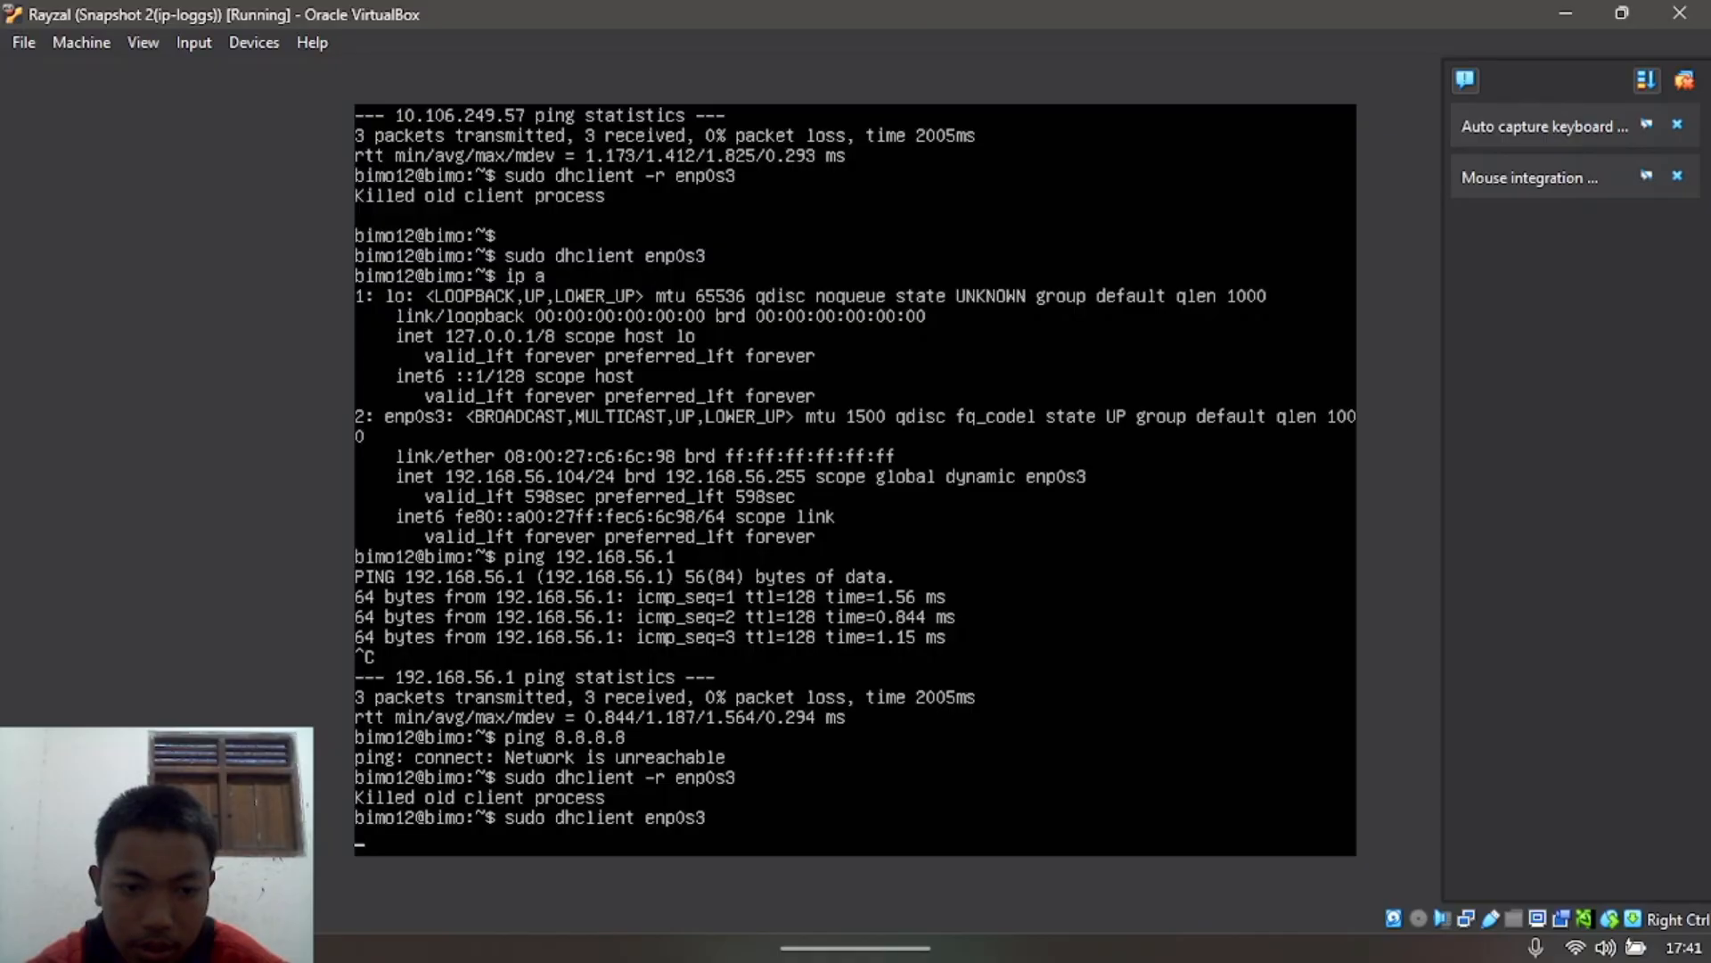
key("super+d")
Step: Switch to the other Ubuntu VM and run sudo dhclient -r enp0s3
left_click(1175, 929)
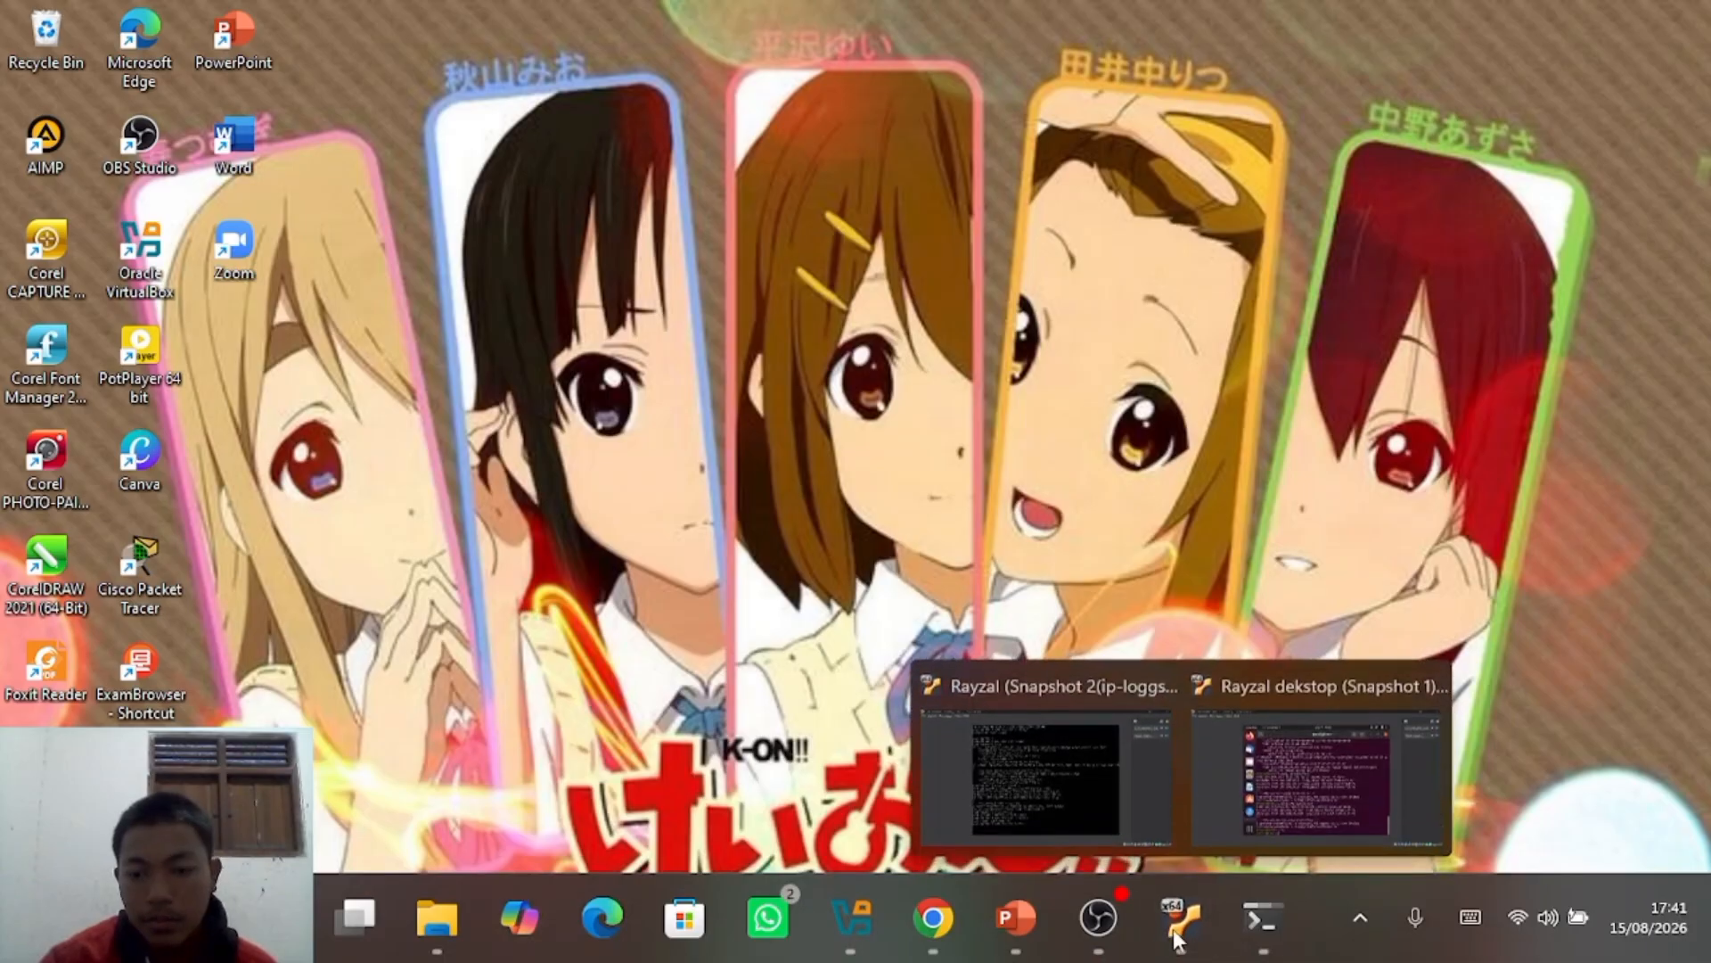
left_click(1331, 766)
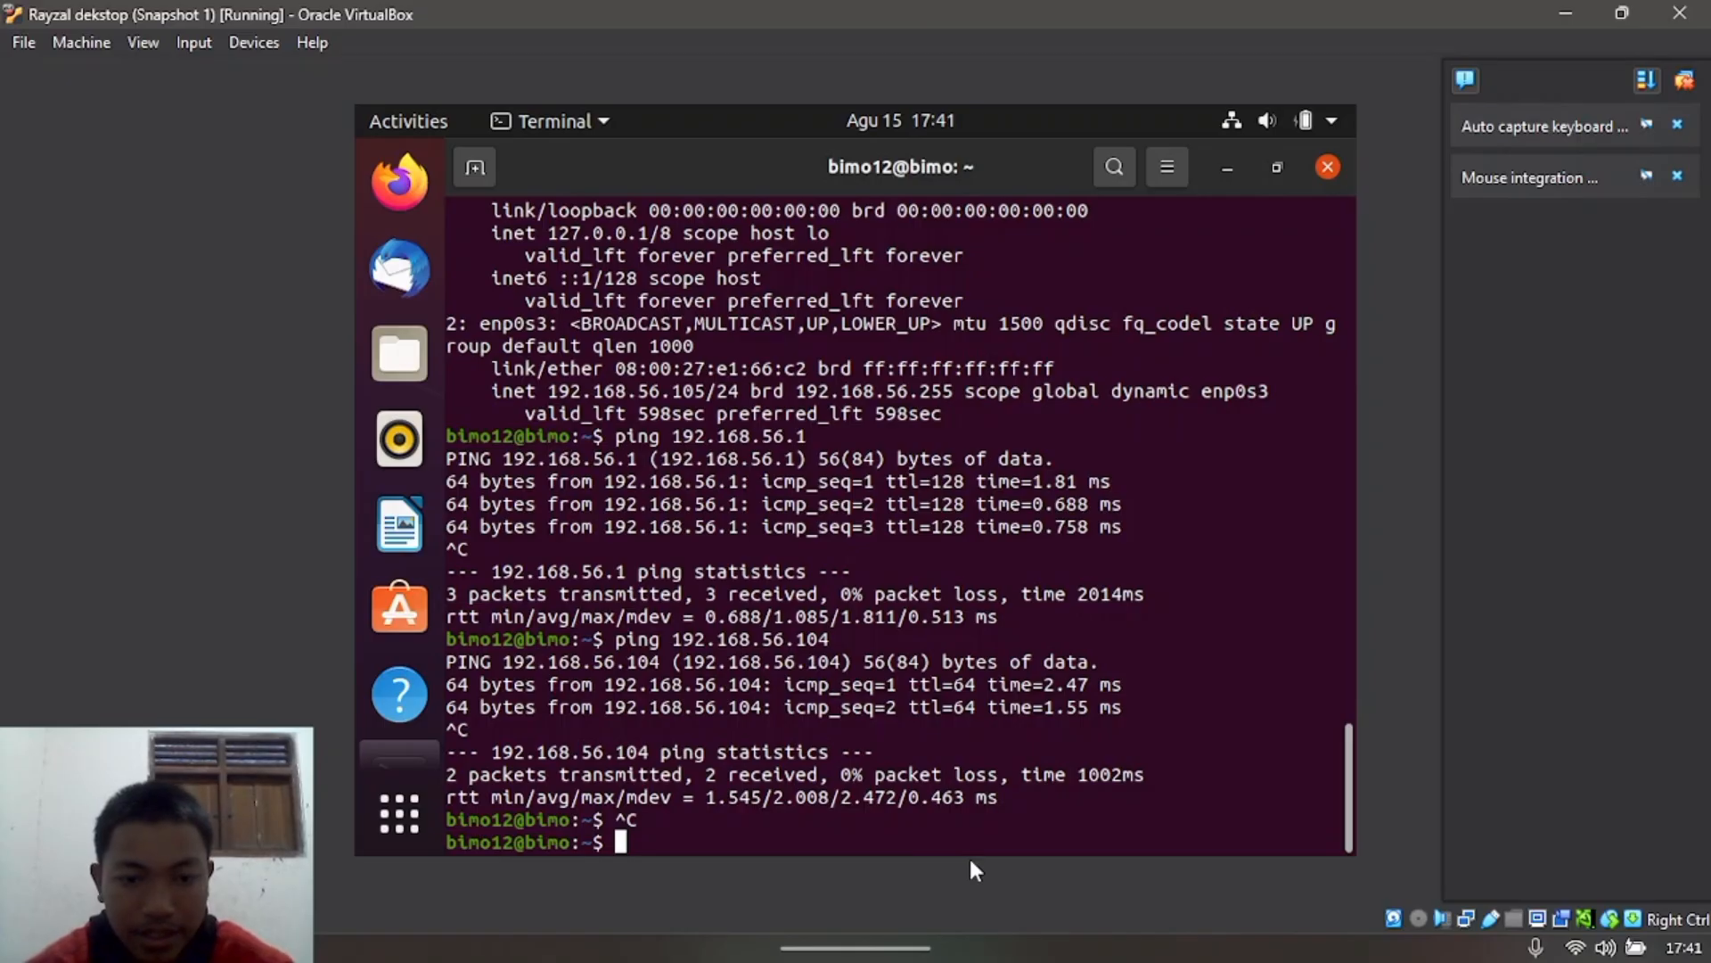
type("sudo d")
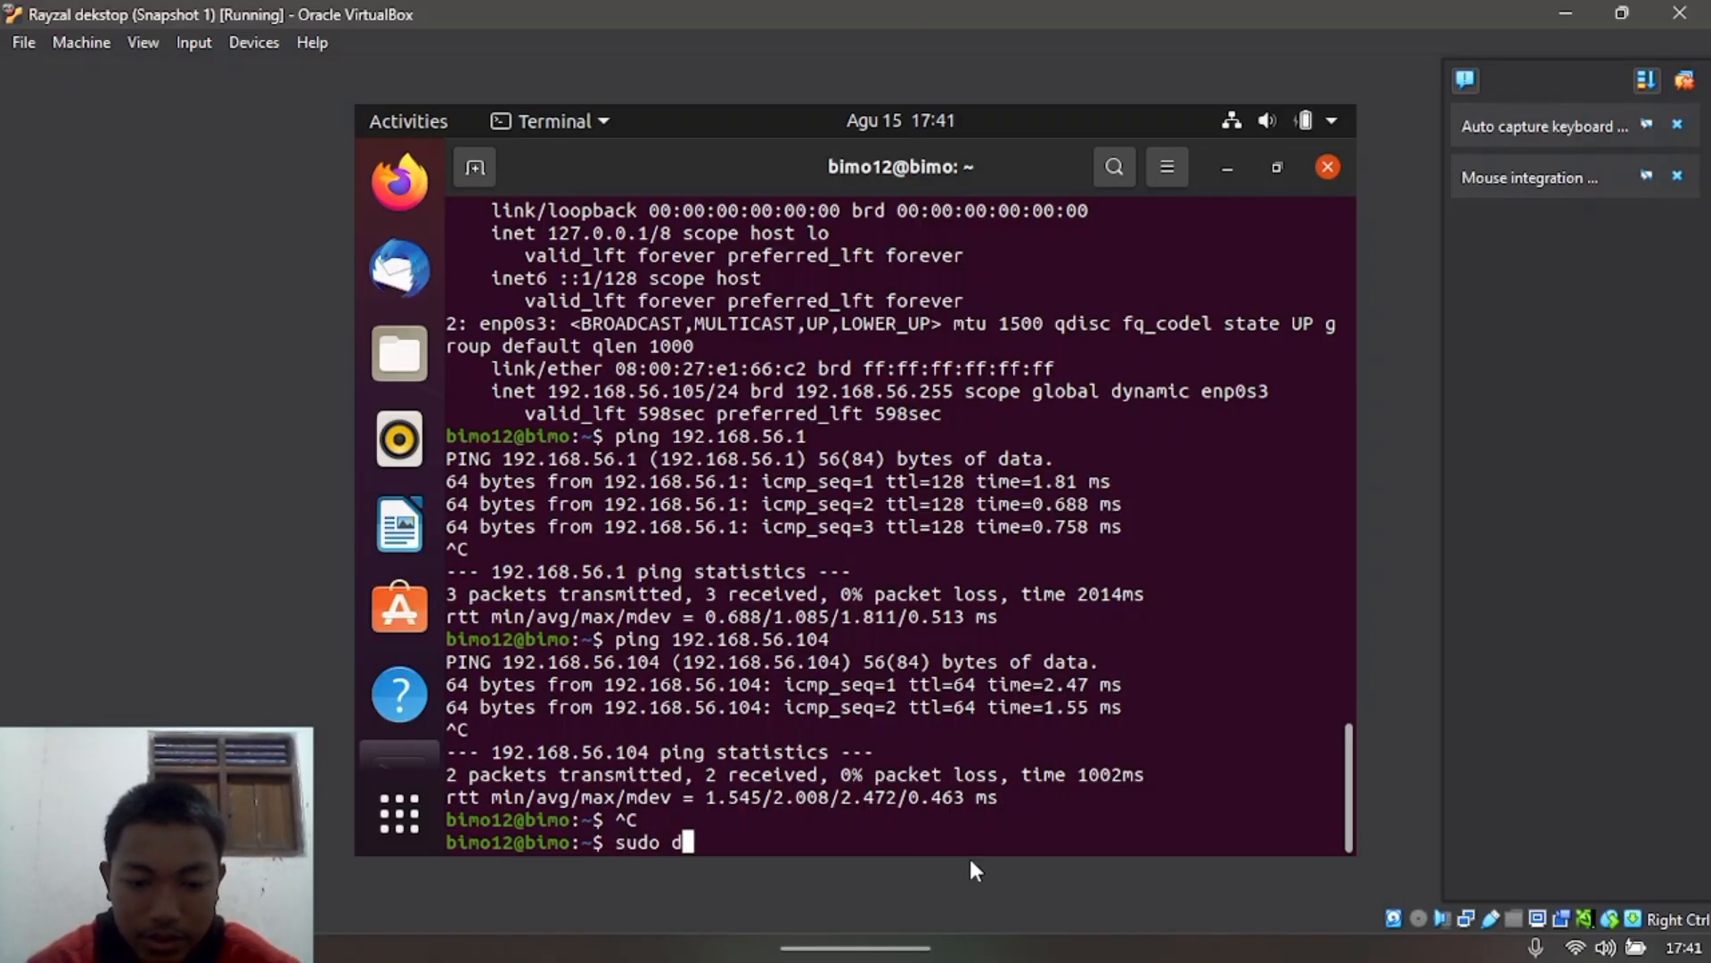
type("hclient ")
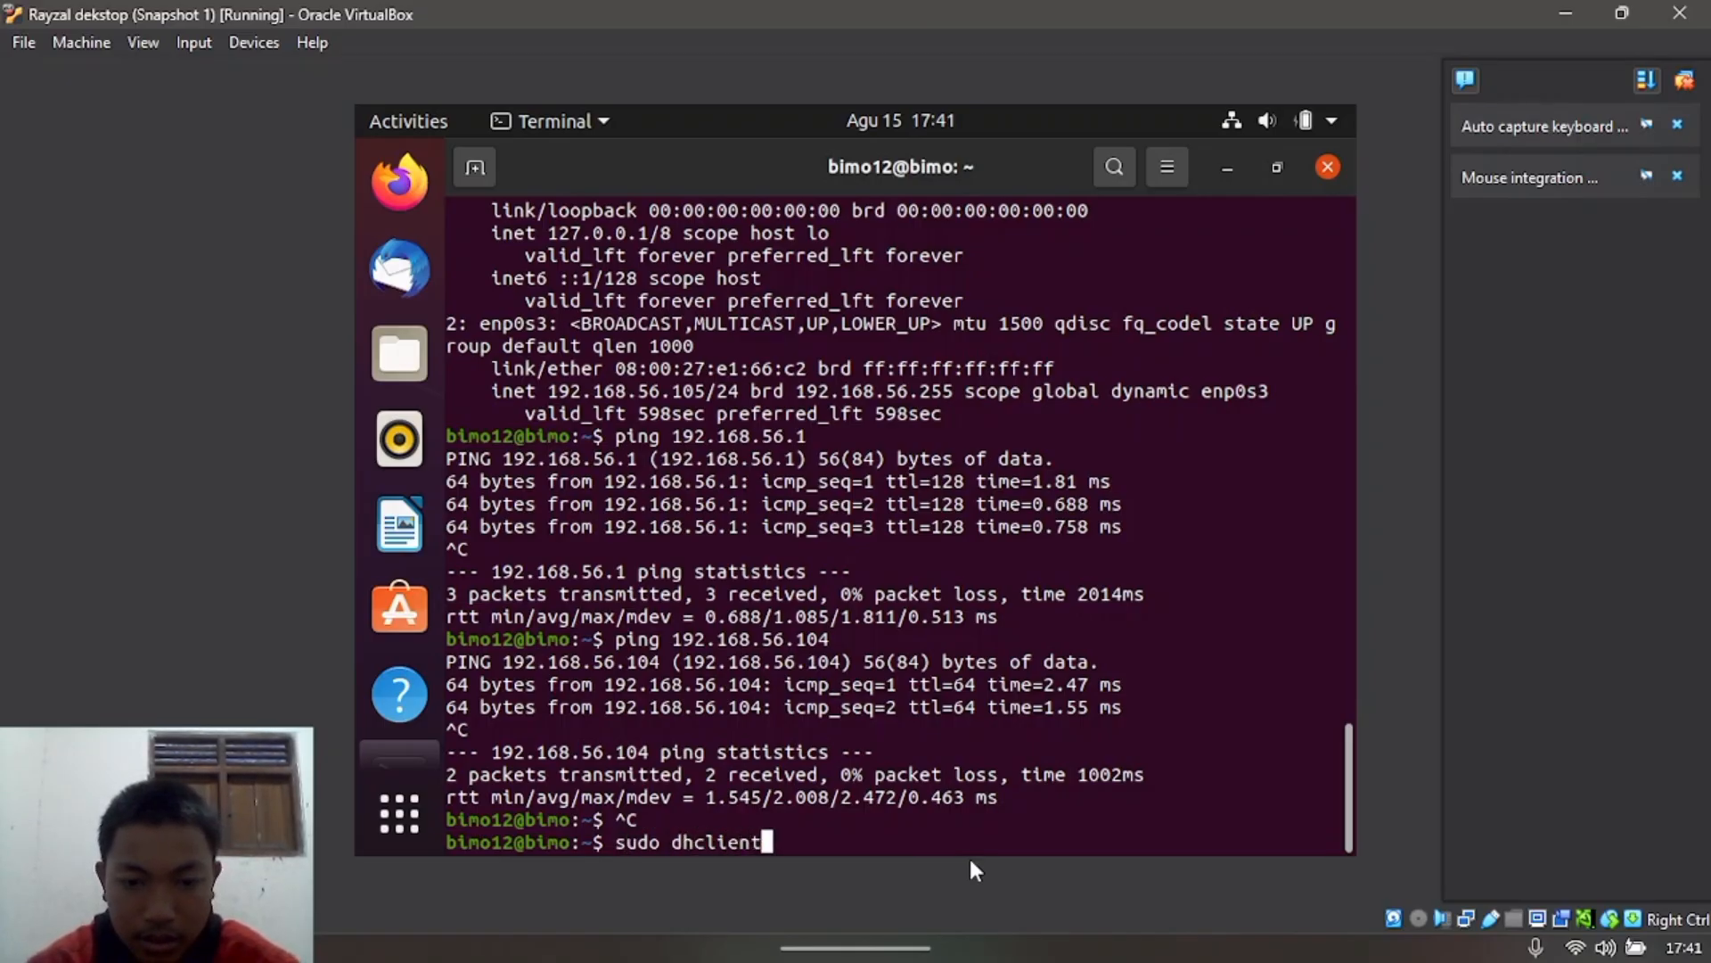
type("-r ")
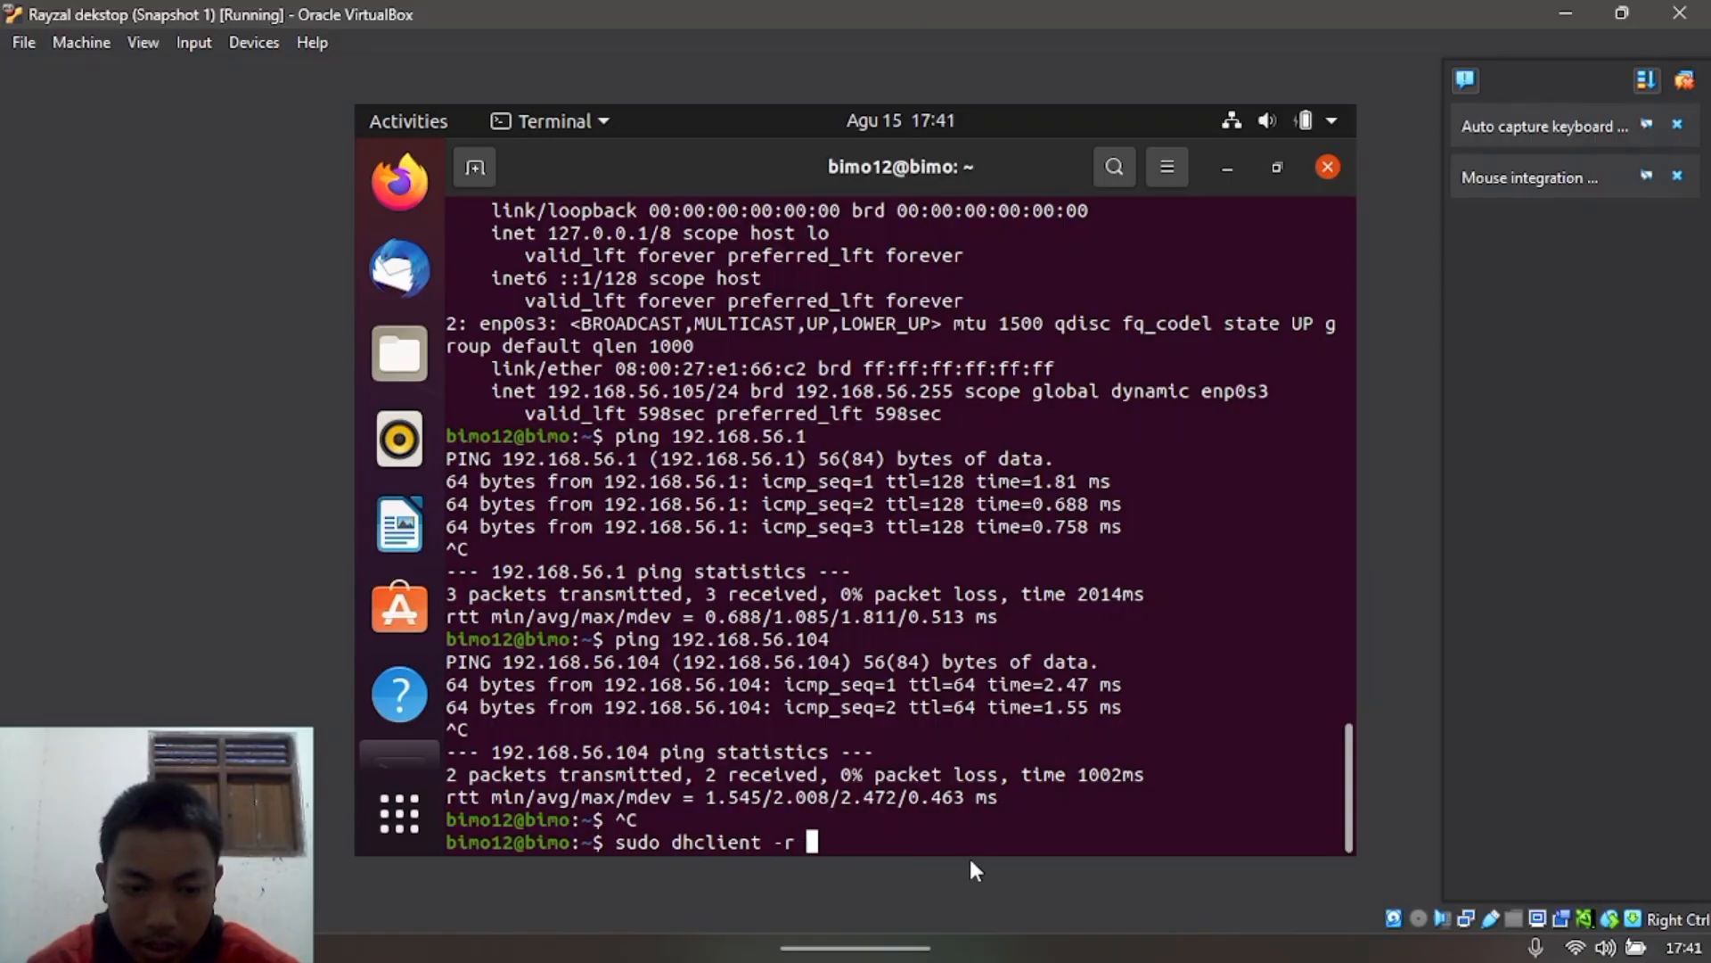
type("enp0s3")
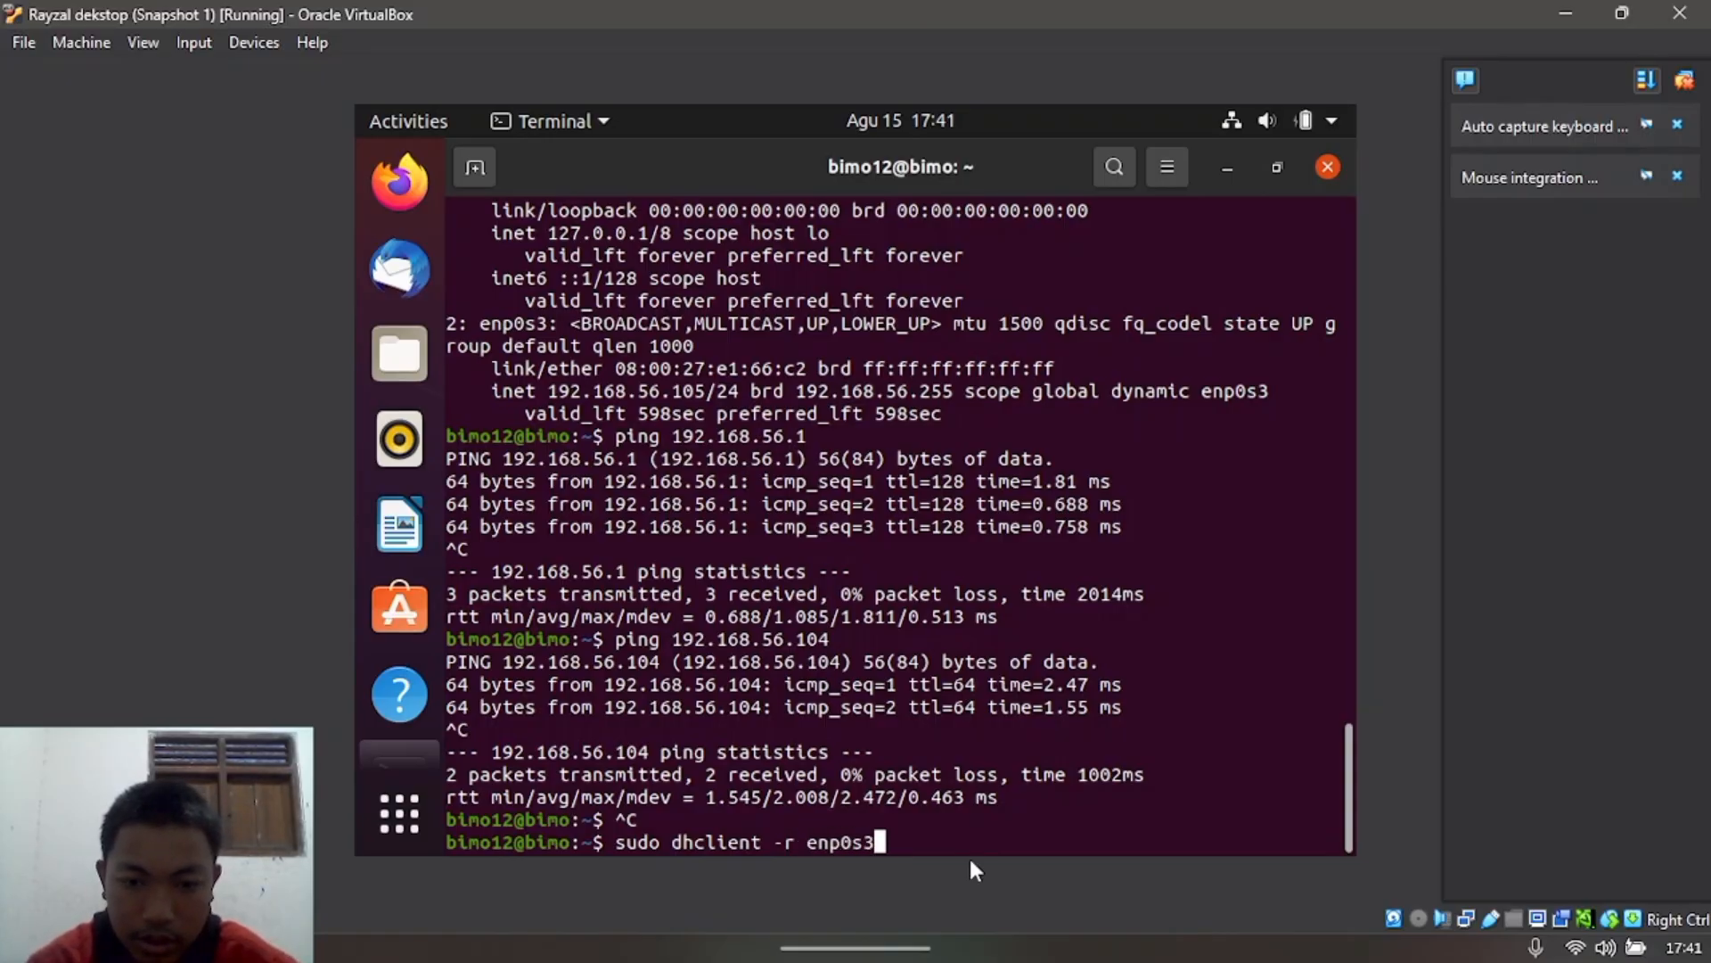
key("Return")
key("Return")
key("Return")
key("Return")
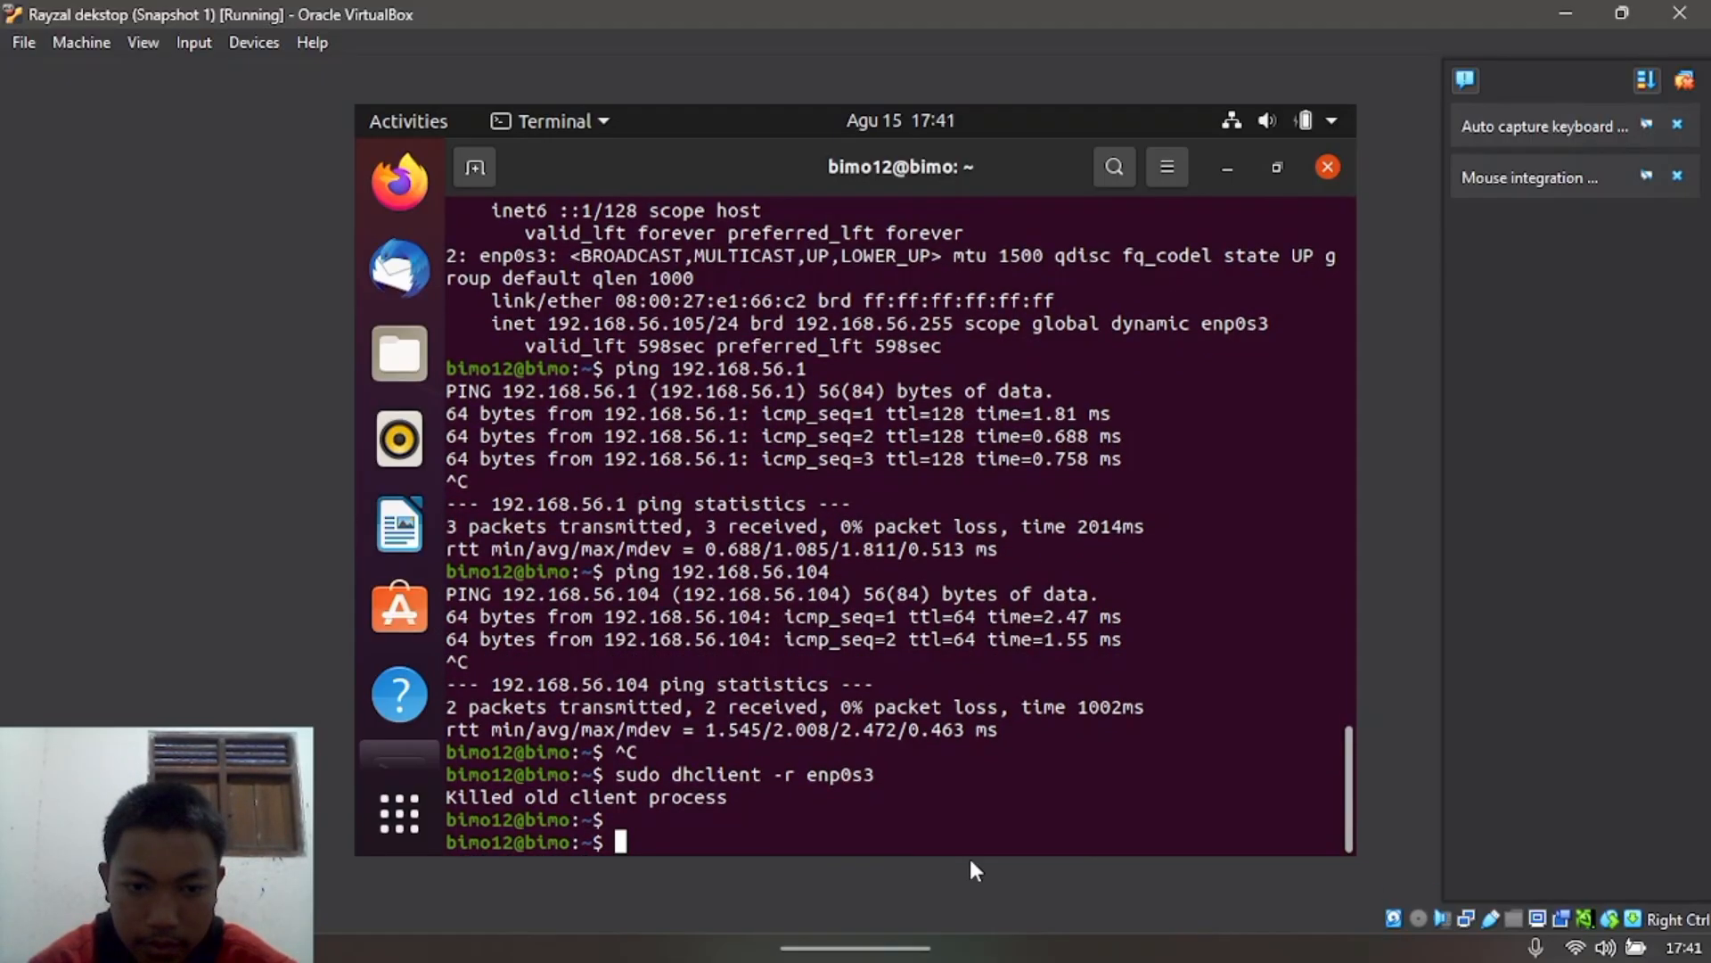
Step: Start sudo dhclient enp0s3, interrupt it, and check with ip a that enp0s3 lacks IPv4
type("sud")
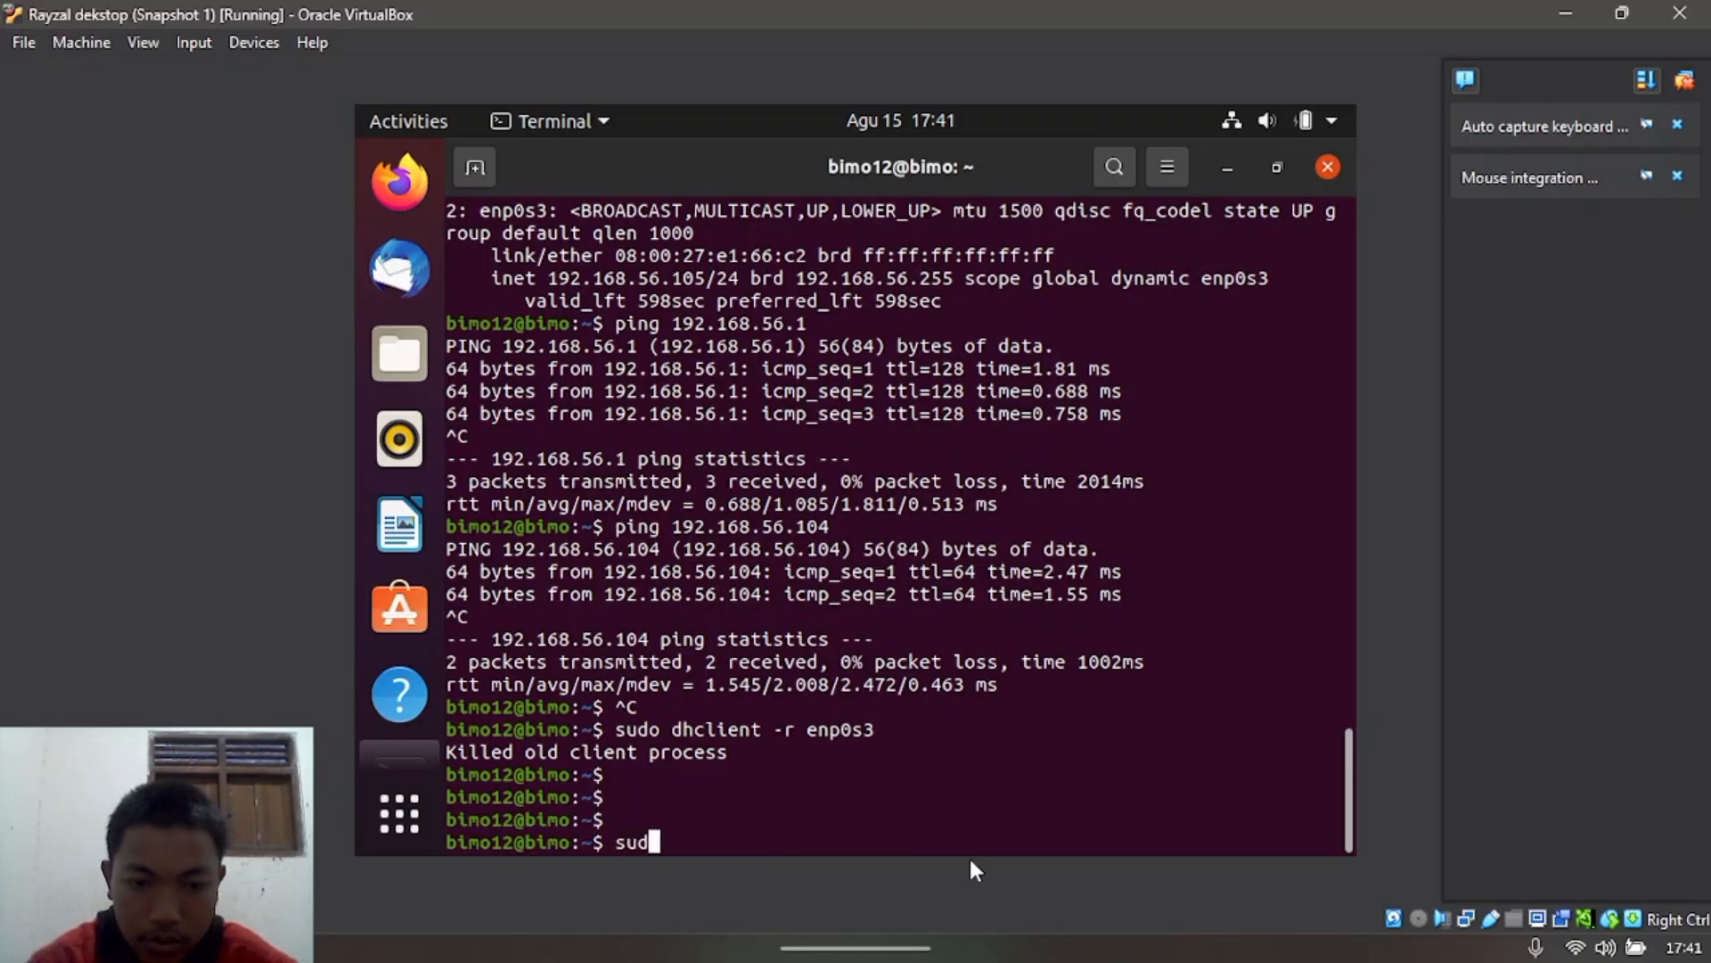
type("o dhc")
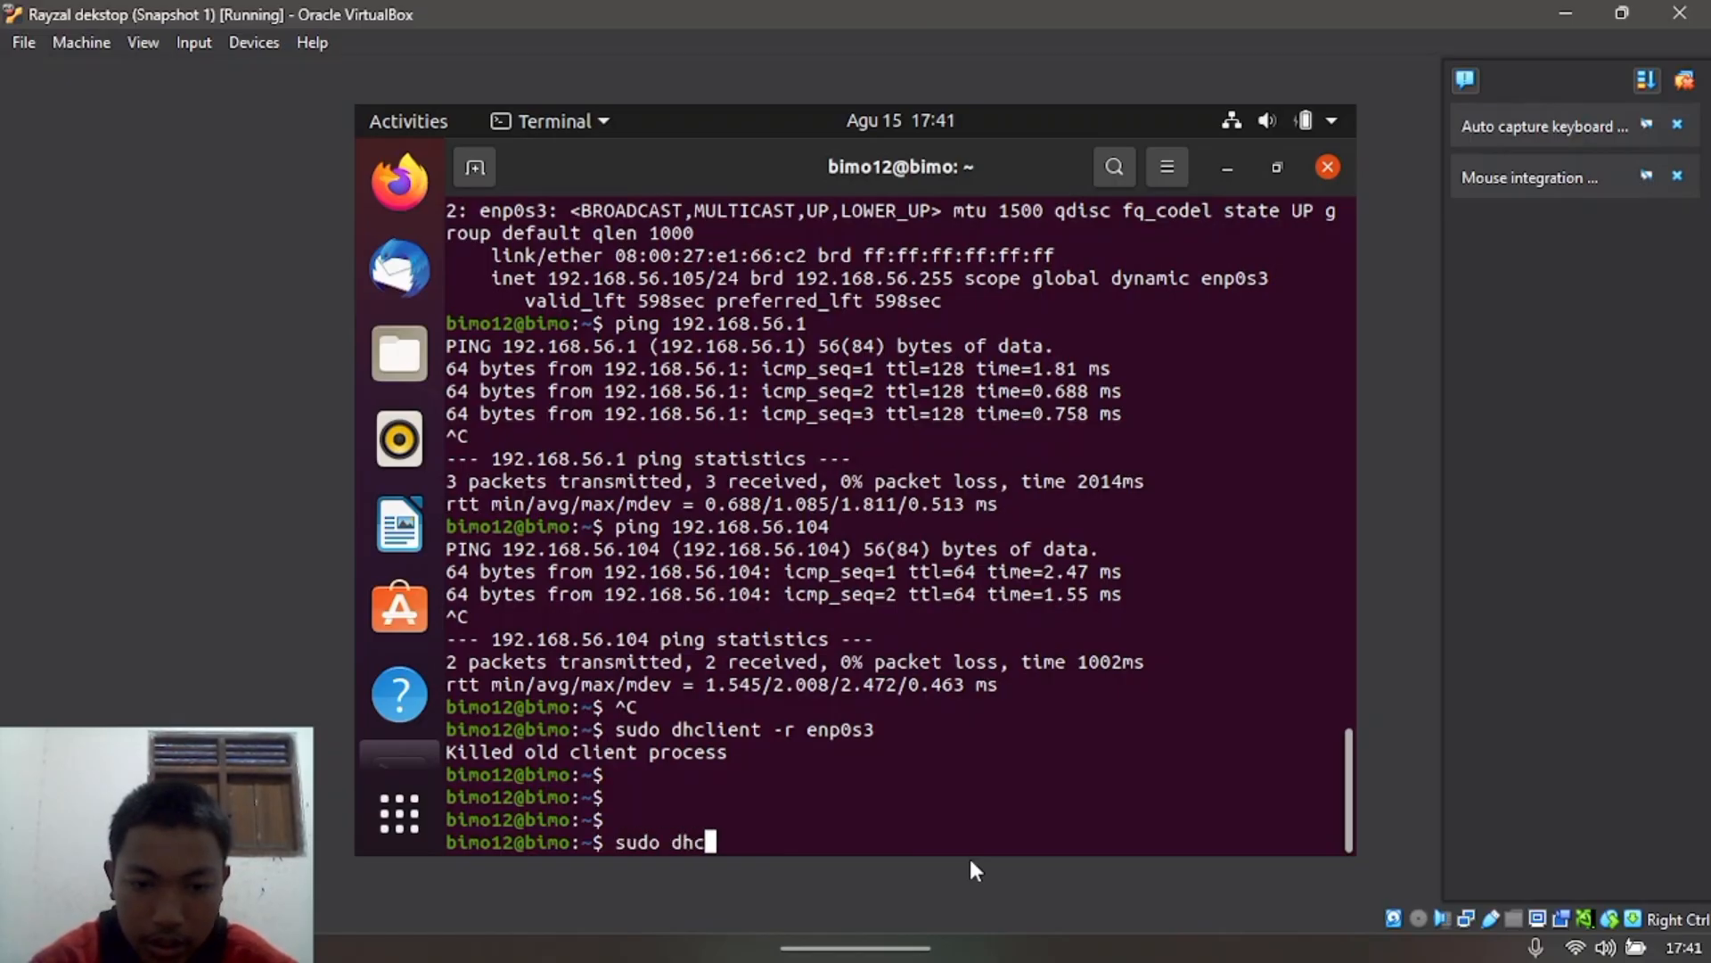
type("lient ")
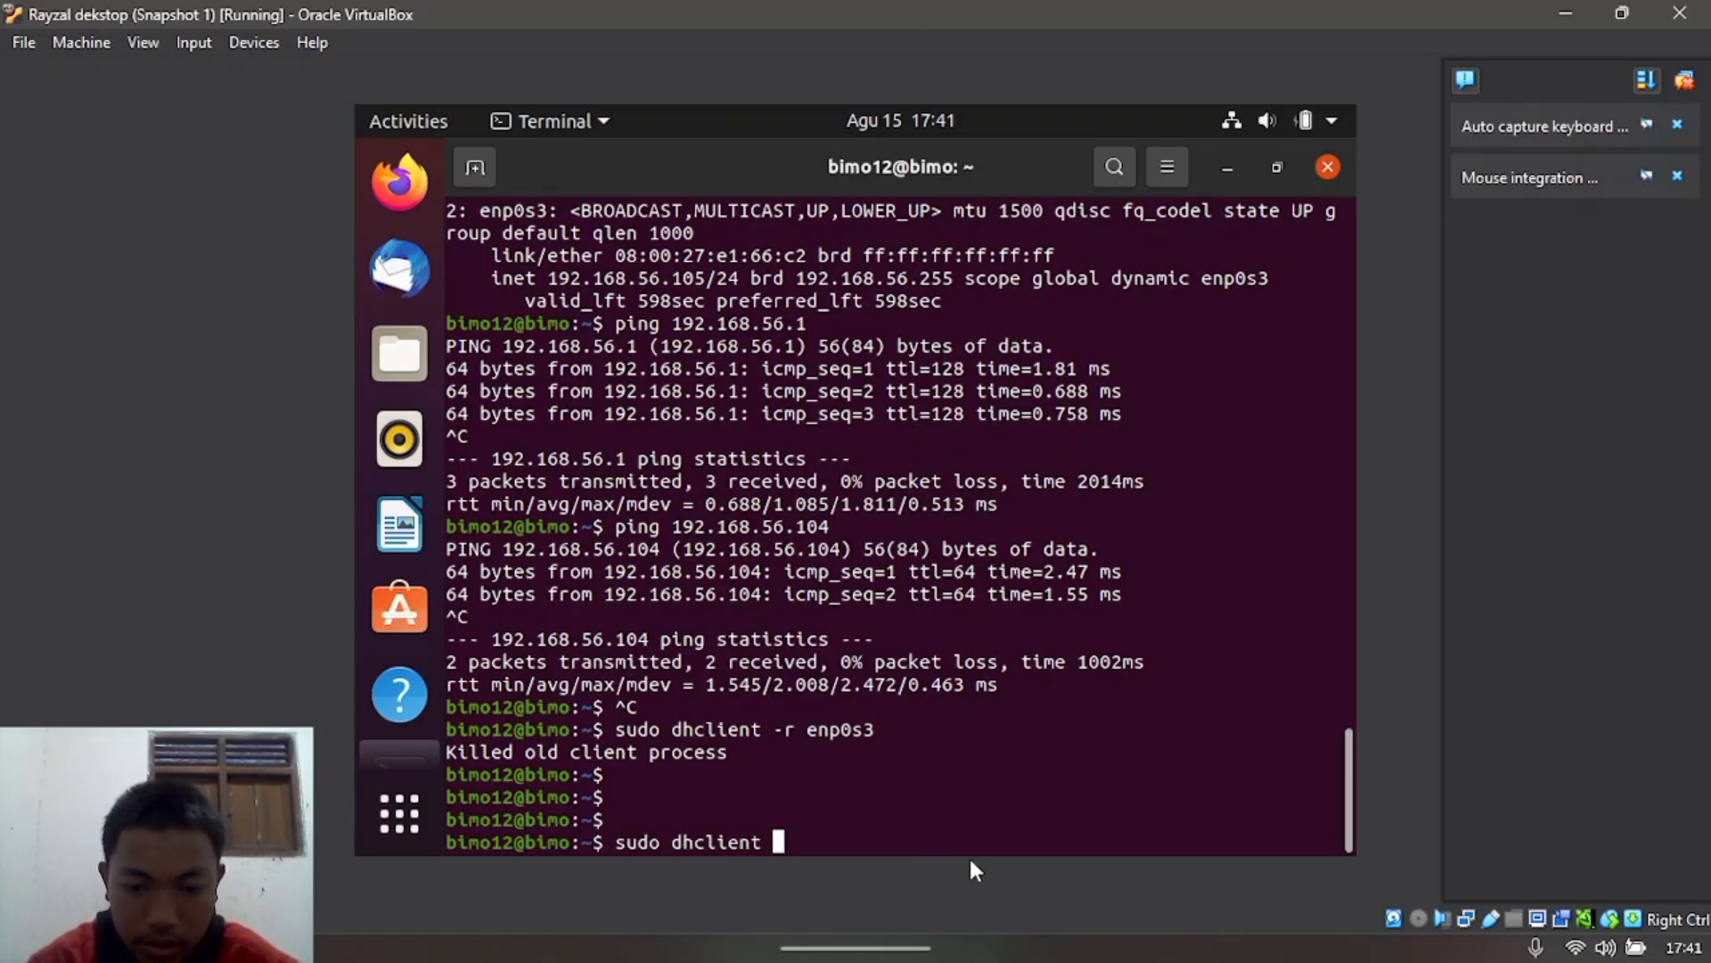
type("enp0s3")
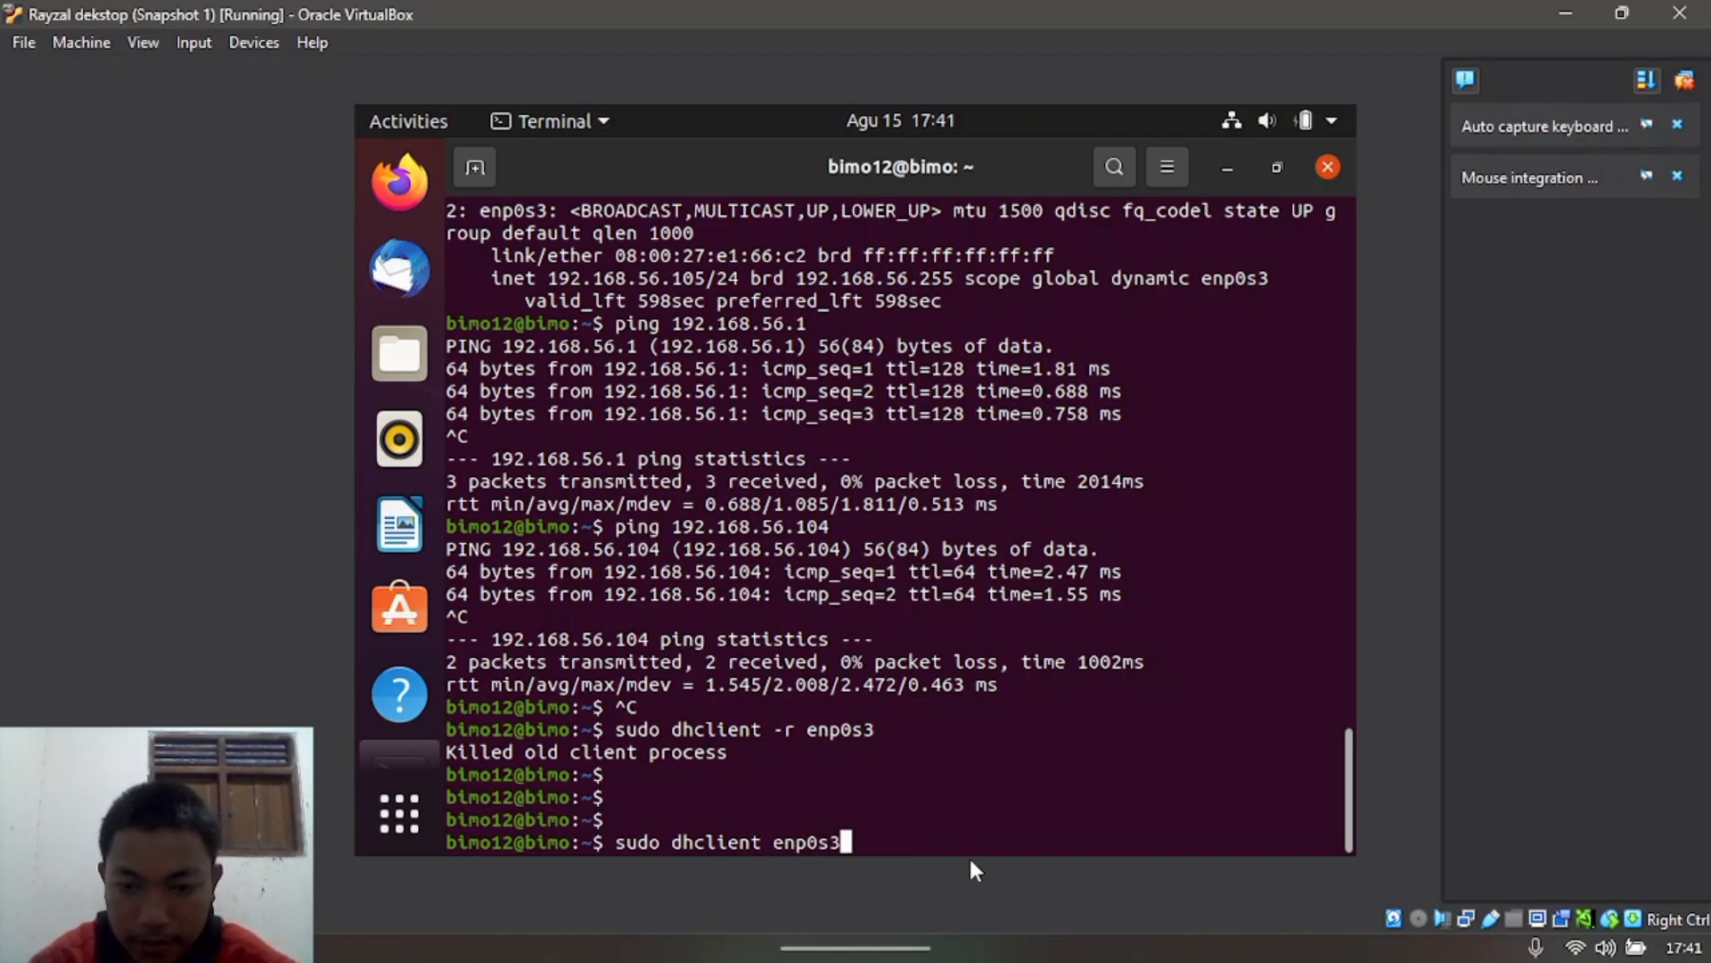
key("Return")
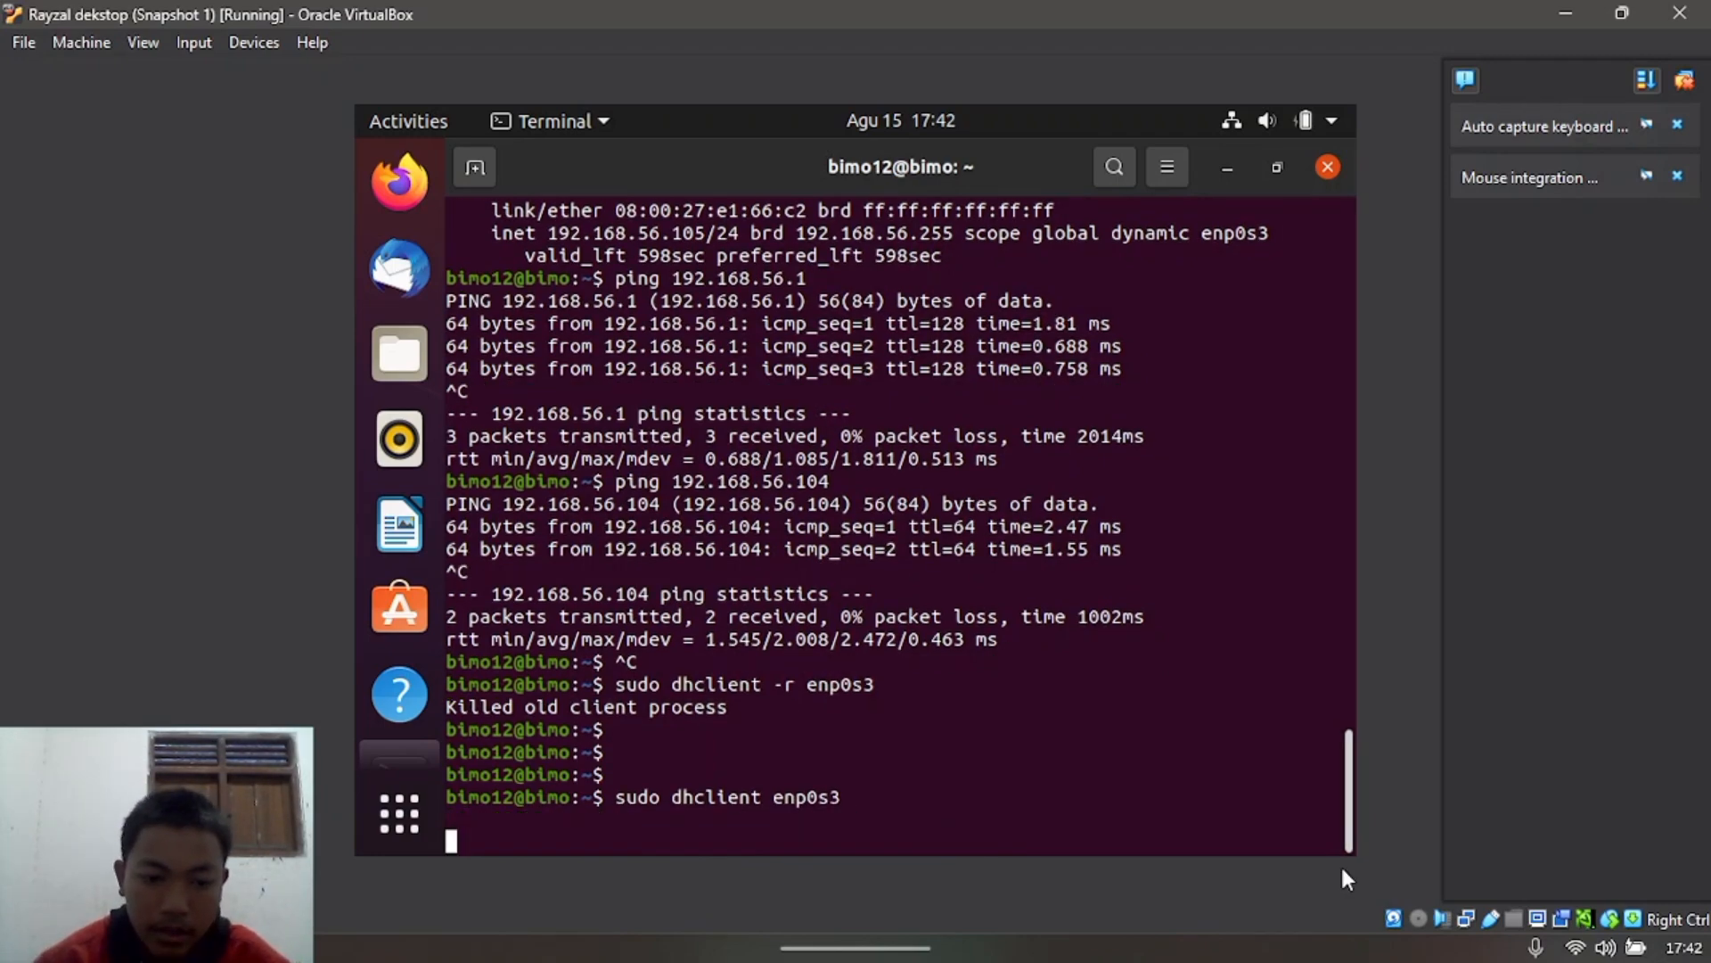
key("ctrl+c")
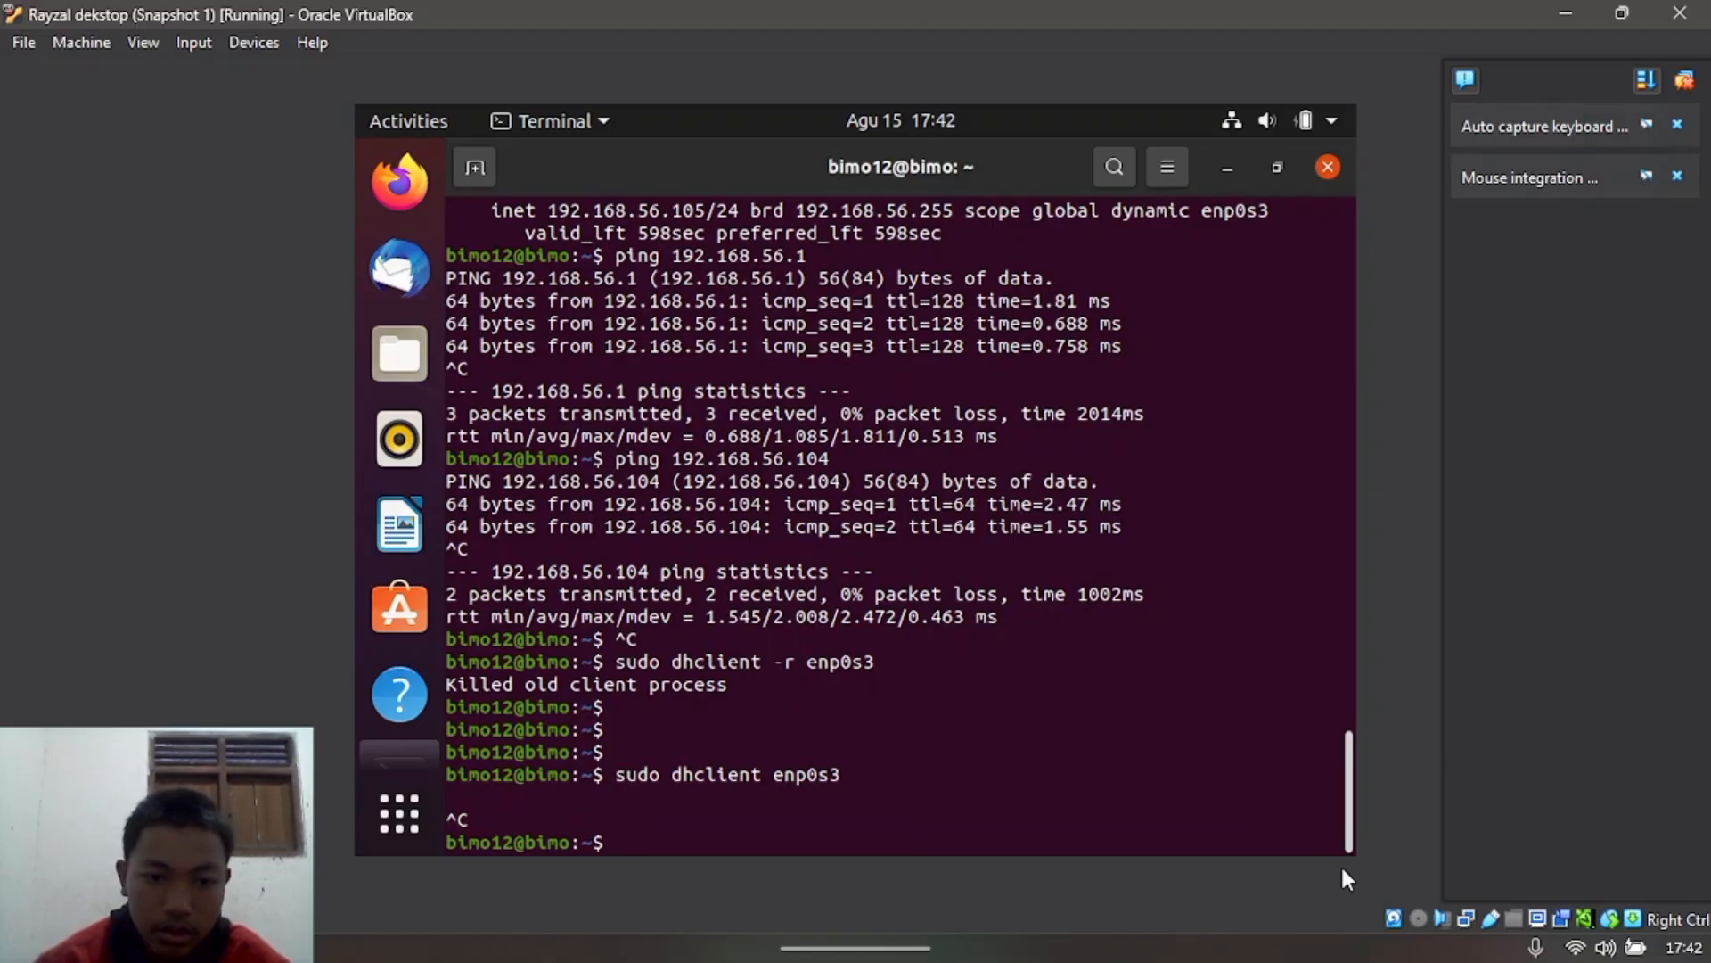
type("ip a")
key("Return")
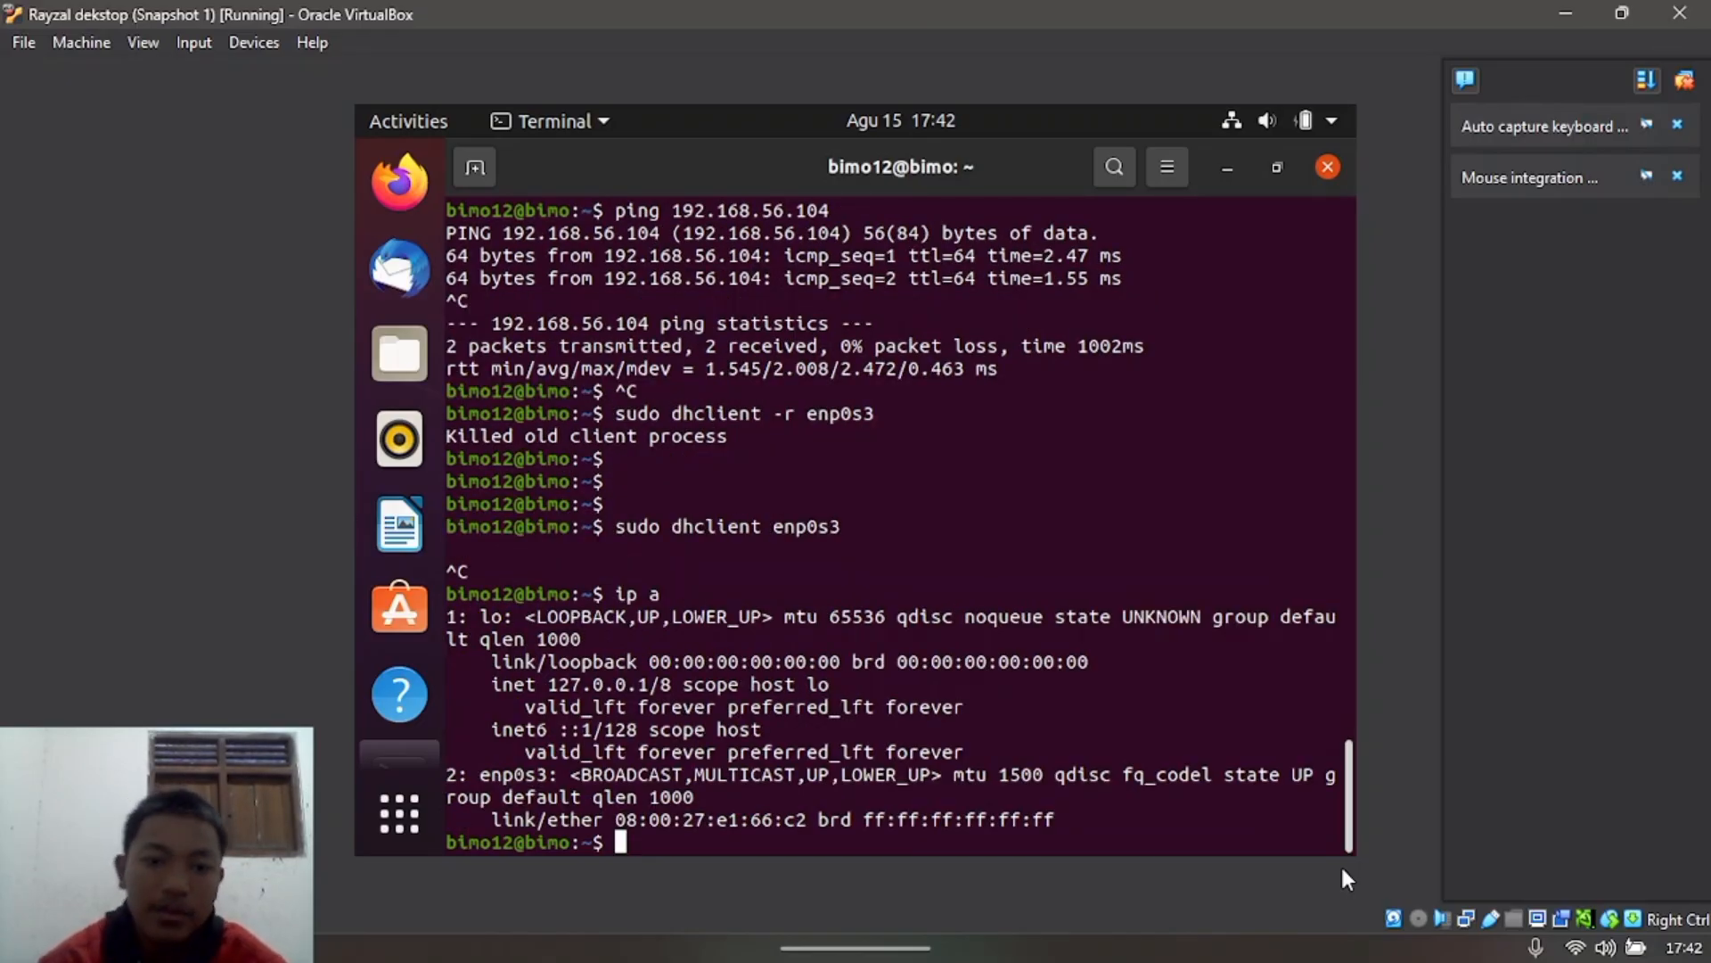
Step: Back on the first VM, stop dhclient and confirm with ip a that 192.168.56.104 is gone
left_click(1181, 916)
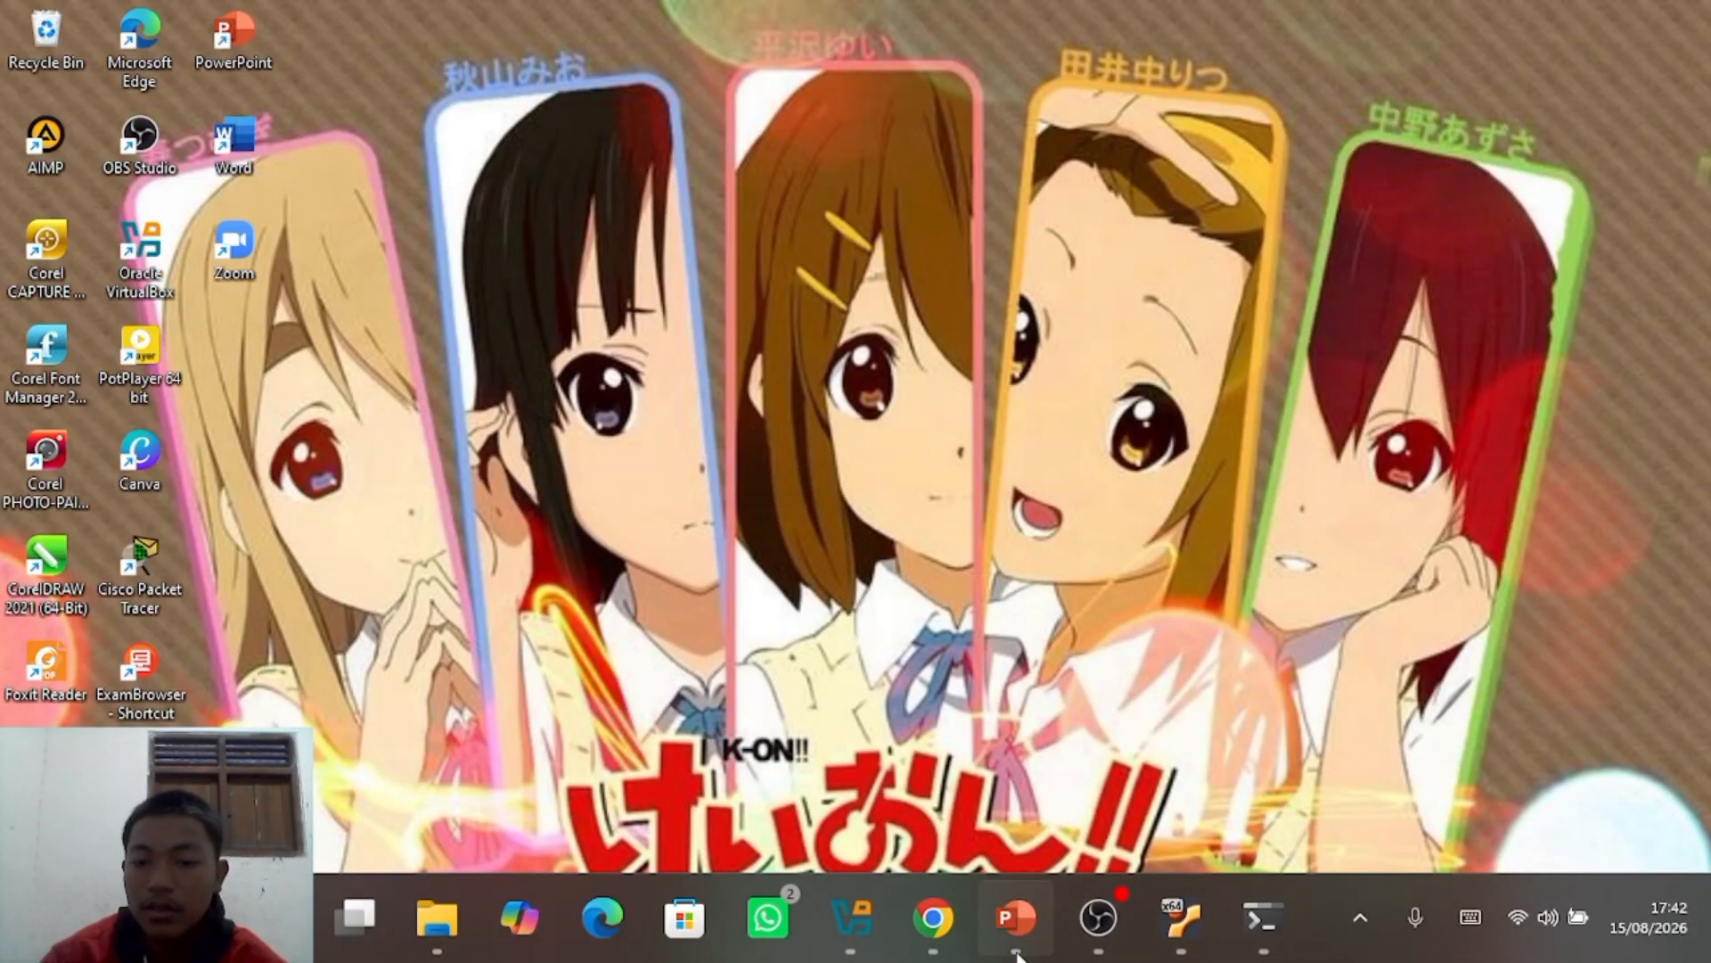
mouse_move(1183, 905)
left_click(1157, 857)
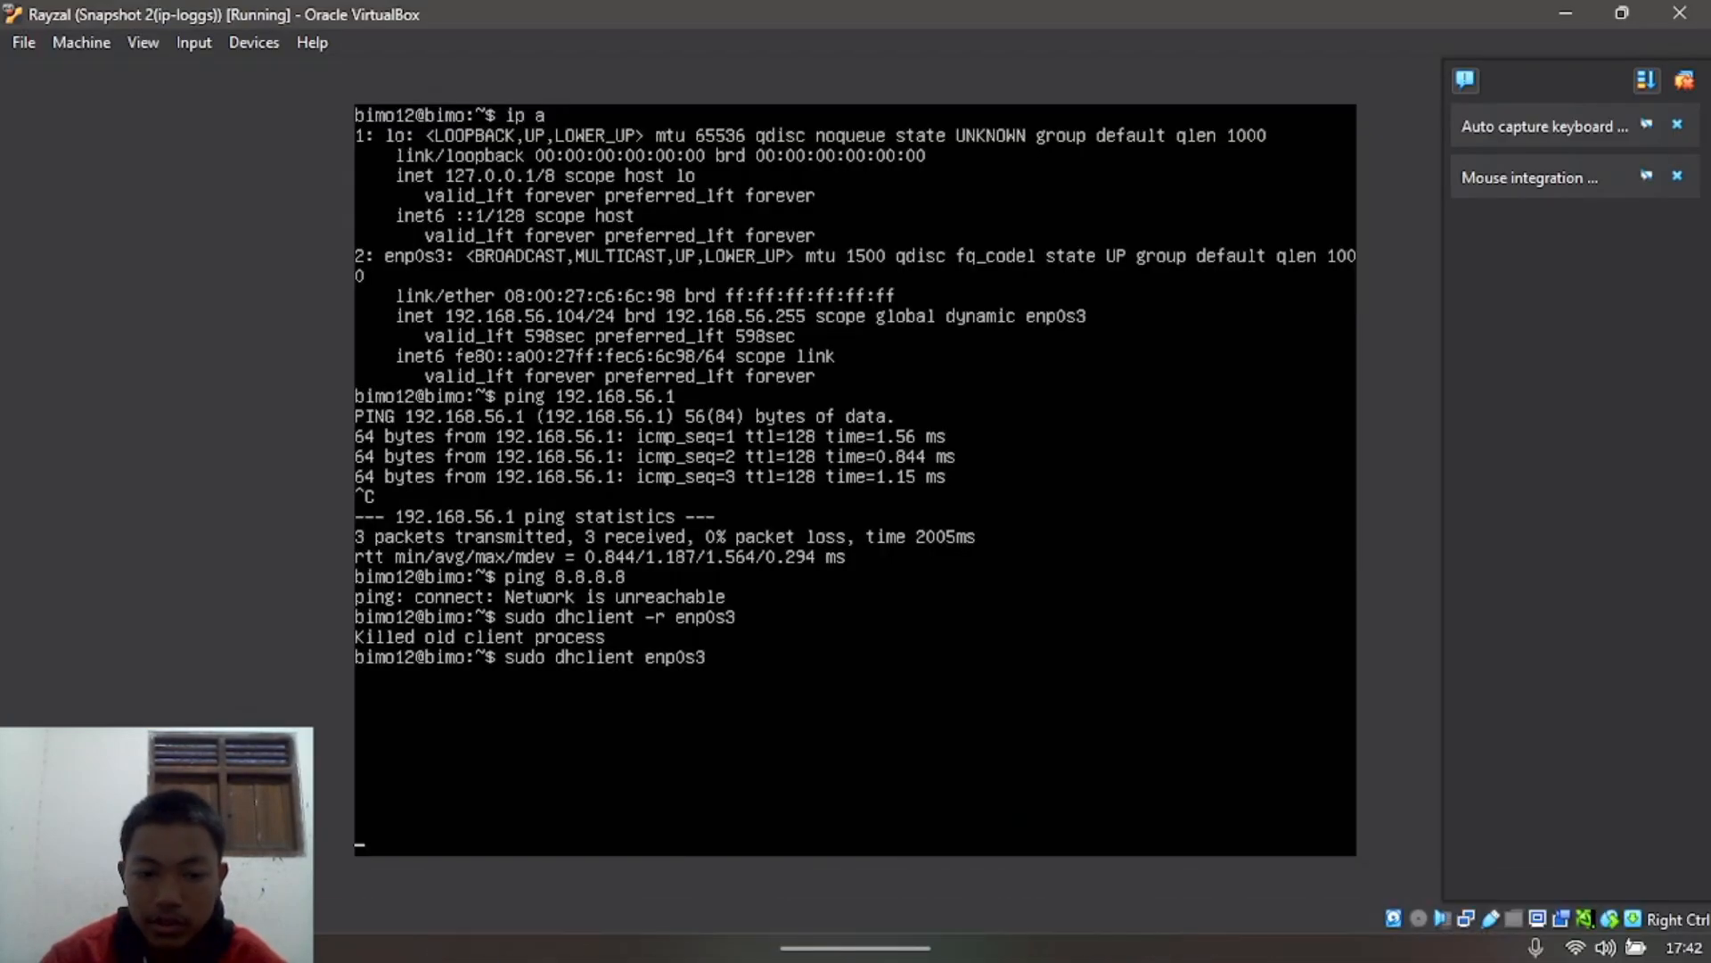
key("ctrl+c")
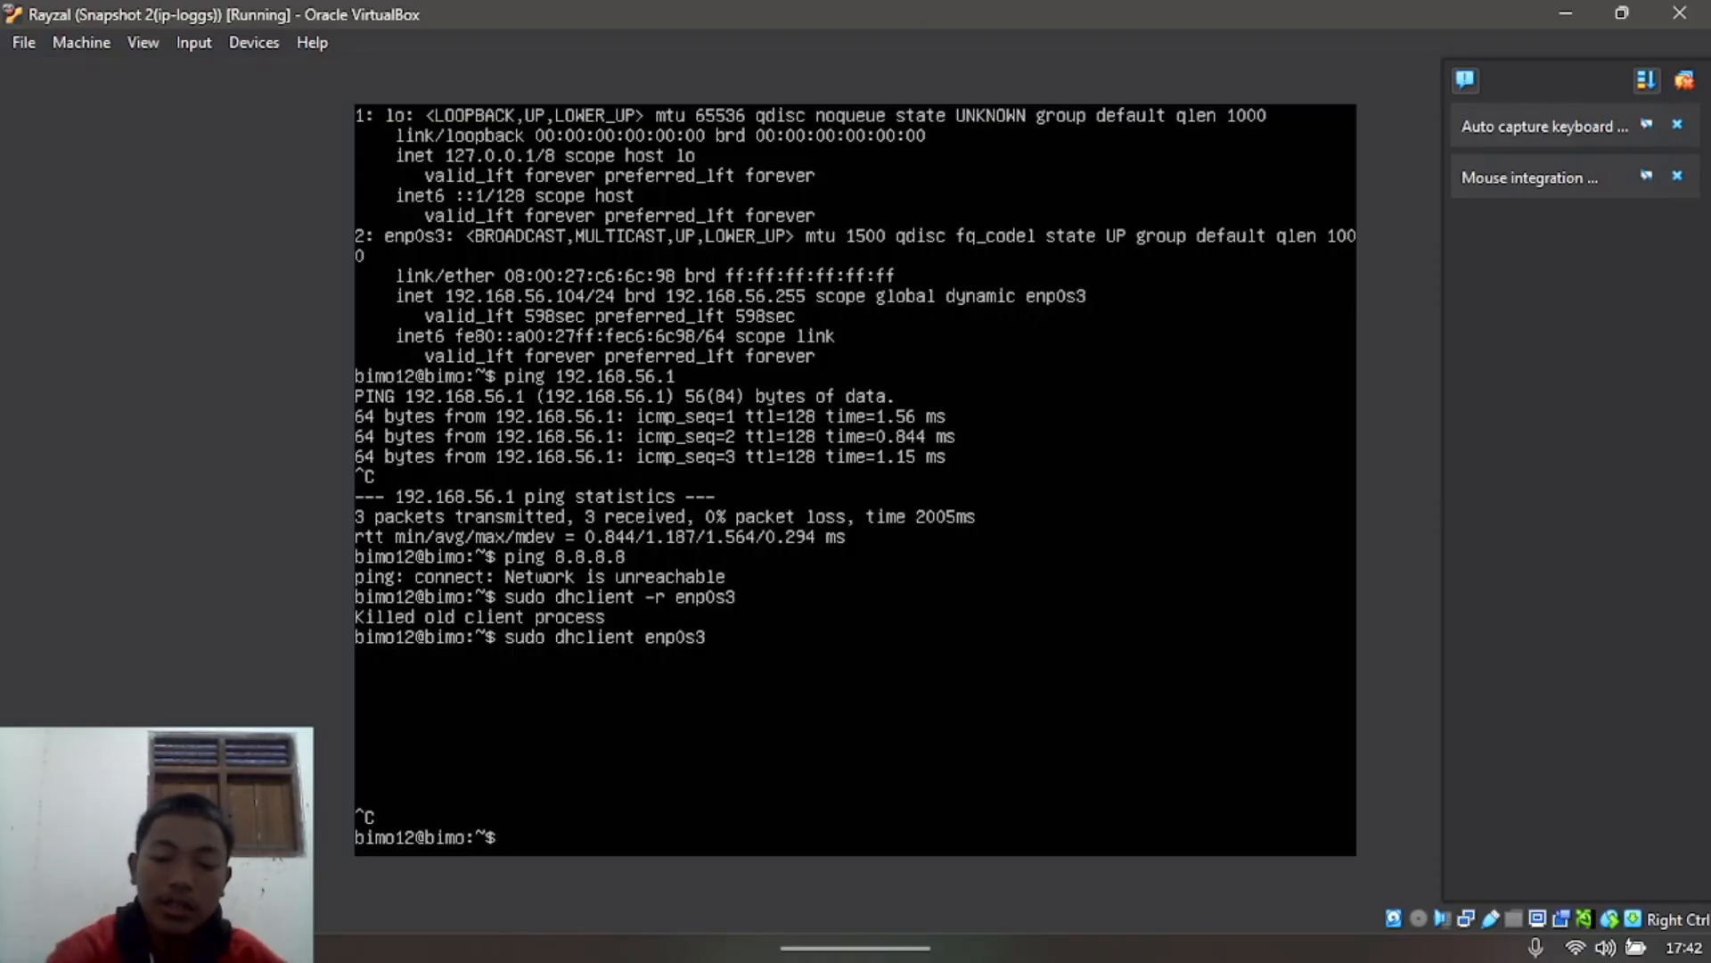
type("ip a")
key("Return")
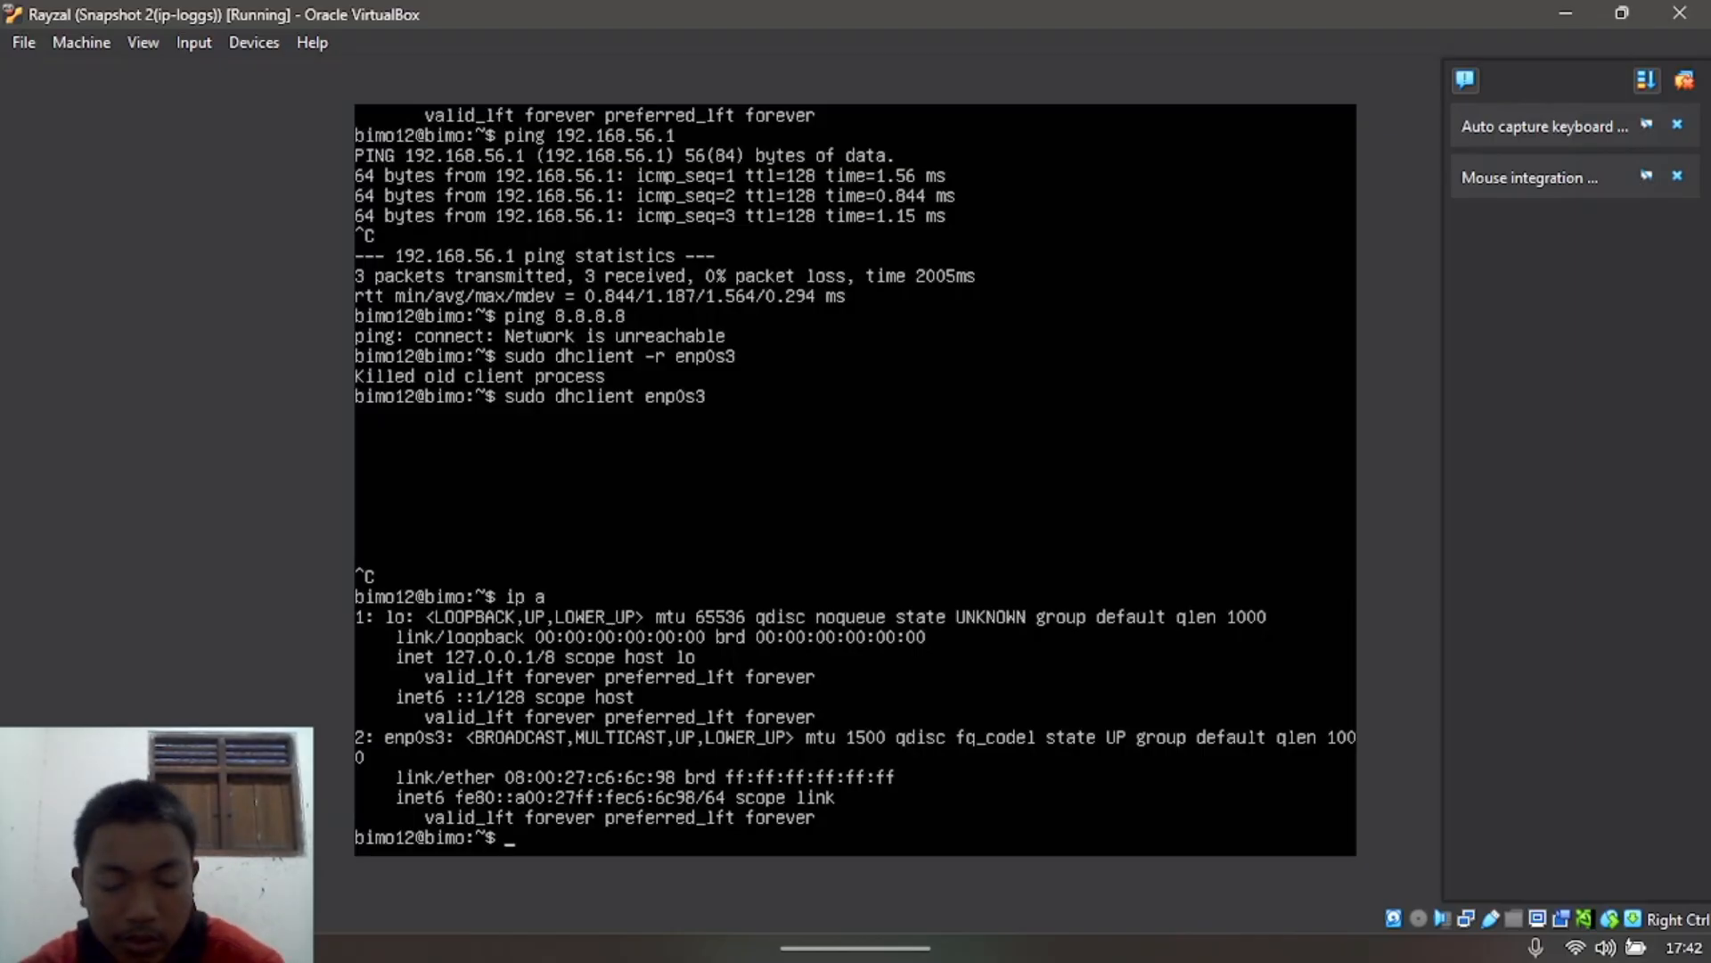
Step: Open /etc/netplan/00-installer-config.yaml in nano, showing enp0s3 with dhcp4: no and 192.168.1.1/24
type("sudo nano")
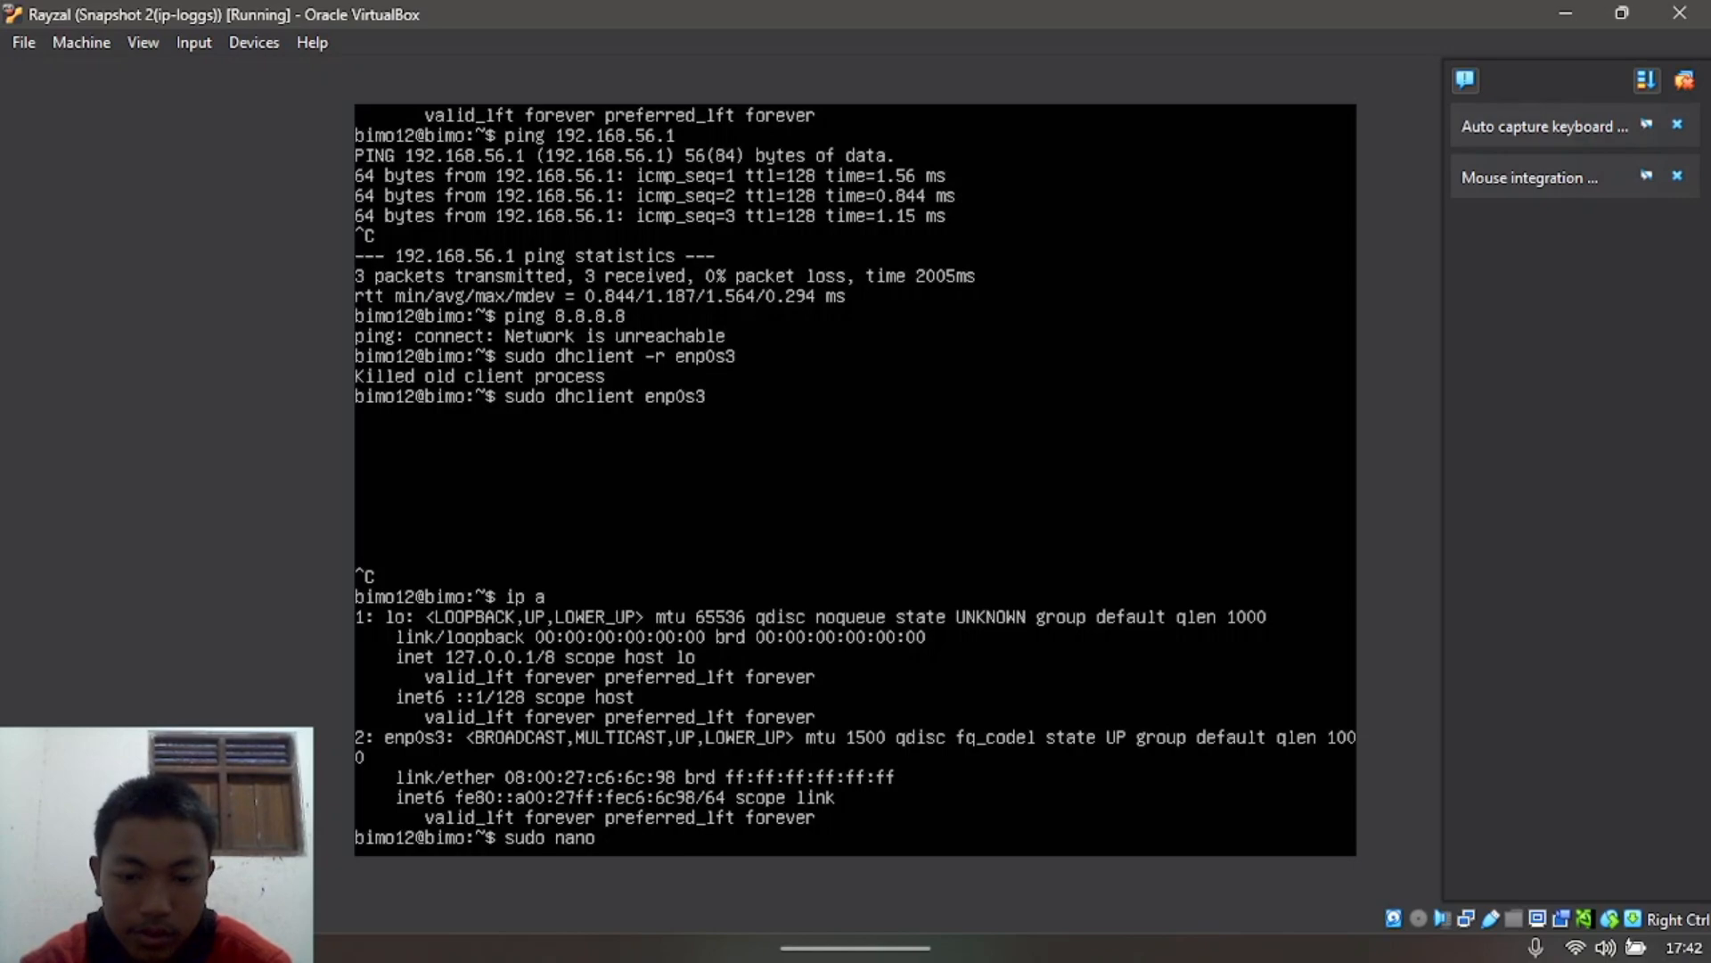
type(" /etc")
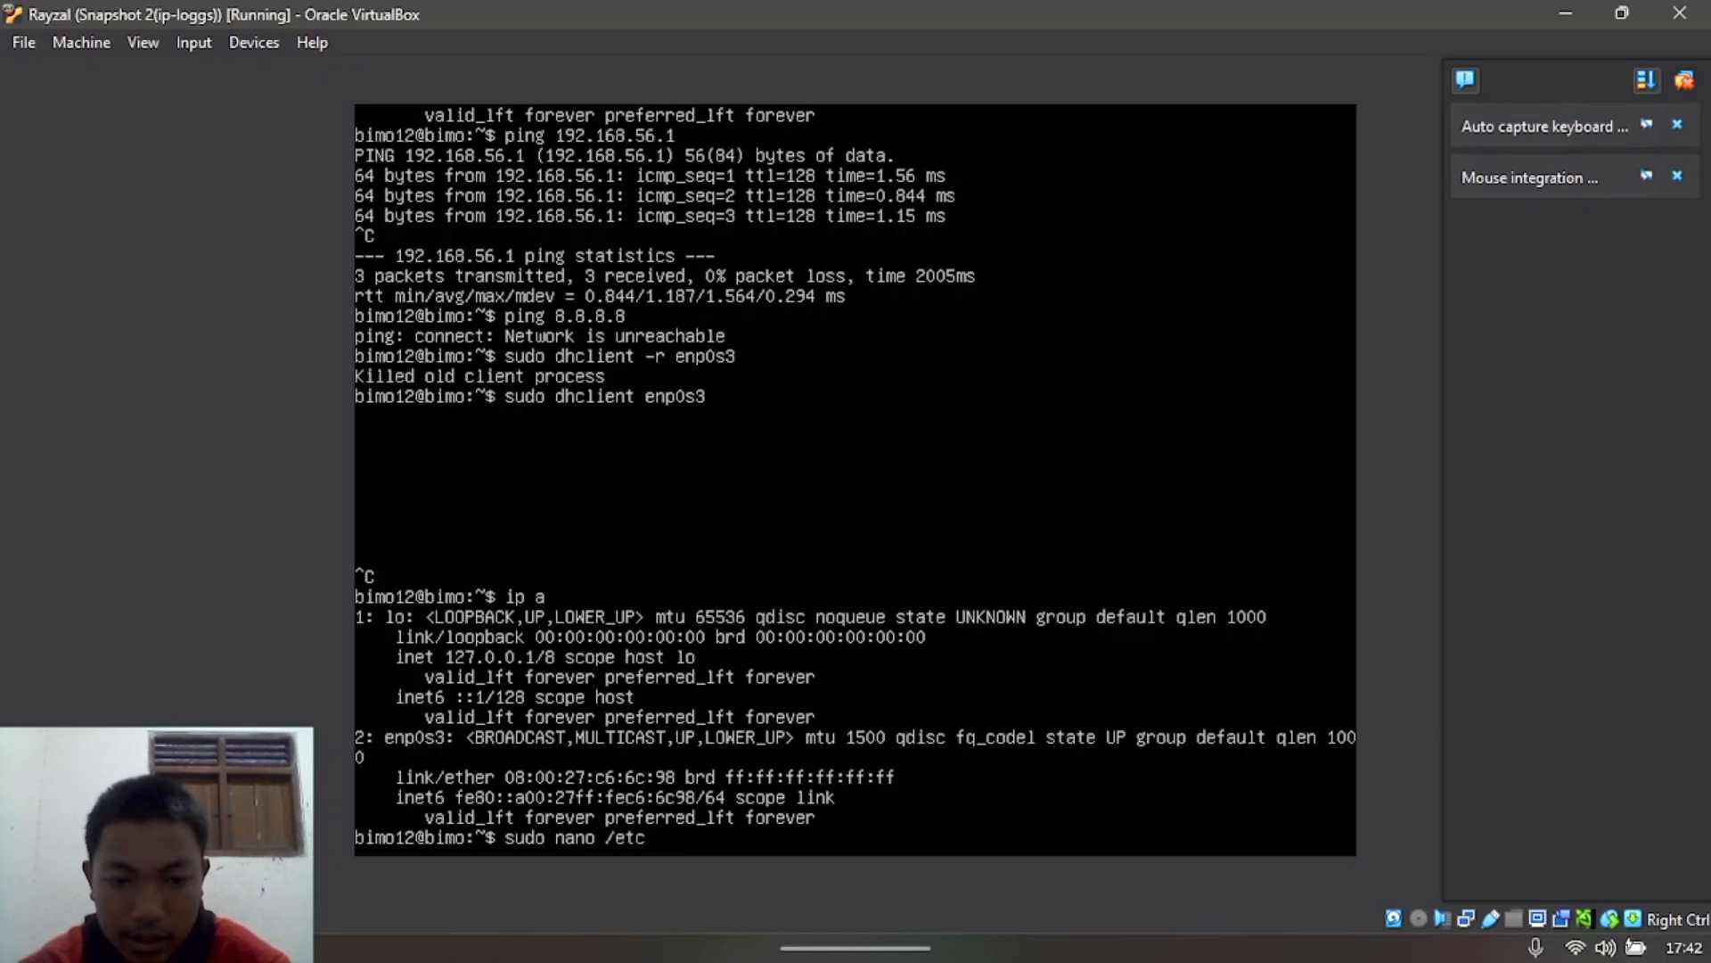
type("/")
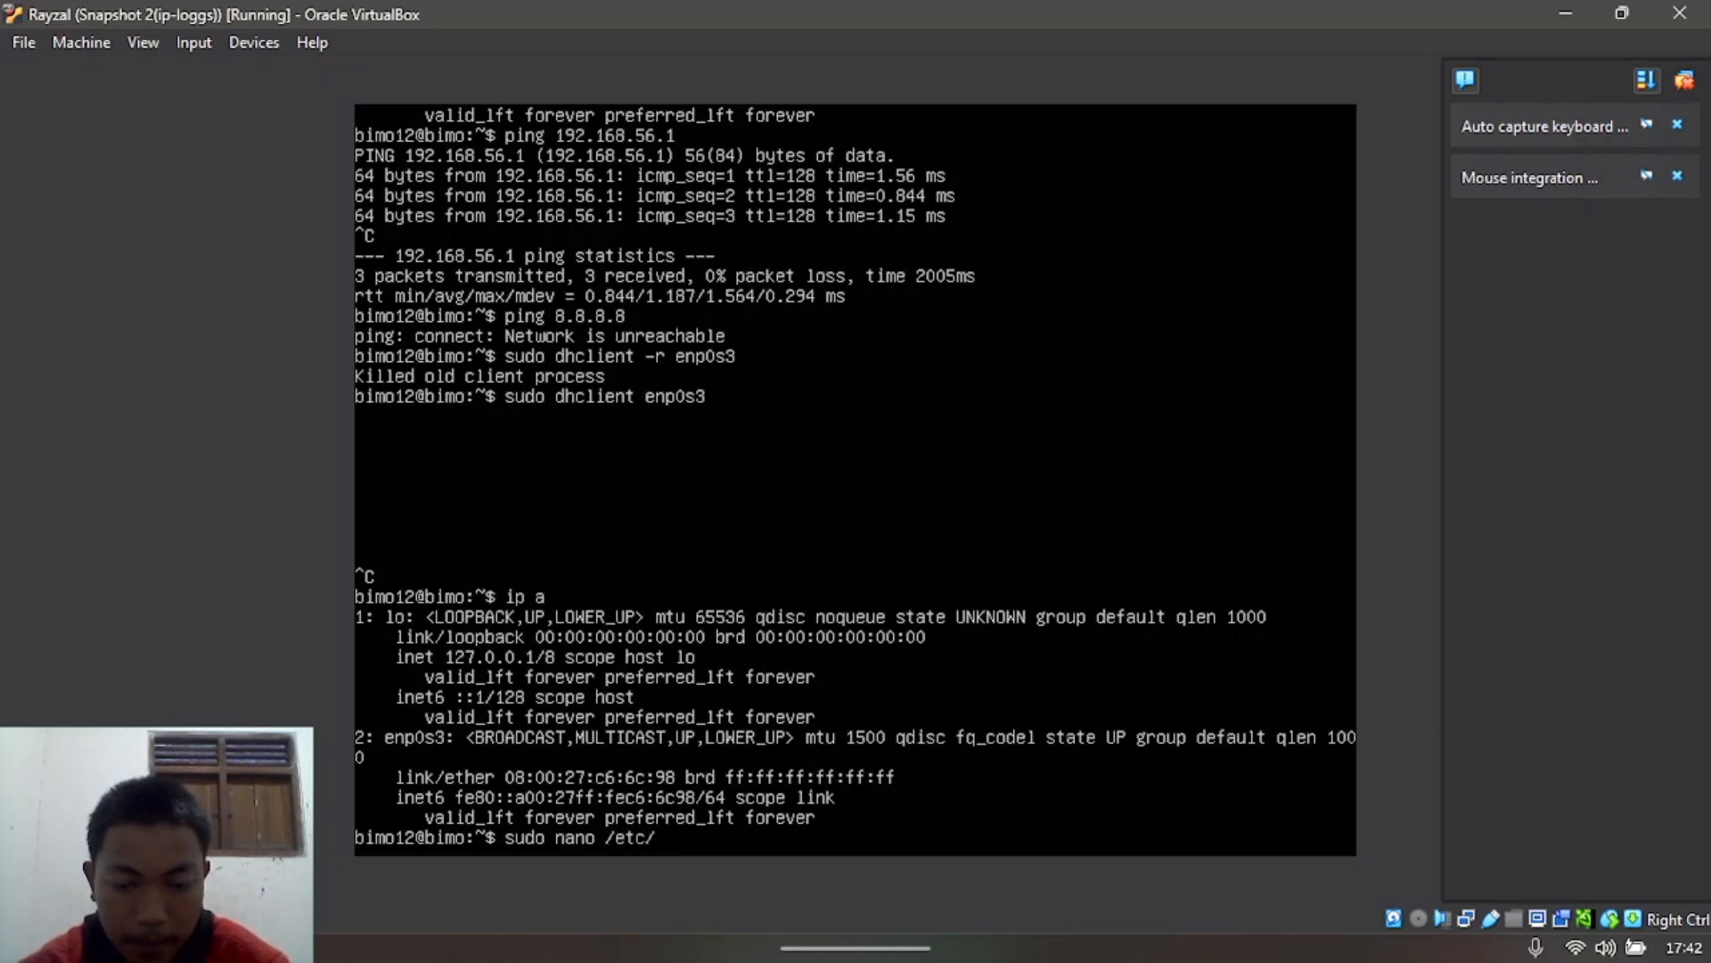
type("netplan")
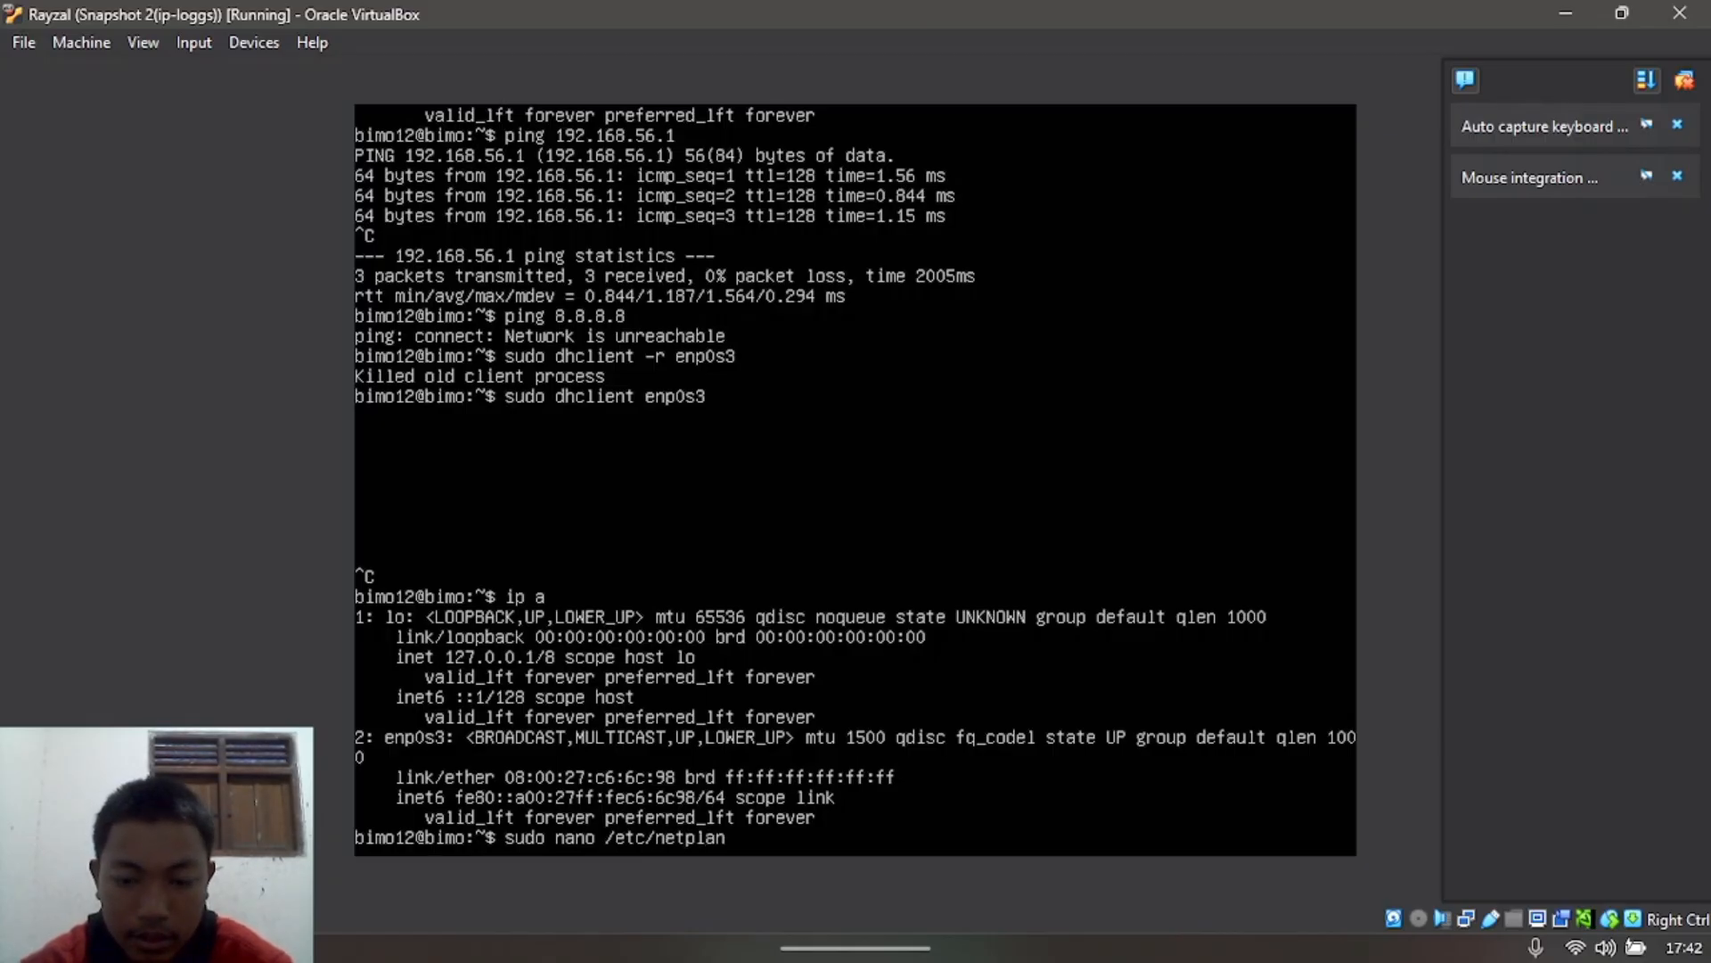
type("/i")
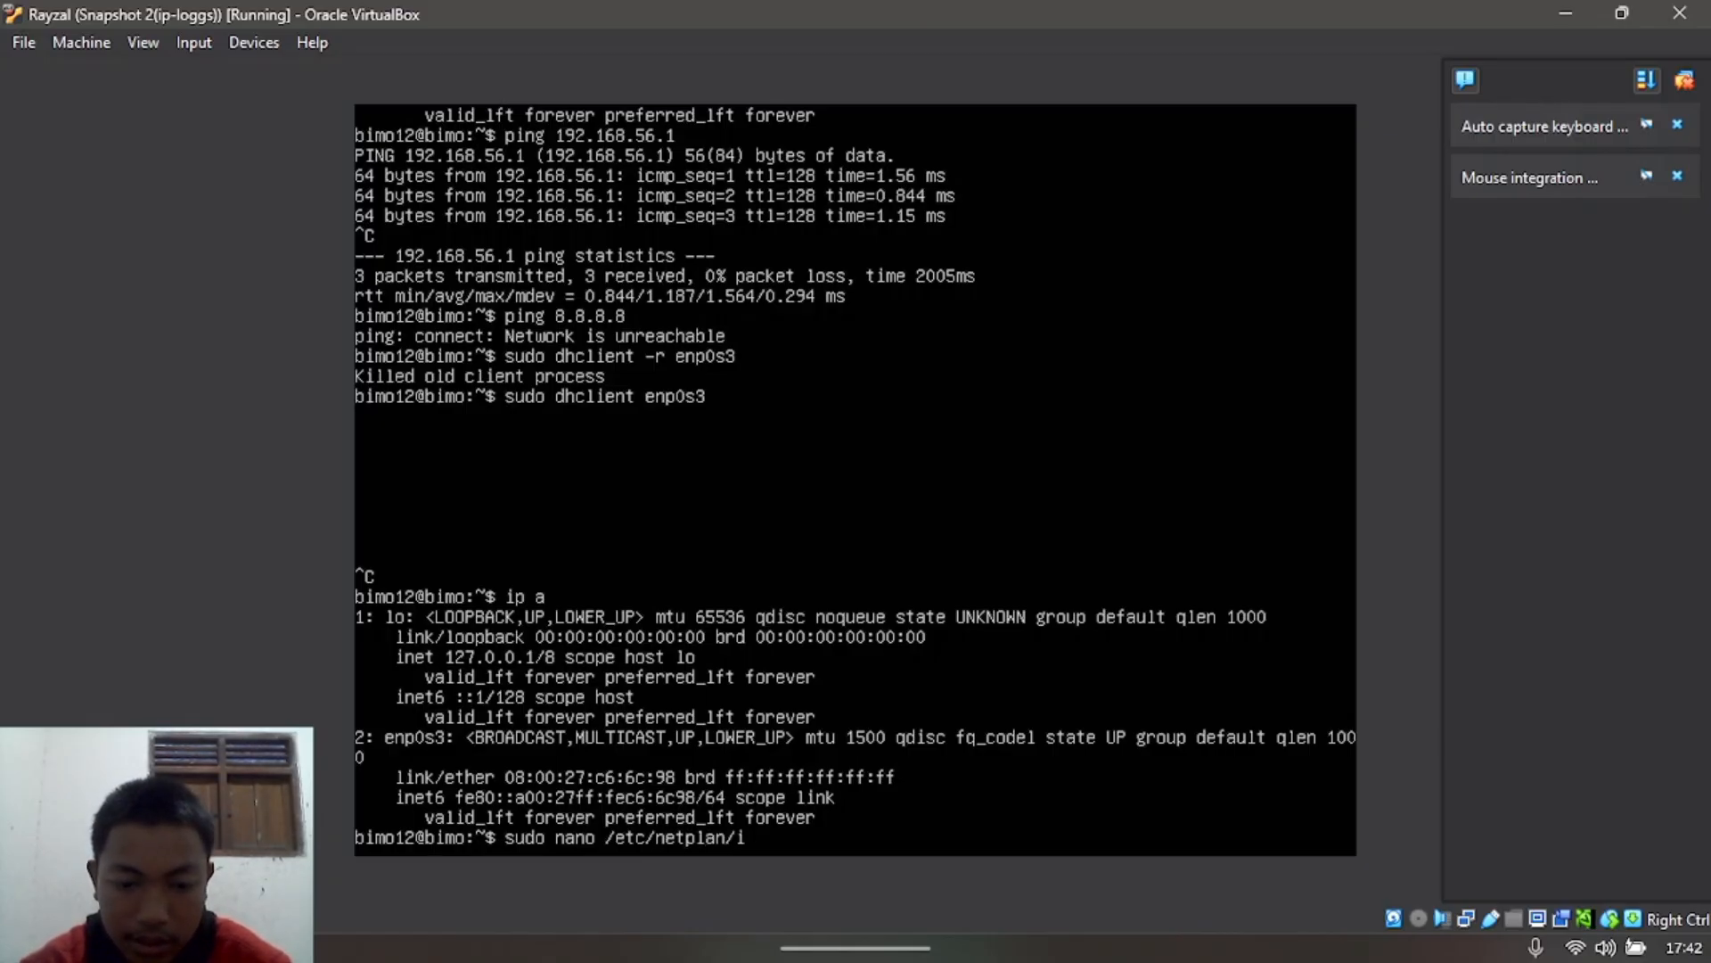
key("BackSpace")
key("Tab")
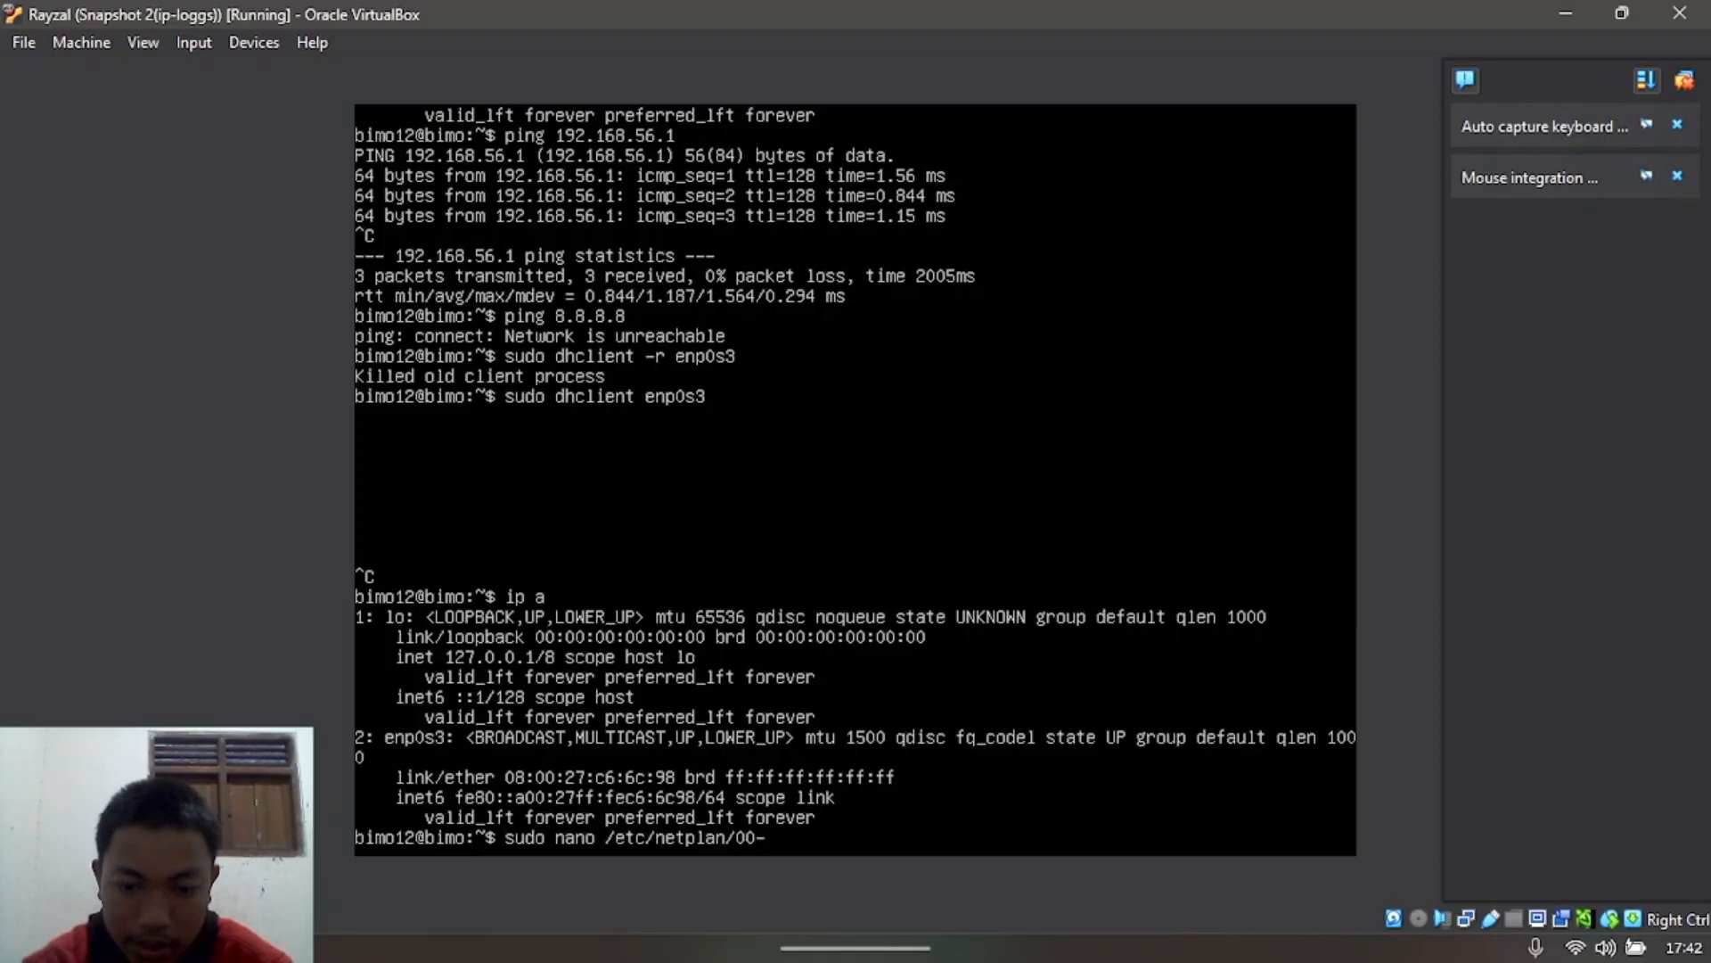
type("installer")
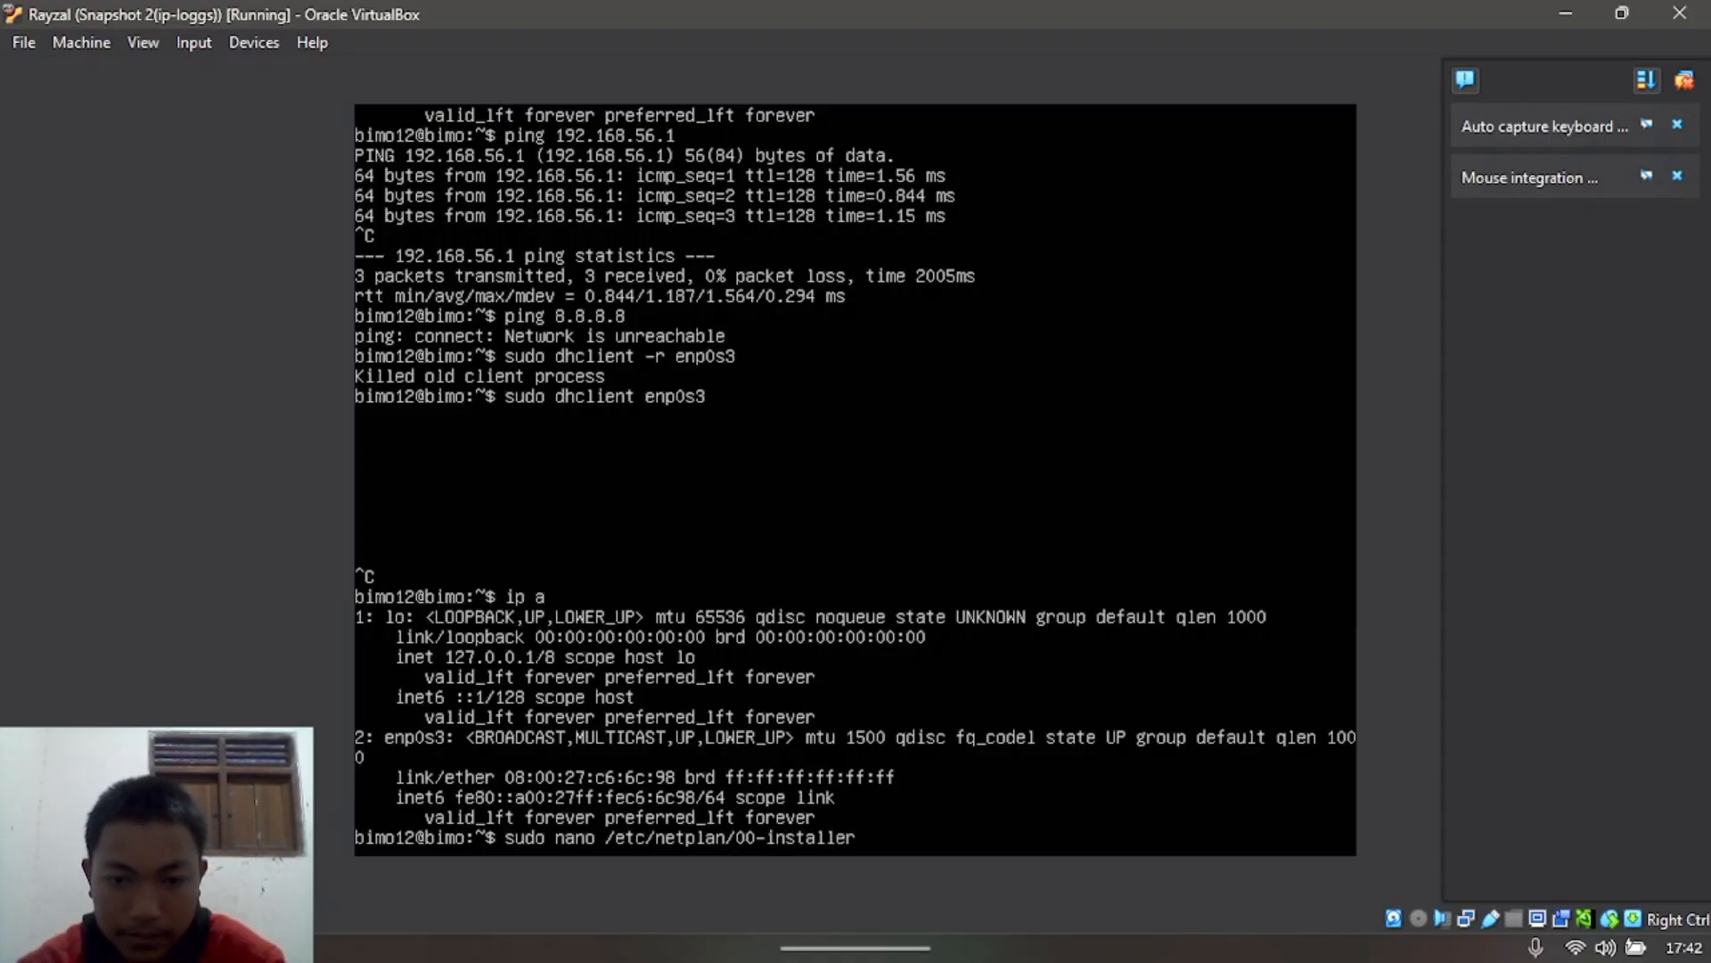
type("-config")
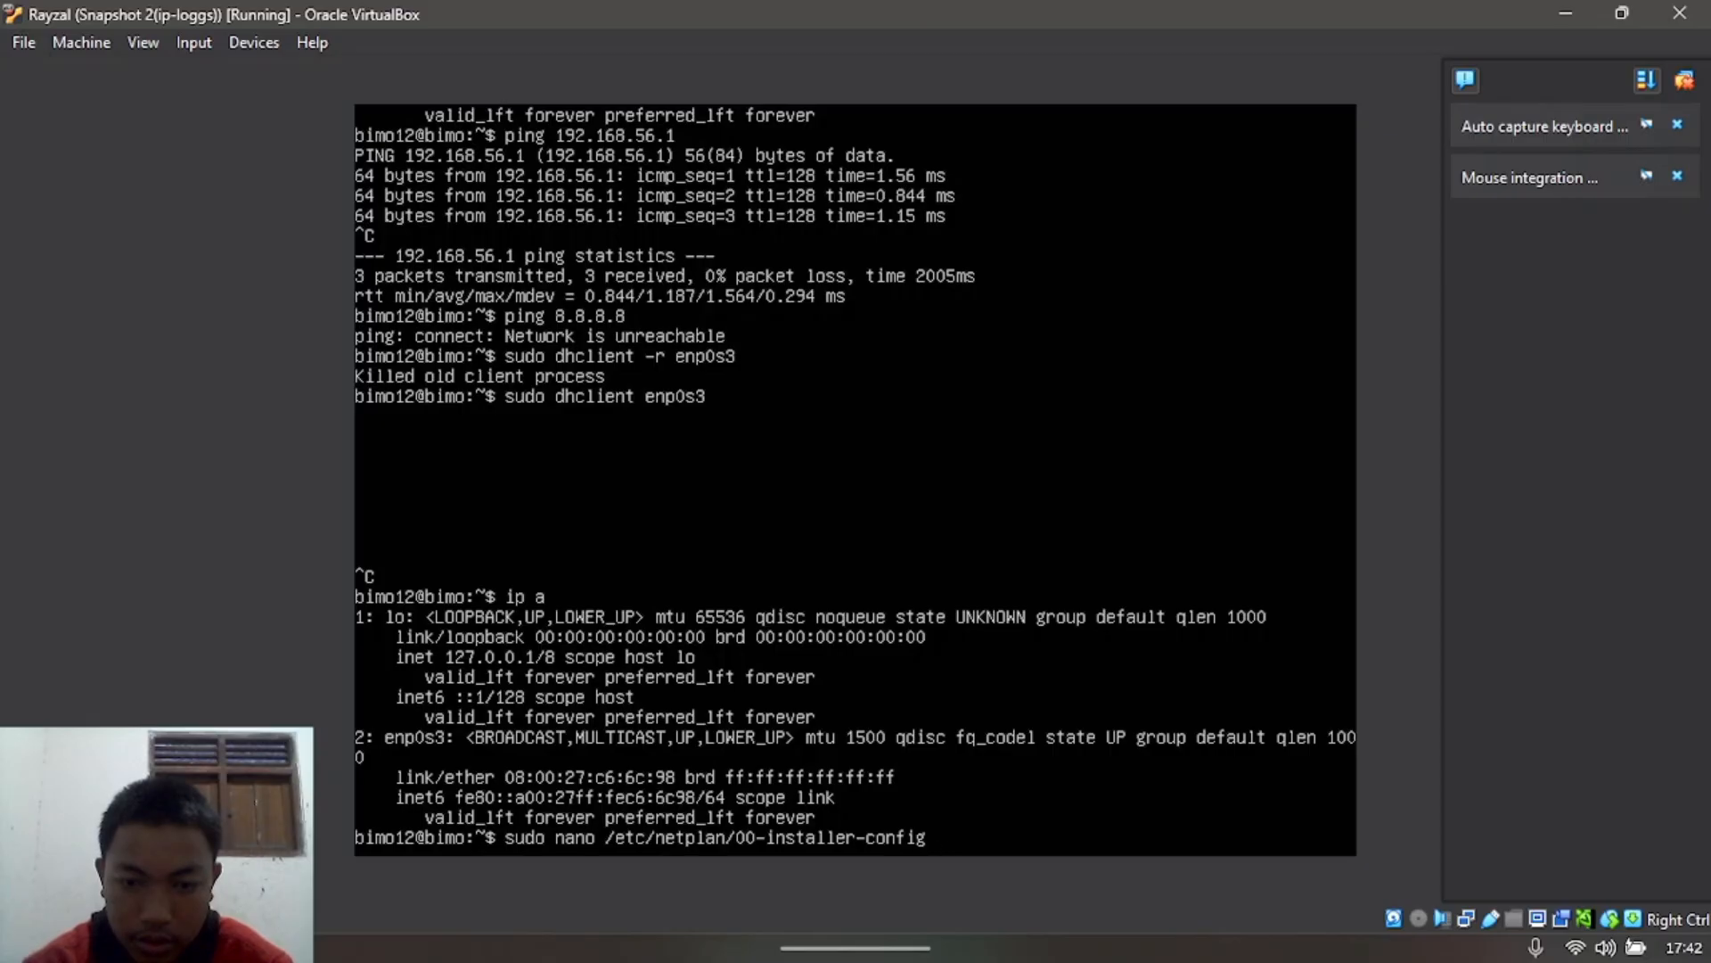
type(",yaml")
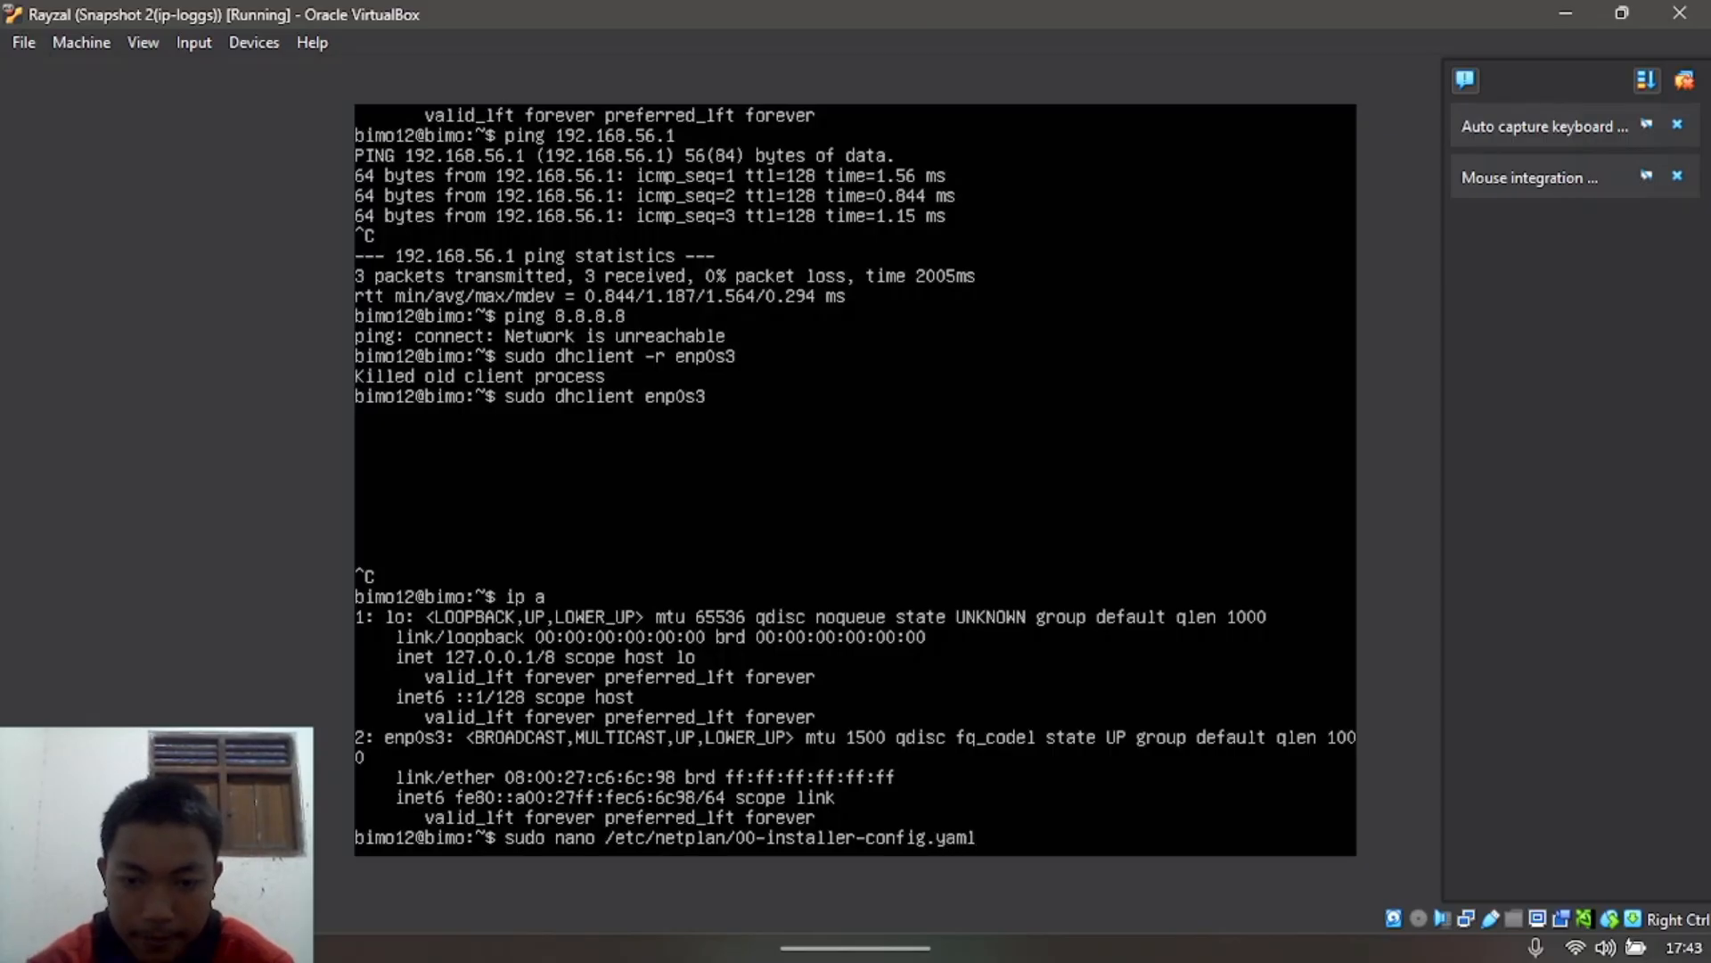
key("Return")
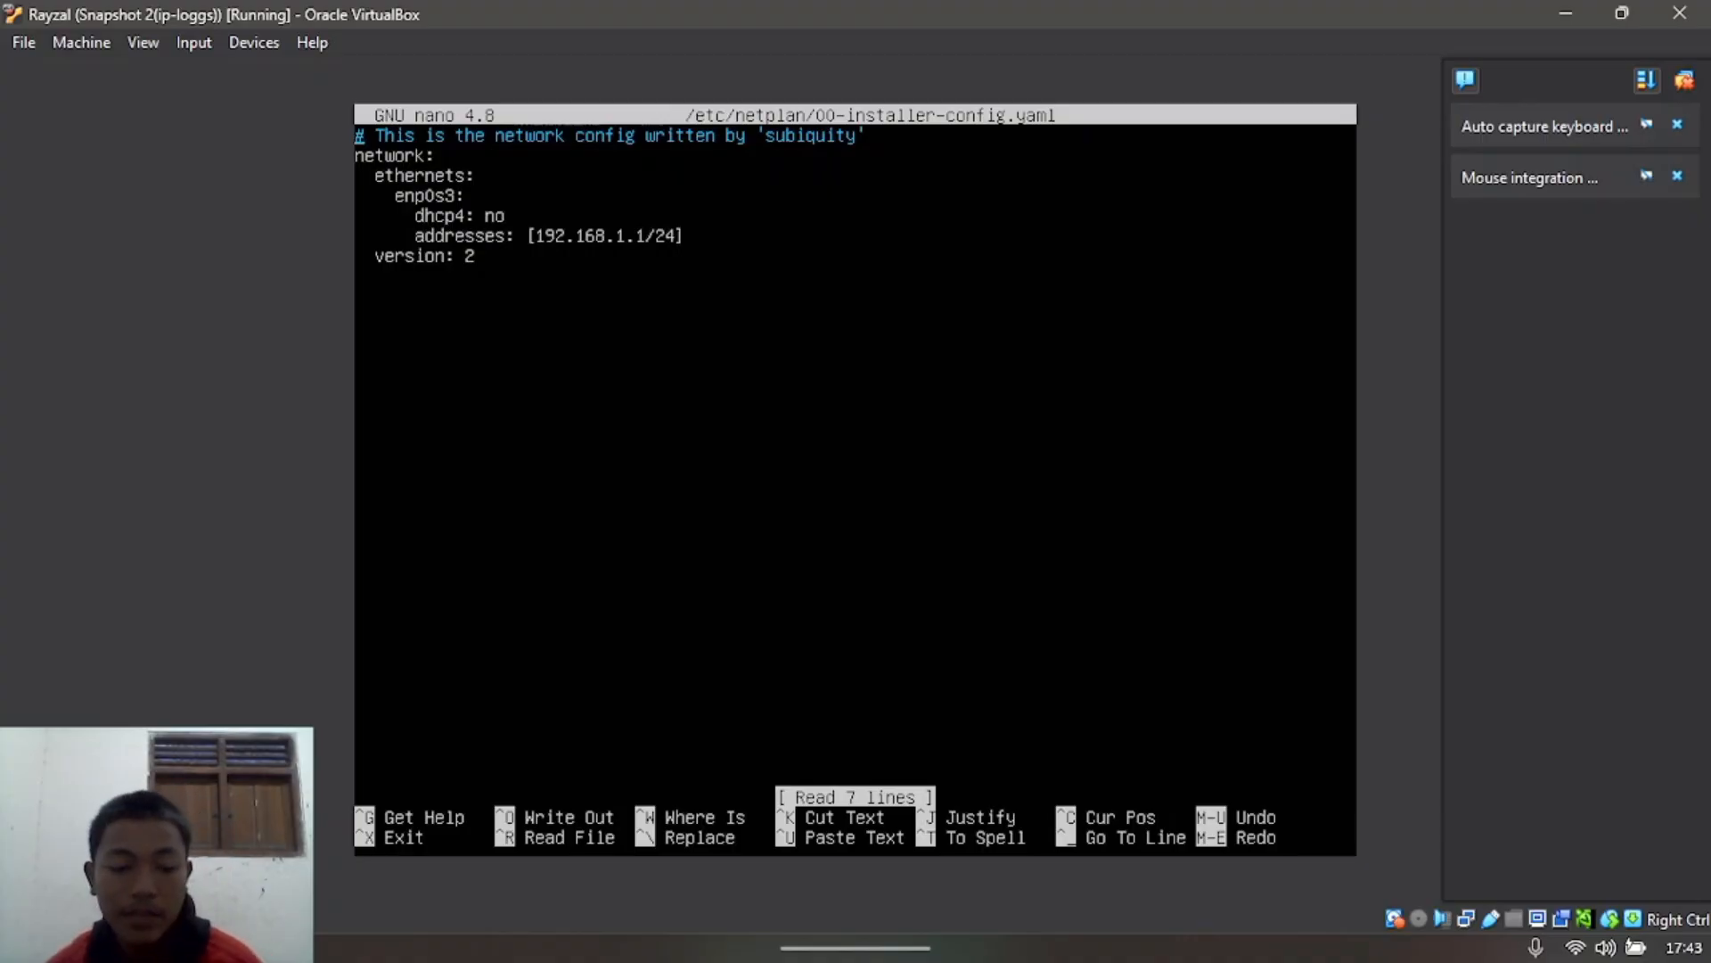
Step: Exit nano, run sudo netplan apply, and verify with ip a that enp0s3 has 192.168.1.1/24
key("ctrl+x")
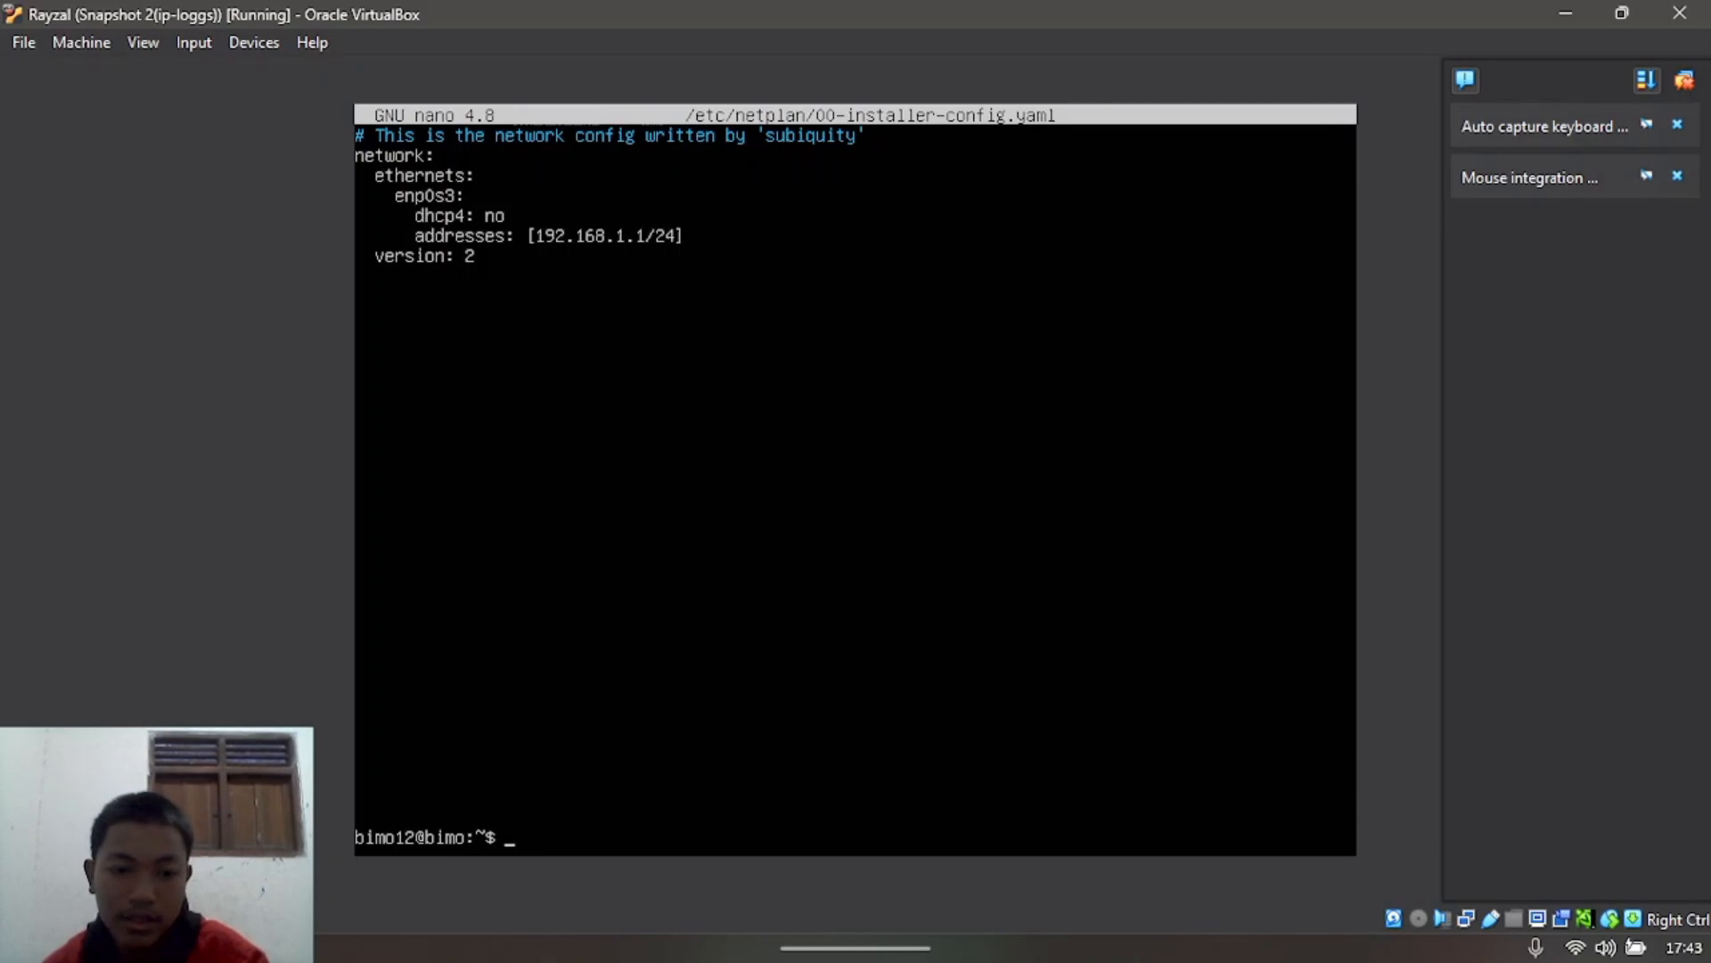
key("Return")
key("Return")
key("Return")
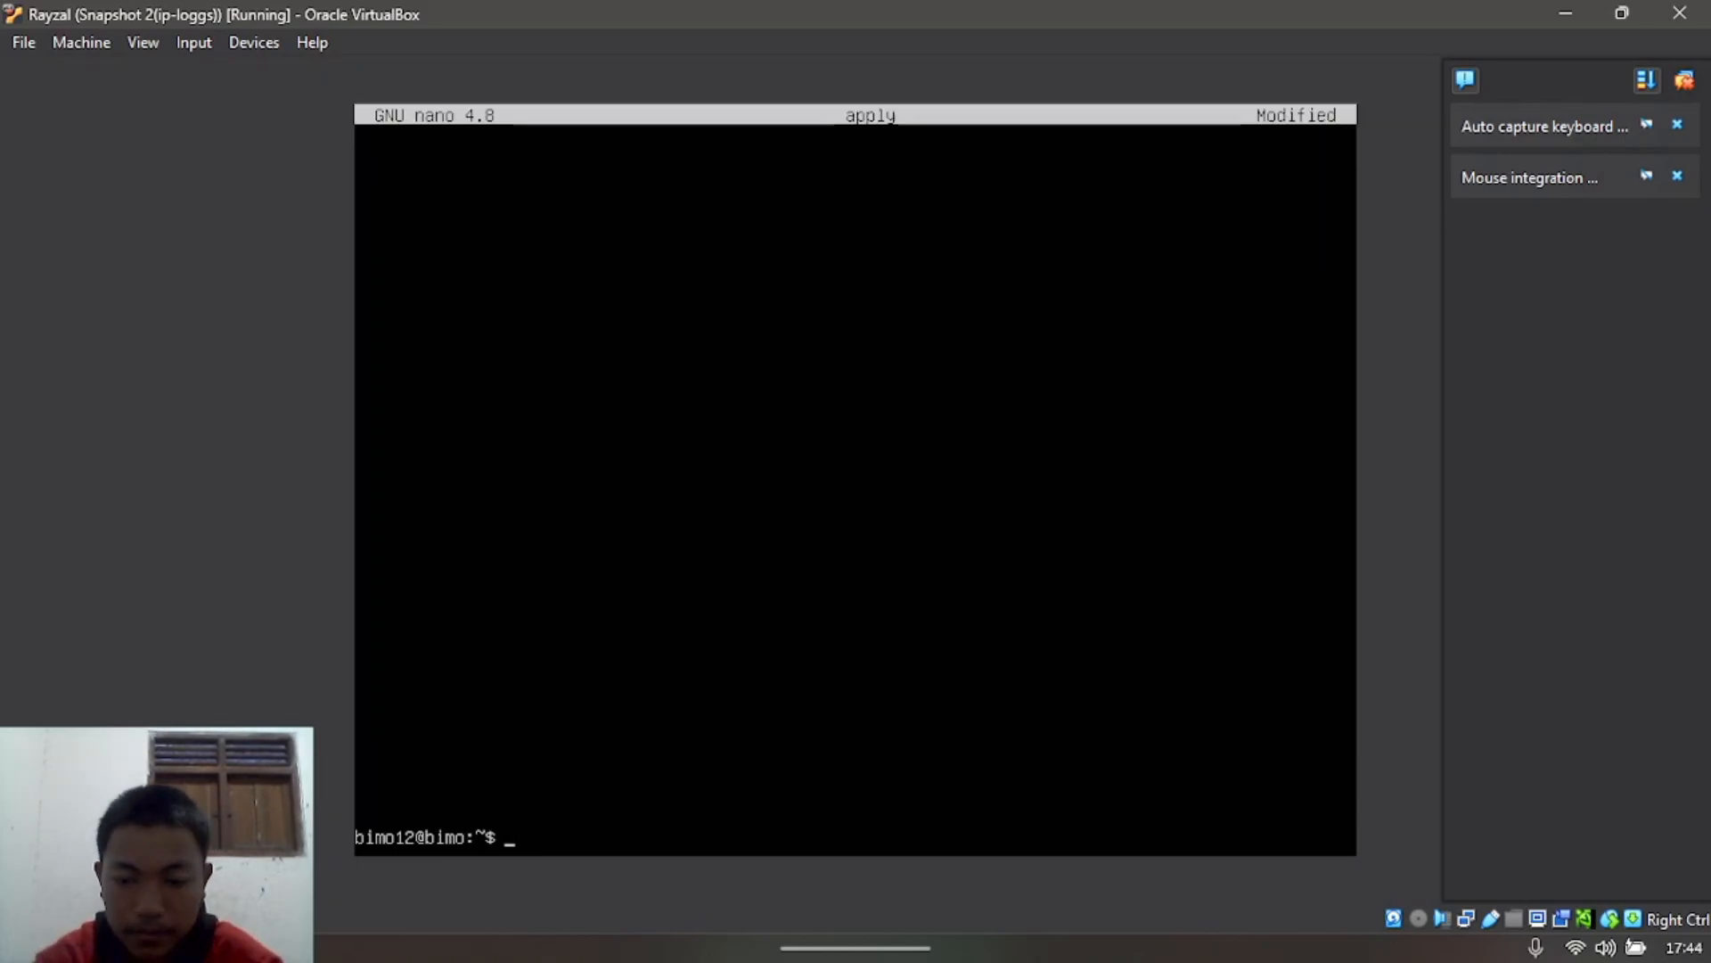
type("sudo")
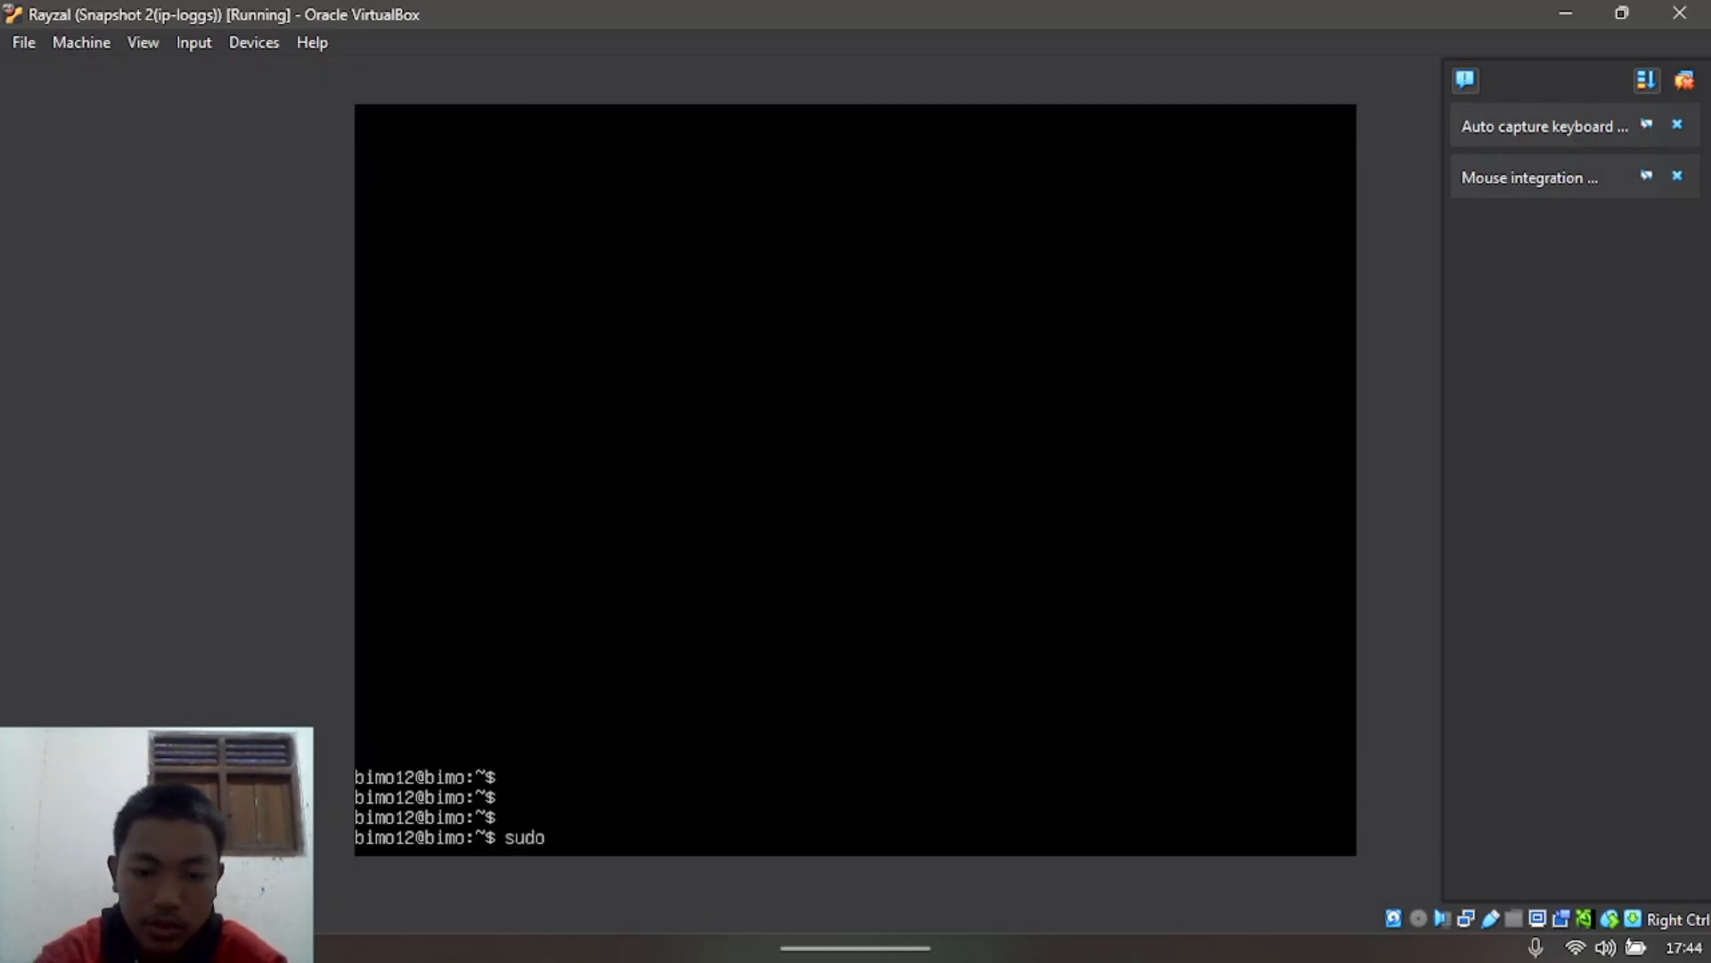
type(" netplam")
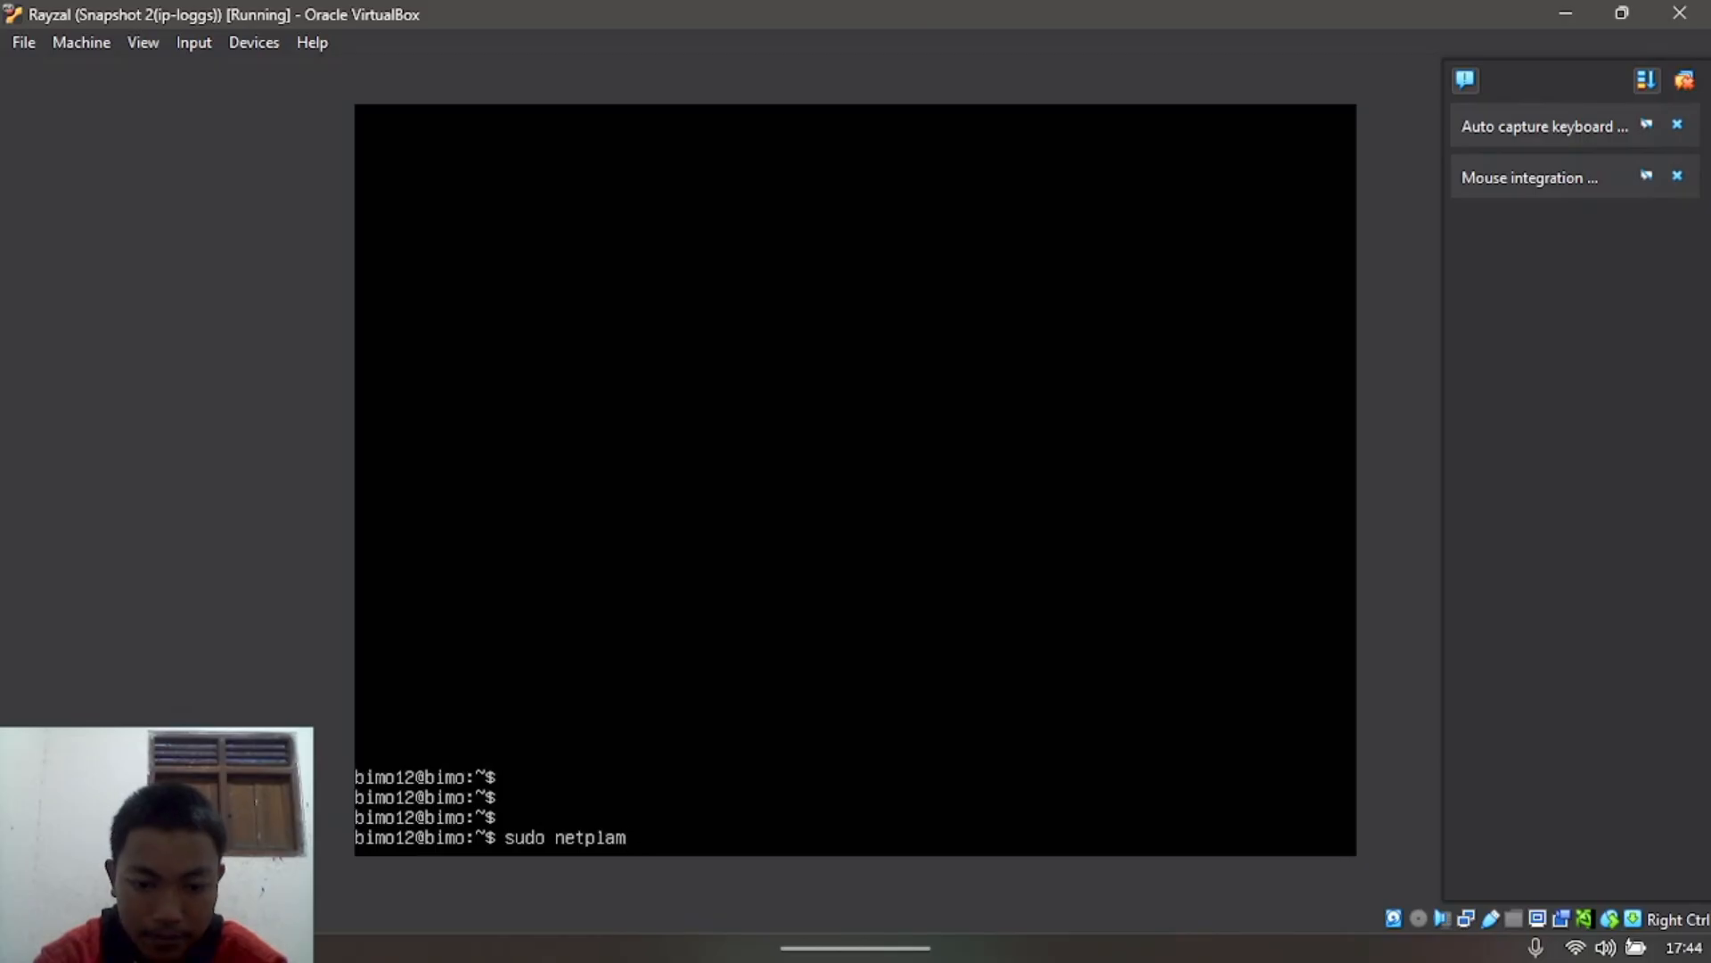
key("BackSpace")
type("n apply")
key("Return")
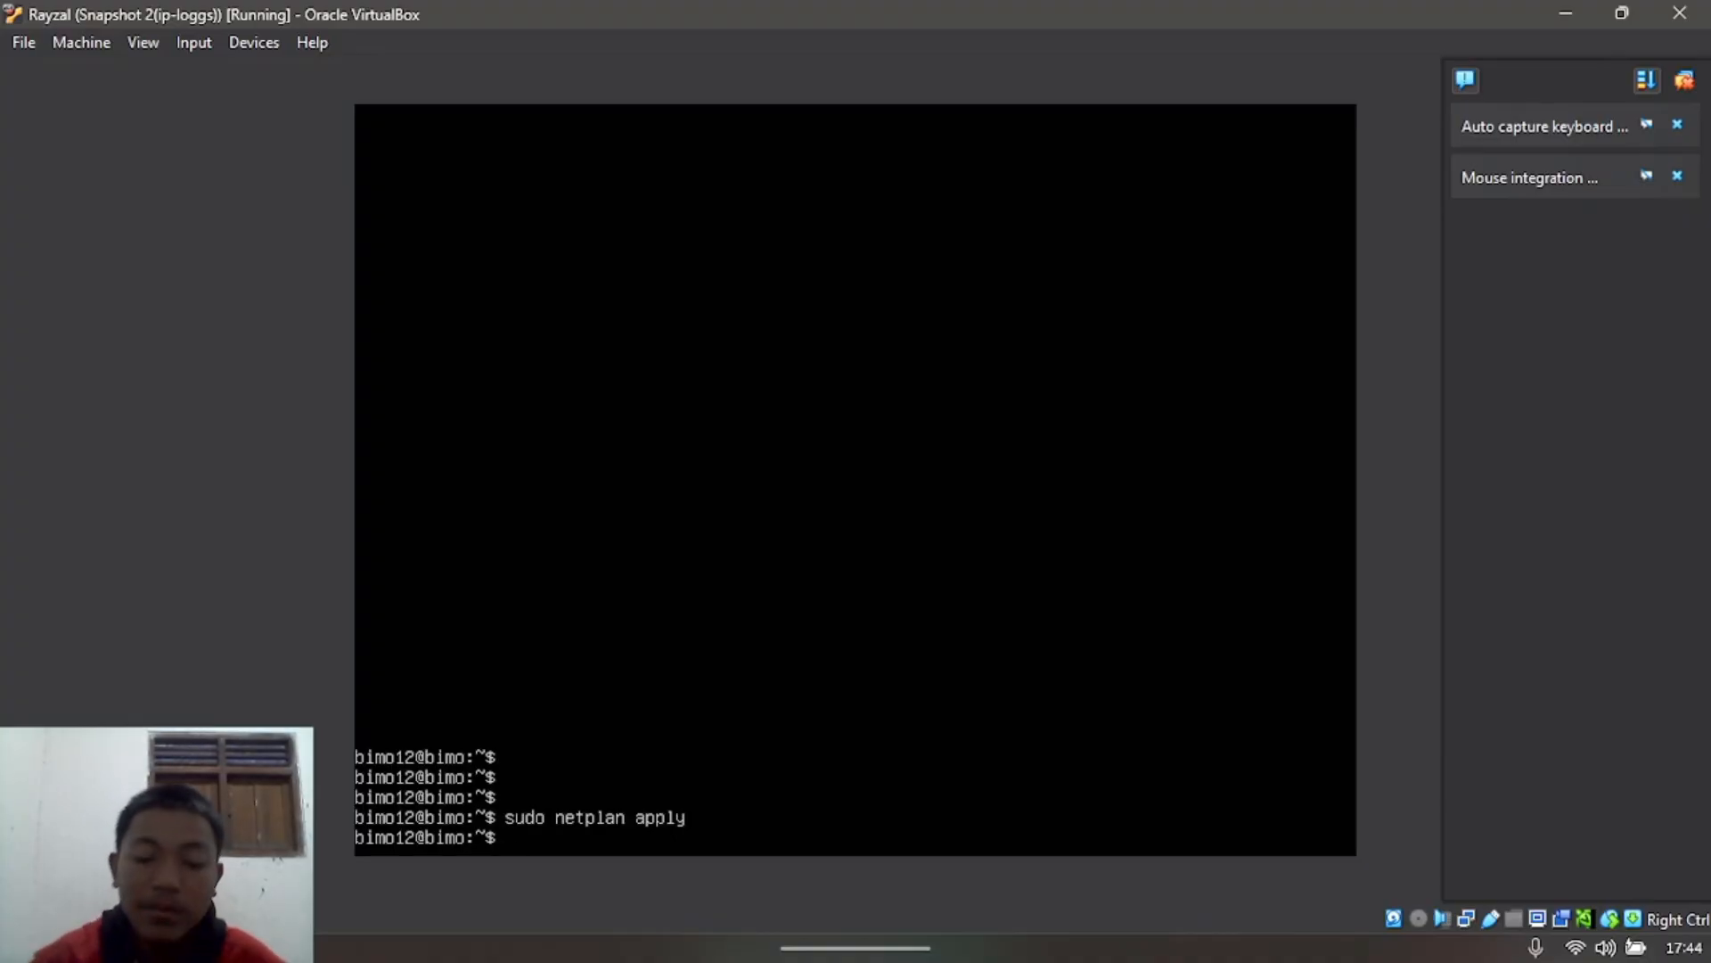
type("ip a")
key("Return")
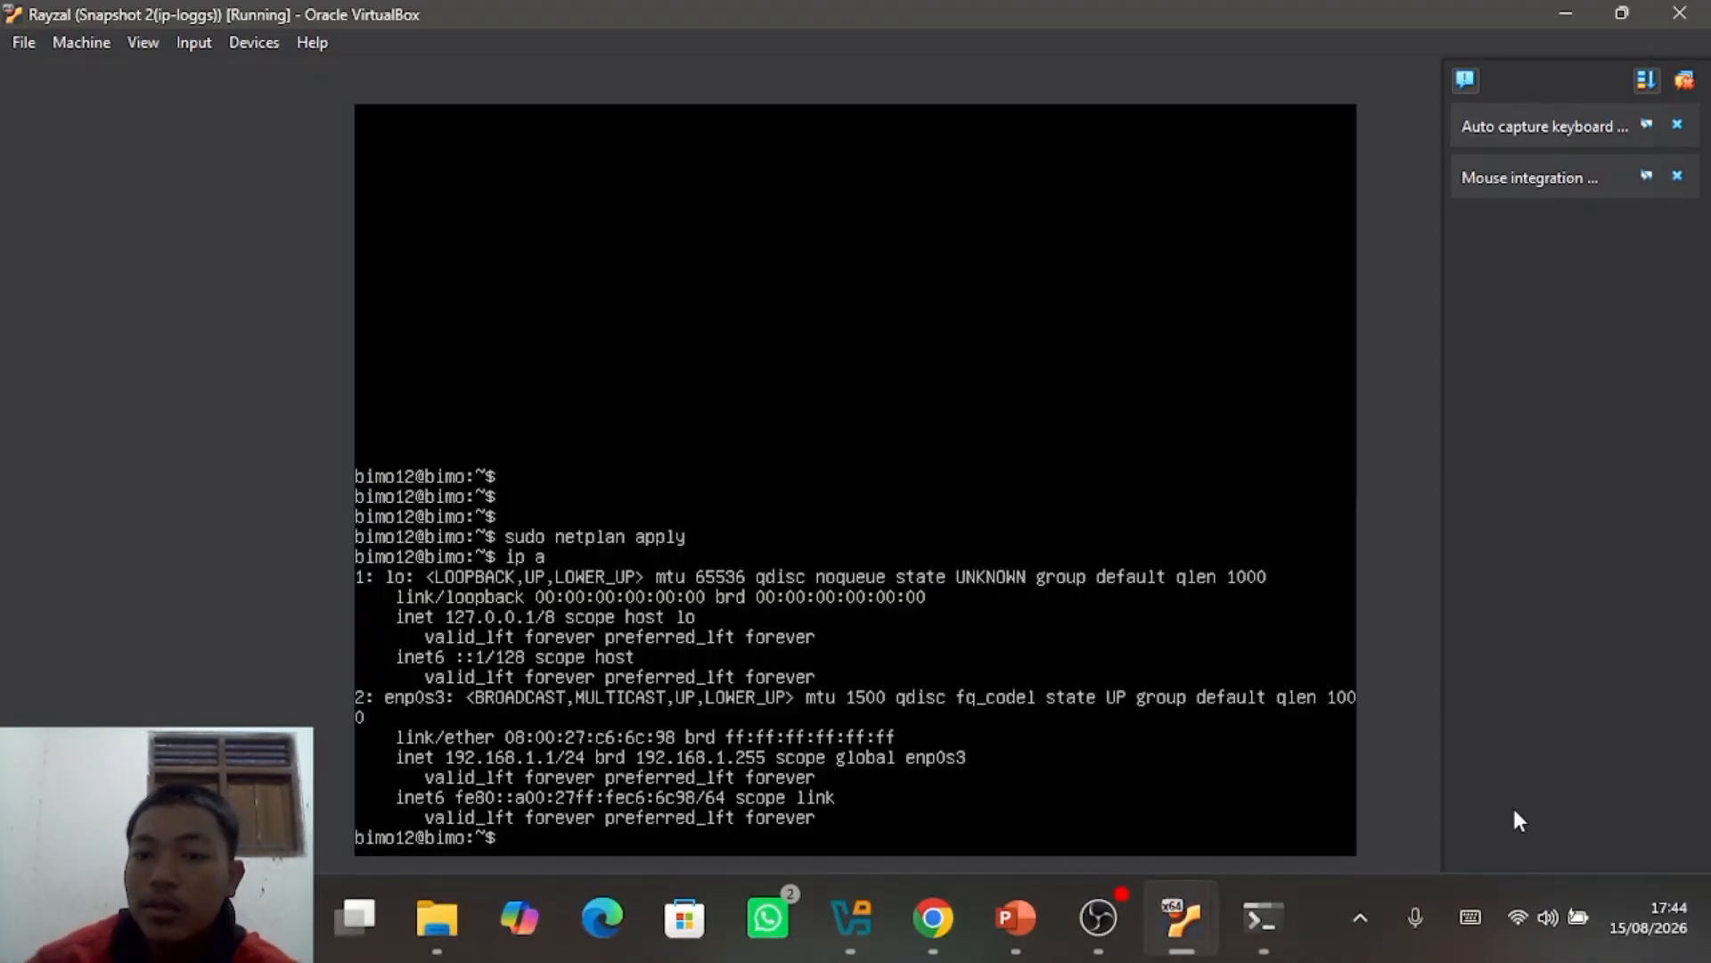
Step: Minimize the first VM and switch to the second Ubuntu VM
left_click(1566, 12)
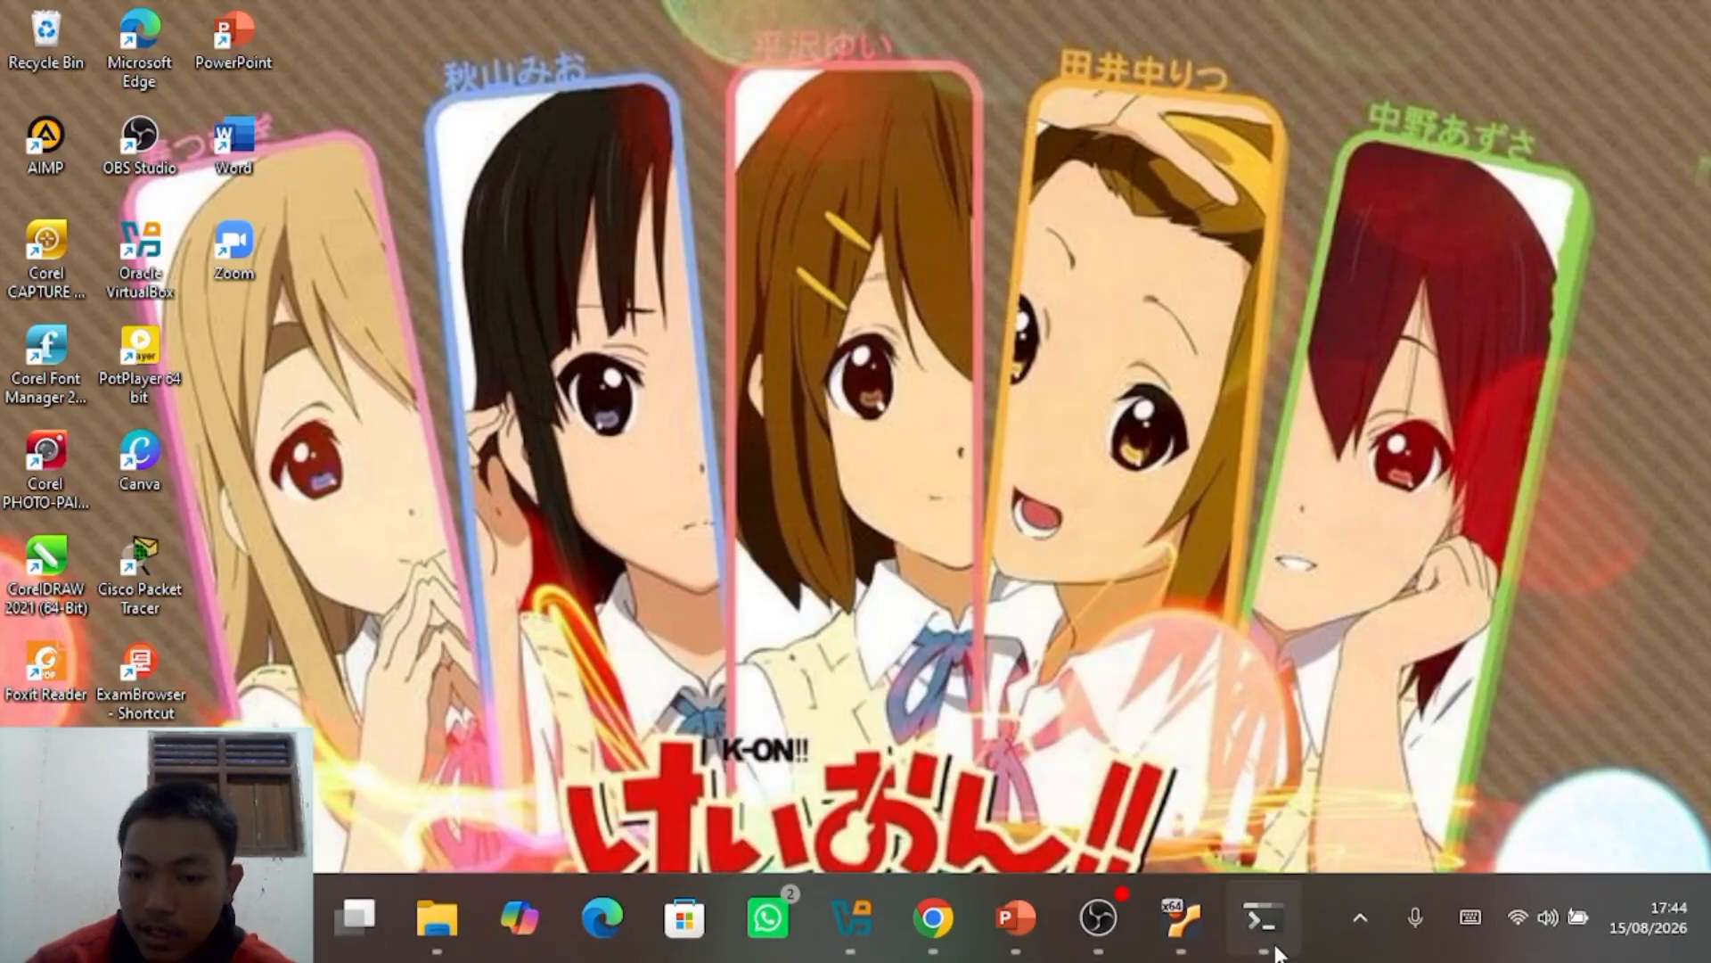
left_click(1262, 923)
mouse_move(1210, 906)
left_click(1365, 772)
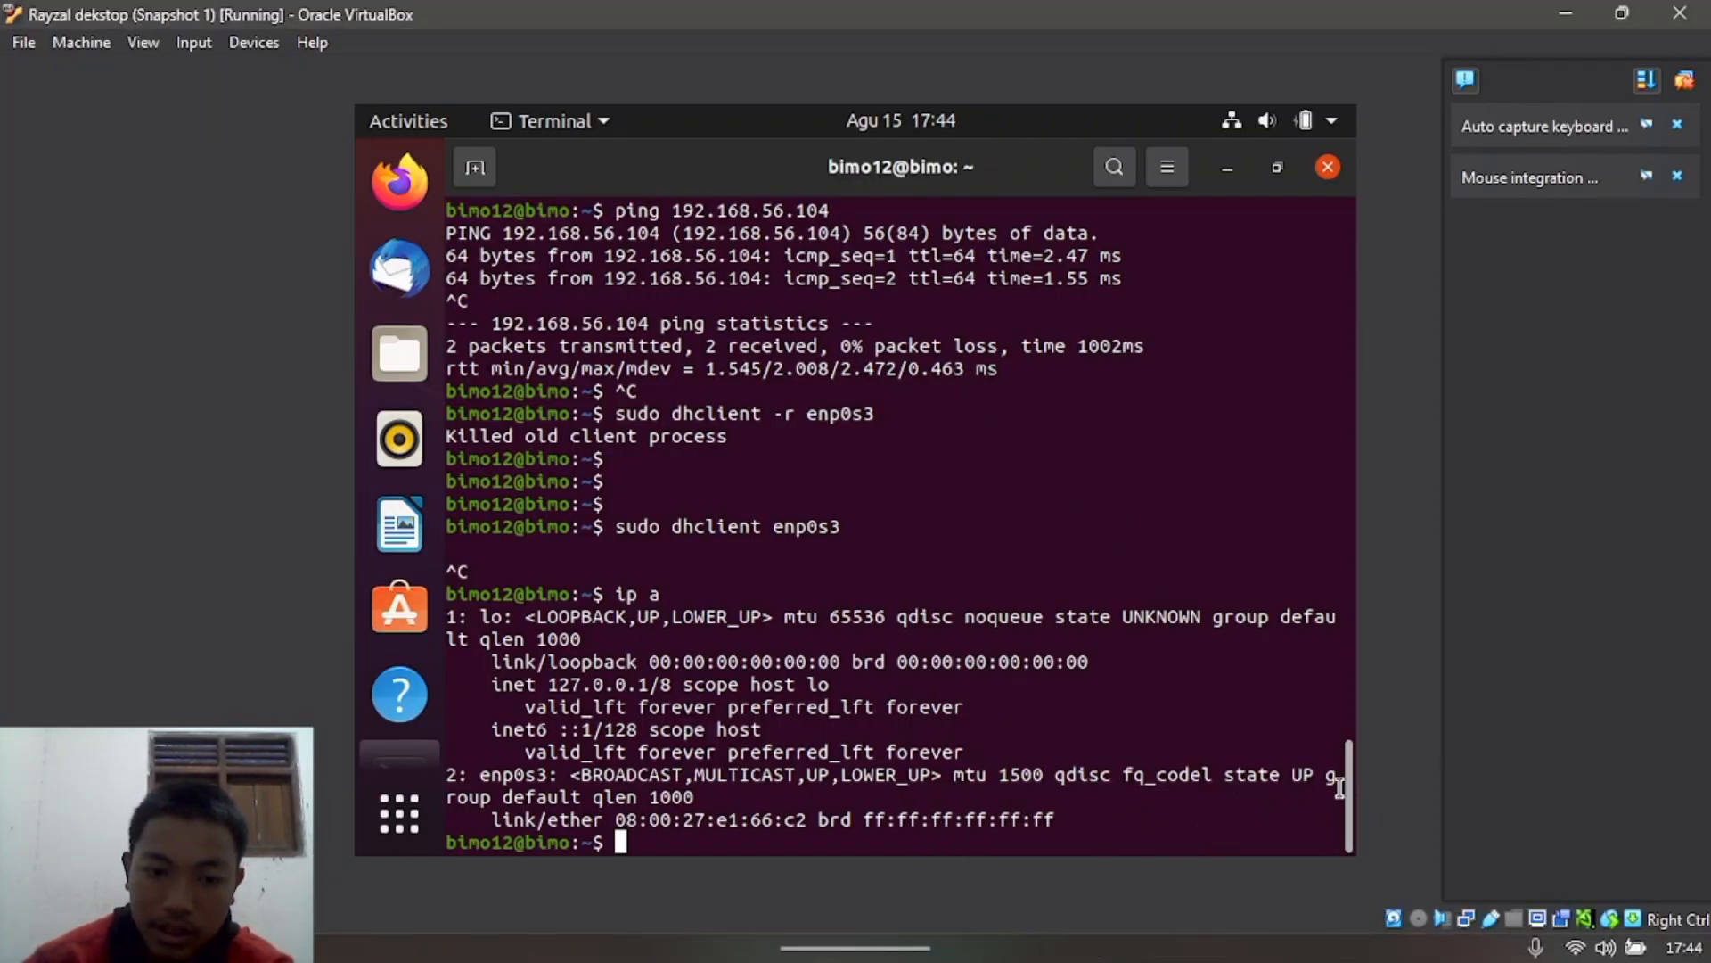
Step: View the second VM's 00-installer-config.yaml, giving enp0s3 192.168.1.2/24, then close nano unchanged
type("susdo")
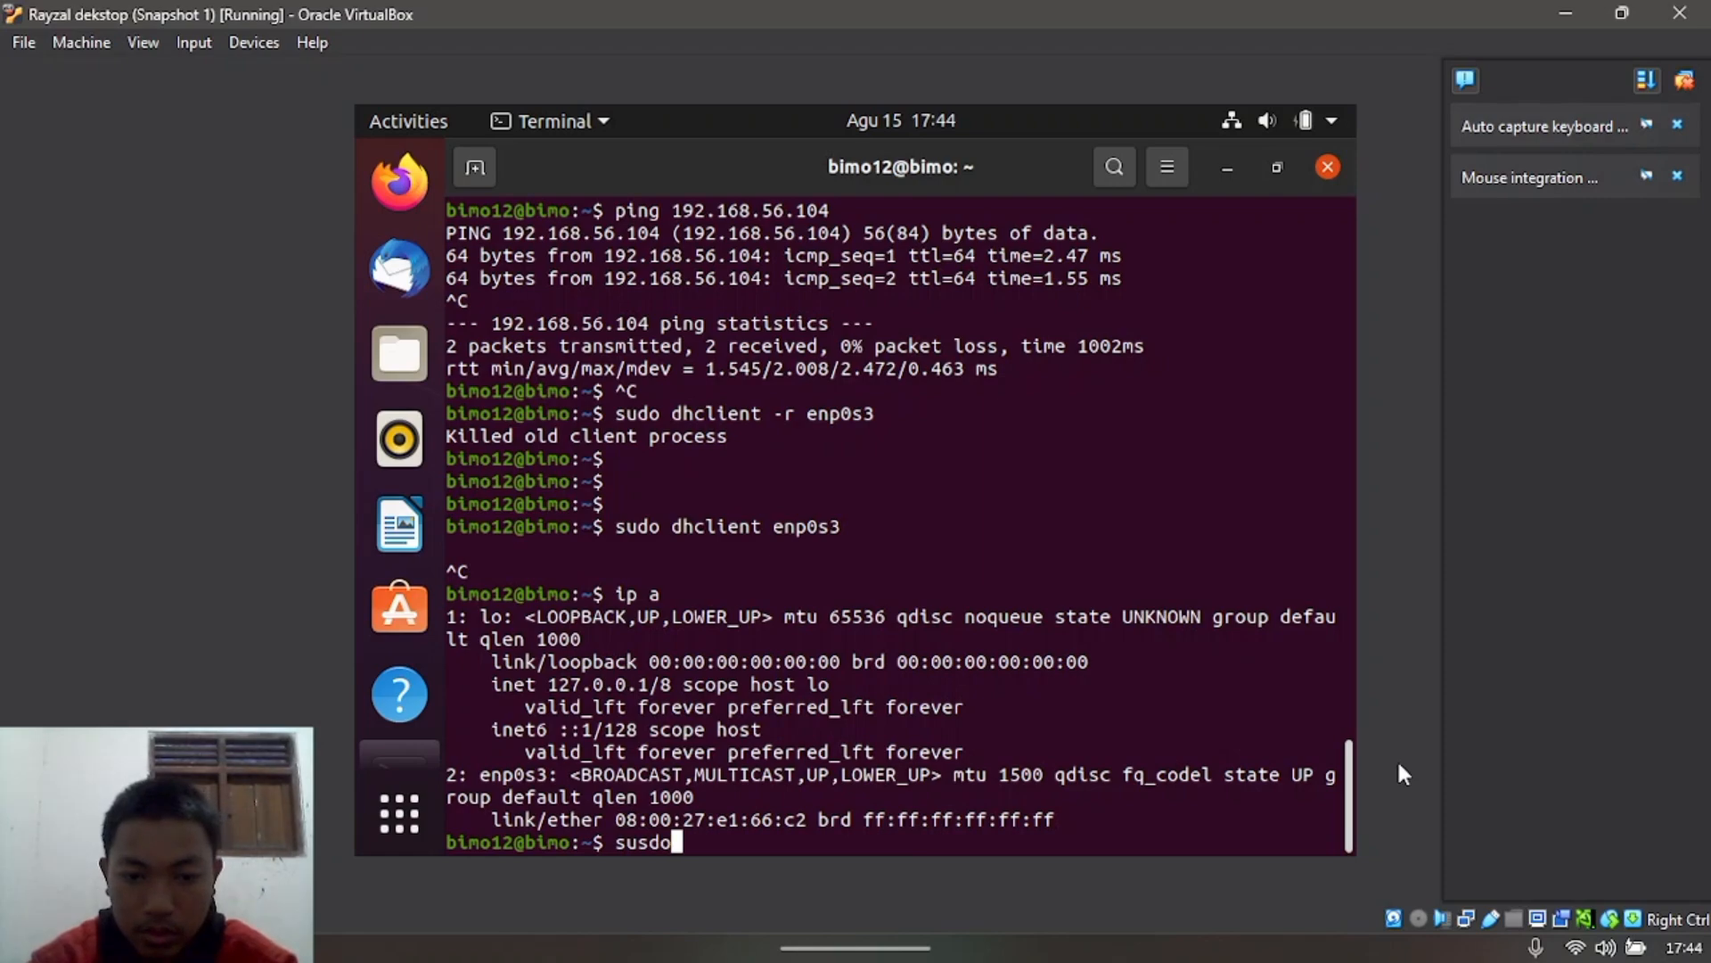
key("BackSpace")
key("BackSpace")
key("BackSpace")
type("do nano")
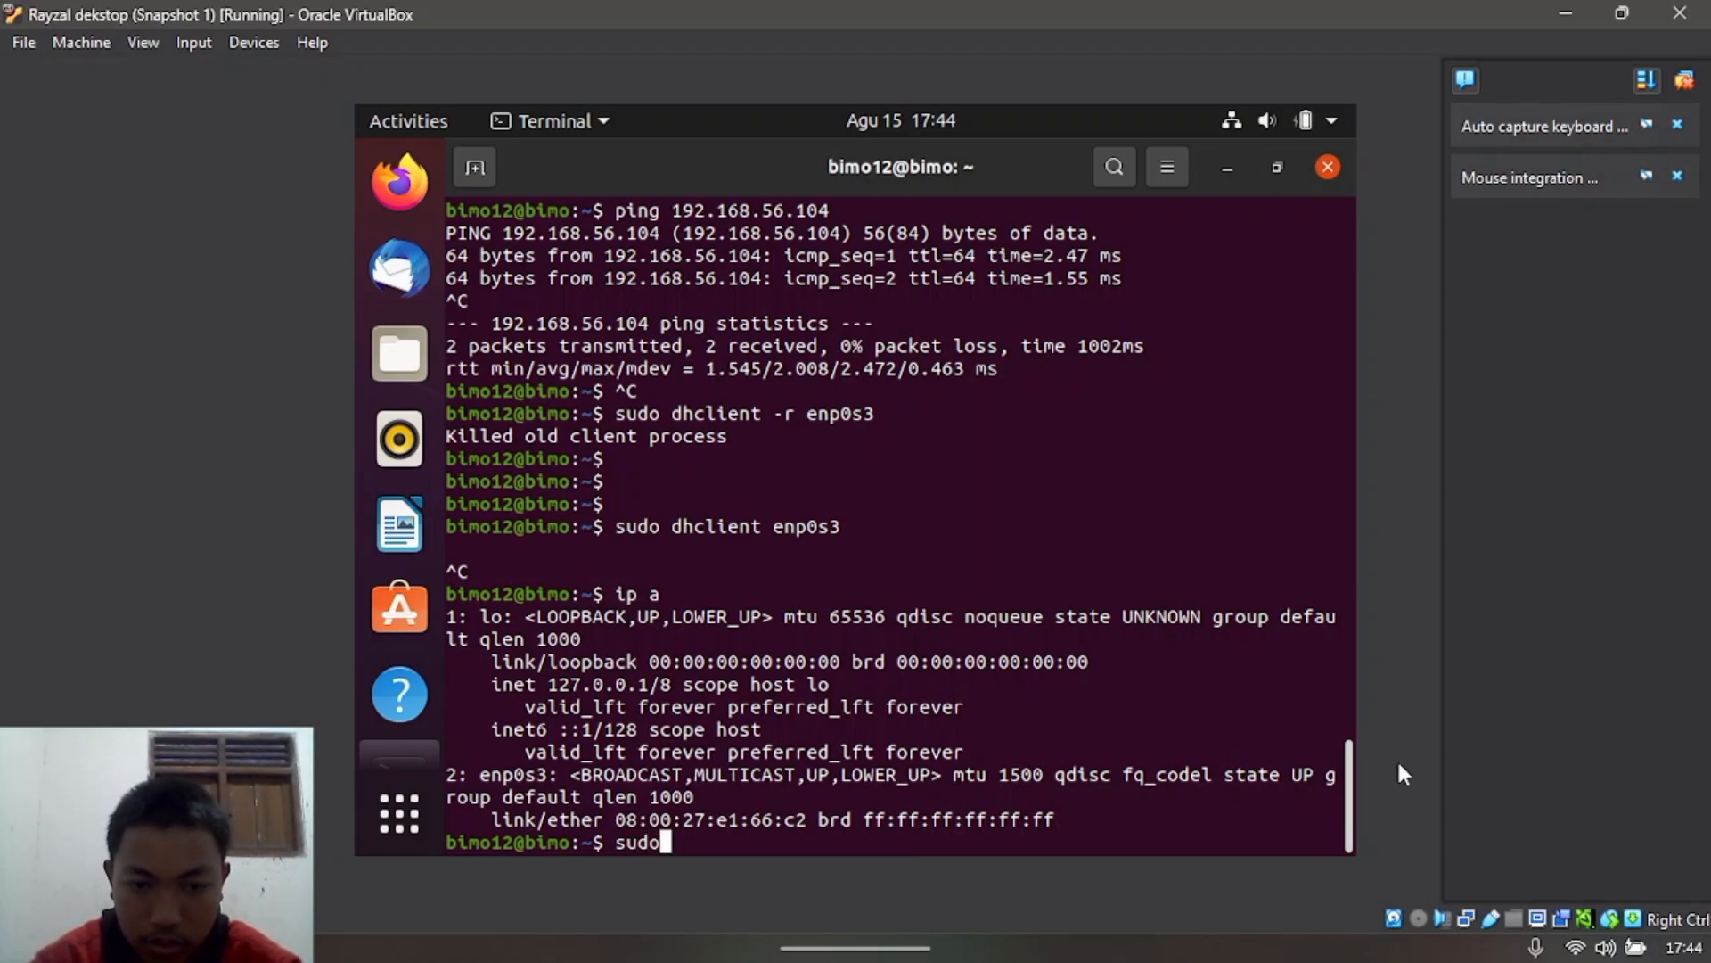
type(" /")
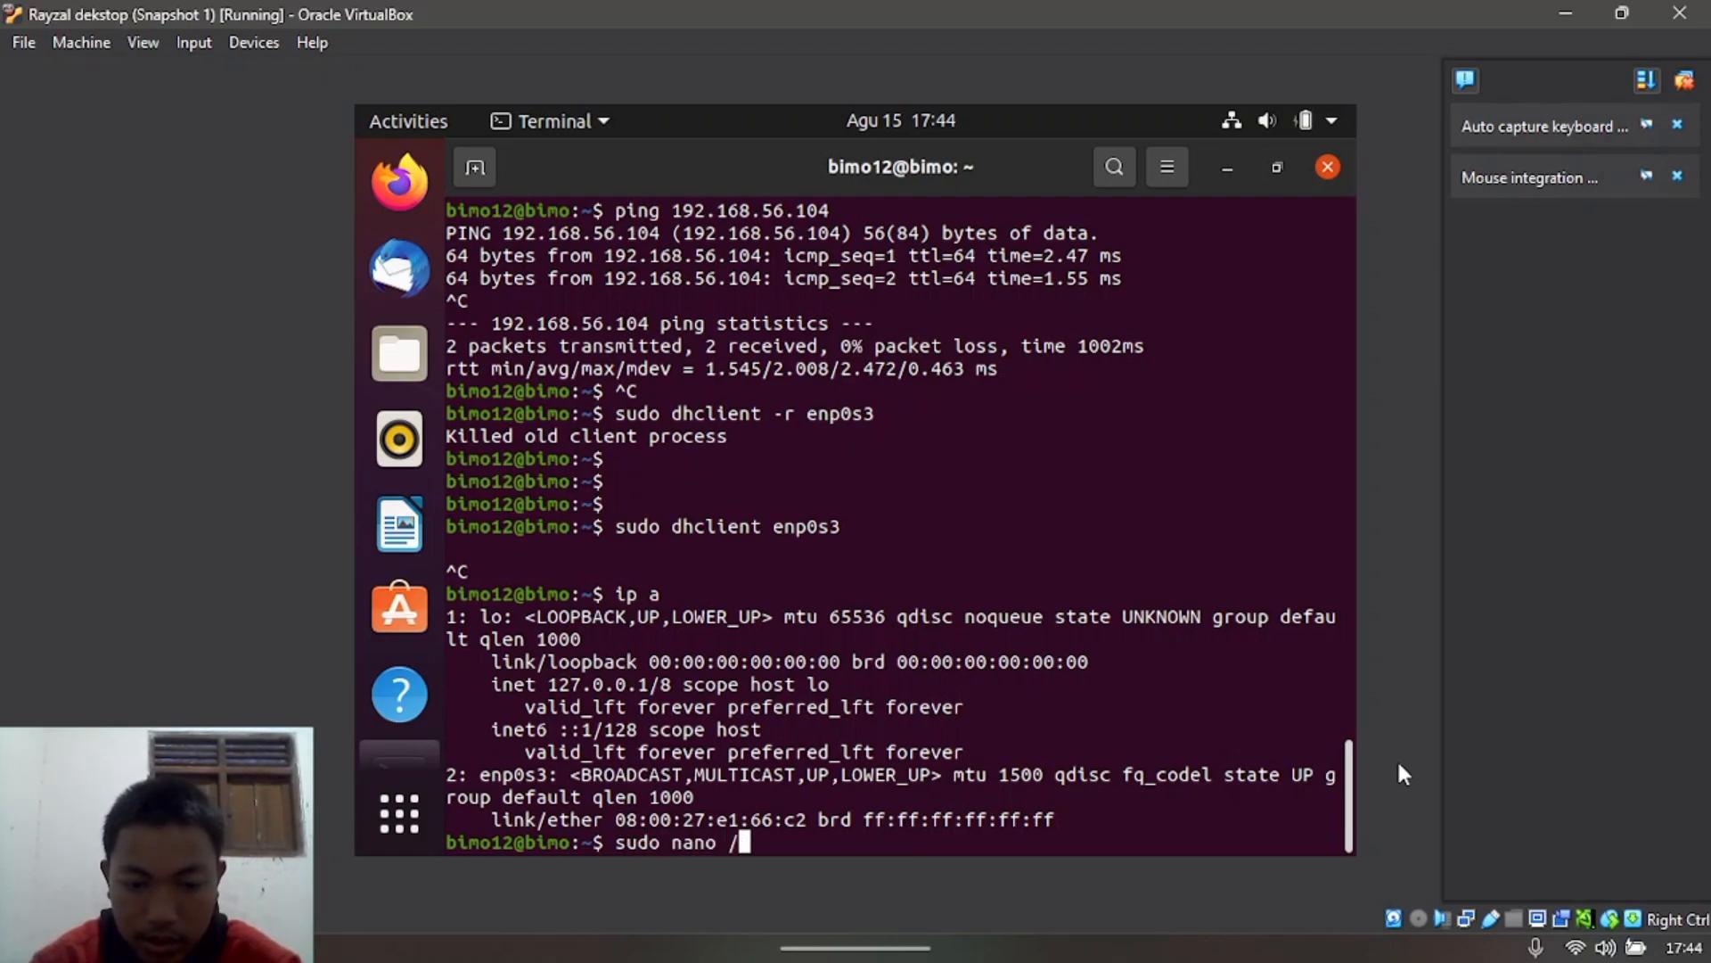
type("etc/")
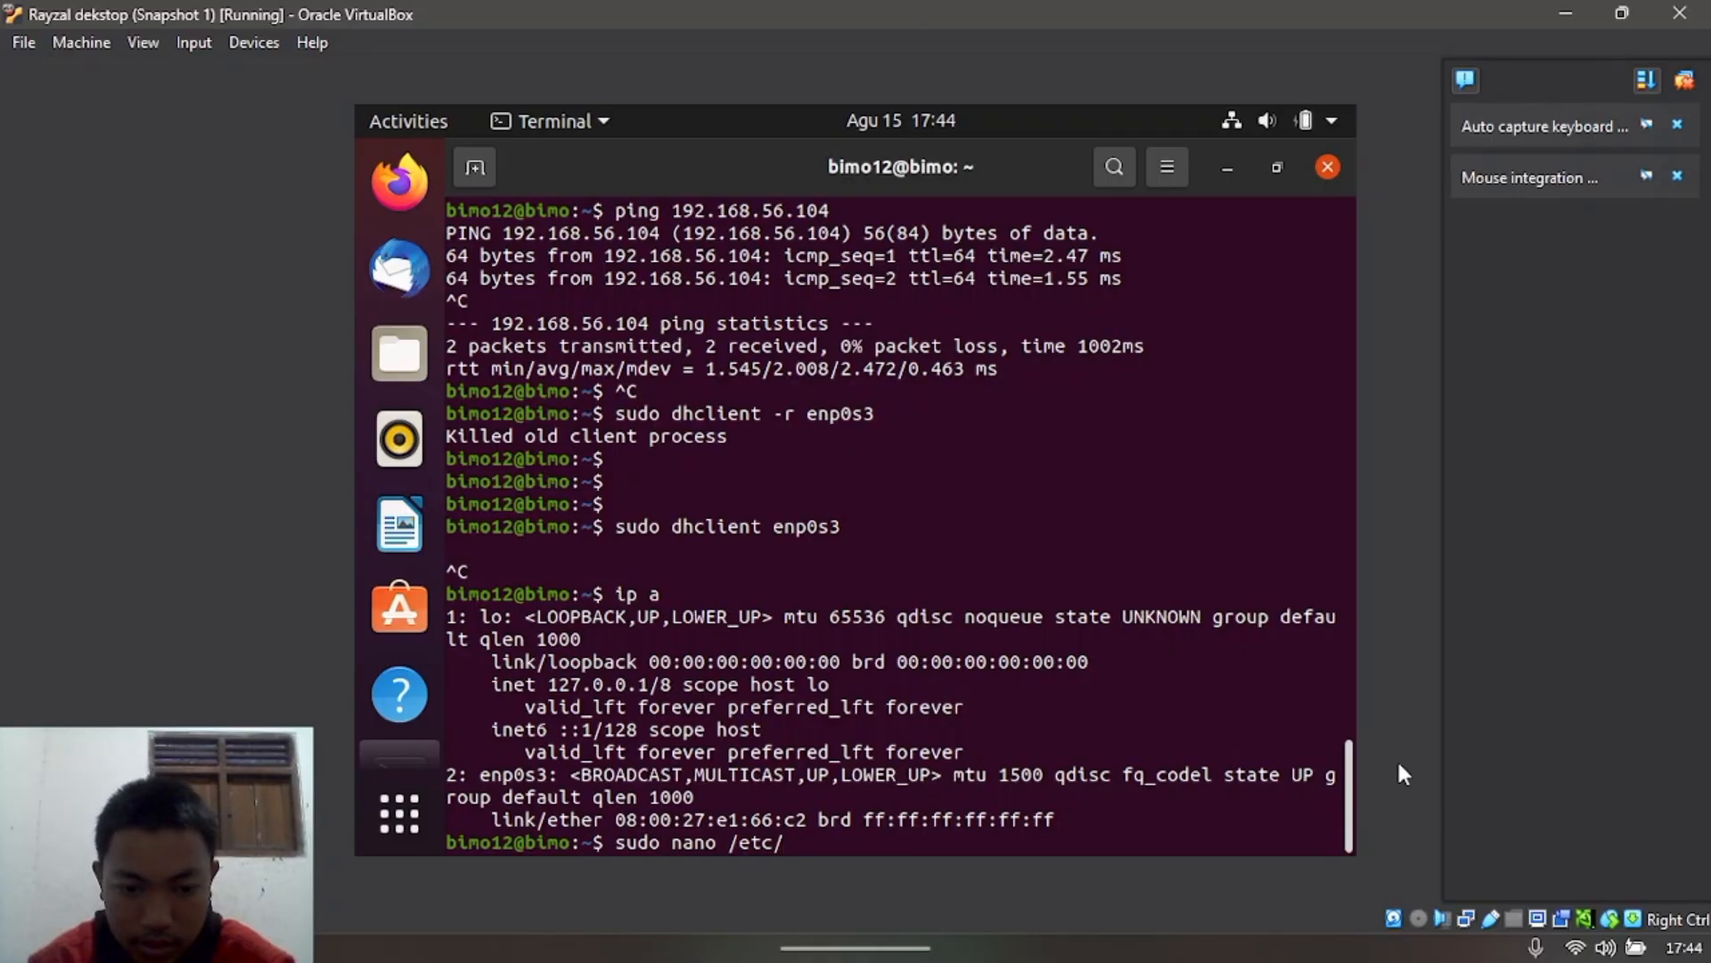
type("netpl")
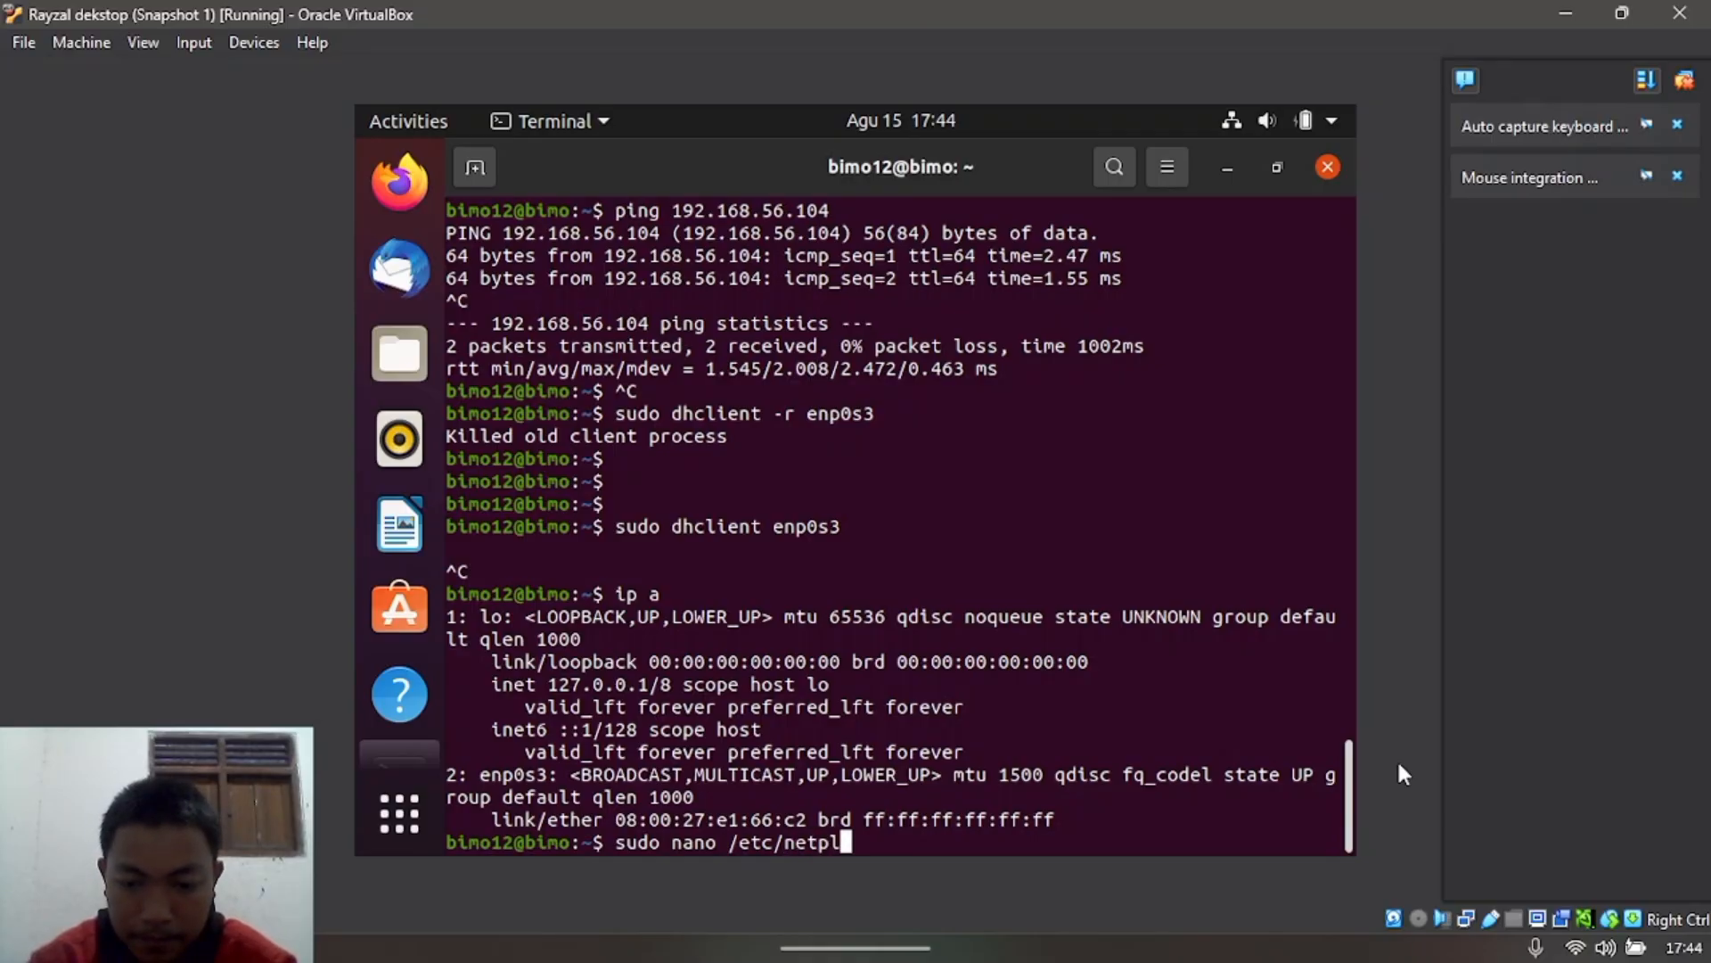
type("an/00")
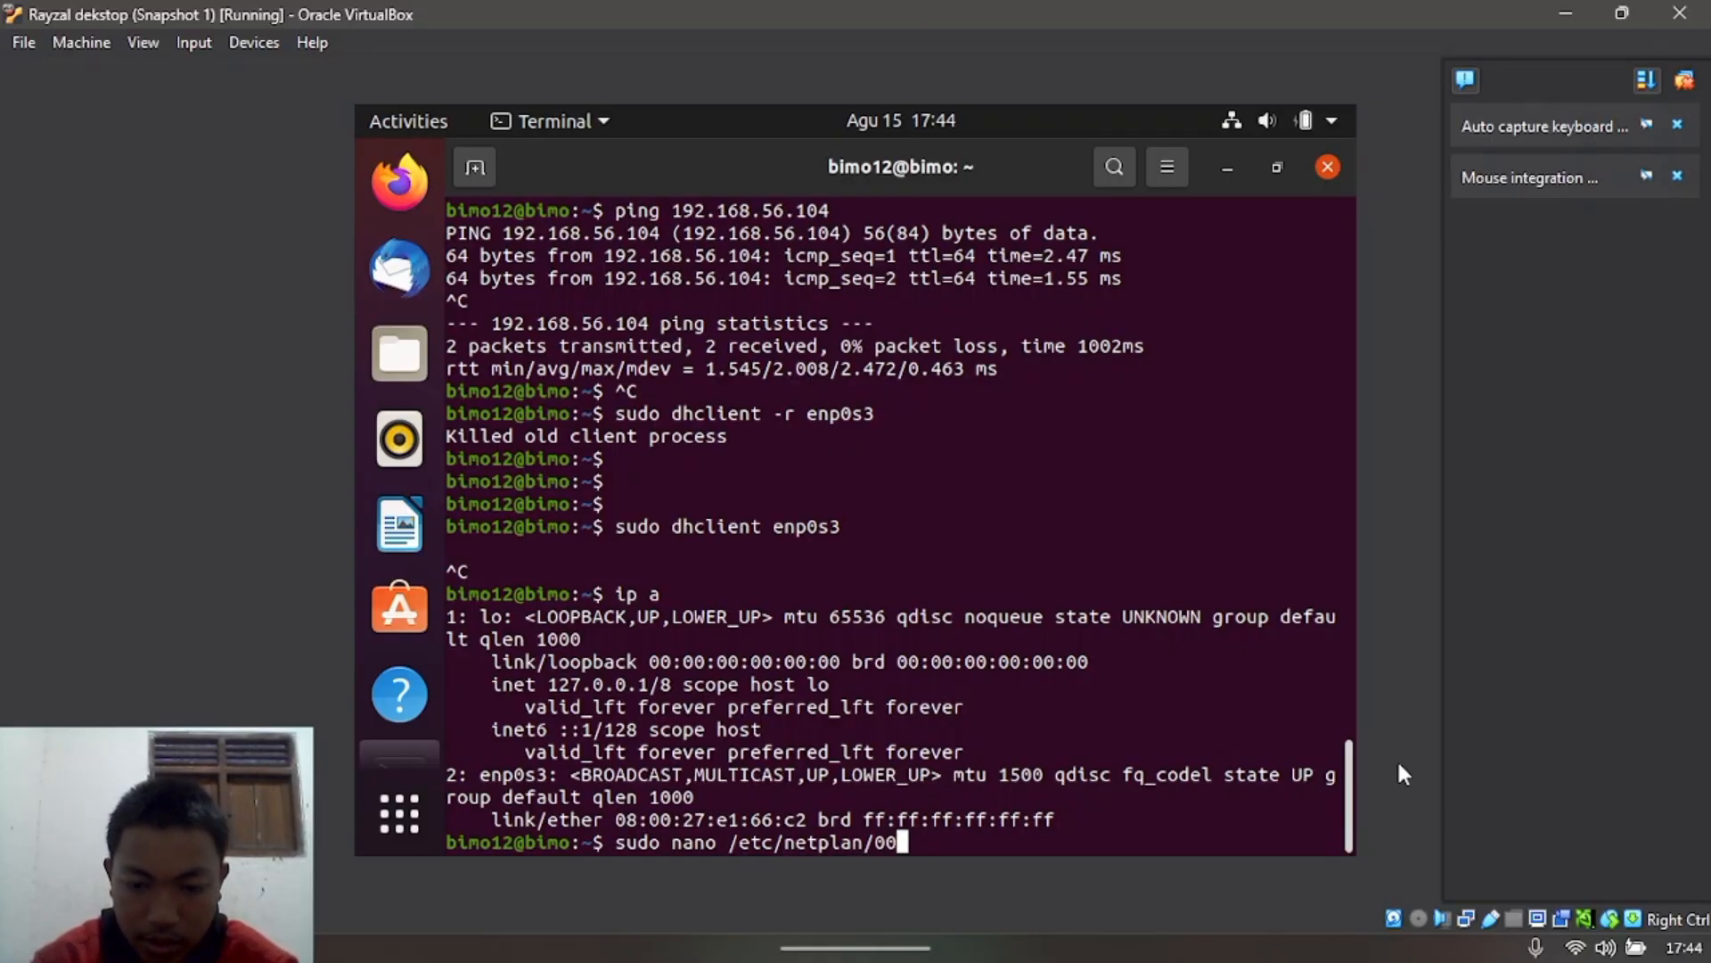
type("-installer")
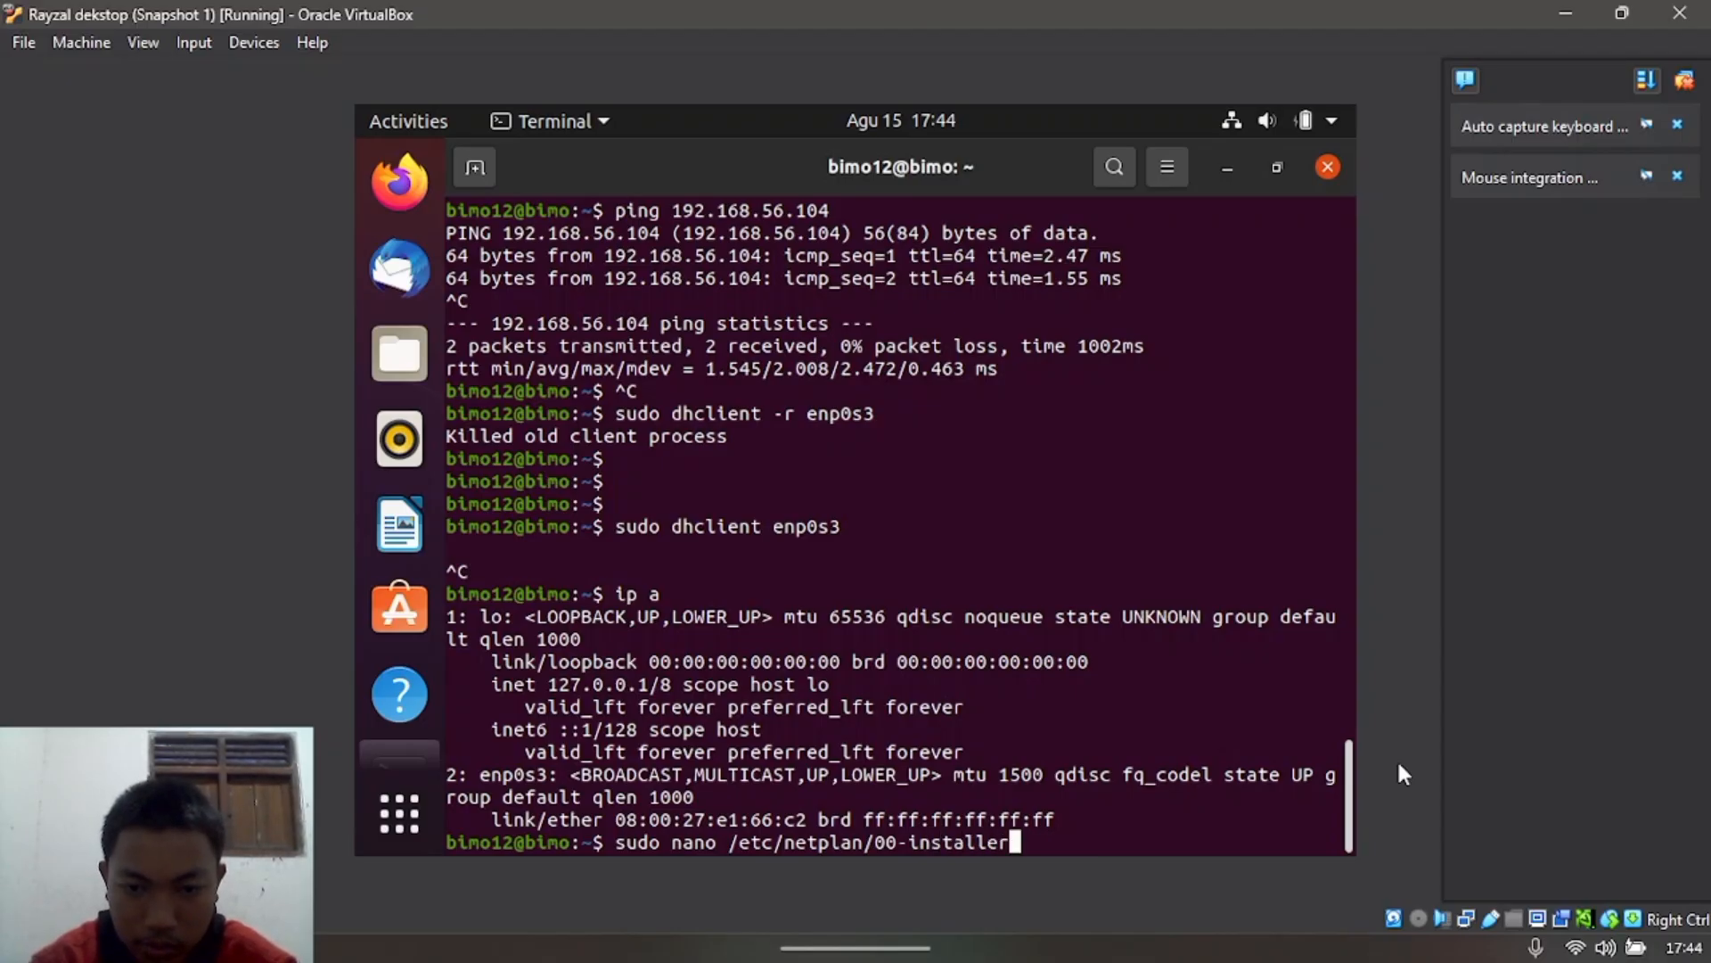
type("-")
type("co")
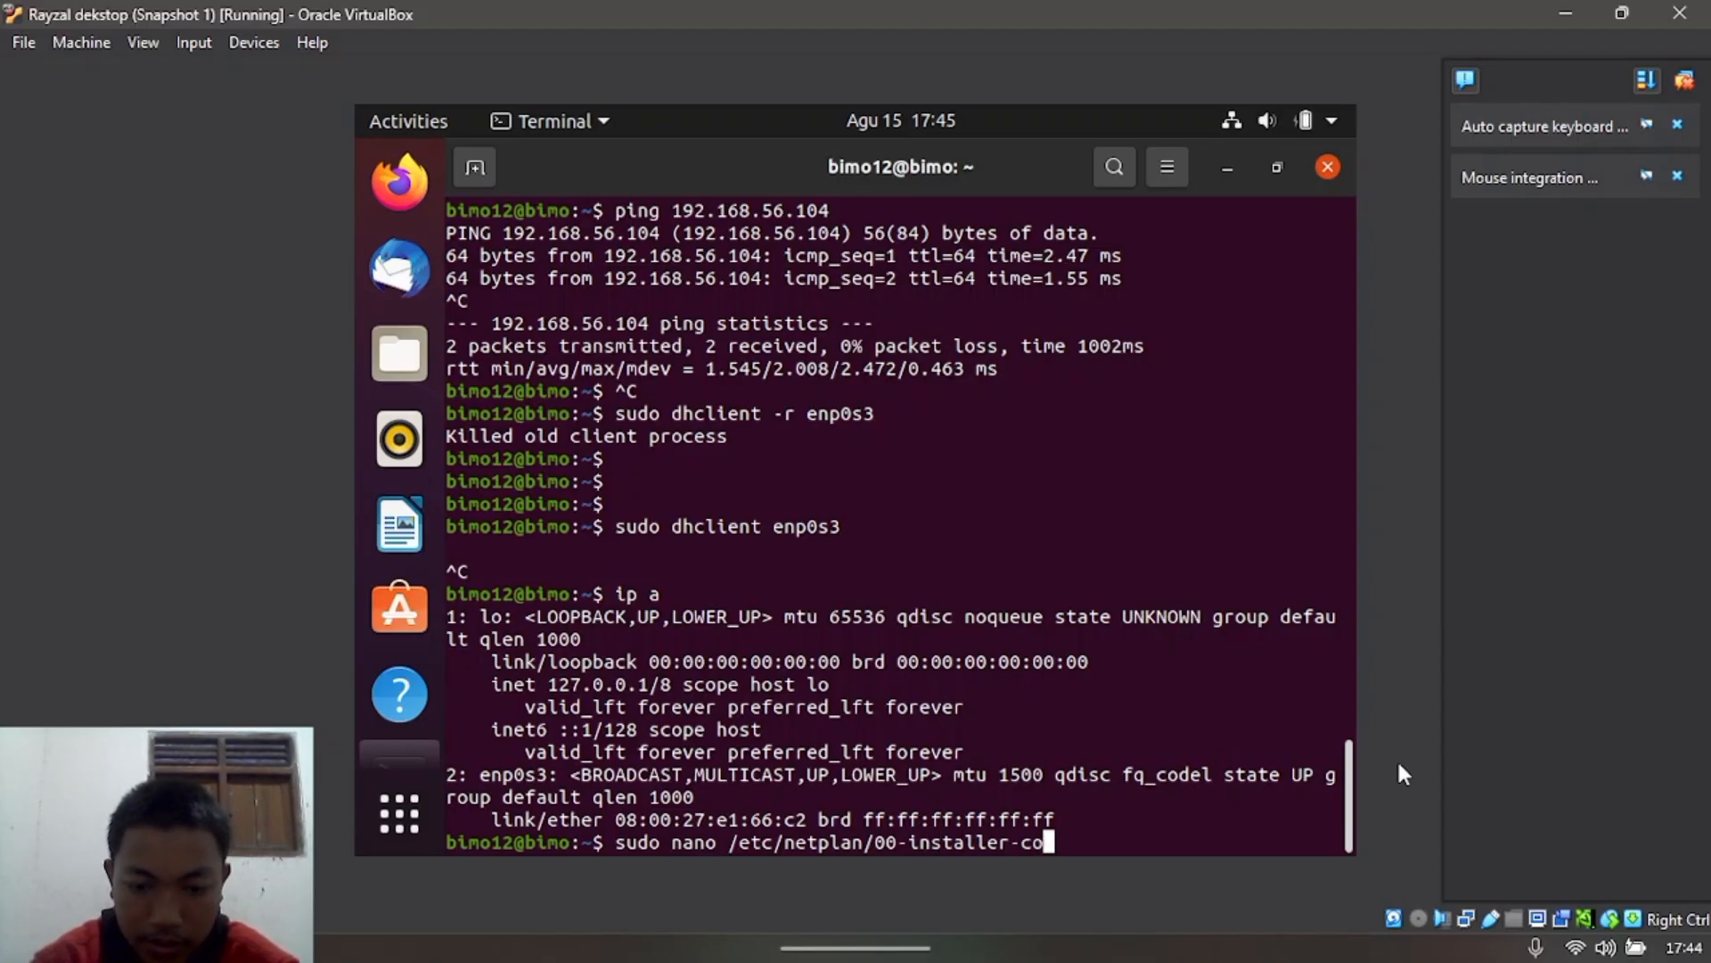
type("nfig.yaml")
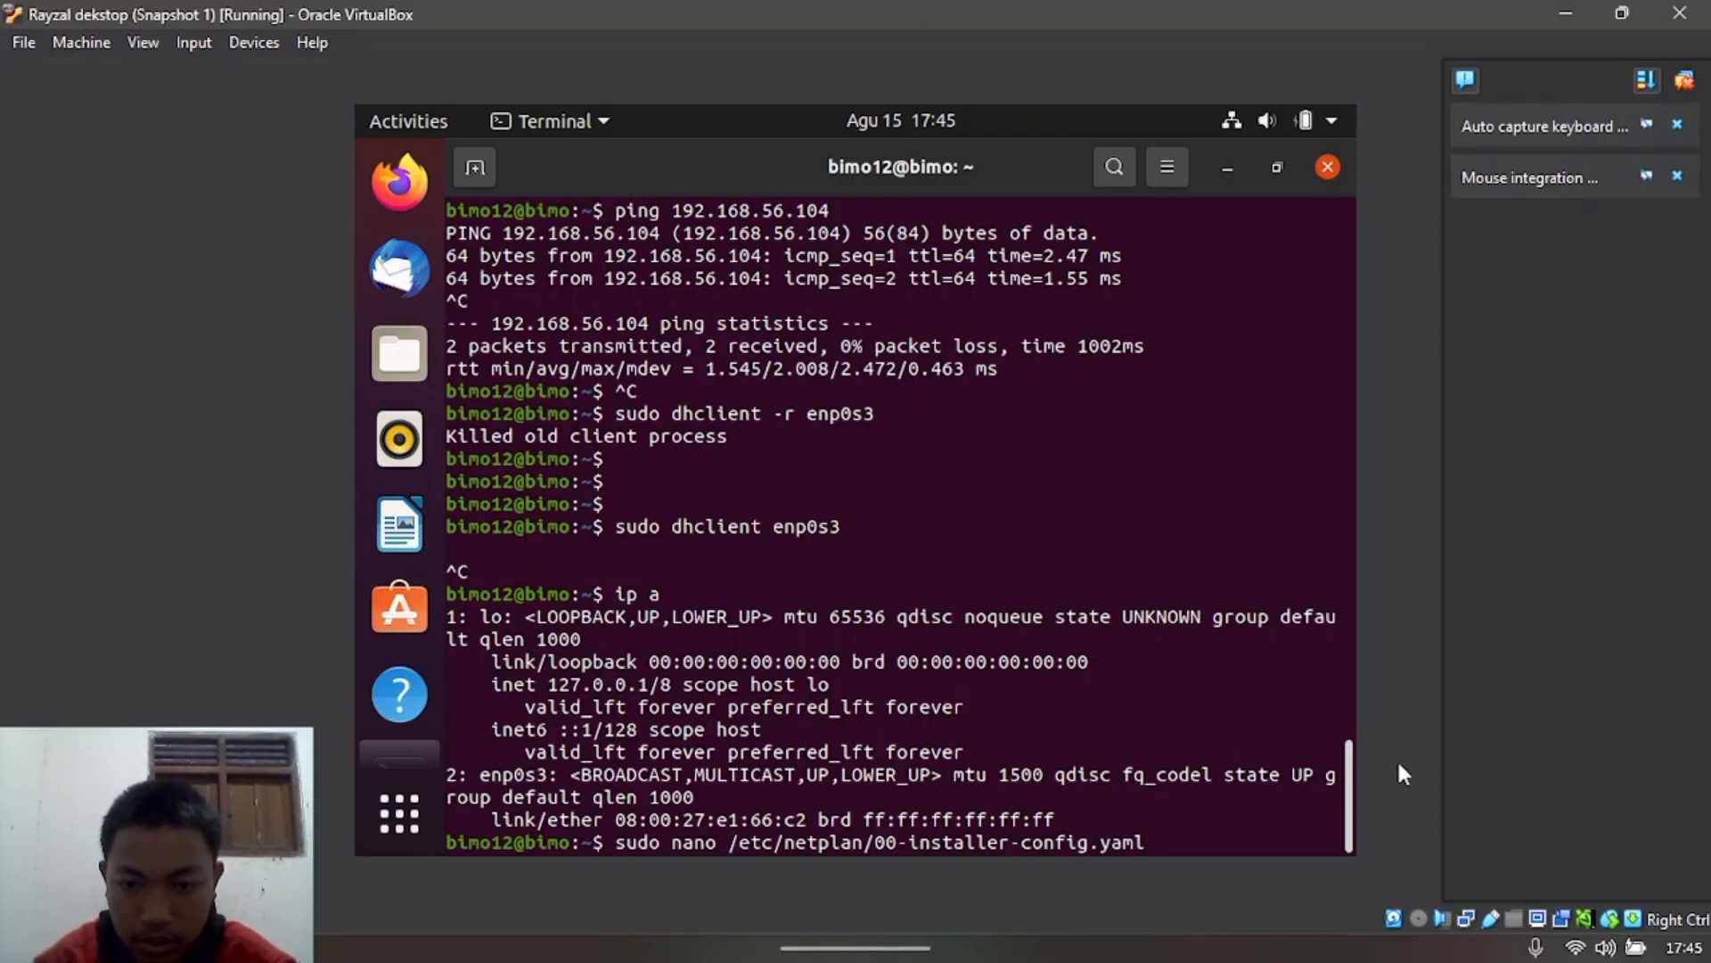
key("Return")
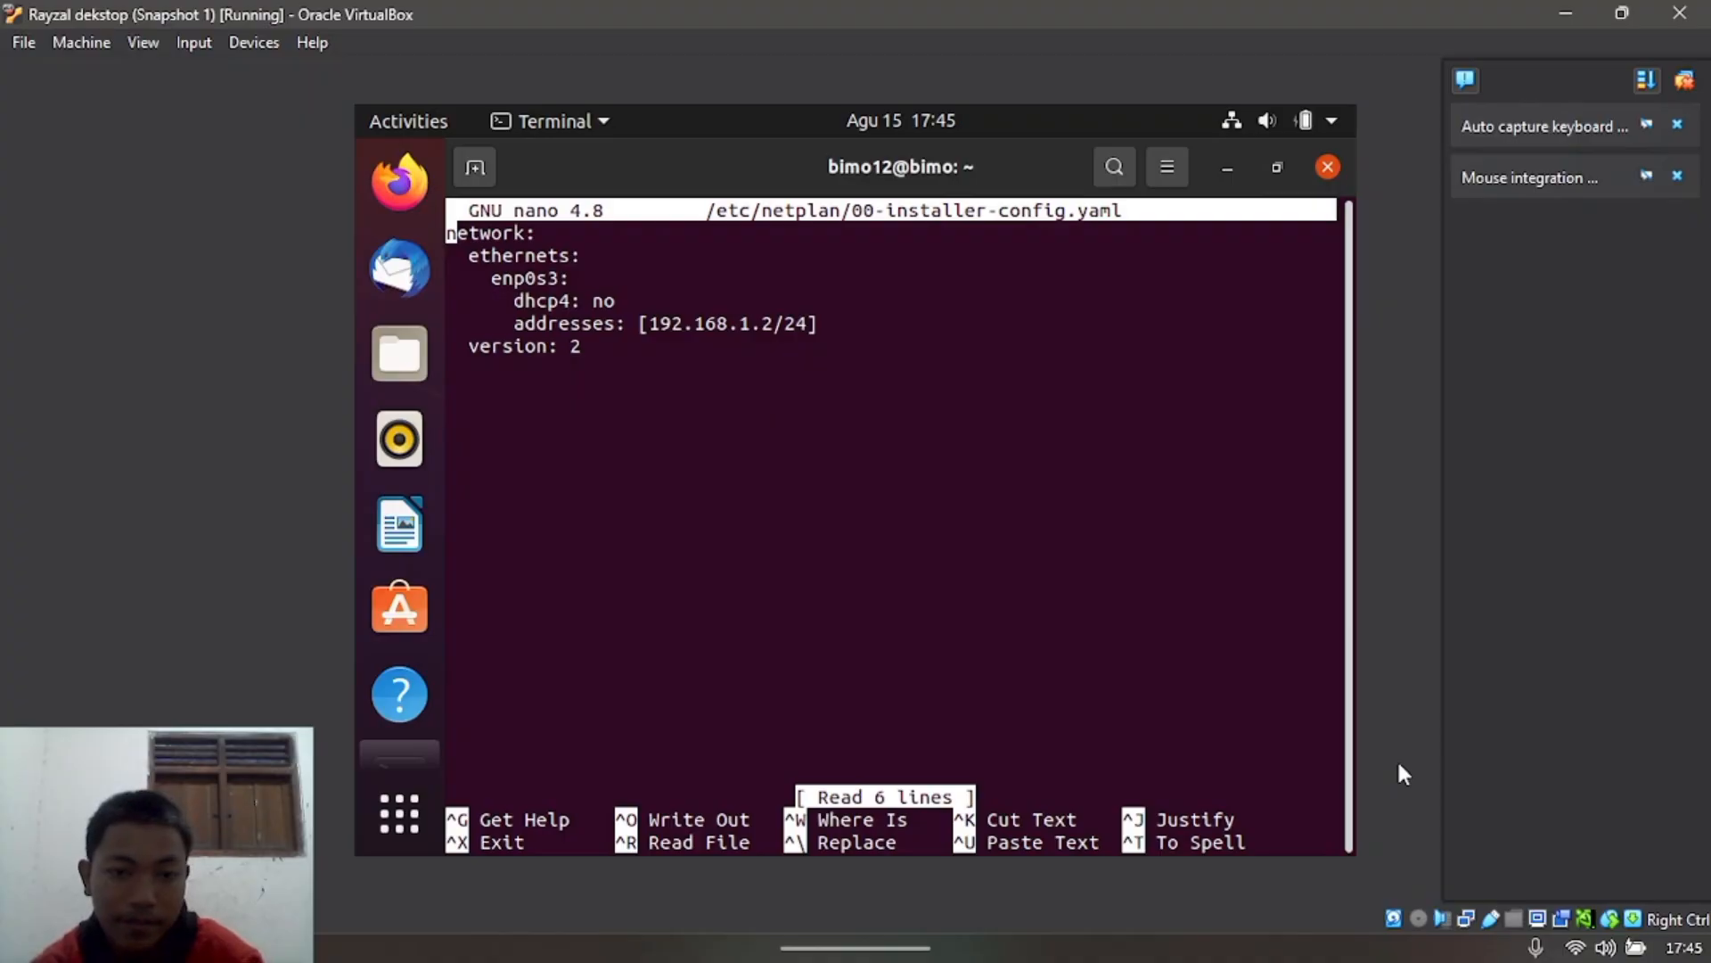
key("ctrl+x")
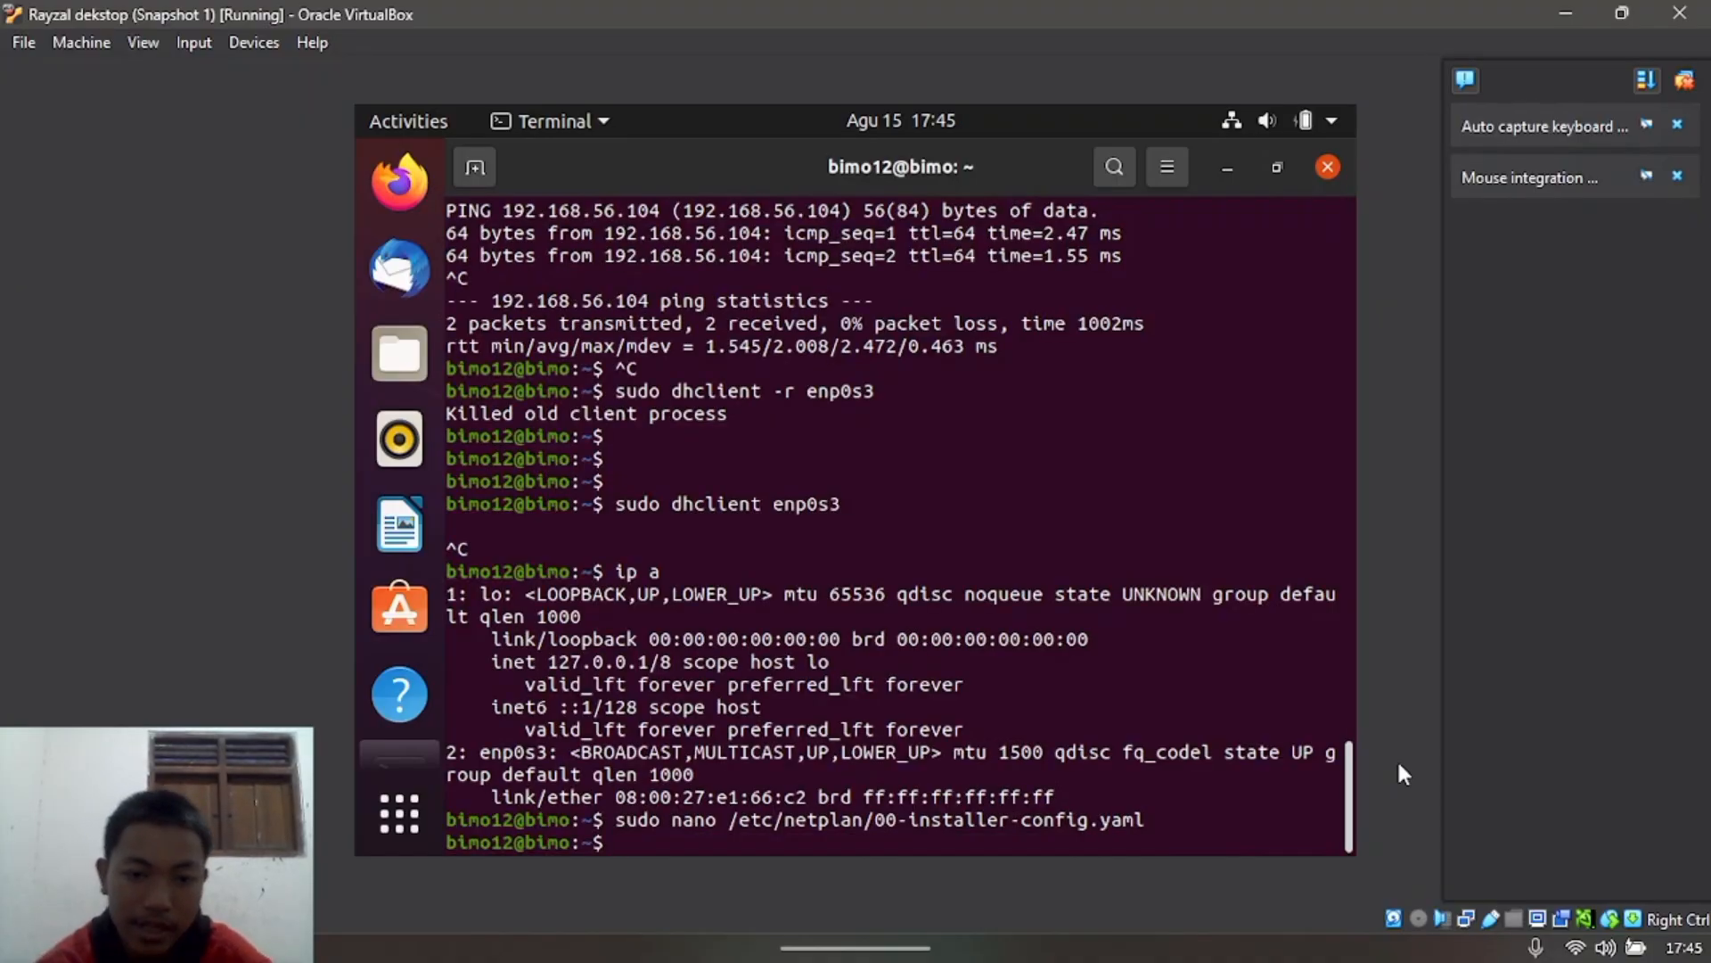
Step: Run sudo netplan apply and confirm with ip a that enp0s3 holds 192.168.1.2/24
type("sud")
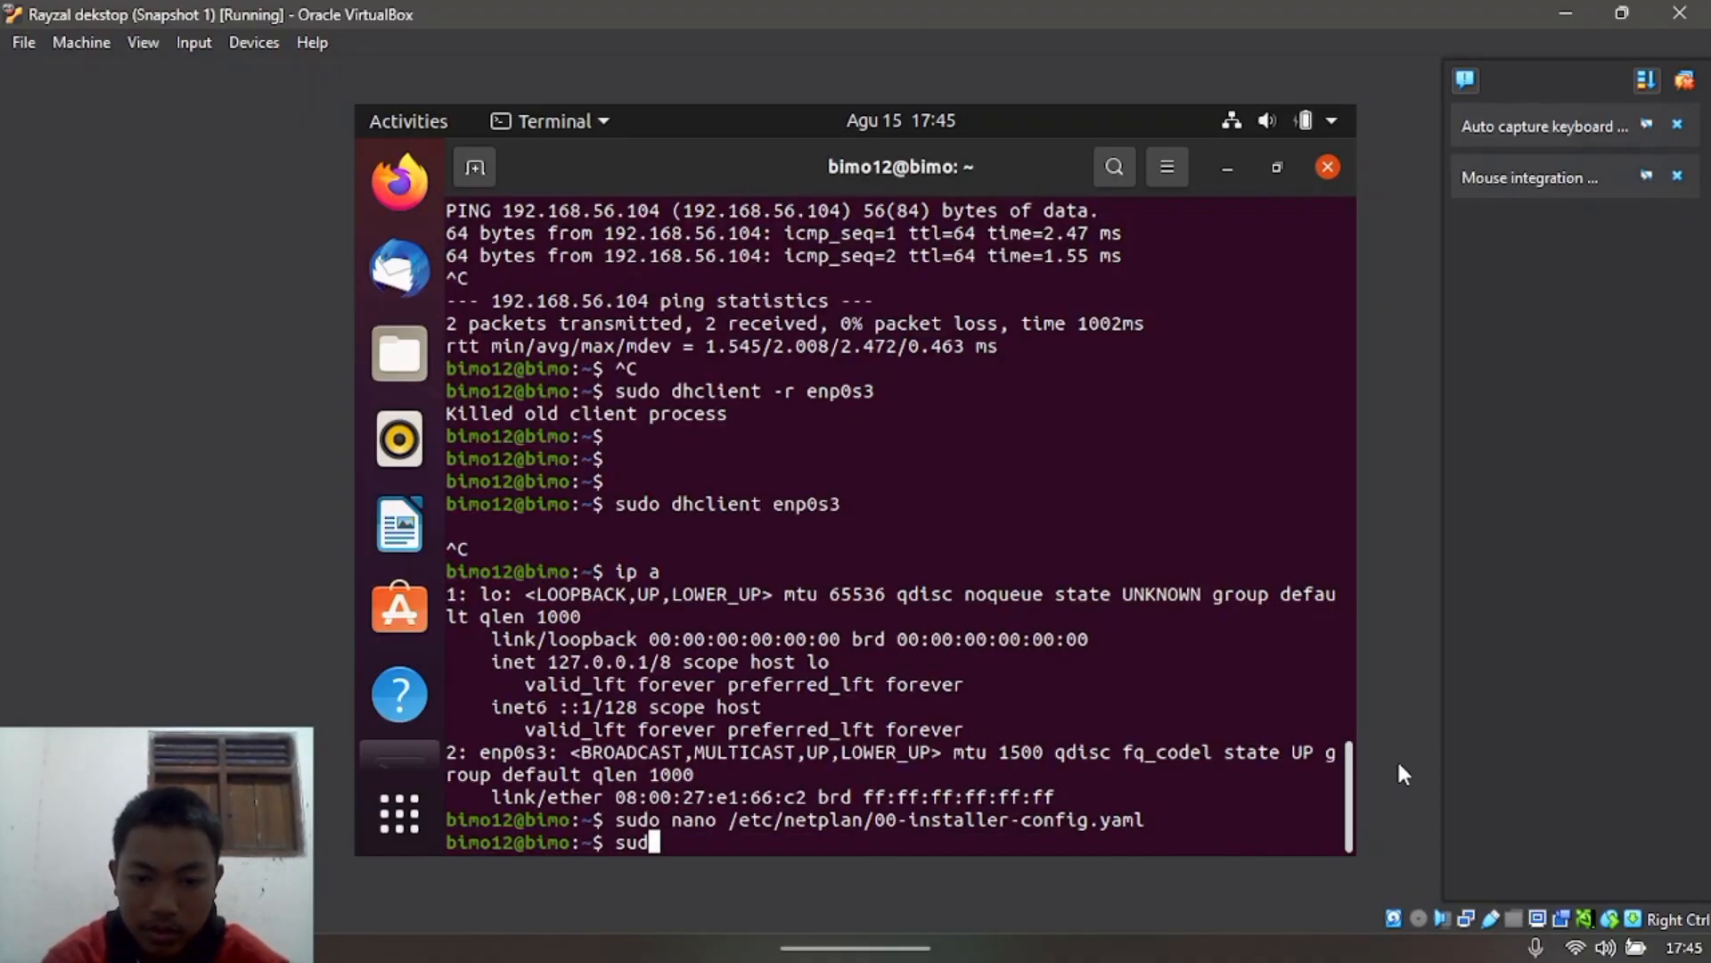
type("o netpla")
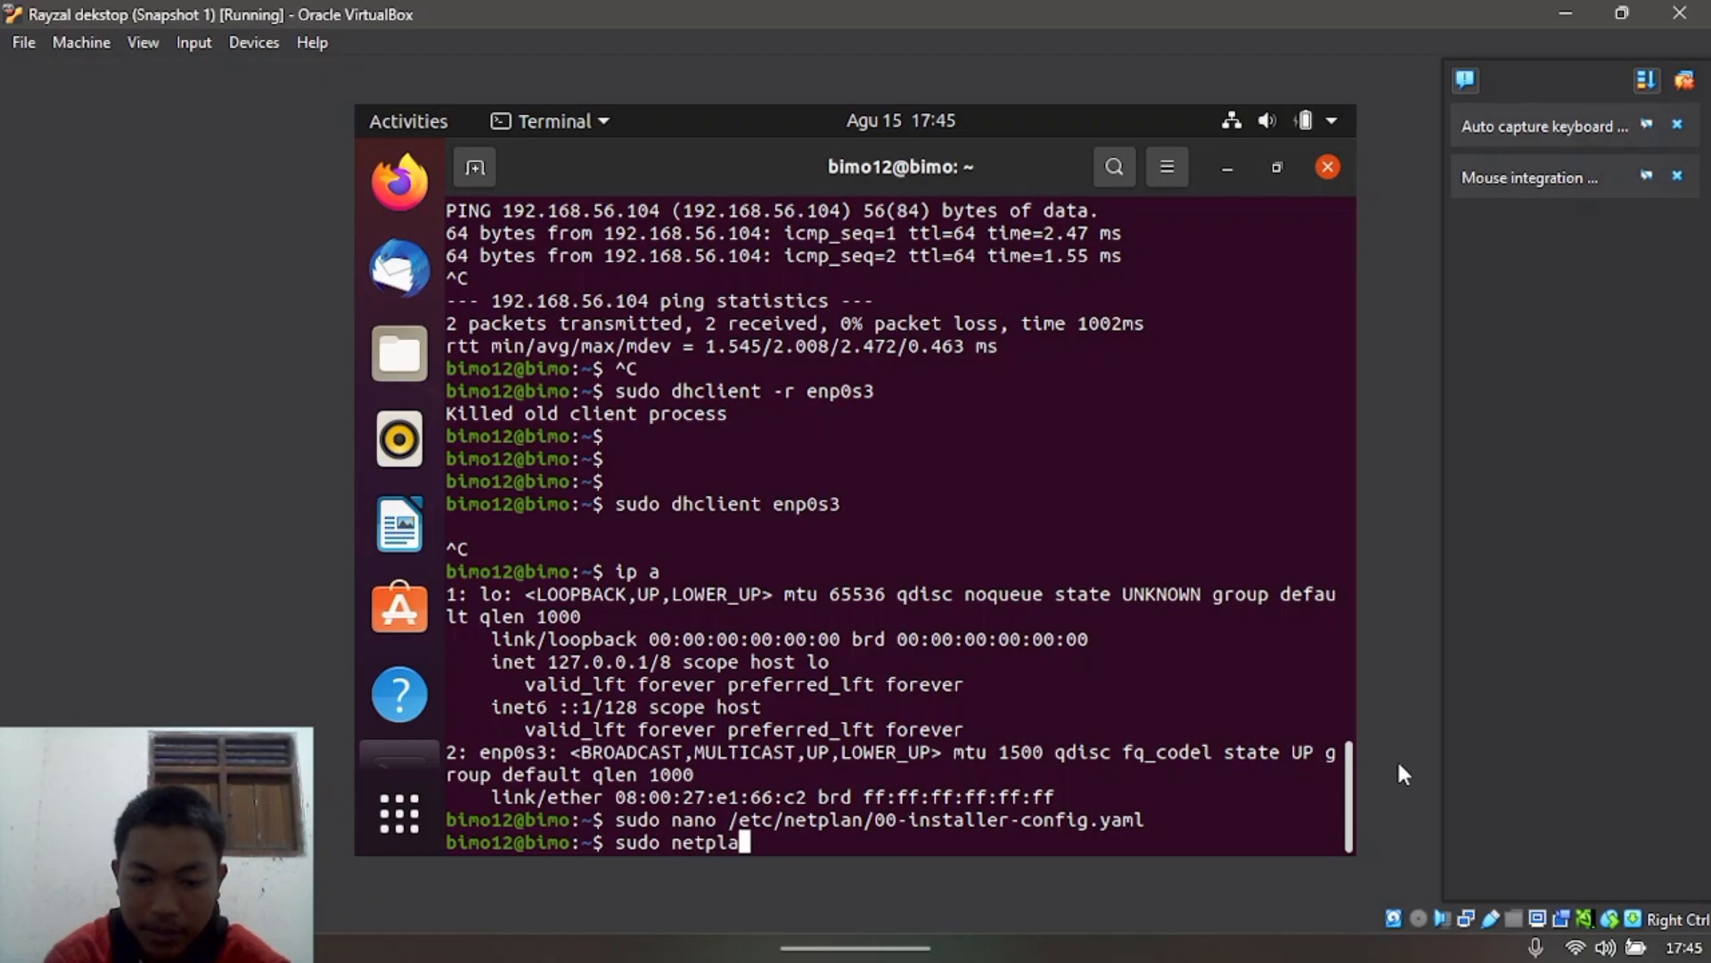
type("n apply")
key("Return")
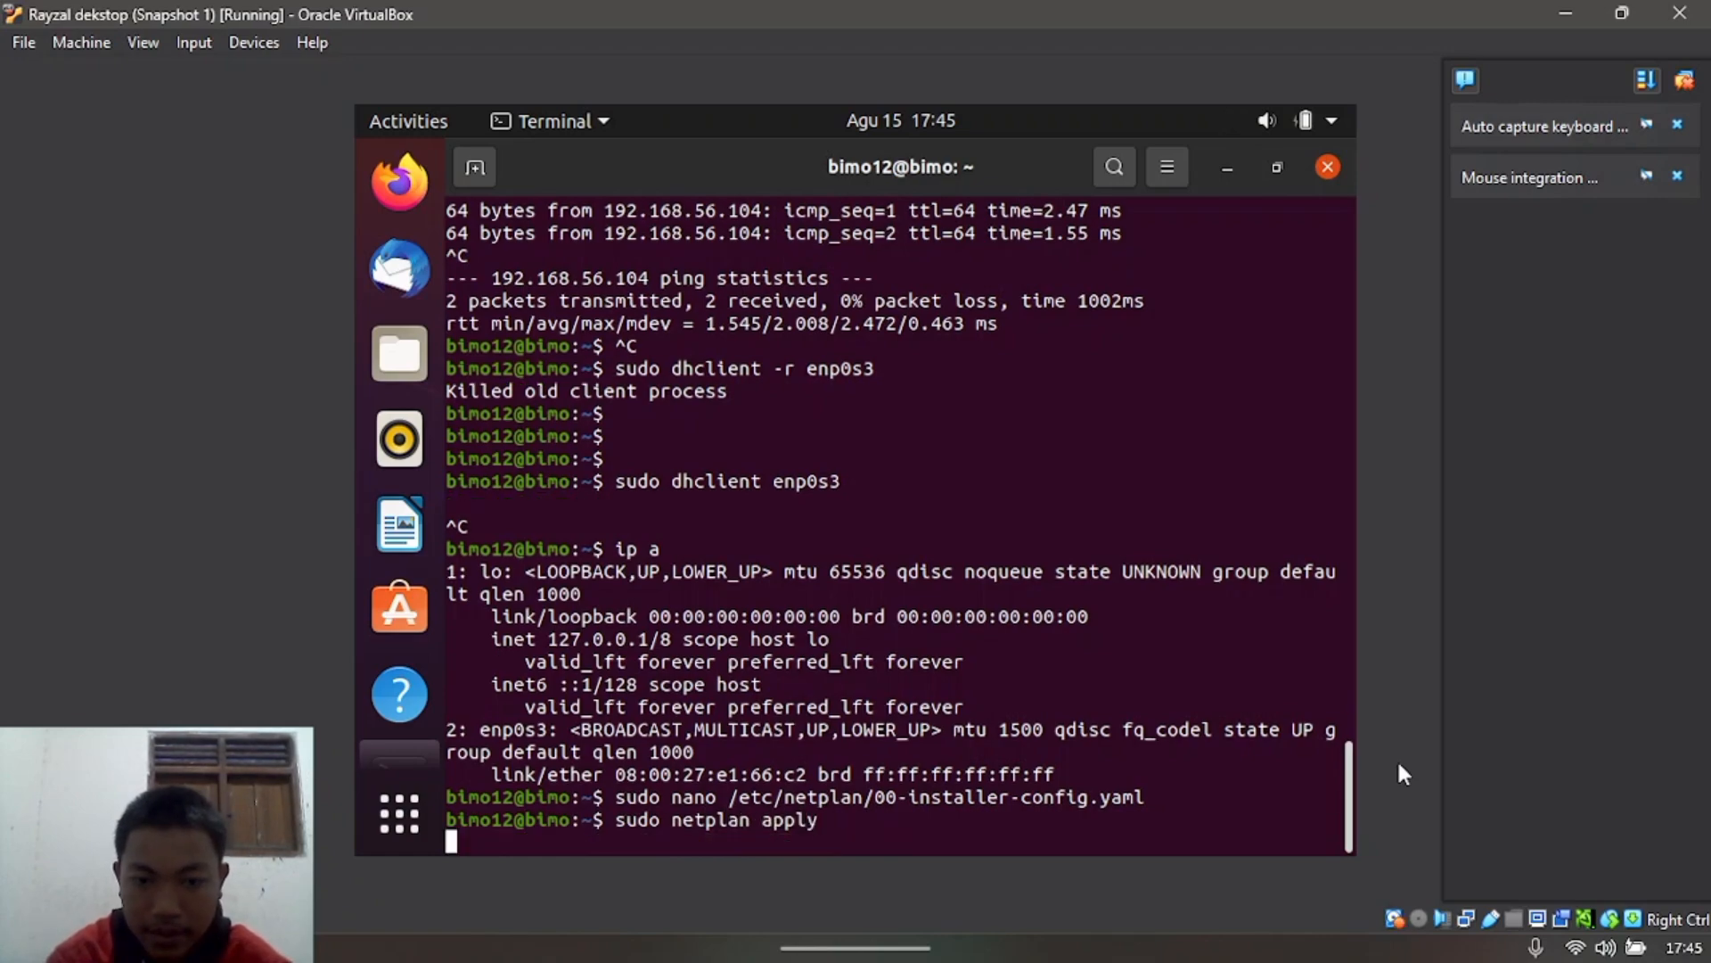
type("ip a")
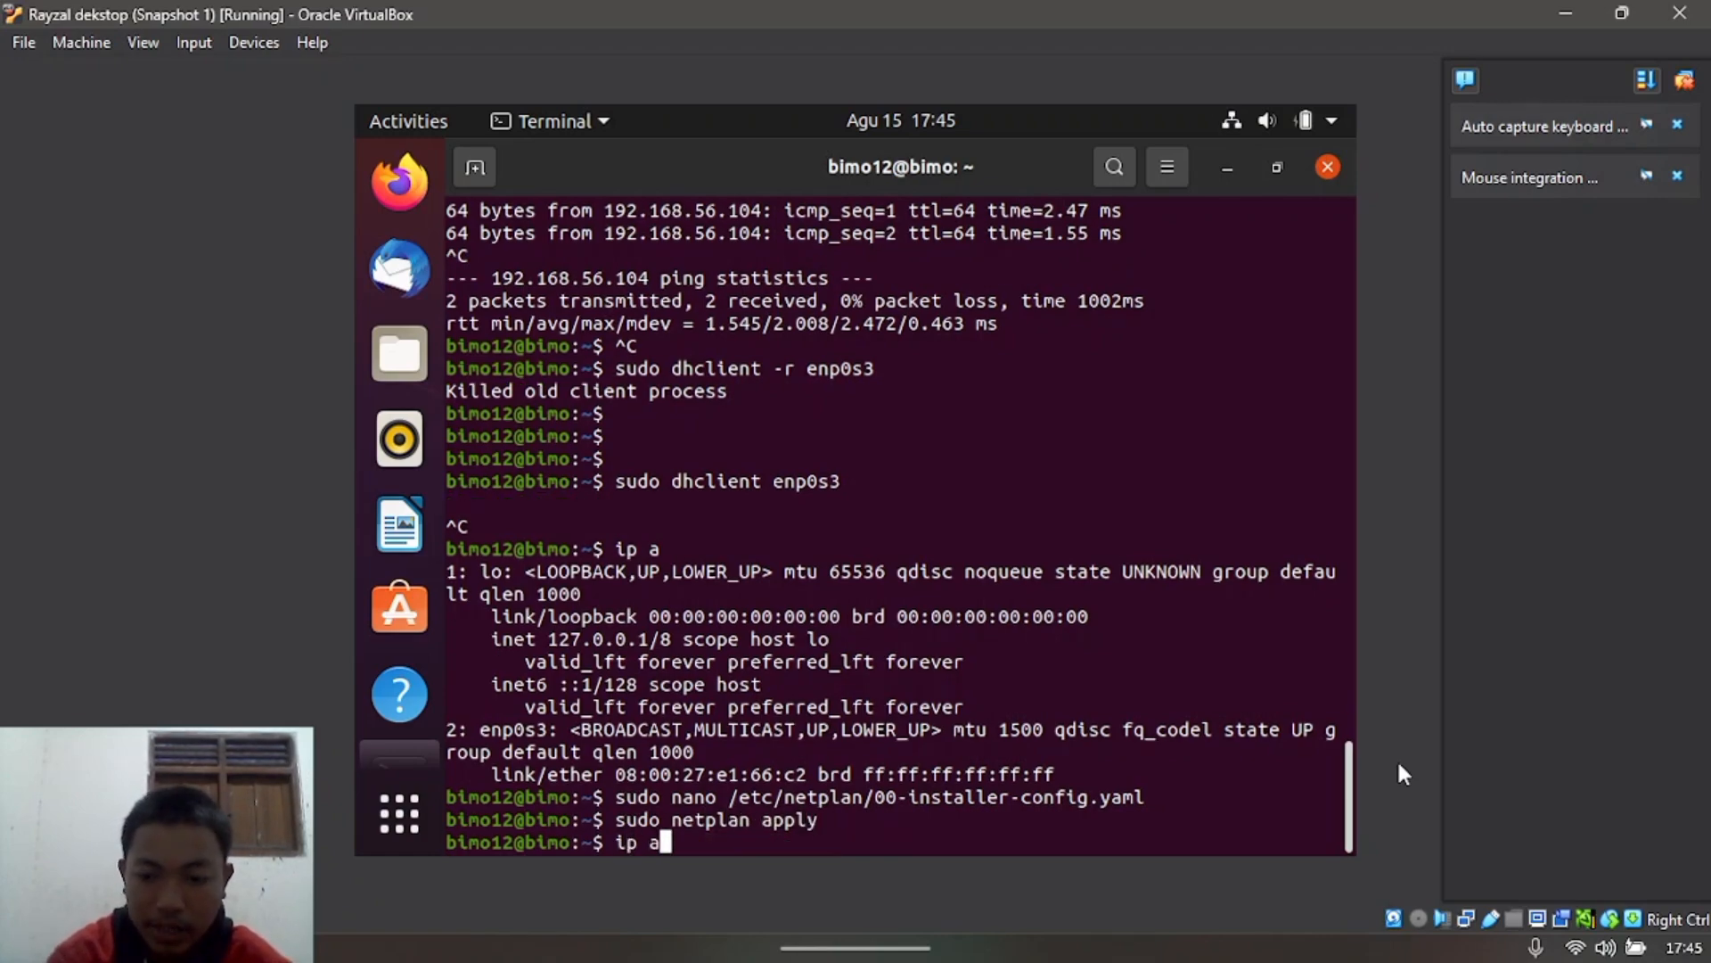
key("Return")
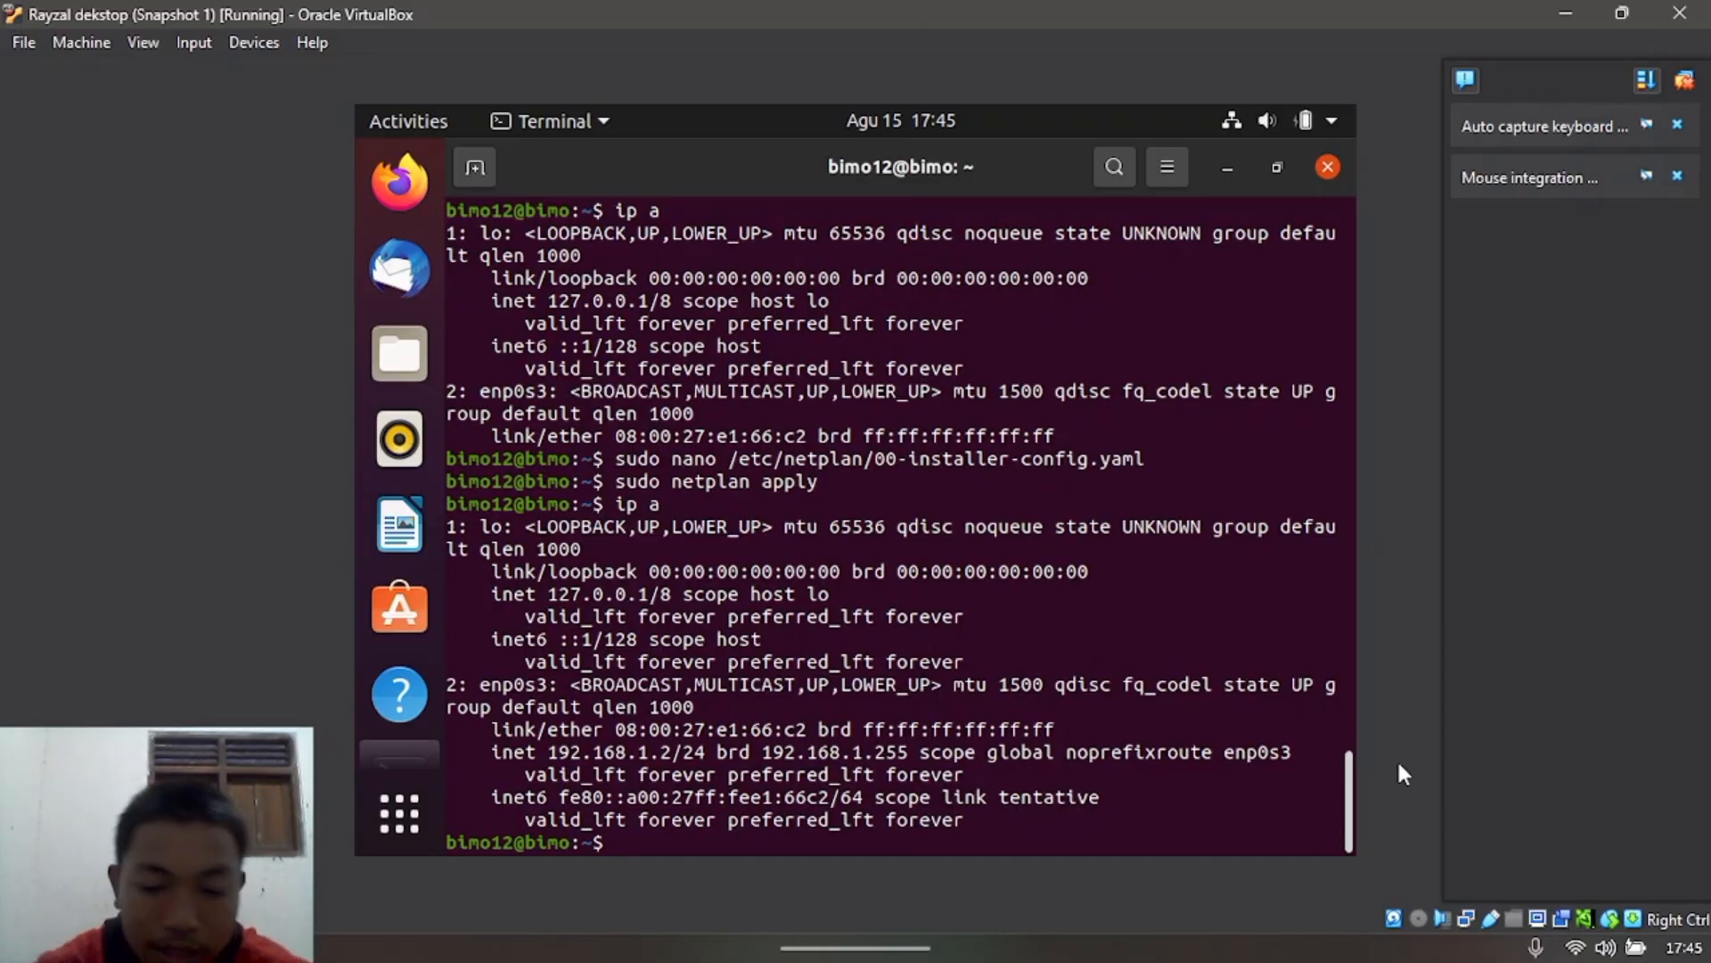
Step: Ping 192.168.1.1 and stop it, showing 5/5 replies with 0% packet loss
type("pi")
type("192.1")
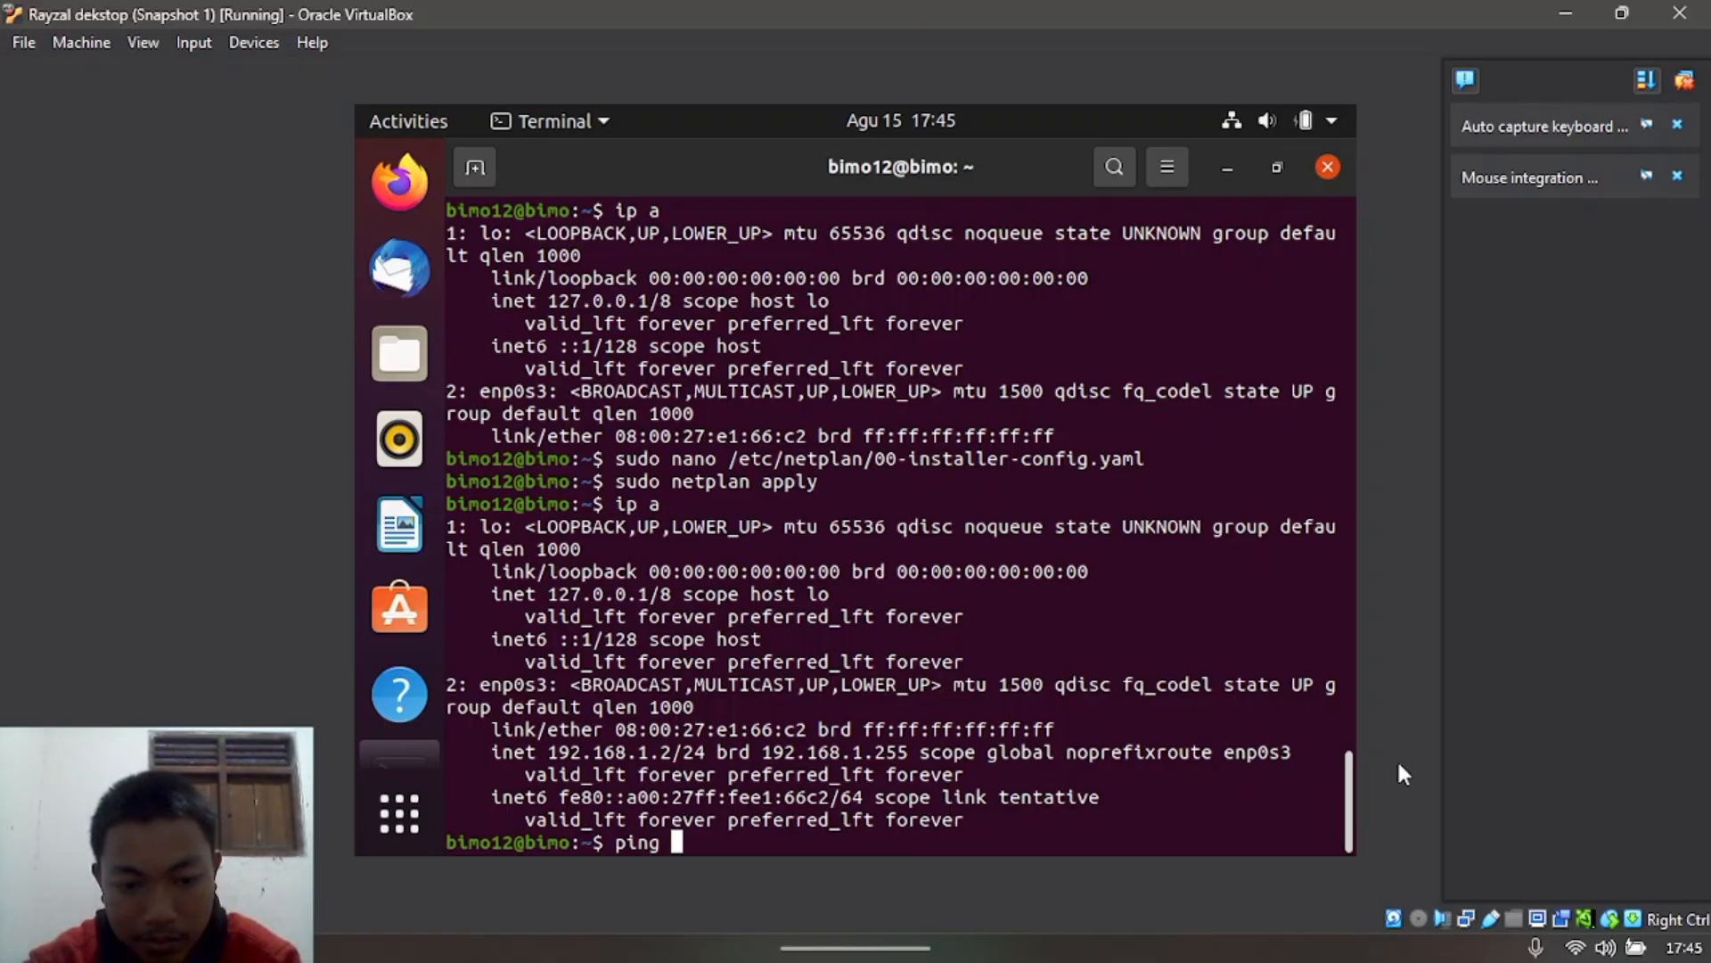
type("68.1.1")
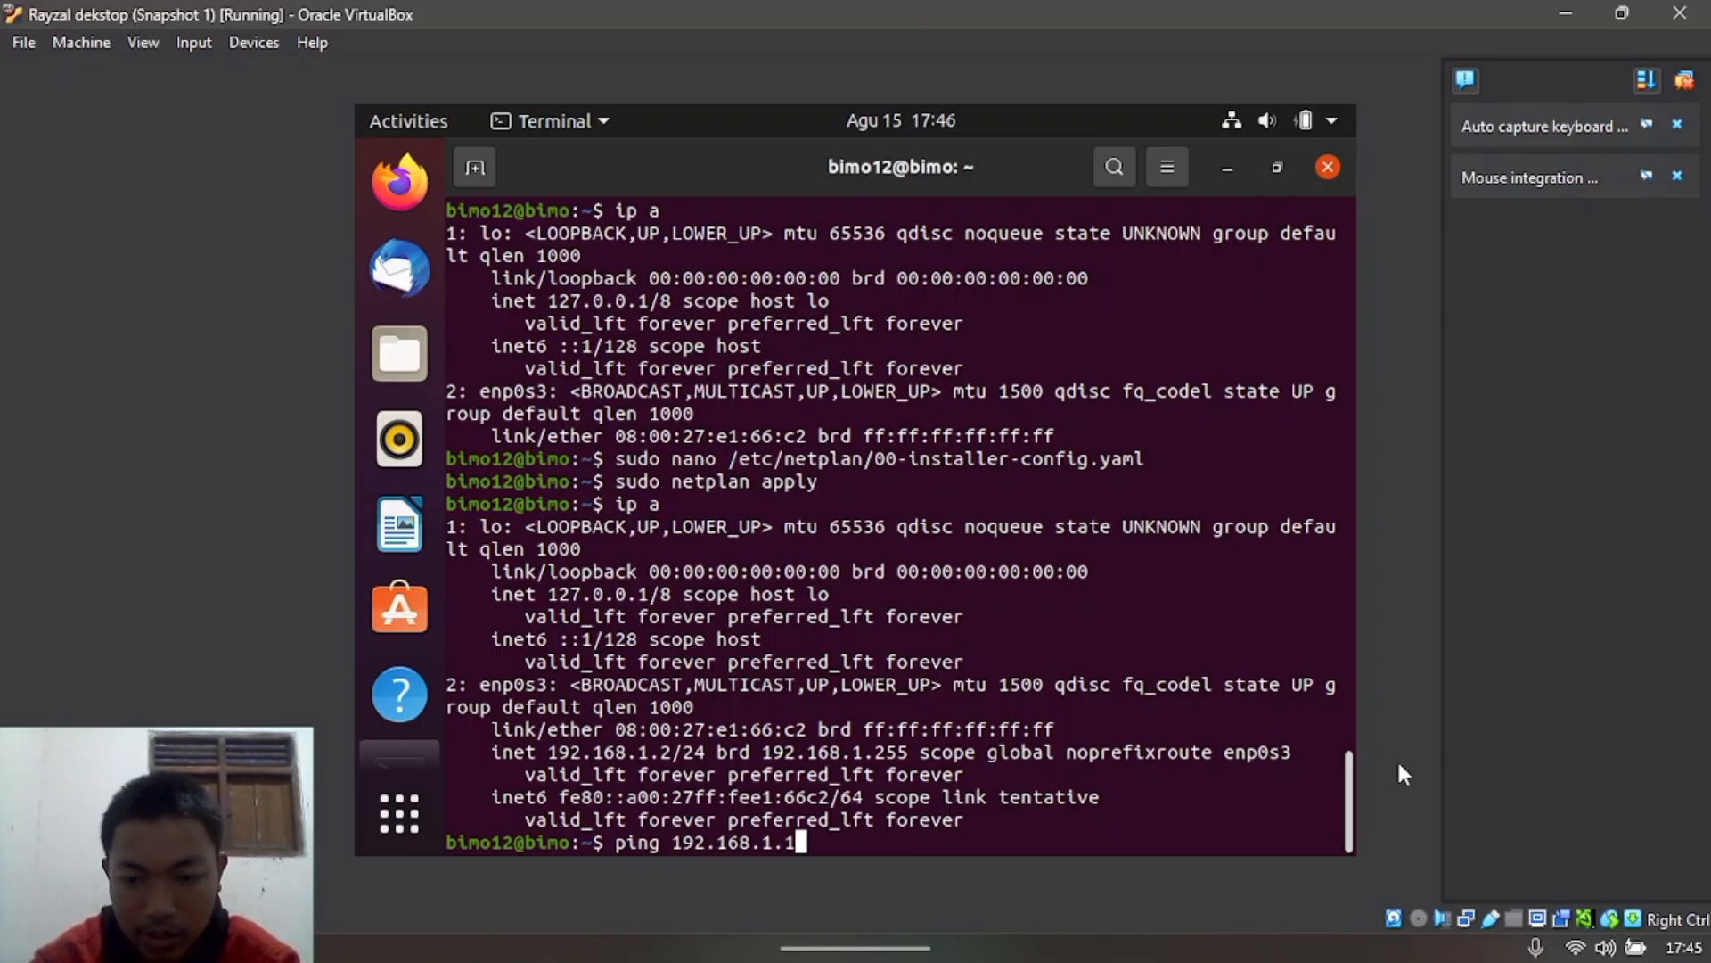
key("Return")
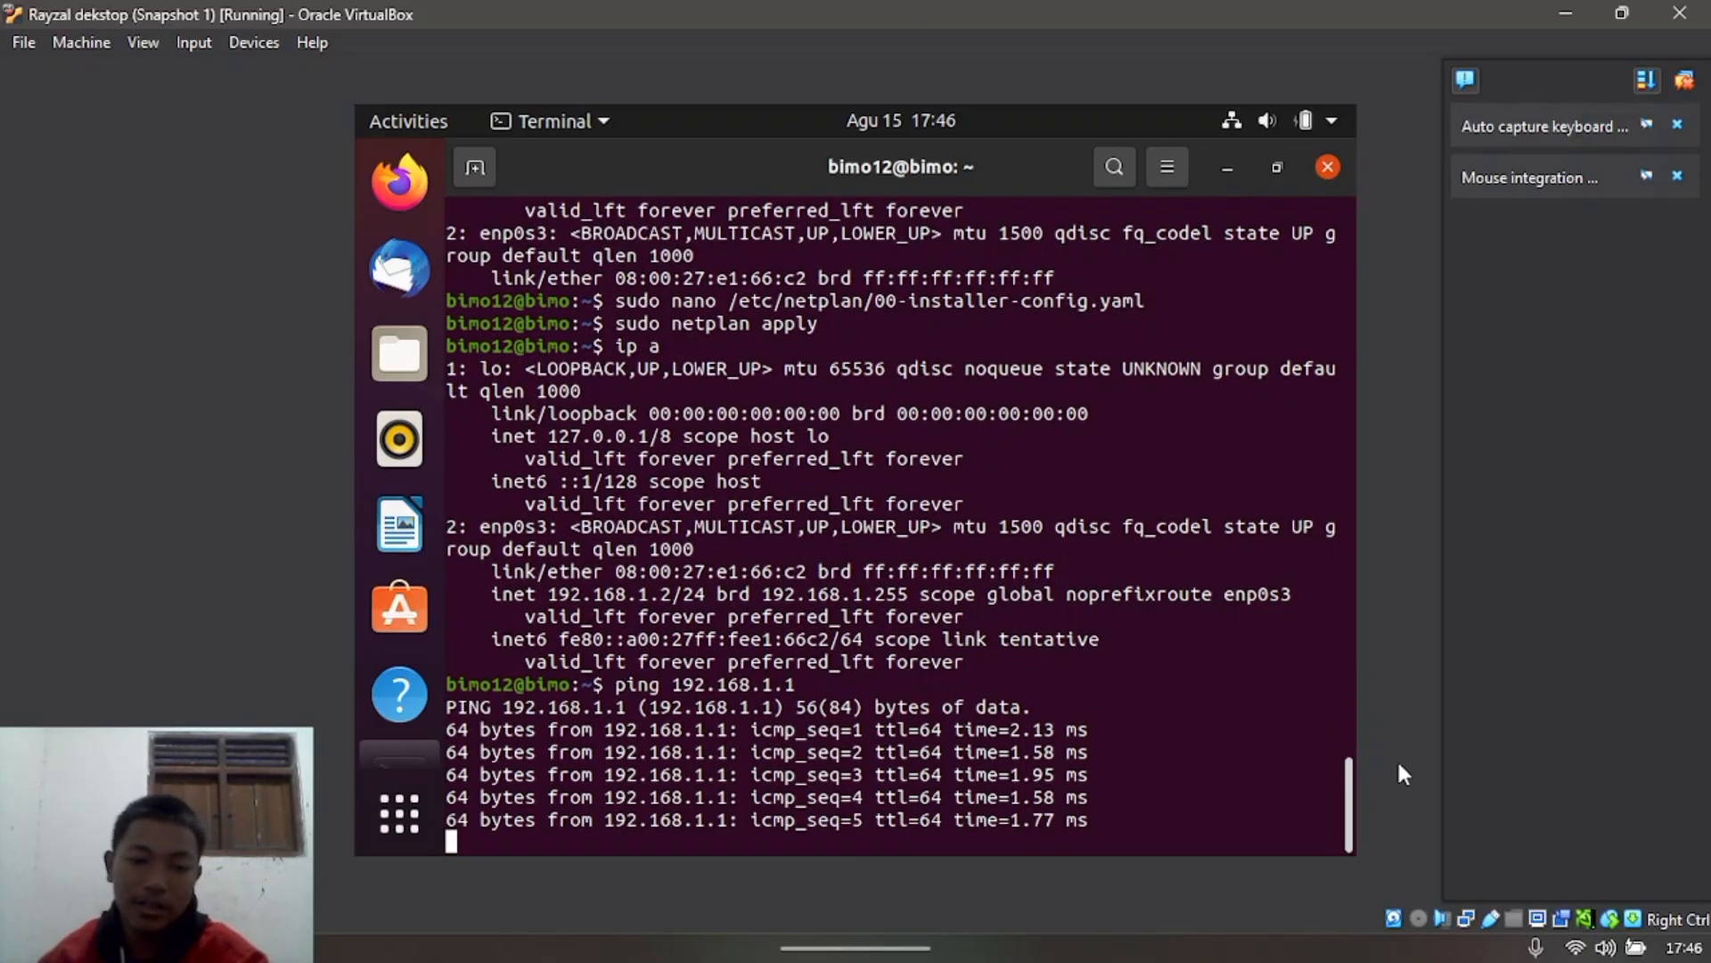
key("ctrl+c")
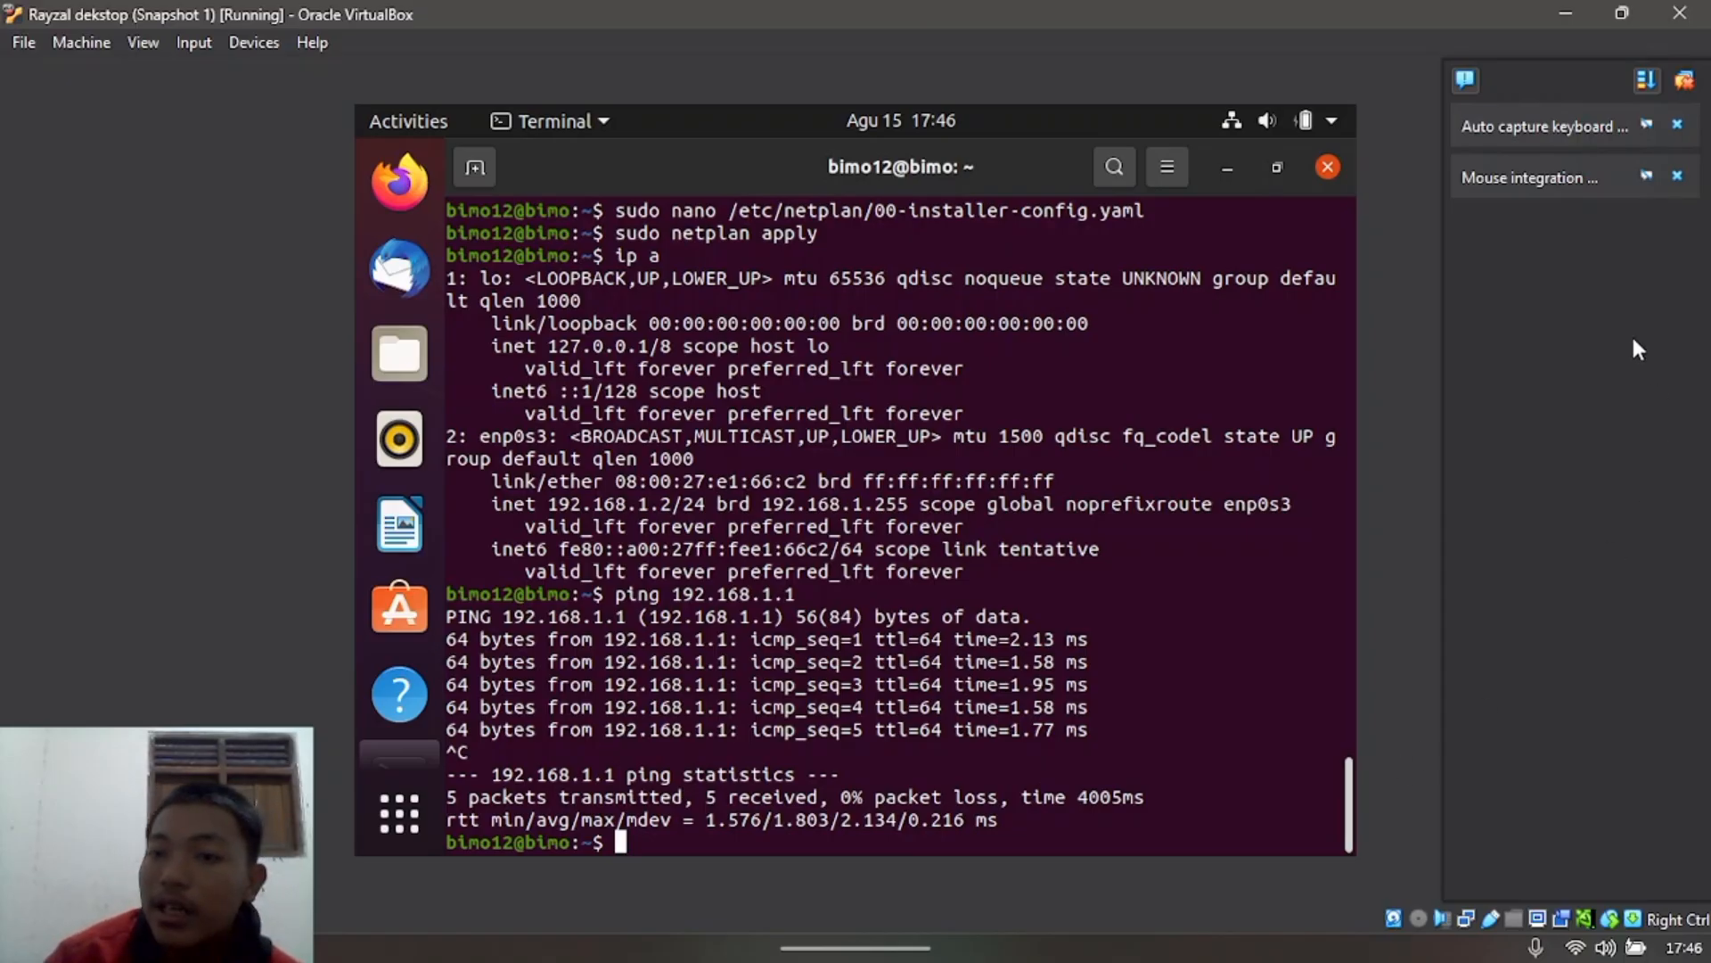
Step: From the 192.168.1.1 VM, ping 192.168.1.2 for 4/4 replies with 0% loss, then minimize it
left_click(1565, 13)
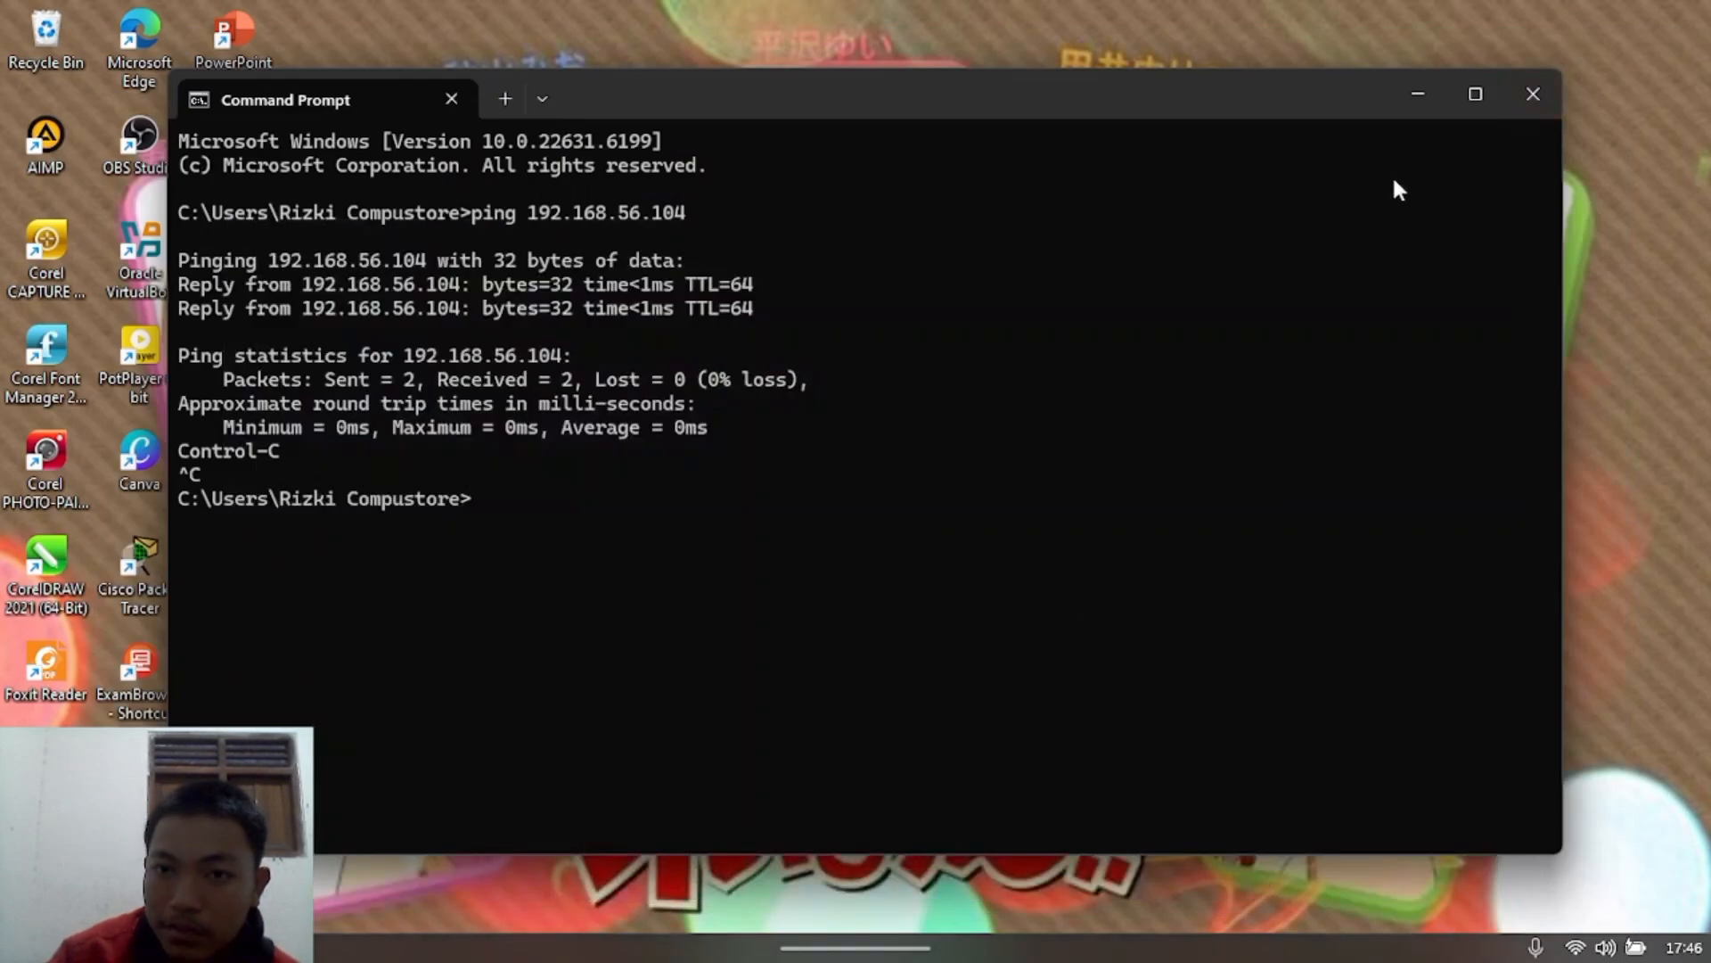
left_click(1419, 93)
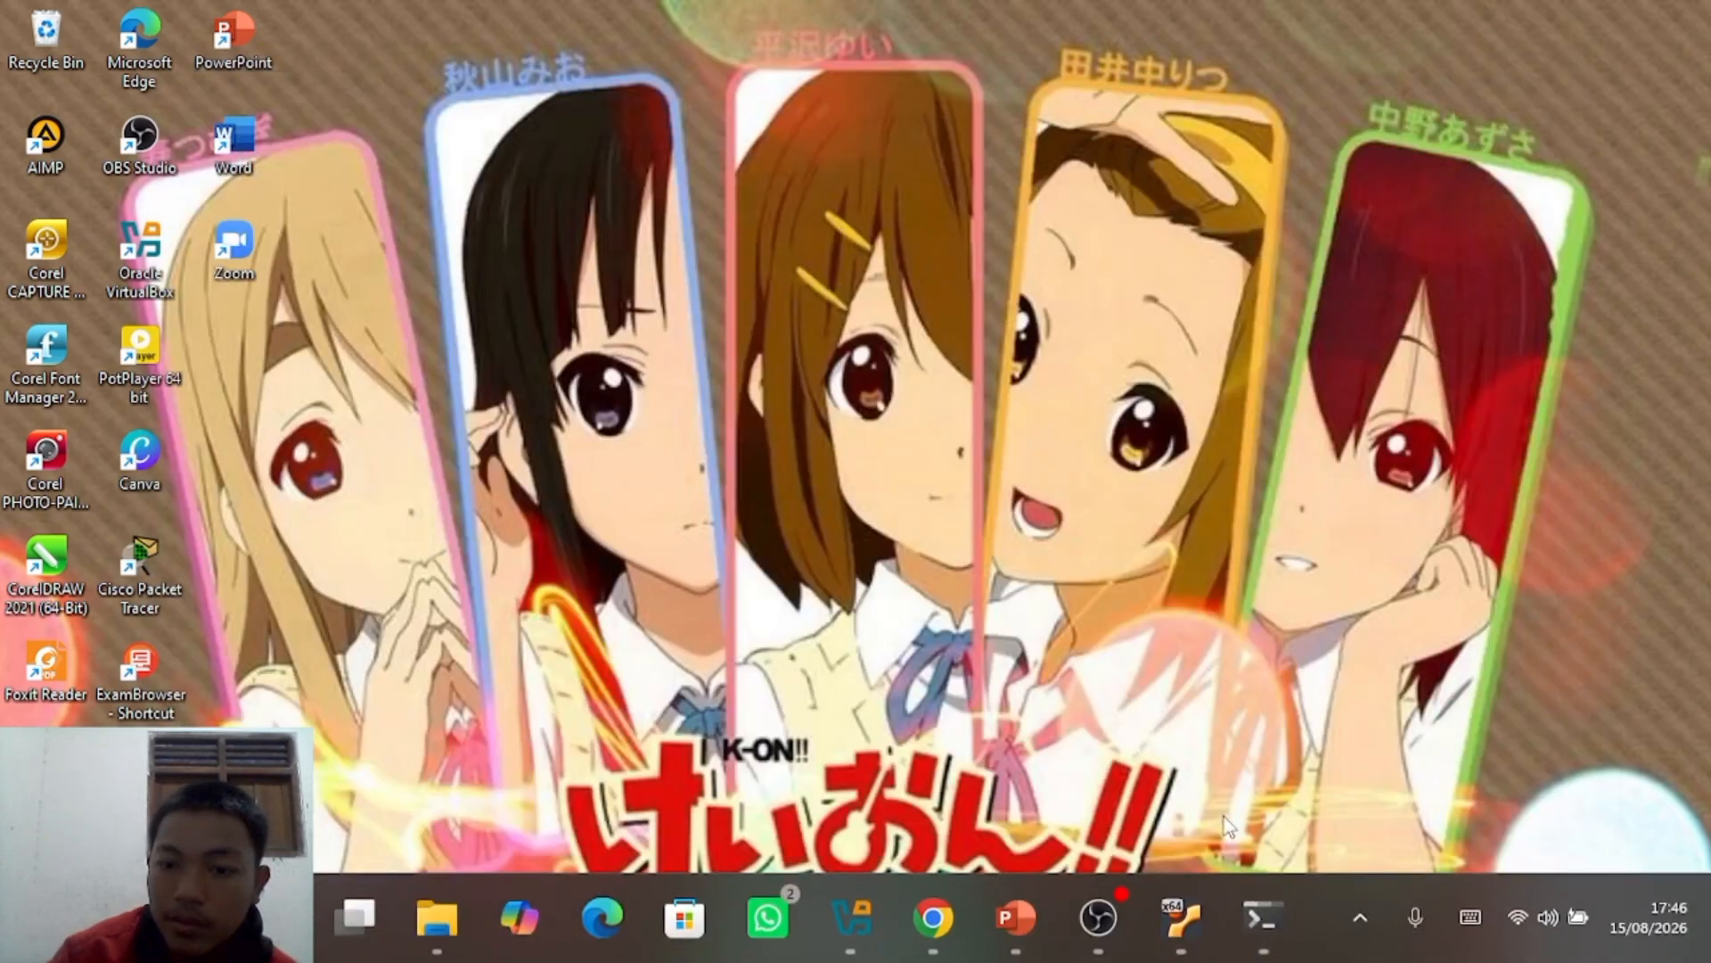
mouse_move(1195, 879)
left_click(1103, 804)
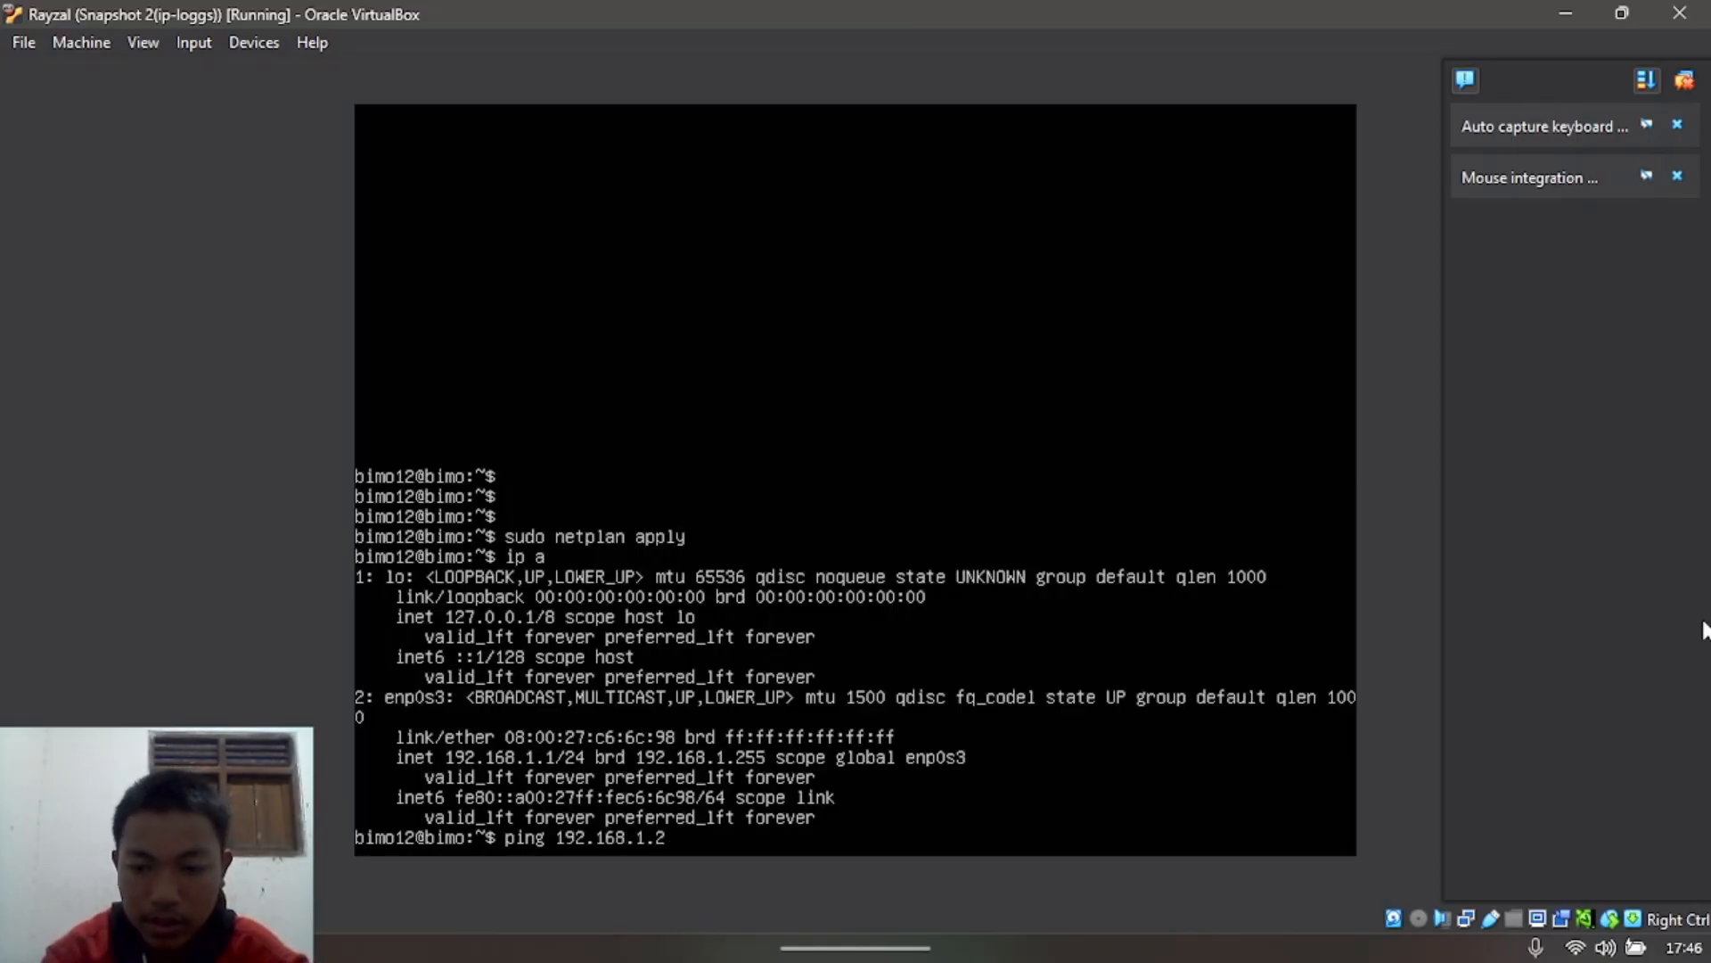
key("Return")
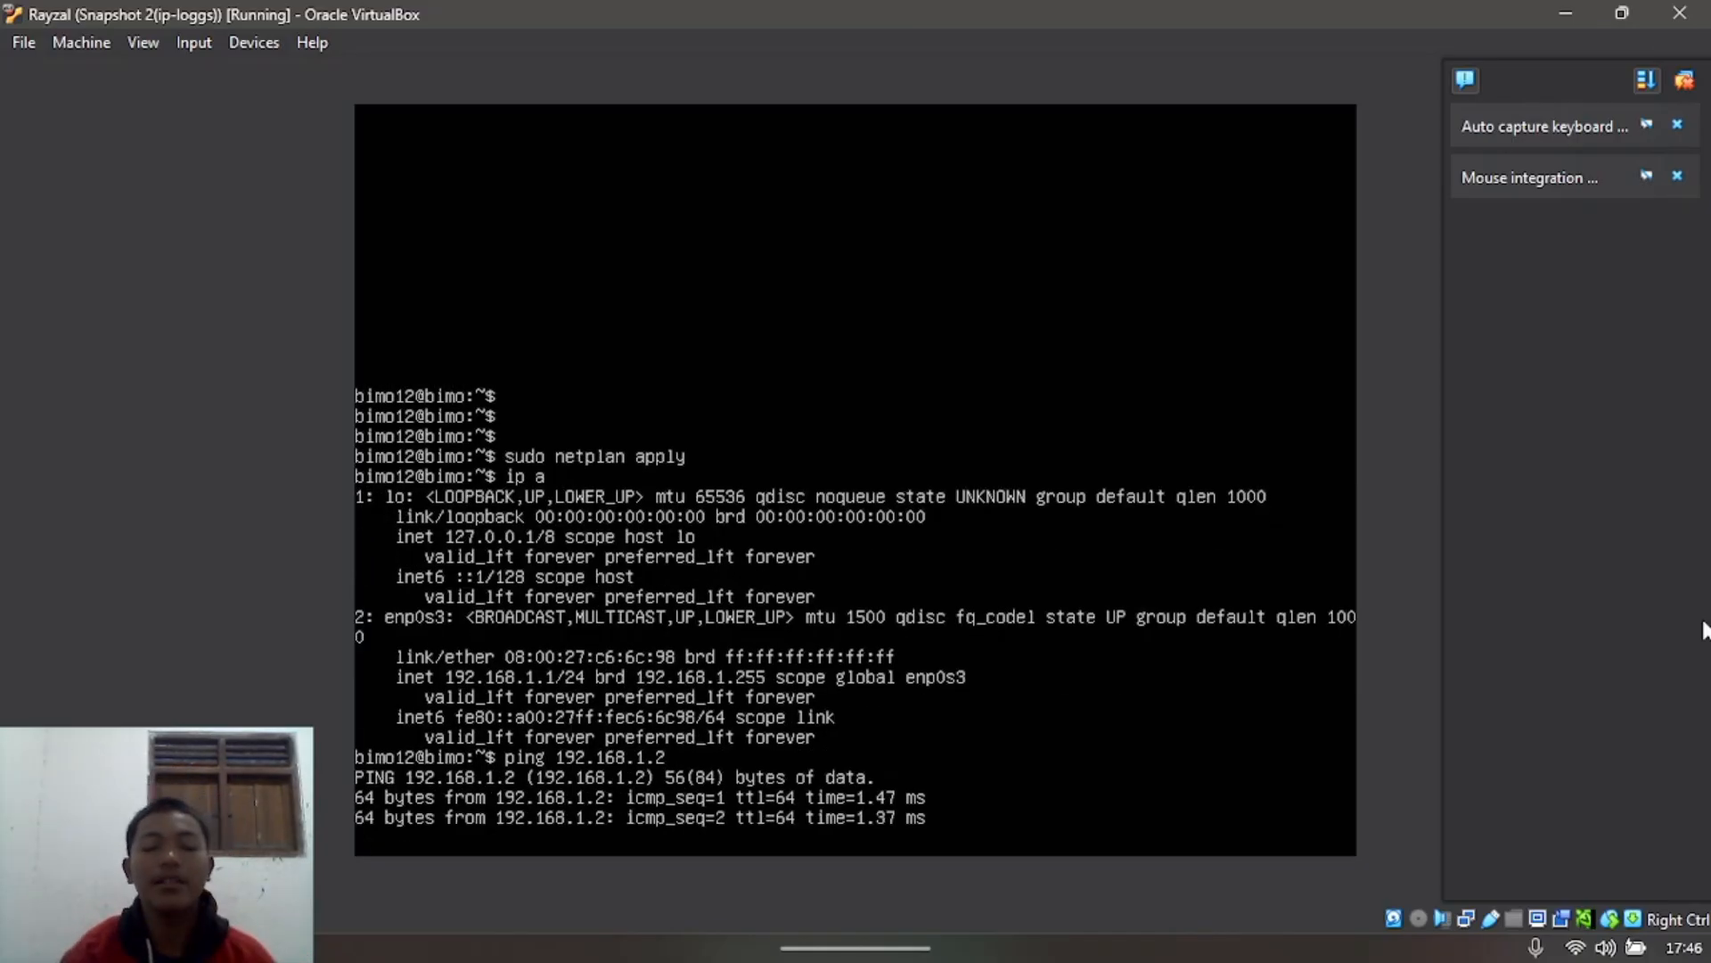
key("ctrl+c")
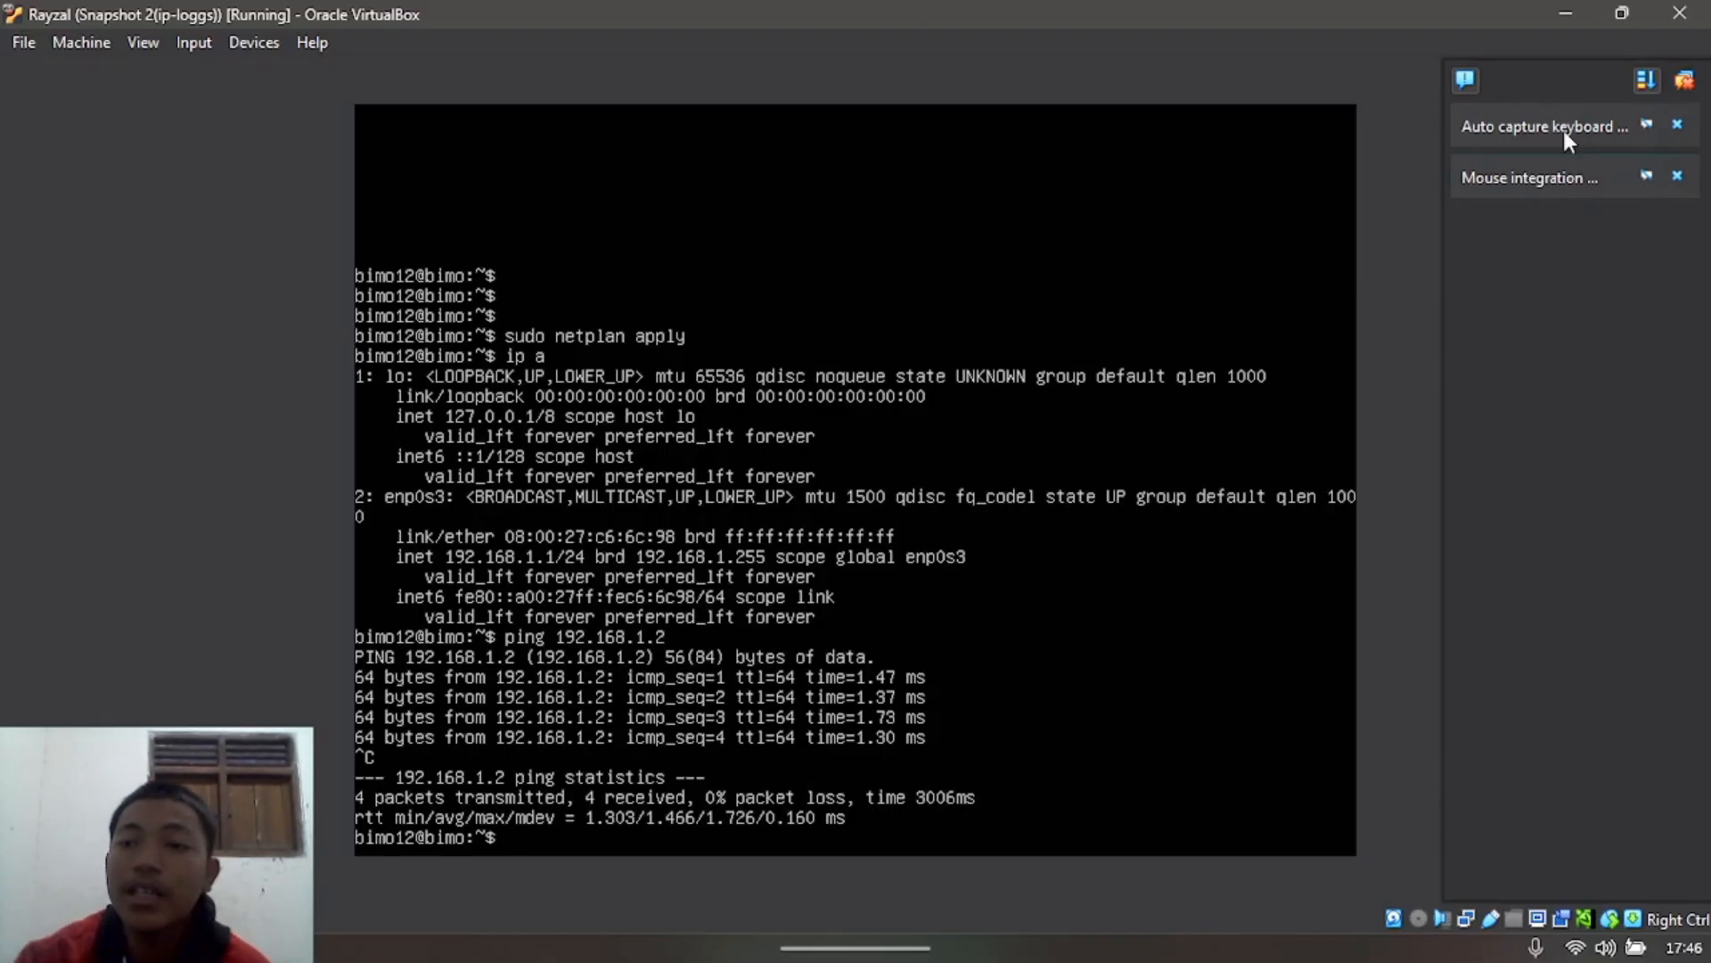
left_click(1560, 13)
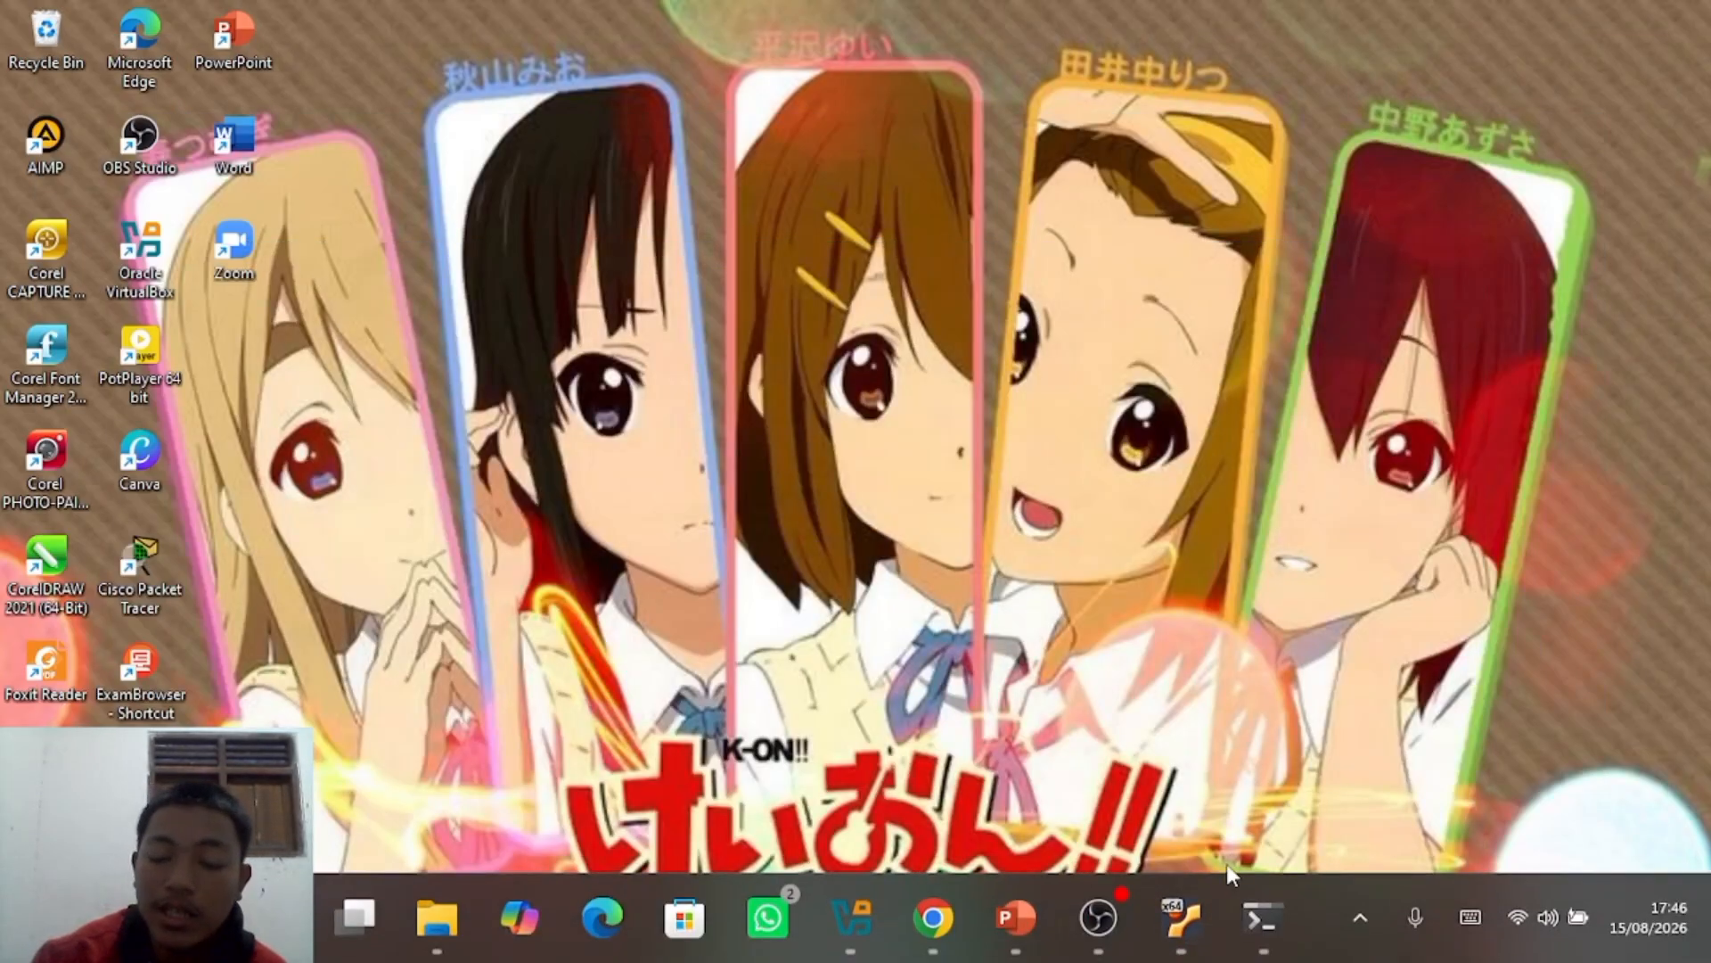
Step: Bring up the Mode Adapter Jaringan Virtual Machine deck and go to slide 3 on NAT mode
left_click(1007, 920)
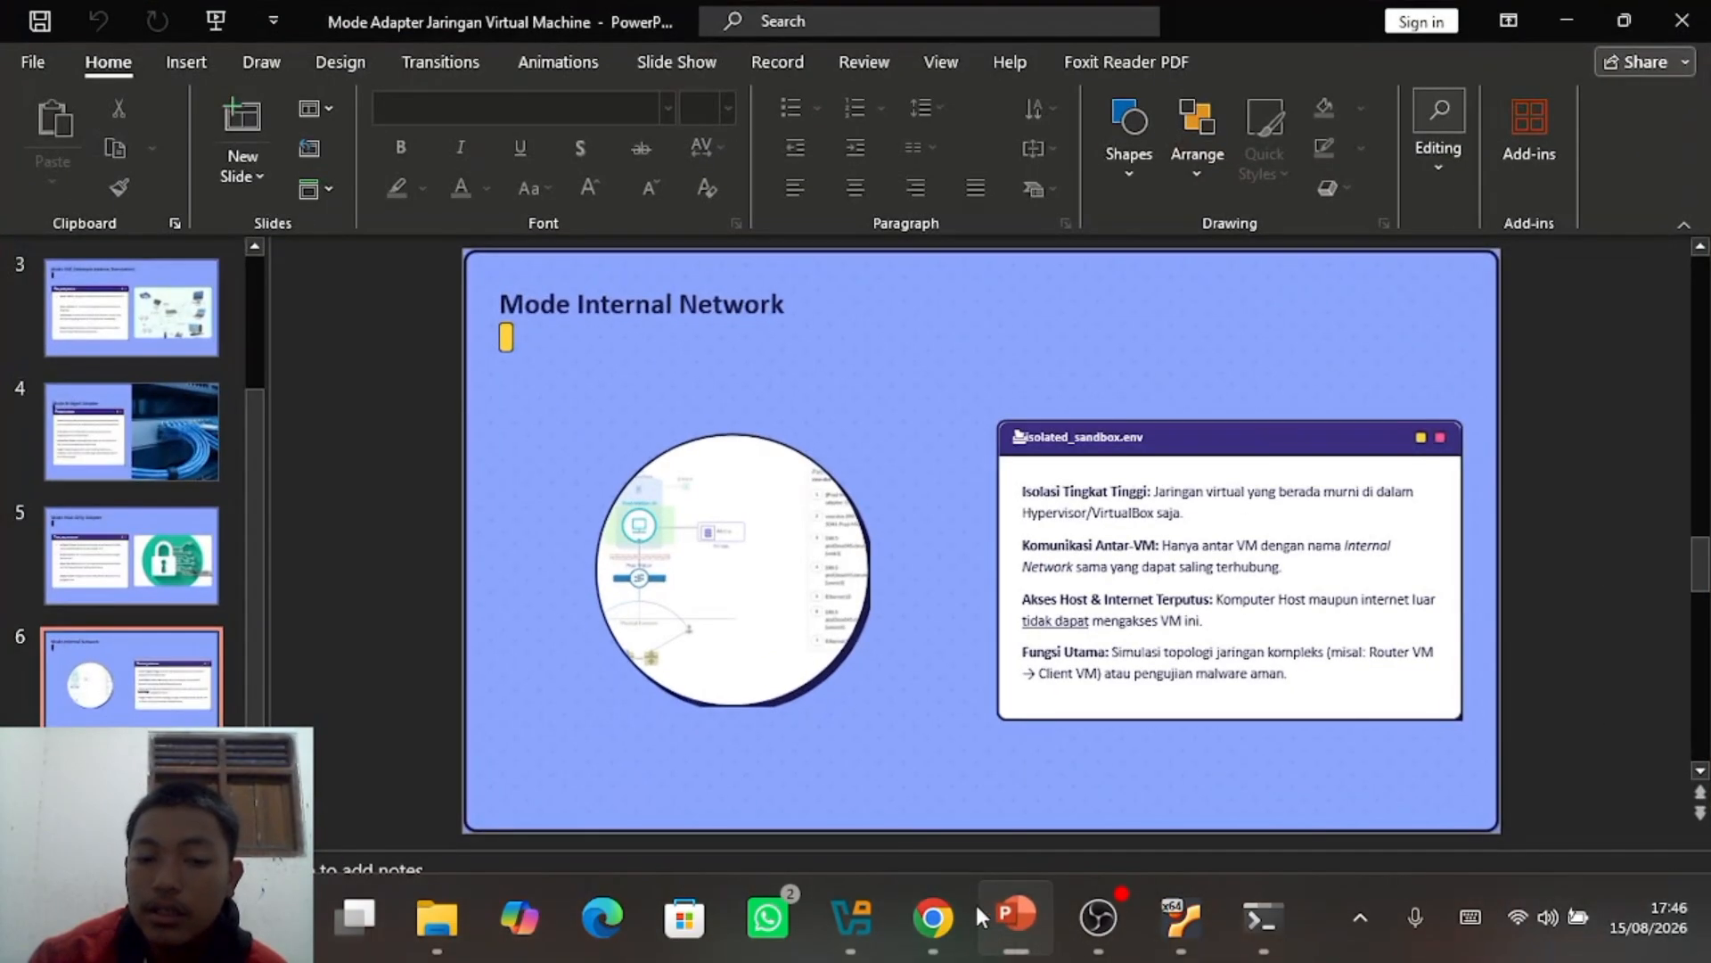
scroll(312, 742, "down", 1)
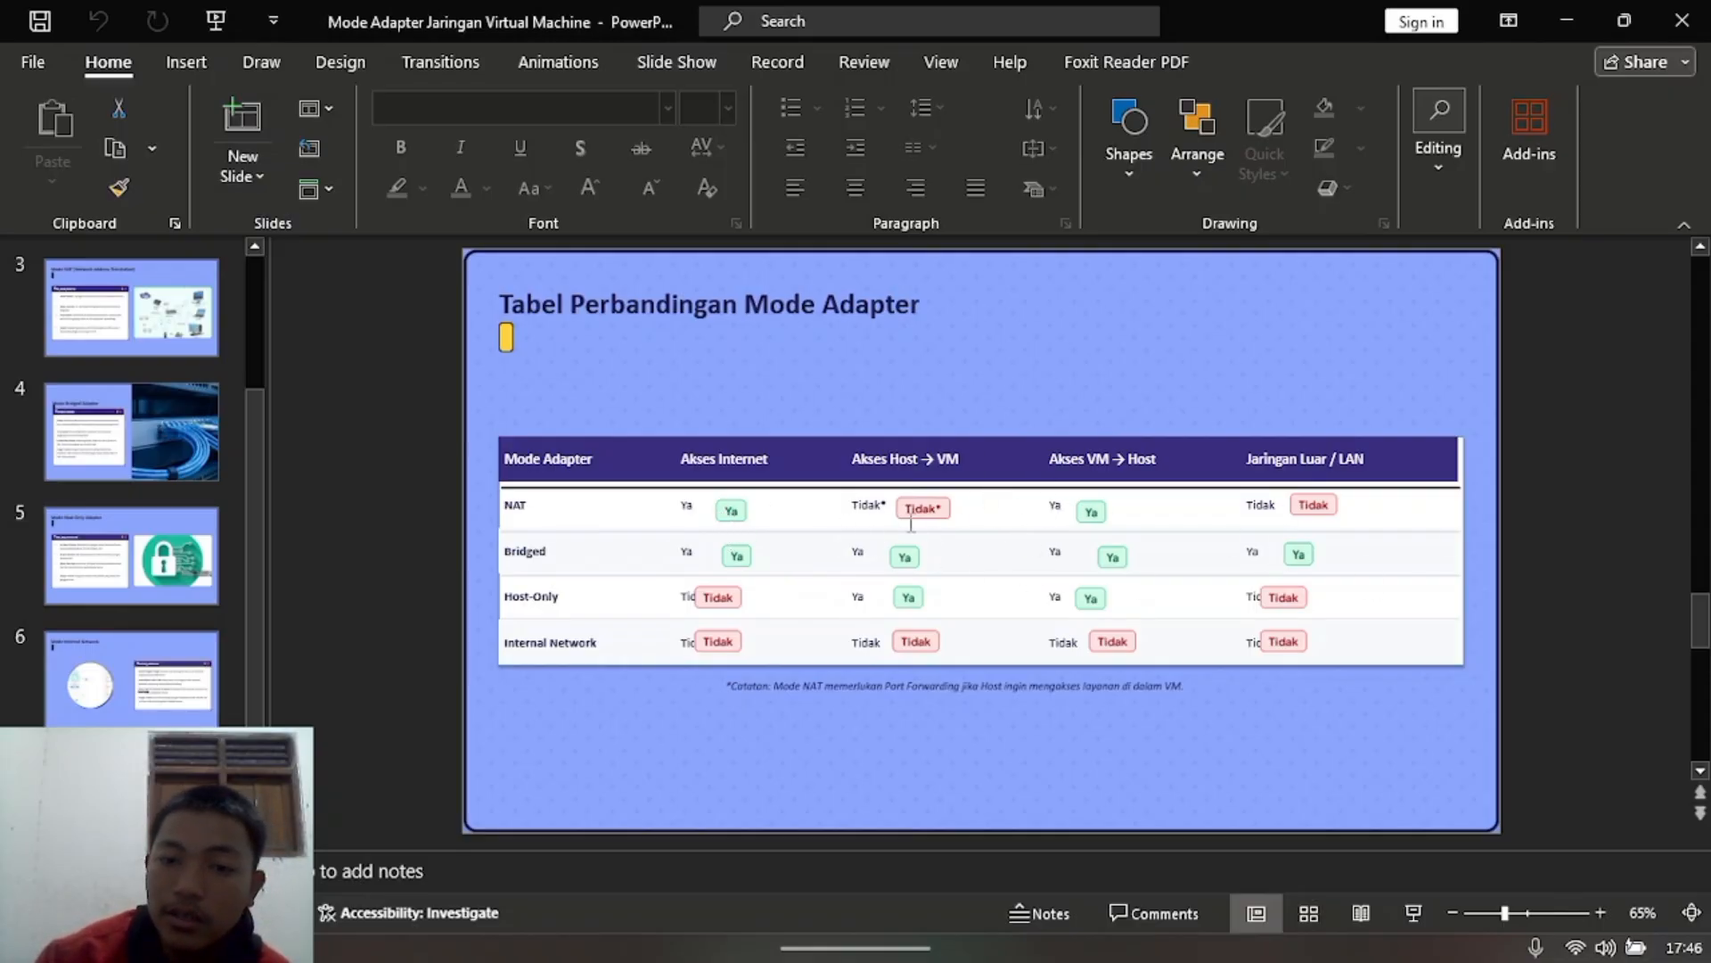
left_click(202, 339)
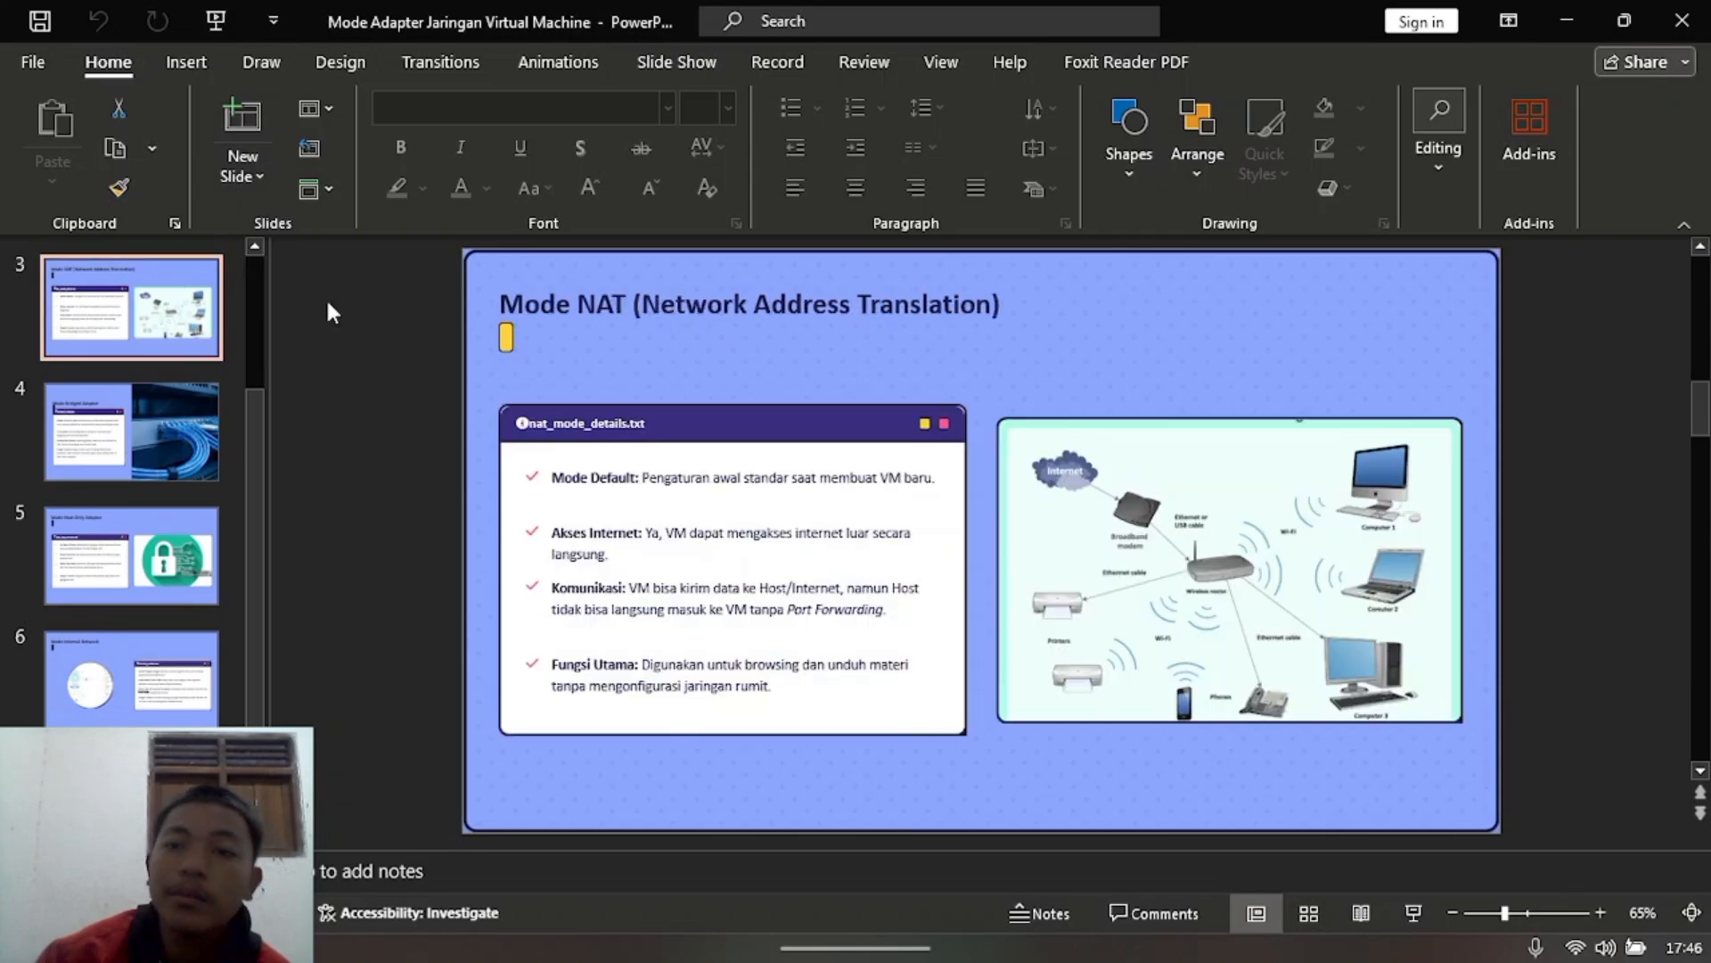
Step: Minimize and restore the deck, then show PowerPoint's start page of recent presentations
left_click(1566, 20)
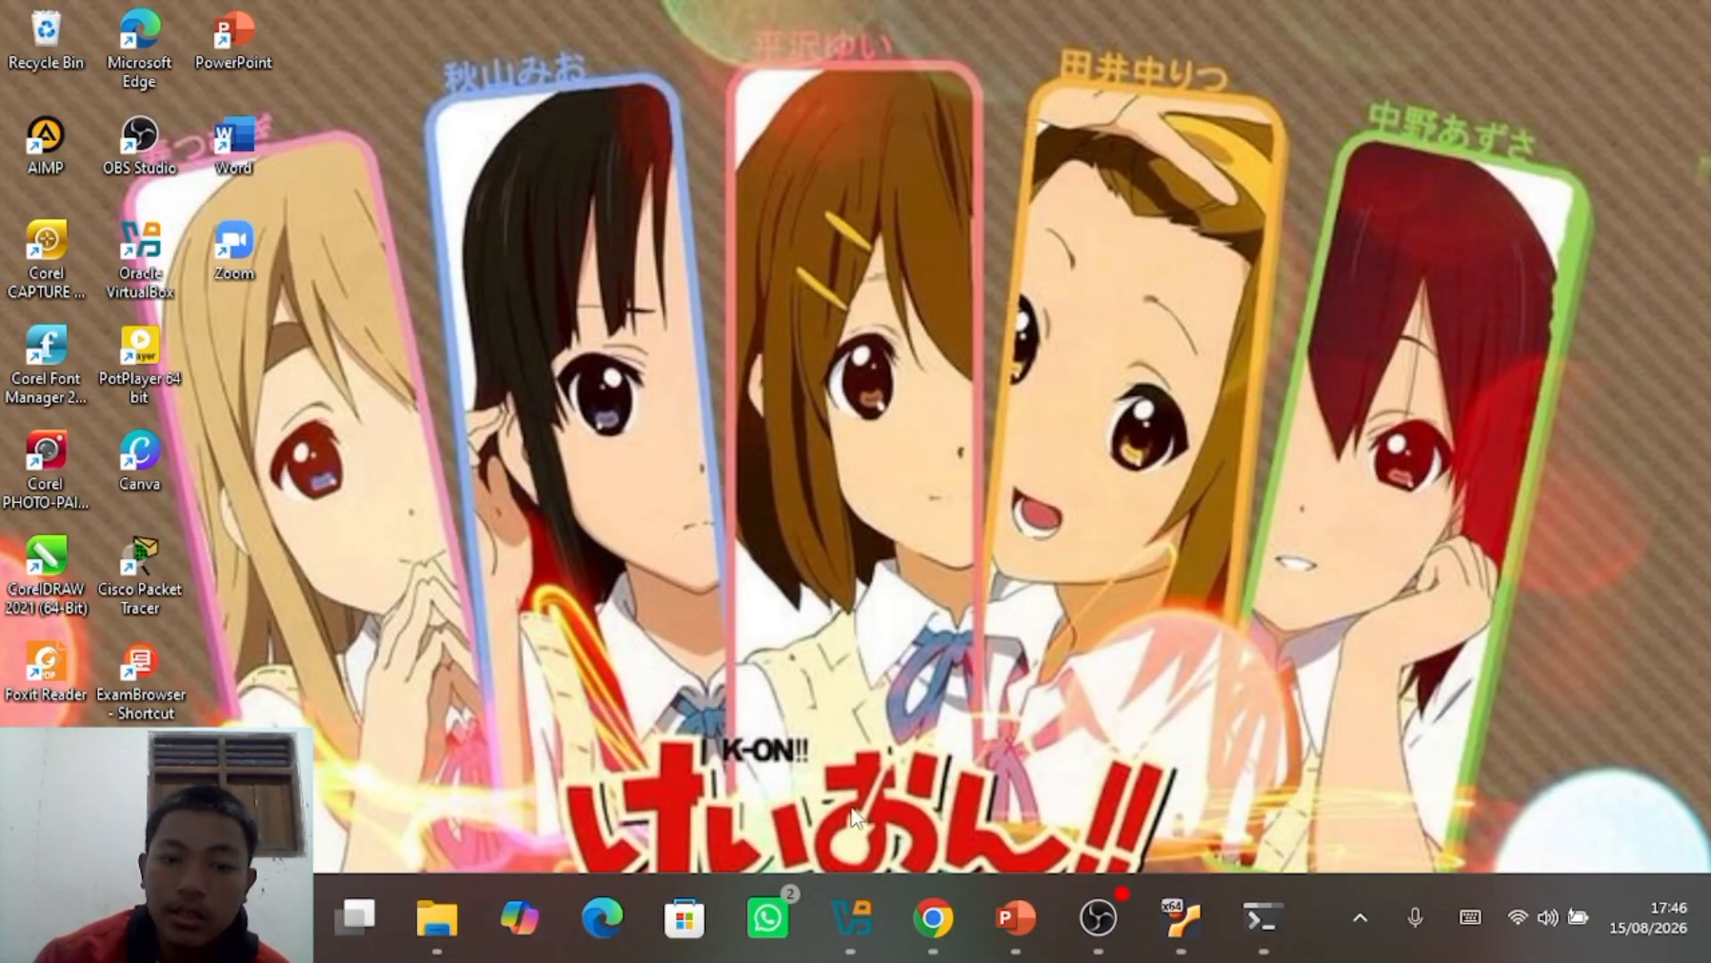
left_click(1015, 916)
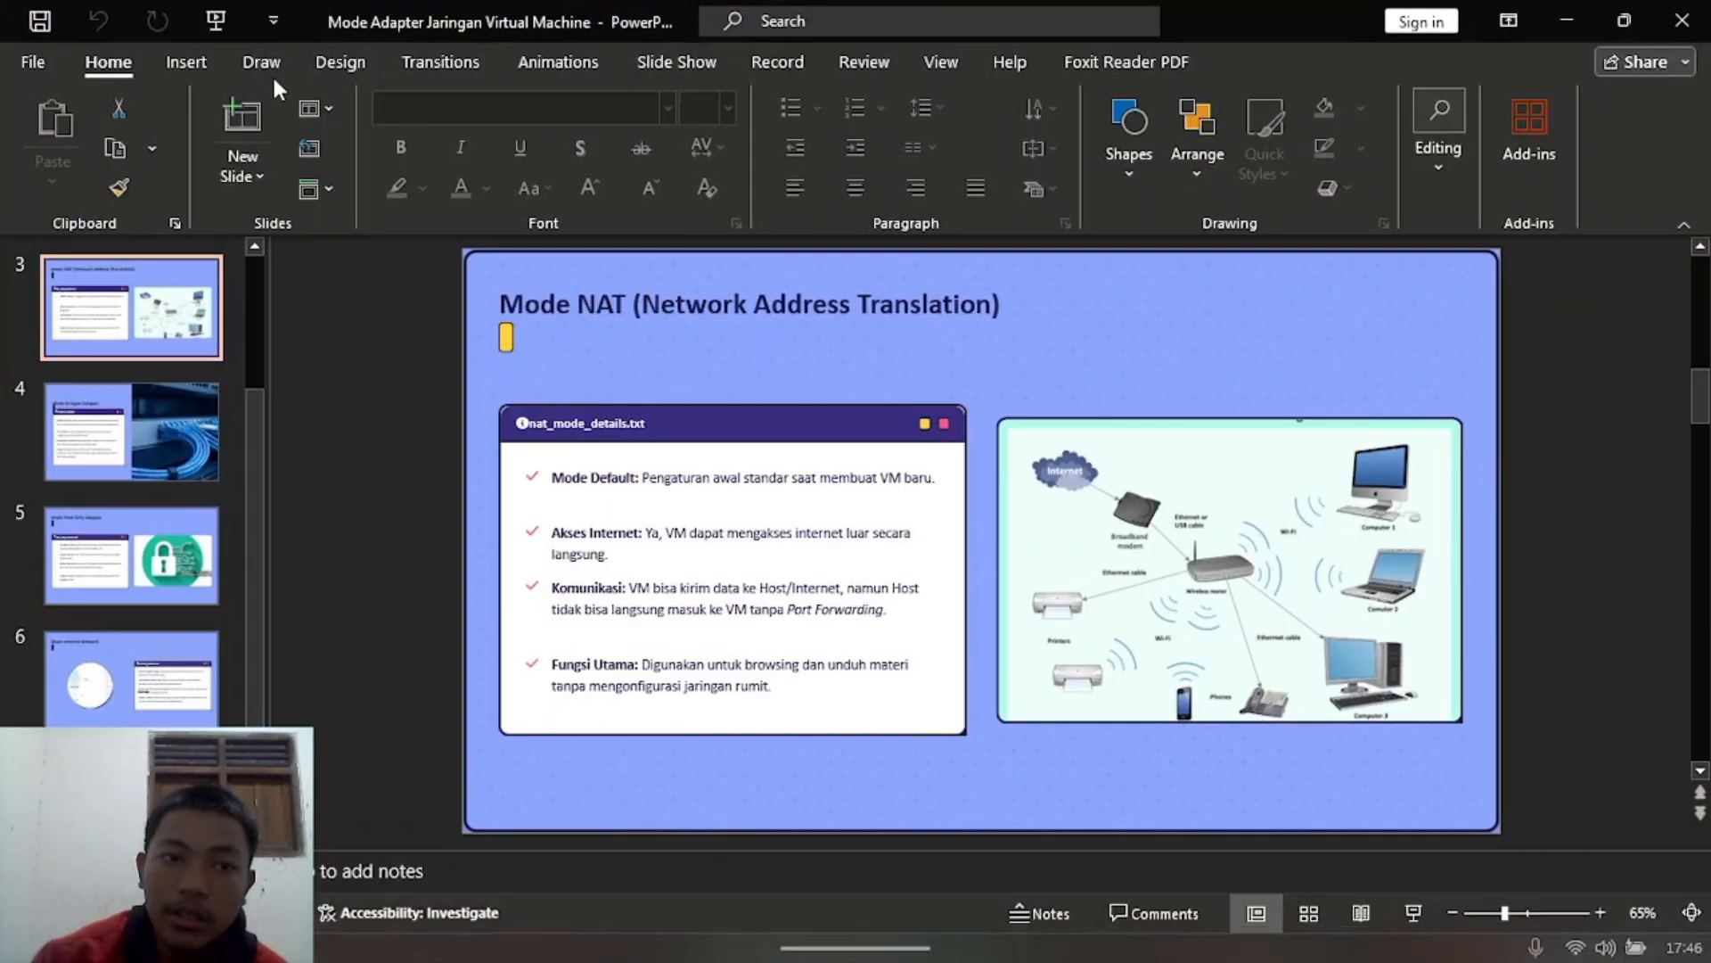
left_click(37, 62)
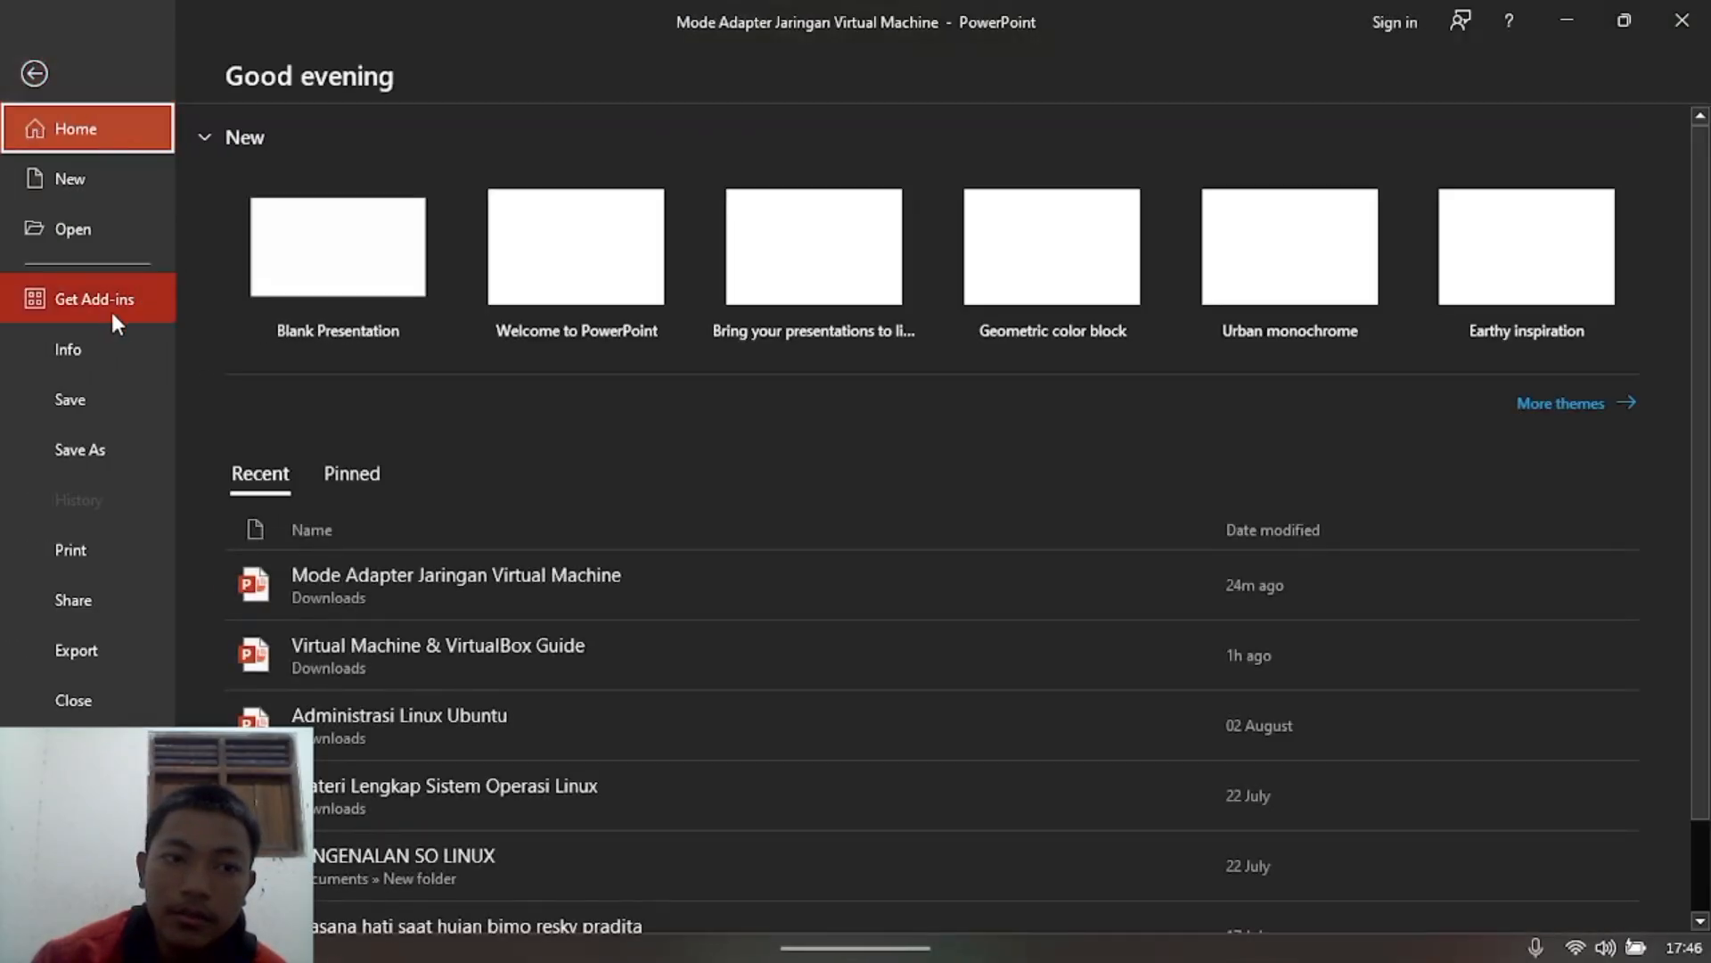
Step: Open the Virtual Machine & VirtualBox Guide deck at the Jenis Networking Adapter slide, then minimize both decks
left_click(355, 648)
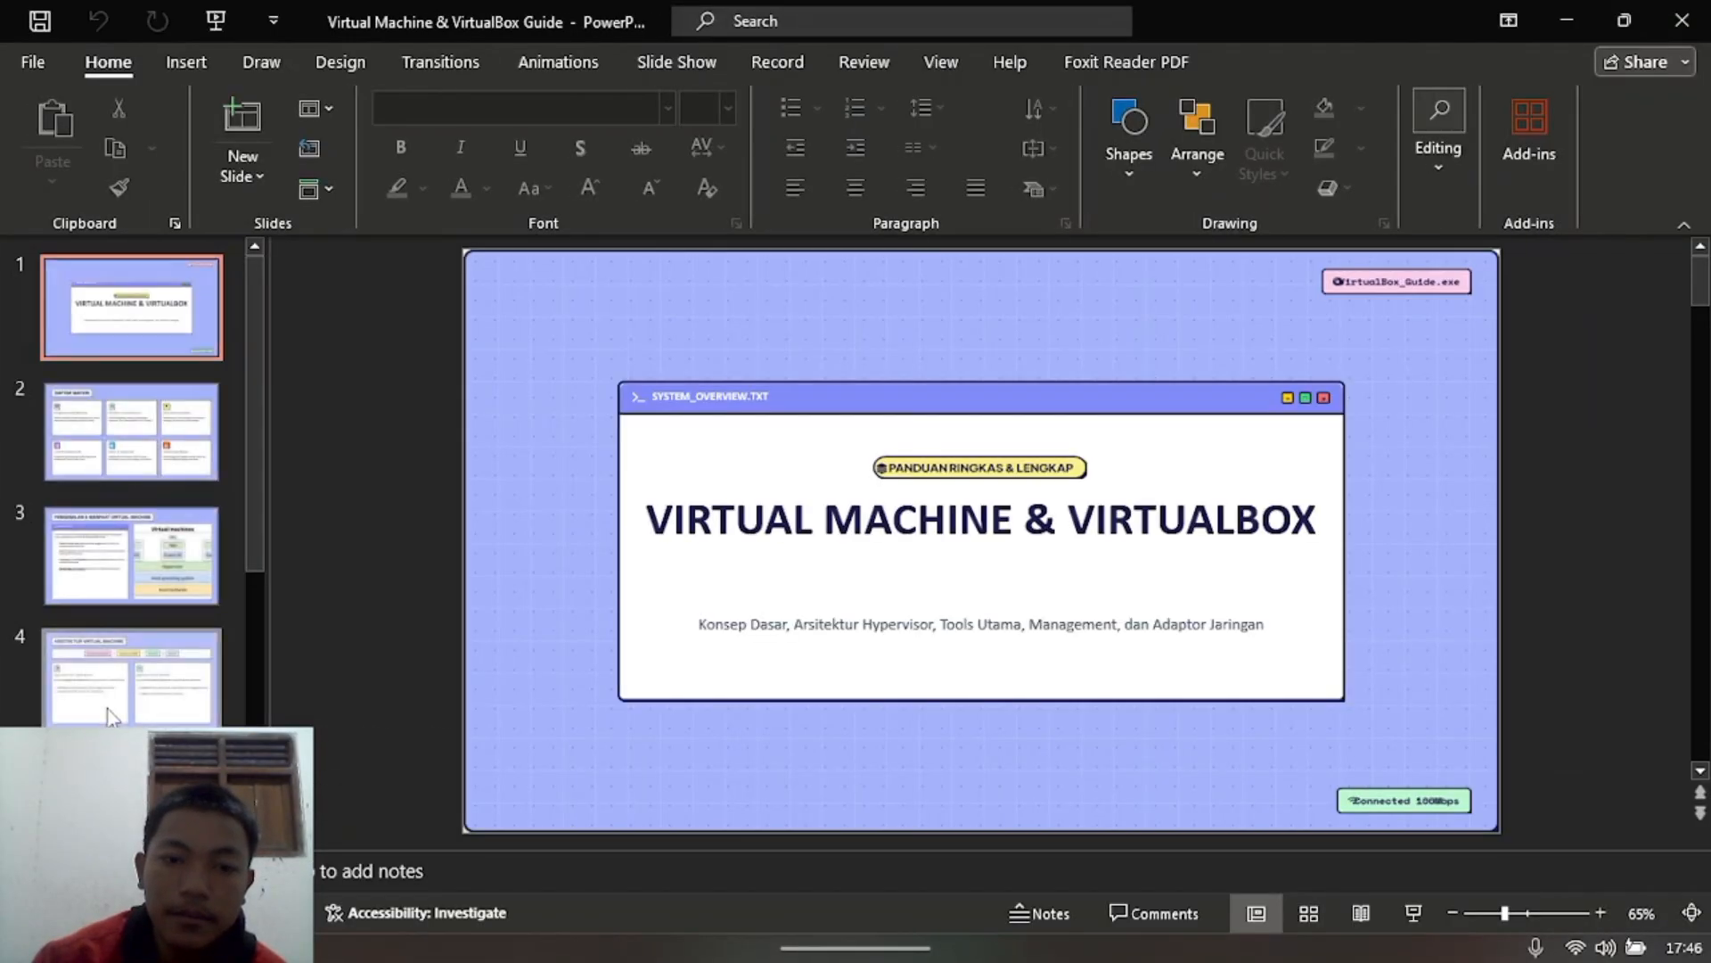
scroll(160, 749, "down", 3)
left_click(142, 782)
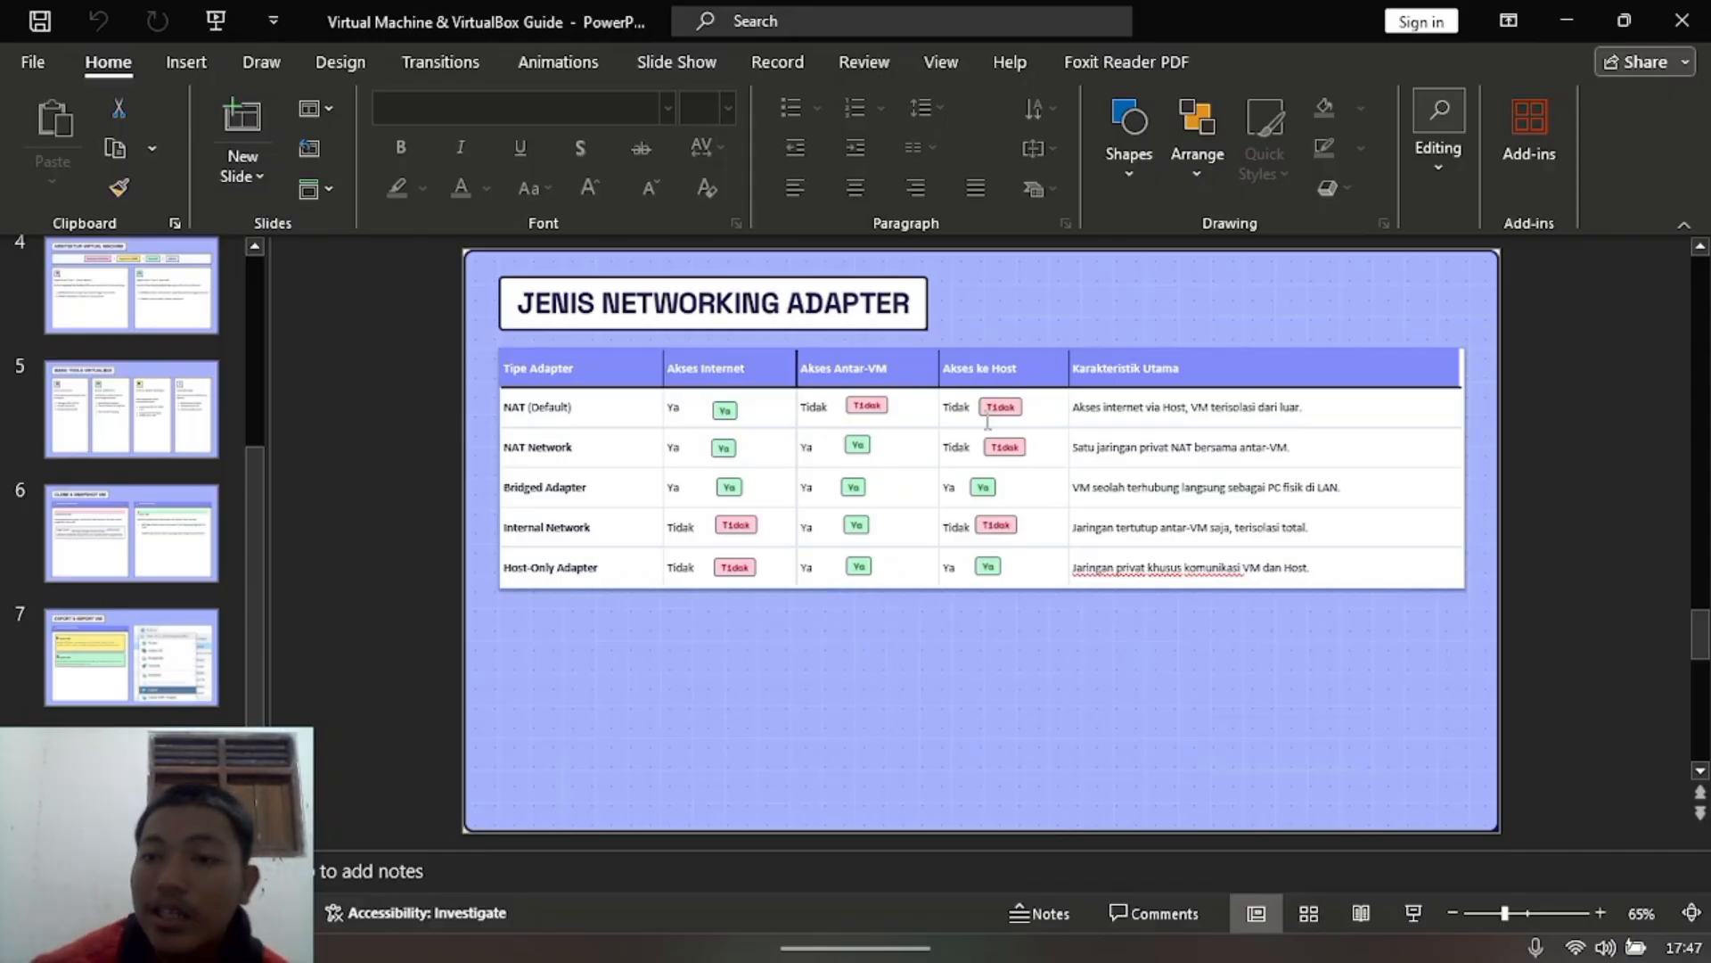
left_click(1567, 20)
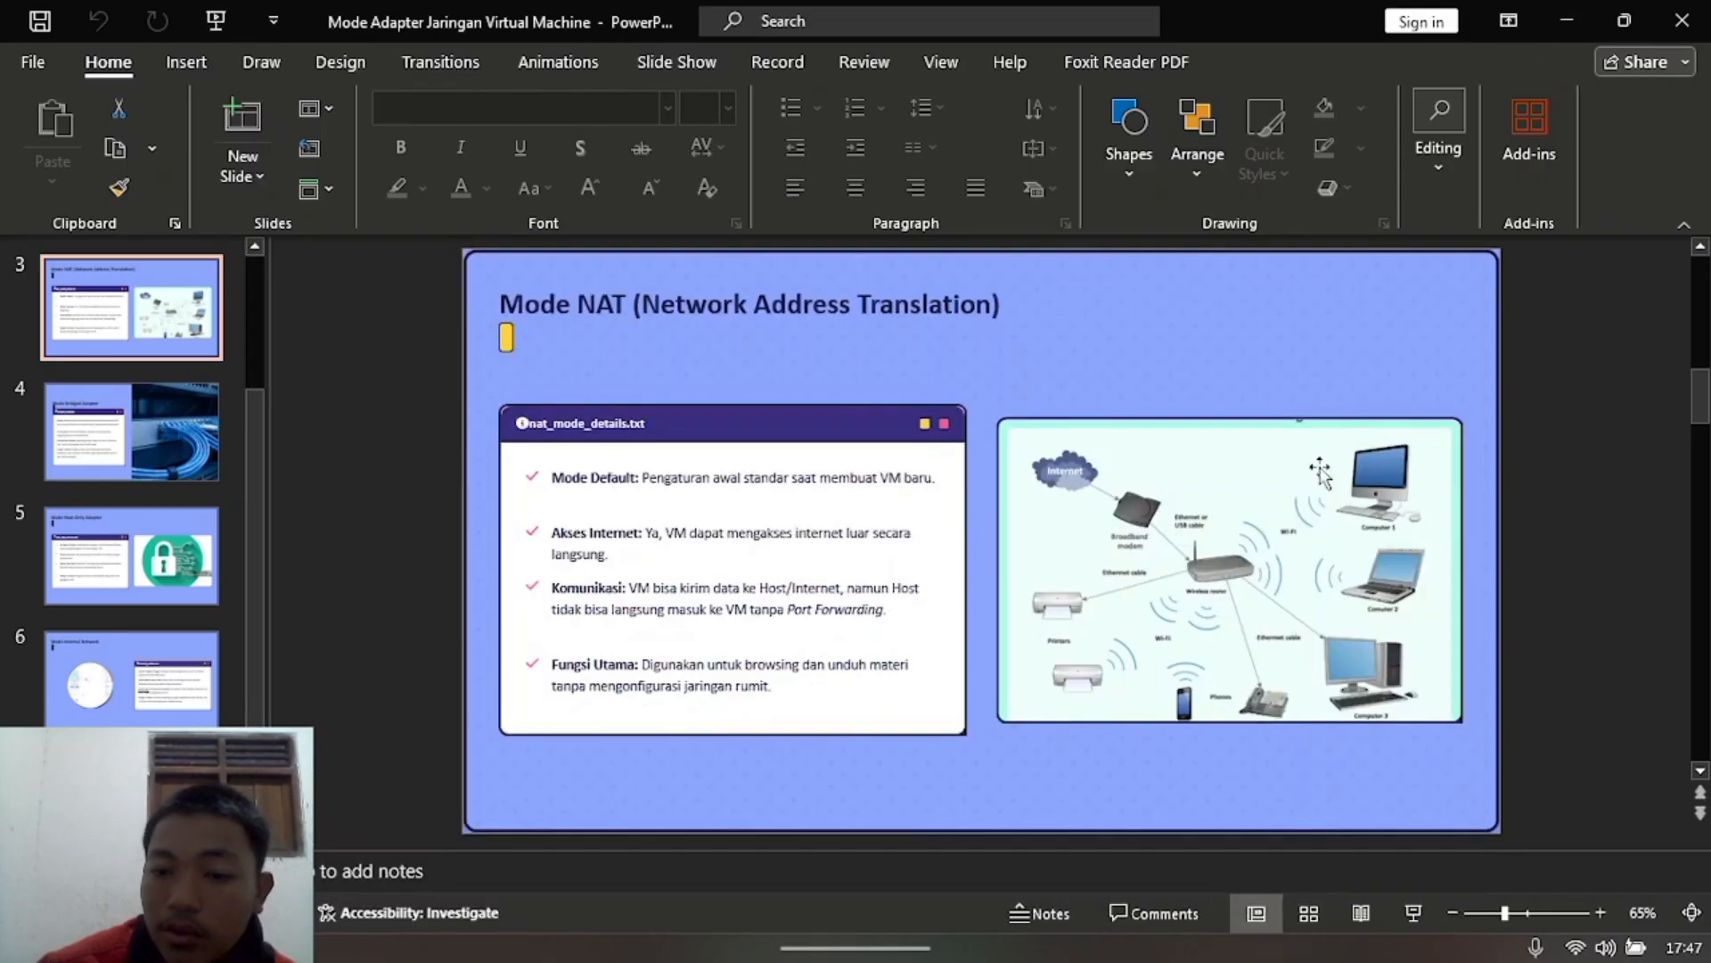
left_click(1567, 20)
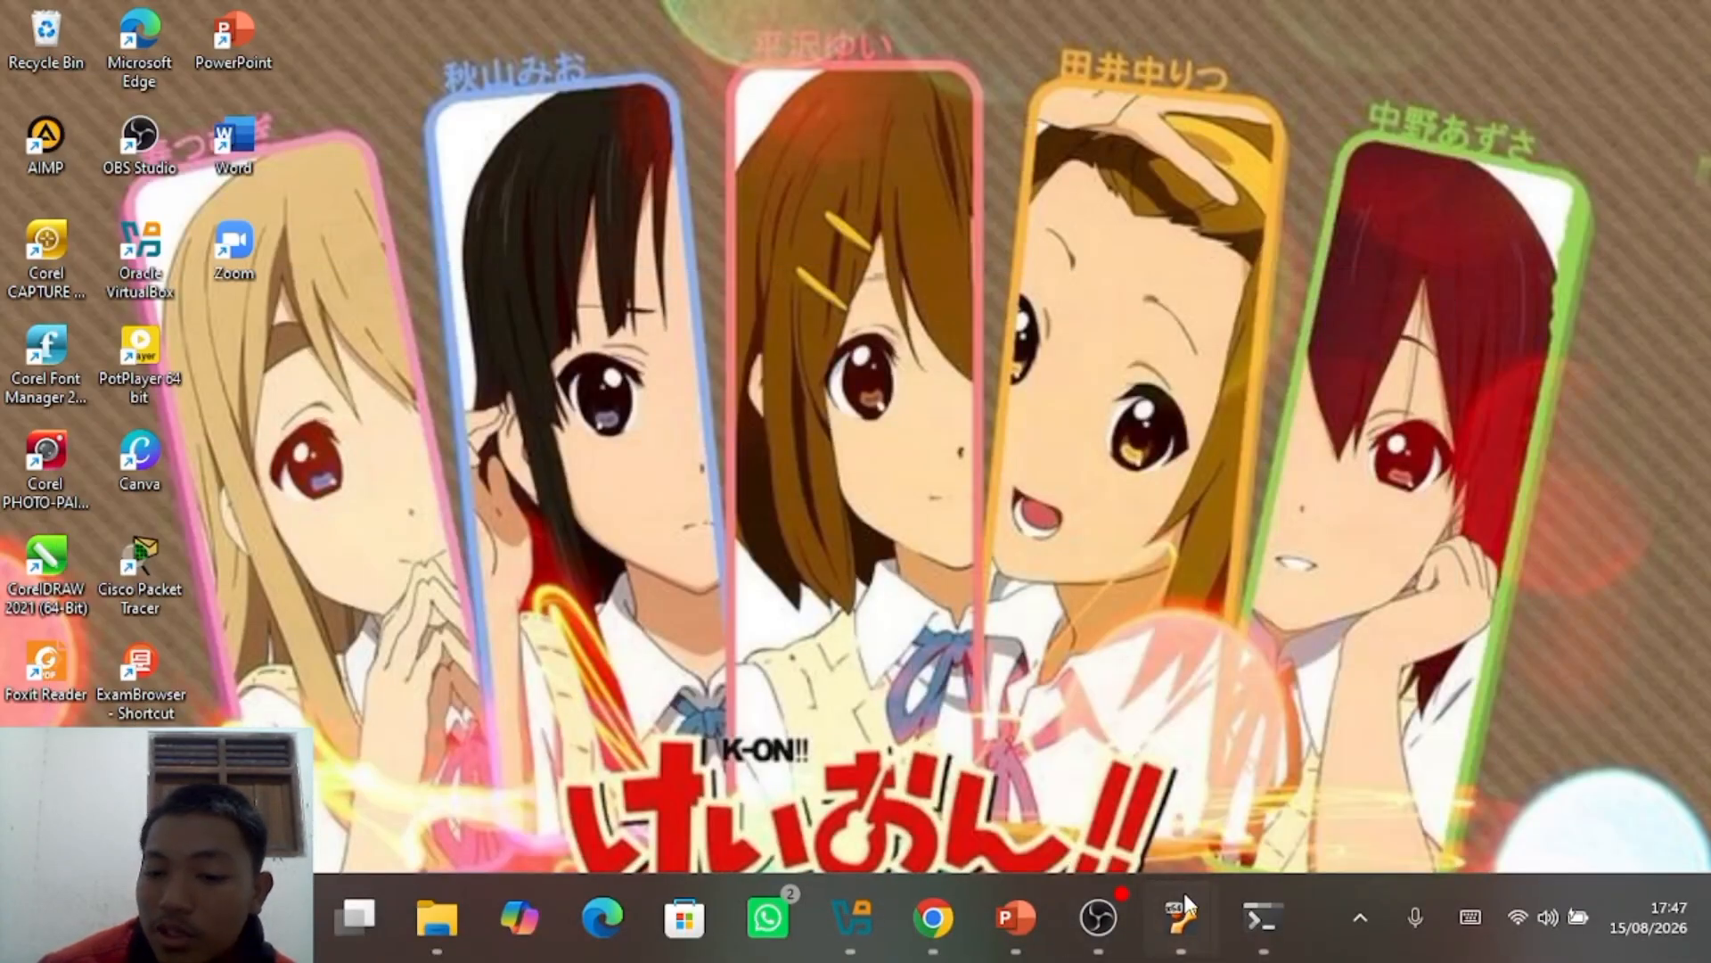
Step: In the restored 192.168.1.1 VM terminal, run ping 8.8.8.8, which reports Network is unreachable
mouse_move(1184, 892)
left_click(1104, 752)
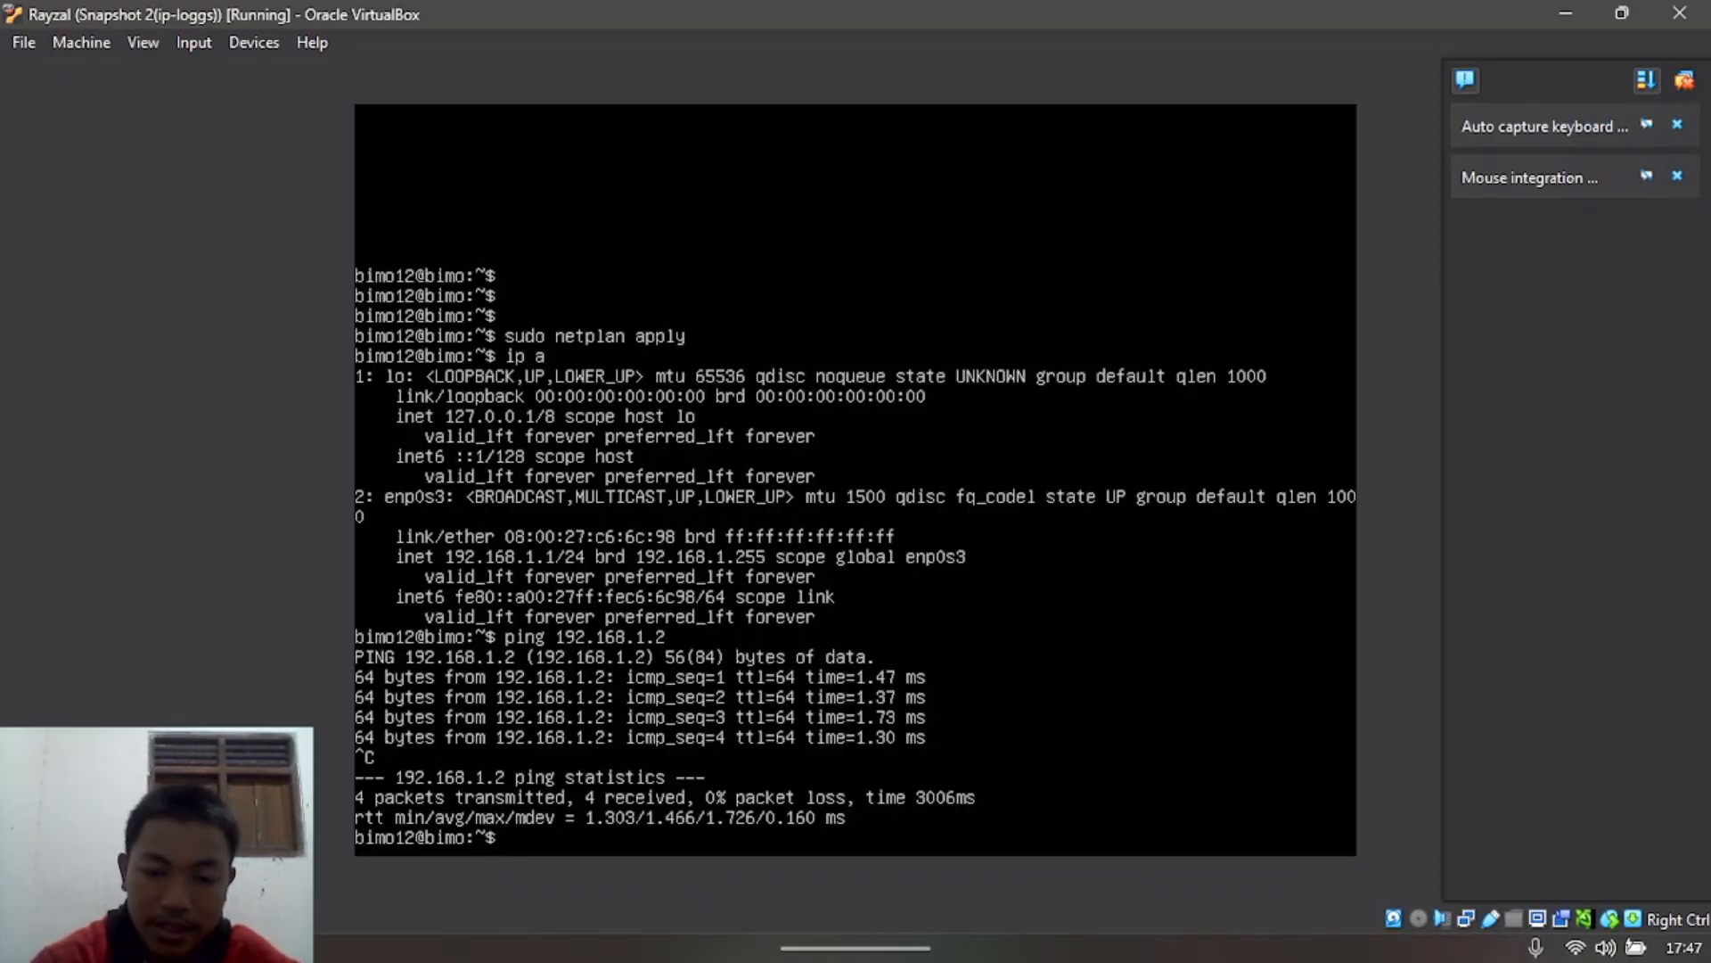
type("ping 8")
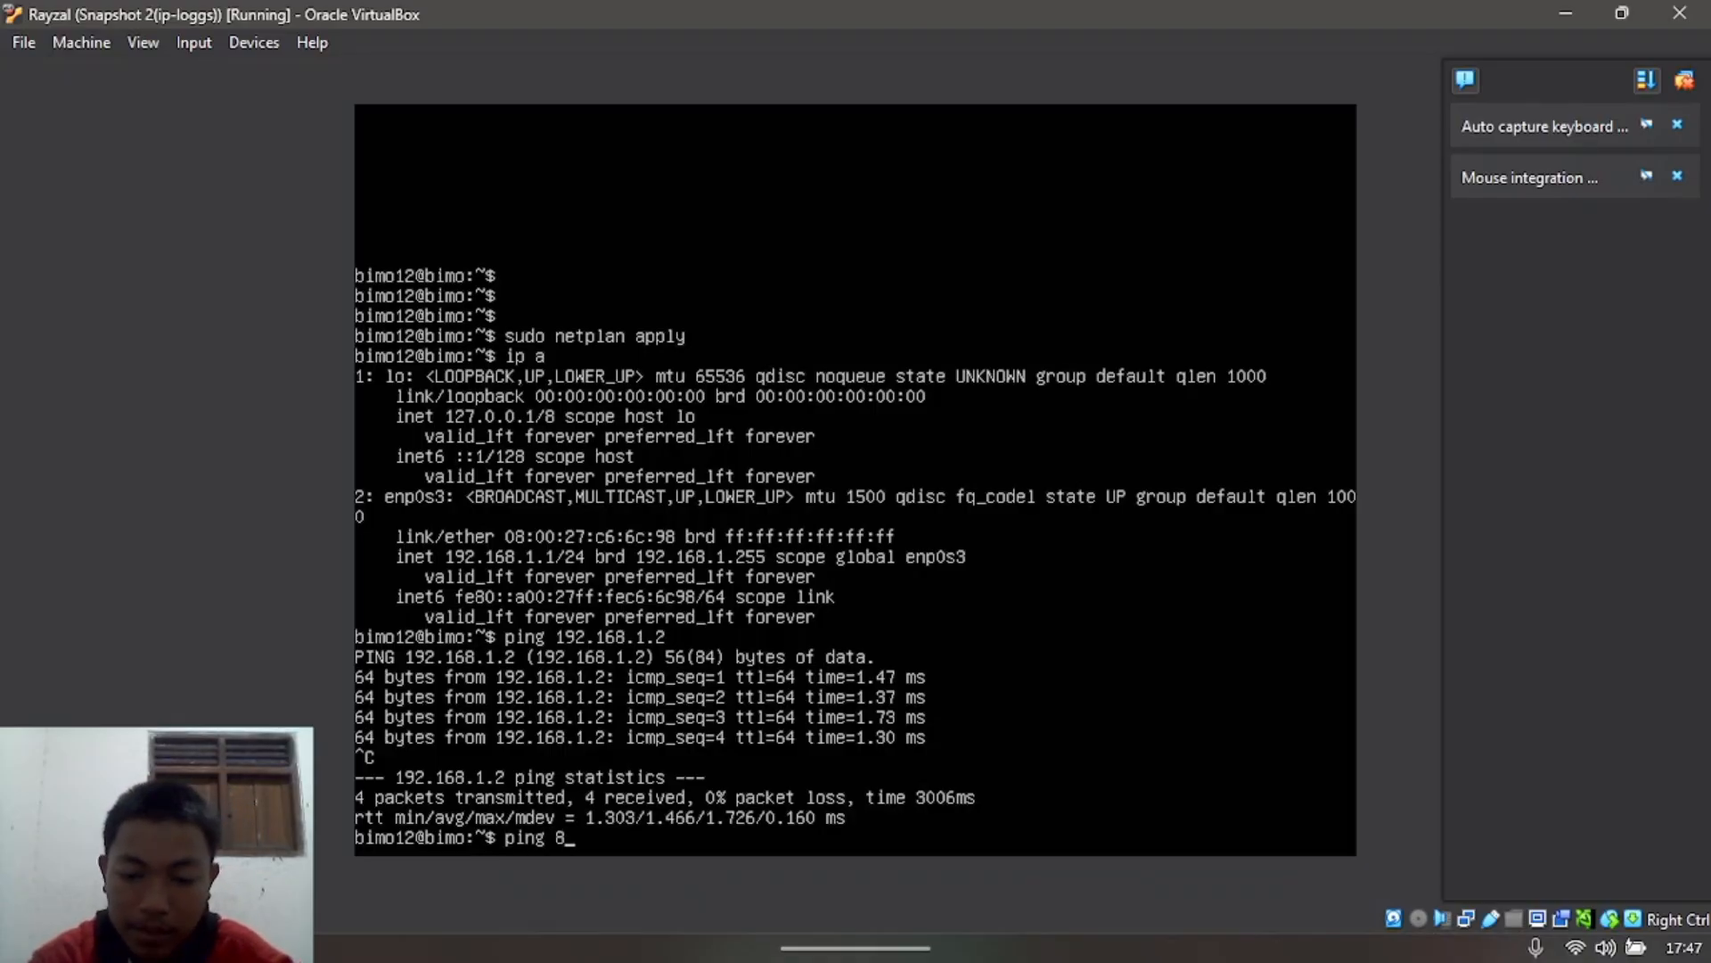
type(".8.8.8")
key("Return")
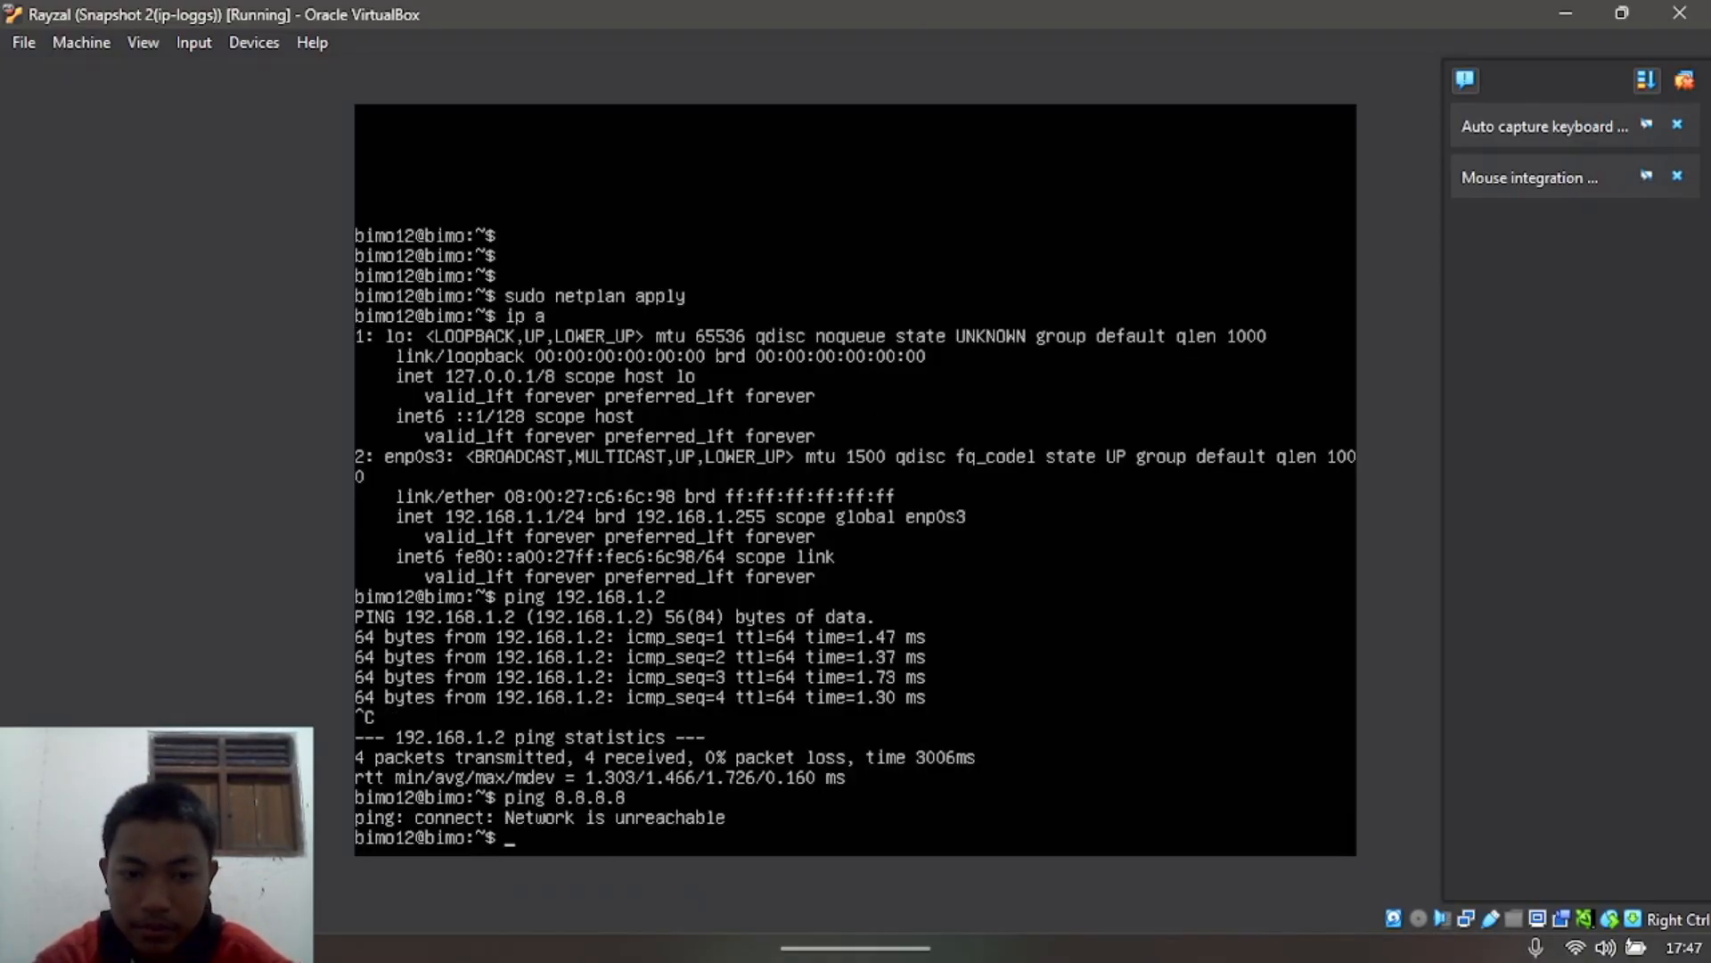